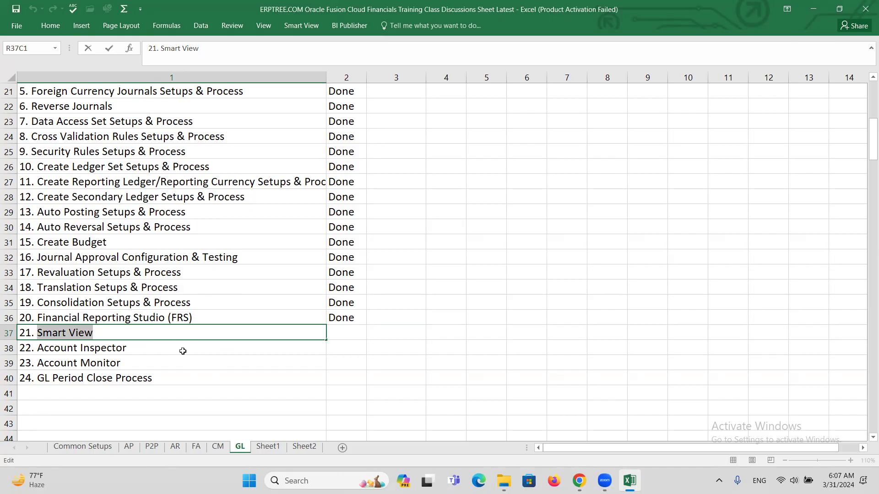
# Step: Paste the 'Smart View' heading into cell R194C1
pyautogui.scroll(-9, 172, 341)
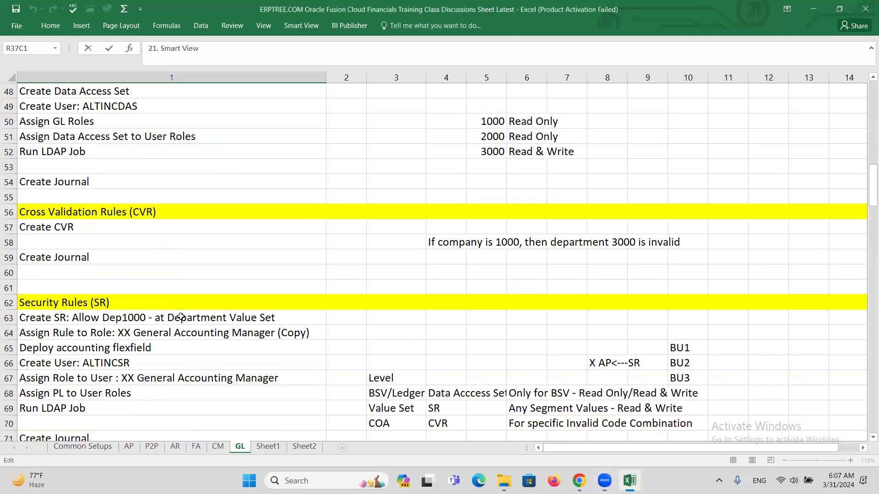
pyautogui.scroll(-20, 180, 317)
pyautogui.scroll(-20, 192, 320)
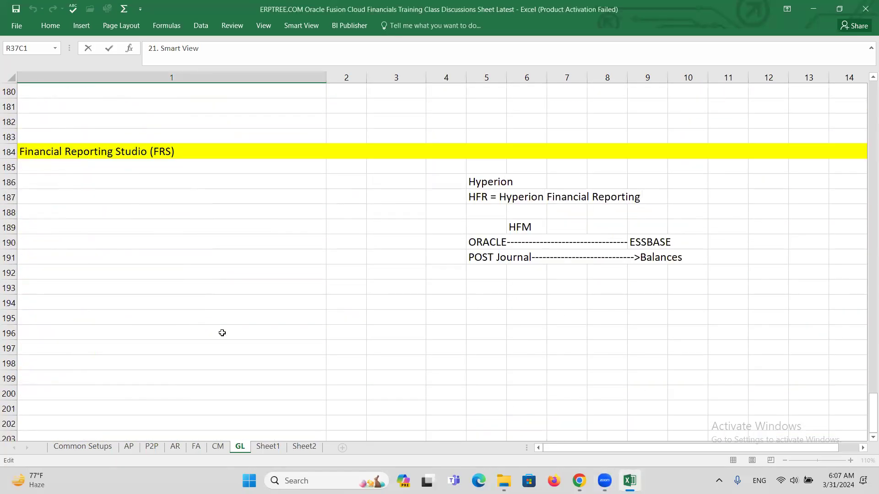
pyautogui.click(49, 304)
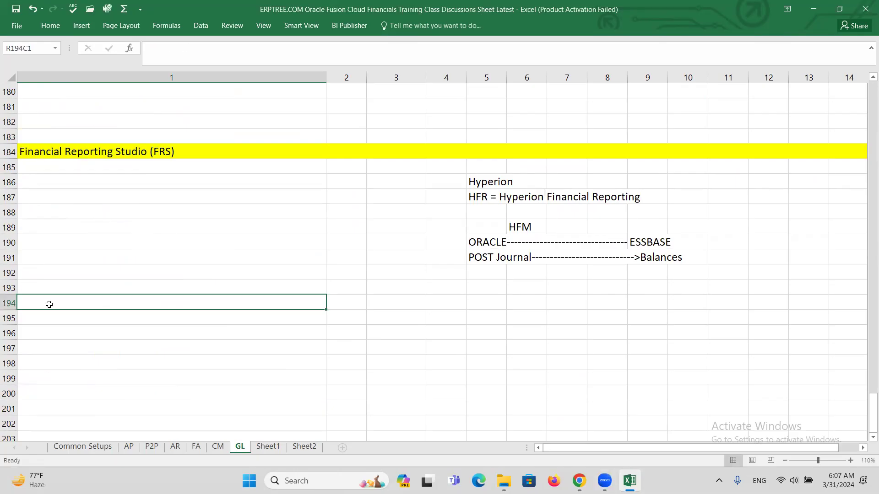
pyautogui.write('Smart View')
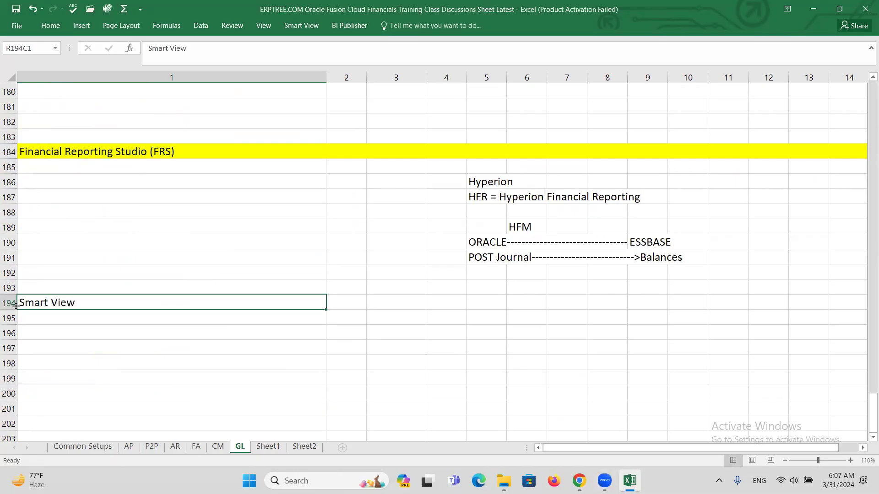
# Step: Fill the whole of row 194 yellow
pyautogui.click(9, 303)
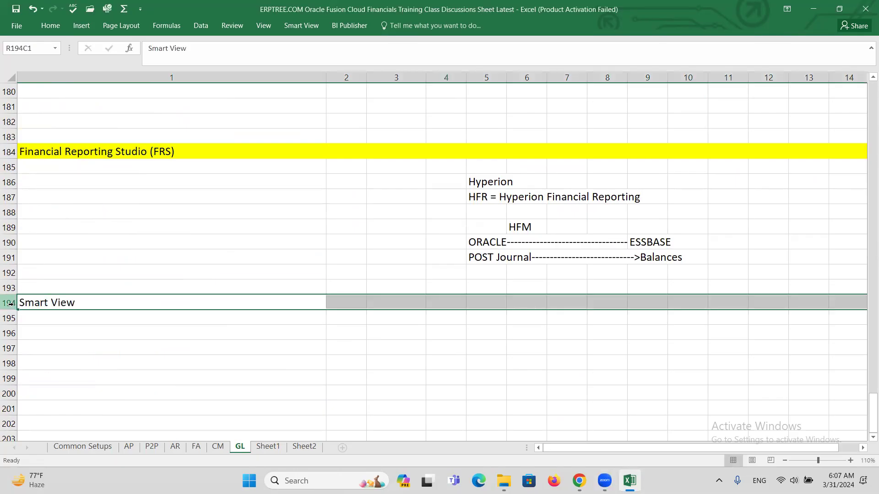
pyautogui.click(50, 30)
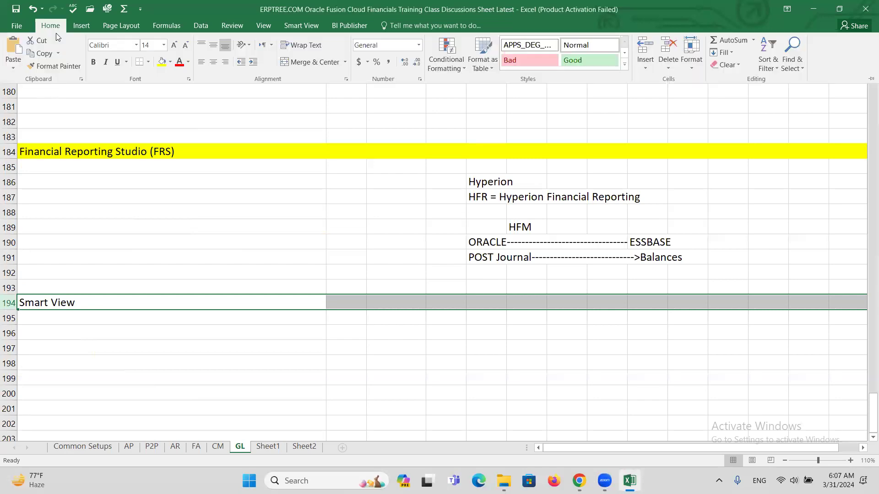
pyautogui.click(161, 61)
pyautogui.click(89, 319)
pyautogui.click(101, 323)
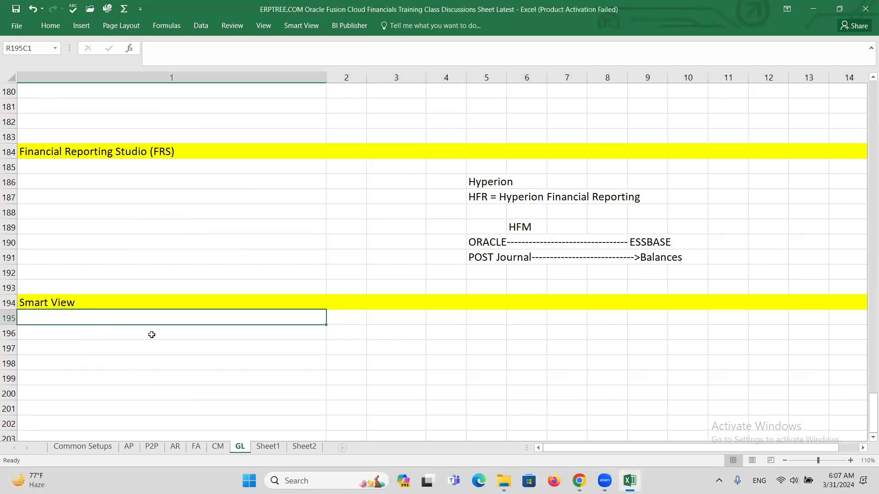
pyautogui.moveTo(604, 480)
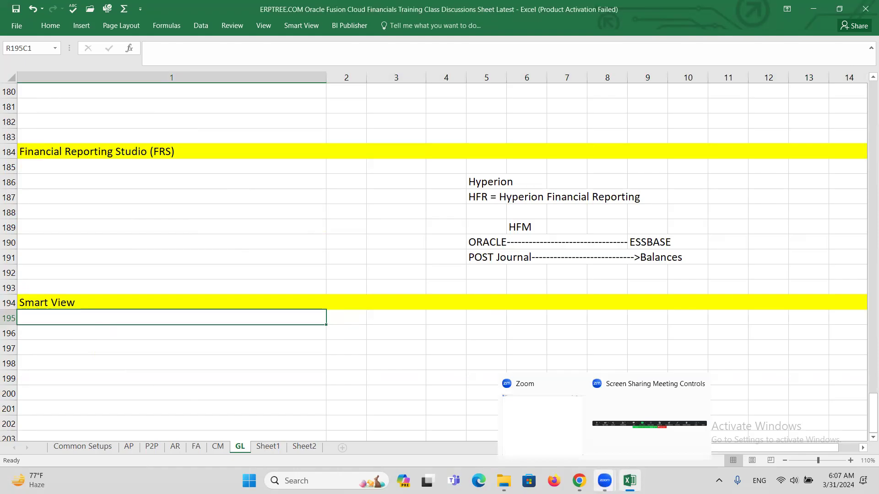
# Step: Enter '1.Prepare Reports' in R195C1 and '2.Open and View the reports in SmartView (Spreadsheet)' in R196C1
pyautogui.write('1.Prepare Reports')
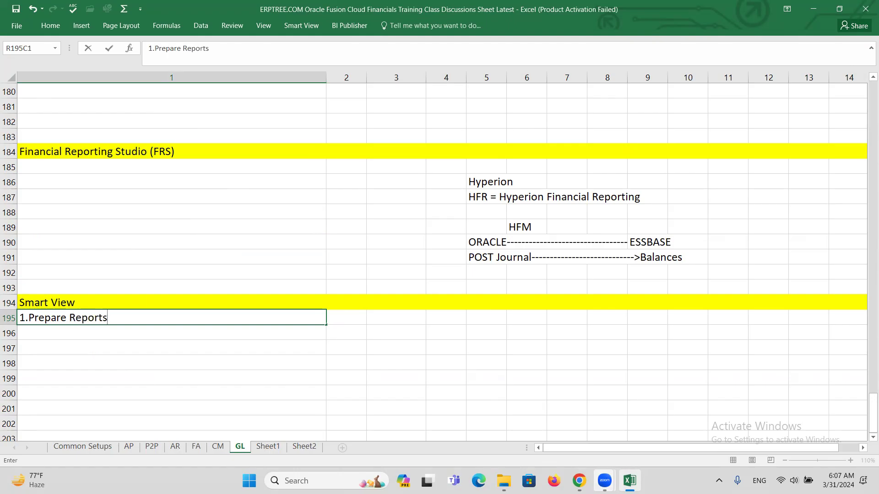
pyautogui.press('Return')
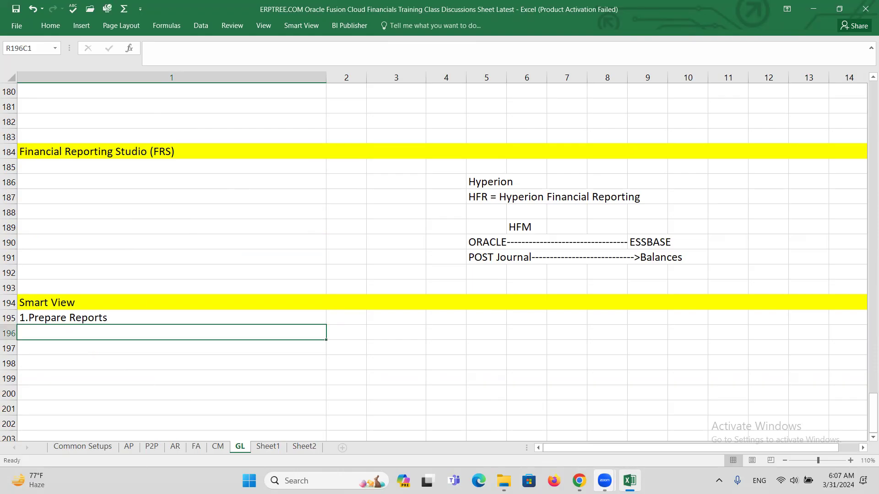
pyautogui.write('2')
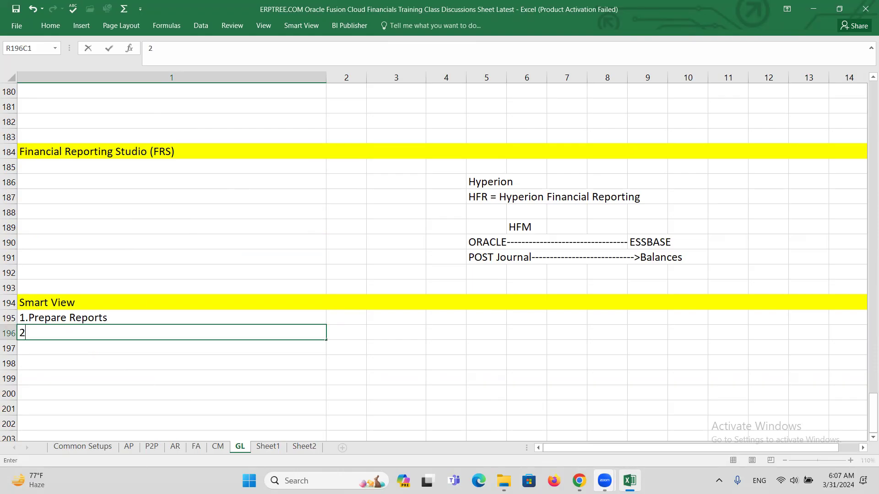
pyautogui.write('.View')
pyautogui.press('BackSpace')
pyautogui.press('BackSpace')
pyautogui.press('BackSpace')
pyautogui.press('BackSpace')
pyautogui.write('Open and View')
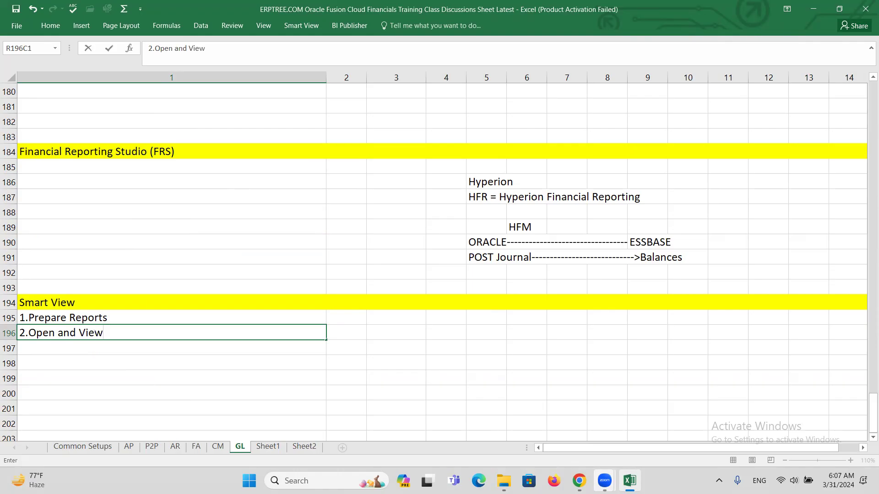
pyautogui.write(' the reports in Sma')
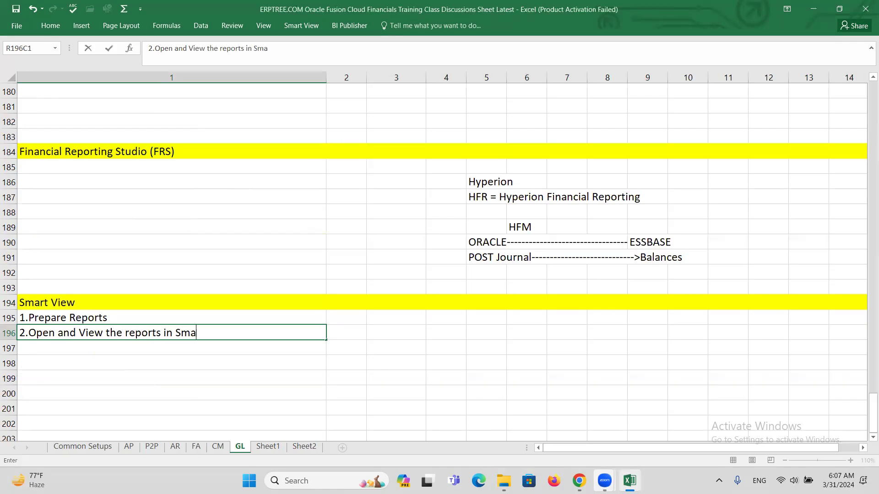
pyautogui.write('rtView')
pyautogui.write(' (Spread')
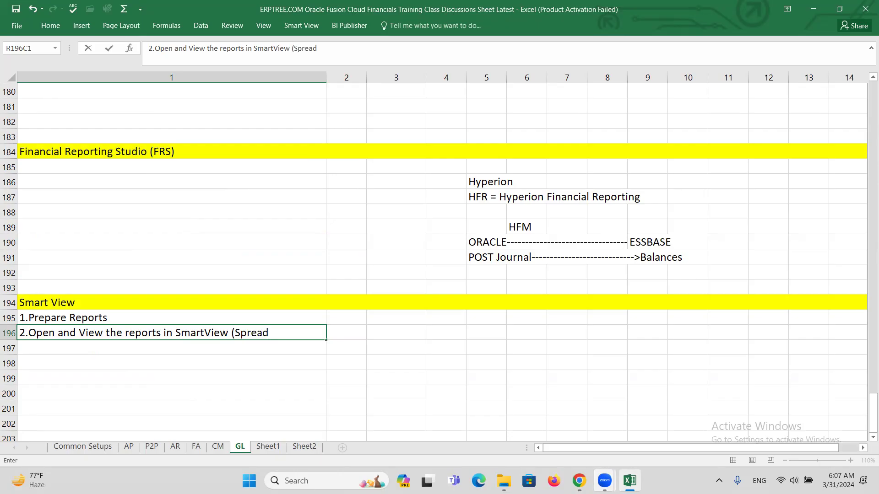
pyautogui.write('sheet')
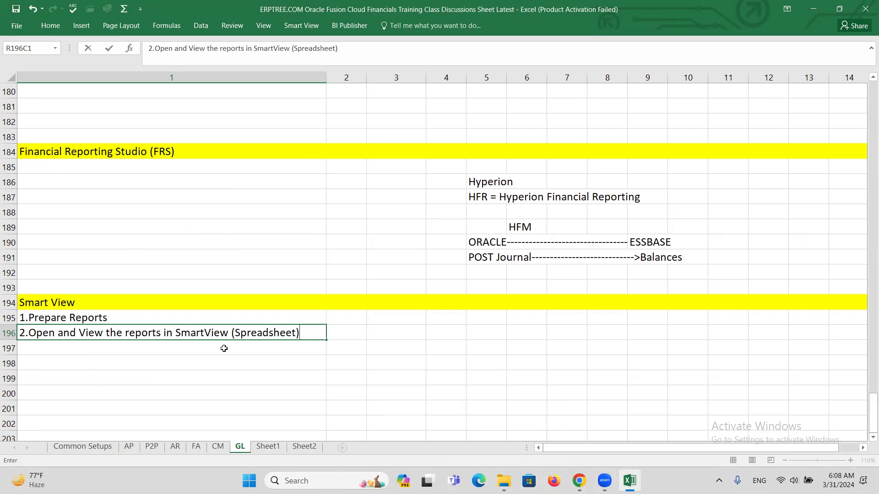
pyautogui.click(80, 317)
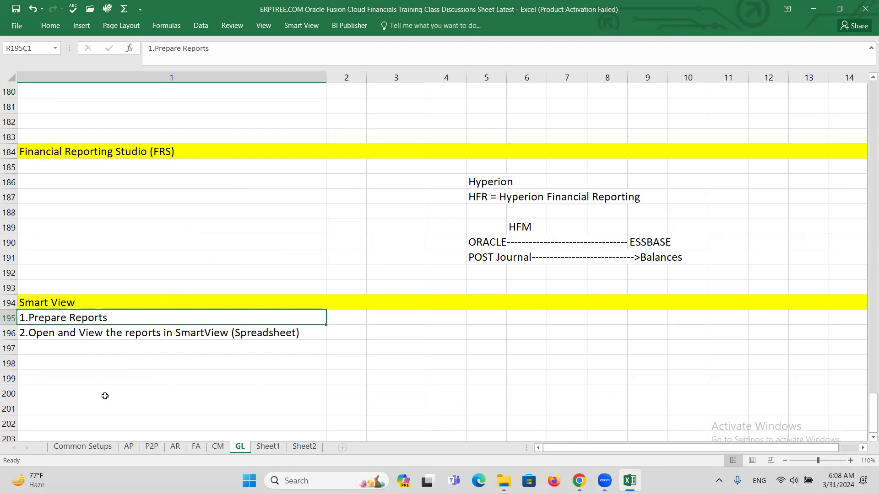
# Step: Move the two numbered points from rows 195–196 down to rows 197–198
pyautogui.keyDown('shift'); pyautogui.click(60, 329); pyautogui.keyUp('shift')
pyautogui.hotkey('ctrl', 'c')
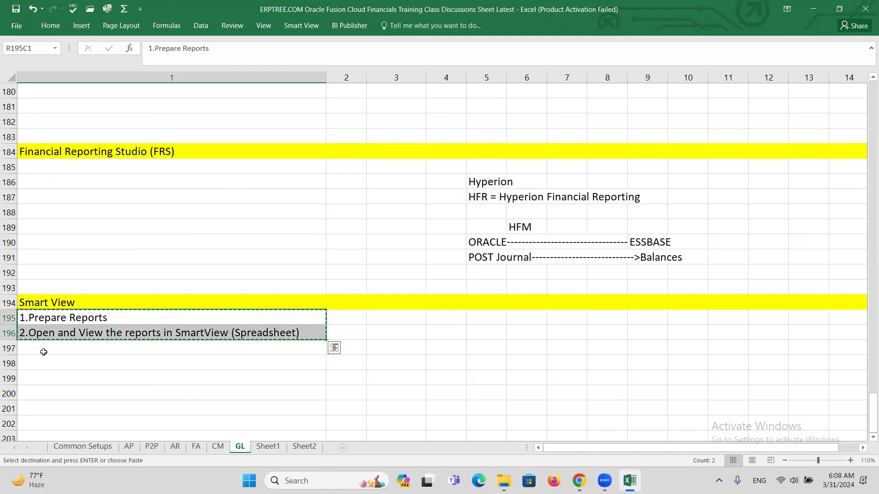
pyautogui.click(42, 352)
pyautogui.hotkey('ctrl', 'v')
pyautogui.press('Escape')
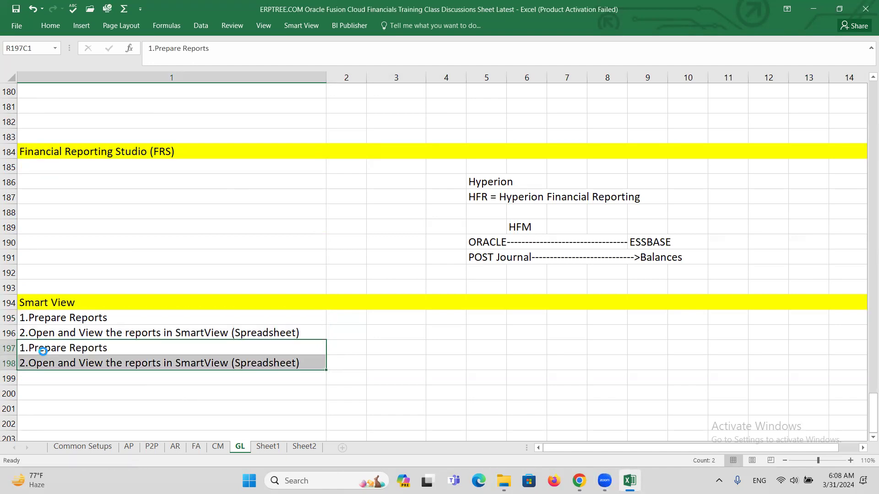
pyautogui.moveTo(74, 317); pyautogui.dragTo(71, 339)
pyautogui.press('Delete')
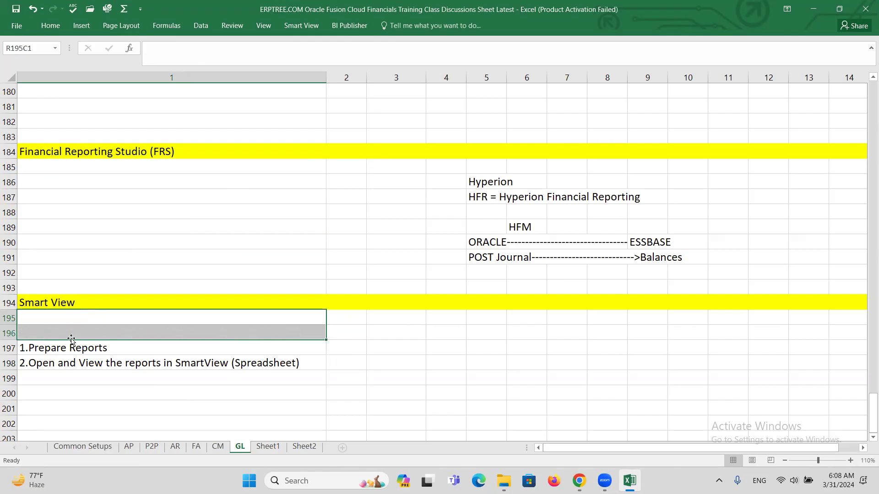
# Step: Enter 'Download & Install SmartView File' in R195C1 under the heading
pyautogui.click(93, 318)
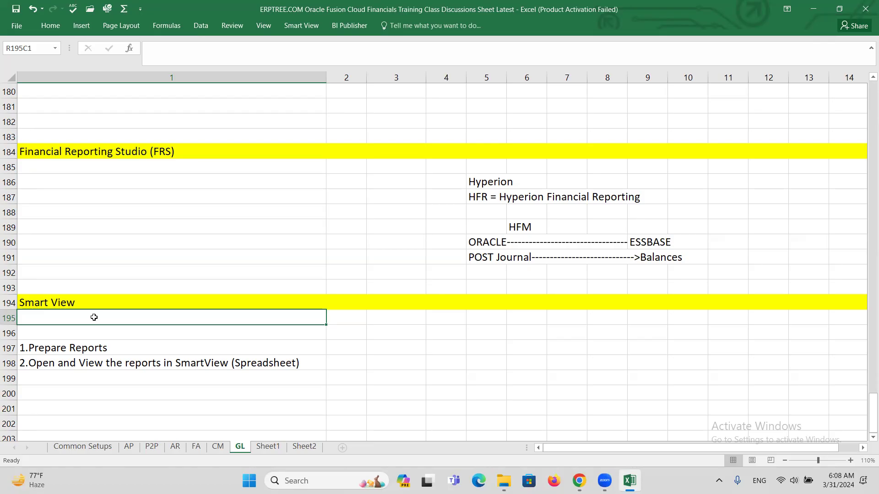
pyautogui.write('Do')
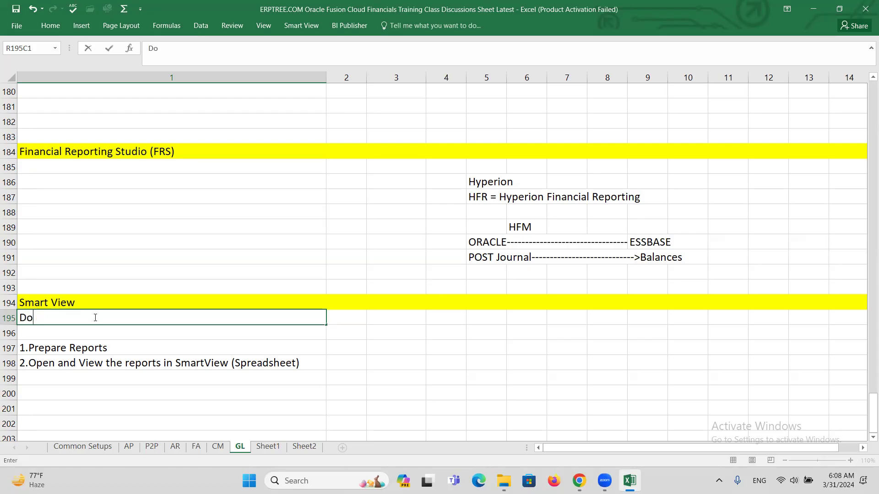
pyautogui.write('ewnload & Install')
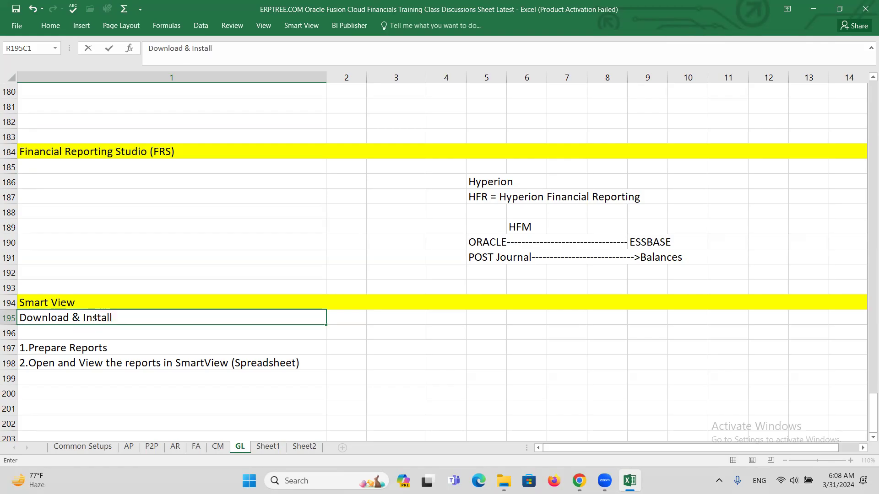
pyautogui.write(' SmartView Files')
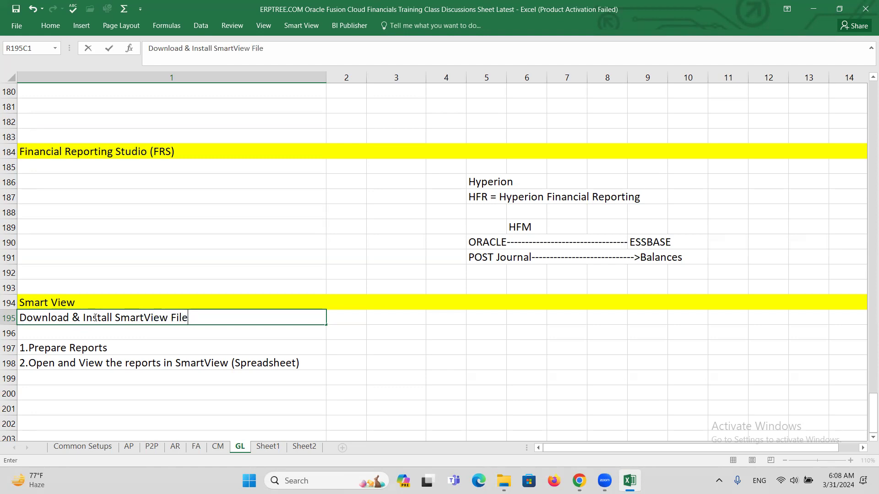
pyautogui.hotkey('ctrl', 'Return')
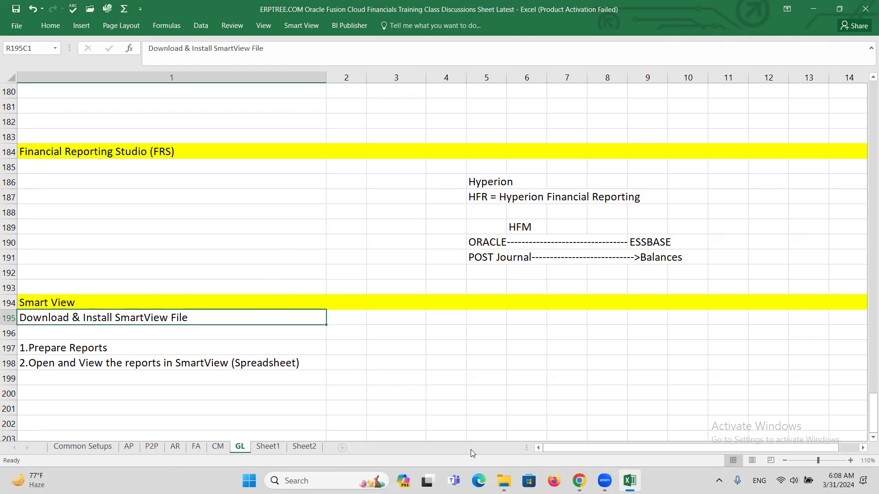
# Step: Go to the Financial Reporting Center and launch Open Workspace for Financial Reports
pyautogui.moveTo(579, 482)
pyautogui.click(543, 436)
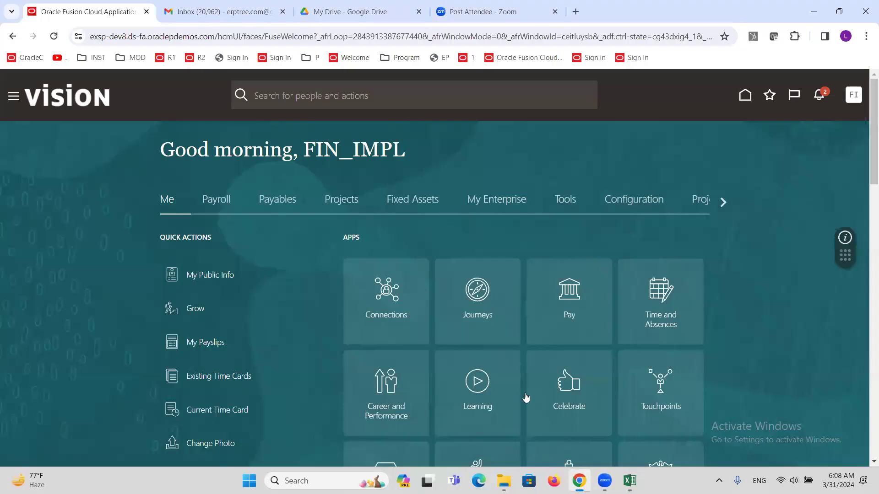
pyautogui.click(13, 96)
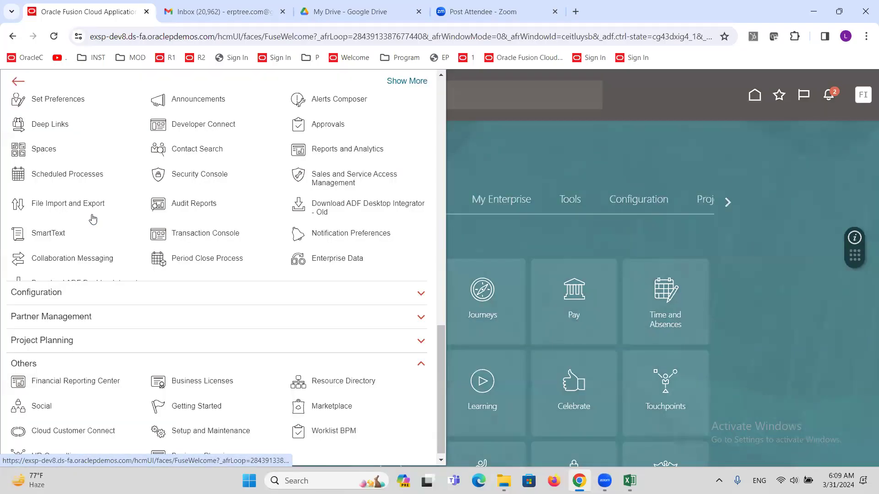
pyautogui.scroll(-1, 91, 234)
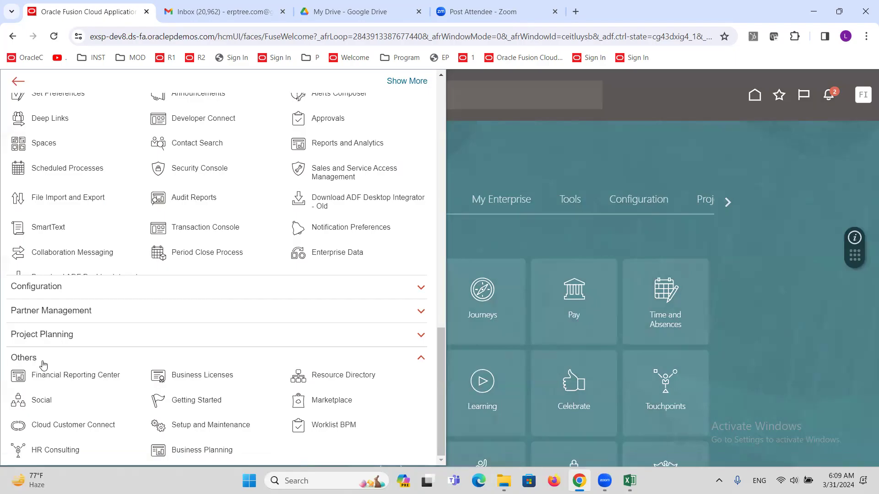
pyautogui.click(59, 378)
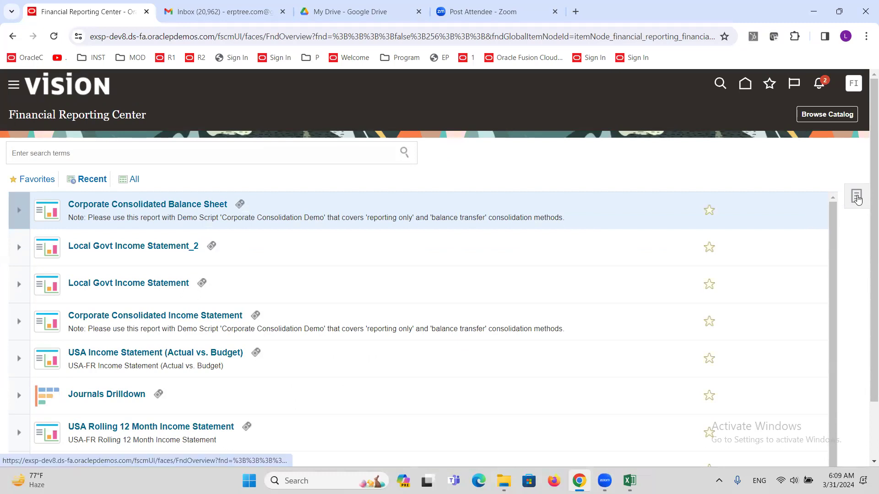
pyautogui.click(843, 191)
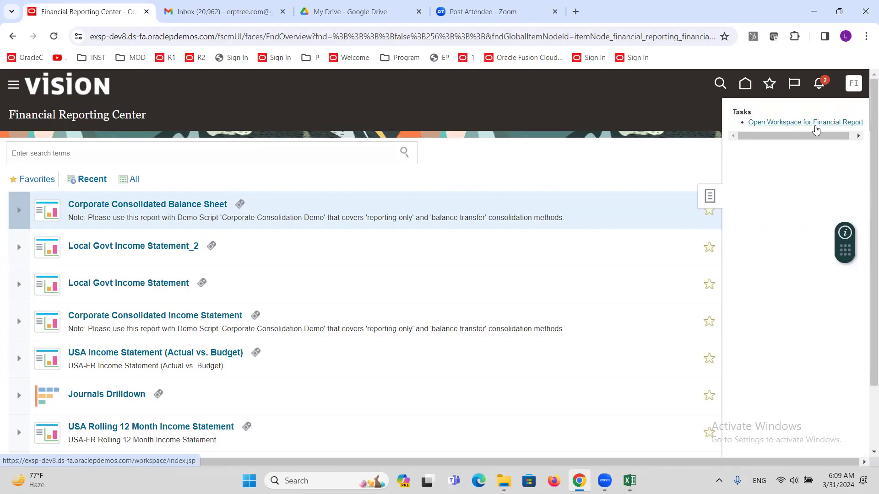
pyautogui.moveTo(800, 135); pyautogui.dragTo(815, 136)
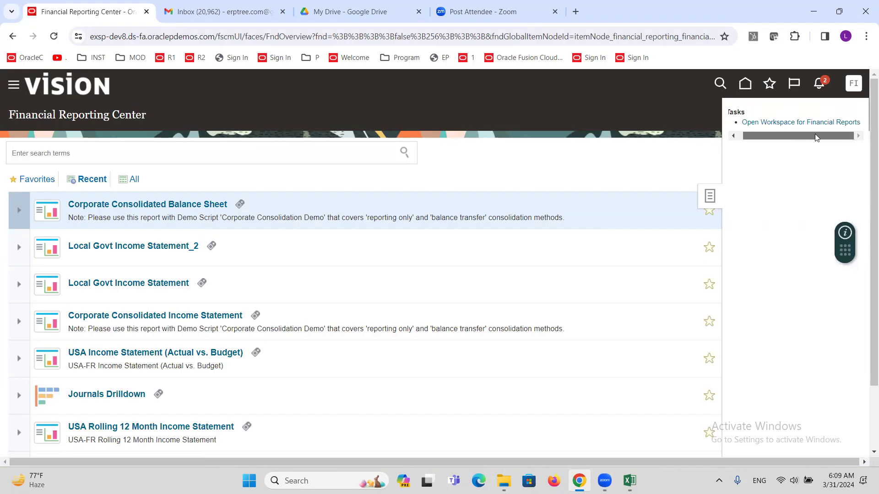
pyautogui.click(788, 122)
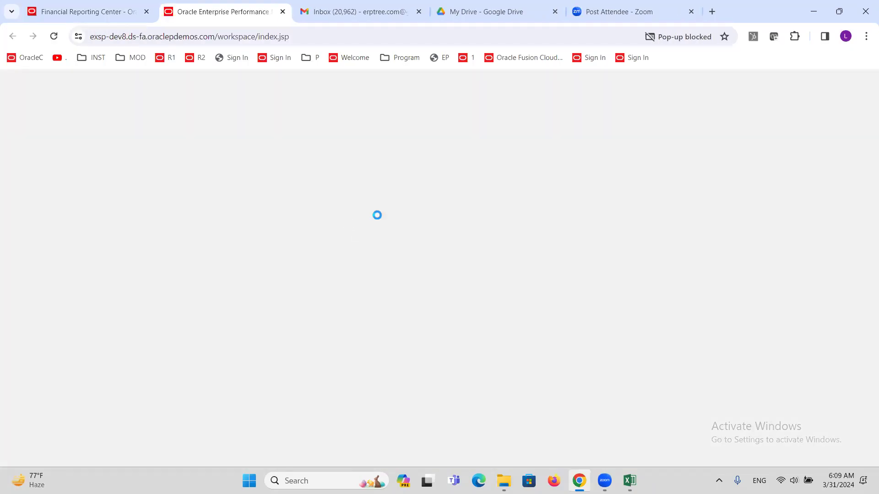
# Step: Always allow pop-ups for the workspace site, then reload the workspace page
pyautogui.click(669, 36)
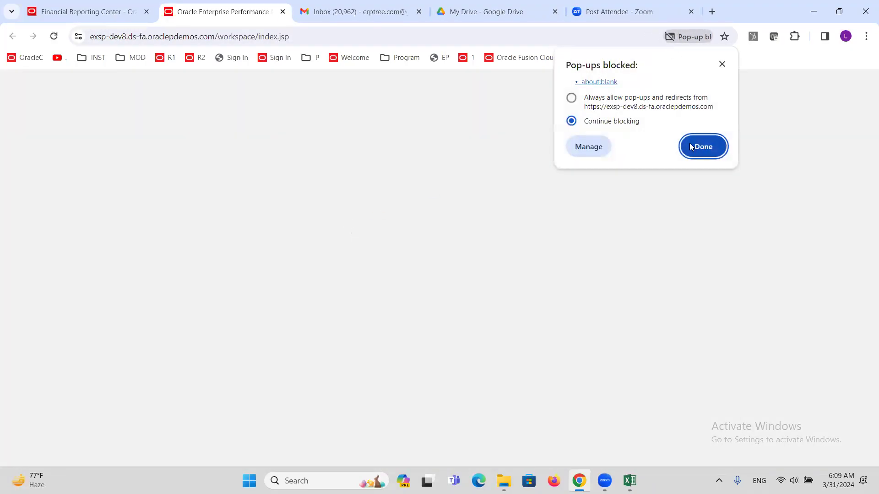
pyautogui.press('Escape')
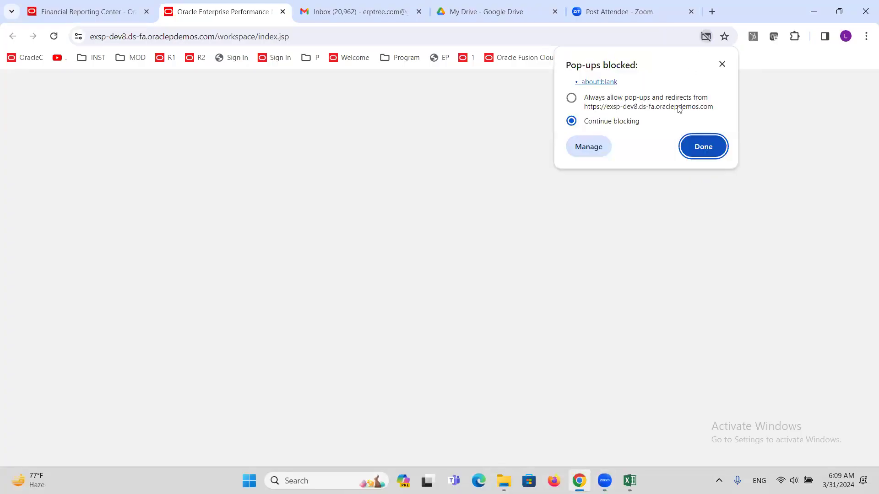
pyautogui.click(571, 98)
pyautogui.click(710, 145)
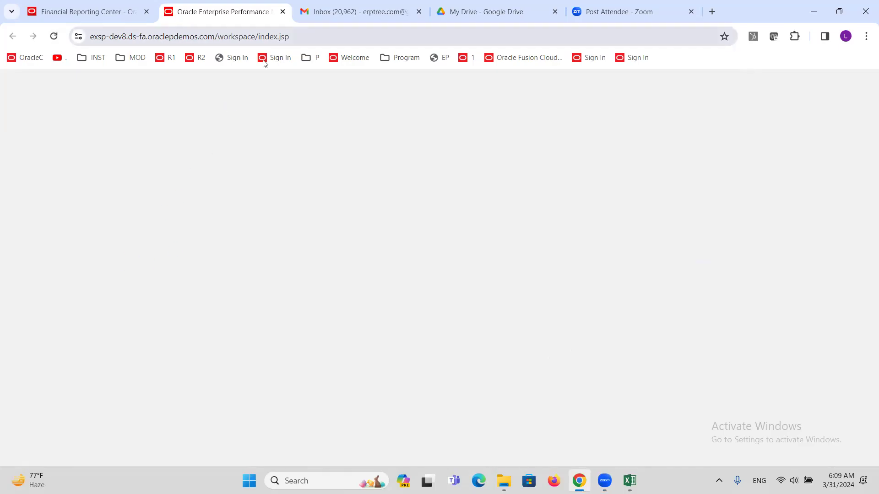
pyautogui.click(295, 42)
pyautogui.press('Return')
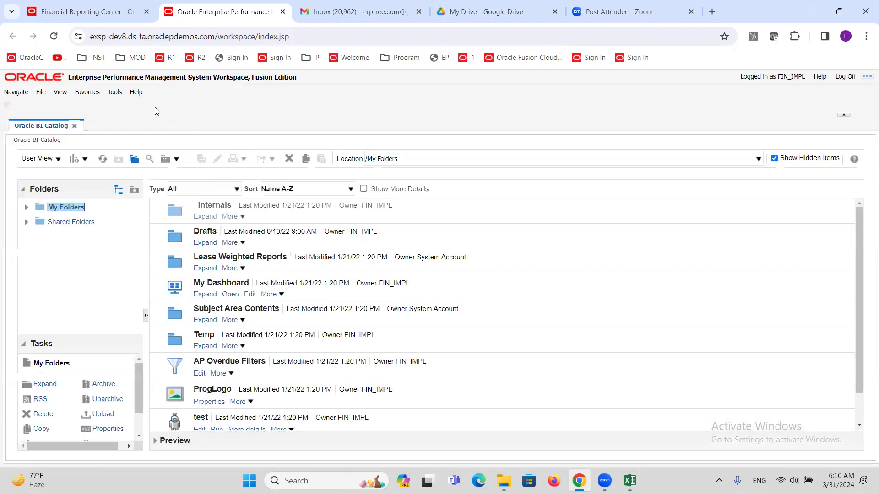
# Step: Open the Smart View download page via Tools > Install, then show the desktop's SmartView installer
pyautogui.click(111, 96)
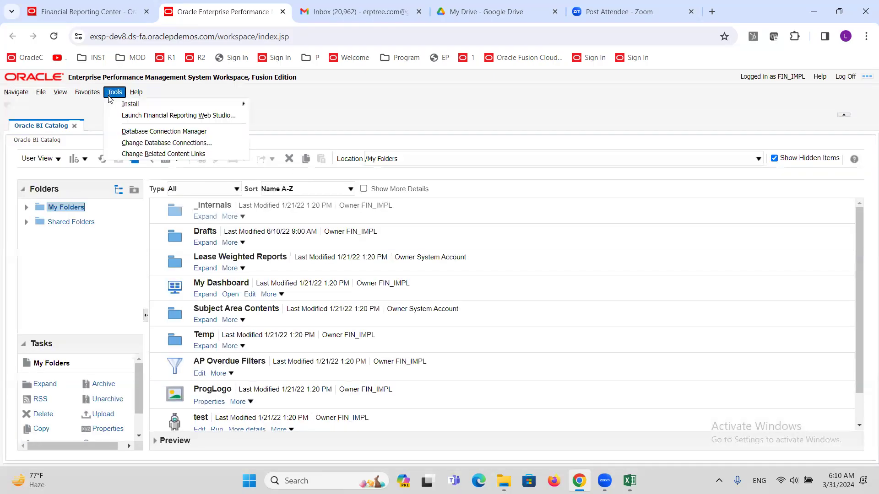
pyautogui.moveTo(128, 105)
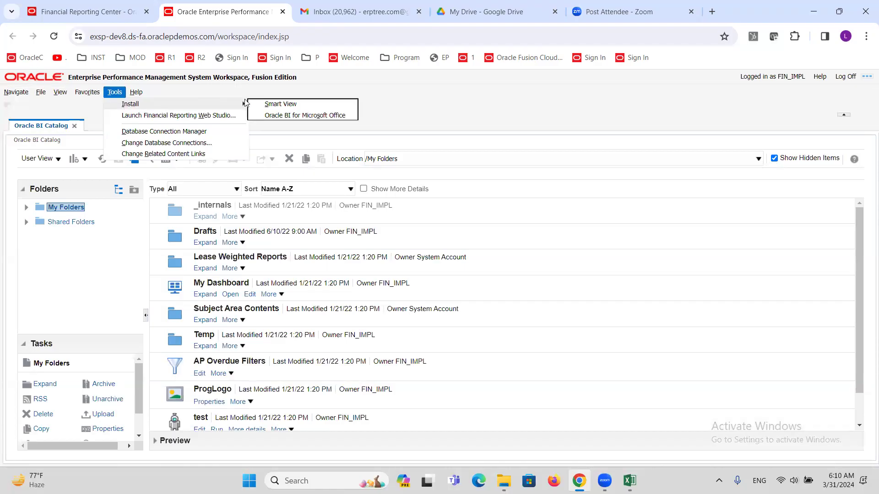
pyautogui.click(288, 104)
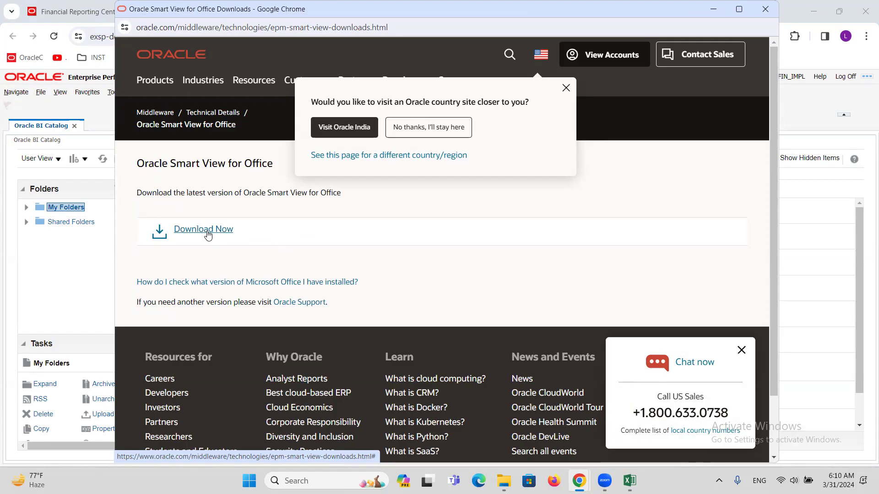
pyautogui.click(566, 88)
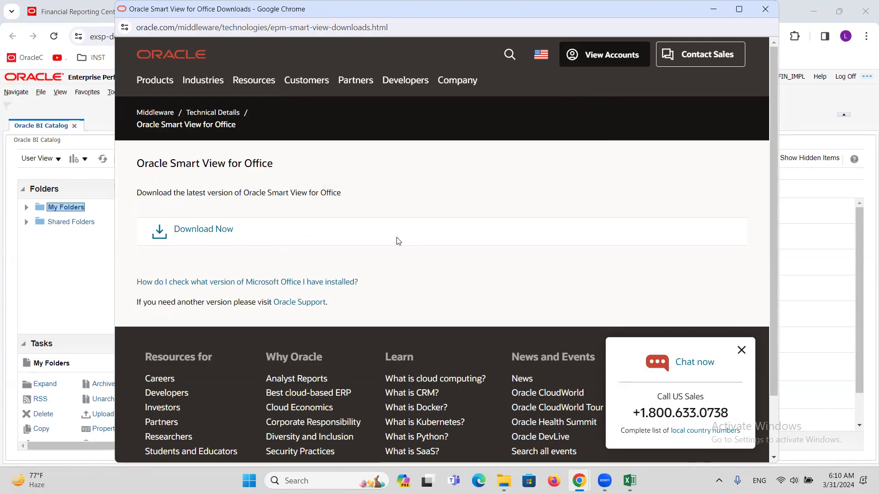
pyautogui.press('super+d')
pyautogui.moveTo(451, 95); pyautogui.dragTo(518, 161)
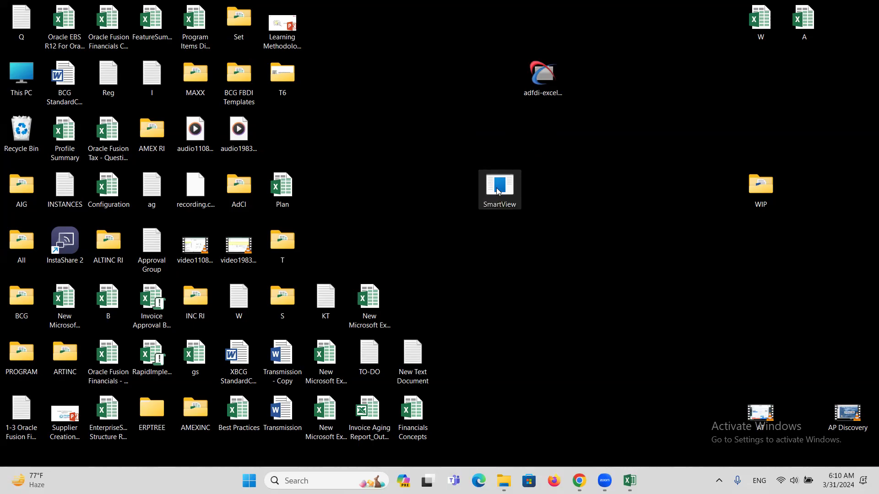
# Step: Create 'New Microsoft Excel Worksheet (5)' on the desktop and open it in Excel
pyautogui.rightClick(499, 192)
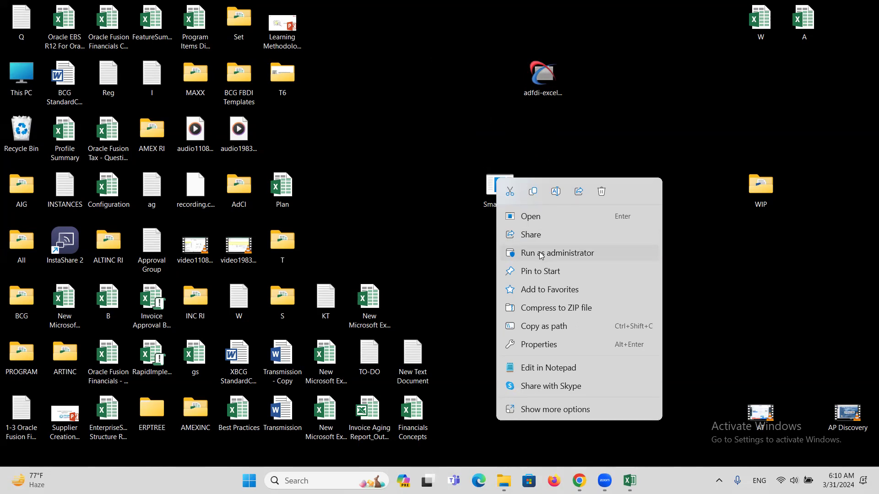
pyautogui.click(420, 160)
pyautogui.click(421, 161)
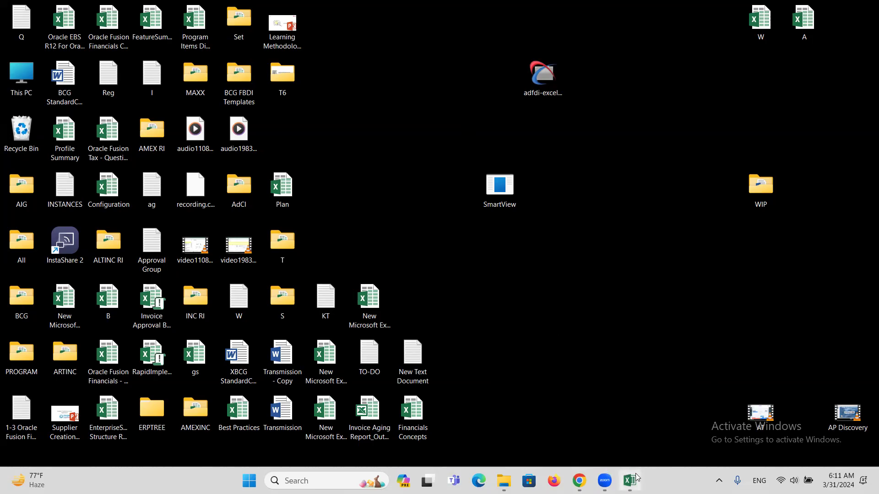
pyautogui.rightClick(506, 241)
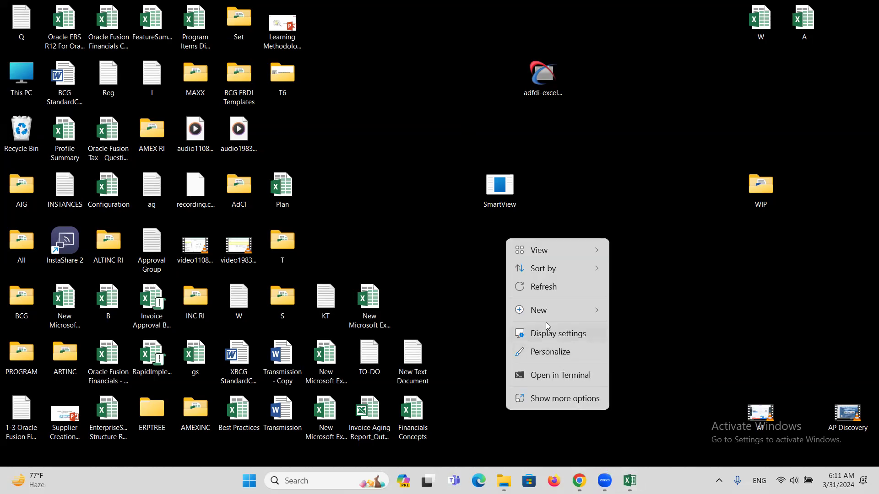
pyautogui.moveTo(563, 311)
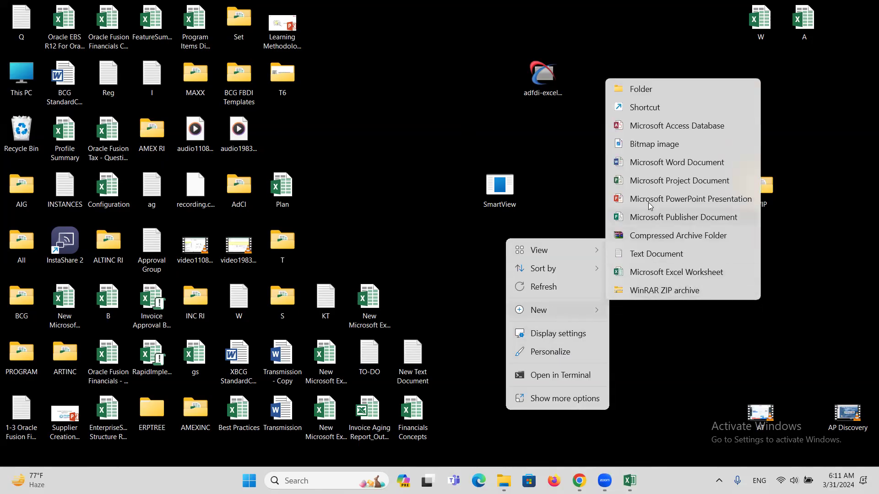
pyautogui.click(655, 273)
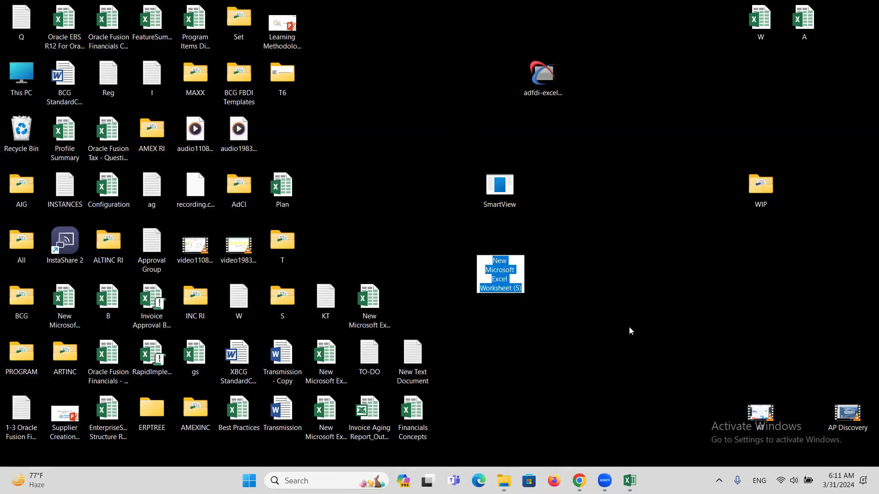
pyautogui.press('Return')
pyautogui.doubleClick(500, 250)
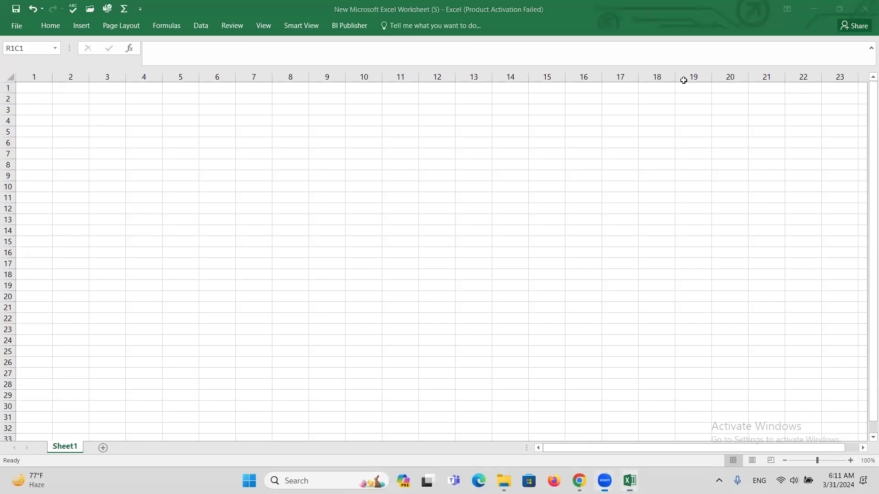
pyautogui.click(292, 26)
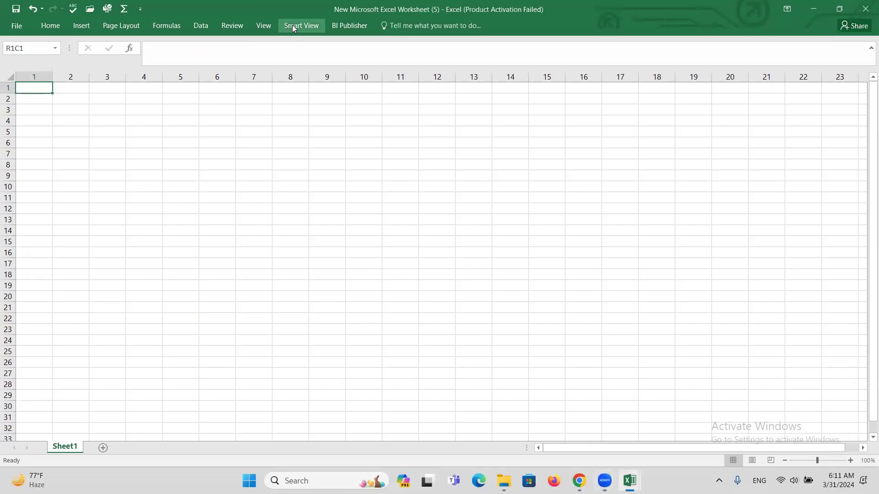
# Step: Open the Smart View Home panel from the Smart View ribbon tab
pyautogui.click(292, 24)
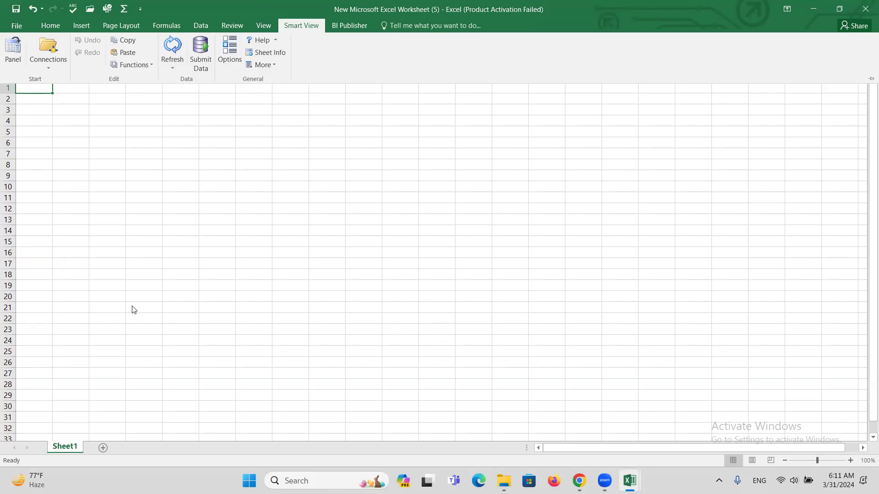
pyautogui.click(12, 50)
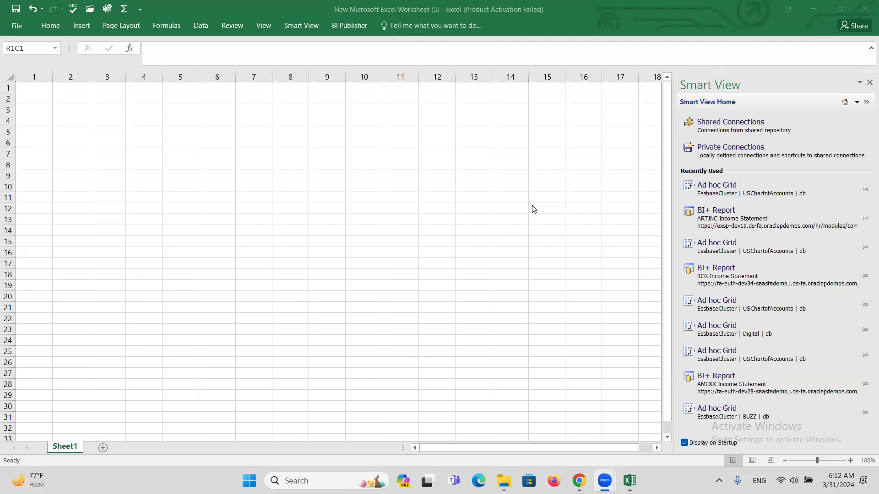
# Step: Choose Shared Connections and attempt sign-in with the implementation user ID
pyautogui.click(741, 124)
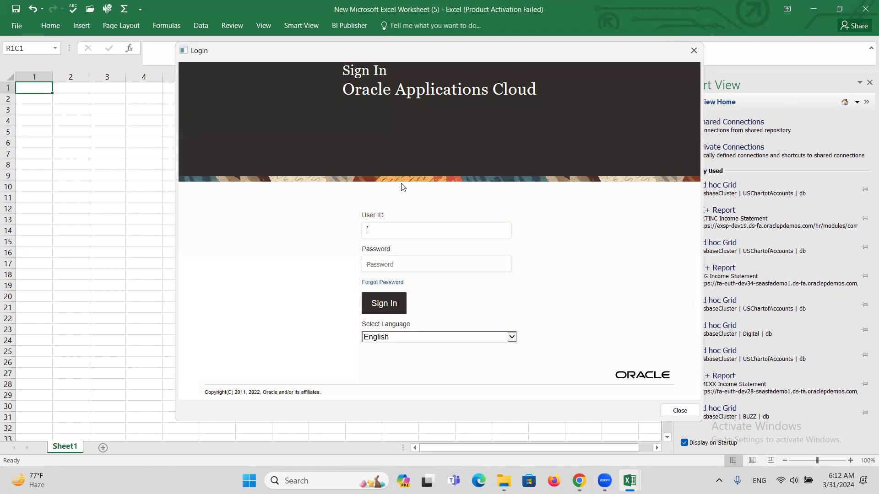
pyautogui.click(449, 231)
pyautogui.write('FIN_IMPL')
pyautogui.press('Tab')
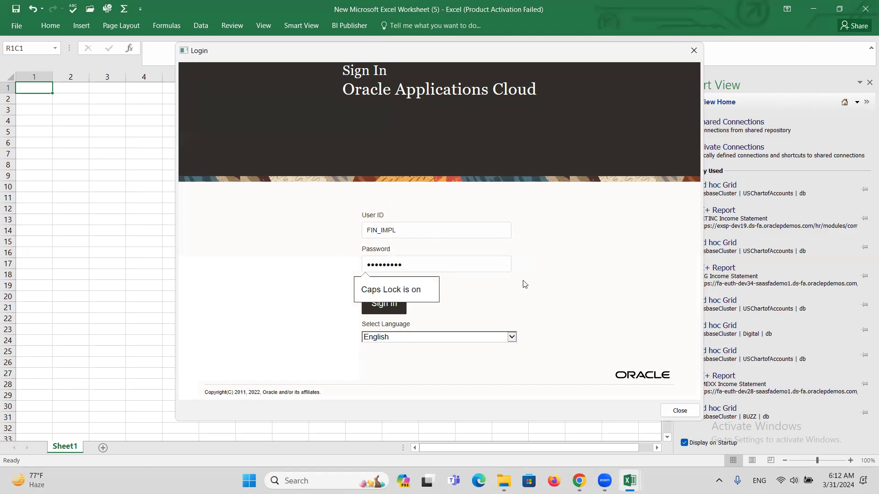
pyautogui.click(392, 310)
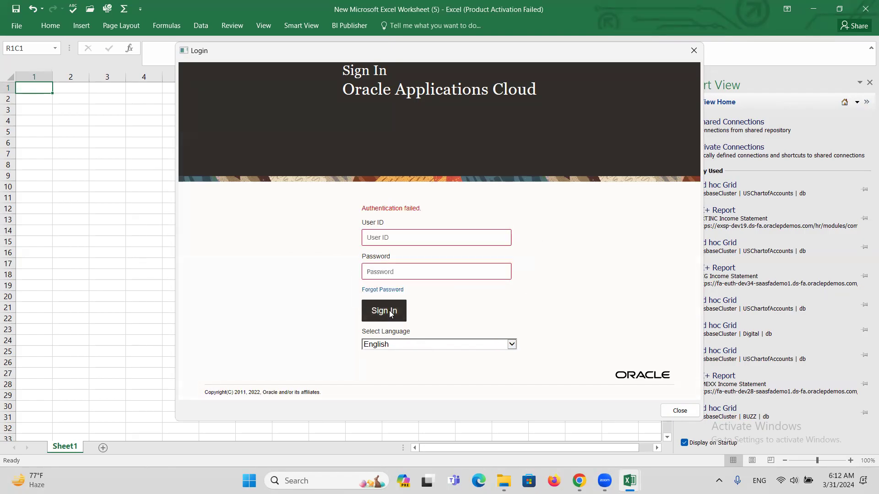
# Step: Retry sign-in with the user ID and password, then switch back to the browser
pyautogui.click(406, 244)
pyautogui.write('FIN_IMPL')
pyautogui.press('Tab')
pyautogui.write('•••••')
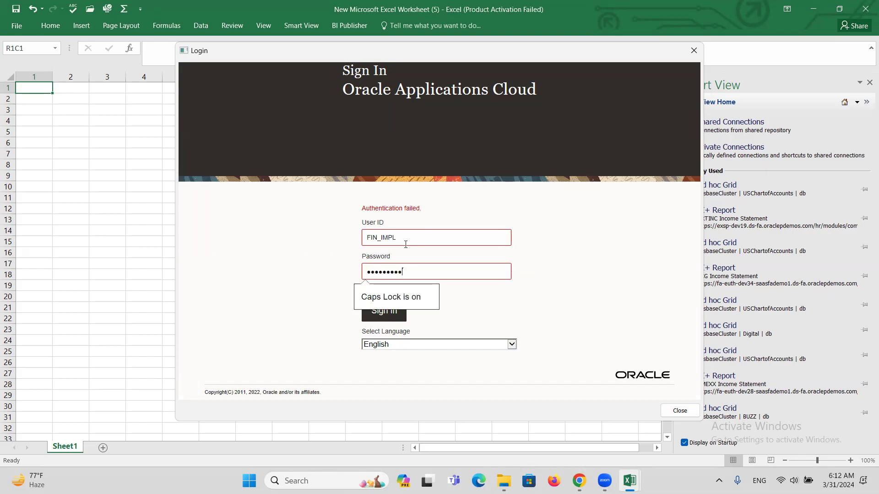
pyautogui.click(388, 320)
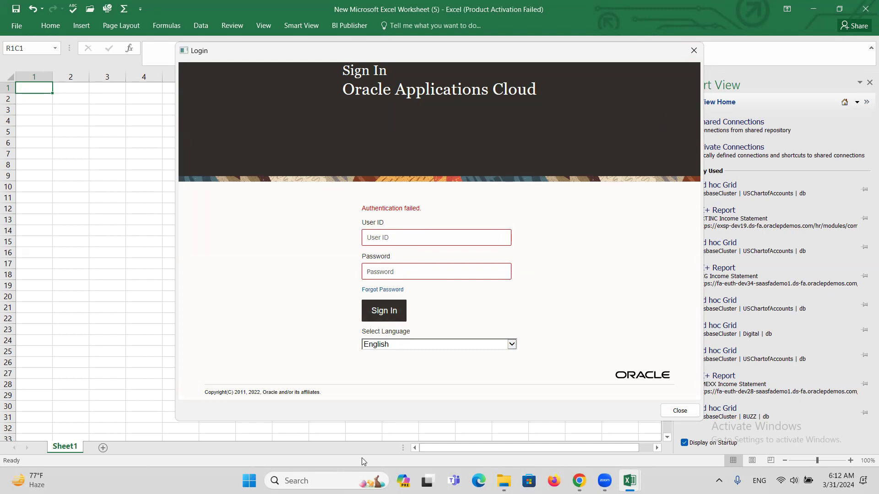
pyautogui.moveTo(579, 481)
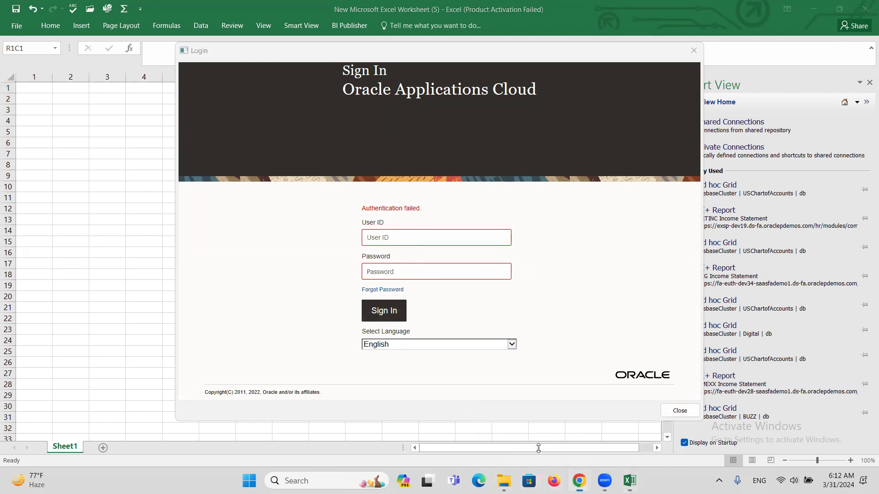
pyautogui.hotkey('alt', 'Tab')
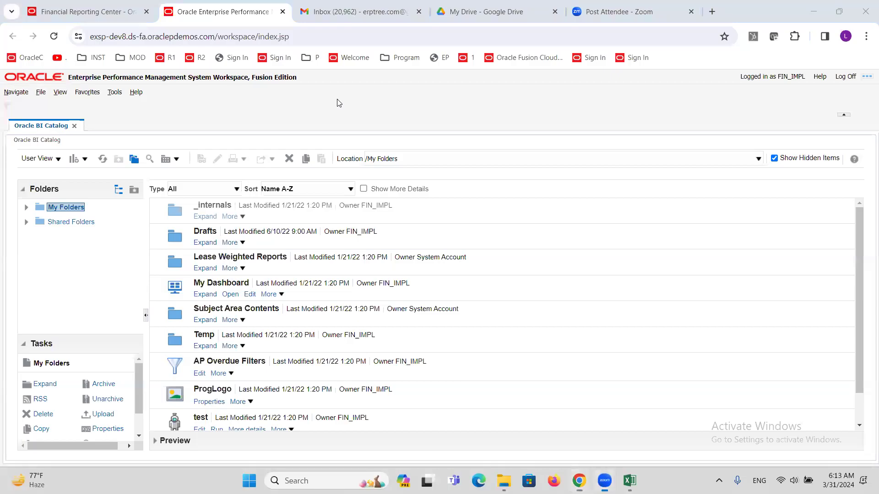
# Step: Search Security Console users for the implementation user and open its account
pyautogui.click(67, 14)
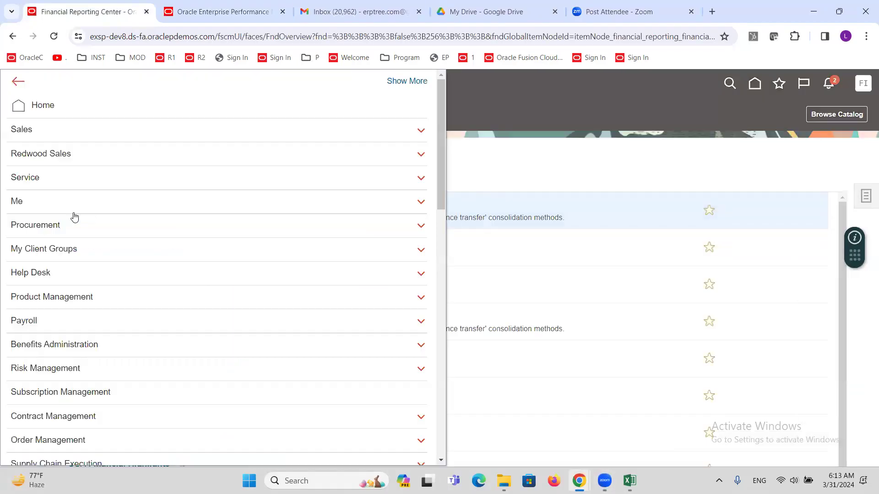
pyautogui.scroll(-10, 67, 325)
pyautogui.scroll(-5, 69, 339)
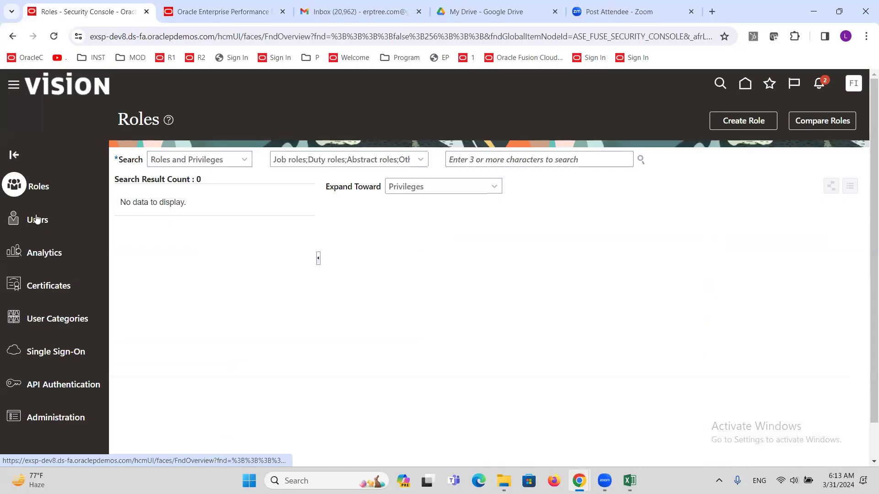
pyautogui.click(35, 220)
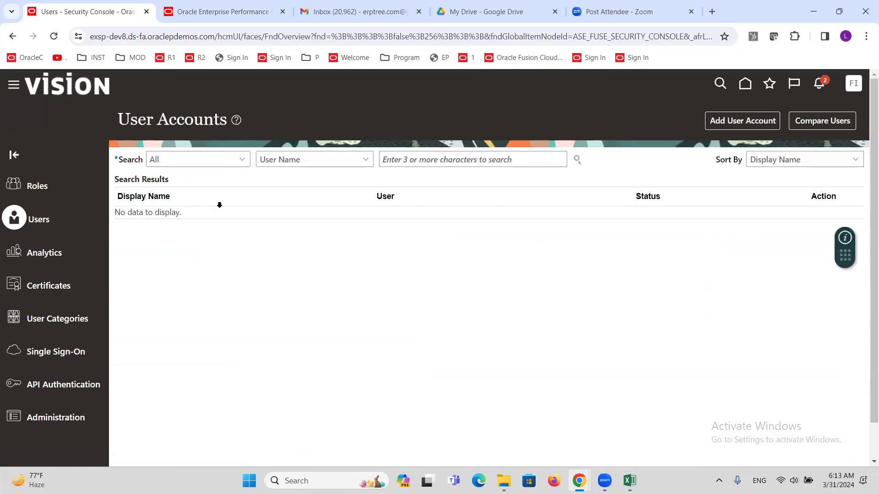
pyautogui.click(454, 160)
pyautogui.write('FIN_')
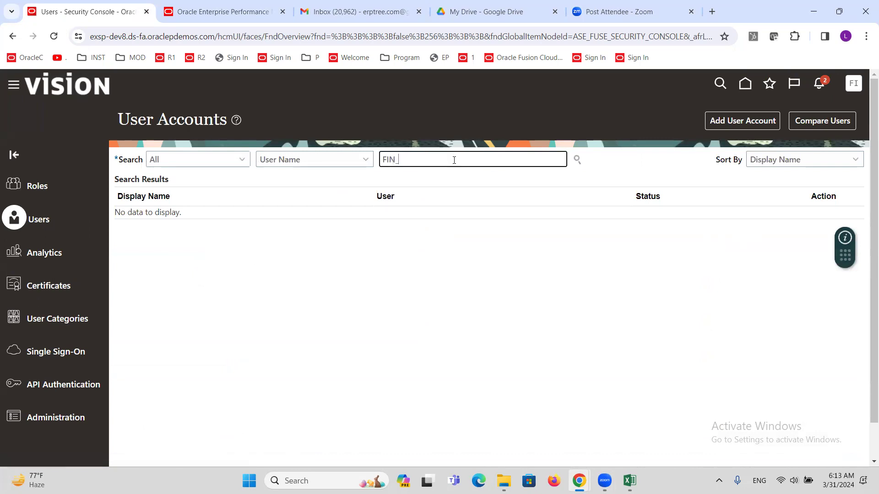
pyautogui.write('IMPL')
pyautogui.click(577, 160)
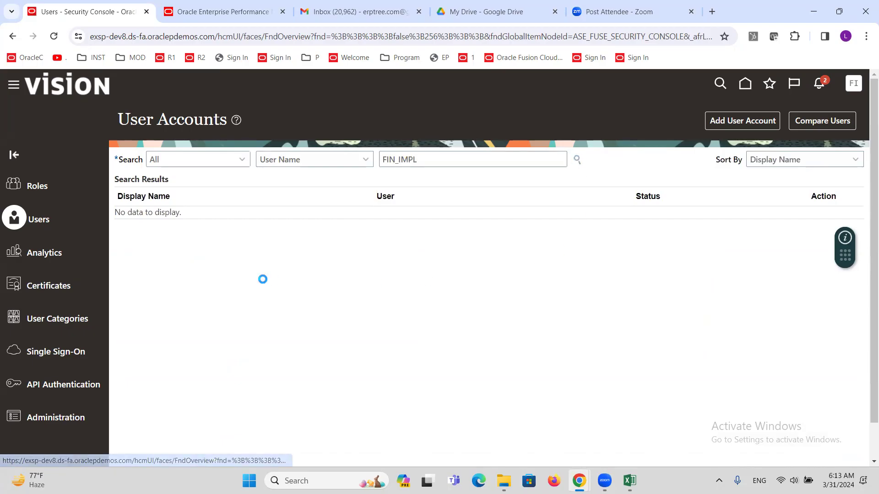
pyautogui.click(439, 226)
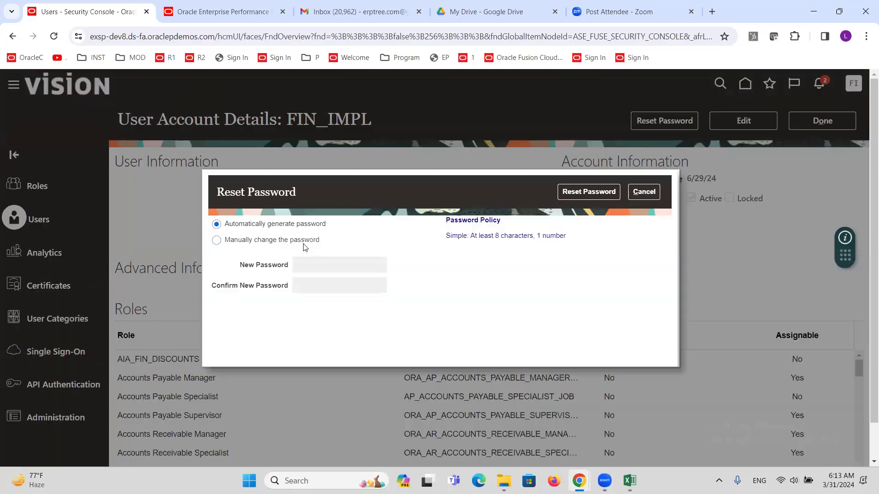
# Step: Manually reset the user's password to a new value, then return to Excel's sign-in
pyautogui.click(303, 244)
pyautogui.click(319, 268)
pyautogui.write('Welcome')
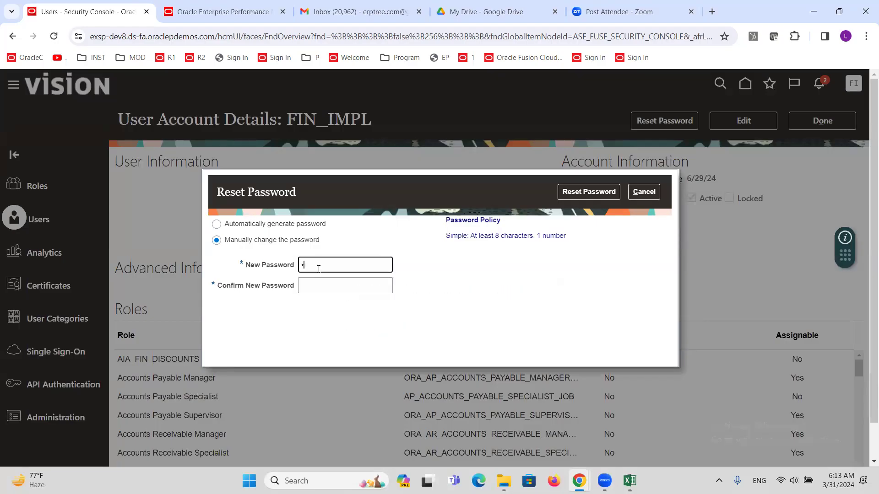
pyautogui.write('1')
pyautogui.press('Tab')
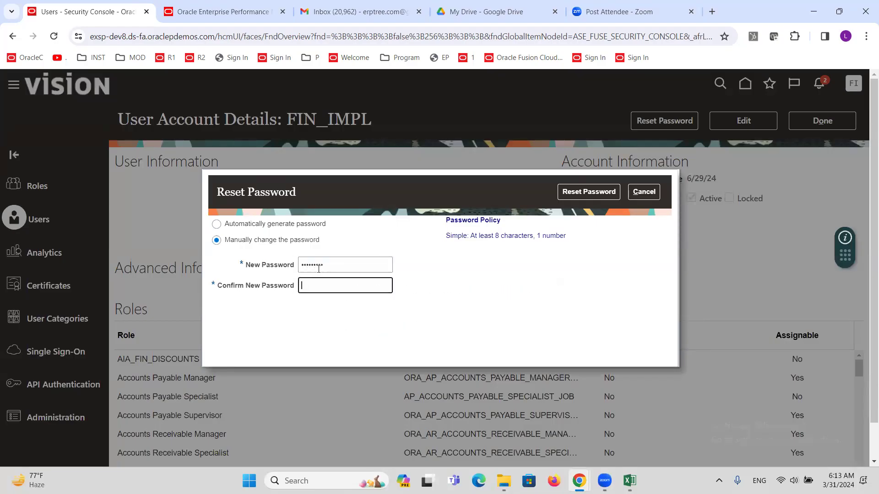
pyautogui.write('Welcome1')
pyautogui.click(599, 196)
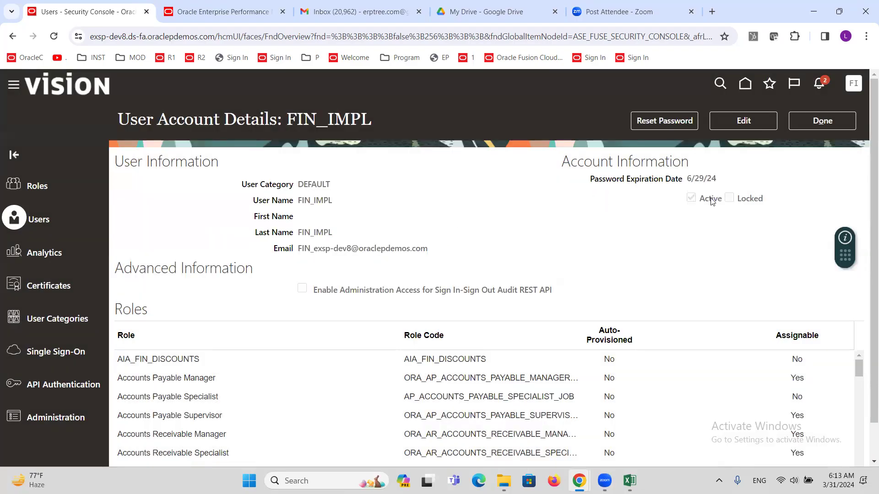
pyautogui.click(822, 124)
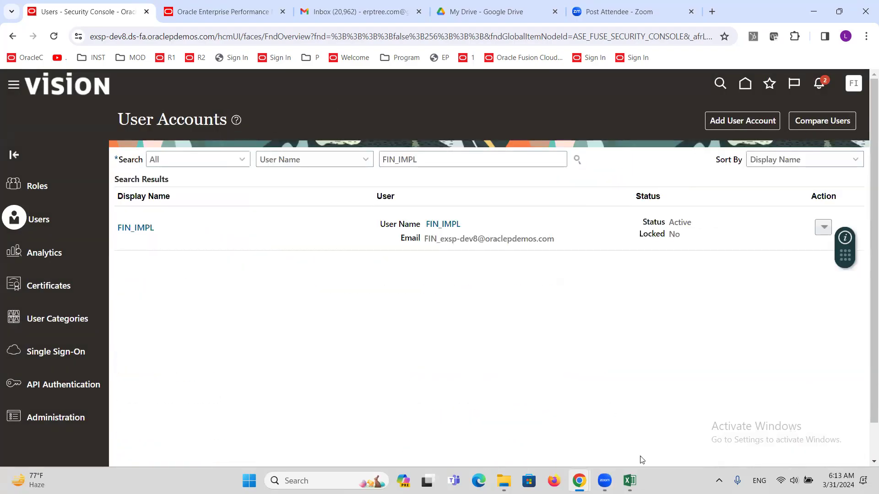
pyautogui.moveTo(630, 481)
pyautogui.click(673, 452)
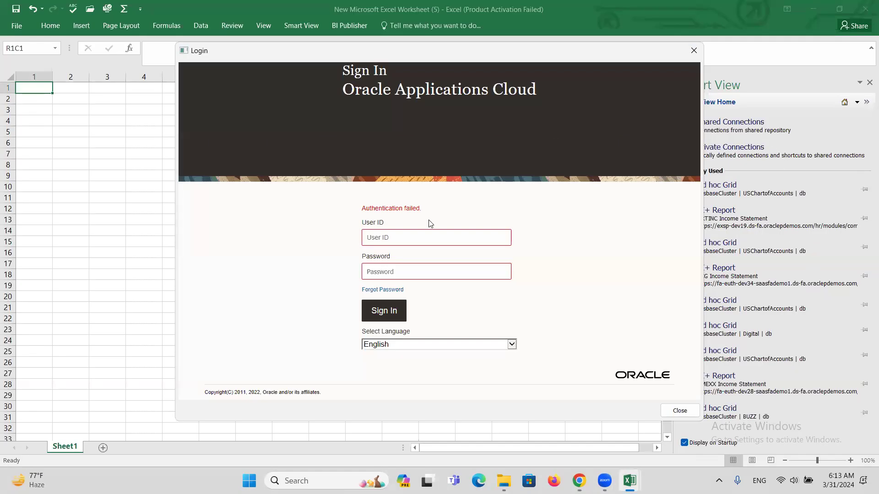
# Step: Retry the Oracle sign-in with the implementation user ID and password
pyautogui.click(427, 243)
pyautogui.write('FIN_IMPL')
pyautogui.press('Tab')
pyautogui.write('********')
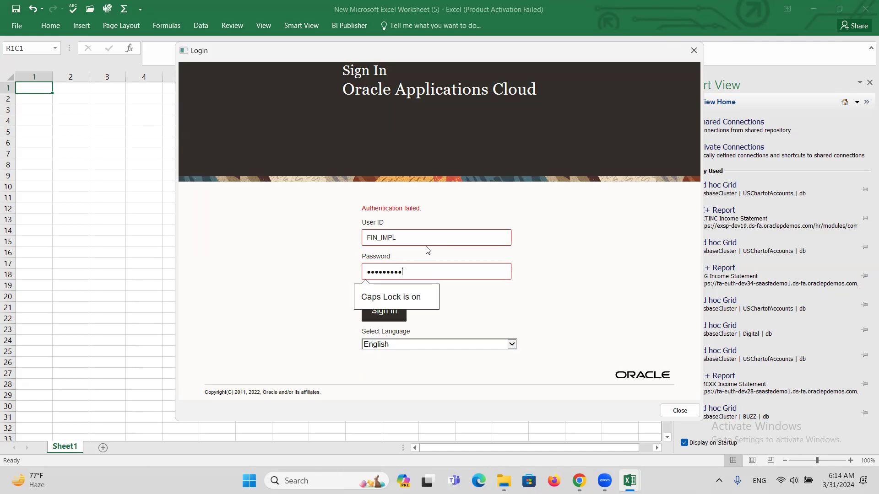
pyautogui.click(387, 317)
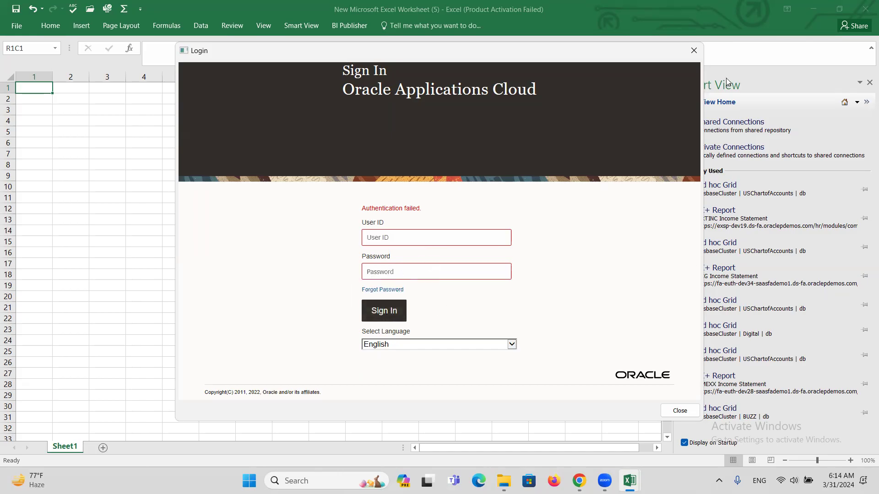
# Step: Close the failed sign-in window, dismiss the connection error, and close both workbooks
pyautogui.click(694, 50)
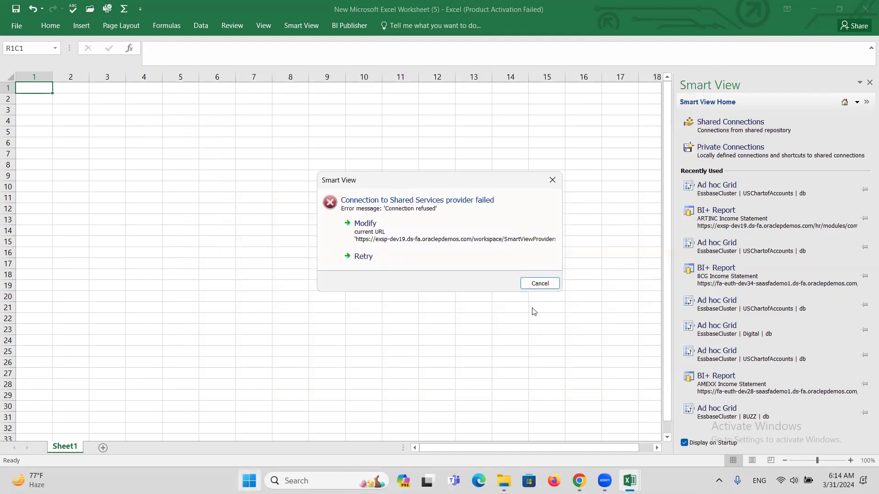
pyautogui.click(553, 180)
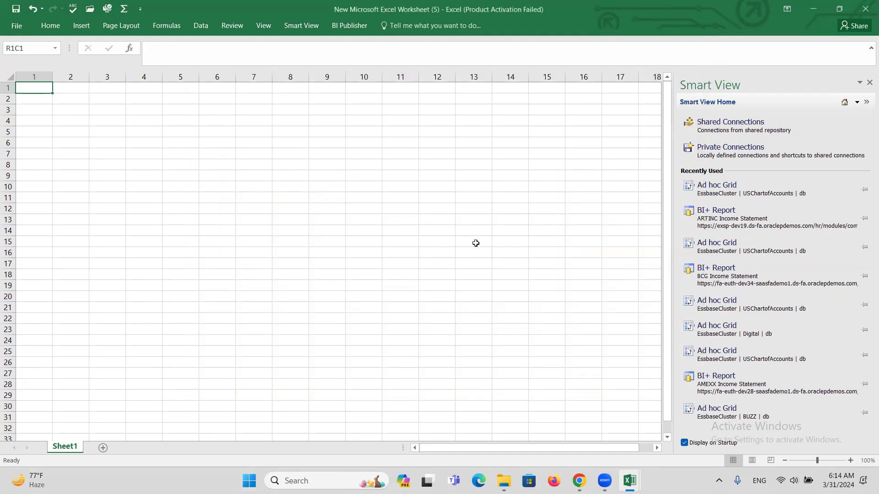
pyautogui.click(867, 8)
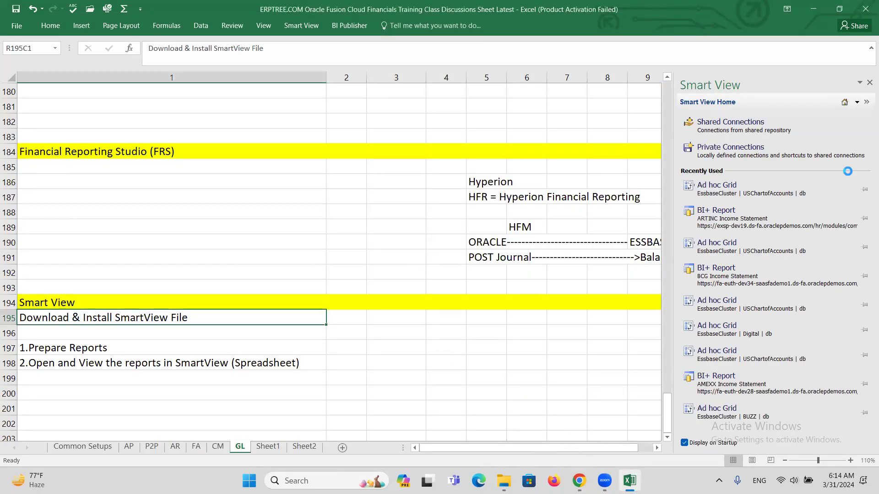
pyautogui.click(867, 8)
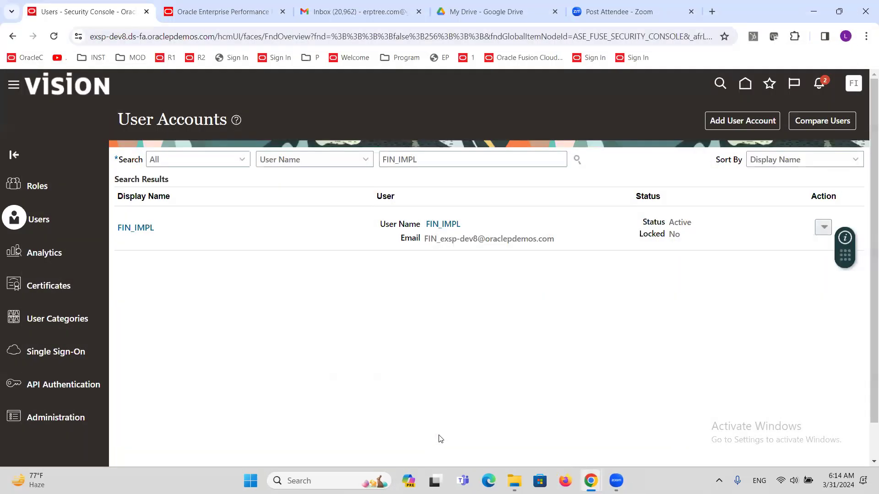
# Step: Reopen New Microsoft Excel Worksheet (5) from the desktop and dismiss the activation notice
pyautogui.press('super+d')
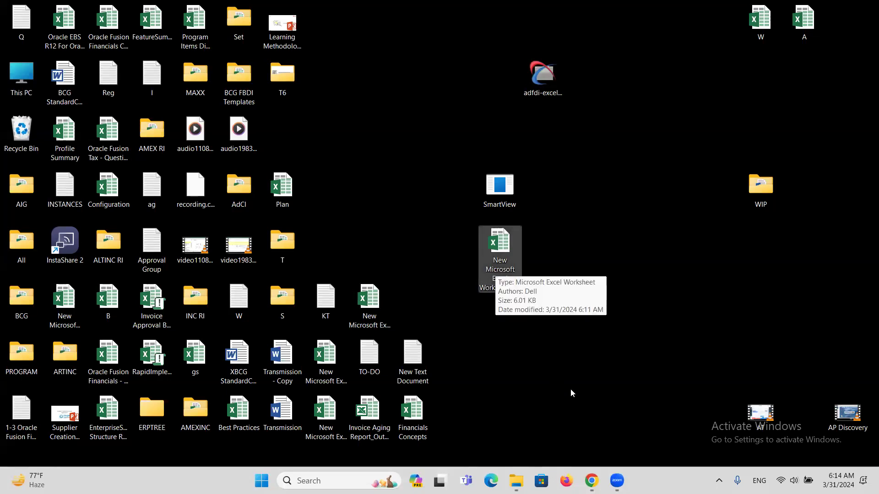
pyautogui.doubleClick(510, 243)
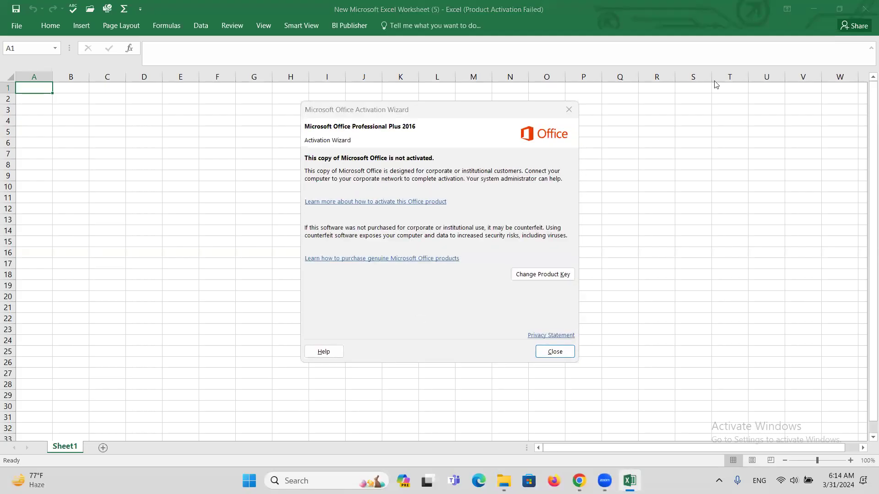
pyautogui.press('Escape')
# Step: Bring up the Smart View Home panel listing Shared and Private Connections
pyautogui.click(304, 25)
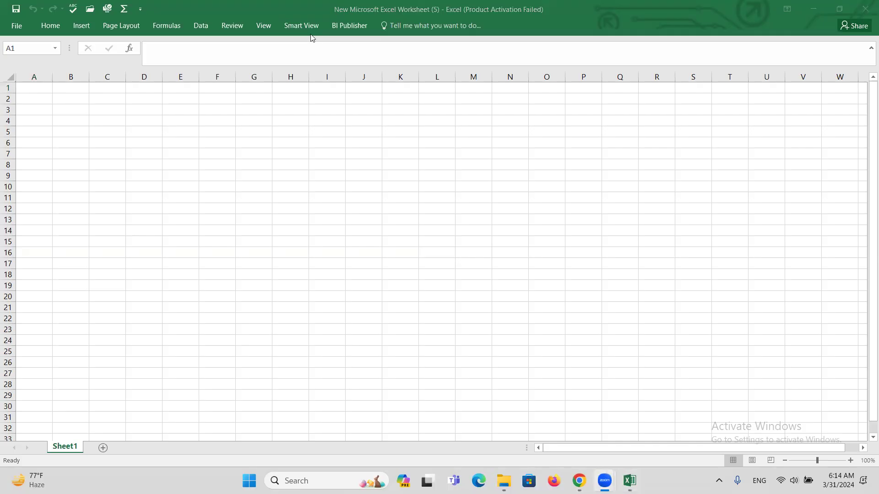
pyautogui.click(299, 24)
pyautogui.click(14, 52)
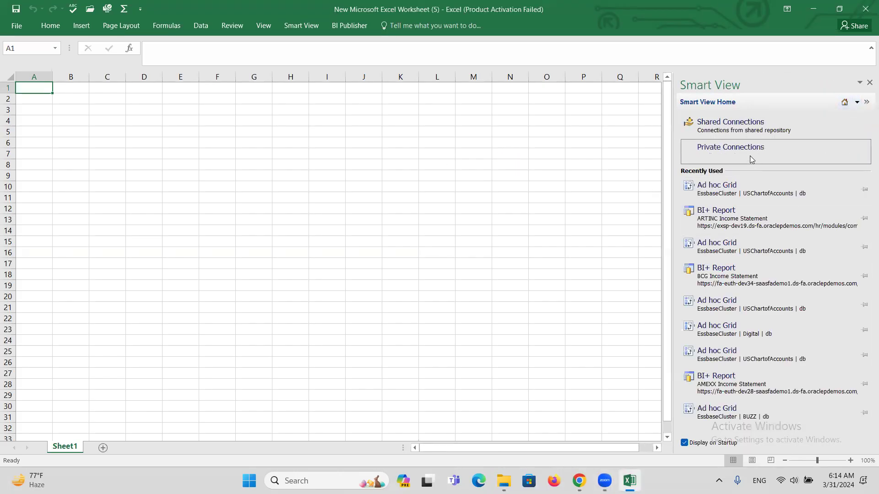
pyautogui.click(729, 127)
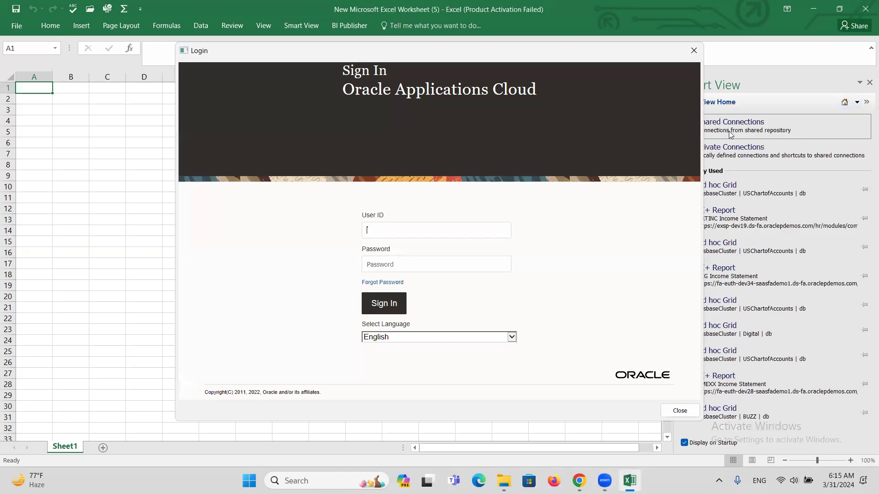
pyautogui.write('FIN_IMPL')
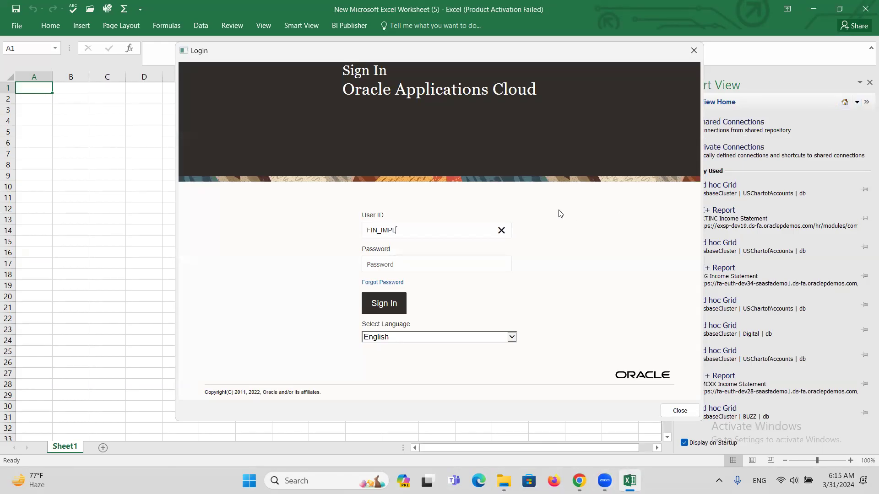
pyautogui.press('Tab')
pyautogui.write('*********')
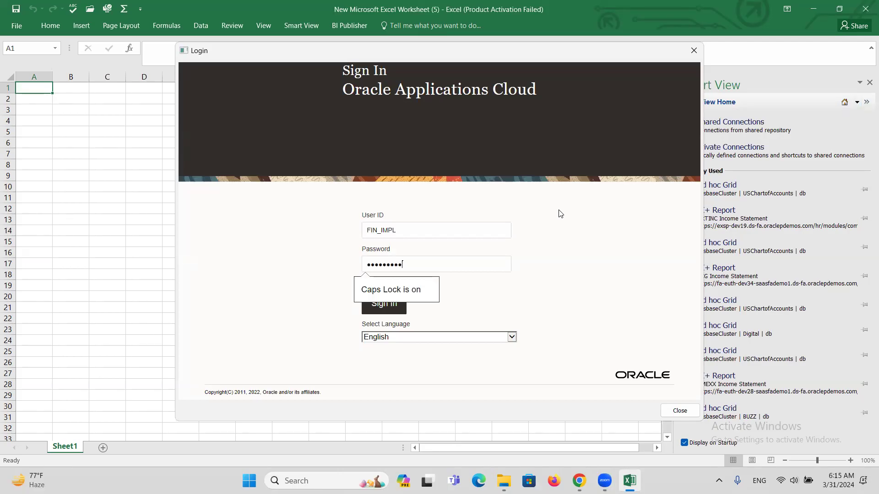
pyautogui.click(385, 310)
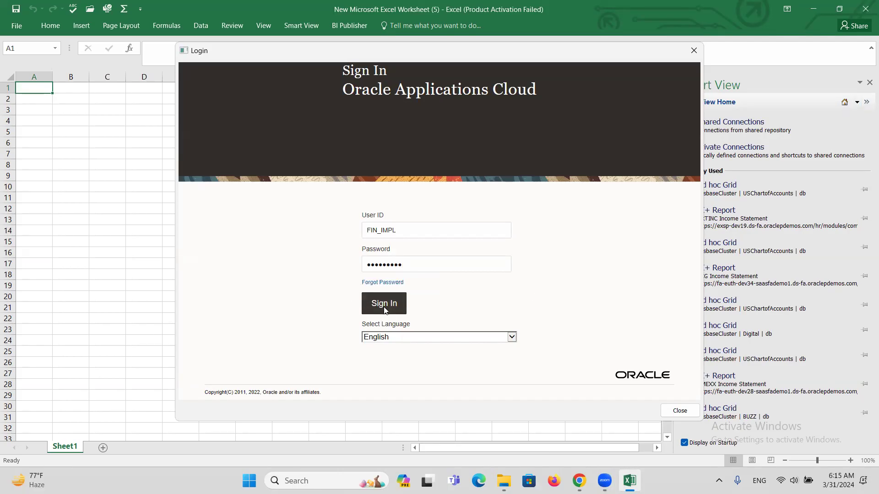
pyautogui.click(403, 243)
pyautogui.write('FIN')
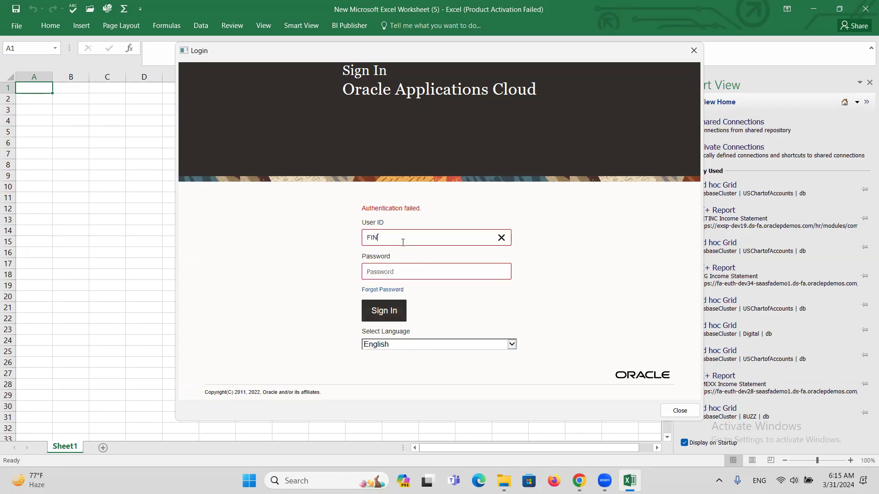
pyautogui.write('_IMPL')
pyautogui.press('Tab')
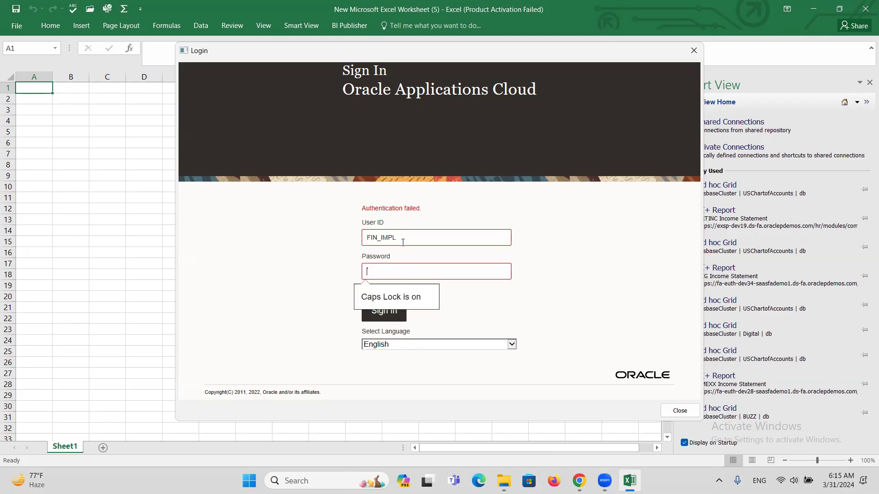
pyautogui.write('Welcom')
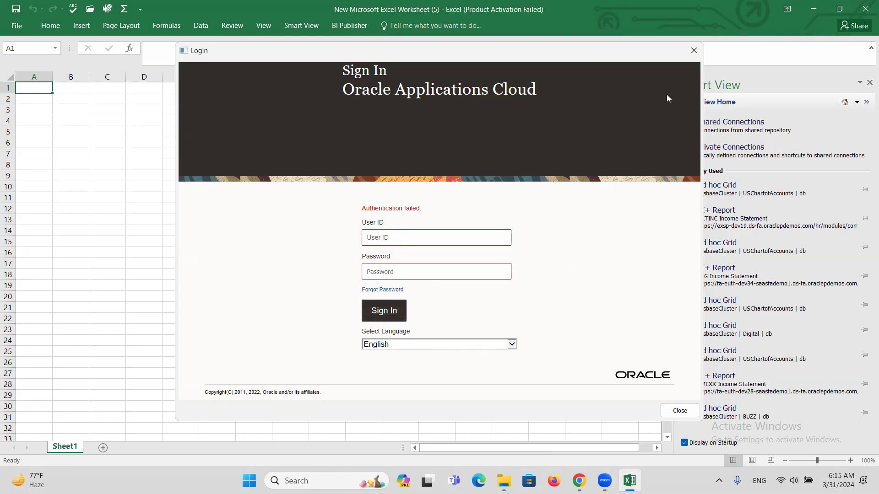
pyautogui.click(694, 52)
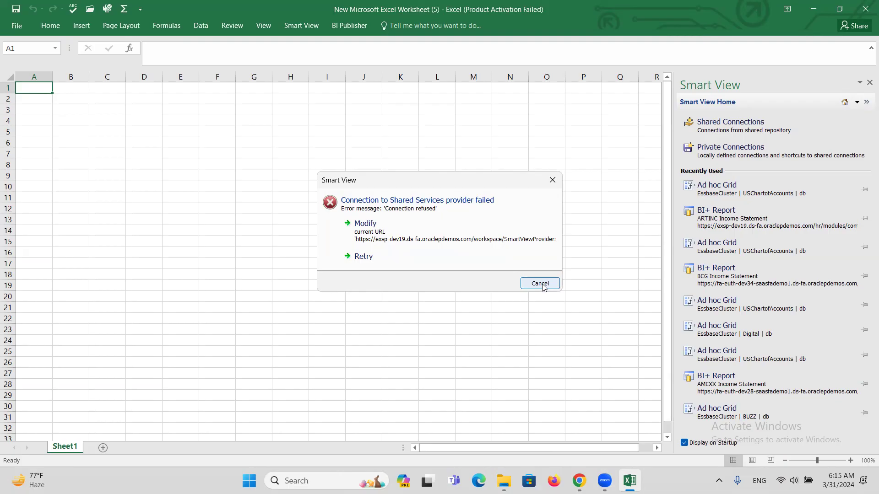
pyautogui.click(542, 285)
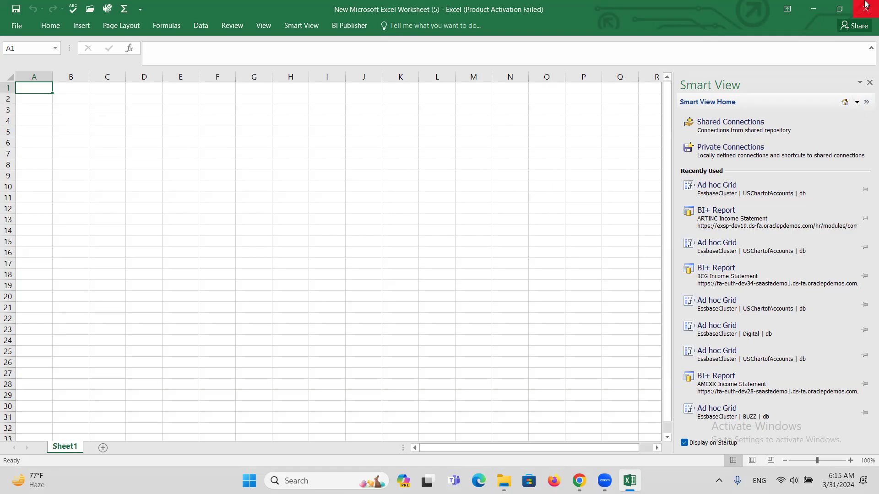
# Step: Open Smart View's Advanced options and copy the exsp-dev8 host from Chrome's address bar
pyautogui.click(296, 29)
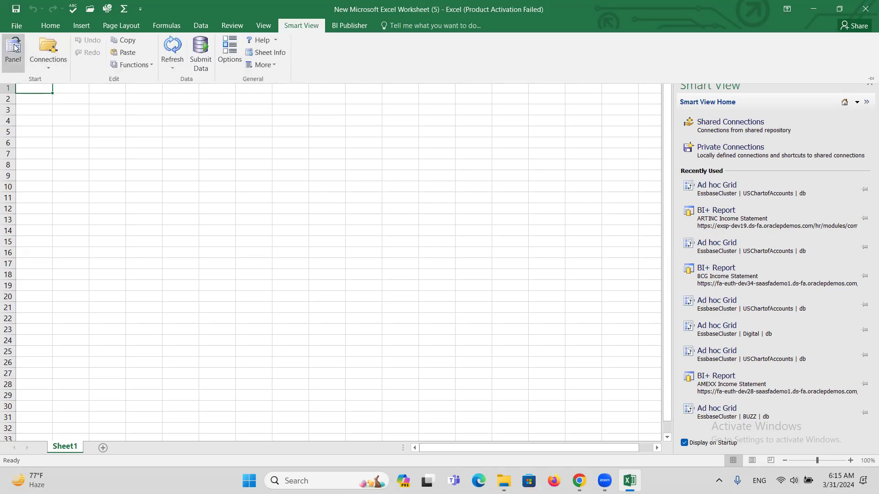
pyautogui.click(229, 51)
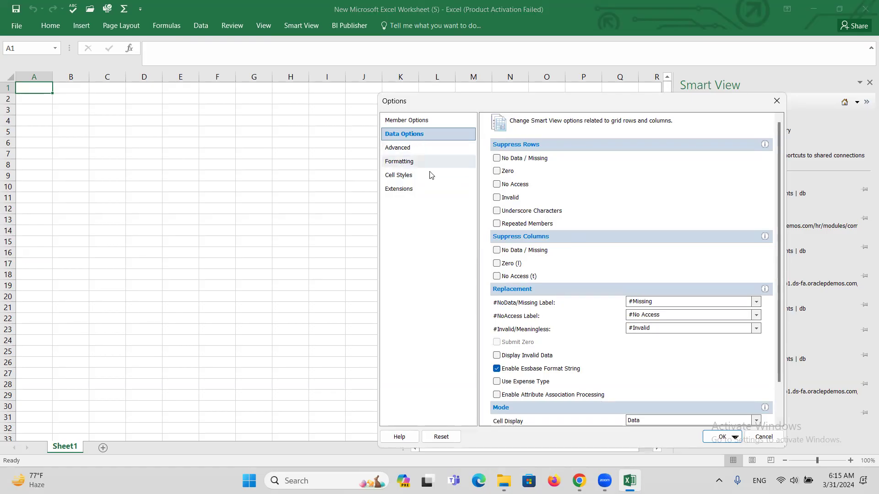
pyautogui.click(397, 148)
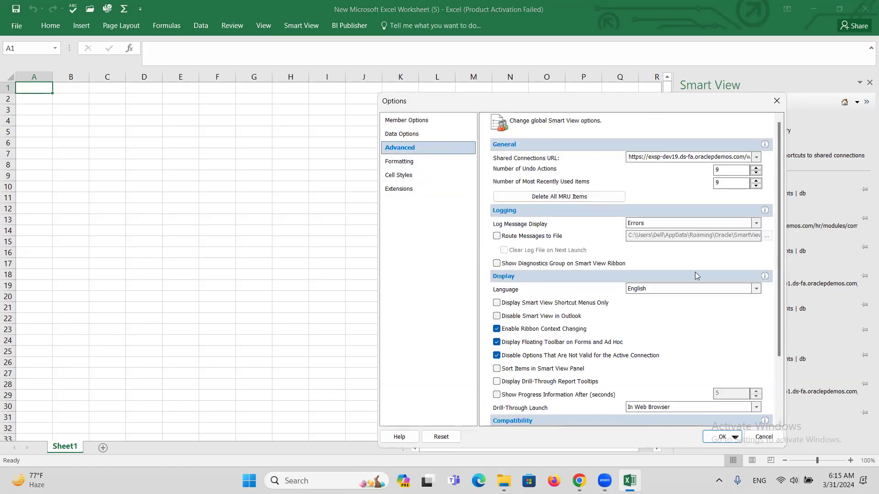
pyautogui.moveTo(580, 480)
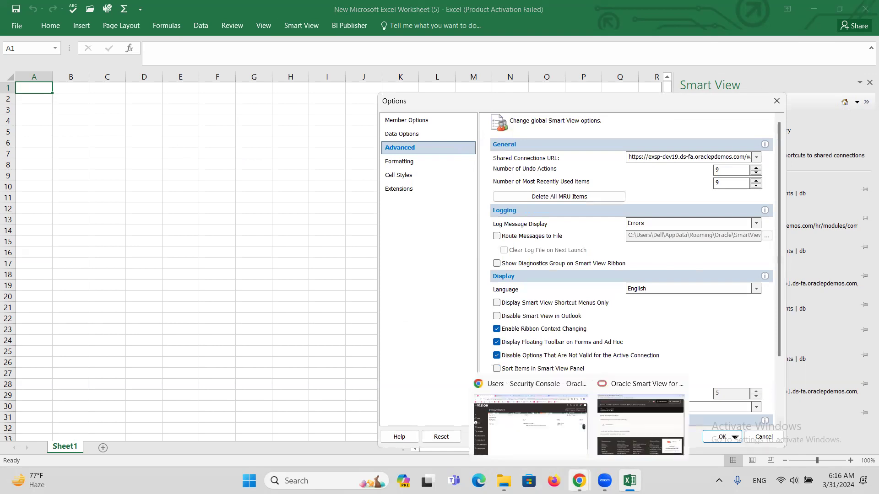
pyautogui.click(595, 466)
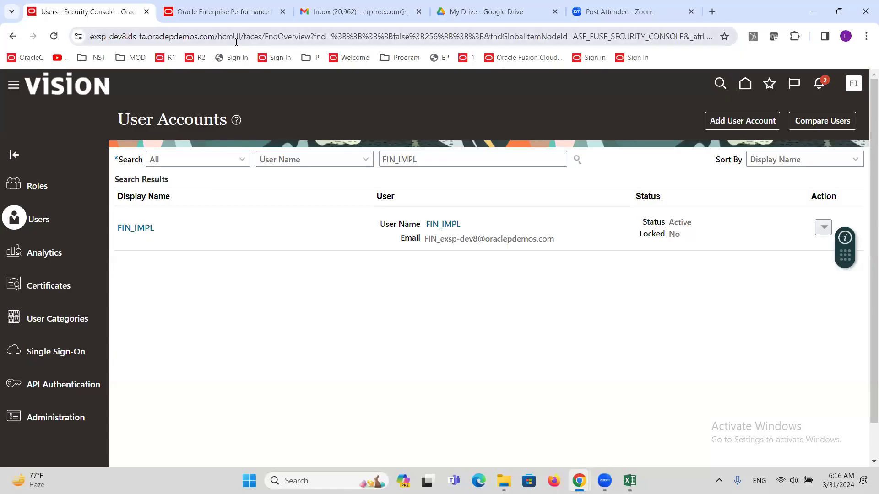
pyautogui.moveTo(216, 38); pyautogui.dragTo(87, 38)
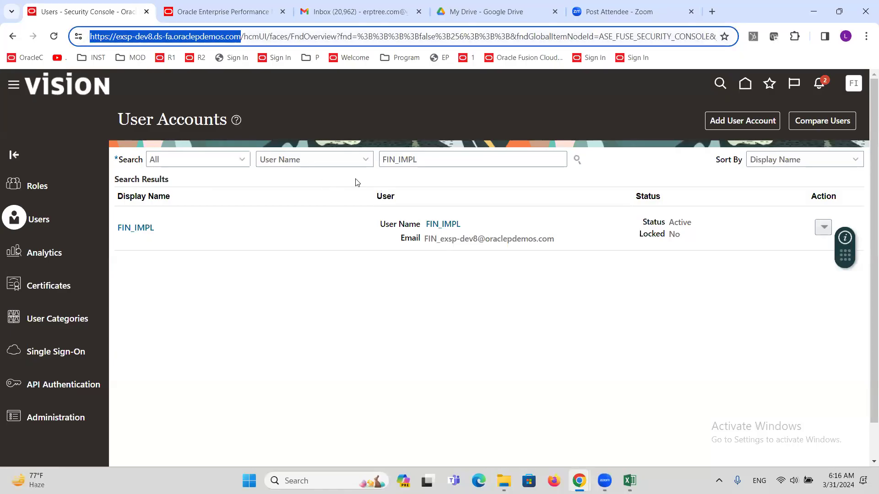
pyautogui.hotkey('alt', 'Tab')
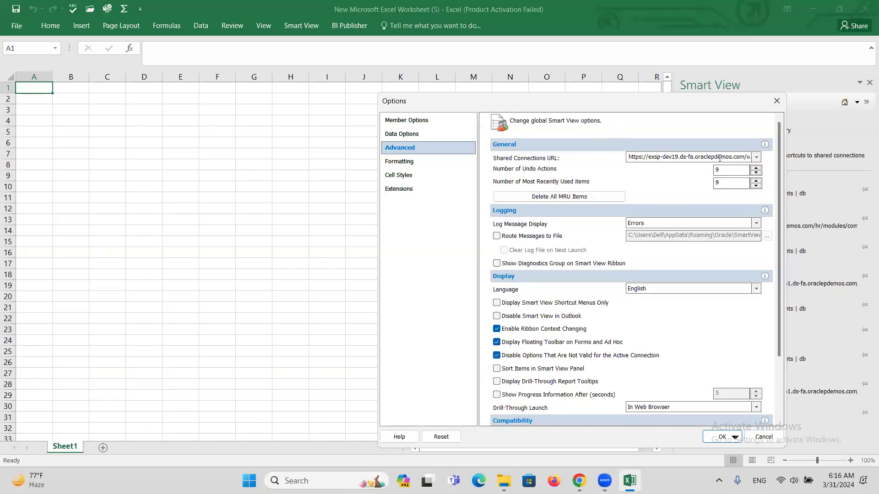
# Step: Edit the Shared Connections URL so it points to exsp-dev8 instead of exsp-dev19
pyautogui.doubleClick(658, 159)
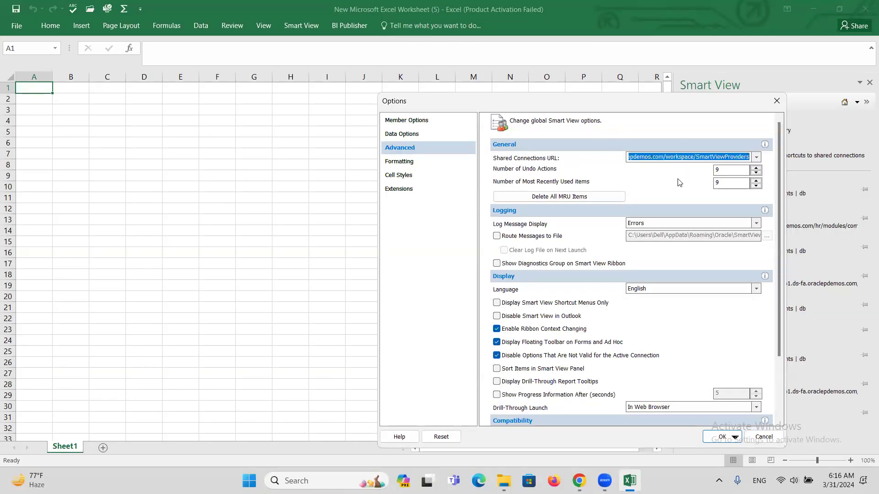
pyautogui.click(631, 156)
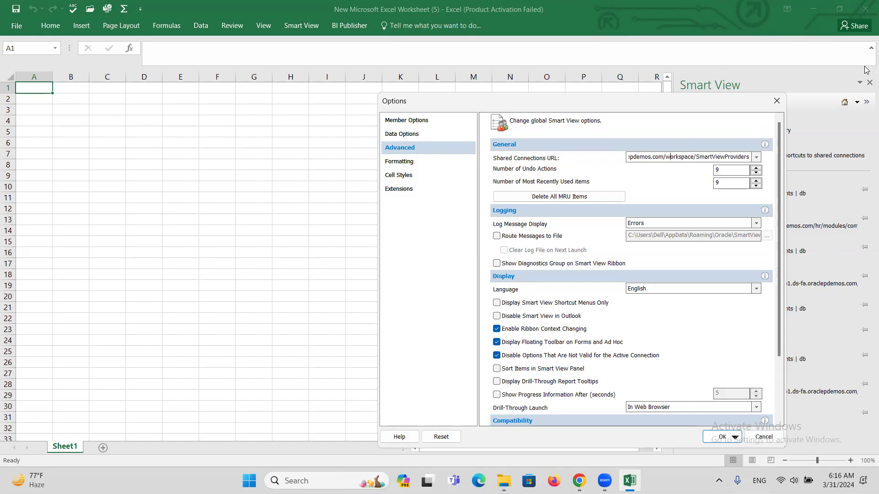
pyautogui.press('Left')
pyautogui.press('Left')
pyautogui.press('Left')
pyautogui.press('Left')
pyautogui.press('Left')
pyautogui.press('Left')
pyautogui.press('Left')
pyautogui.press('Left')
pyautogui.press('Left')
pyautogui.press('Left')
pyautogui.press('Left')
pyautogui.press('Left')
pyautogui.press('Left')
pyautogui.press('Left')
pyautogui.press('Left')
pyautogui.press('Left')
pyautogui.press('Left')
pyautogui.press('Left')
pyautogui.press('Left')
pyautogui.press('Left')
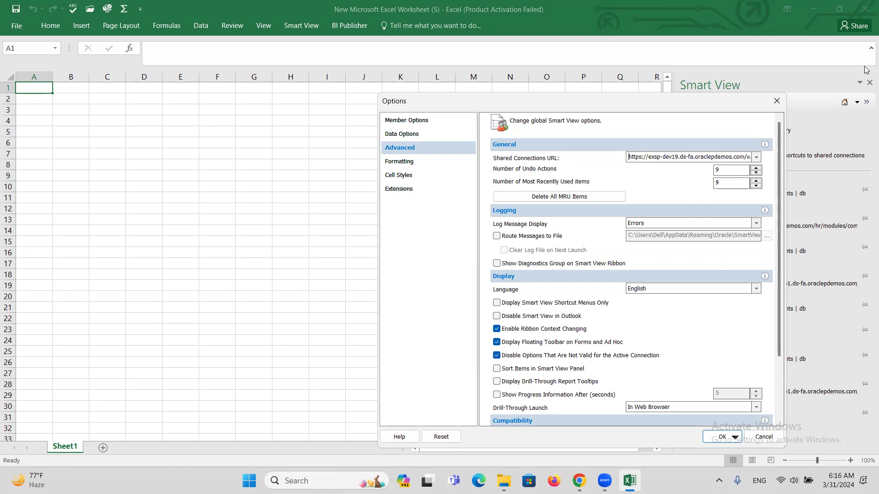
pyautogui.press('Right')
pyautogui.press('Right')
pyautogui.press('Right')
pyautogui.press('Right')
pyautogui.press('Right')
pyautogui.press('Right')
pyautogui.press('Right')
pyautogui.press('Right')
pyautogui.press('Right')
pyautogui.press('Right')
pyautogui.press('Right')
pyautogui.press('Right')
pyautogui.press('Right')
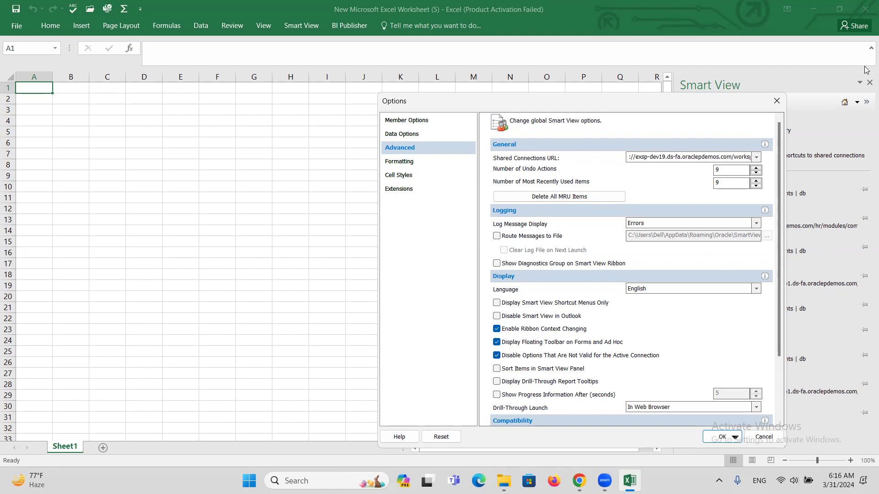
pyautogui.press('Right')
pyautogui.press('Right')
pyautogui.press('Right')
pyautogui.press('Right')
pyautogui.press('Right')
pyautogui.press('Right')
pyautogui.press('Right')
pyautogui.press('Right')
pyautogui.press('Right')
pyautogui.press('Right')
pyautogui.press('Right')
pyautogui.press('Right')
pyautogui.press('Right')
pyautogui.press('Right')
pyautogui.press('Right')
pyautogui.press('Right')
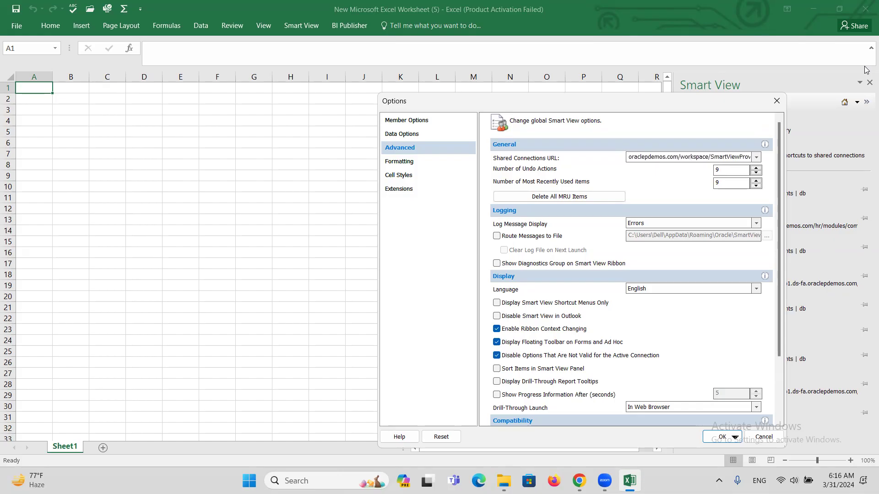
pyautogui.press('Right')
pyautogui.press('Right')
pyautogui.press('Right')
pyautogui.press('Right')
pyautogui.press('Right')
pyautogui.press('Right')
pyautogui.press('Right')
pyautogui.press('Right')
pyautogui.press('Right')
pyautogui.press('Right')
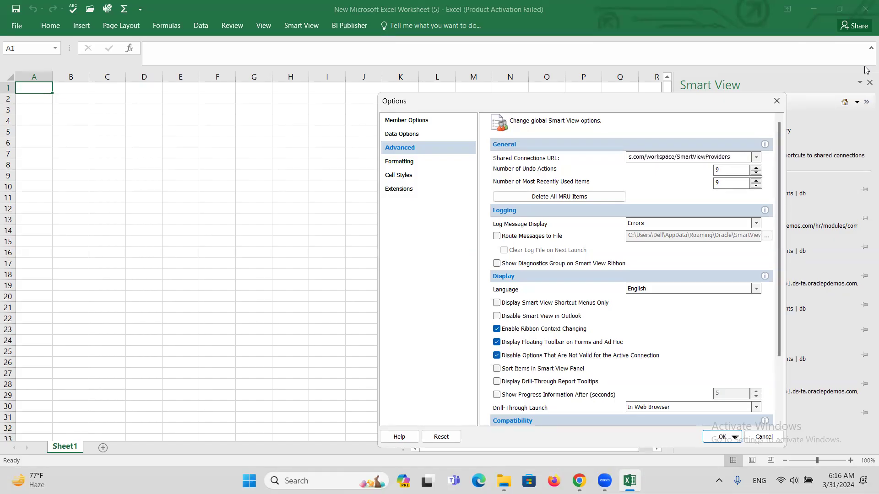
pyautogui.press('BackSpace')
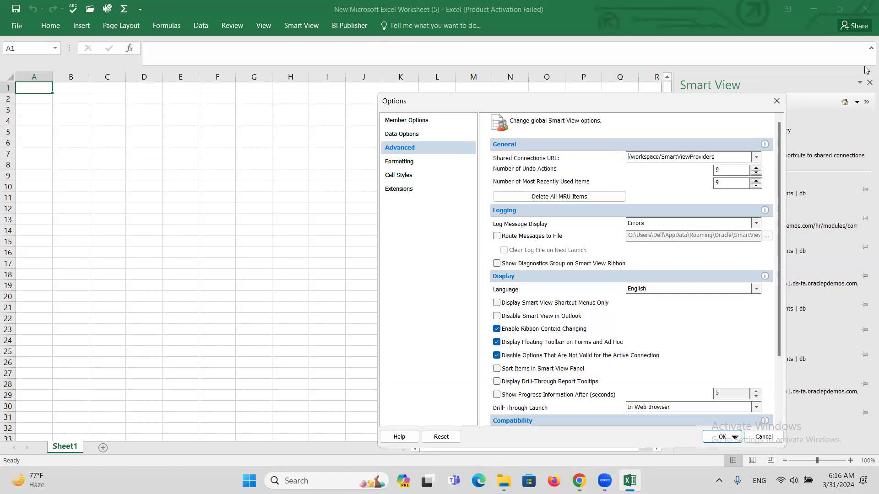
pyautogui.write('mos.com/wc')
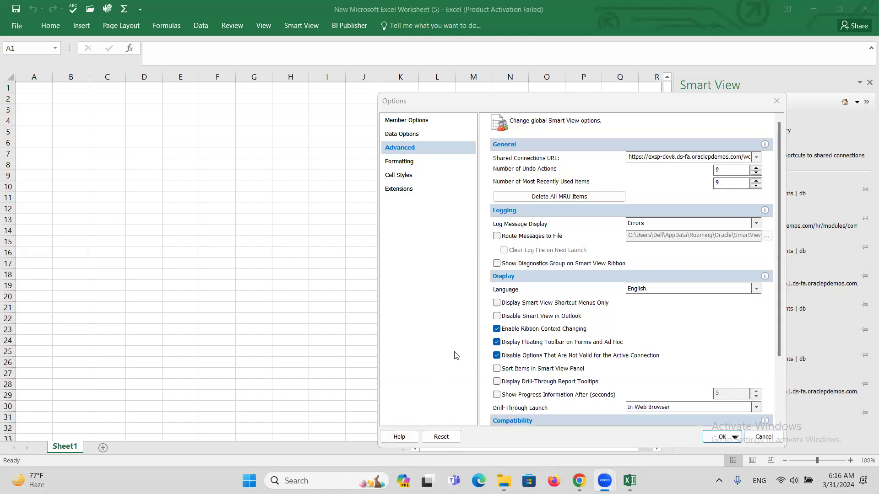
pyautogui.click(598, 98)
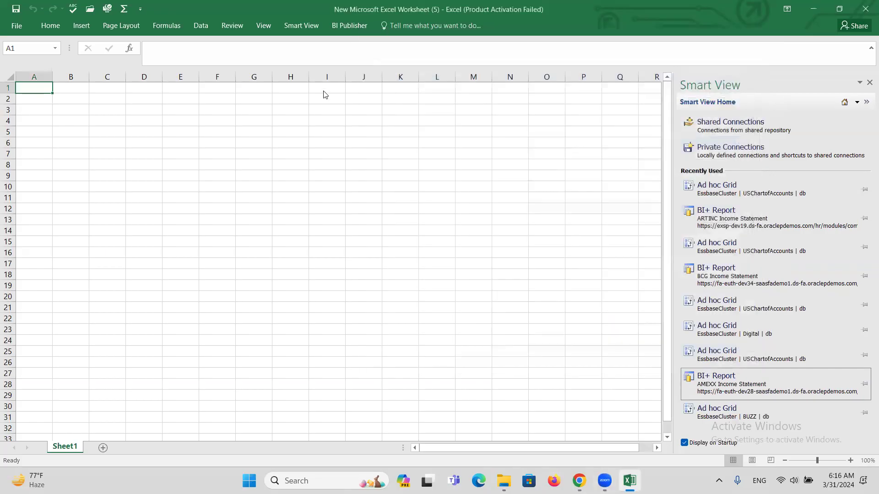
# Step: Open the Shared Connections sign-in and enter the implementation user ID and password
pyautogui.click(748, 134)
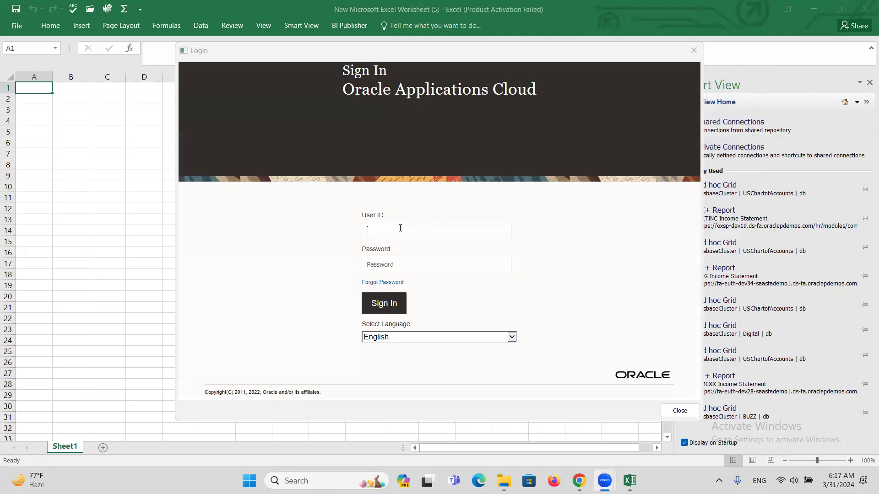
pyautogui.click(391, 230)
pyautogui.write('F')
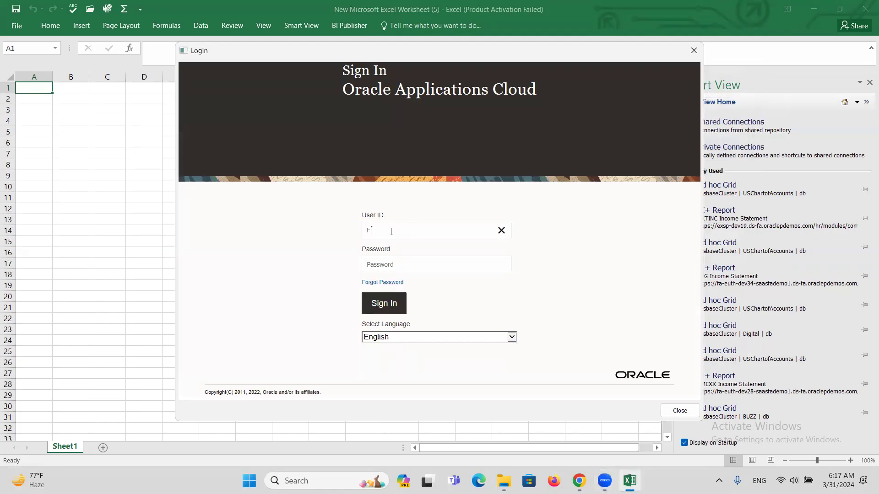
pyautogui.write('IN_IMPL')
pyautogui.press('Tab')
pyautogui.write('••••••')
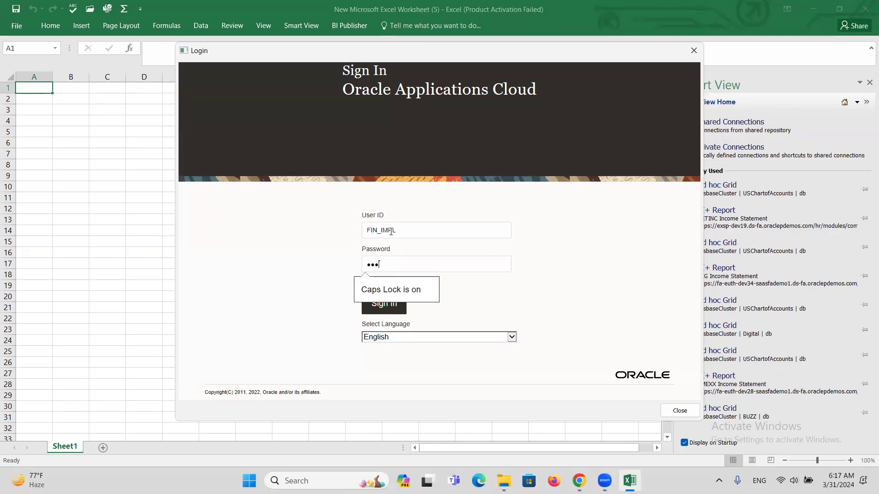
pyautogui.write('•••')
# Step: Submit the sign-in, then close the system error and dismiss the connection failure
pyautogui.click(383, 310)
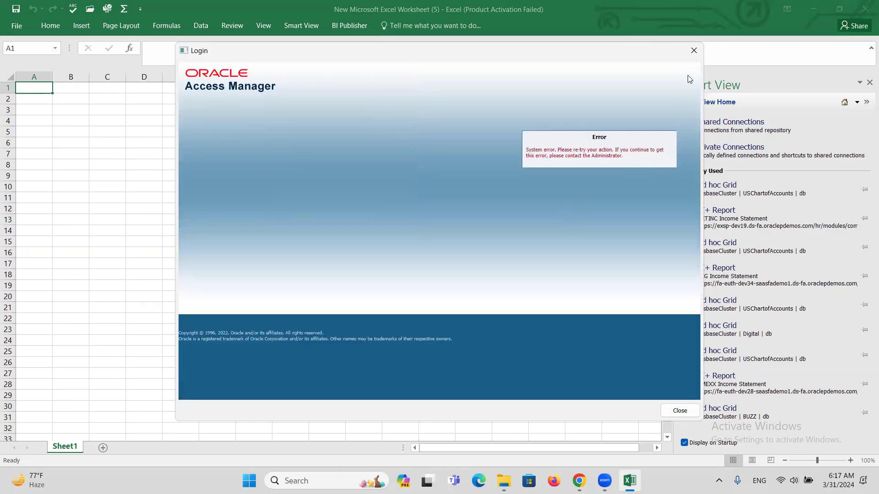
pyautogui.click(693, 50)
pyautogui.click(526, 285)
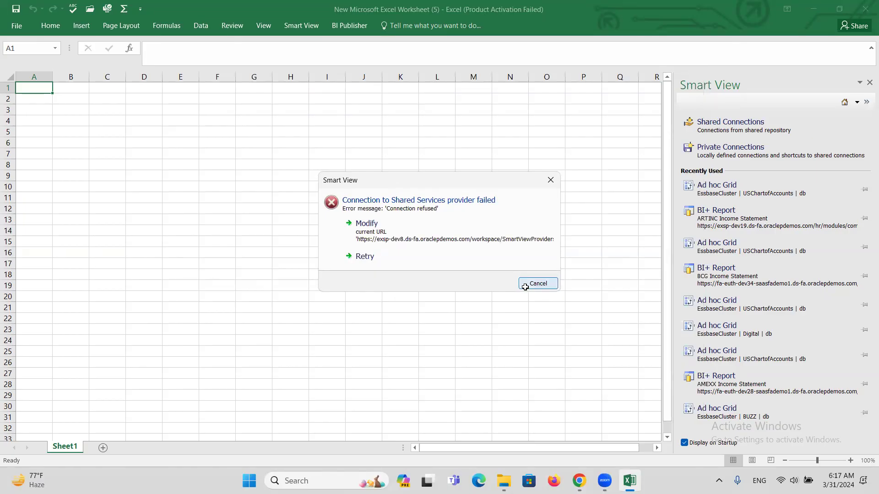
# Step: Close Excel and reopen New Microsoft Excel Worksheet (5), dismissing the activation notice
pyautogui.click(865, 9)
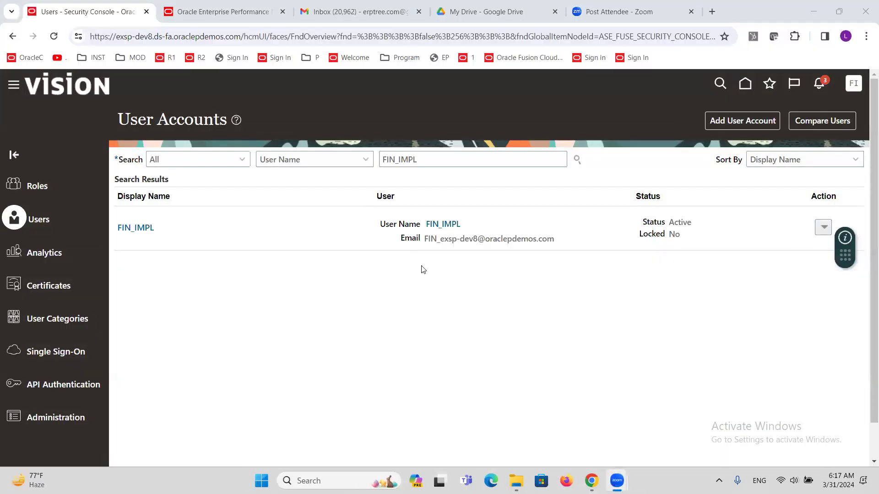
pyautogui.press('super+d')
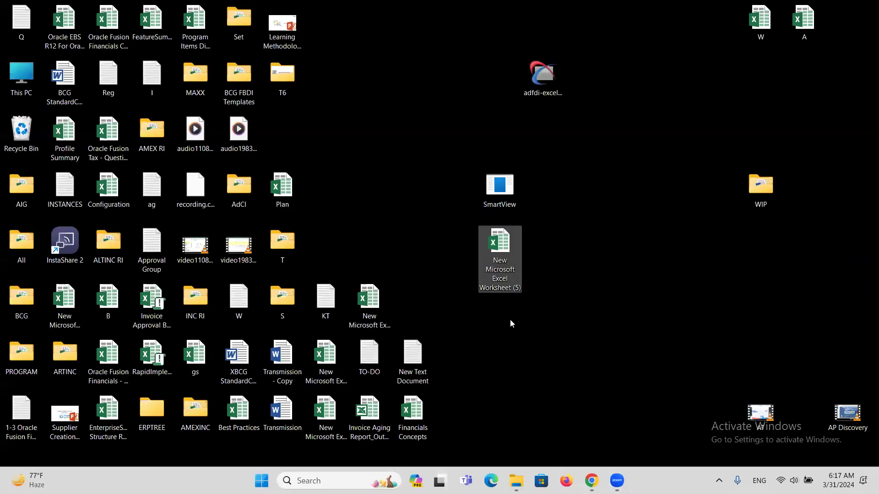
pyautogui.doubleClick(501, 246)
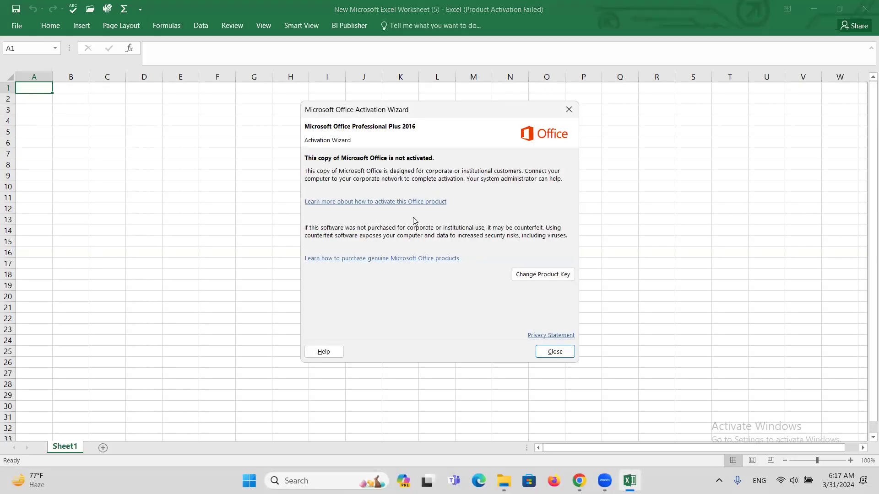
pyautogui.click(569, 110)
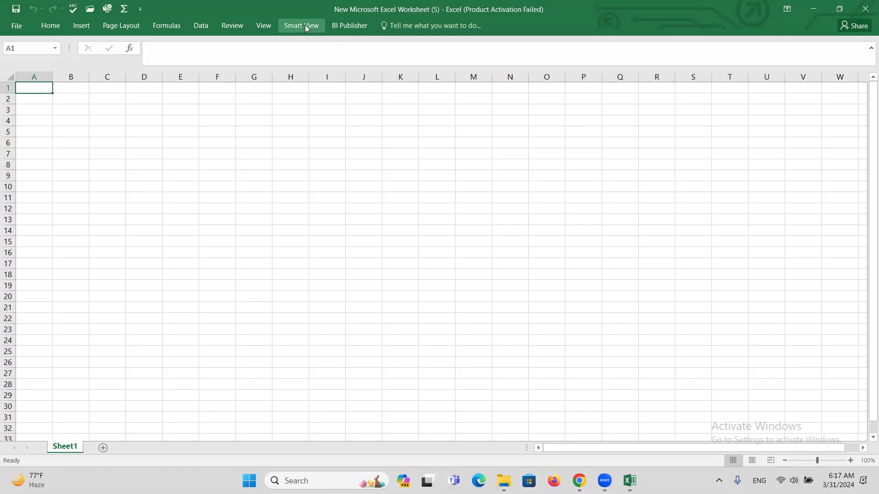
pyautogui.click(305, 25)
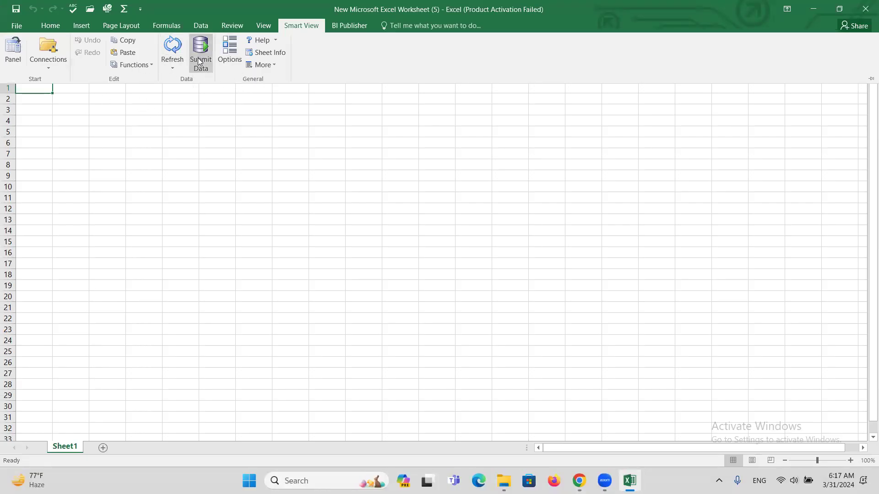
pyautogui.click(229, 50)
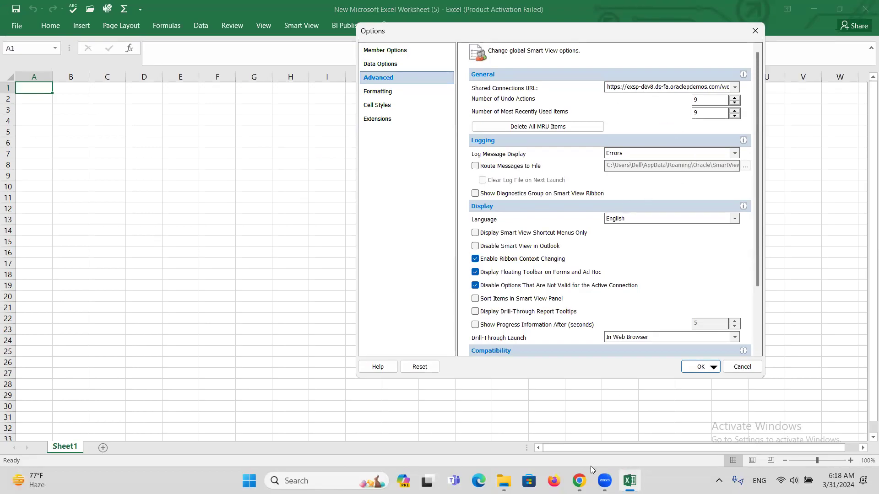
pyautogui.moveTo(579, 475)
pyautogui.click(546, 457)
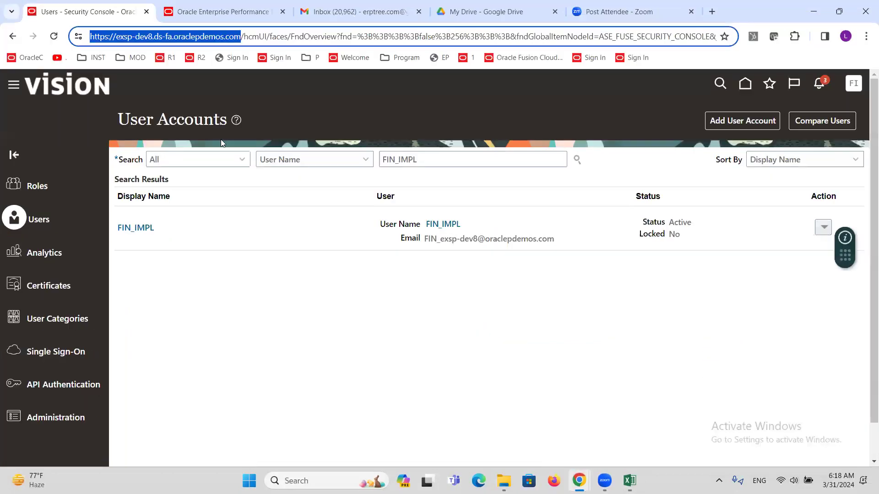
pyautogui.click(431, 328)
pyautogui.hotkey('alt', 'Tab')
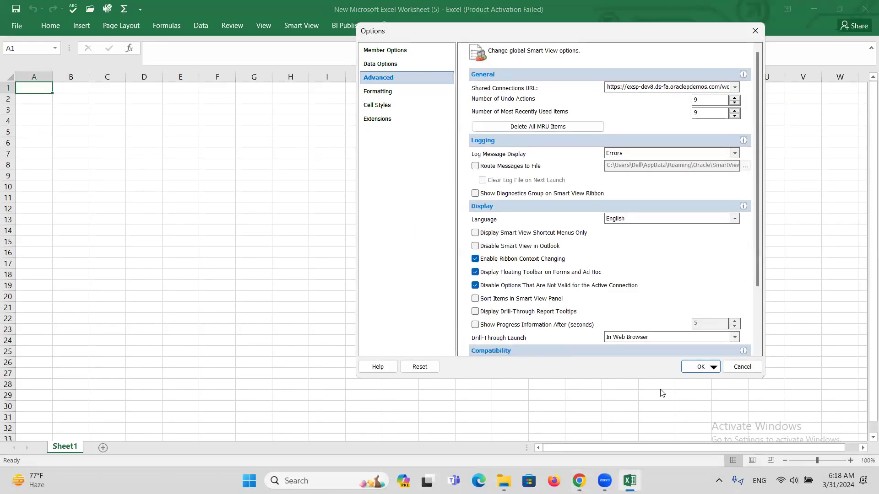
pyautogui.click(754, 30)
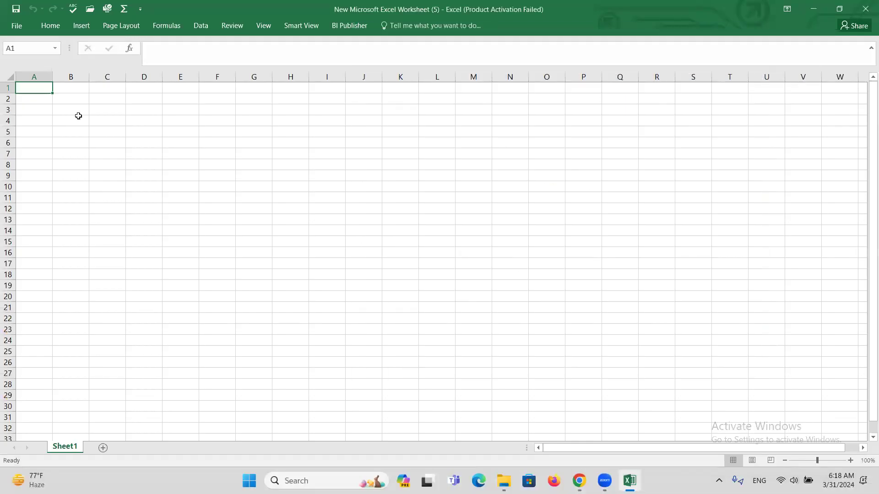
pyautogui.click(309, 29)
# Step: Sign in through the Smart View panel as the implementation user, then close the failed login window
pyautogui.click(9, 59)
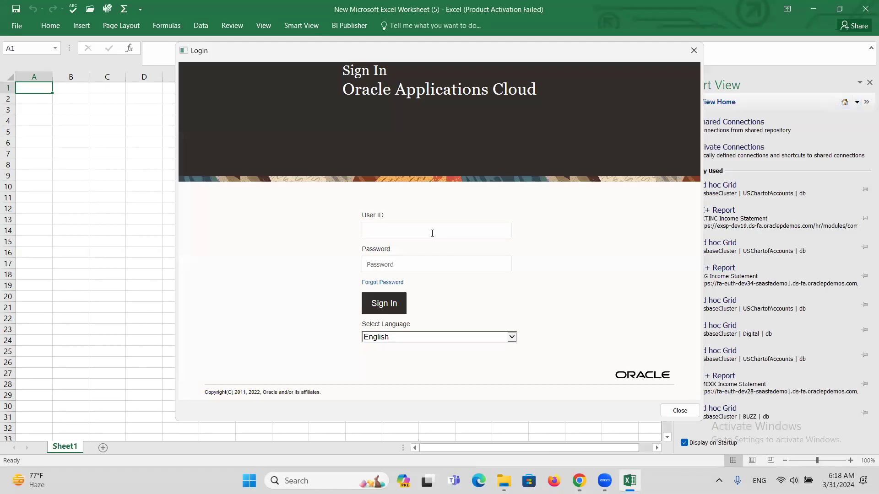
pyautogui.write('FIN_IMPL')
pyautogui.press('Tab')
pyautogui.write('•••••••••')
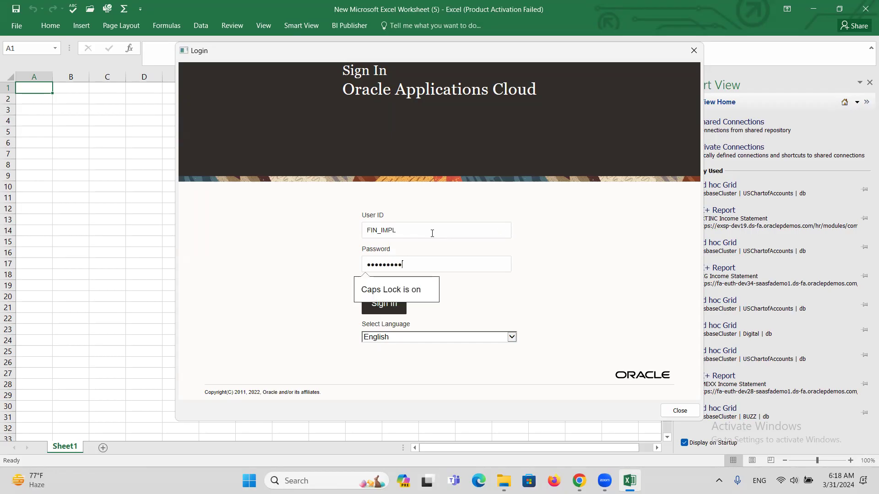
pyautogui.click(379, 307)
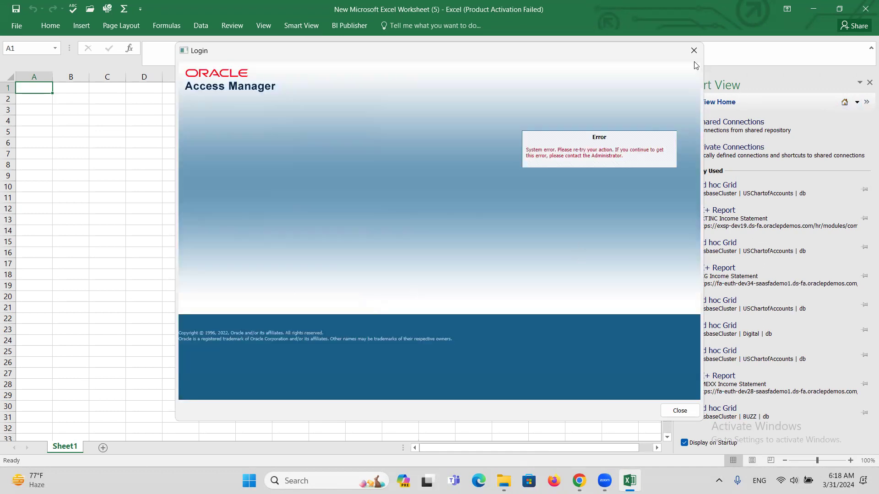
pyautogui.click(692, 46)
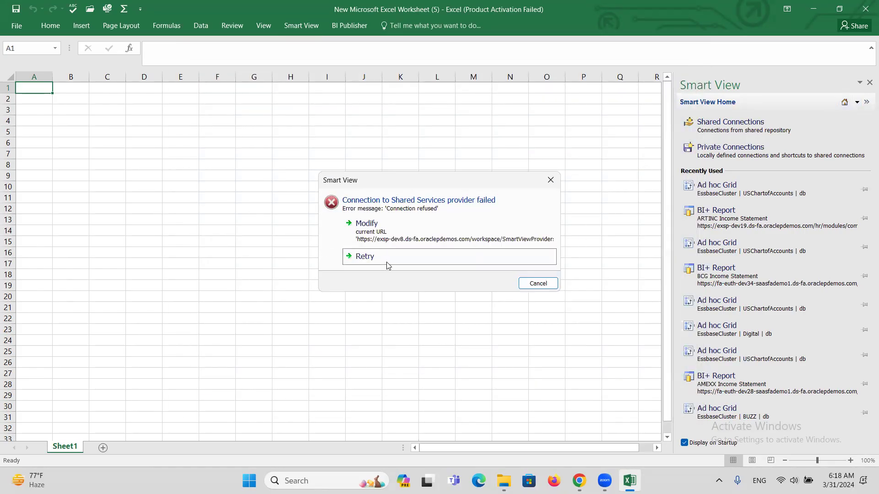
# Step: Review the Shared Connections URL on the Advanced options page and accept it to retry
pyautogui.click(387, 229)
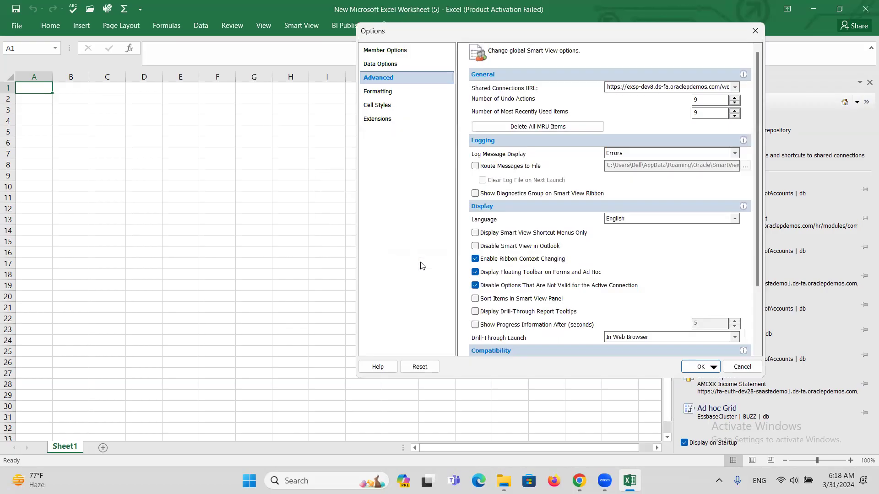
pyautogui.click(640, 85)
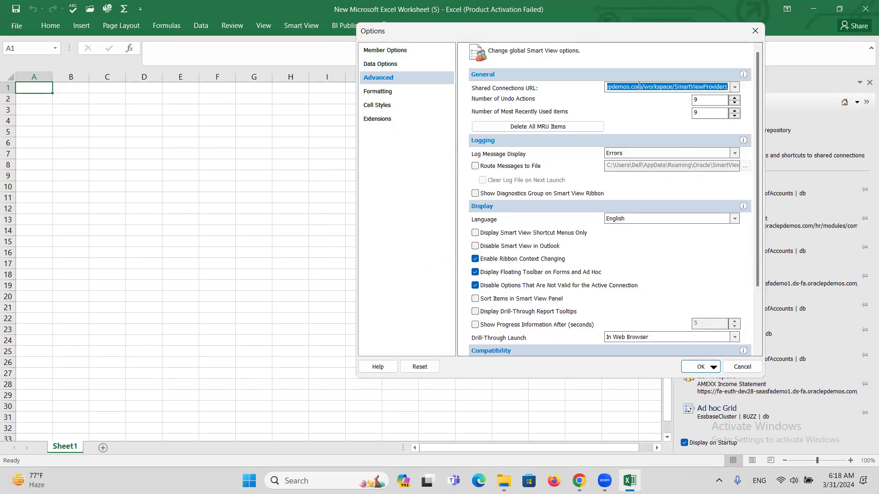
pyautogui.click(613, 88)
pyautogui.press('Left')
pyautogui.press('Left')
pyautogui.press('Left')
pyautogui.press('Left')
pyautogui.press('Left')
pyautogui.press('Left')
pyautogui.press('Left')
pyautogui.press('Left')
pyautogui.press('Left')
pyautogui.press('Left')
pyautogui.press('Left')
pyautogui.press('Left')
pyautogui.press('Left')
pyautogui.press('Left')
pyautogui.press('Left')
pyautogui.press('Left')
pyautogui.press('Left')
pyautogui.press('Left')
pyautogui.press('Left')
pyautogui.press('Left')
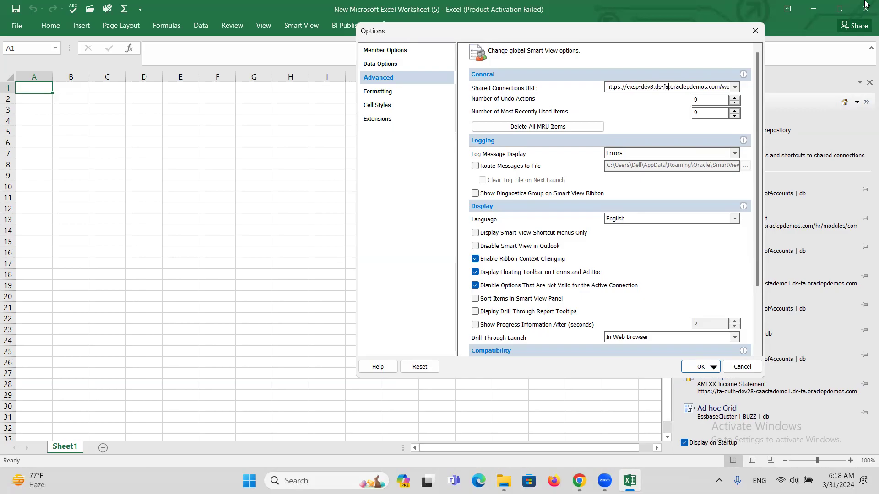
pyautogui.press('Right')
pyautogui.press('Right')
pyautogui.press('Right')
pyautogui.press('Right')
pyautogui.press('Right')
pyautogui.press('Right')
pyautogui.press('Right')
pyautogui.press('Right')
pyautogui.press('Right')
pyautogui.press('Right')
pyautogui.press('Right')
pyautogui.press('Right')
pyautogui.press('Right')
pyautogui.press('Right')
pyautogui.press('Right')
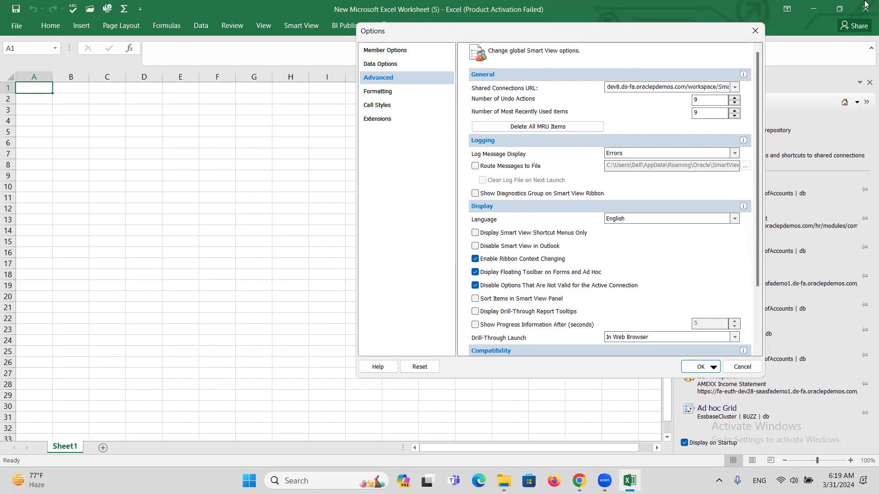
pyautogui.press('Right')
pyautogui.press('Right')
pyautogui.press('Right')
pyautogui.press('Right')
pyautogui.press('Right')
pyautogui.press('Right')
pyautogui.press('Right')
pyautogui.press('Right')
pyautogui.press('Right')
pyautogui.press('Right')
pyautogui.press('Right')
pyautogui.press('Right')
pyautogui.press('Right')
pyautogui.press('Right')
pyautogui.press('Right')
pyautogui.press('Right')
pyautogui.press('Right')
pyautogui.press('Right')
pyautogui.press('Right')
pyautogui.press('Right')
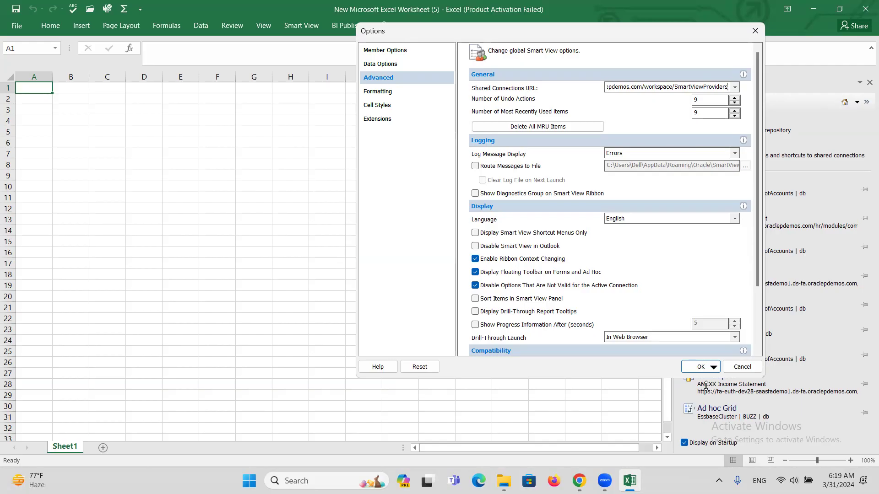
pyautogui.click(693, 367)
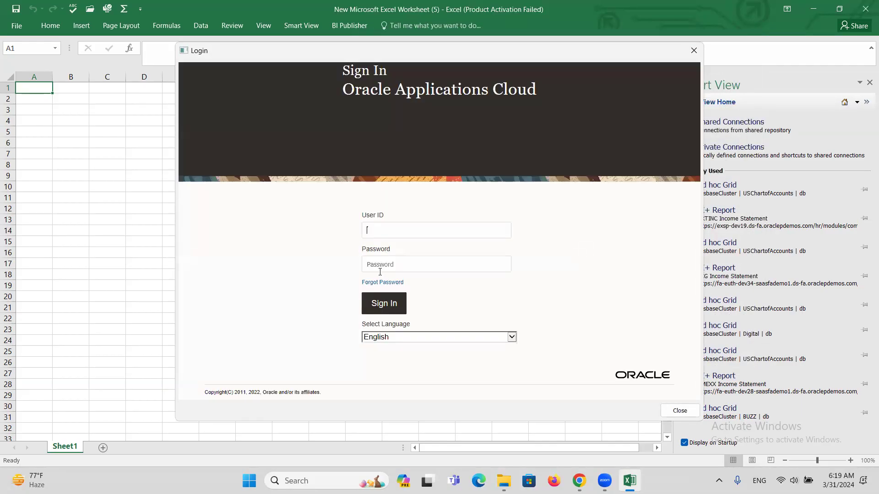
# Step: Enter the implementation user ID and password in the Oracle Applications Cloud login
pyautogui.write('FIN_IMPL')
pyautogui.click(380, 272)
pyautogui.write('•••••••••')
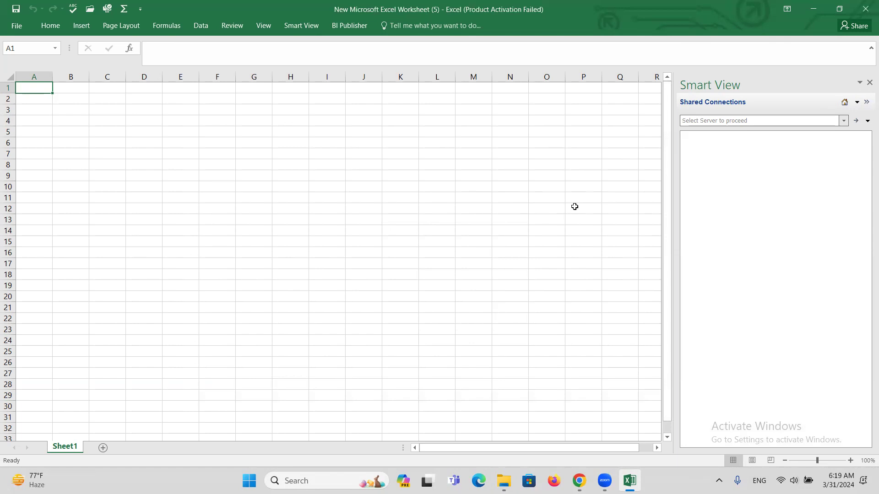
# Step: Choose Oracle Essbase from the 'Select Server to proceed' list so EssbaseCluster appears
pyautogui.moveTo(630, 481)
pyautogui.click(845, 121)
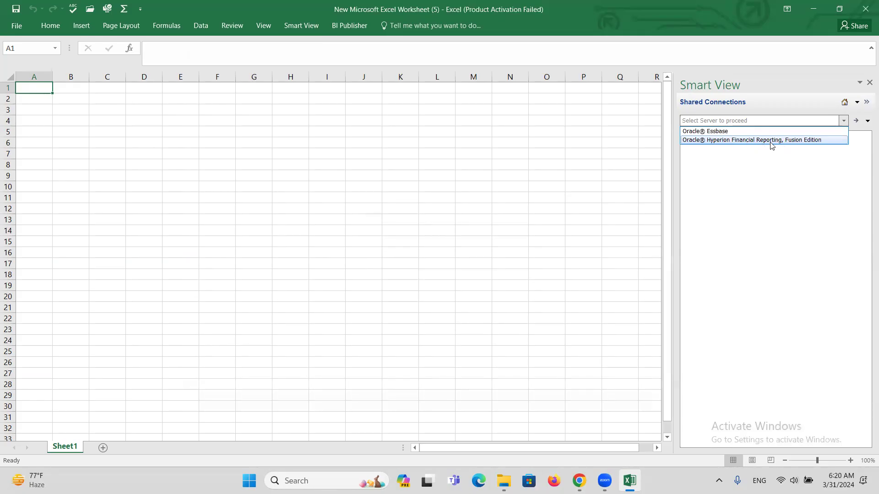
pyautogui.click(714, 132)
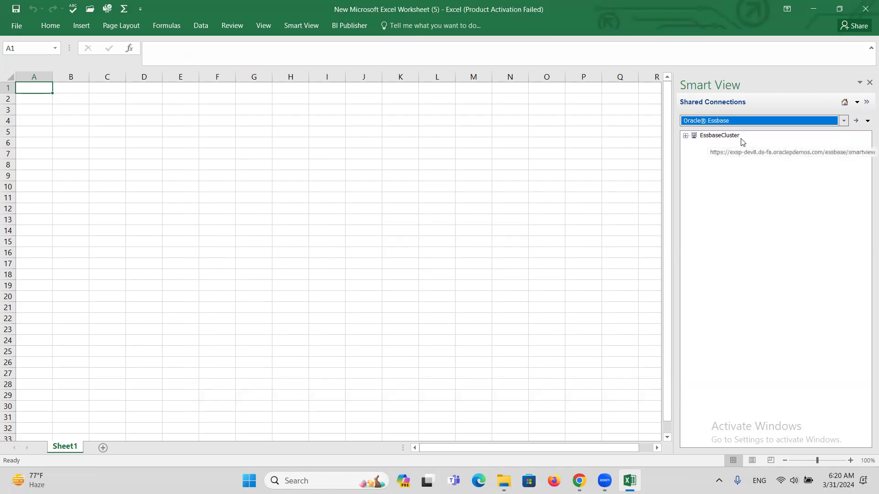
# Step: Expand EssbaseCluster and then USChartofAccounts to reveal its db database
pyautogui.click(686, 135)
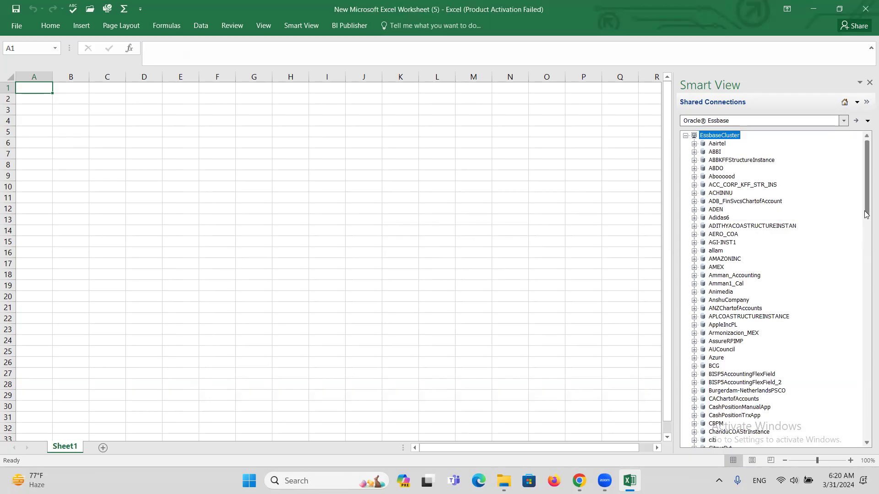
pyautogui.moveTo(865, 197); pyautogui.dragTo(858, 249)
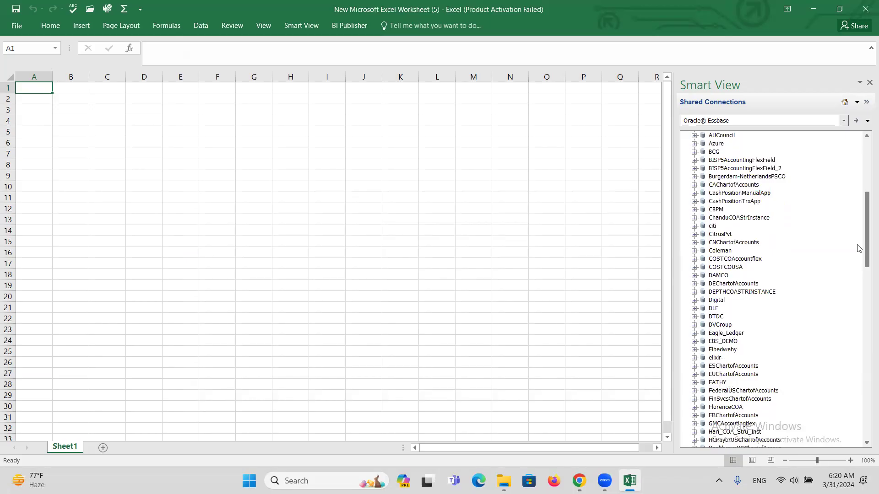
pyautogui.moveTo(858, 249); pyautogui.dragTo(865, 398)
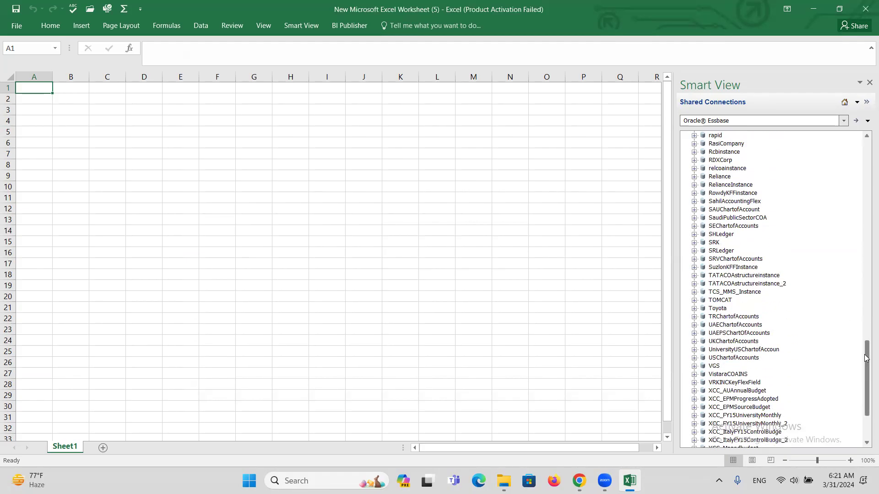
pyautogui.moveTo(865, 359); pyautogui.dragTo(866, 372)
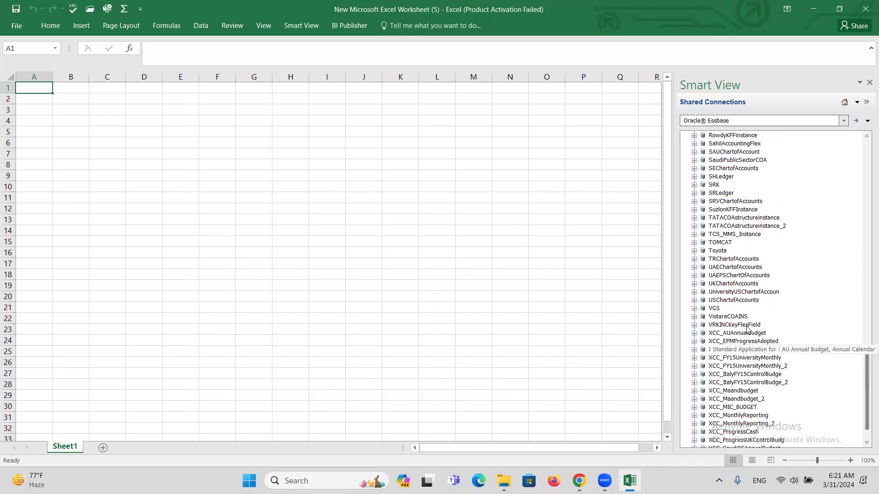
pyautogui.click(693, 301)
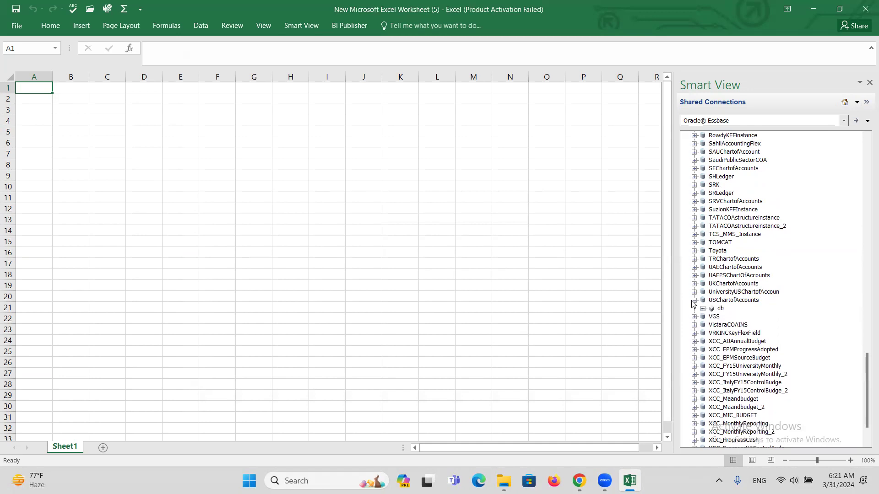
# Step: Expand USChartofAccounts, select its db cube, and start an ad hoc analysis on it
pyautogui.click(703, 308)
pyautogui.click(720, 310)
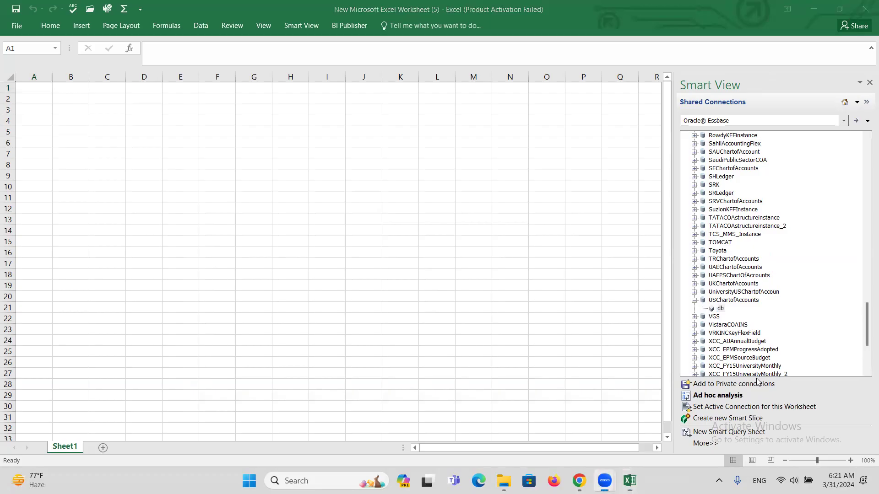
pyautogui.click(721, 309)
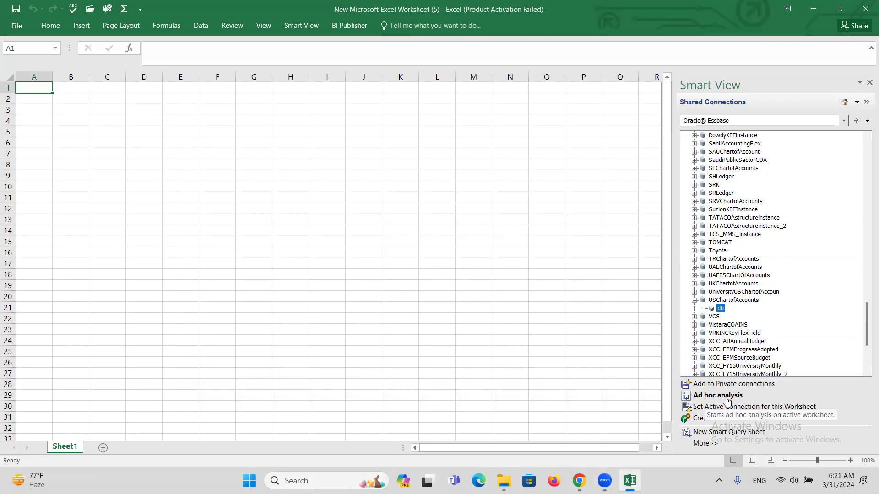
pyautogui.click(718, 396)
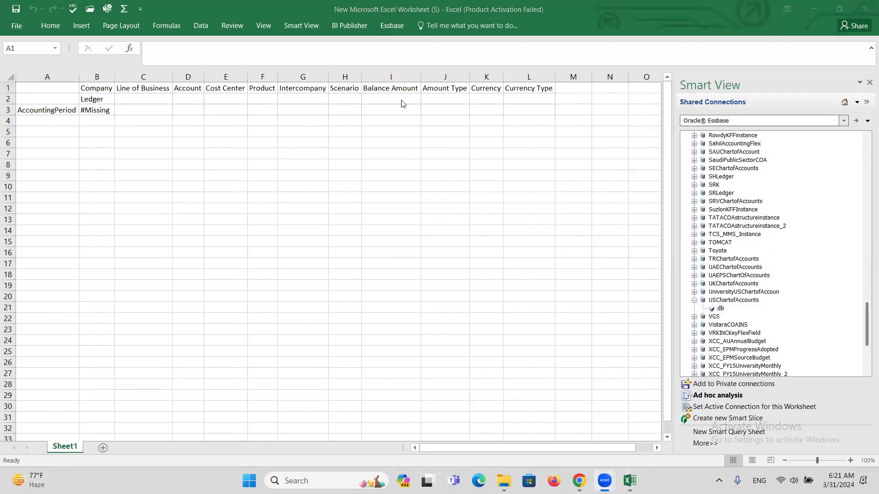
# Step: Inspect the grid's Company (B1), Ledger (B2) and AccountingPeriod (A3) members
pyautogui.click(33, 111)
pyautogui.click(87, 97)
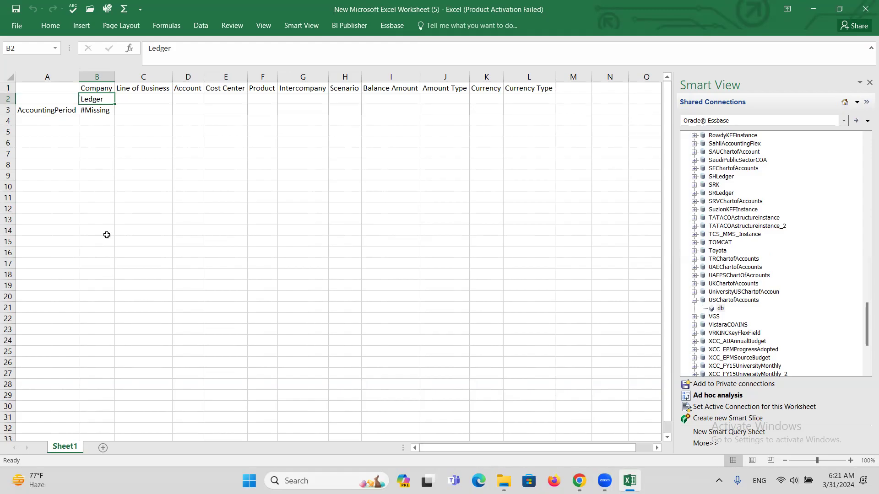
pyautogui.click(41, 110)
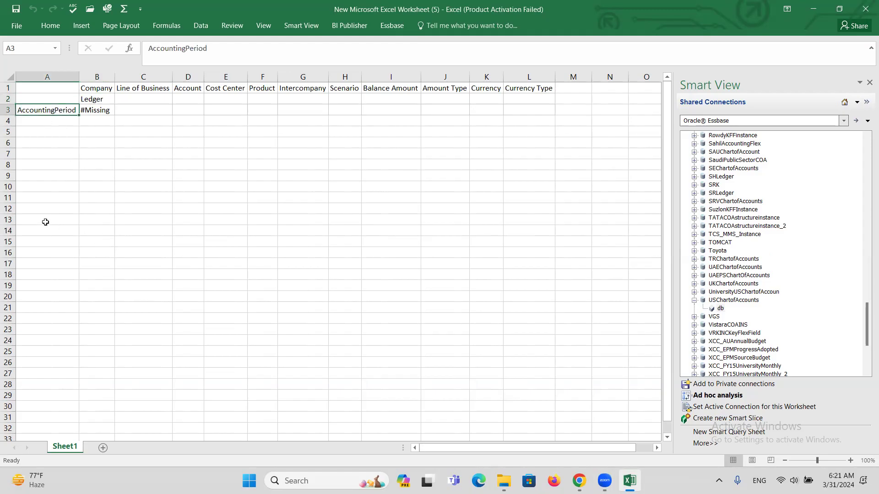
pyautogui.click(98, 101)
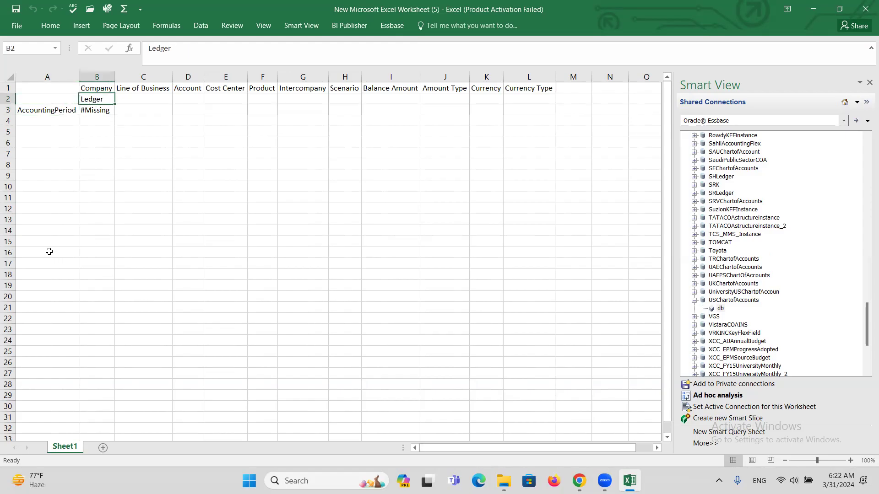
pyautogui.click(90, 87)
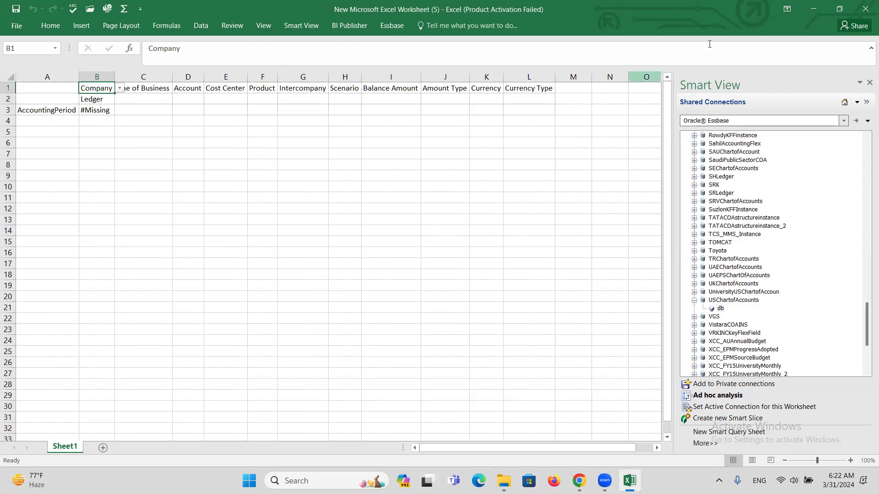
# Step: Bring up the Smart View ribbon commands, then the Essbase commands
pyautogui.click(705, 7)
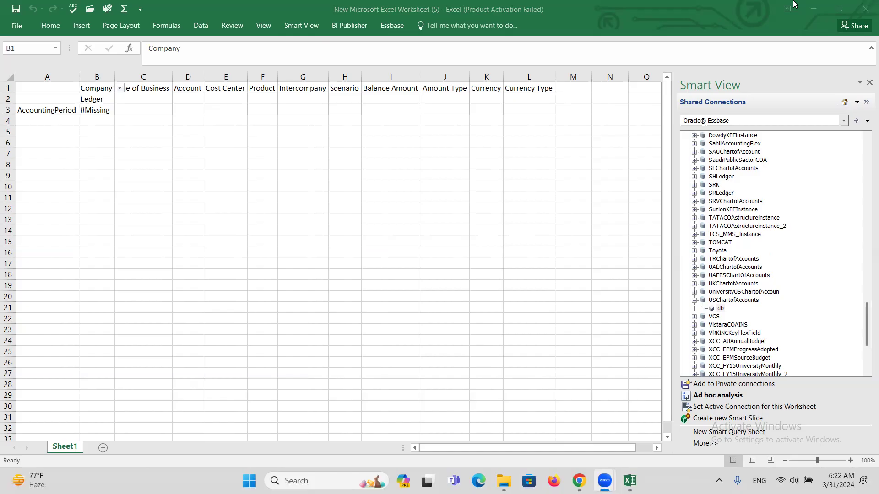
pyautogui.click(297, 28)
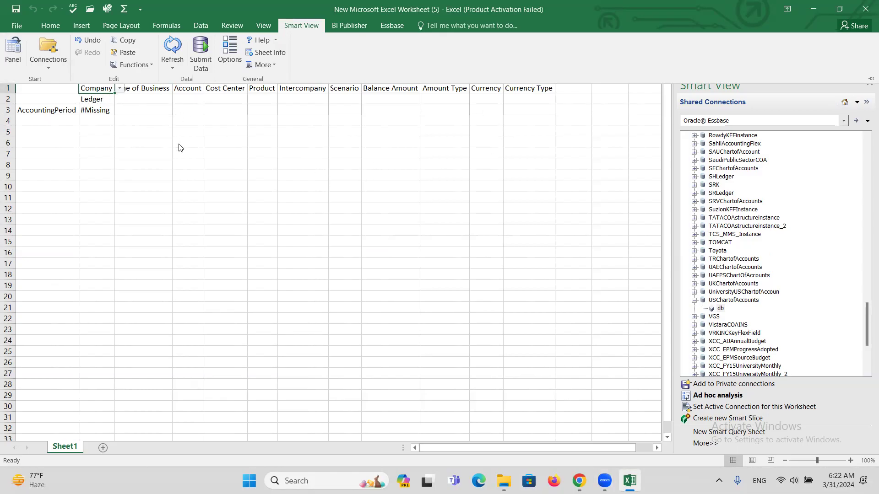
pyautogui.click(147, 98)
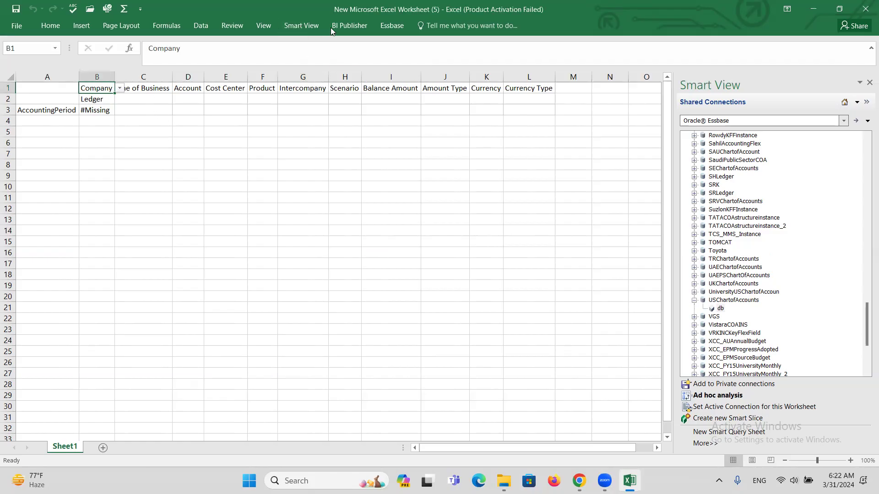
pyautogui.click(298, 24)
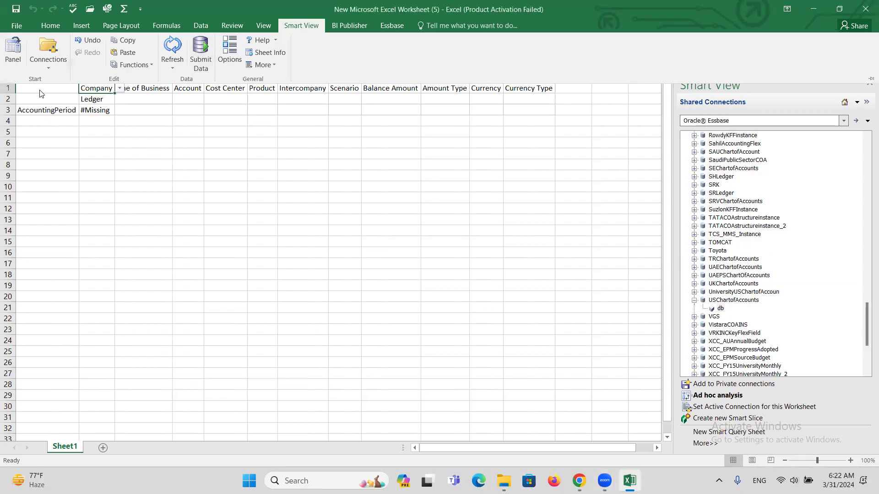
pyautogui.click(198, 161)
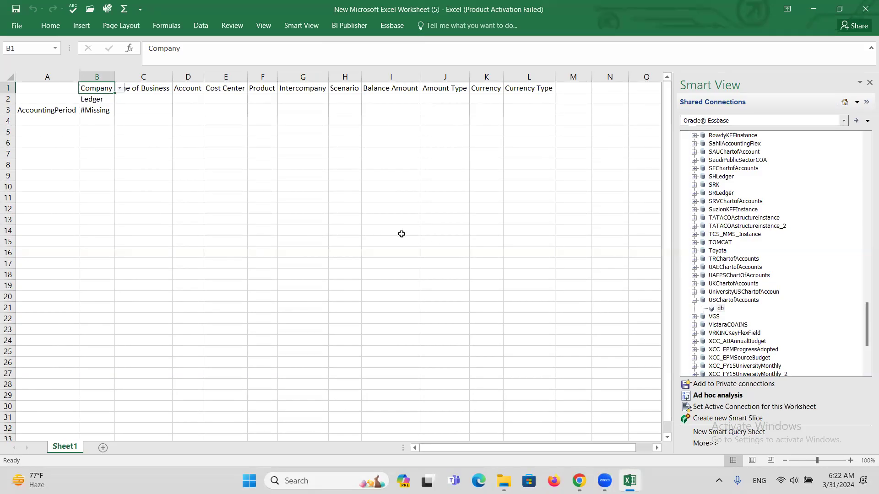
pyautogui.click(391, 26)
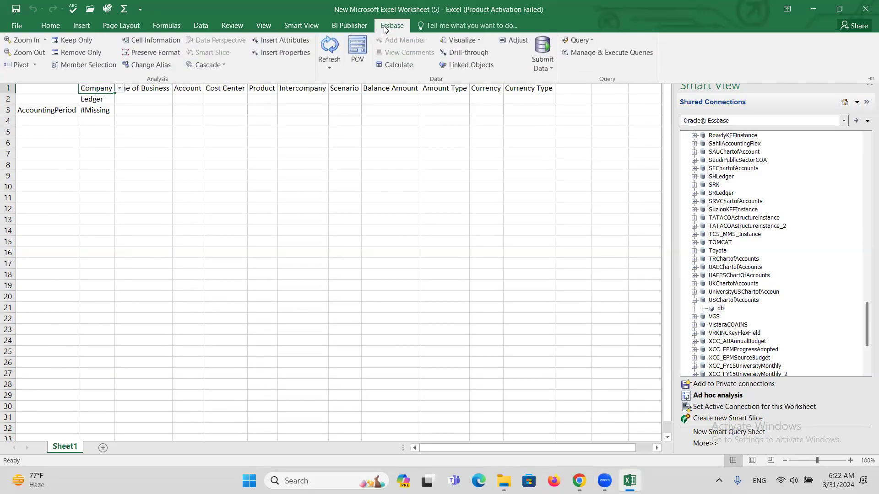
# Step: Show the POV toolbar beside the grid and widen columns A and B
pyautogui.click(357, 49)
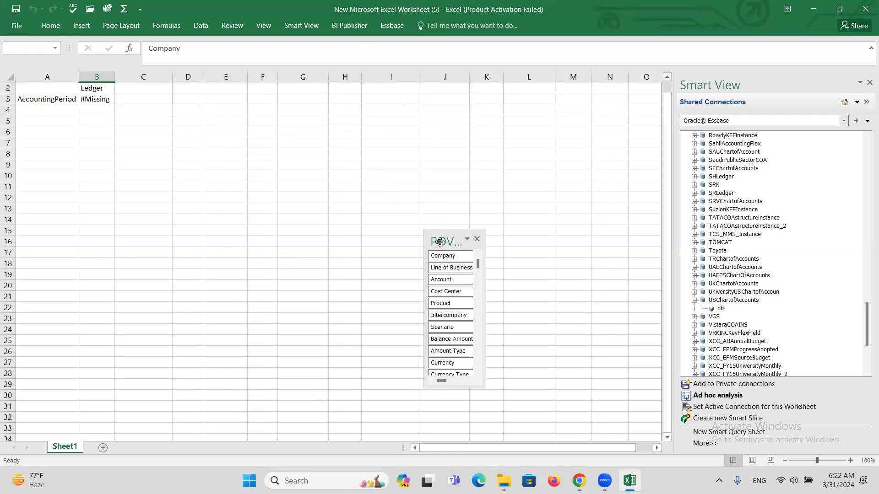
pyautogui.moveTo(440, 242); pyautogui.dragTo(570, 118)
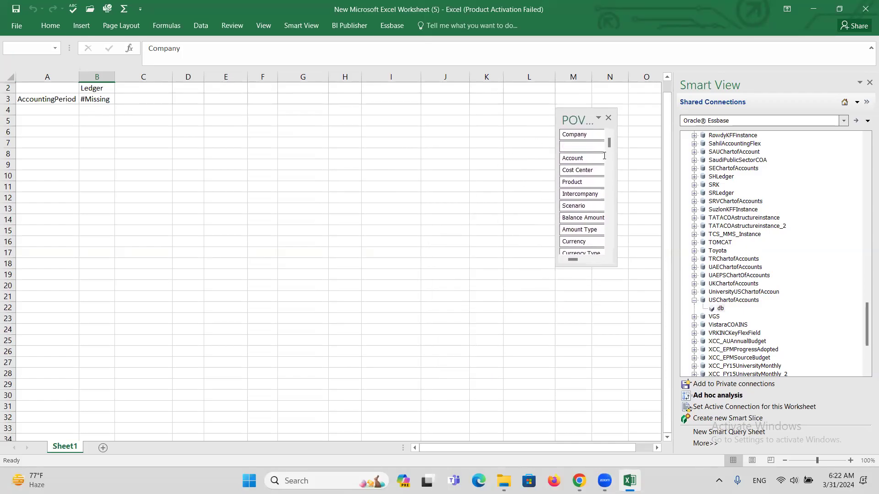
pyautogui.moveTo(610, 145)
pyautogui.mouseDown()
pyautogui.moveTo(611, 243)
pyautogui.moveTo(611, 142)
pyautogui.mouseUp()
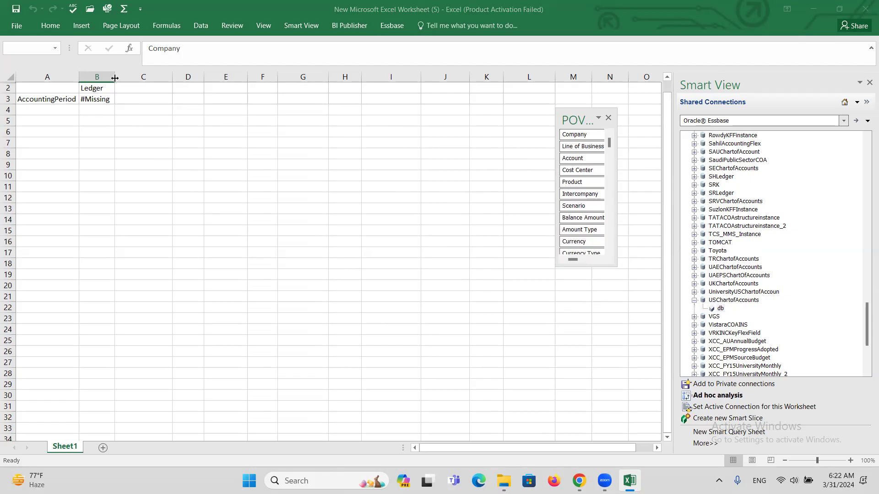
pyautogui.moveTo(114, 78); pyautogui.dragTo(132, 78)
pyautogui.moveTo(76, 79); pyautogui.dragTo(98, 78)
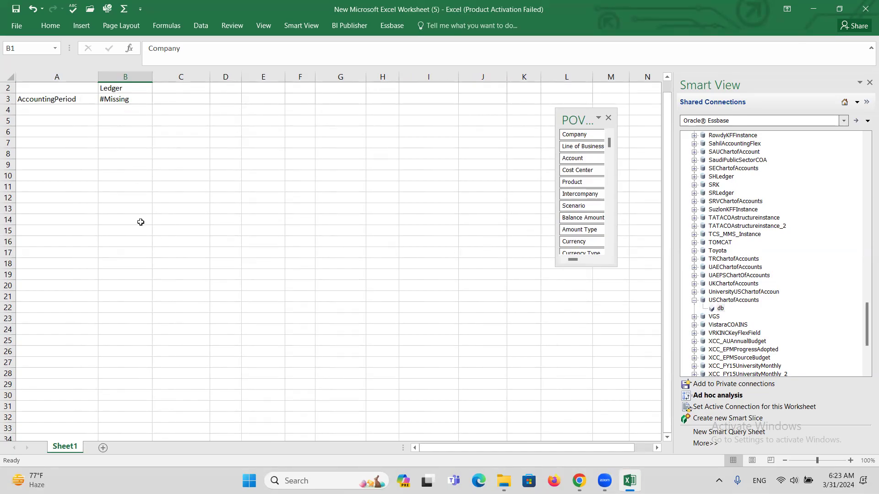
# Step: Enlarge the POV panel and drag Account from the POV into the rows beside AccountingPeriod
pyautogui.moveTo(581, 194); pyautogui.dragTo(222, 181)
pyautogui.click(46, 99)
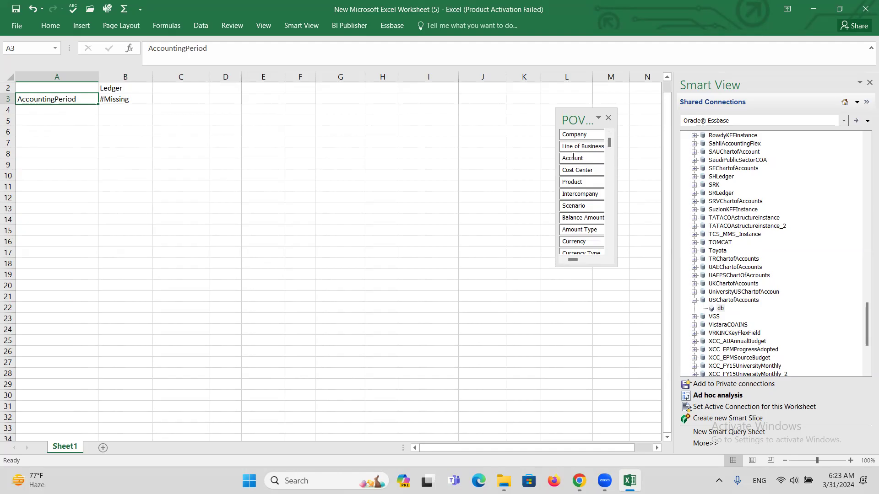
pyautogui.moveTo(622, 144); pyautogui.dragTo(616, 253)
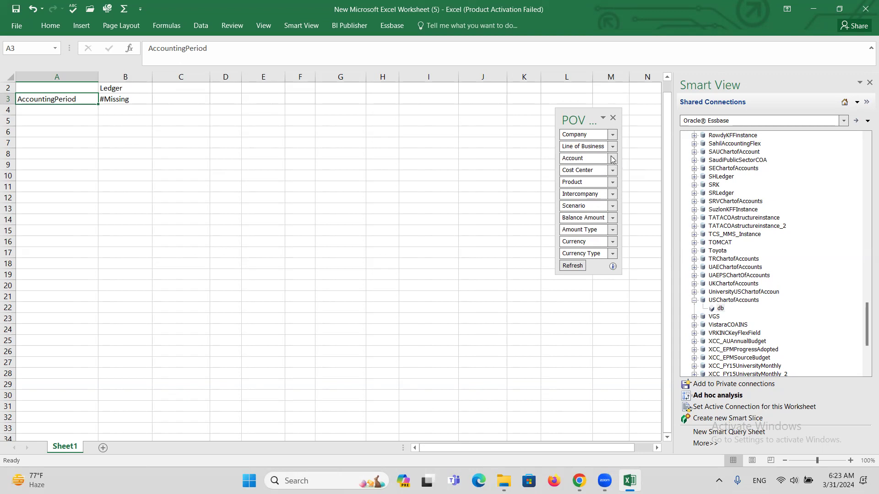
pyautogui.moveTo(612, 160); pyautogui.dragTo(82, 100)
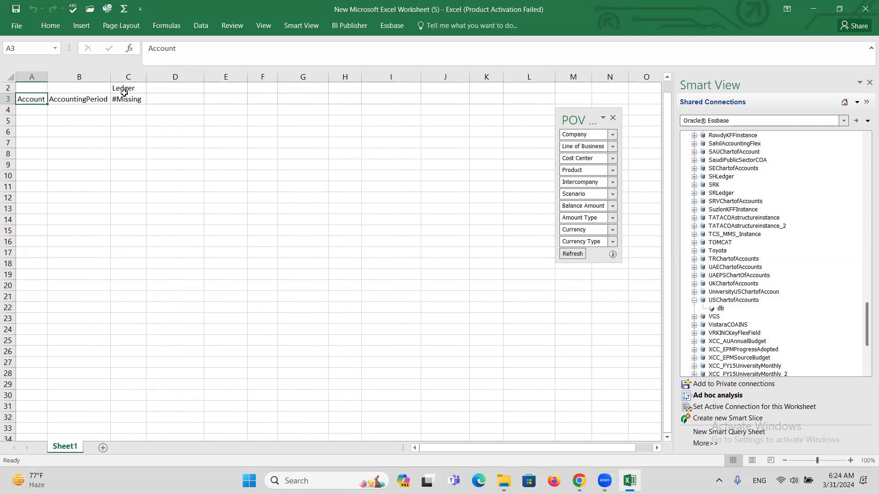
# Step: Pivot AccountingPeriod up into the column header and drag Ledger into the POV palette
pyautogui.click(60, 99)
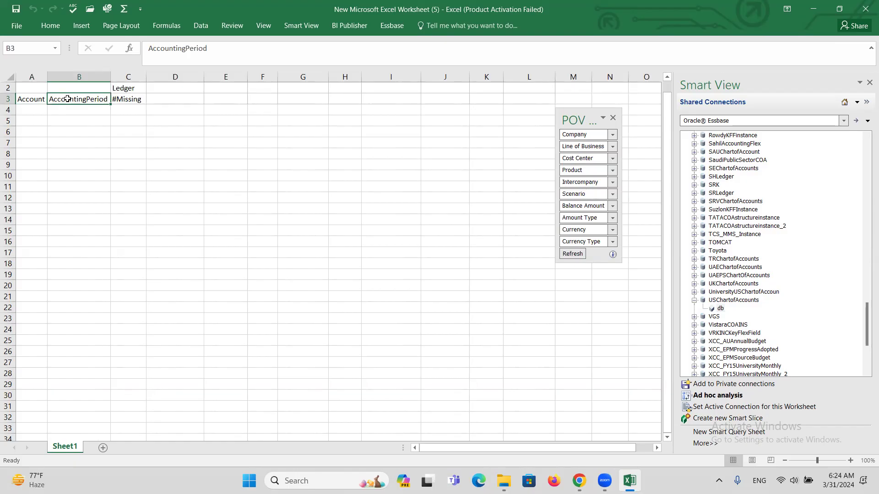
pyautogui.moveTo(67, 99); pyautogui.dragTo(122, 93)
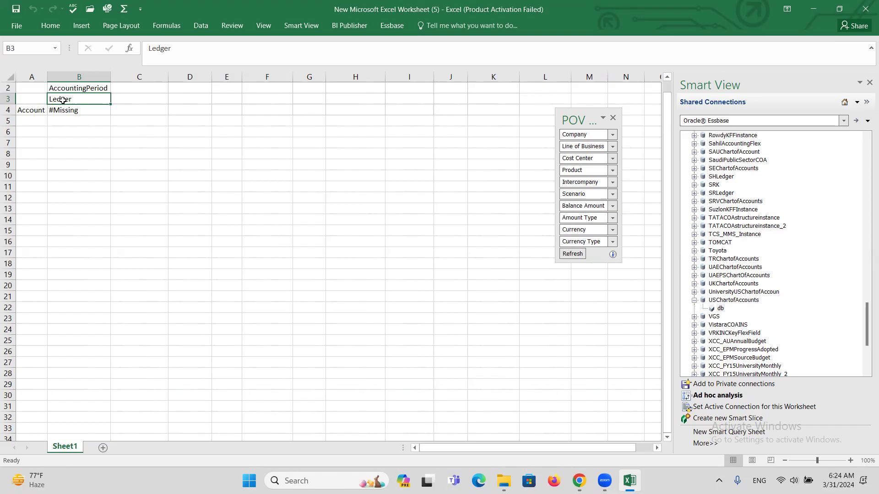
pyautogui.moveTo(63, 100); pyautogui.dragTo(582, 149)
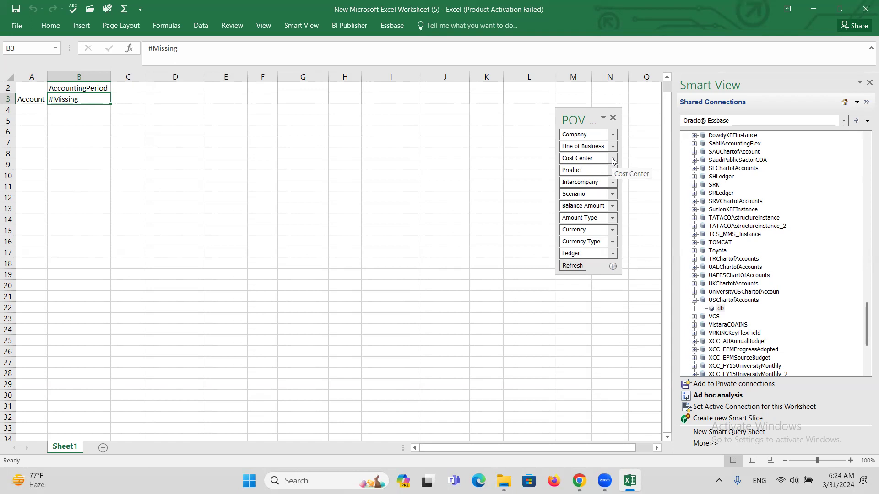
pyautogui.moveTo(595, 159); pyautogui.dragTo(632, 176)
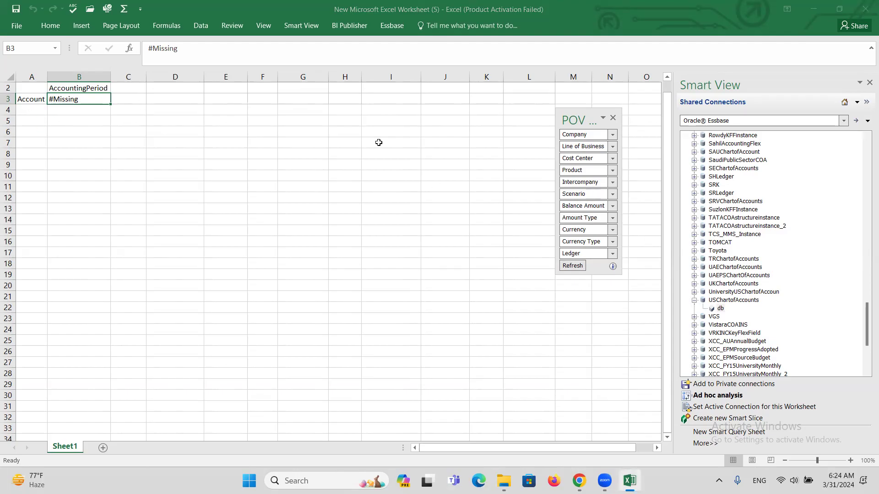
# Step: Redo the pivot so AccountingPeriod heads B2's column and Ledger leaves the grid for the POV
pyautogui.click(74, 89)
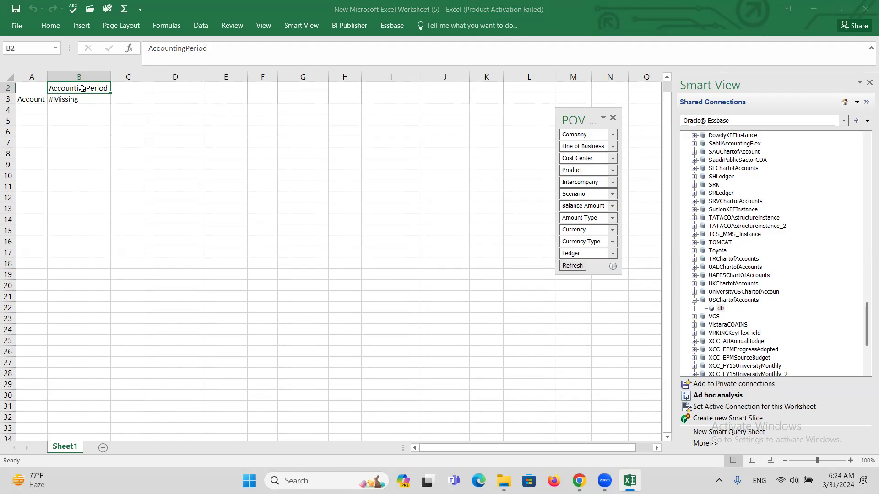
pyautogui.moveTo(82, 88); pyautogui.dragTo(580, 203)
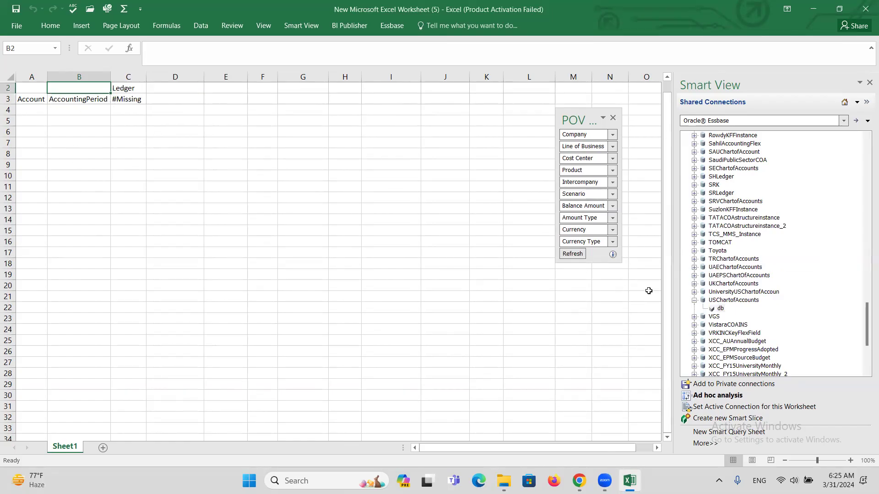
pyautogui.click(71, 99)
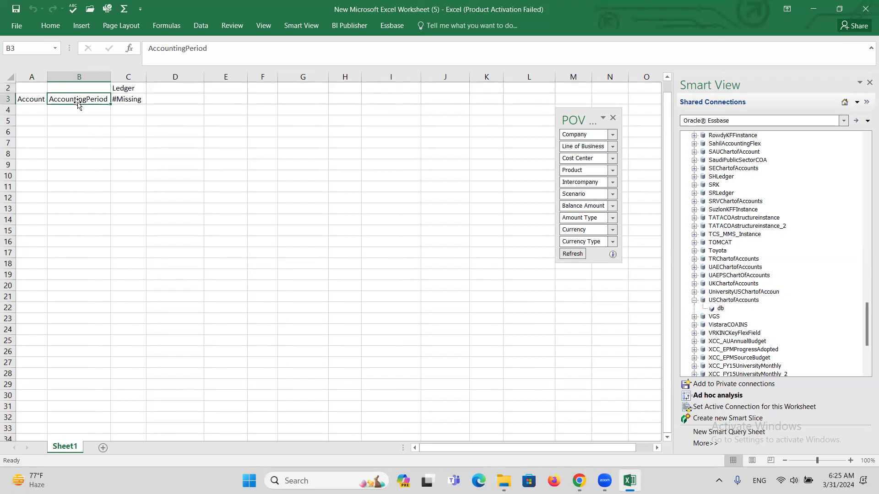
pyautogui.moveTo(89, 98); pyautogui.dragTo(112, 88)
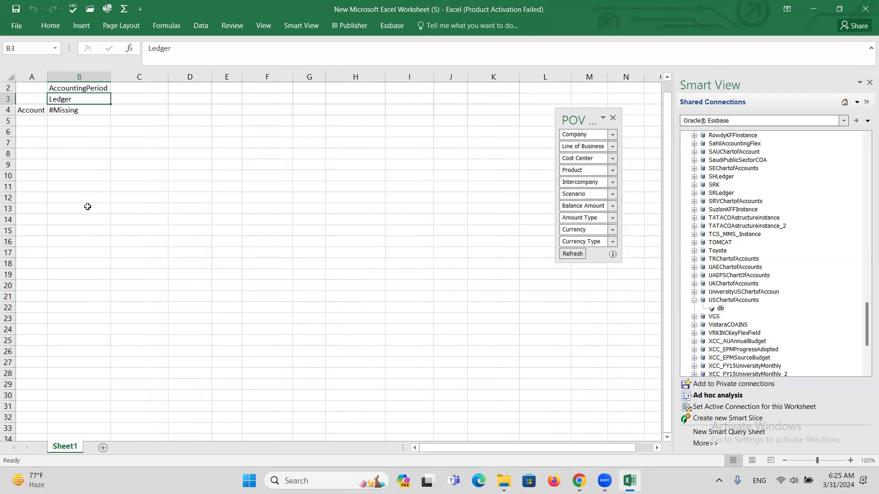
pyautogui.moveTo(59, 100); pyautogui.dragTo(580, 183)
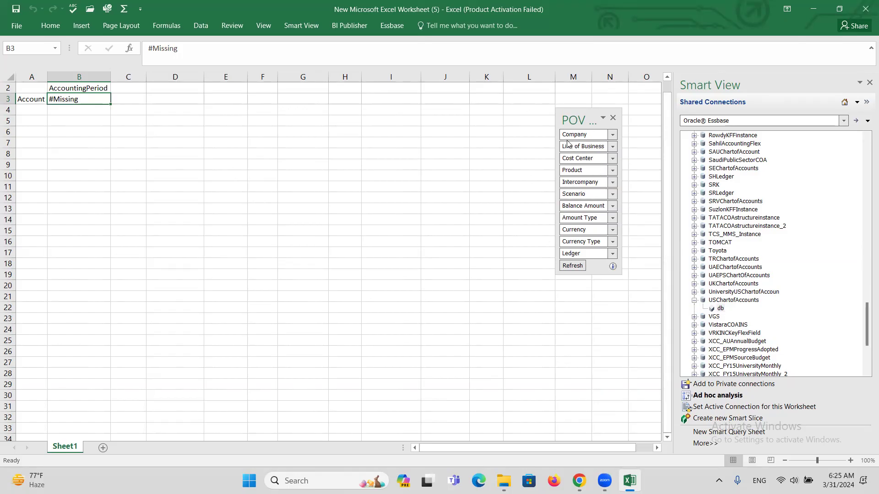
# Step: Set the Company POV member to 101 under All Company Values
pyautogui.click(612, 135)
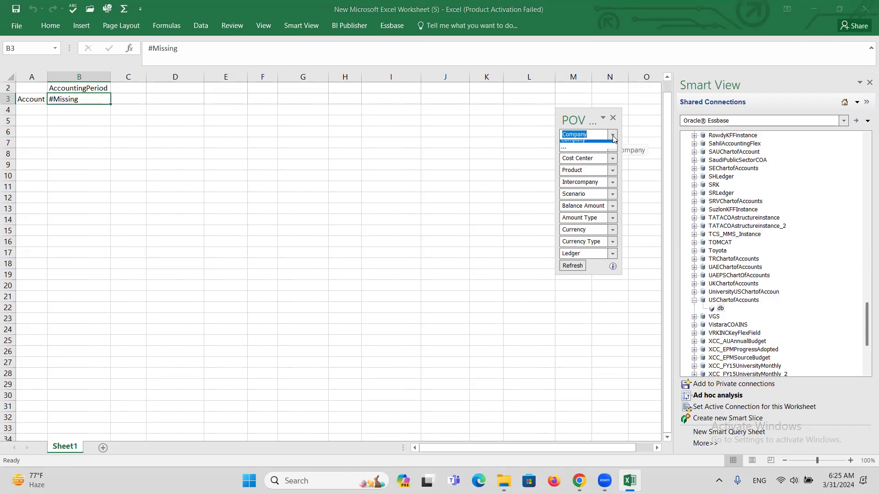
pyautogui.click(565, 152)
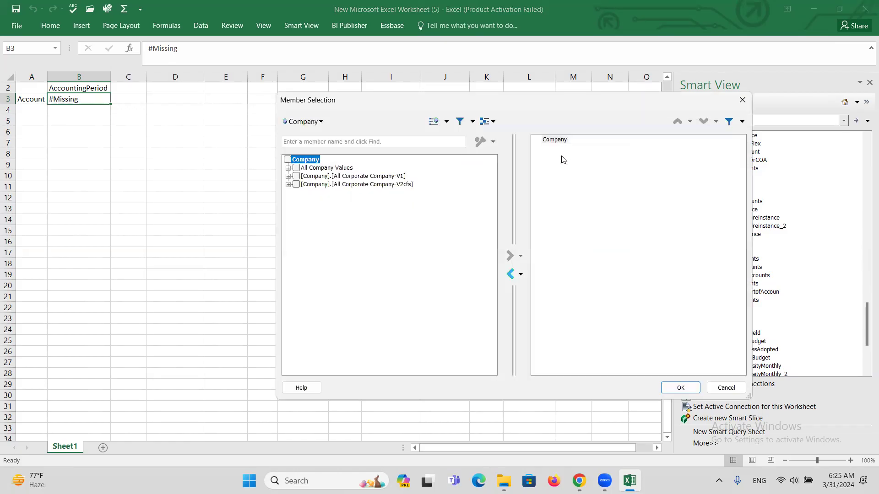
pyautogui.click(509, 275)
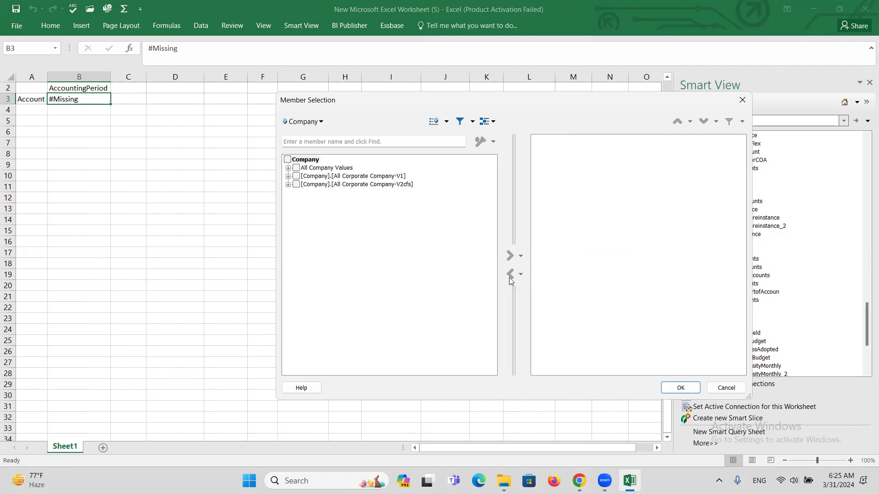
pyautogui.click(288, 168)
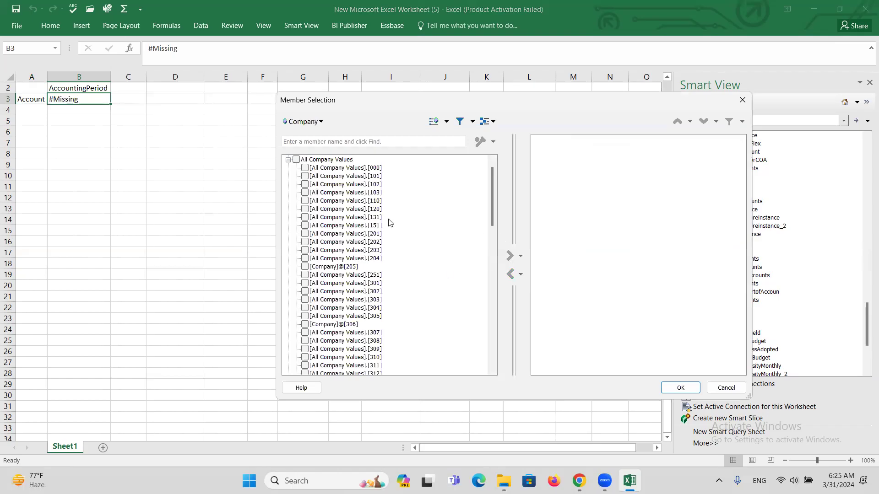
pyautogui.click(306, 178)
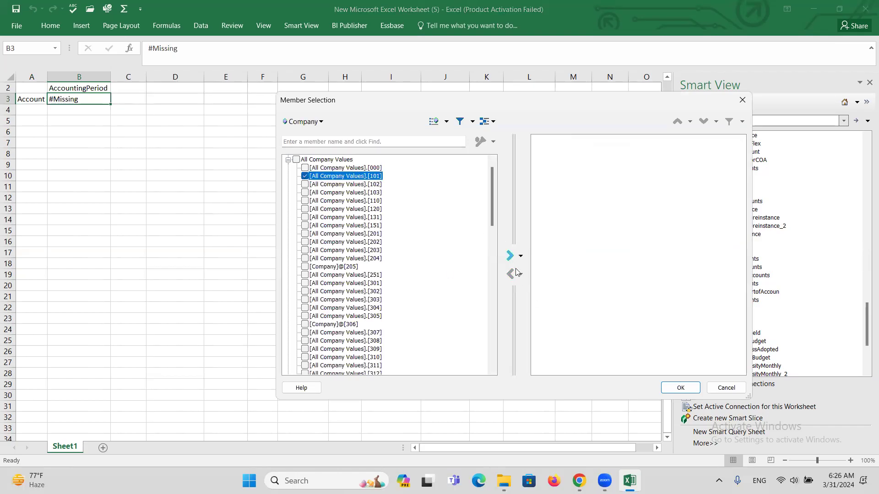
pyautogui.click(510, 256)
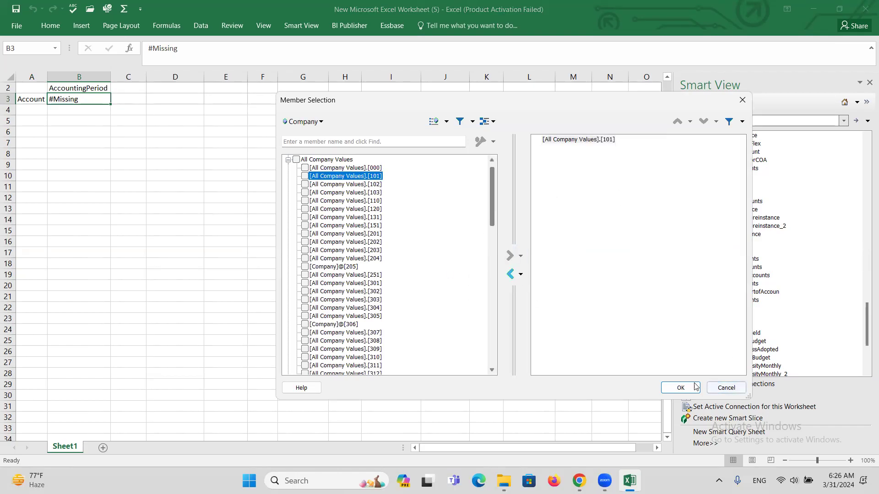
pyautogui.click(681, 388)
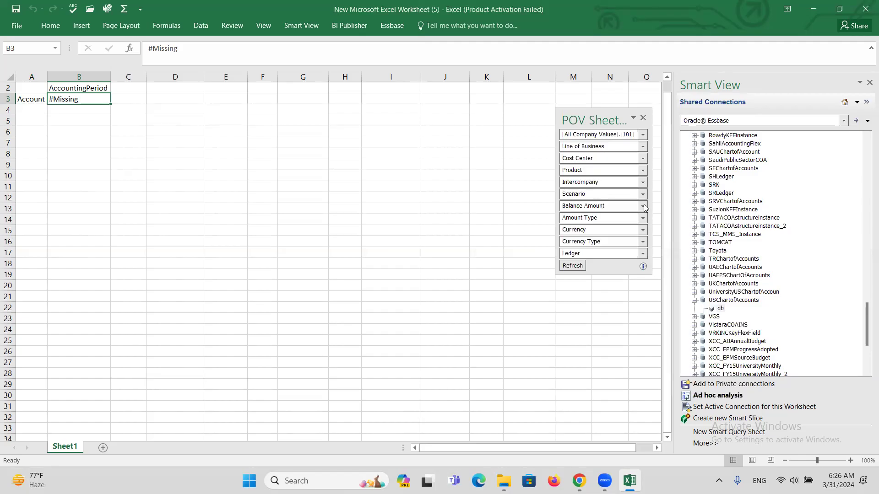
# Step: Set the Line of Business POV member to 10-LoB 1 US1
pyautogui.click(644, 147)
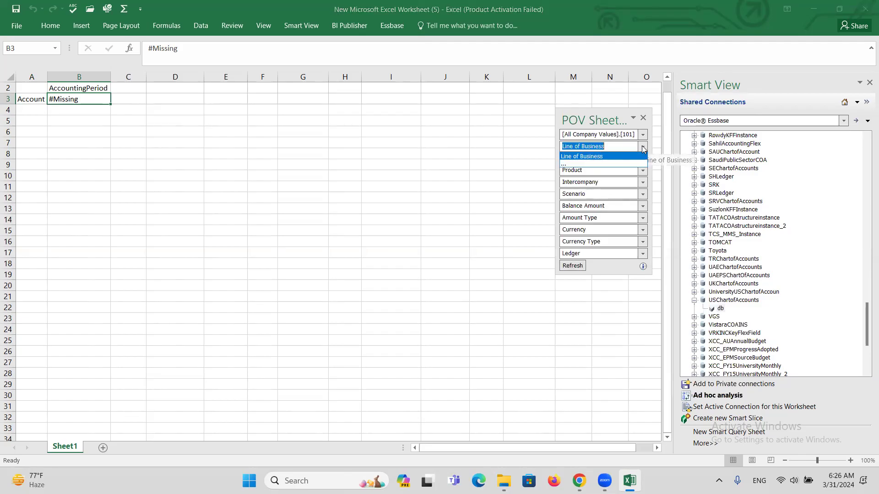
pyautogui.click(568, 164)
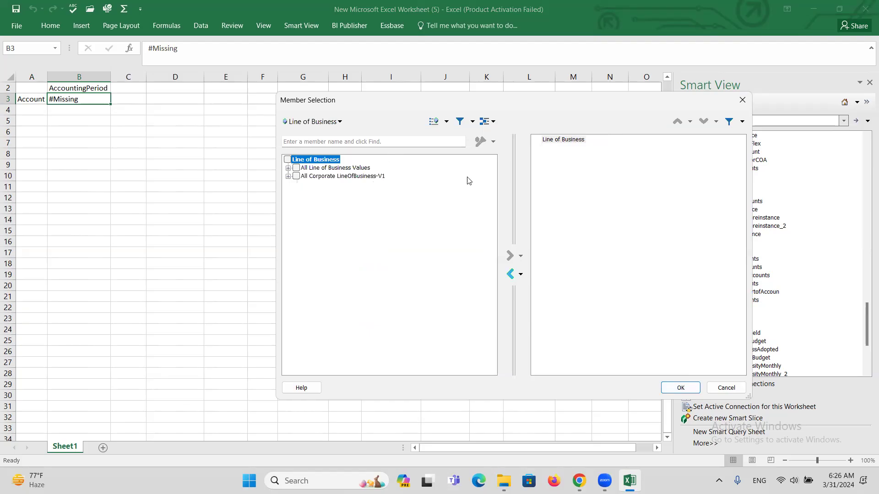
pyautogui.click(554, 140)
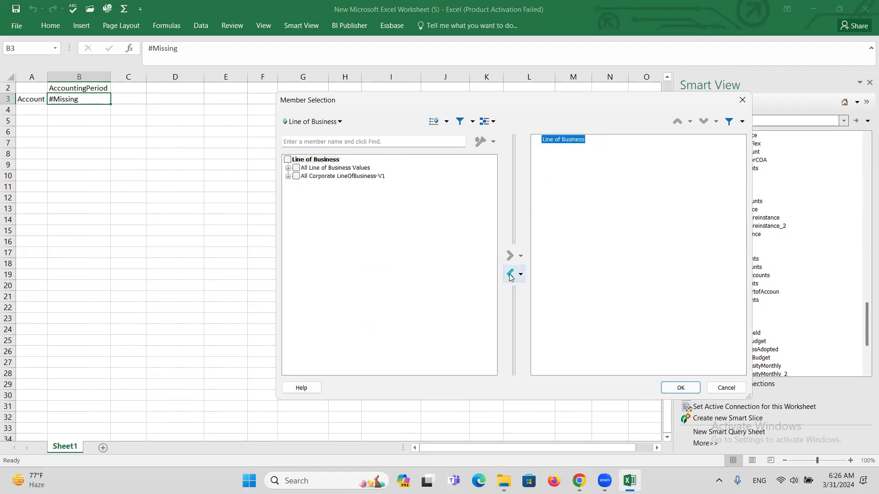
pyautogui.click(510, 274)
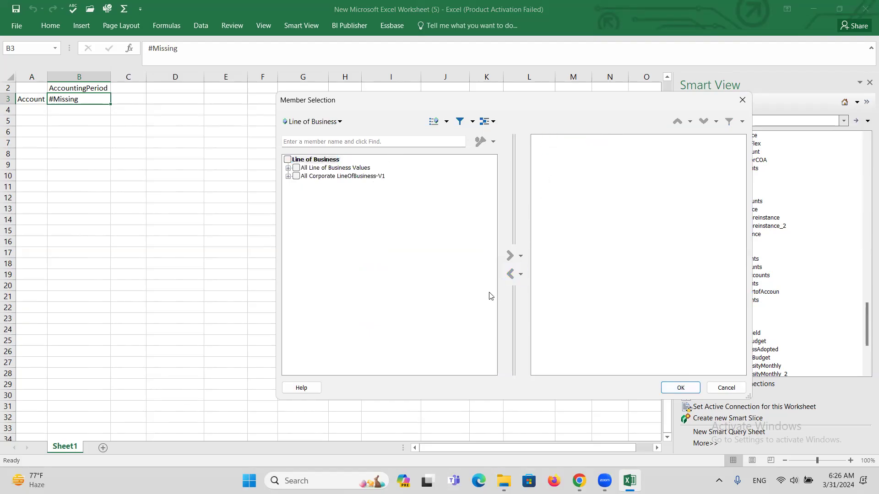
pyautogui.click(288, 168)
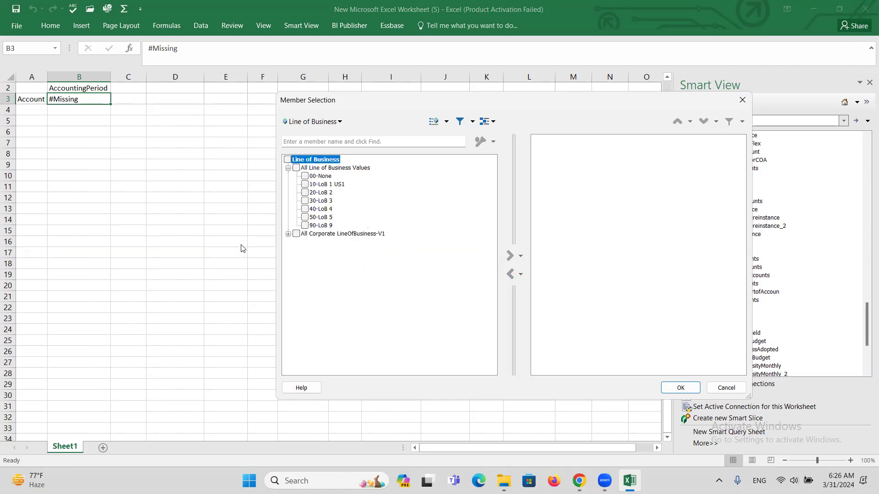
pyautogui.click(305, 184)
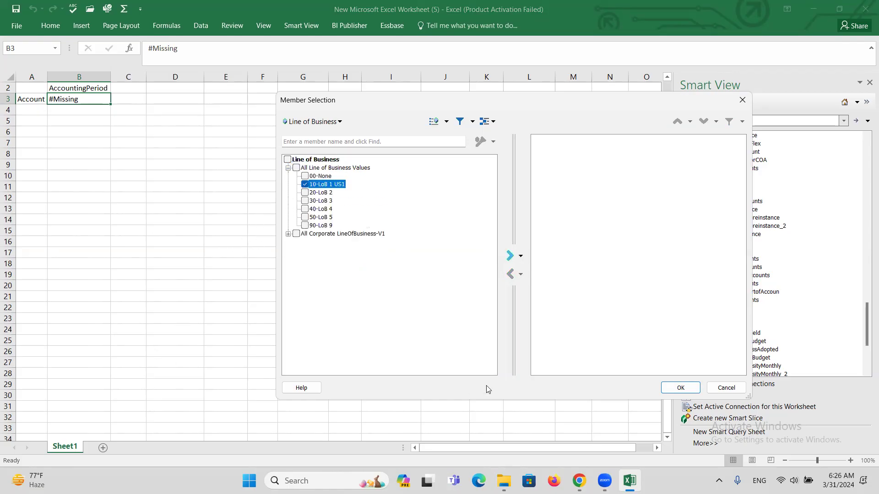
pyautogui.click(509, 256)
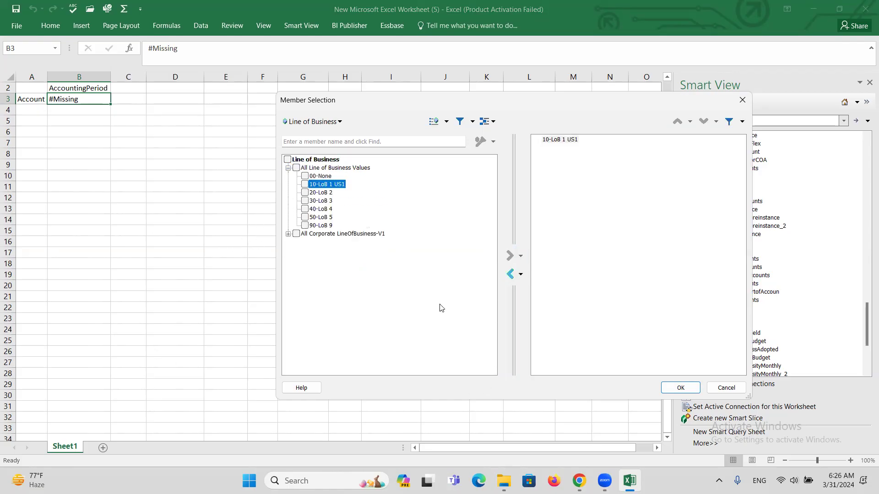
pyautogui.click(664, 390)
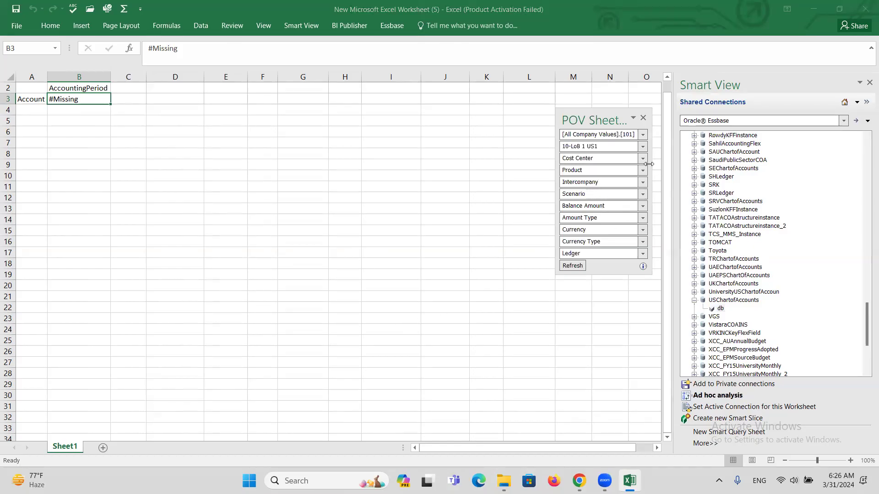
# Step: Replace the default Cost Center with All Cost Center Values
pyautogui.click(643, 159)
pyautogui.click(569, 176)
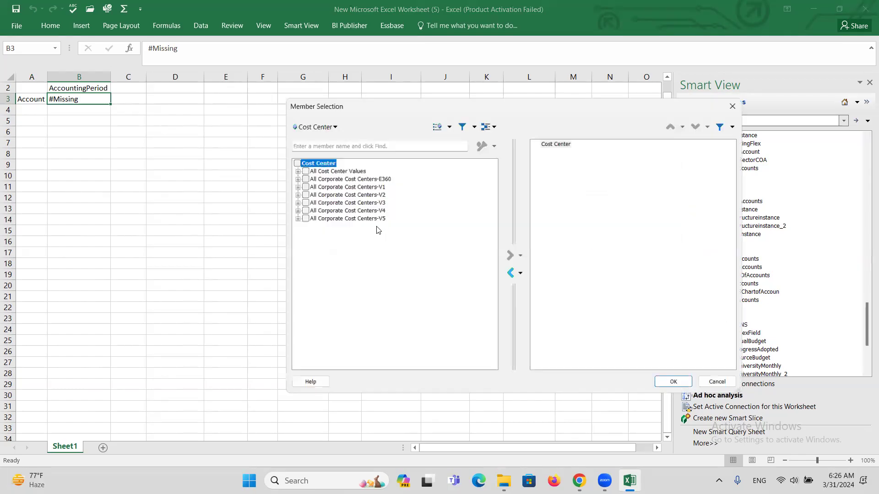
pyautogui.click(559, 140)
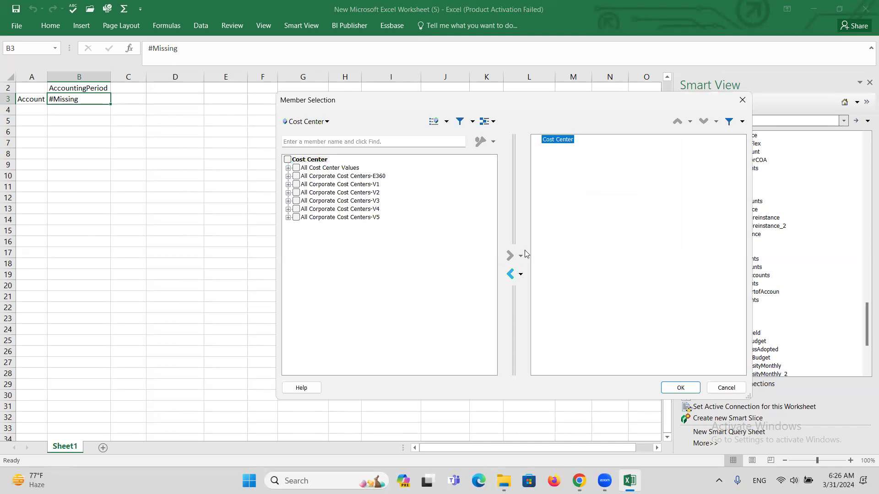
pyautogui.click(511, 274)
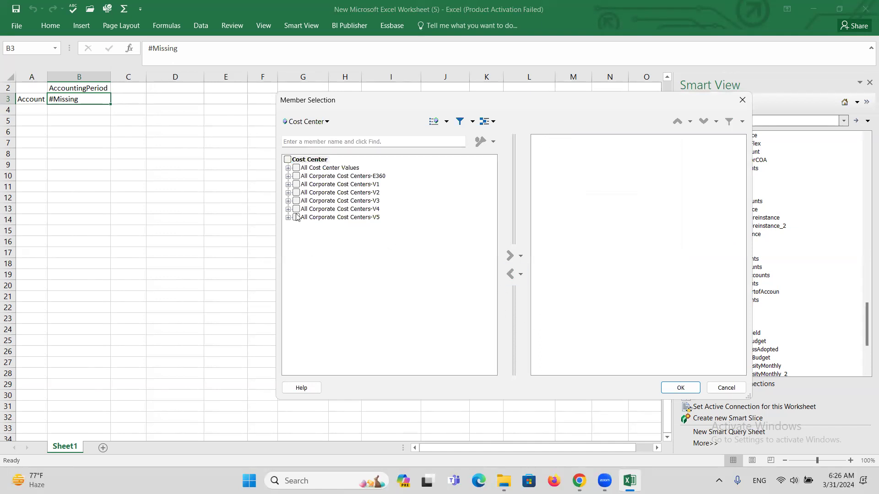
pyautogui.click(297, 168)
pyautogui.click(509, 256)
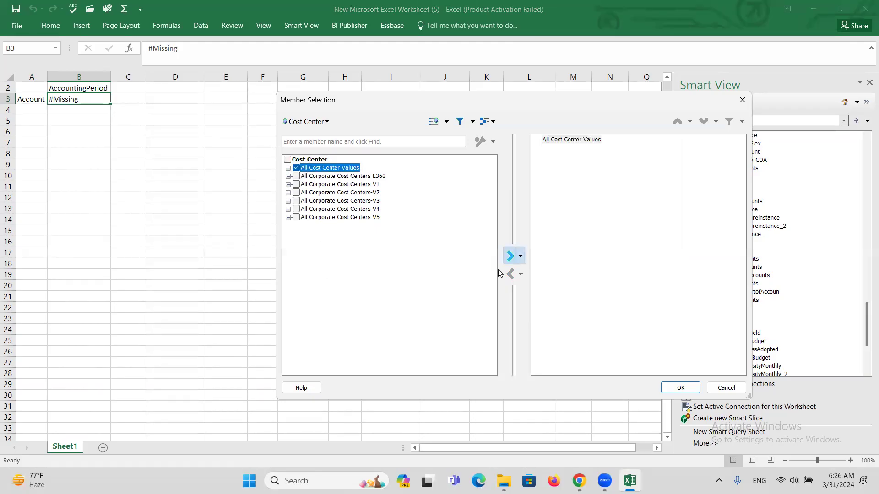
pyautogui.click(682, 387)
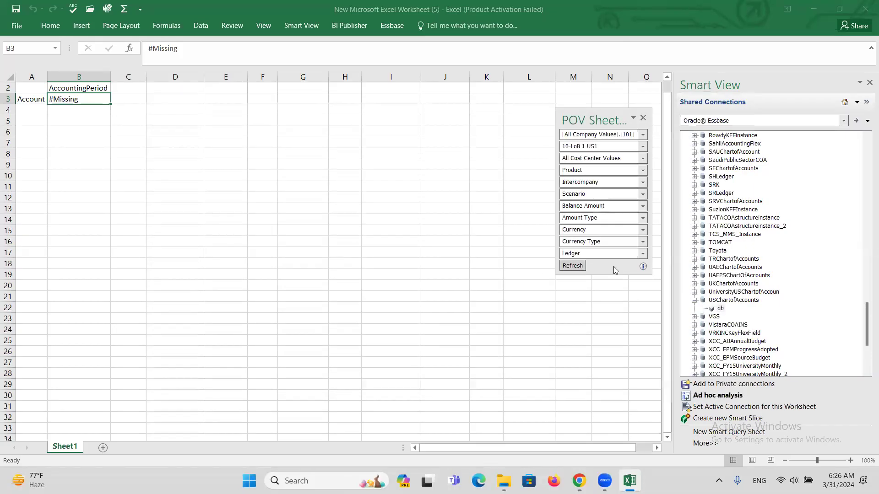
# Step: Replace the default Product POV member with All Product Values
pyautogui.click(642, 172)
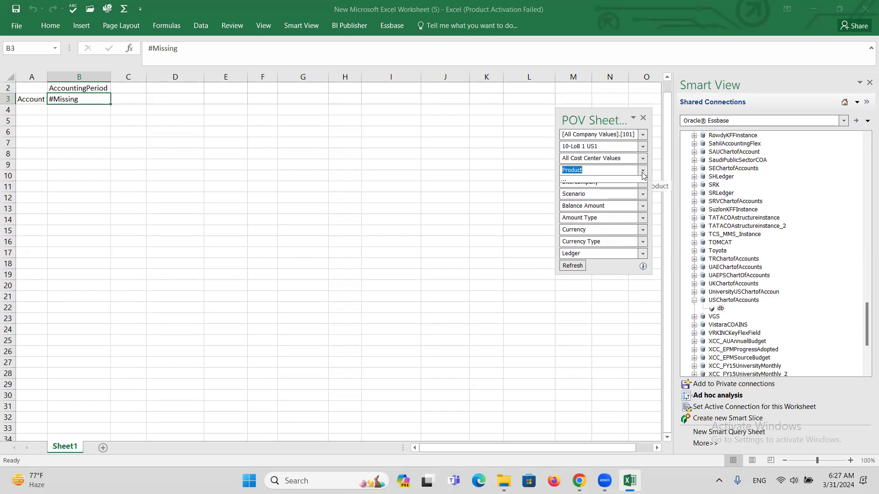
pyautogui.click(563, 187)
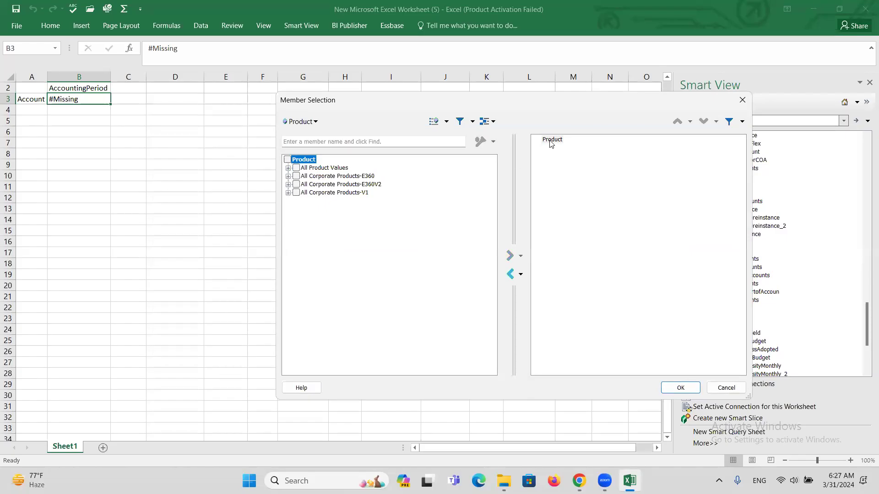
pyautogui.click(552, 142)
pyautogui.click(510, 274)
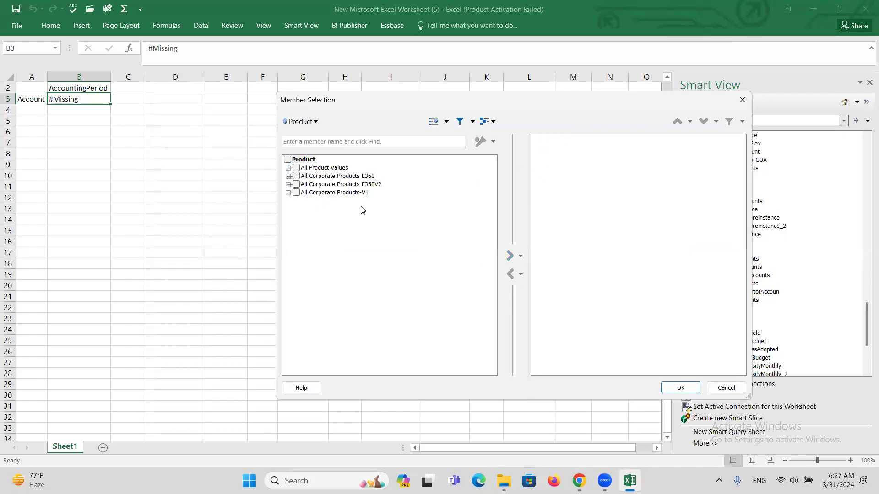
pyautogui.click(296, 168)
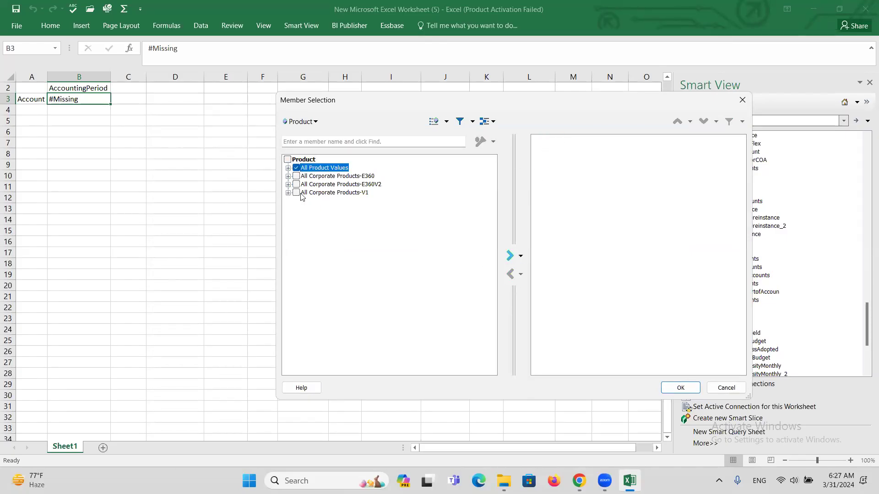
pyautogui.click(510, 256)
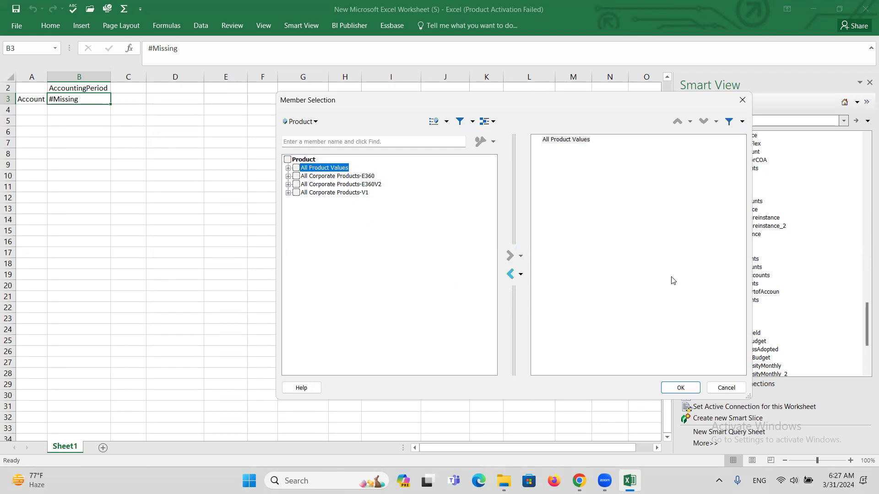
pyautogui.click(674, 387)
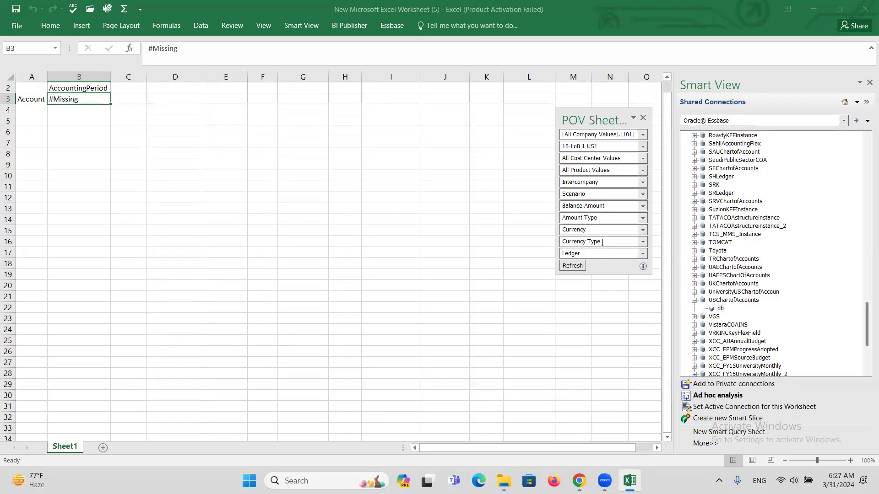
# Step: Set Intercompany to [All Intercompany Values].[000] in place of the default
pyautogui.click(642, 183)
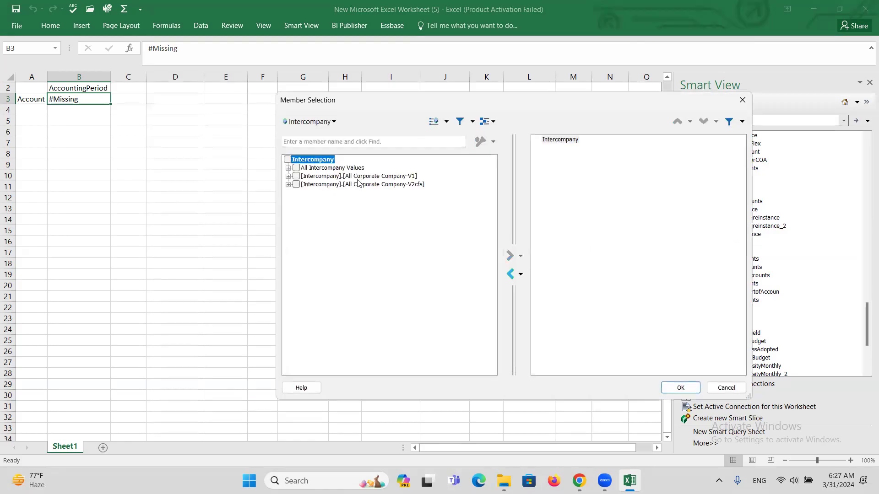
pyautogui.click(560, 141)
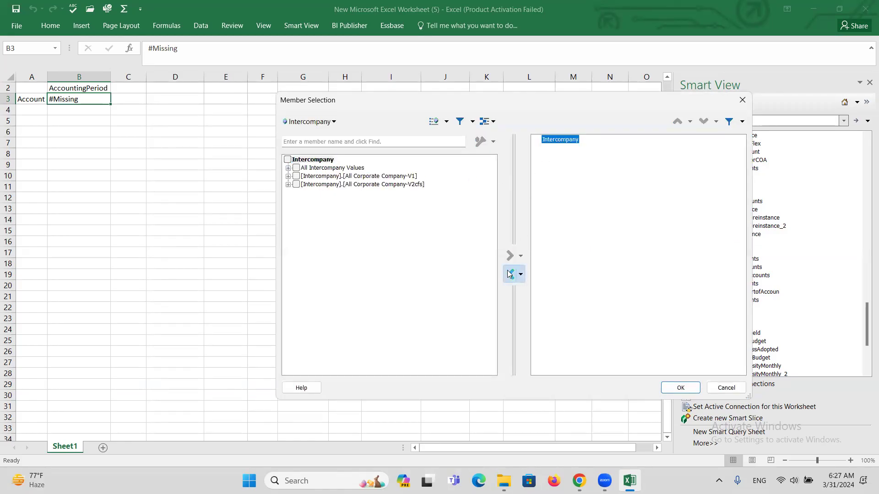
pyautogui.click(510, 274)
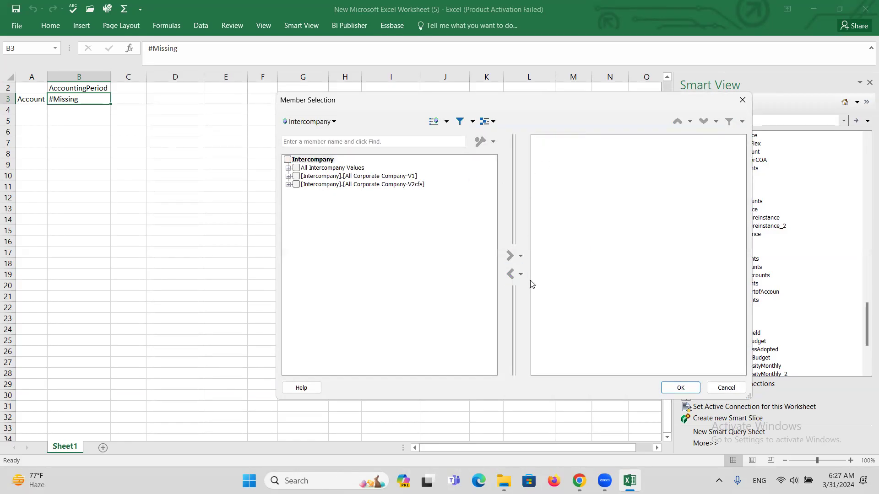
pyautogui.click(288, 168)
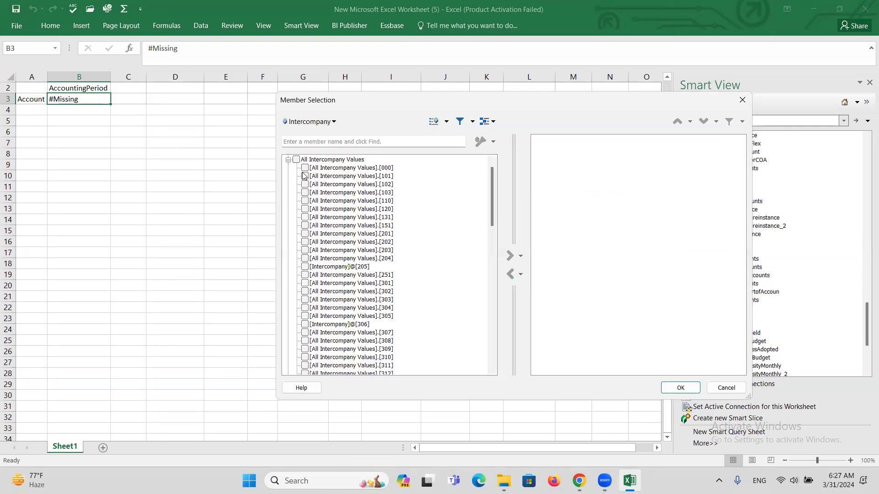
pyautogui.click(305, 169)
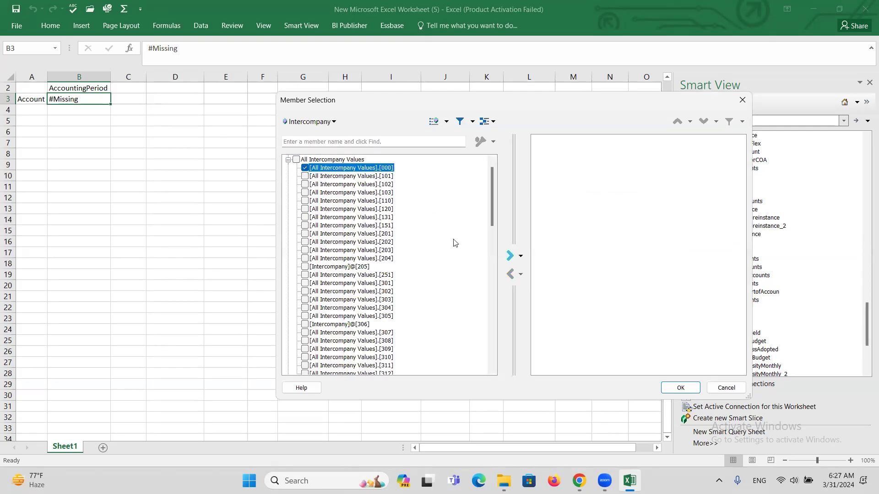
pyautogui.click(510, 255)
pyautogui.click(681, 388)
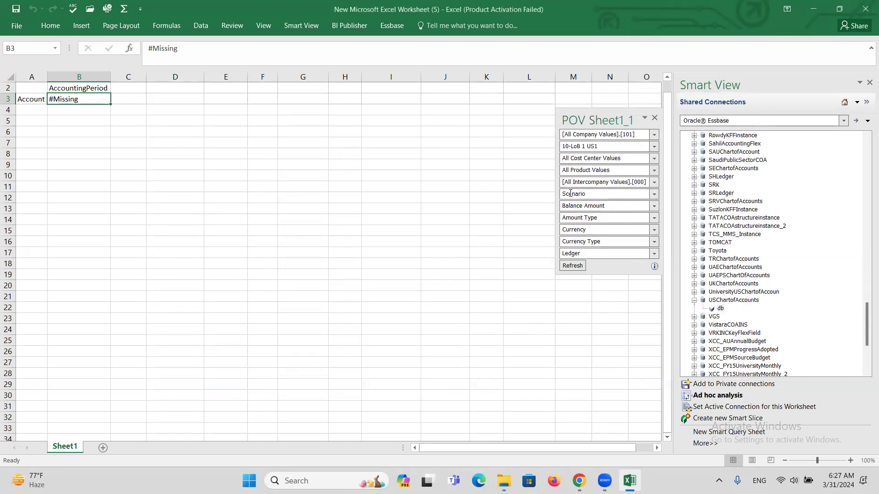
# Step: Replace the default Scenario POV member with Actual
pyautogui.click(654, 194)
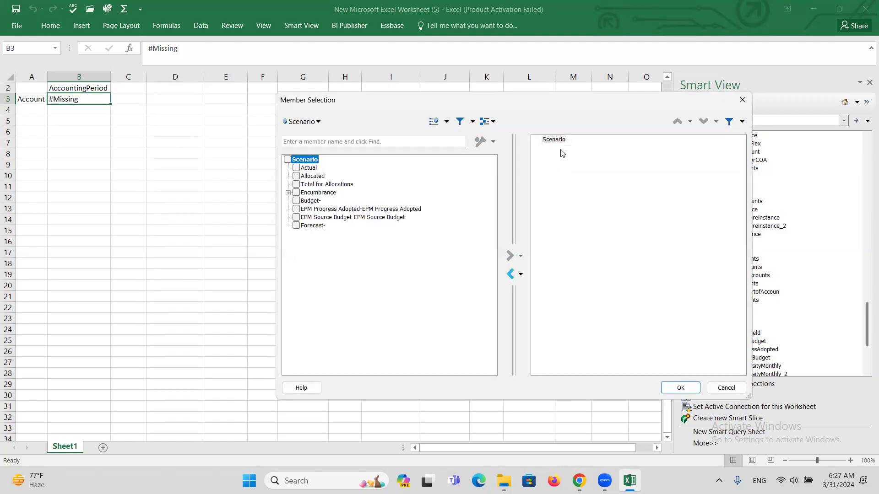
pyautogui.click(554, 140)
pyautogui.click(511, 274)
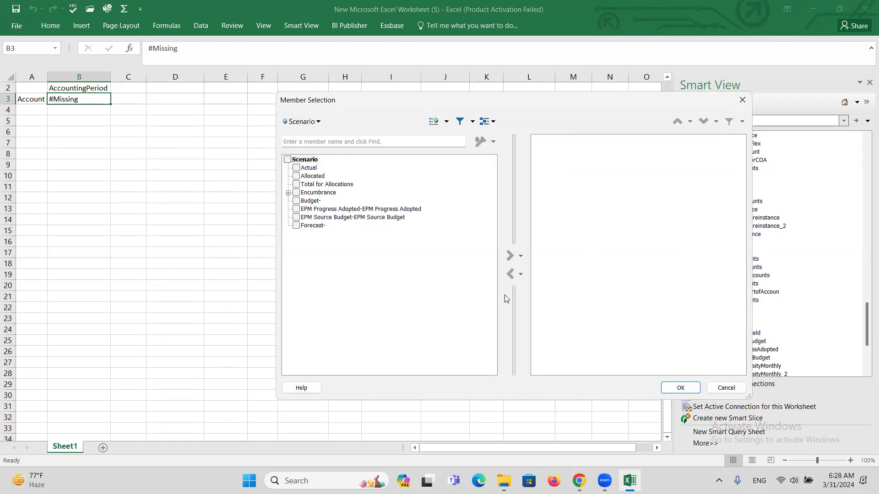
pyautogui.click(308, 167)
pyautogui.click(509, 256)
pyautogui.click(683, 391)
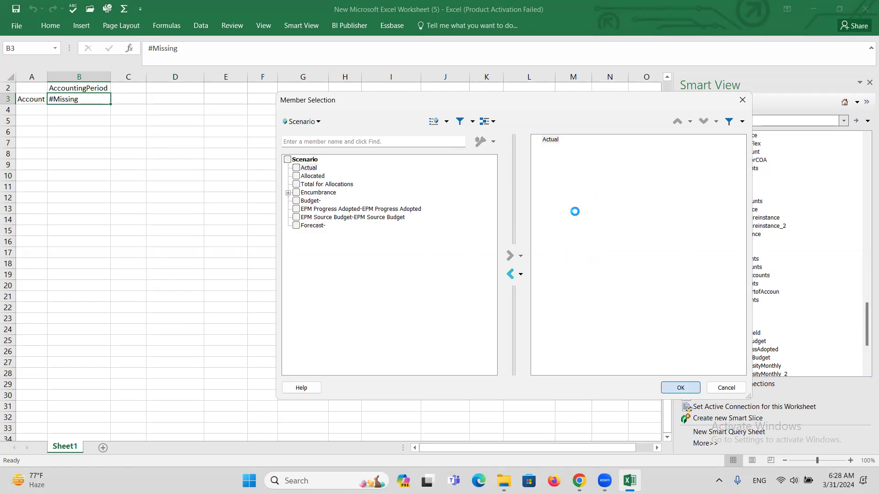
# Step: Replace the default Balance Amount POV member with Period Activity
pyautogui.click(653, 206)
pyautogui.click(574, 225)
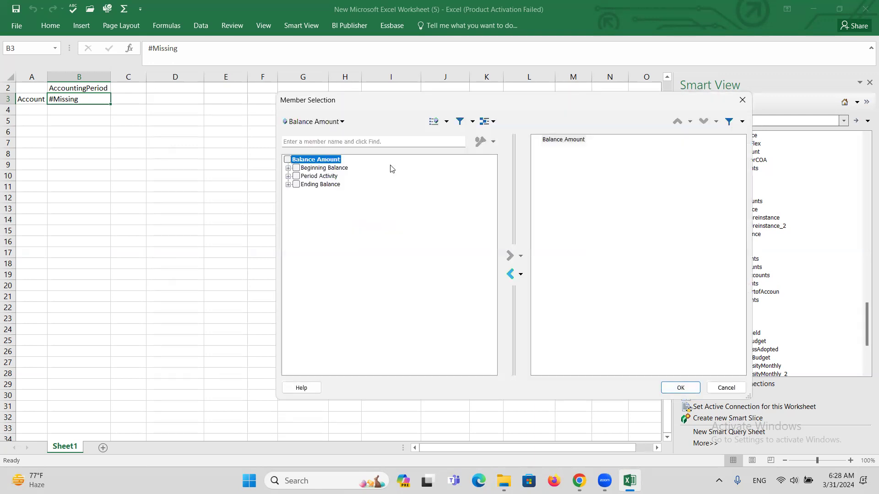
pyautogui.click(546, 178)
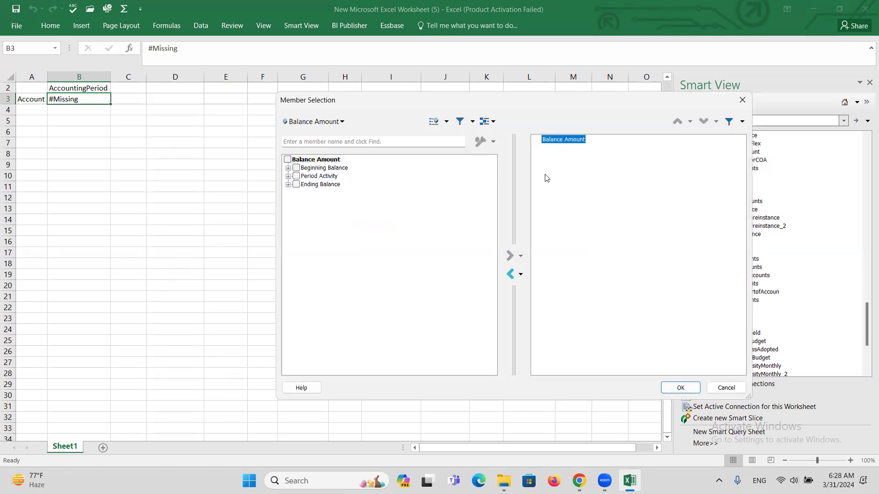
pyautogui.click(510, 274)
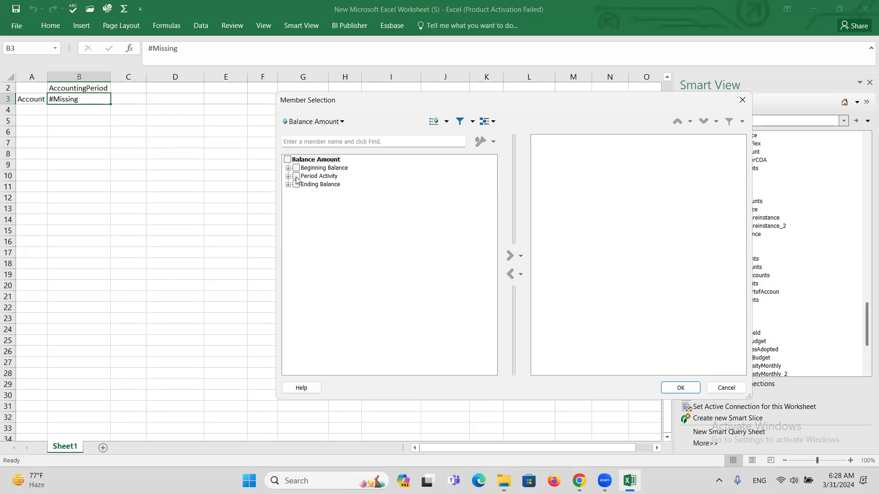
pyautogui.click(297, 177)
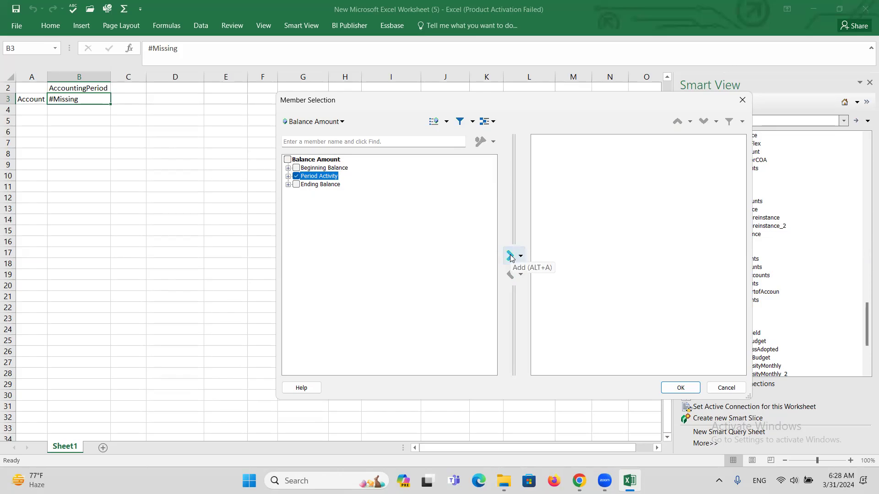
pyautogui.click(510, 256)
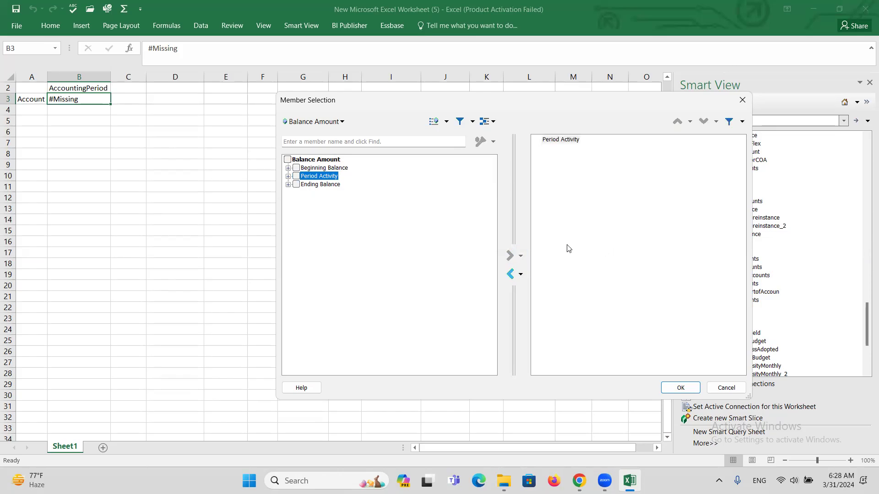
pyautogui.click(670, 387)
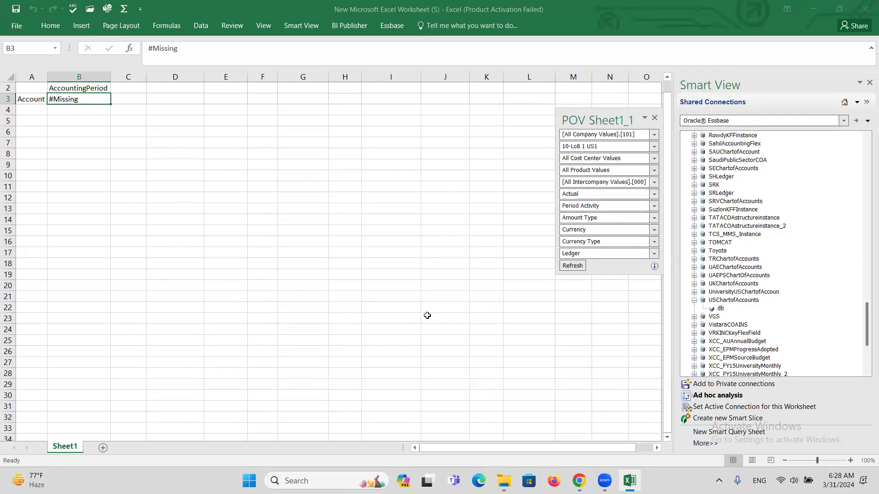
# Step: Set the Amount Type POV member to Period-to-Date
pyautogui.click(655, 218)
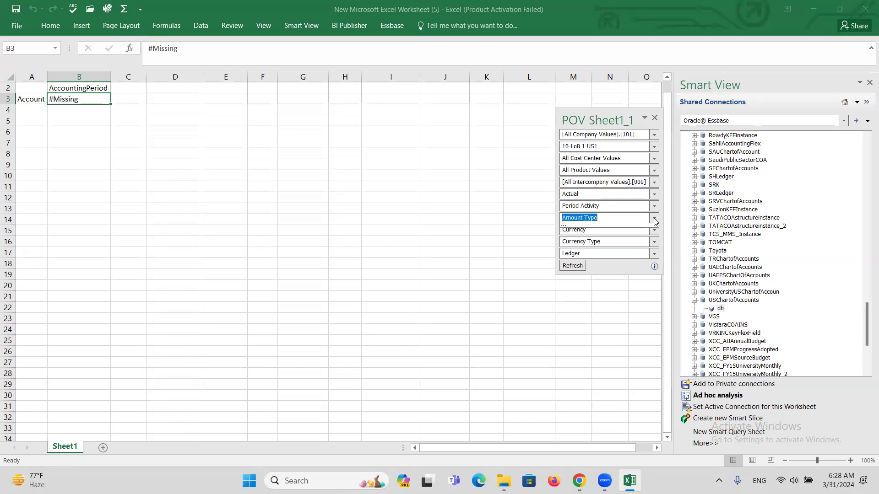
pyautogui.click(570, 235)
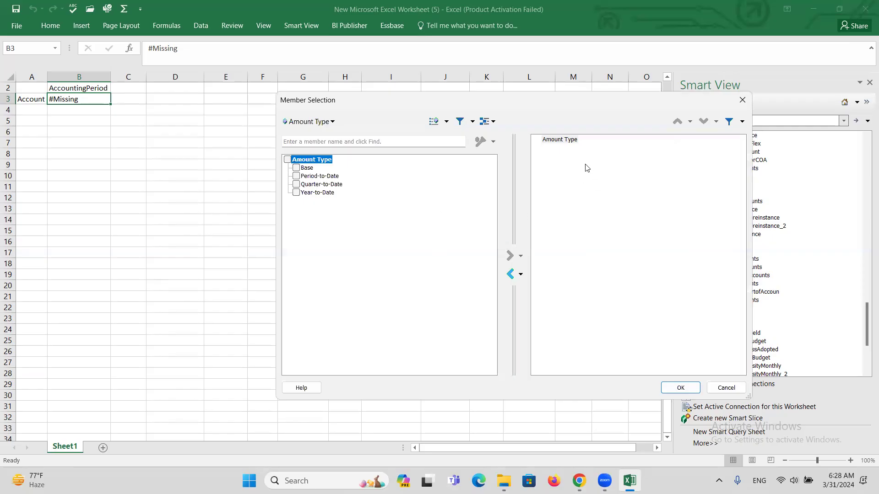
pyautogui.click(550, 178)
pyautogui.click(510, 275)
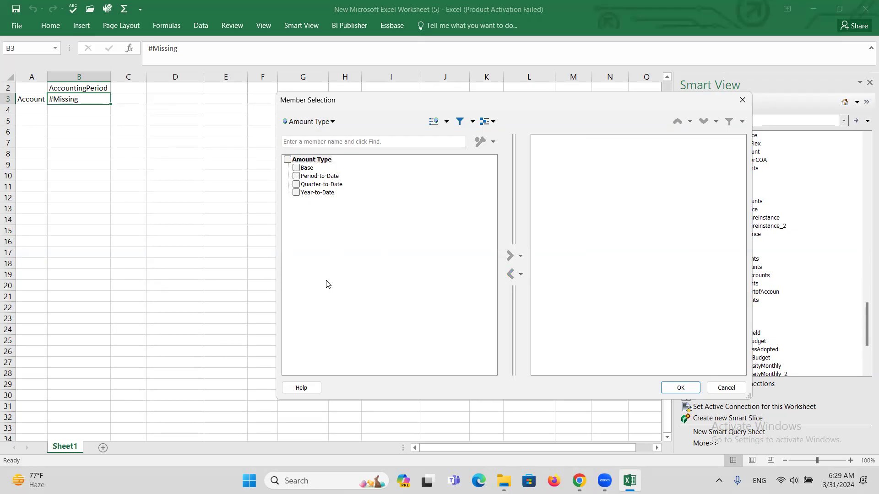
pyautogui.click(297, 176)
pyautogui.click(508, 256)
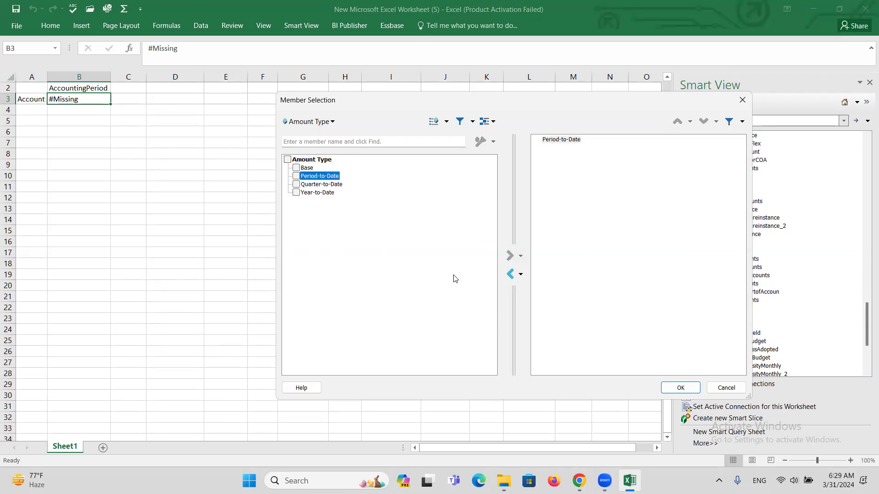
pyautogui.click(685, 389)
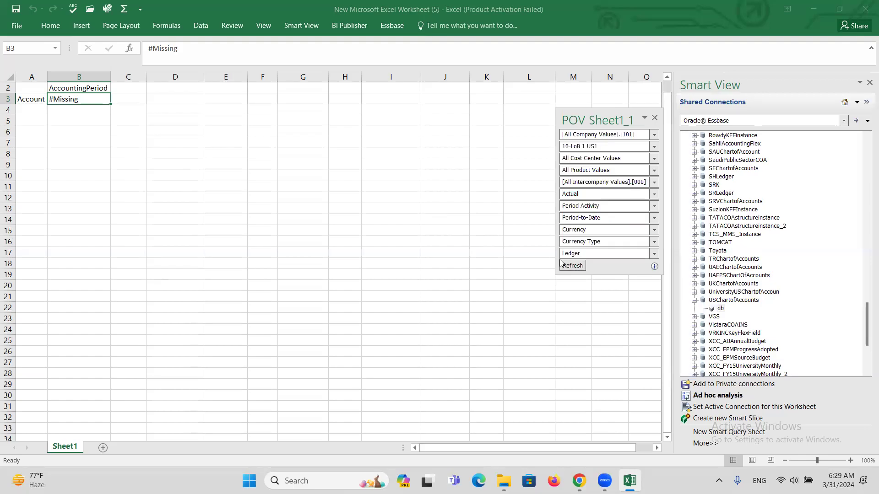
# Step: Replace the default Currency with USD - US Dollar
pyautogui.click(654, 232)
pyautogui.click(566, 248)
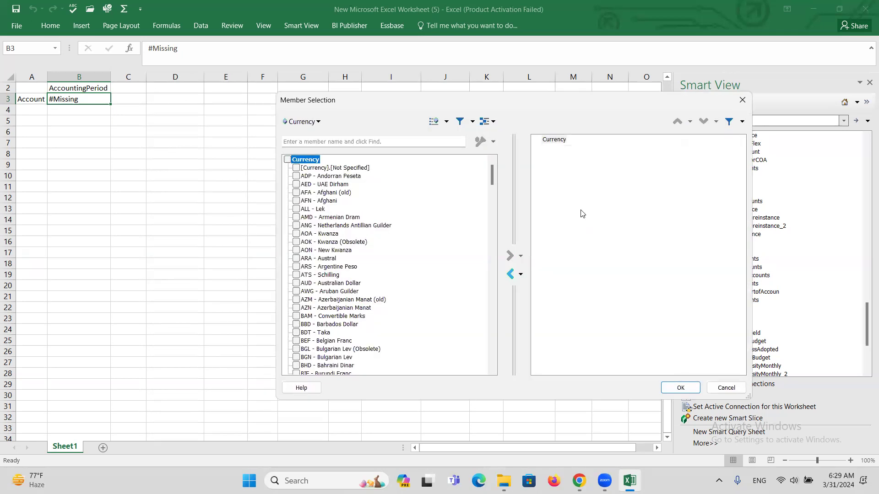
pyautogui.click(554, 139)
pyautogui.click(511, 274)
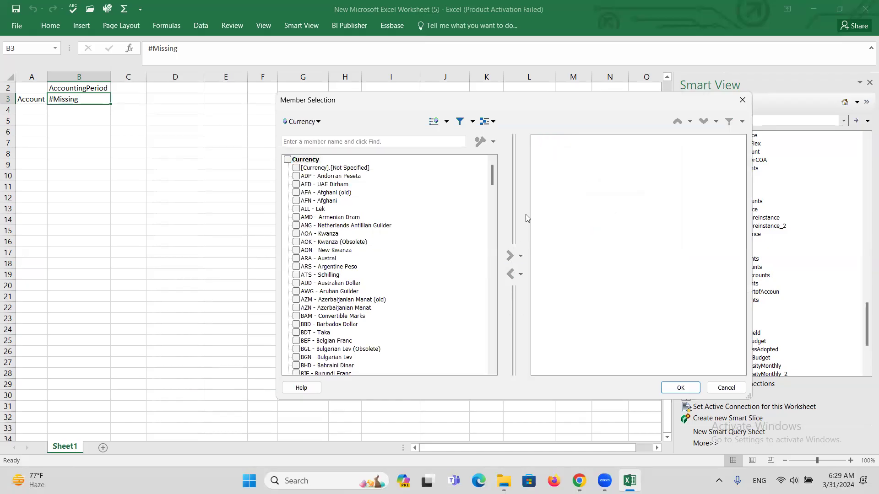
pyautogui.moveTo(493, 174); pyautogui.dragTo(524, 328)
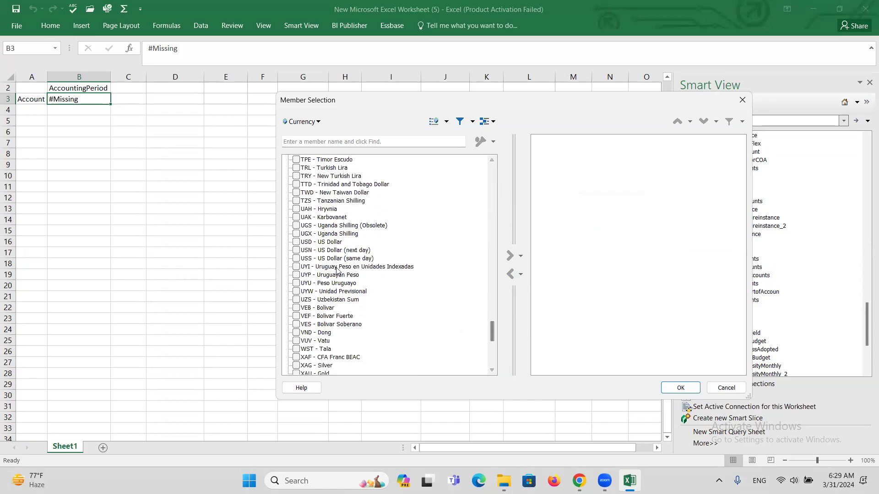
pyautogui.click(296, 243)
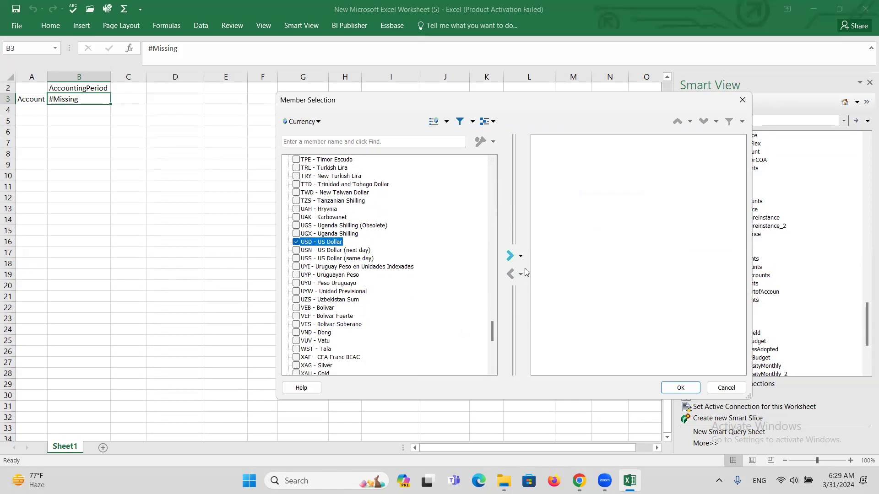
pyautogui.click(510, 256)
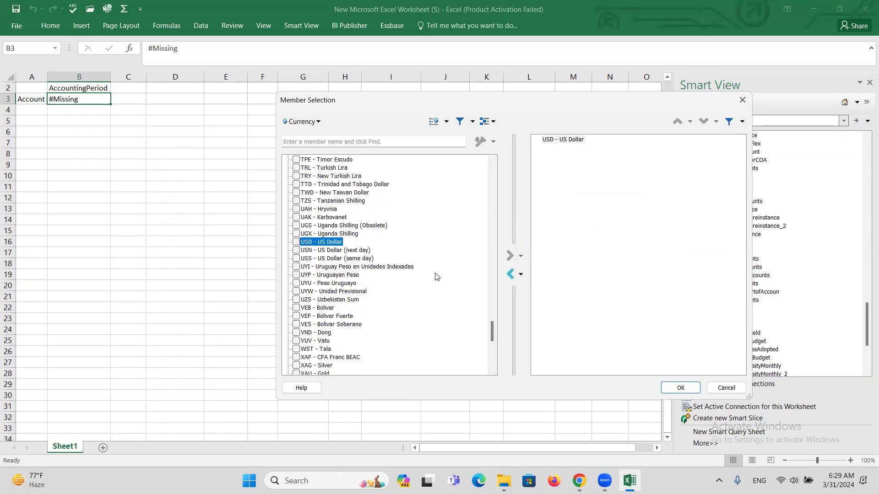
pyautogui.click(680, 392)
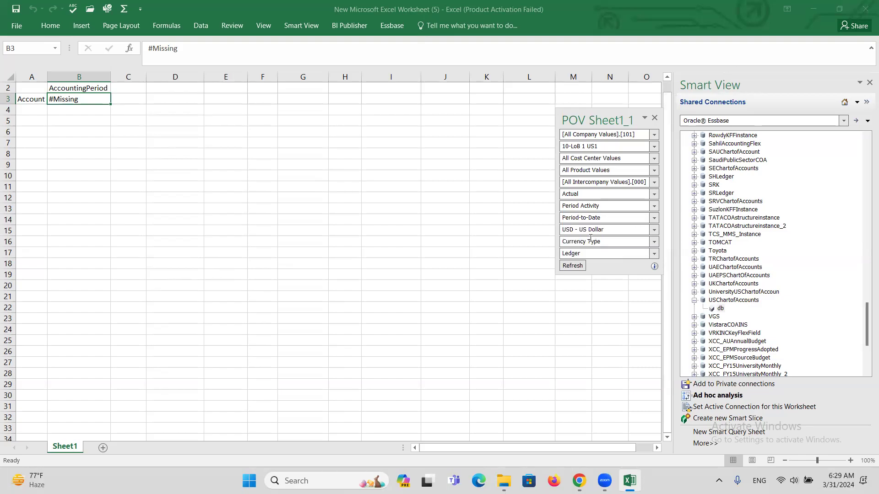
# Step: Replace the default Currency Type POV member with Entered
pyautogui.click(655, 243)
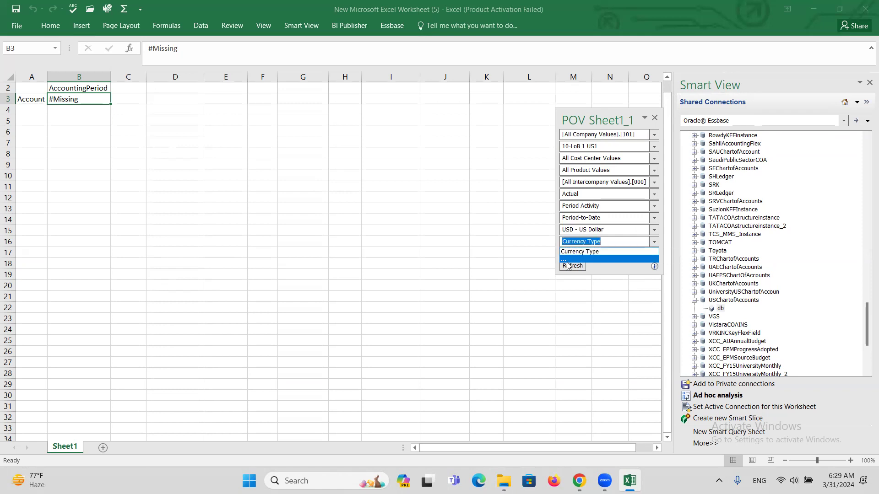
pyautogui.click(565, 260)
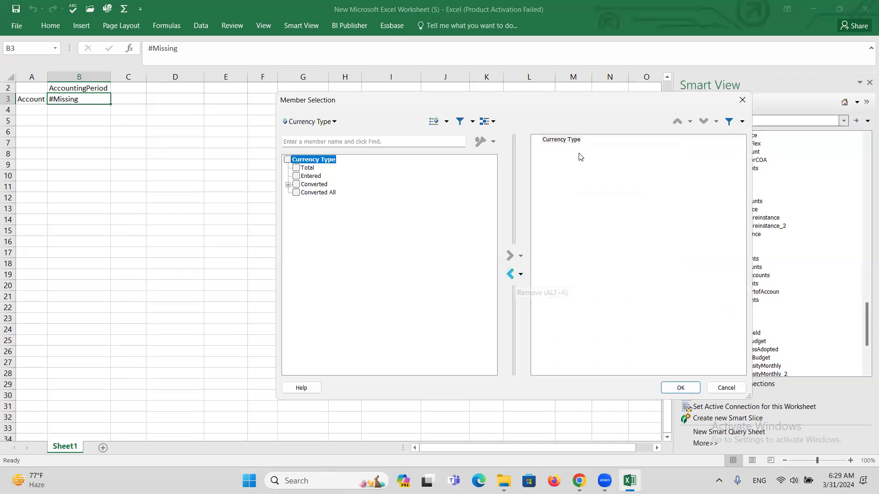
pyautogui.click(557, 142)
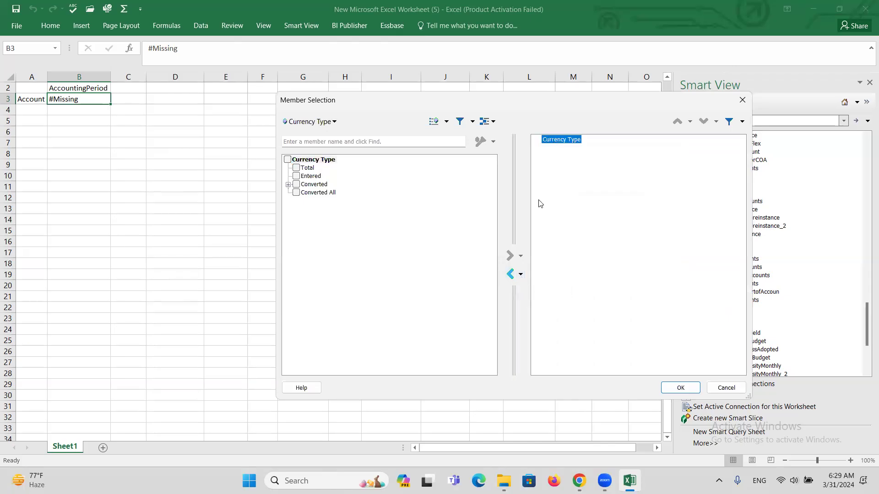
pyautogui.click(510, 275)
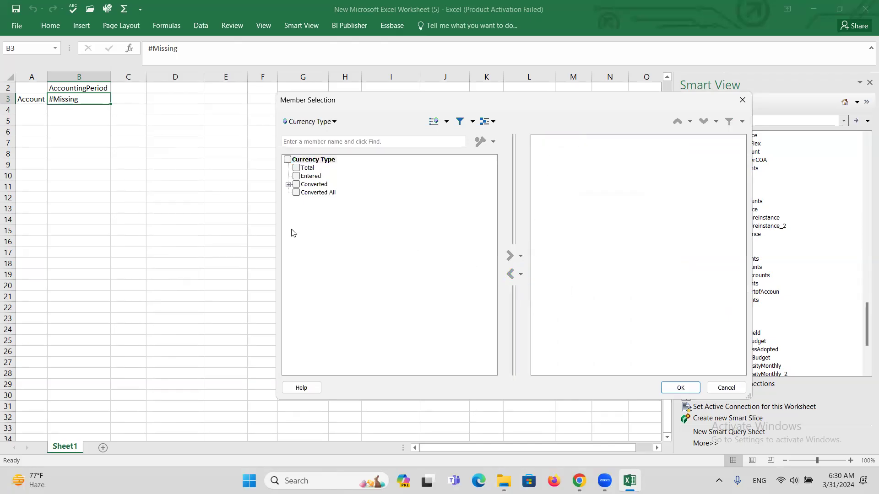
pyautogui.click(297, 176)
pyautogui.click(511, 257)
pyautogui.click(671, 390)
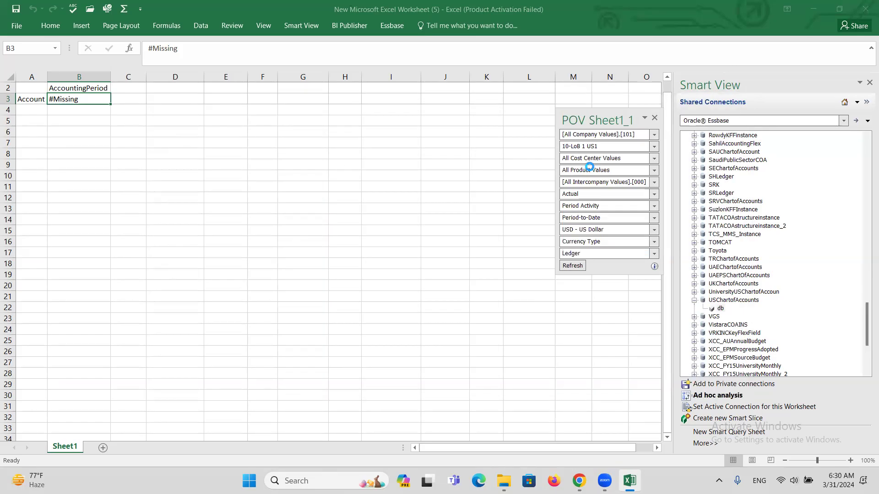
# Step: Set Ledger to US Primary Ledger under All Ledgers, then select the Account cell A3
pyautogui.click(654, 254)
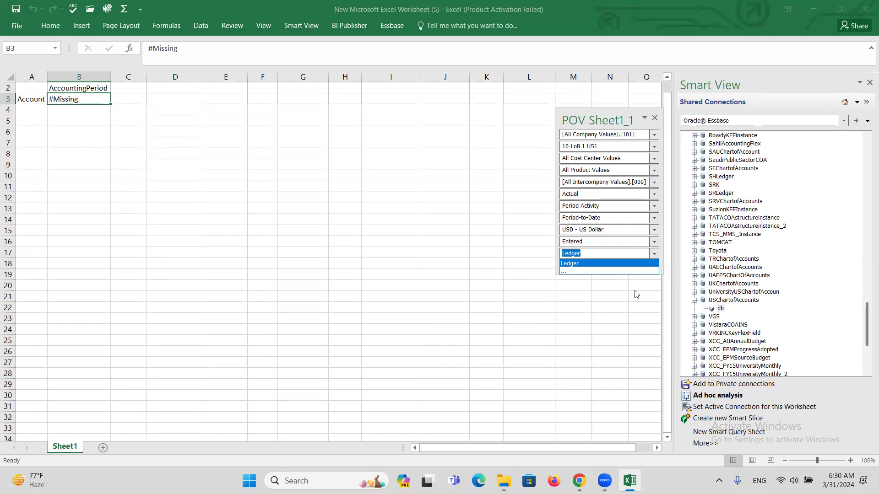
pyautogui.click(576, 266)
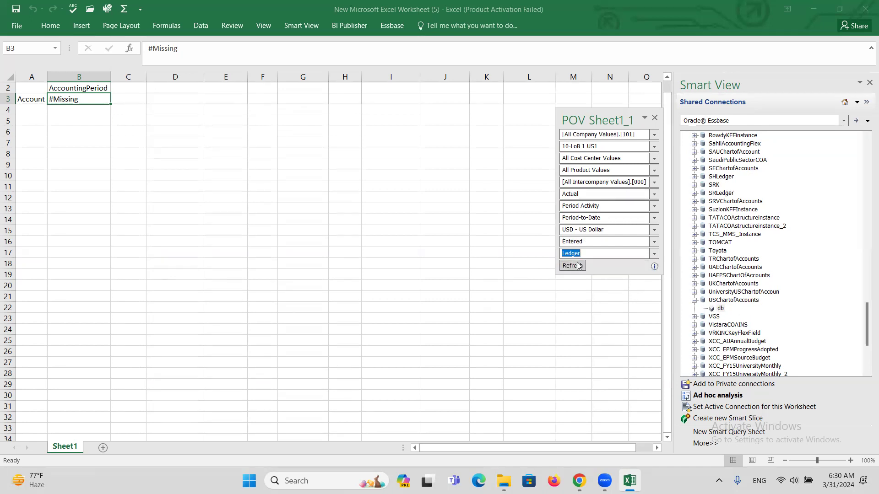
pyautogui.click(651, 255)
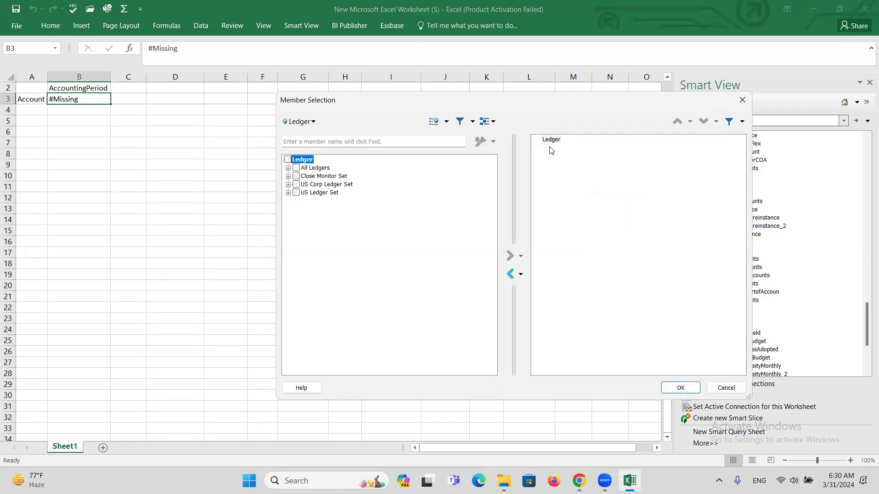
pyautogui.click(551, 140)
pyautogui.click(511, 274)
pyautogui.click(288, 167)
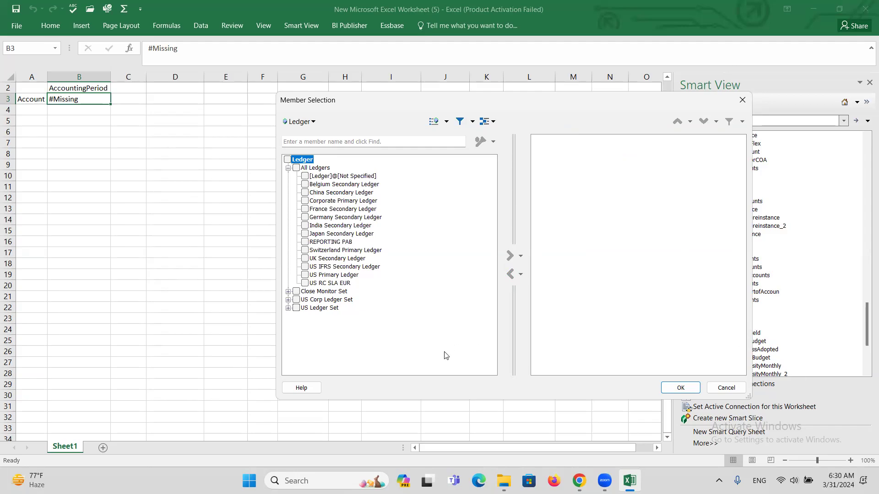
pyautogui.click(326, 277)
pyautogui.click(306, 276)
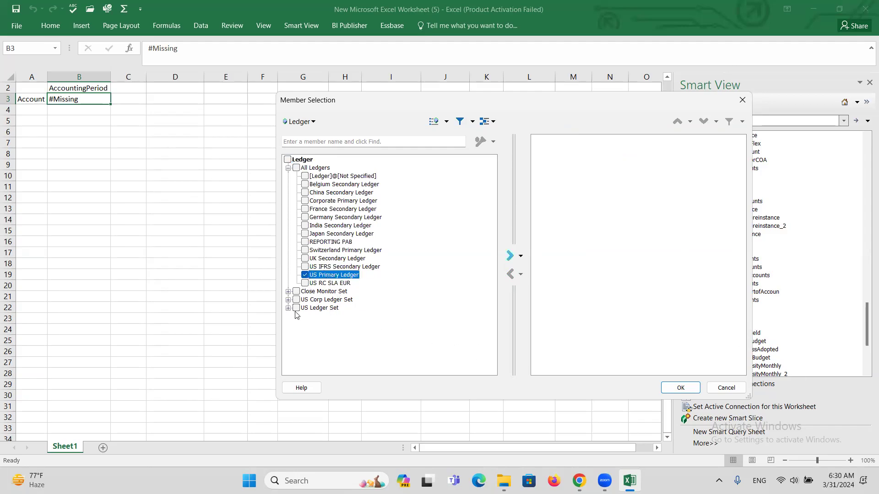
pyautogui.click(508, 259)
pyautogui.click(680, 388)
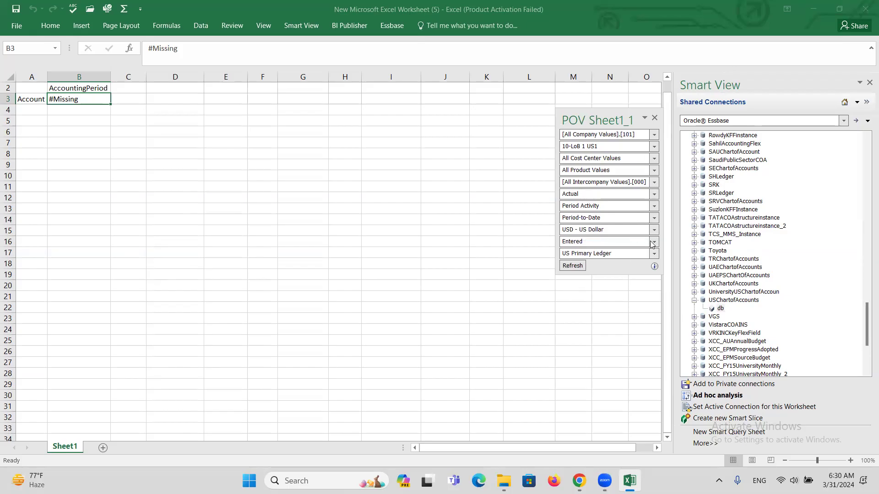
pyautogui.click(30, 98)
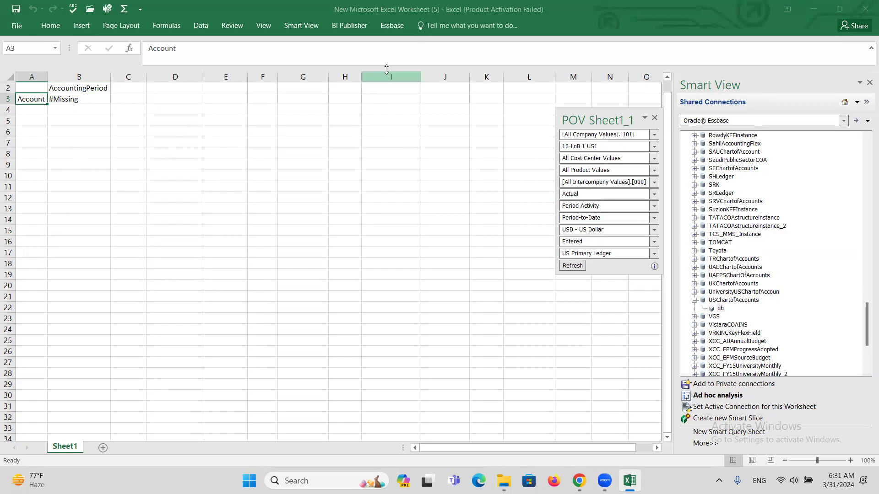
# Step: Open Member Selection for the Account dimension from the Essbase ribbon
pyautogui.click(392, 27)
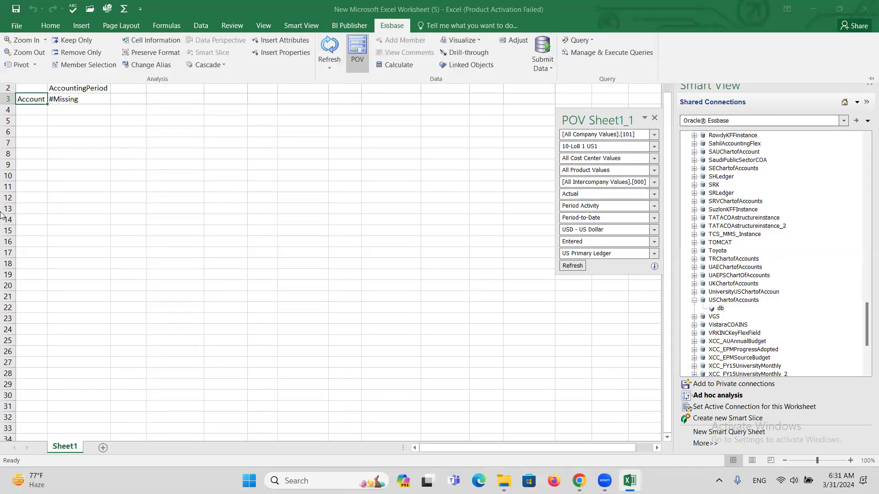
pyautogui.click(29, 103)
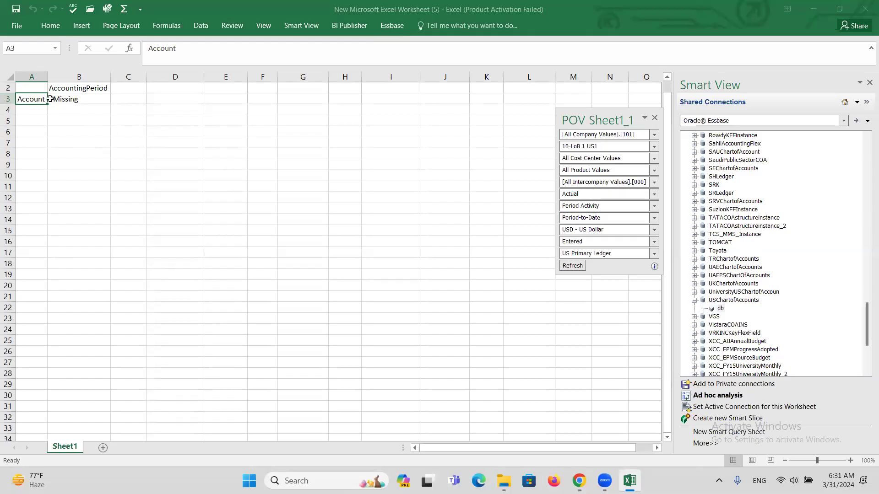
pyautogui.click(391, 27)
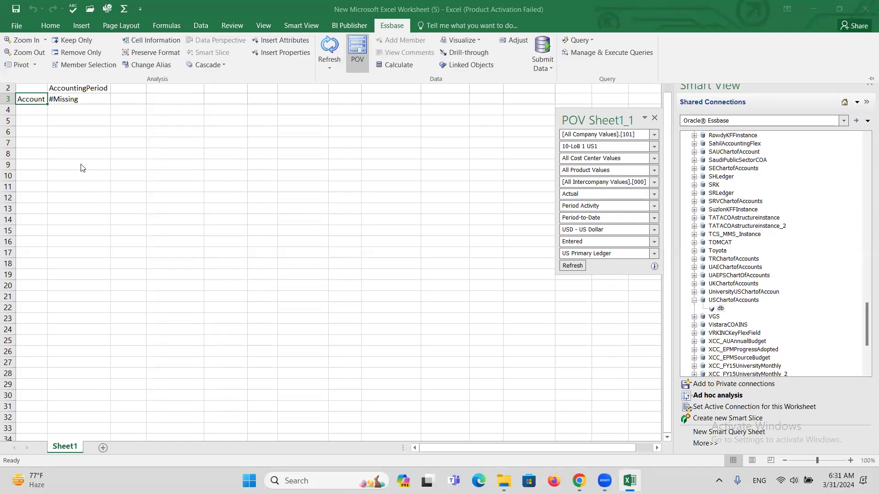
pyautogui.click(75, 65)
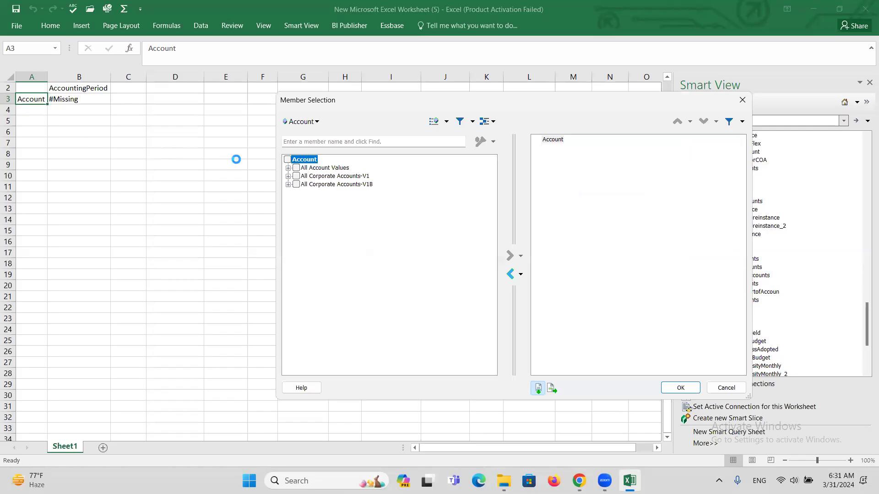
# Step: Remove the default Account from the selection and expand the All Corporate Accounts-V1 total node
pyautogui.click(553, 142)
pyautogui.click(510, 274)
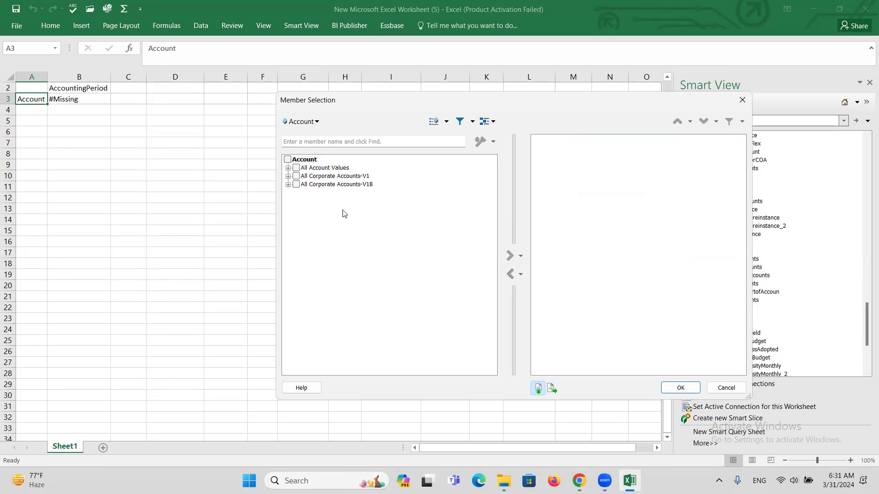
pyautogui.click(288, 177)
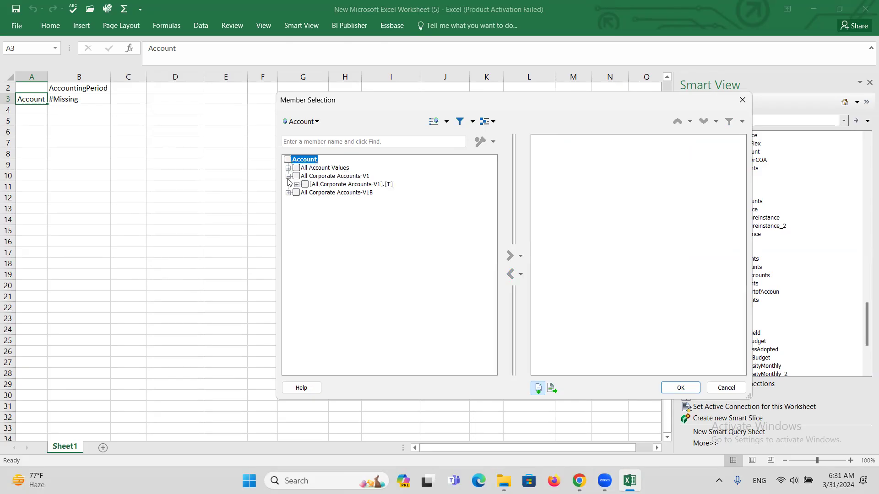
pyautogui.click(297, 185)
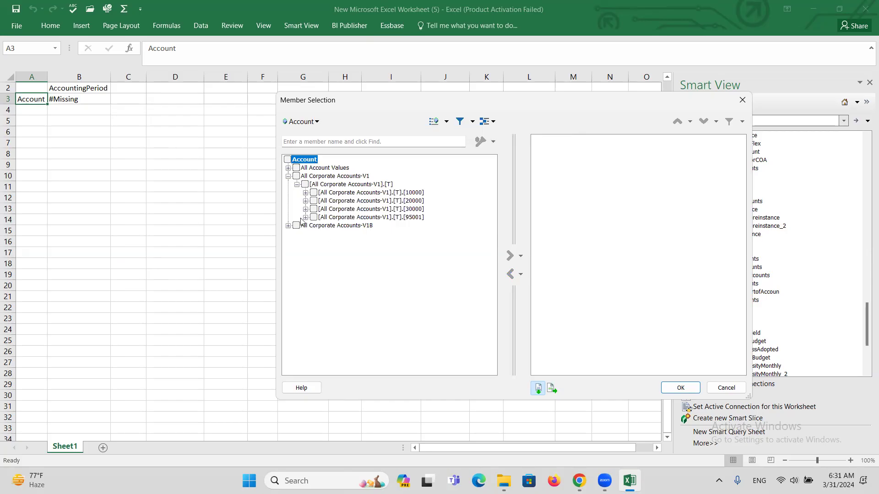
# Step: Expand groups 10000 and 20000 and the V1B total node, then collapse All Corporate Accounts-V1
pyautogui.click(306, 193)
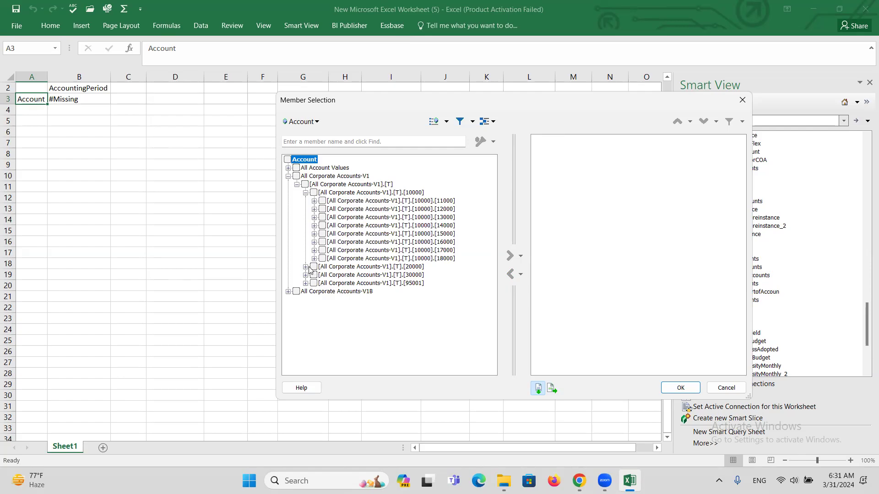
pyautogui.click(306, 267)
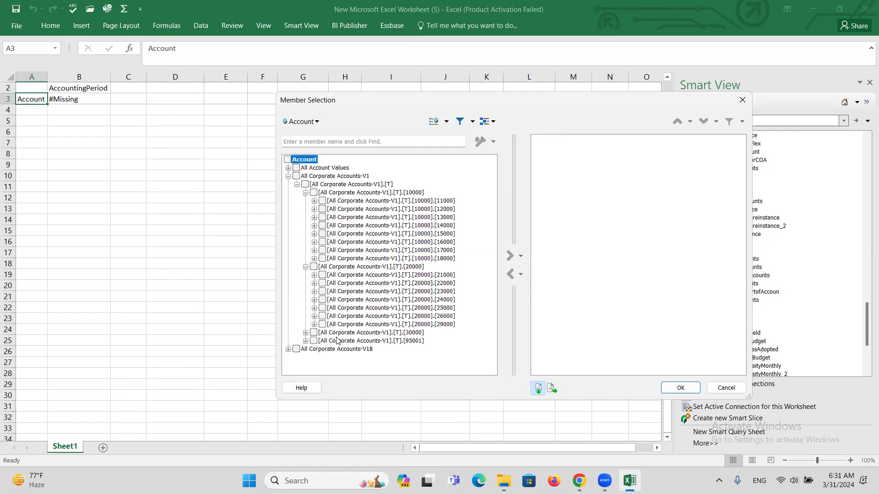
pyautogui.click(289, 349)
pyautogui.click(297, 357)
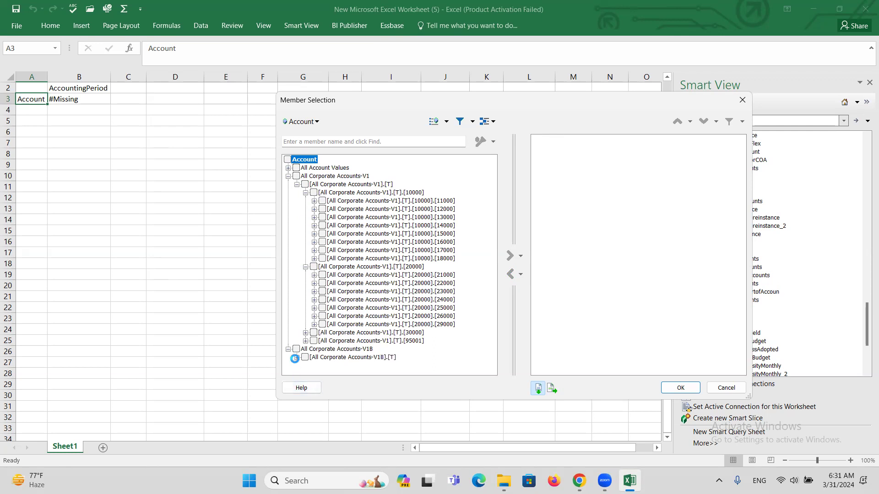
pyautogui.scroll(1, 298, 171)
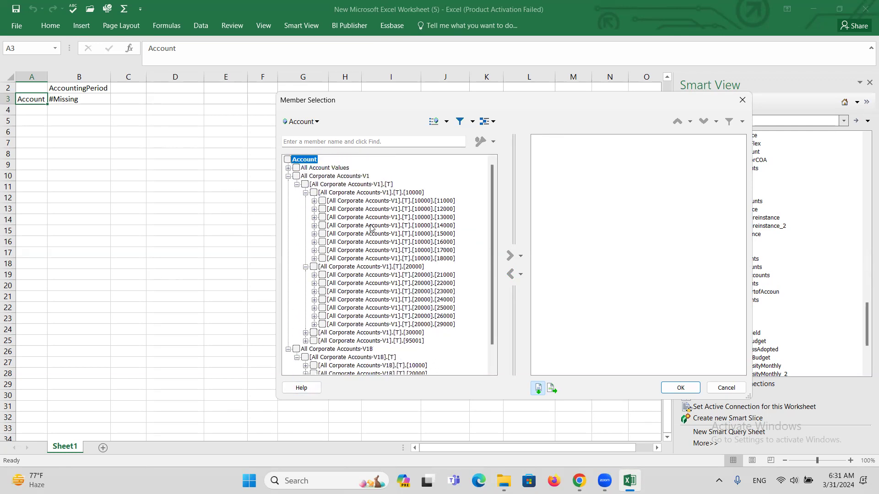
pyautogui.click(288, 176)
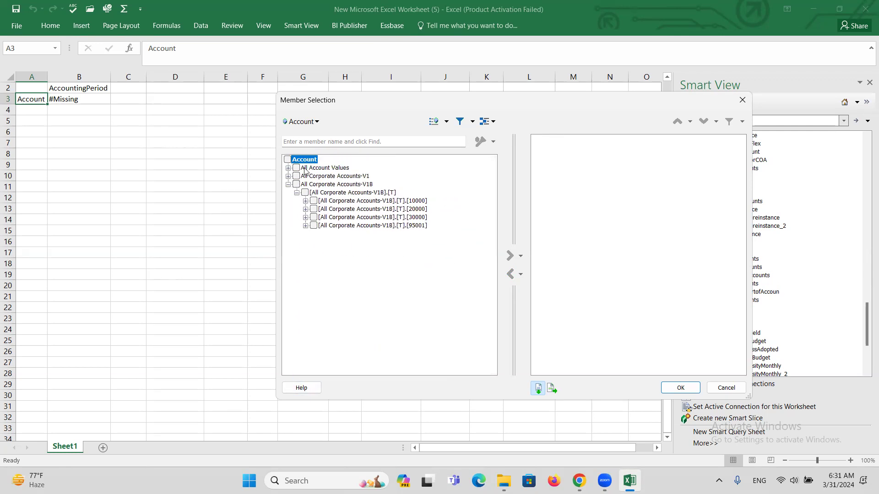
# Step: Explore the 95001 branch down through 95011 to 40000's detail accounts, then collapse it
pyautogui.click(306, 225)
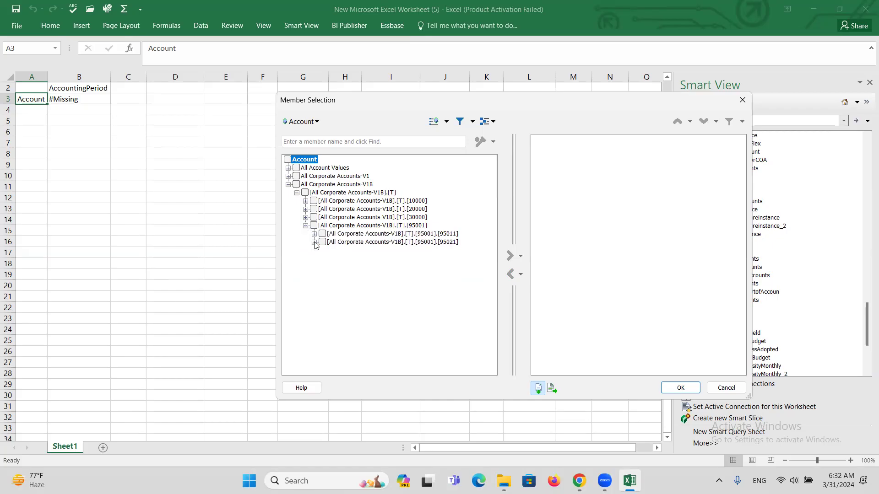
pyautogui.click(315, 234)
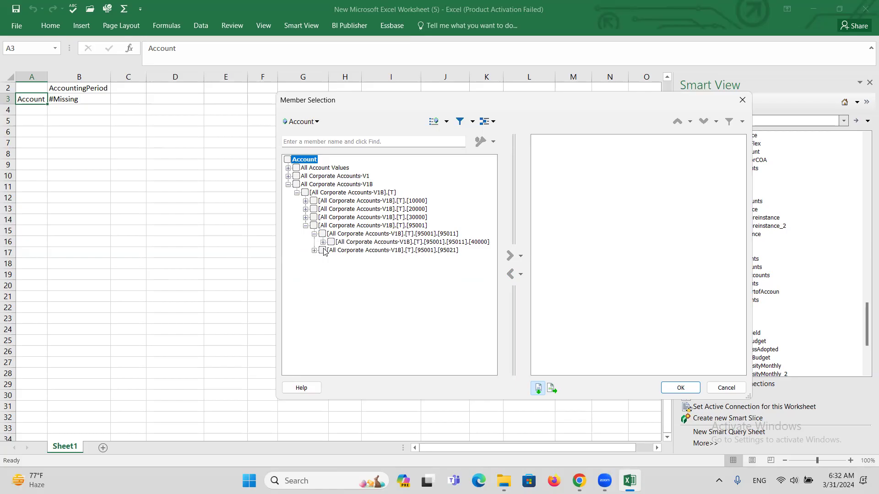
pyautogui.click(322, 242)
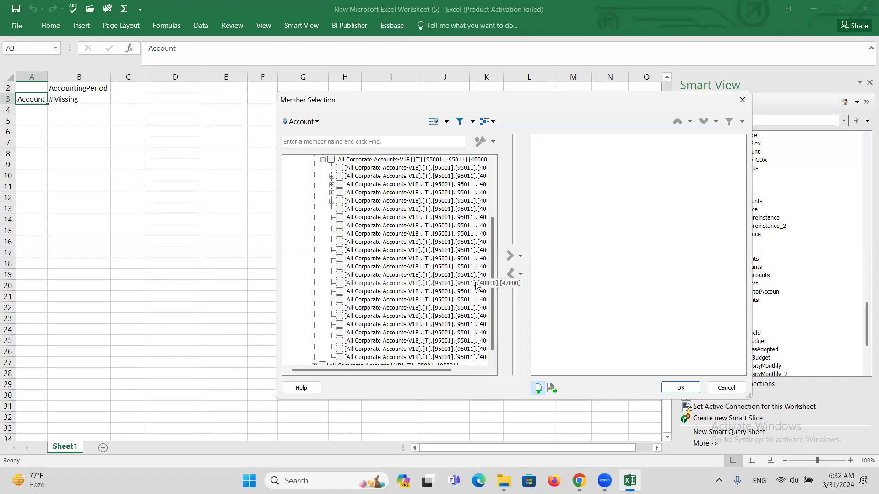
pyautogui.moveTo(492, 265); pyautogui.dragTo(494, 205)
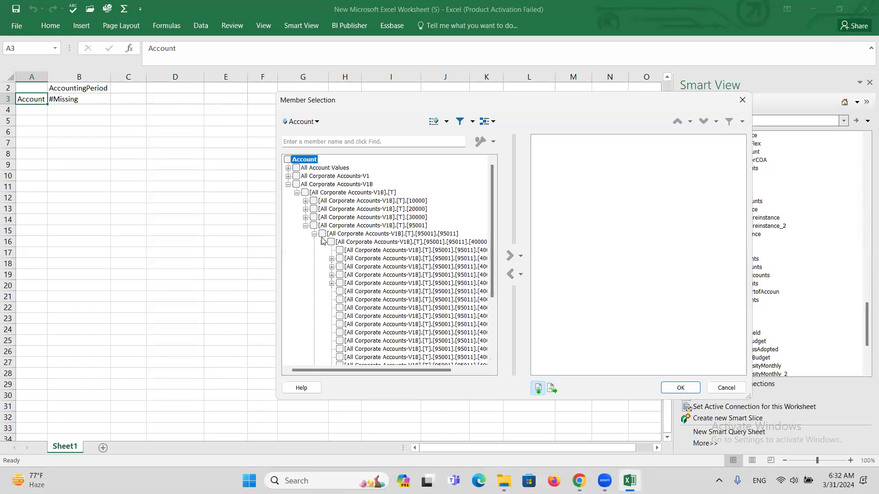
pyautogui.click(306, 226)
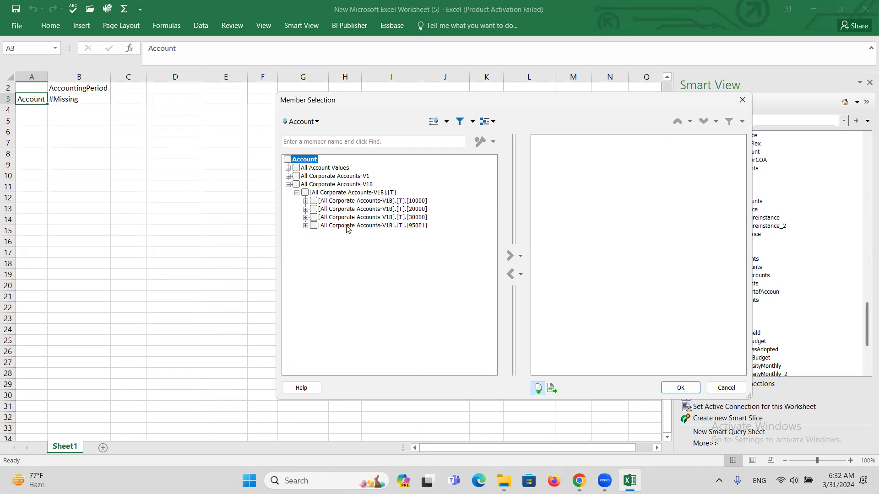
pyautogui.click(306, 225)
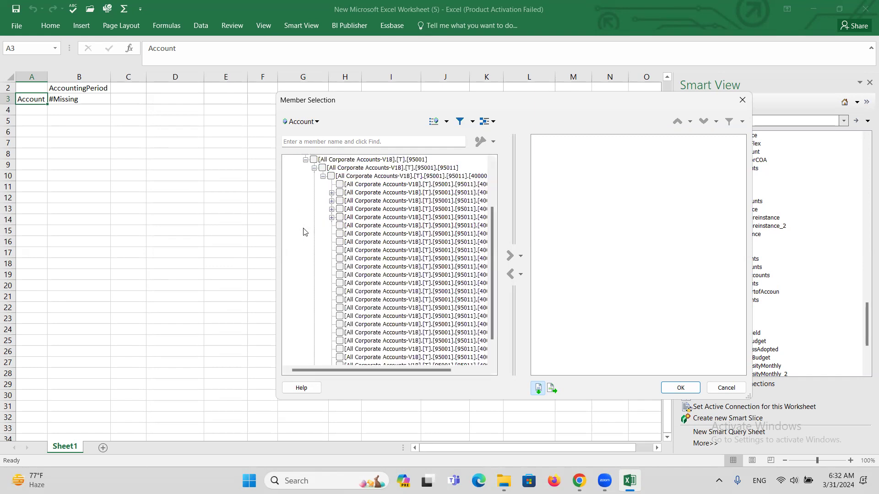
pyautogui.click(315, 168)
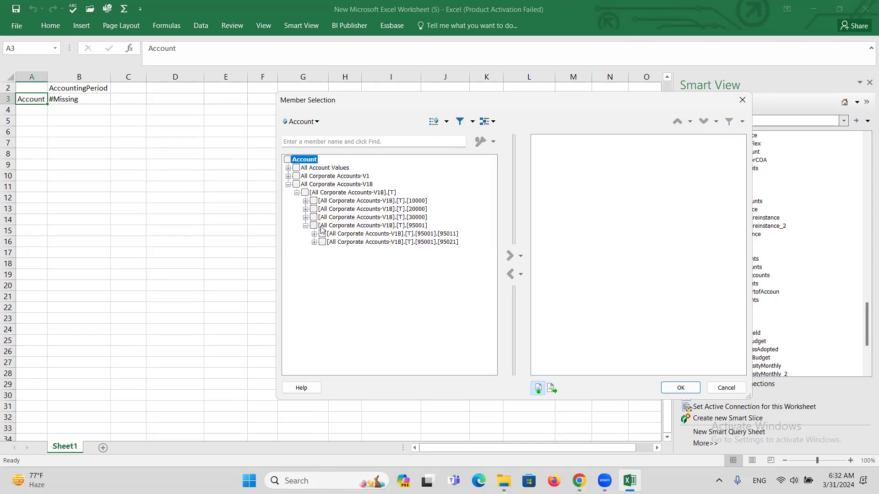
pyautogui.click(305, 225)
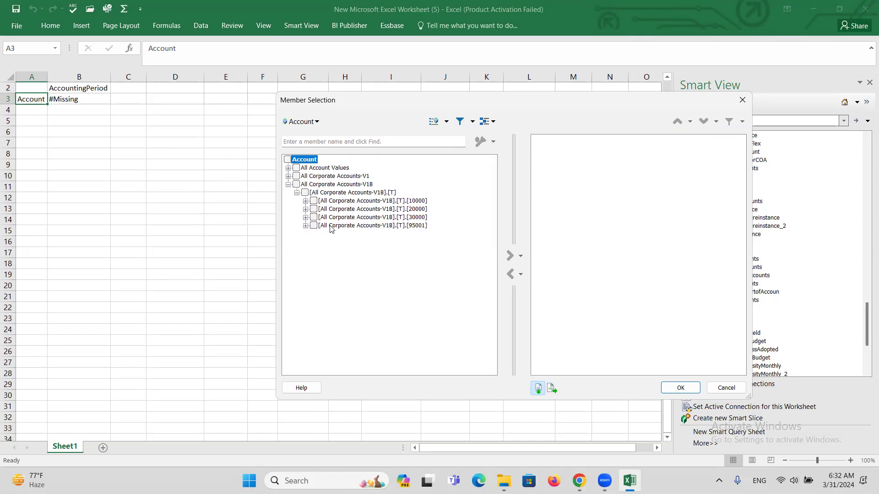
# Step: Add [All Corporate Accounts-V1B].[T].[95001] as the Account member and confirm it on the sheet
pyautogui.click(314, 226)
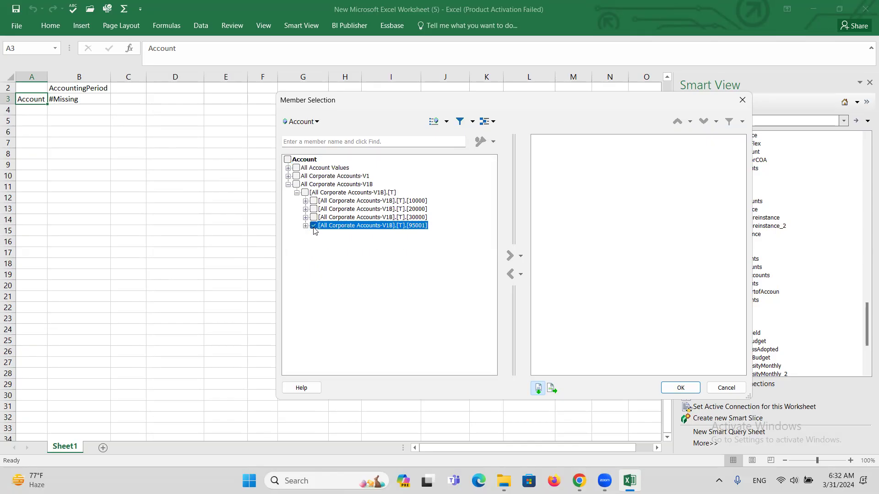
pyautogui.click(510, 257)
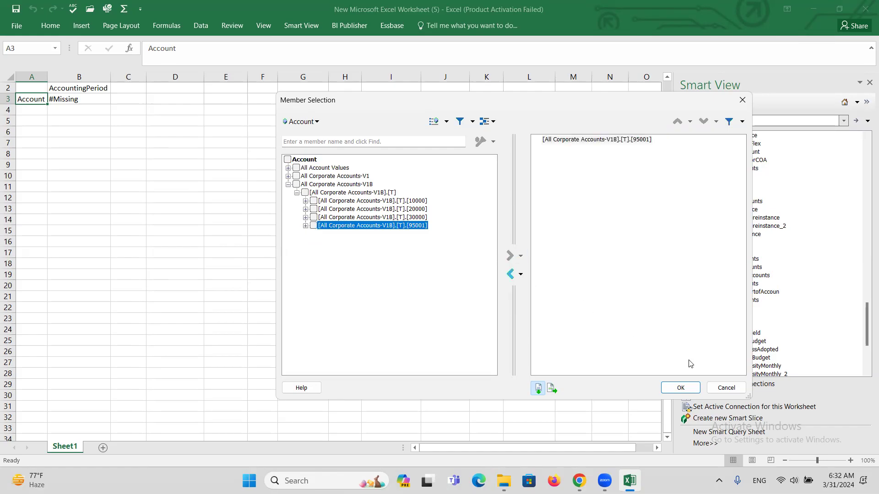
pyautogui.click(679, 389)
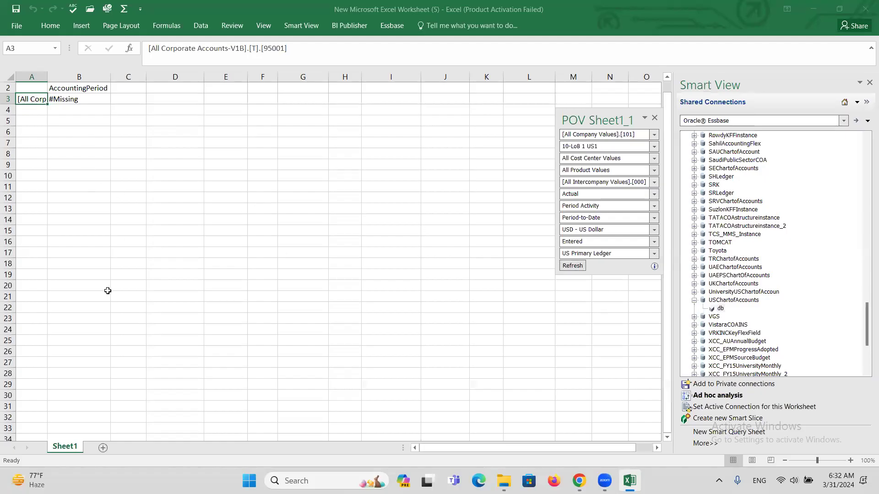
pyautogui.click(70, 87)
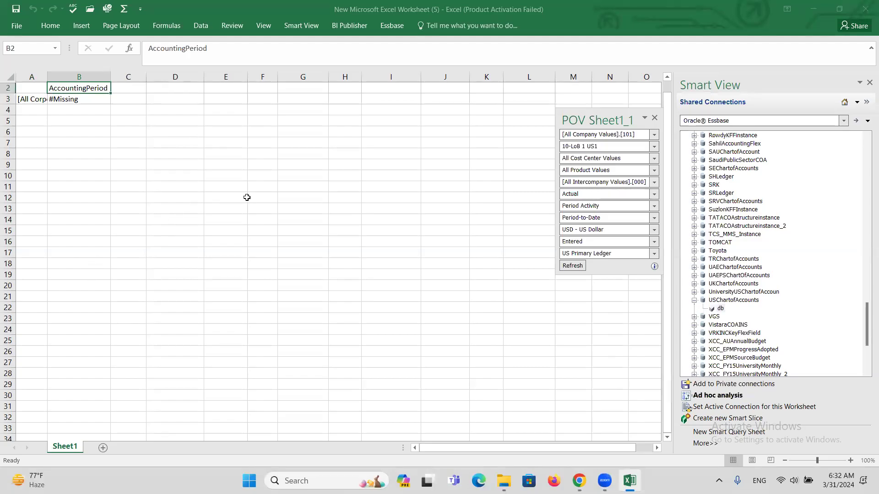
# Step: Choose 01-18 under 2018 > Qtr1-18 as the AccountingPeriod member in Member Selection
pyautogui.click(389, 26)
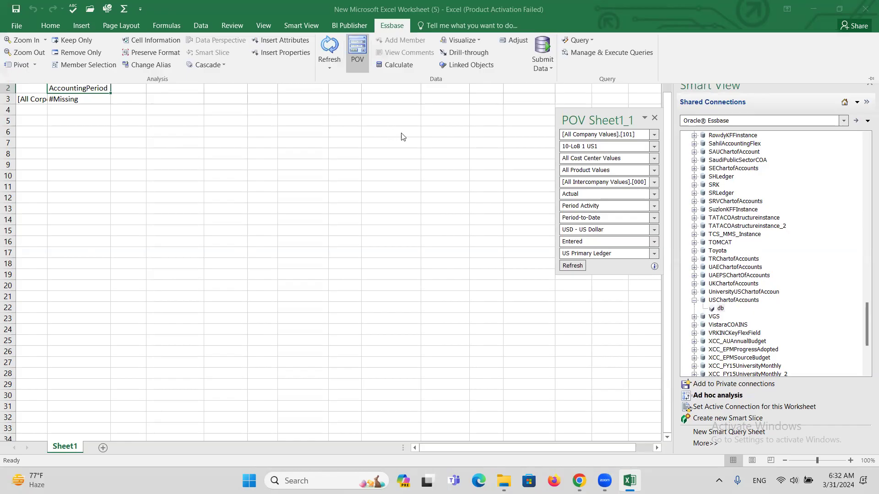
pyautogui.click(79, 65)
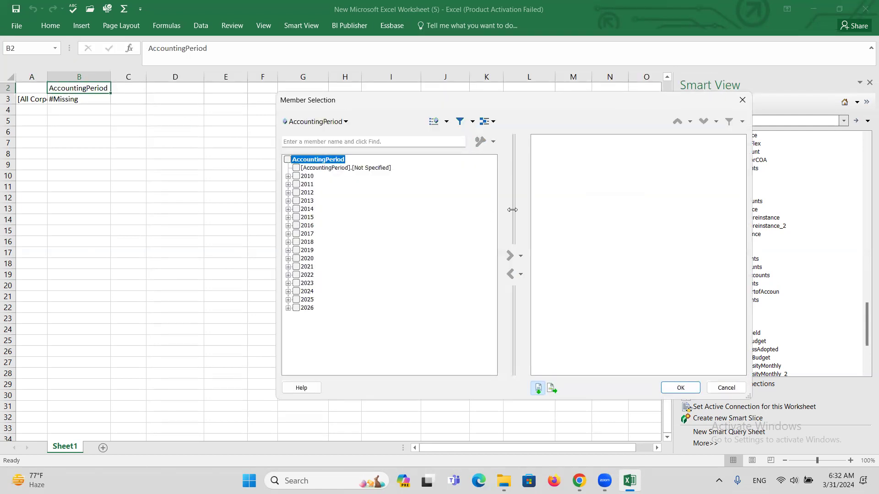
pyautogui.click(287, 249)
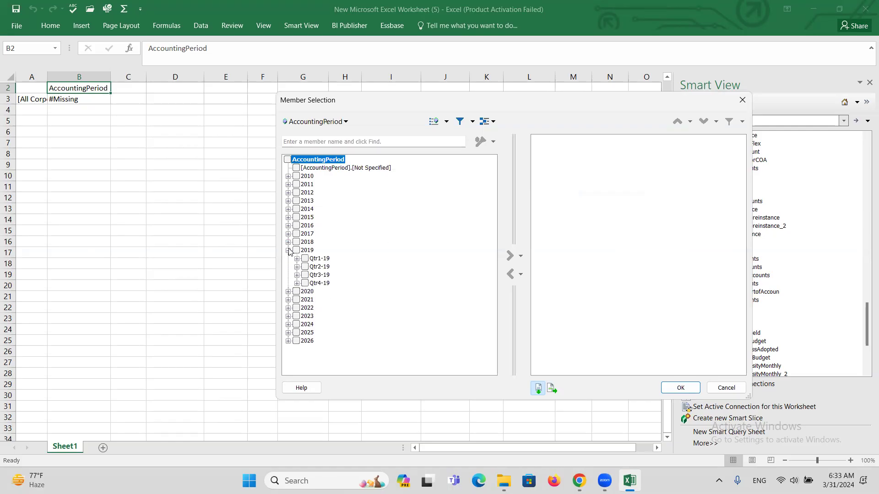
pyautogui.click(288, 250)
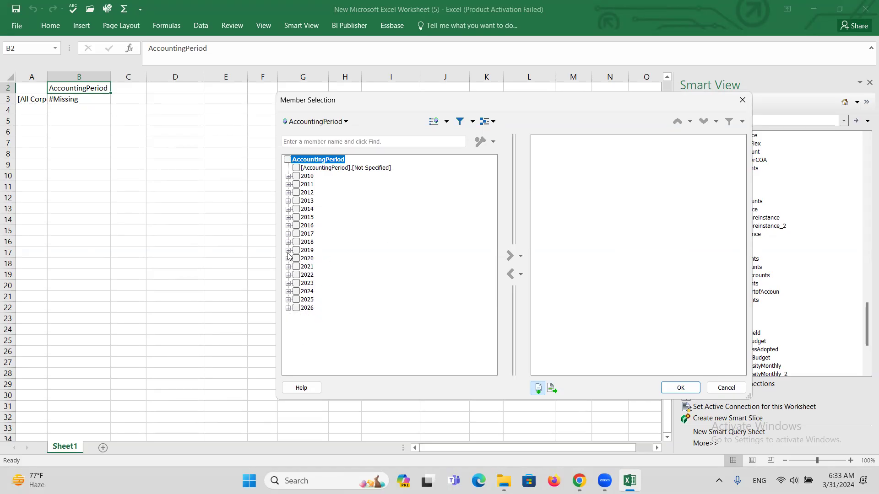
pyautogui.click(288, 242)
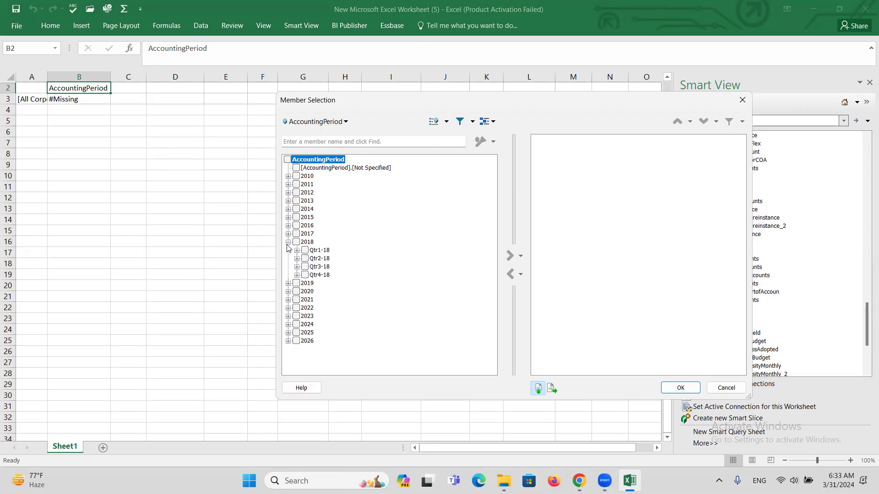
pyautogui.click(297, 251)
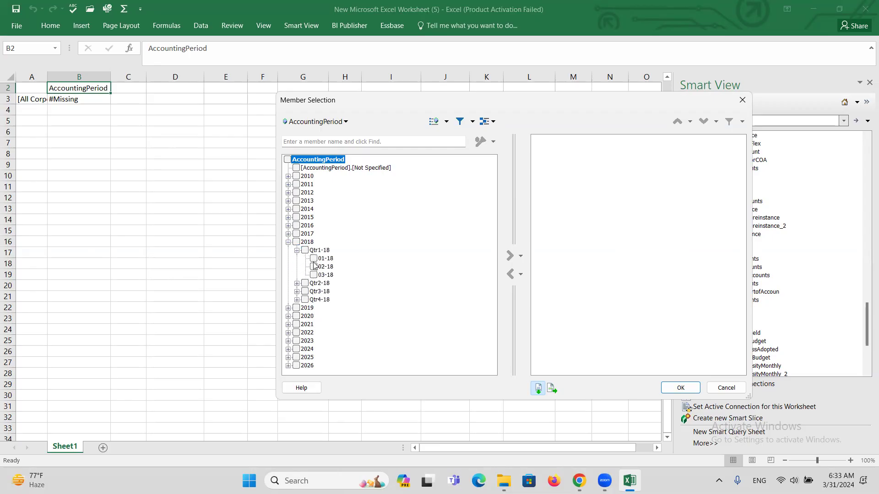
pyautogui.click(314, 259)
pyautogui.click(510, 256)
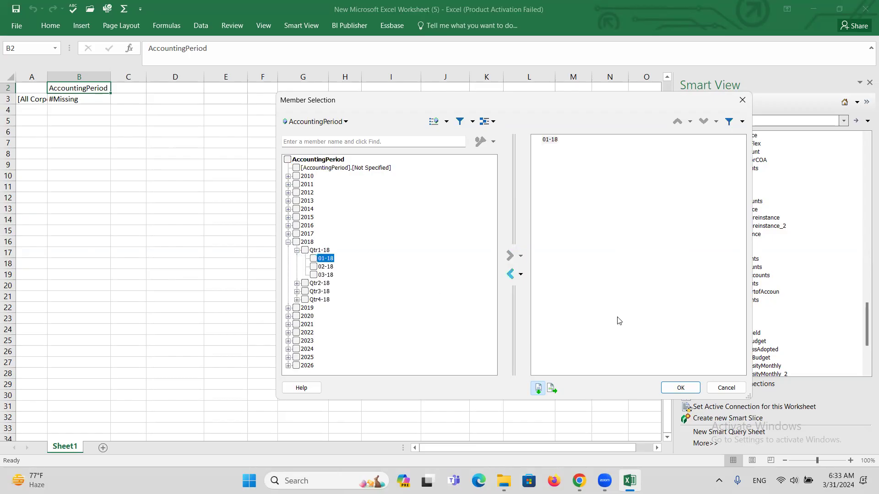
pyautogui.click(683, 387)
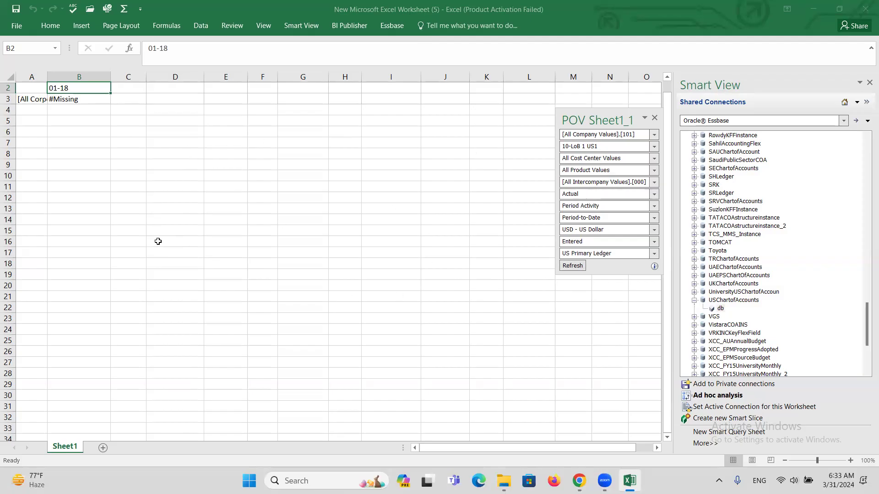
# Step: Refresh the POV panel to retrieve -3019454.09 for account 95001 in 01-18
pyautogui.click(578, 269)
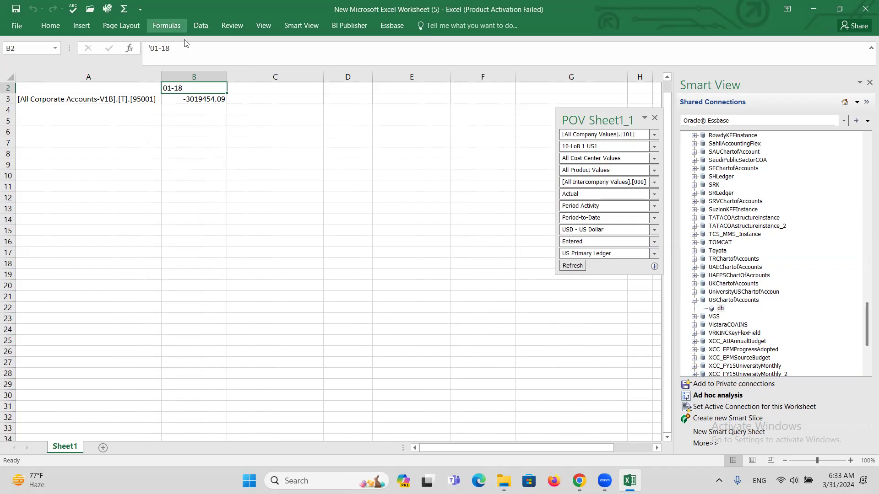
pyautogui.click(68, 101)
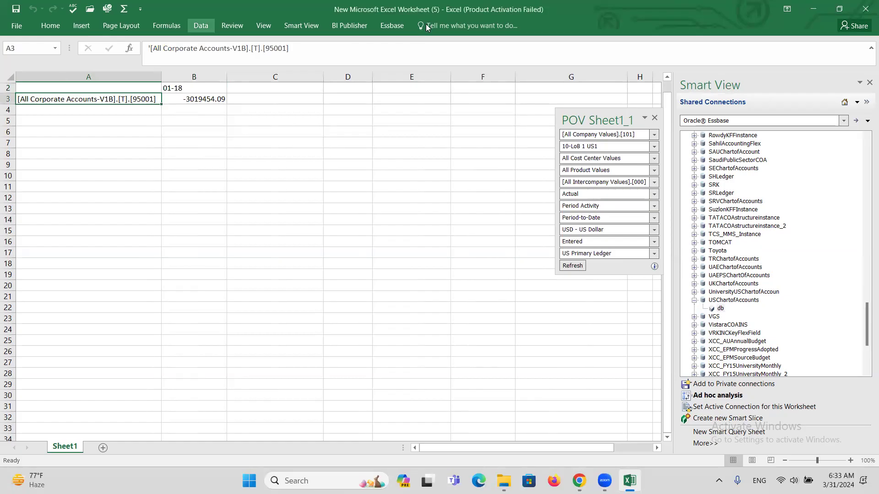
# Step: Remove 95001 from the Account row's chosen members in Member Selection
pyautogui.click(390, 28)
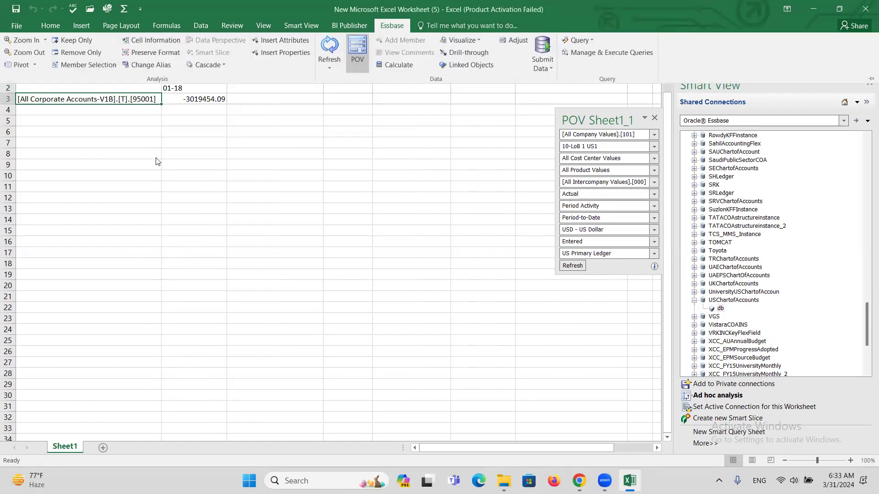
pyautogui.click(95, 64)
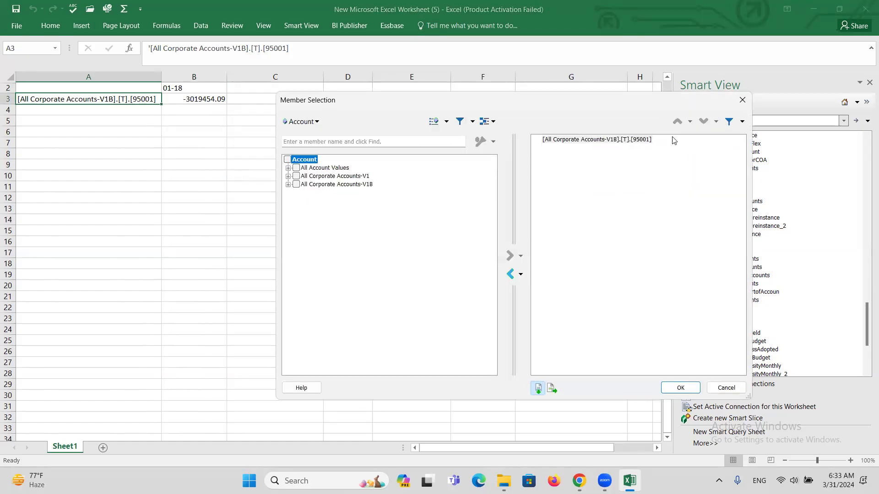
pyautogui.click(597, 145)
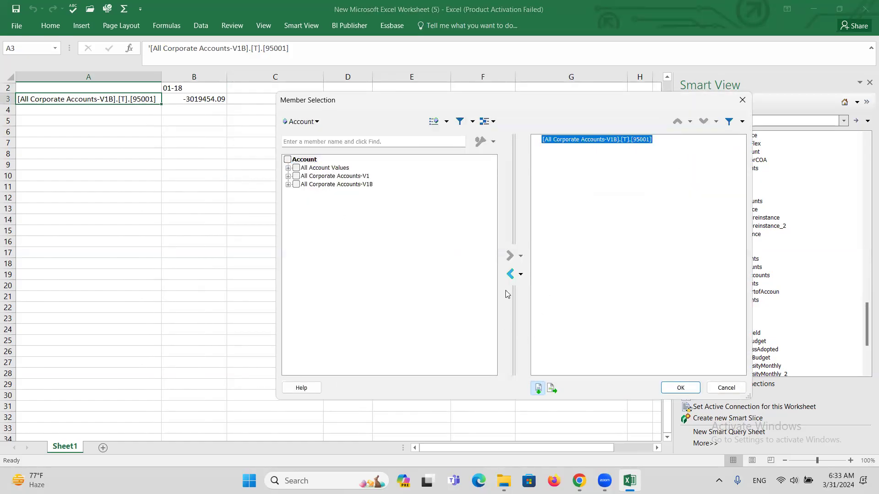
pyautogui.click(510, 273)
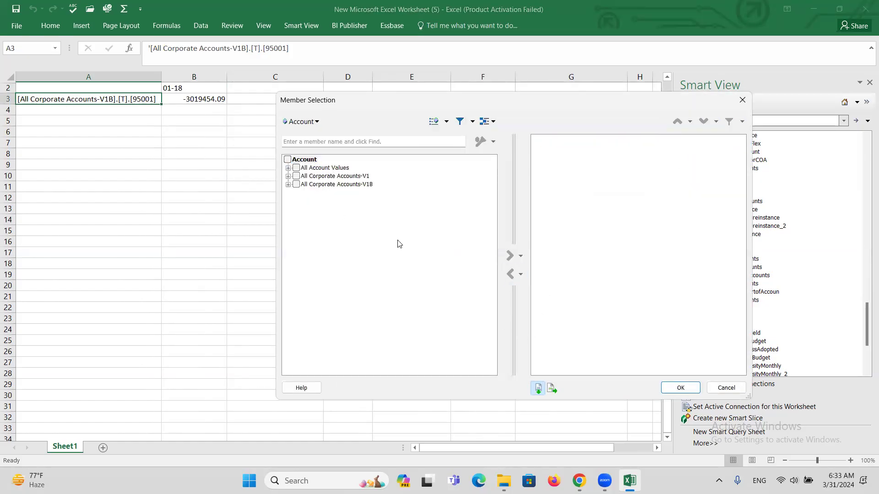
# Step: Set the row account to [All Corporate Accounts-V1B].[T].[20000] and refresh the grid
pyautogui.click(288, 184)
pyautogui.click(297, 193)
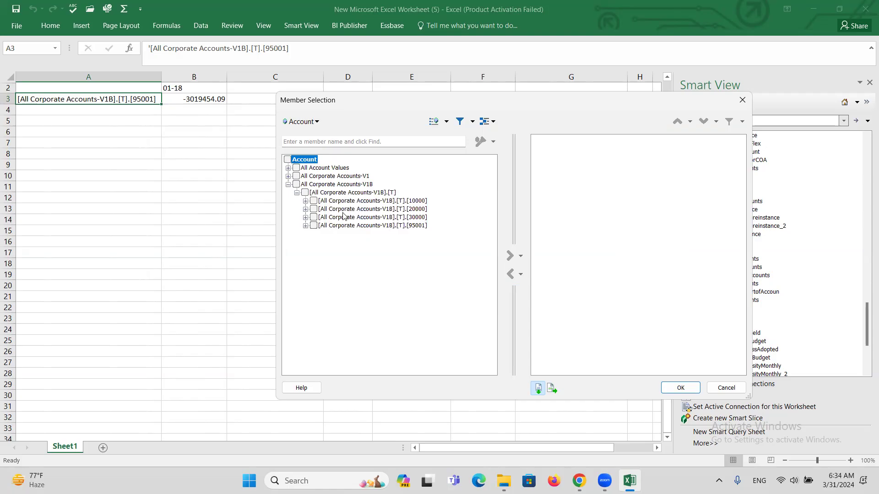
pyautogui.click(313, 209)
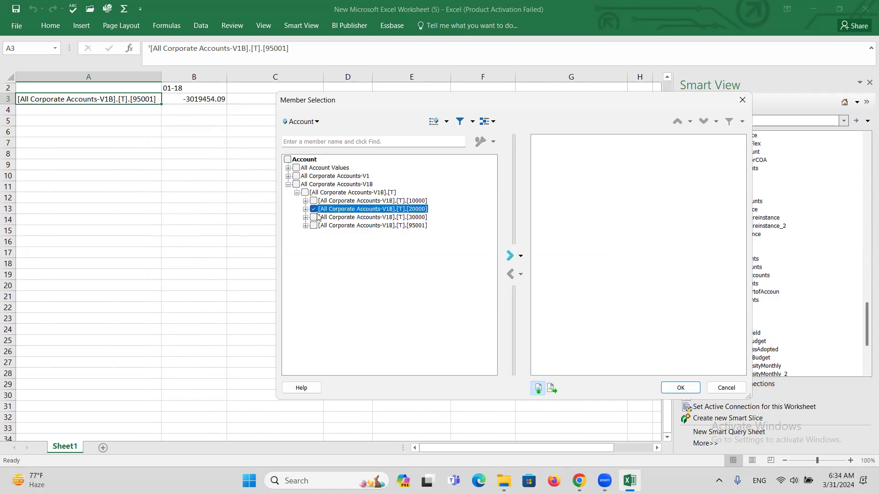
pyautogui.click(509, 257)
pyautogui.click(681, 388)
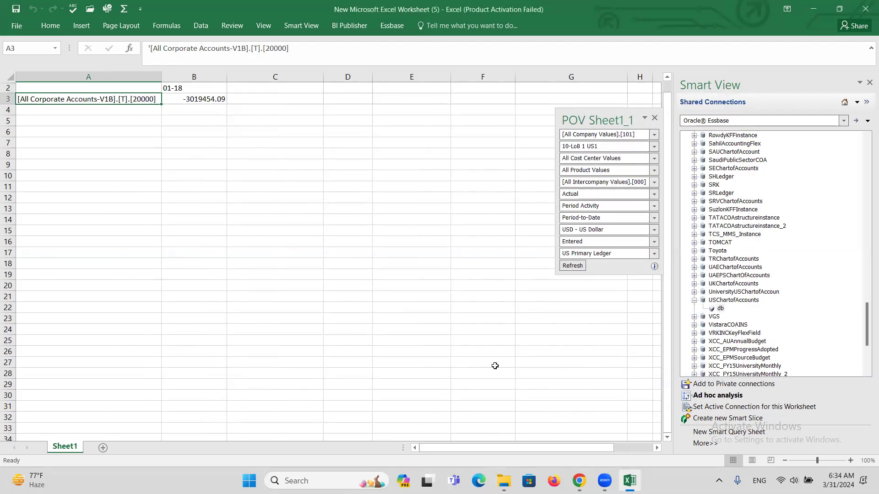
pyautogui.click(574, 268)
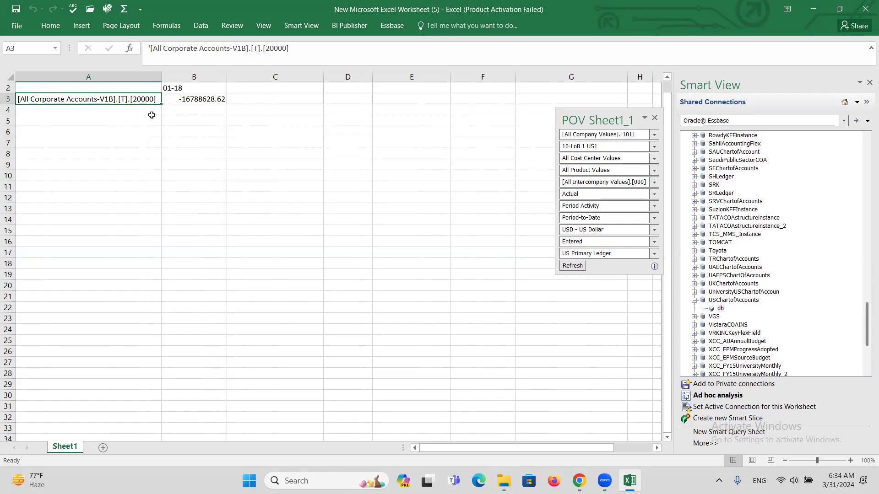
# Step: Zoom into account 20000's child accounts, then into 23000's sub-accounts, and select 23510
pyautogui.doubleClick(120, 99)
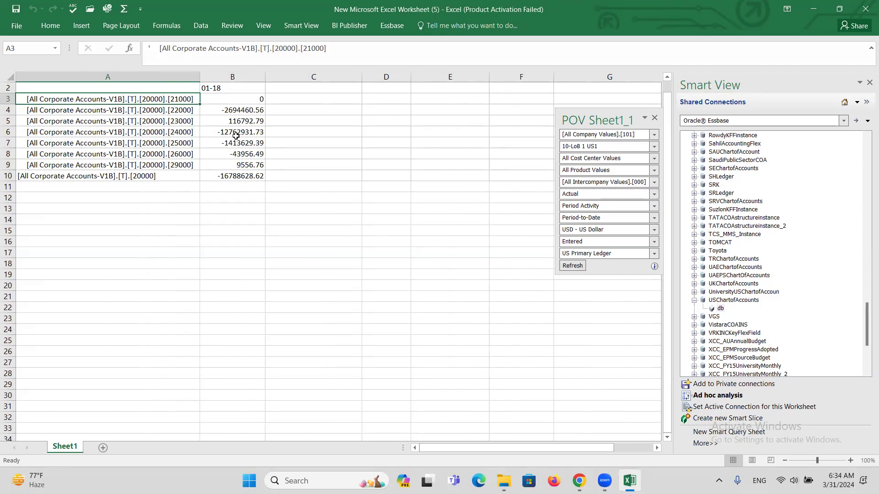
pyautogui.doubleClick(67, 120)
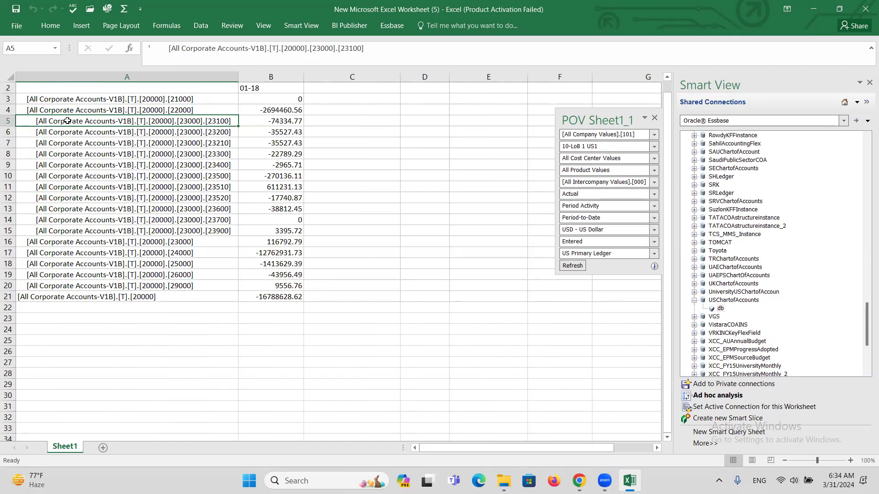
pyautogui.click(52, 187)
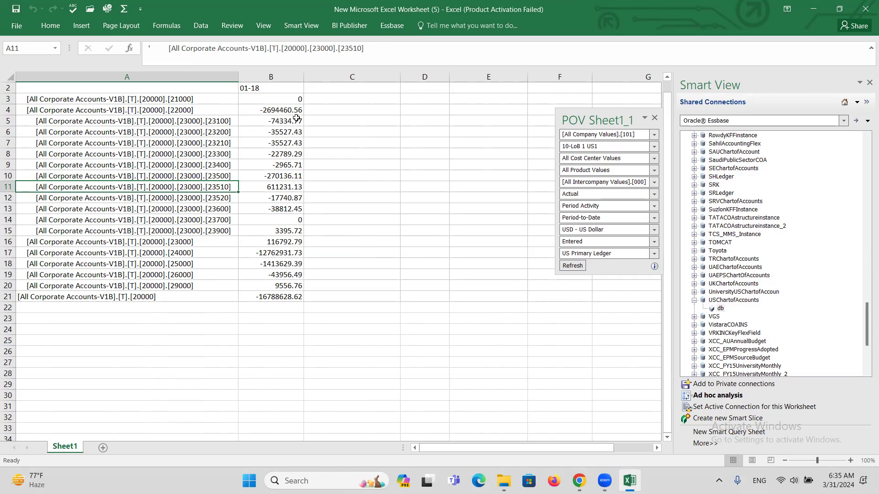
pyautogui.click(313, 26)
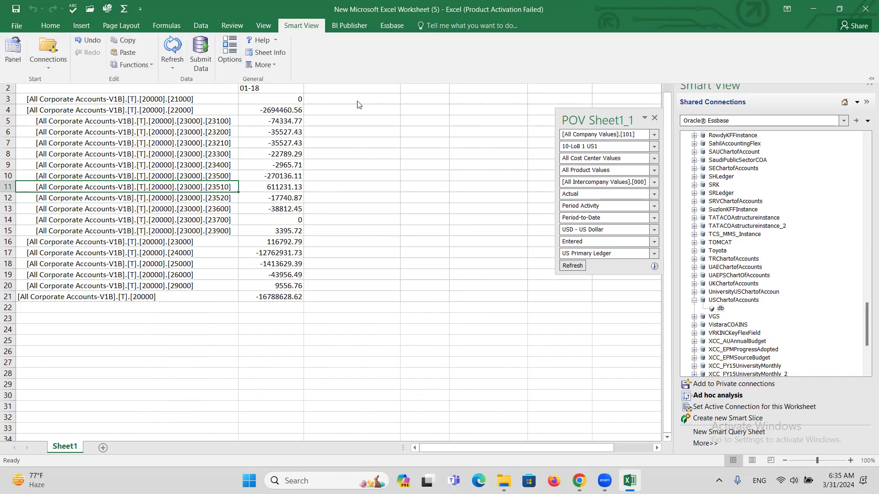
pyautogui.click(225, 48)
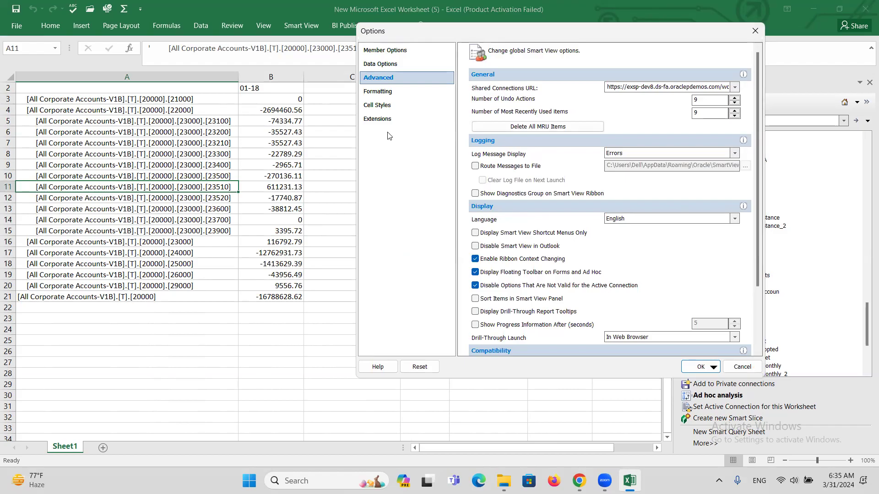
pyautogui.click(375, 92)
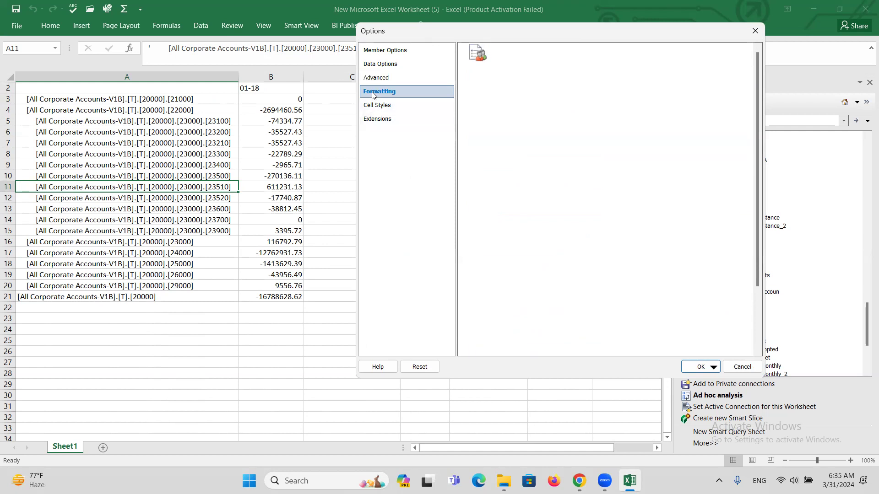
pyautogui.click(384, 64)
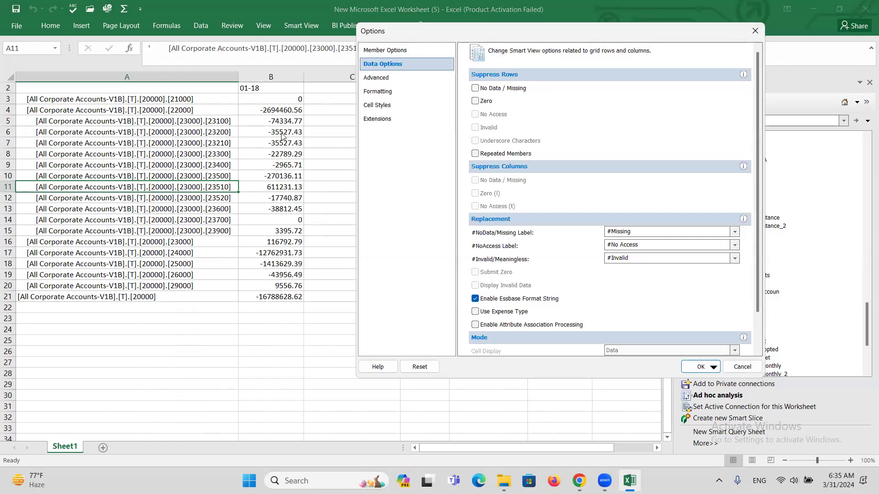
pyautogui.click(755, 33)
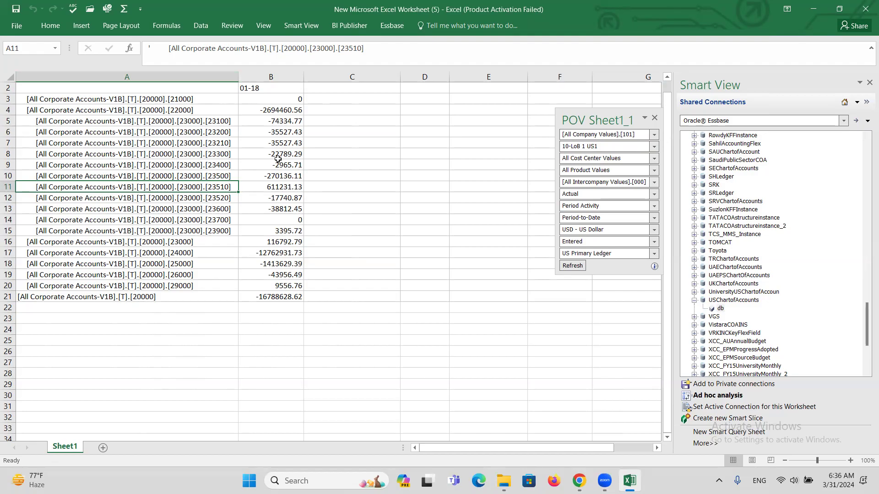
# Step: Close Excel without saving and reopen New Microsoft Excel Worksheet (5) with Smart View showing
pyautogui.click(865, 11)
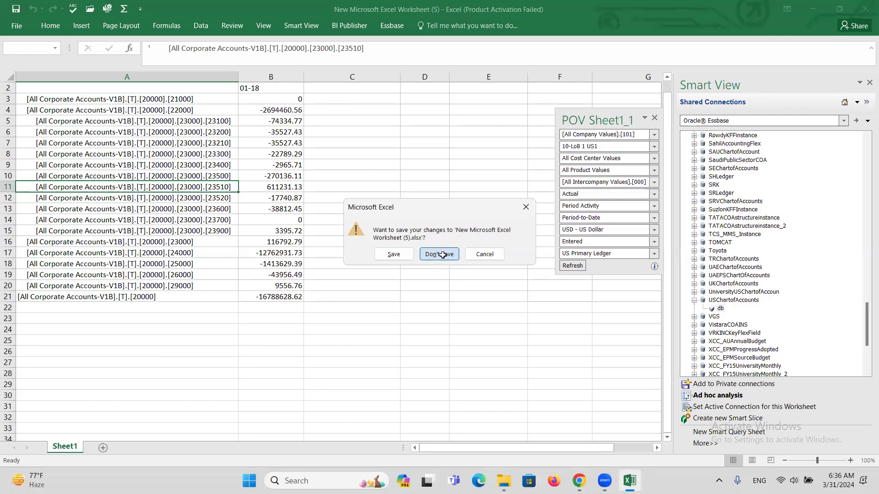
pyautogui.click(448, 255)
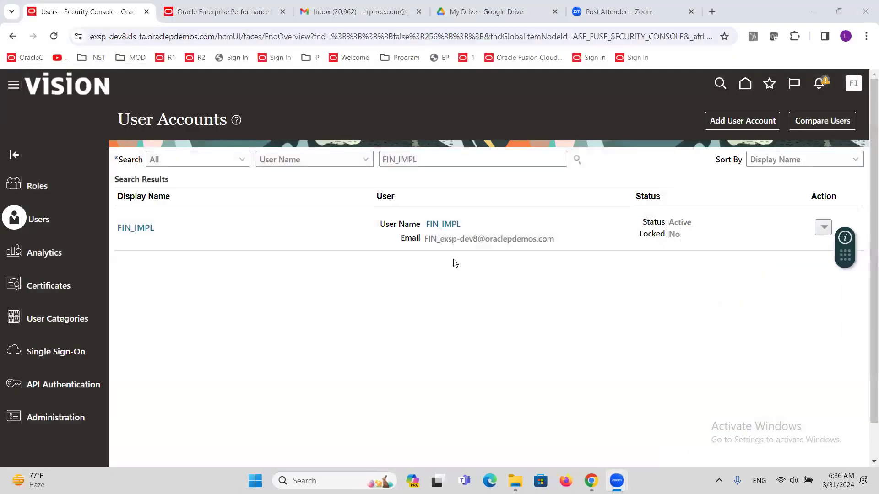
pyautogui.press('super+d')
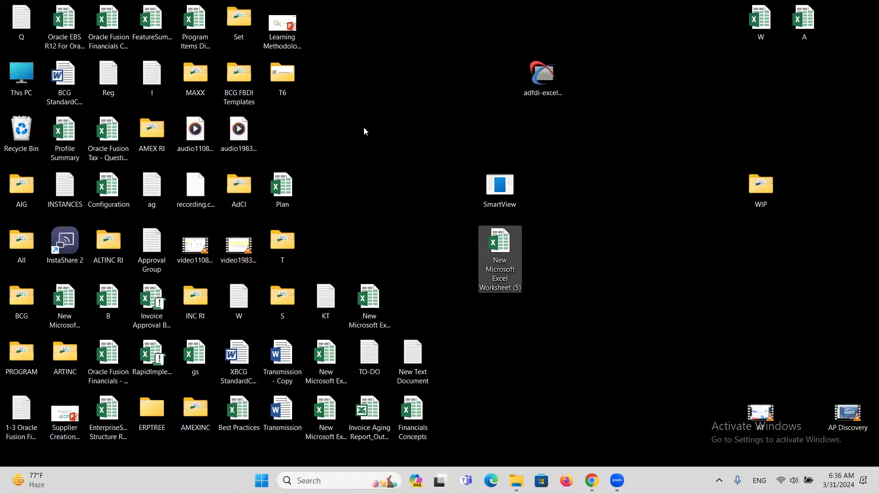
pyautogui.doubleClick(504, 240)
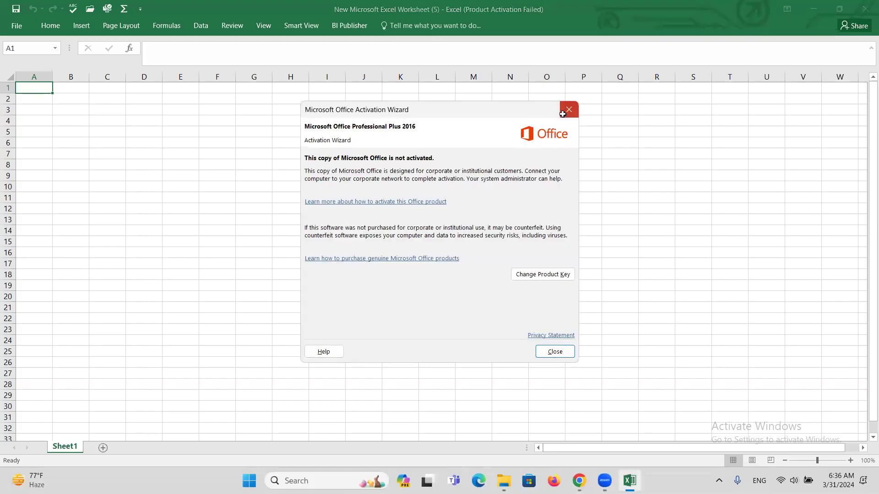
pyautogui.click(569, 110)
pyautogui.click(296, 28)
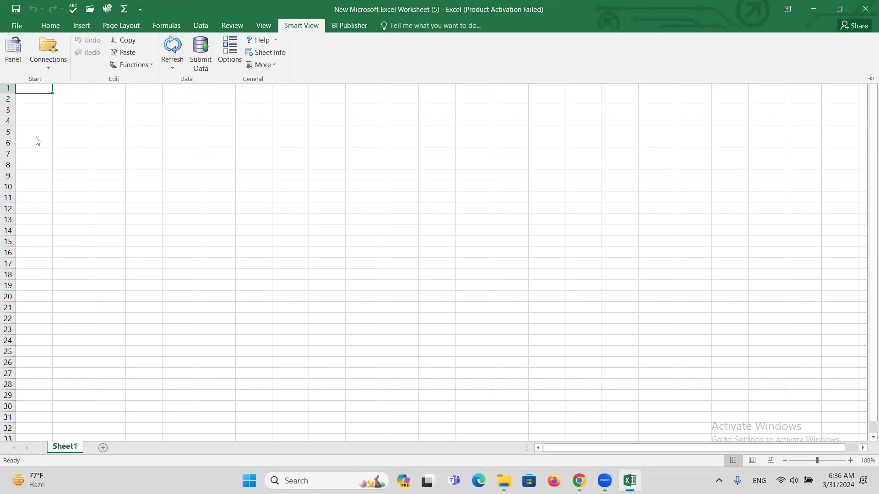
# Step: Connect Smart View to Oracle Hyperion Financial Reporting, Fusion Edition and expand Shared Folders > Custom
pyautogui.click(13, 49)
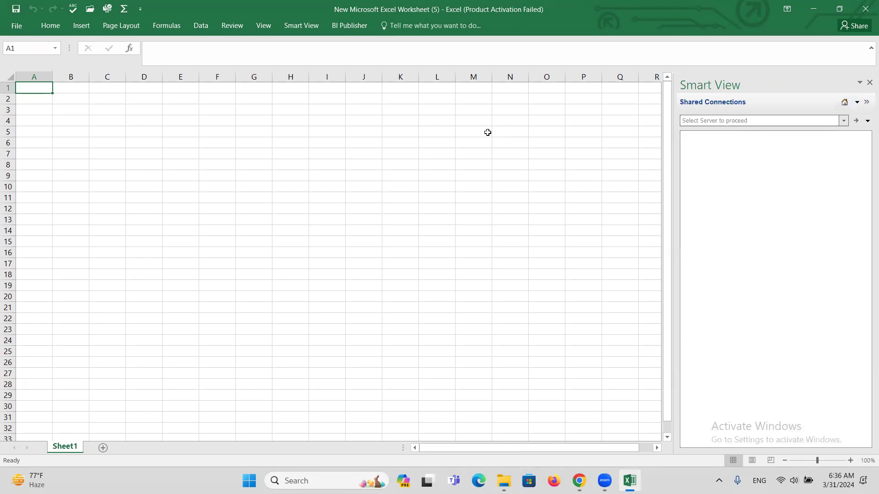
pyautogui.click(845, 120)
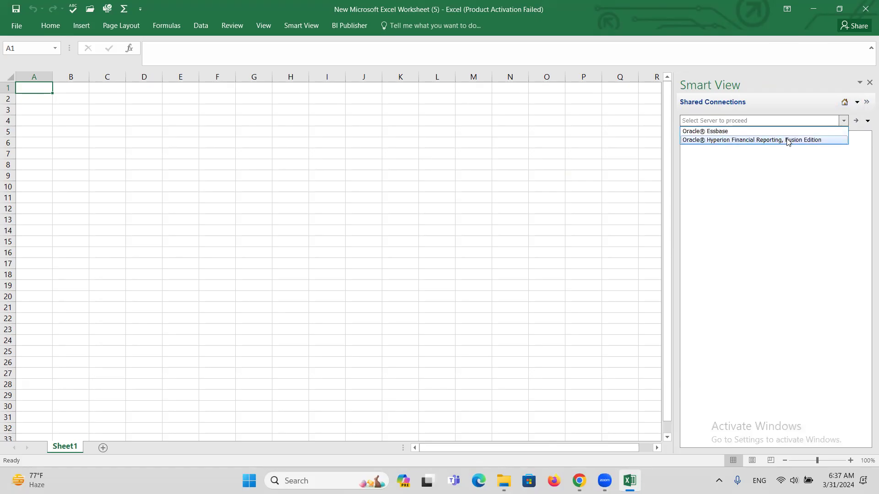
pyautogui.click(763, 140)
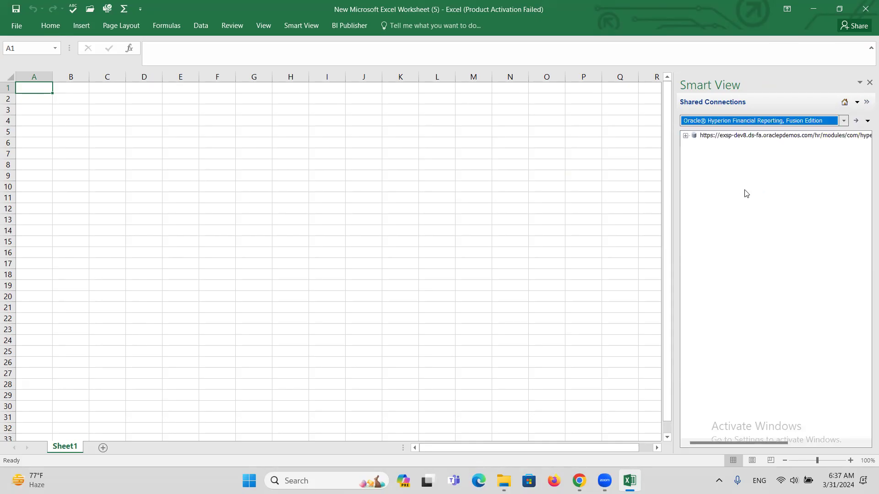
pyautogui.click(684, 136)
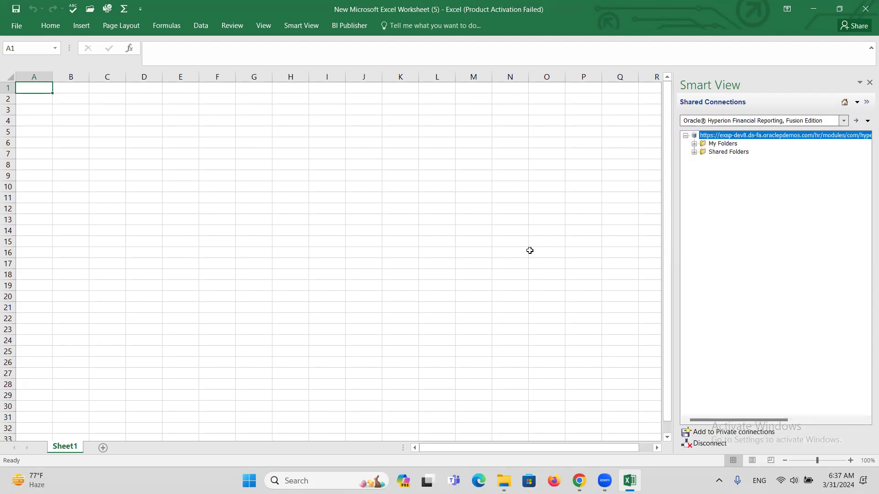
pyautogui.click(694, 152)
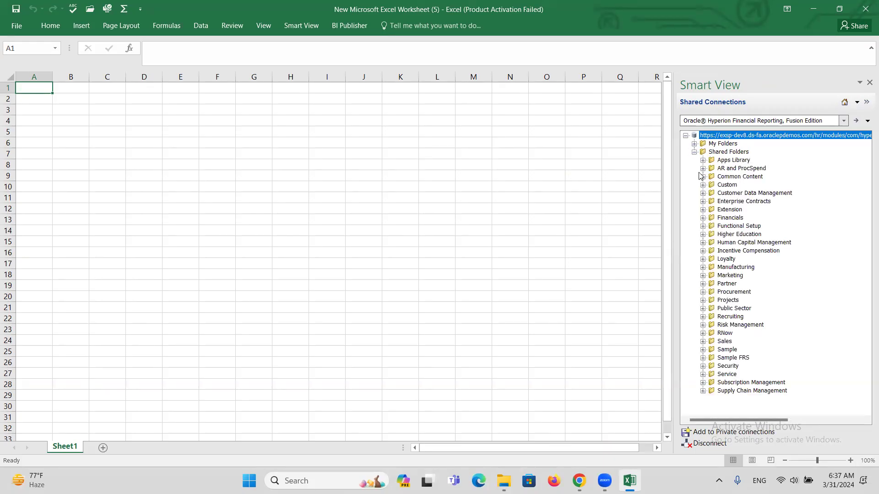
pyautogui.click(704, 185)
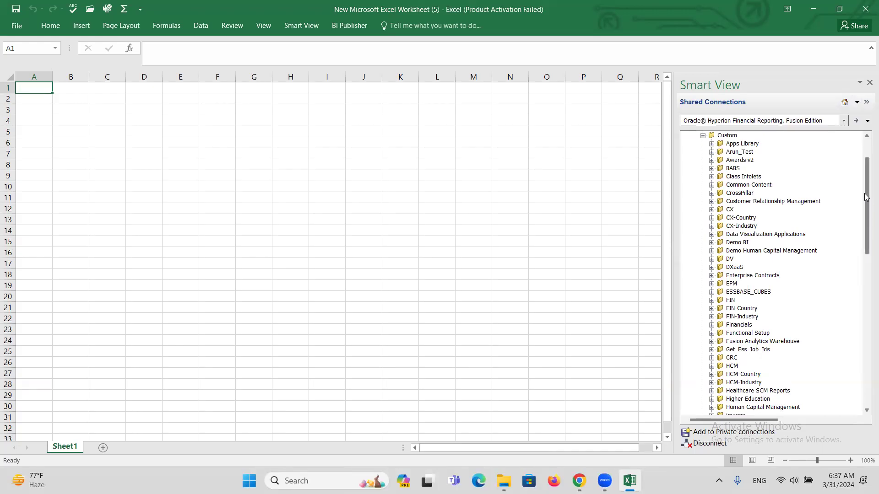
# Step: Scroll the Smart View folder tree to bring the Financials subfolders into view
pyautogui.moveTo(865, 185); pyautogui.dragTo(845, 233)
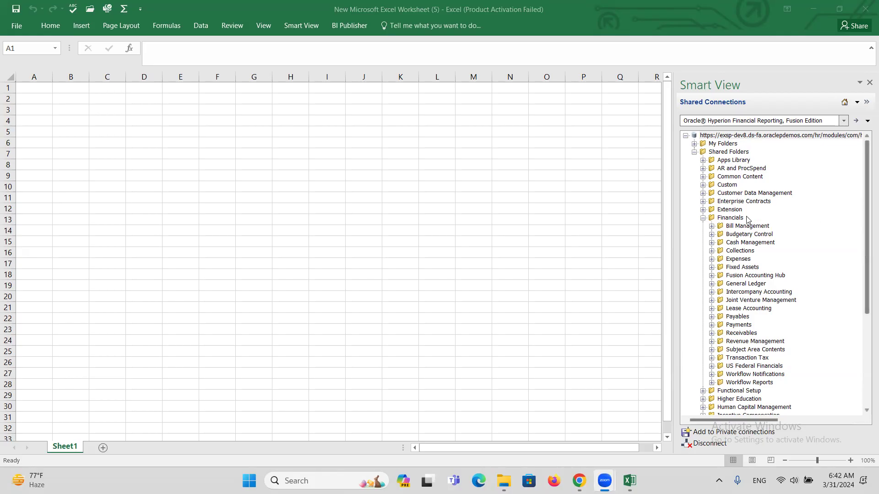
# Step: Expand General Ledger > Trial Balances > Report Components under Financials, then collapse Financials
pyautogui.scroll(-1, 866, 213)
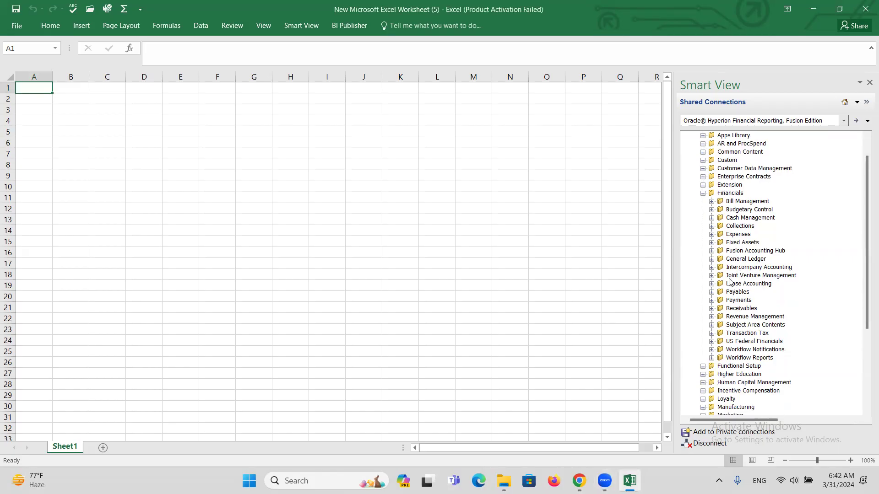
pyautogui.click(711, 260)
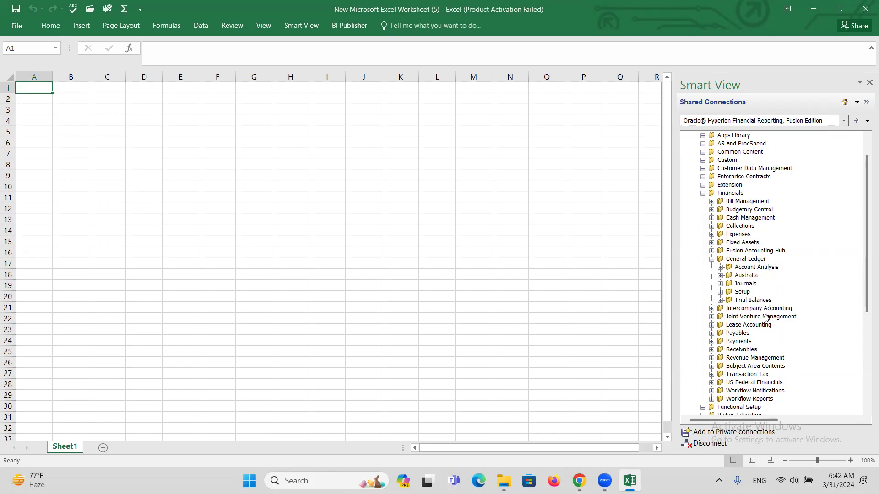
pyautogui.click(721, 300)
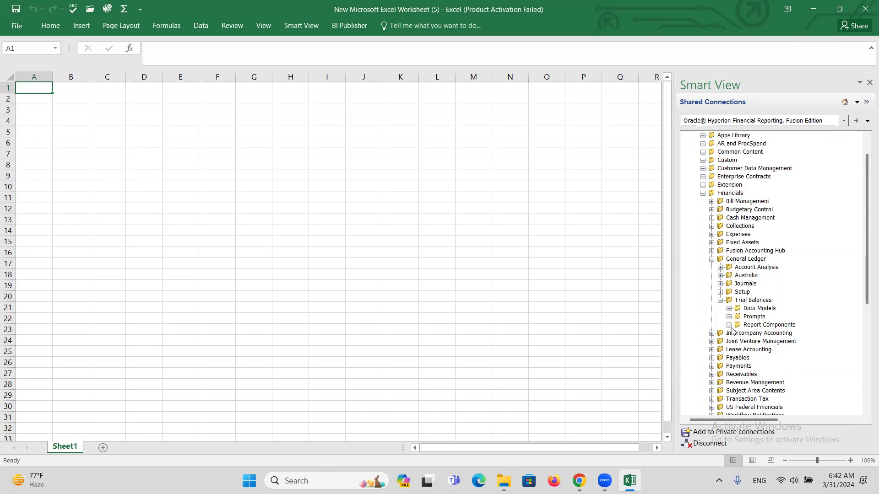
pyautogui.click(731, 325)
pyautogui.click(703, 193)
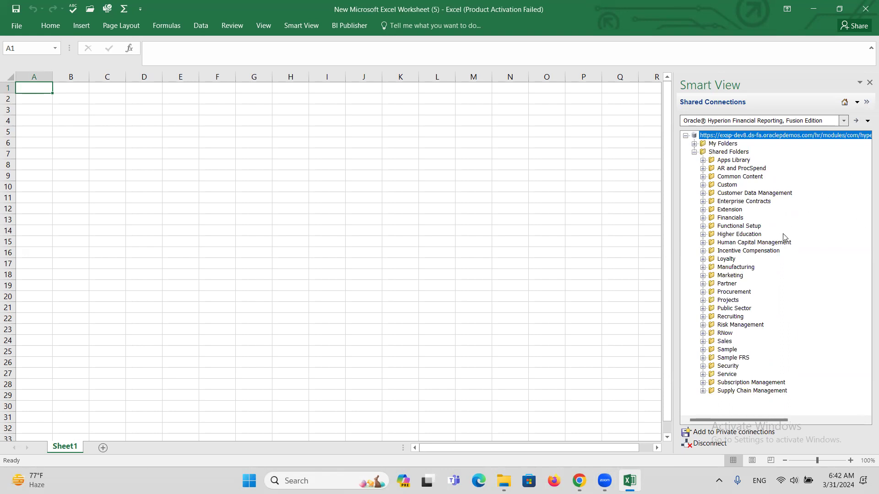
# Step: Check the Security Console in Chrome, then return to the empty Excel worksheet
pyautogui.hscroll(2, 740, 277)
pyautogui.hscroll(-2, 741, 277)
pyautogui.click(441, 261)
pyautogui.moveTo(578, 480)
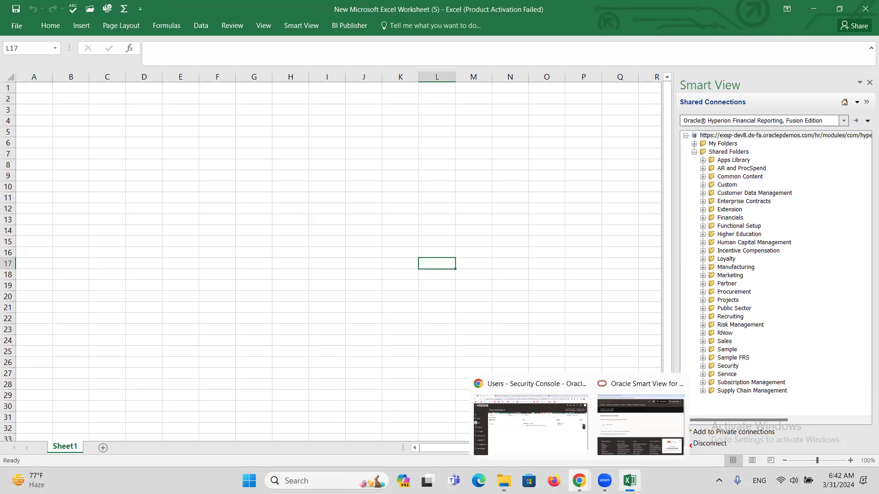
pyautogui.click(566, 458)
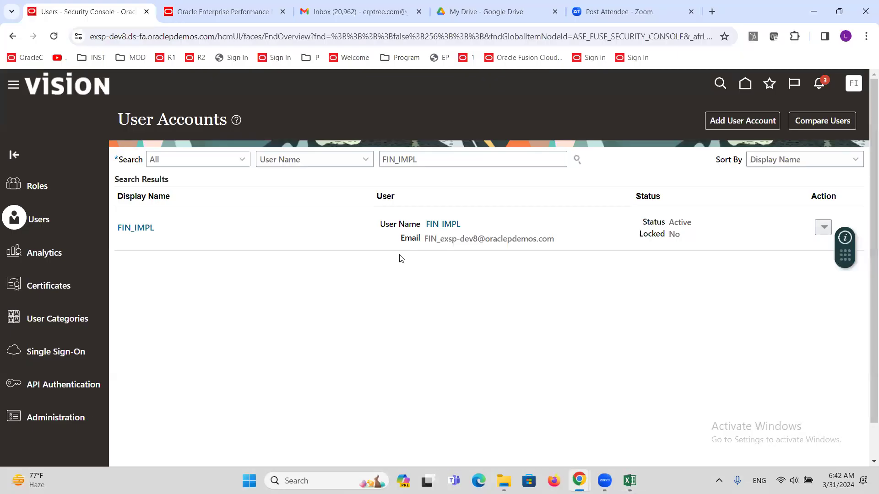
pyautogui.moveTo(630, 481)
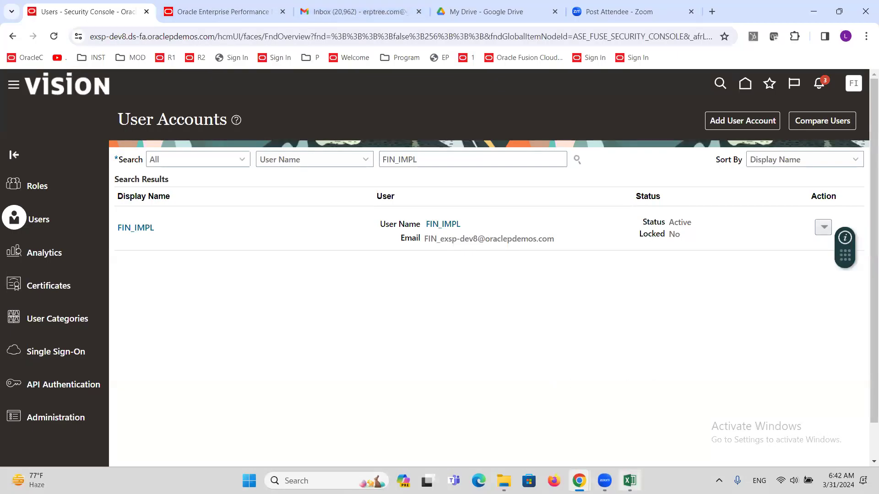
pyautogui.click(631, 453)
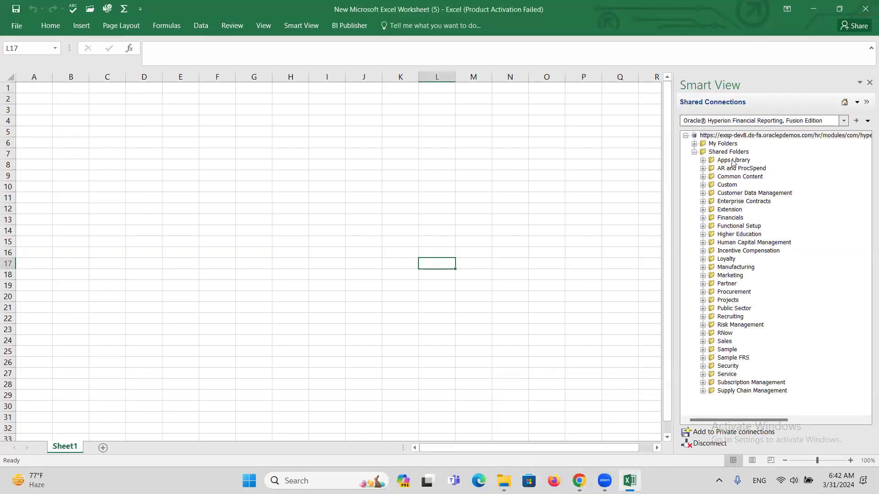
pyautogui.scroll(-4, 717, 298)
pyautogui.scroll(4, 717, 298)
# Step: Expand the Custom shared folder, scroll through its subfolders, and close Excel
pyautogui.click(703, 217)
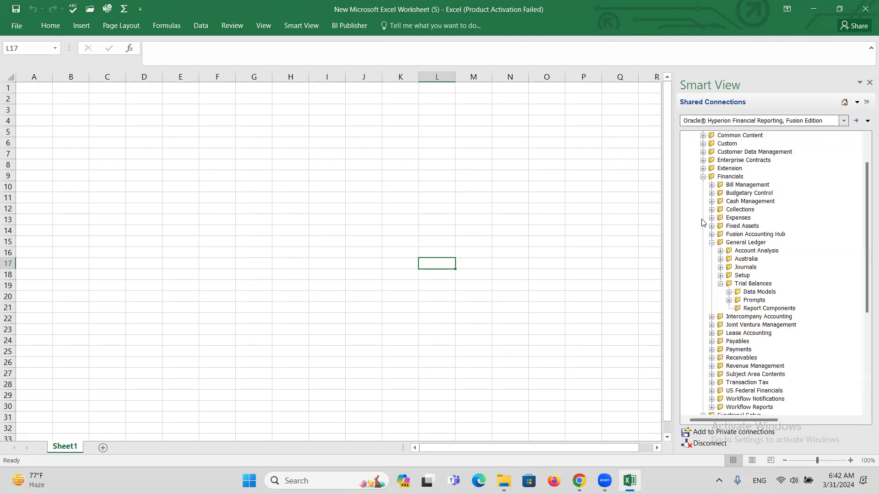
pyautogui.click(703, 178)
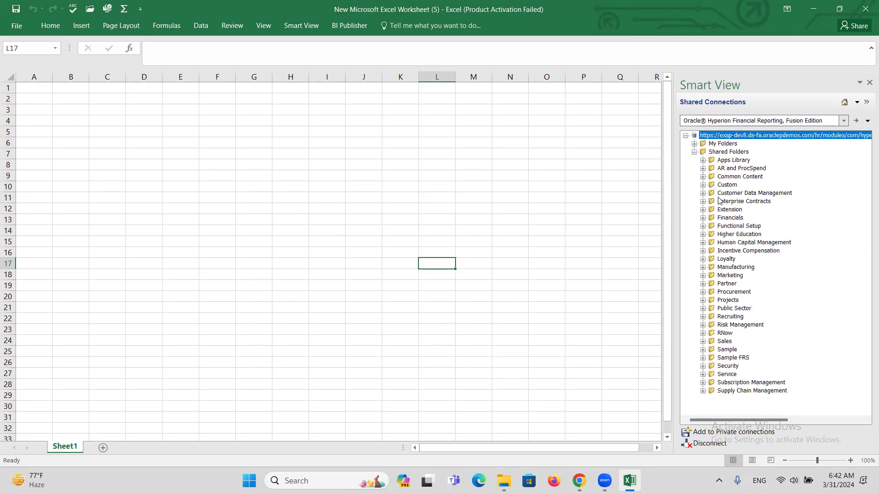
pyautogui.click(703, 186)
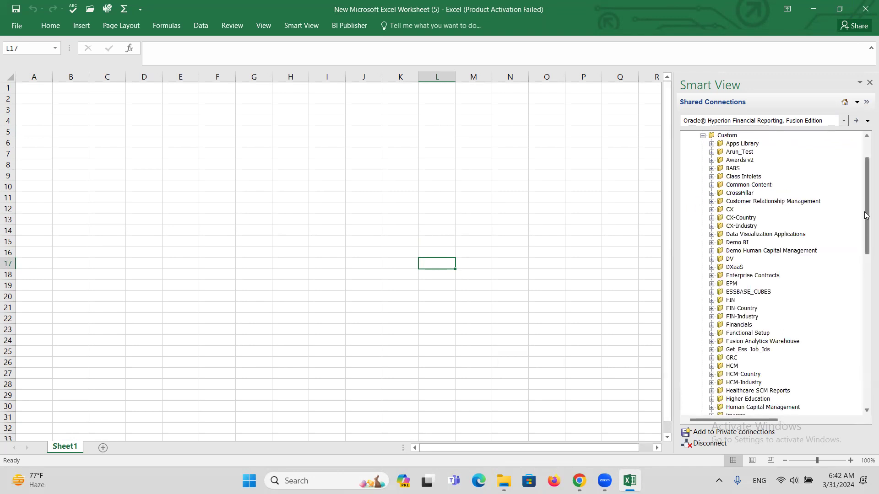
pyautogui.moveTo(865, 190); pyautogui.dragTo(865, 255)
pyautogui.moveTo(867, 264); pyautogui.dragTo(867, 344)
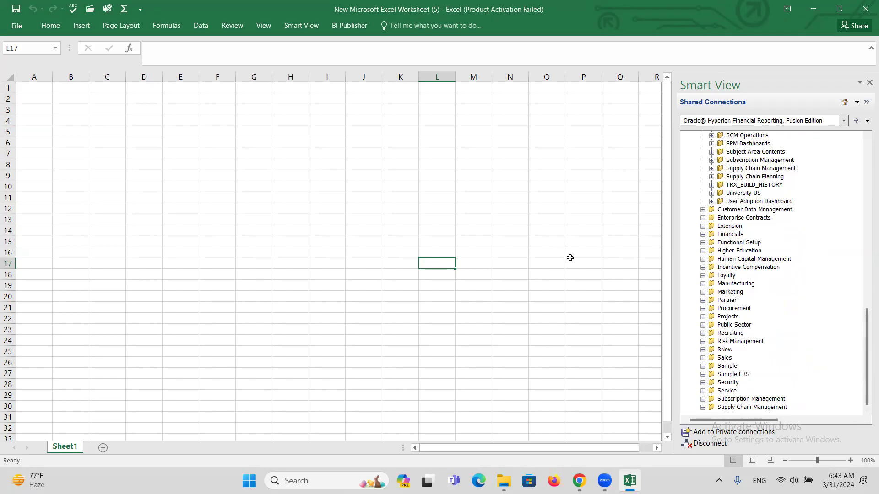
pyautogui.click(353, 219)
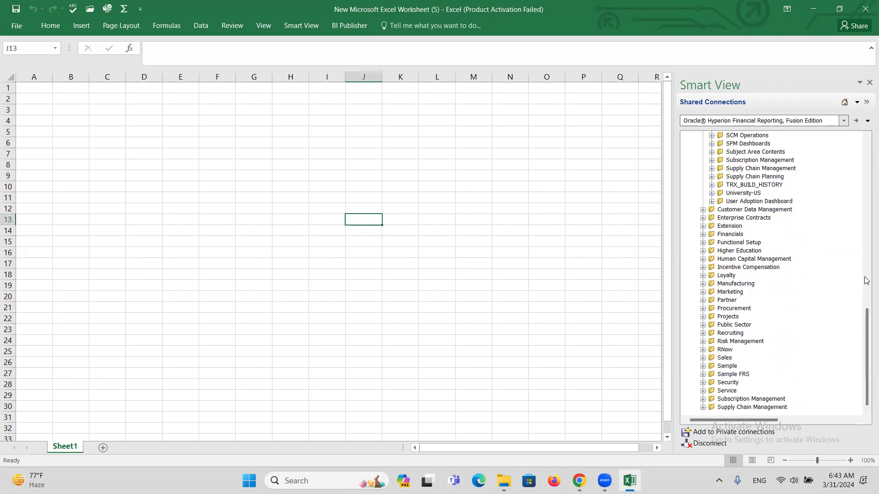
pyautogui.click(866, 10)
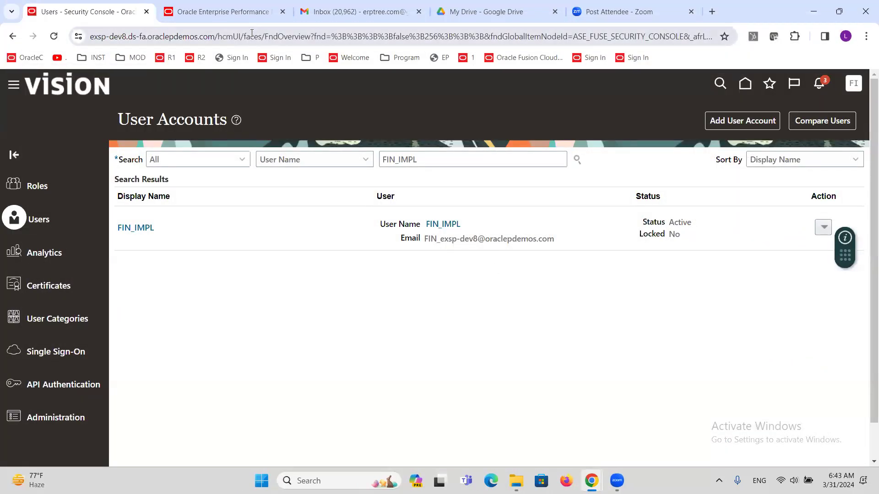
# Step: Load the R2 Fusion demo environment in a new tab and select its host name in the address bar
pyautogui.hotkey('ctrl', 't')
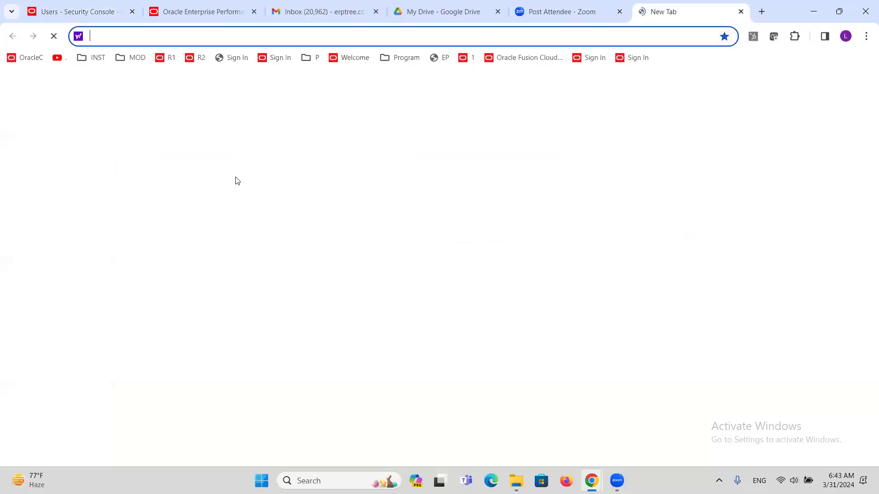
pyautogui.click(196, 58)
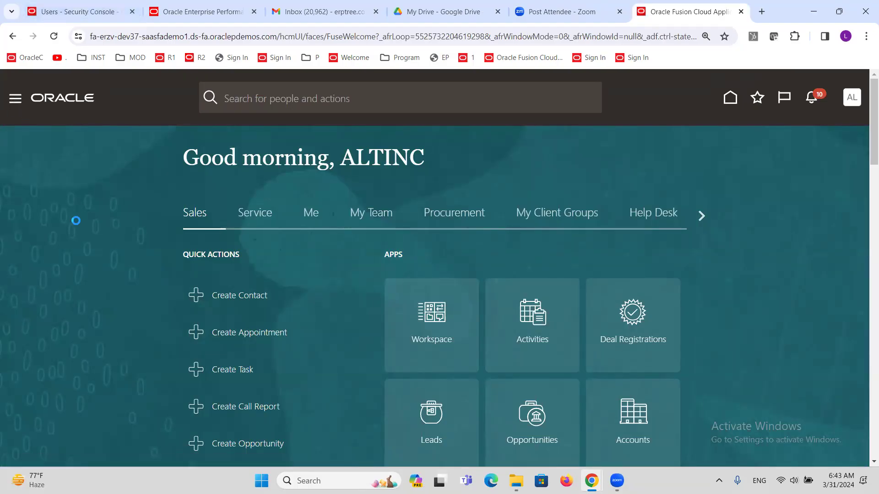
pyautogui.scroll(-10, 73, 223)
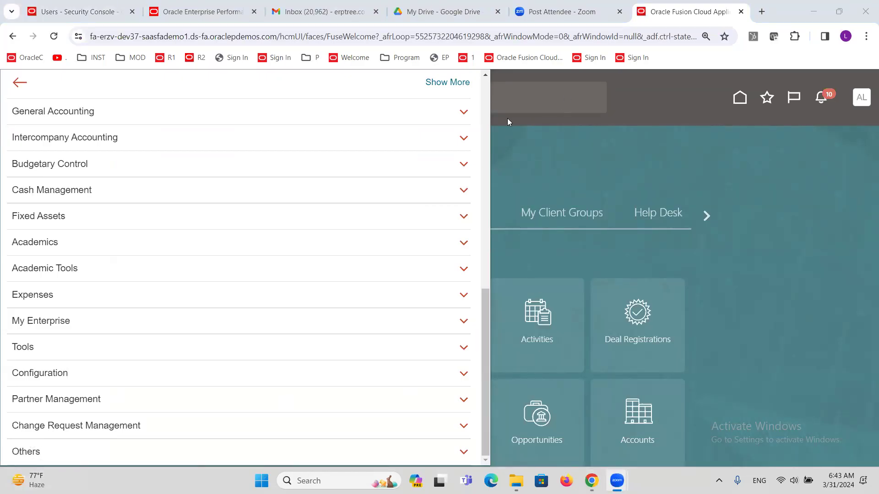
pyautogui.moveTo(278, 36); pyautogui.dragTo(61, 58)
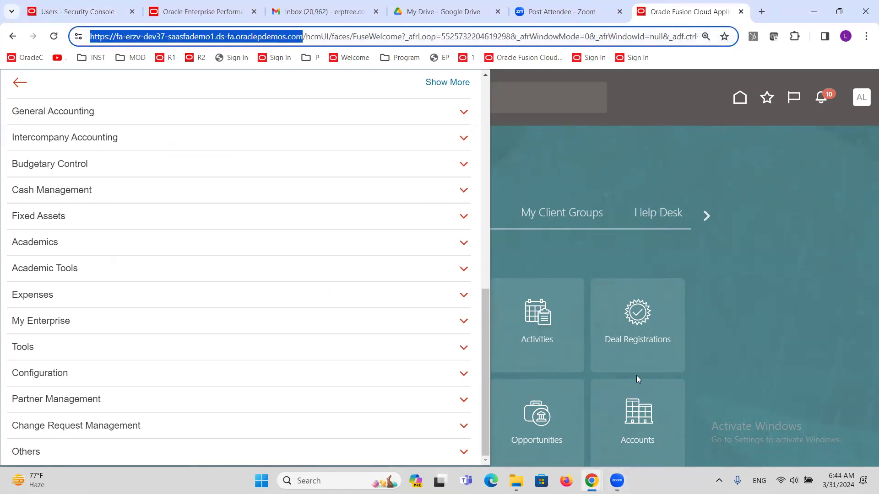
# Step: Minimize Chrome and reopen New Microsoft Excel Worksheet (5) from the desktop
pyautogui.press('super+d')
pyautogui.doubleClick(499, 249)
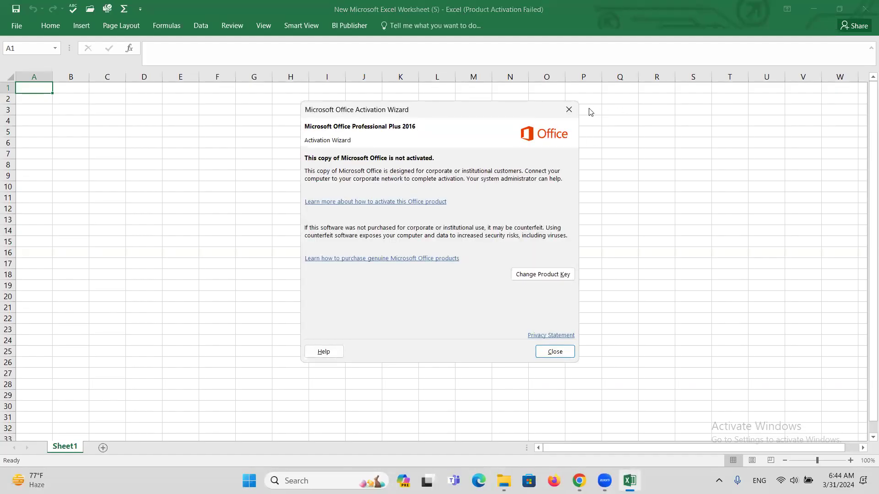
# Step: Dismiss the Office activation notice and bring up the Smart View Options dialog
pyautogui.click(571, 111)
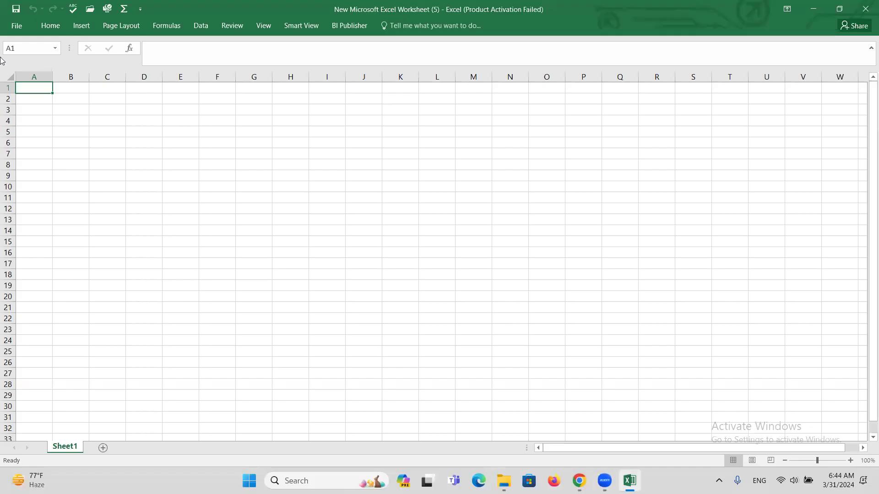
pyautogui.click(306, 26)
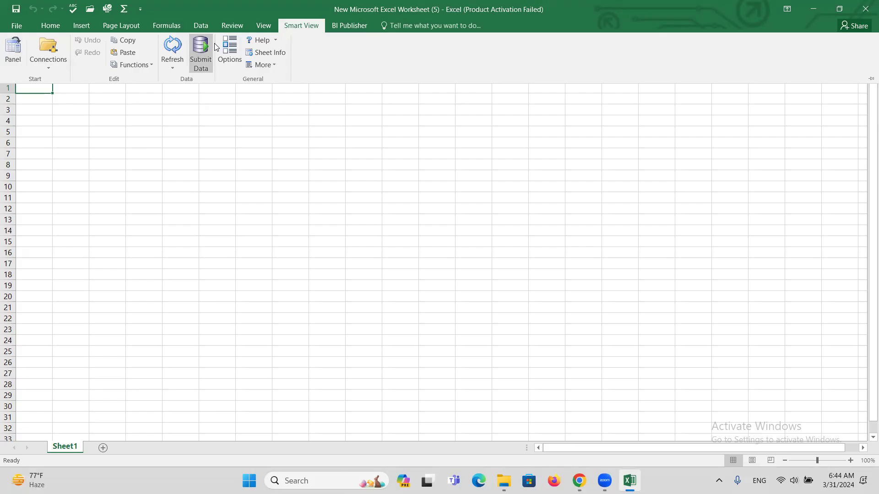
pyautogui.click(229, 51)
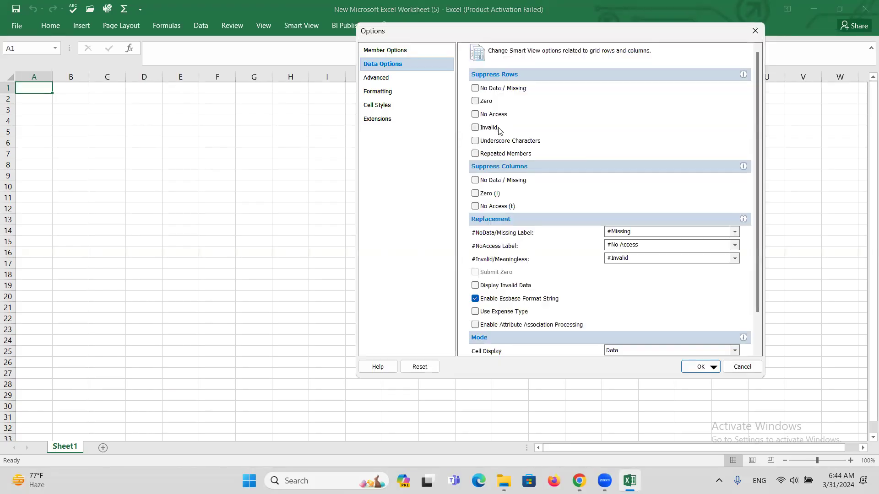
# Step: Replace the exsp-dev8 host in the Advanced Shared Connections URL with the fa-erzv-dev37-saasfademo1 host
pyautogui.click(376, 77)
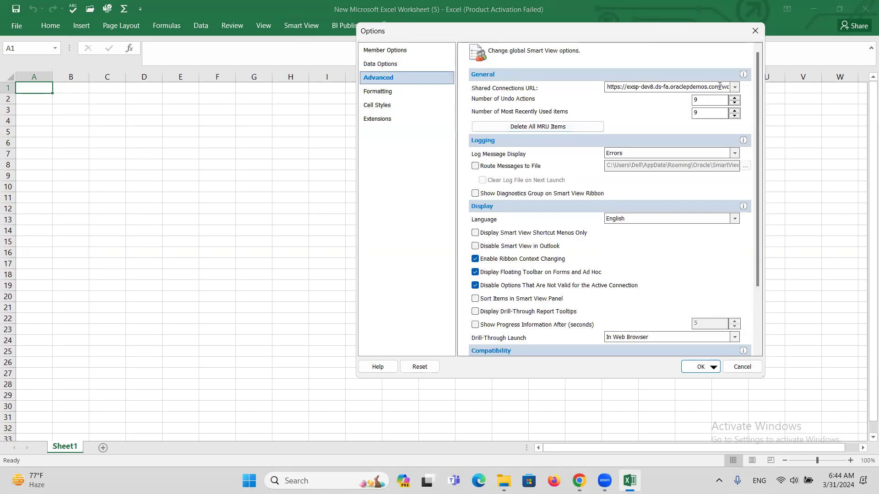
pyautogui.doubleClick(717, 87)
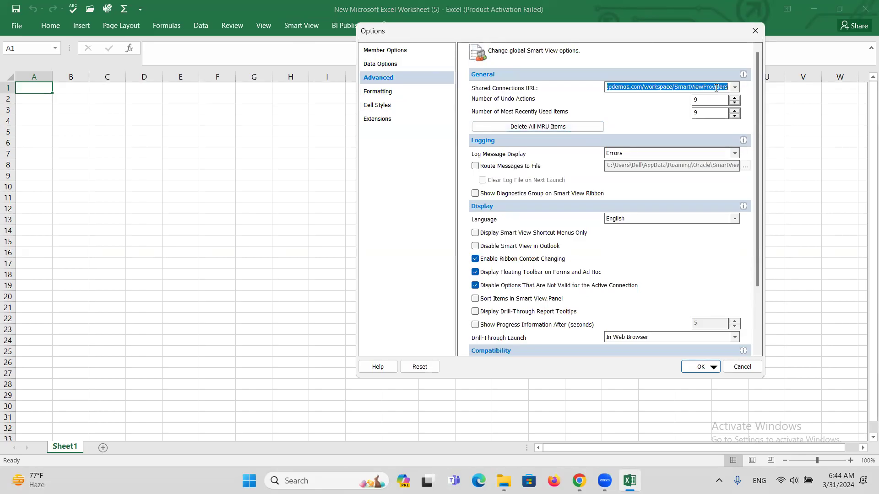
pyautogui.click(670, 87)
pyautogui.moveTo(672, 87); pyautogui.dragTo(573, 93)
pyautogui.hotkey('ctrl', 'v')
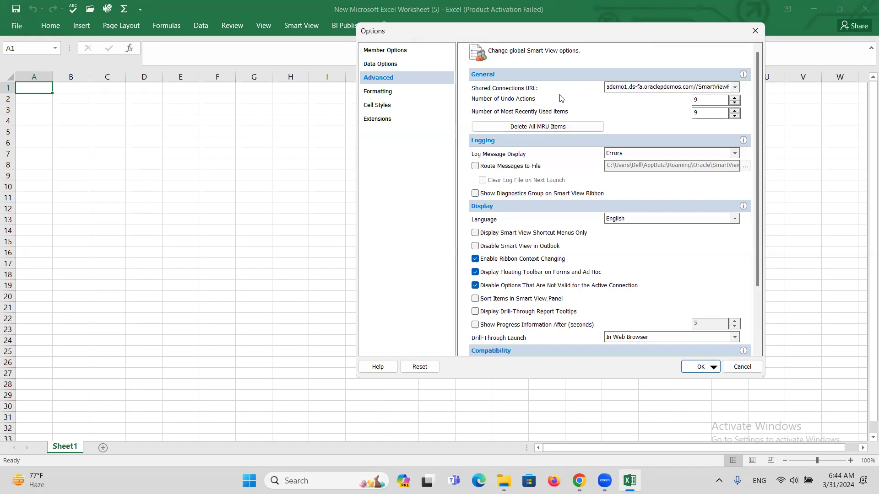
pyautogui.press('BackSpace')
# Step: Save the Smart View options and try Shared Connections from the Smart View panel
pyautogui.click(703, 366)
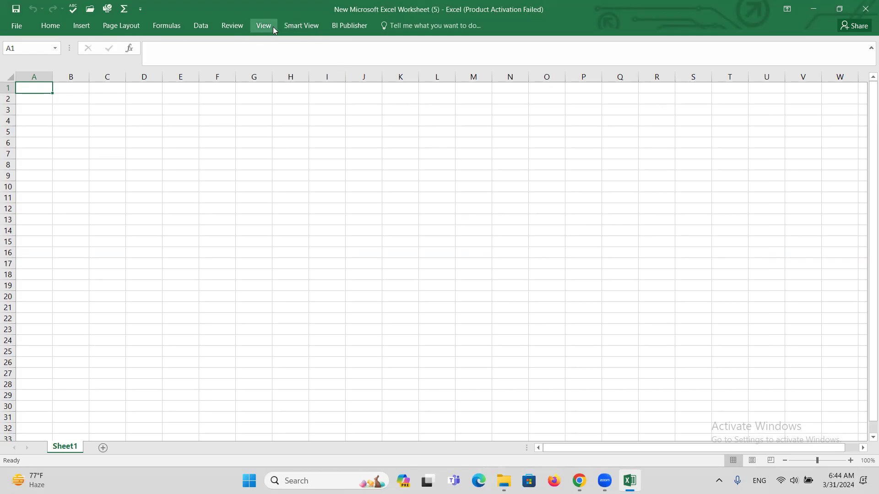
pyautogui.click(290, 27)
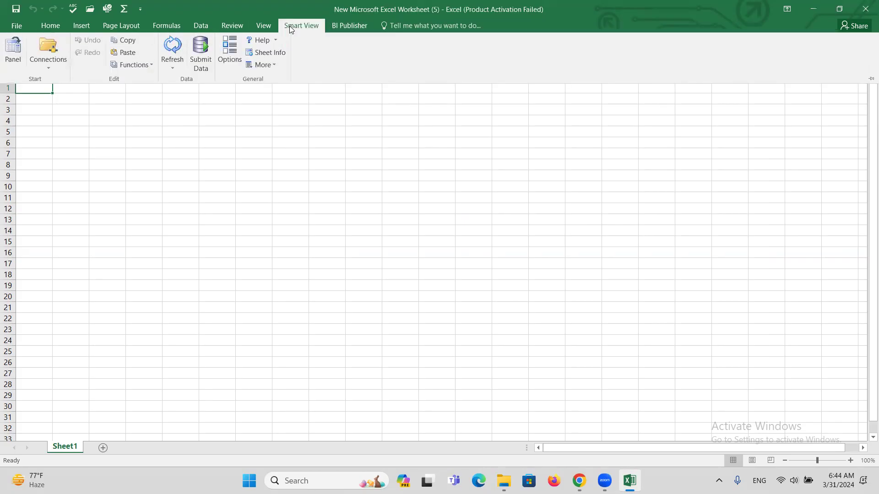
pyautogui.click(14, 60)
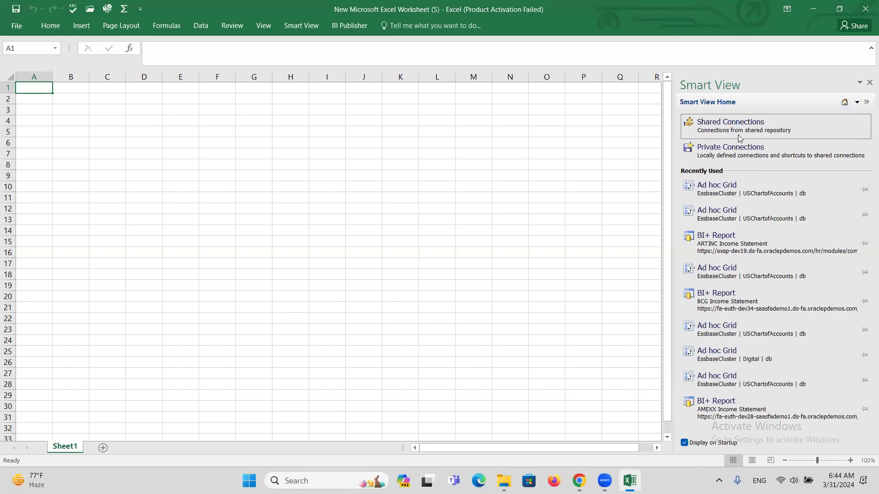
pyautogui.click(739, 126)
# Step: Retry the failing shared connection, dismiss the provider errors, and return to the Smart View ribbon
pyautogui.click(717, 188)
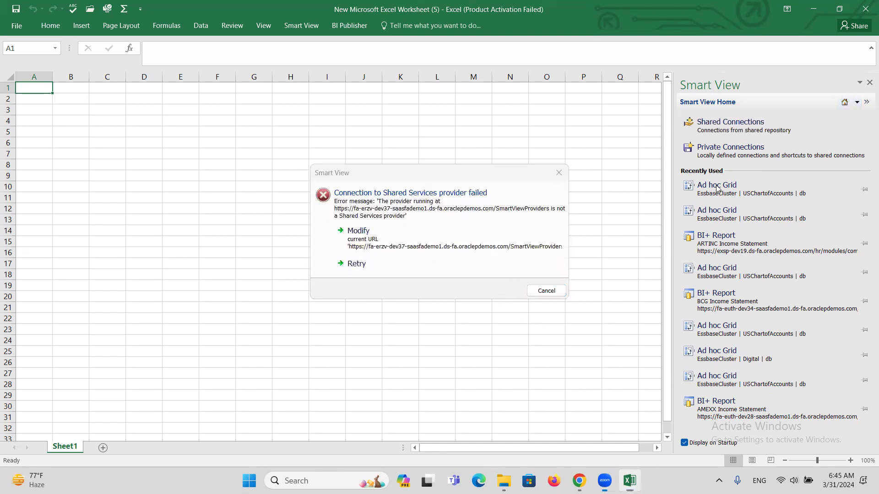
pyautogui.click(428, 295)
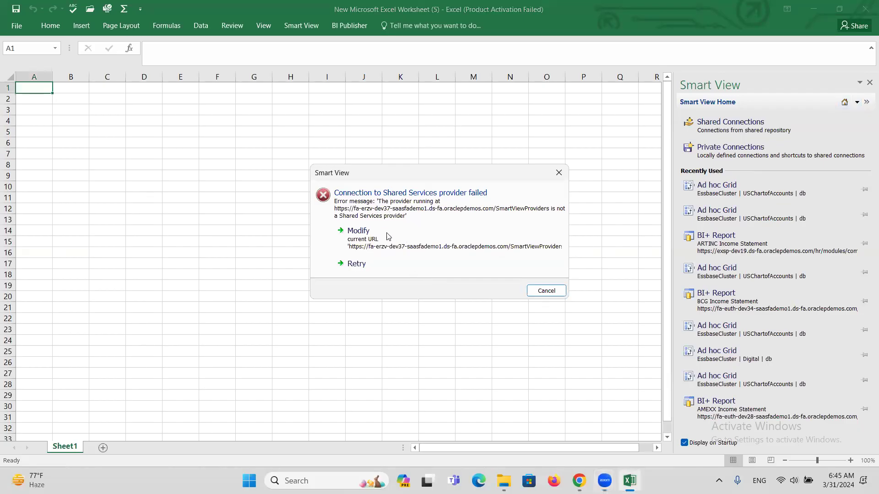
pyautogui.click(380, 266)
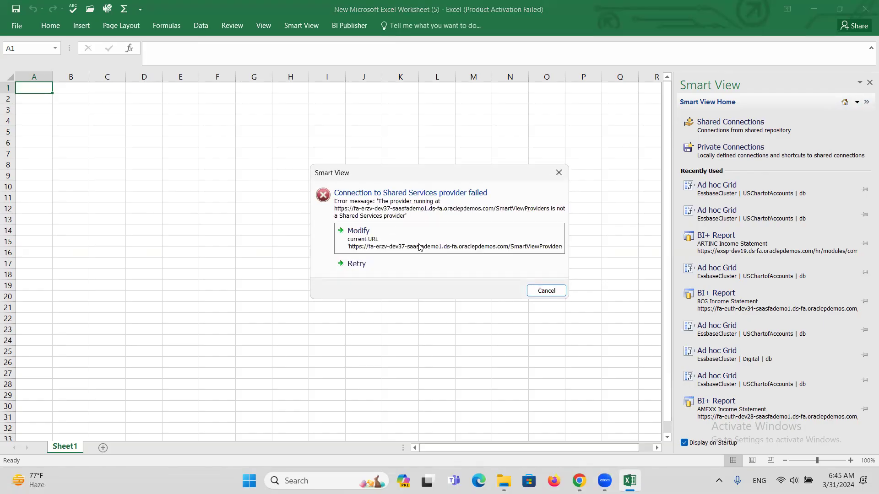
pyautogui.click(548, 291)
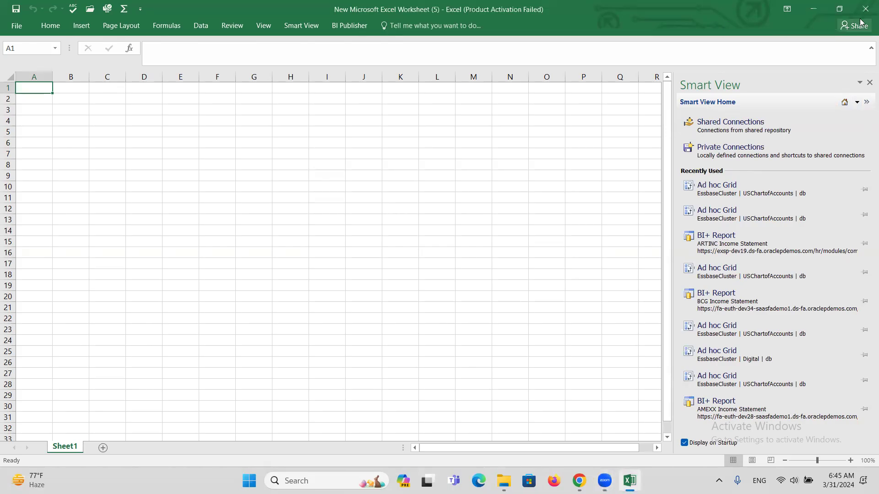
pyautogui.click(731, 133)
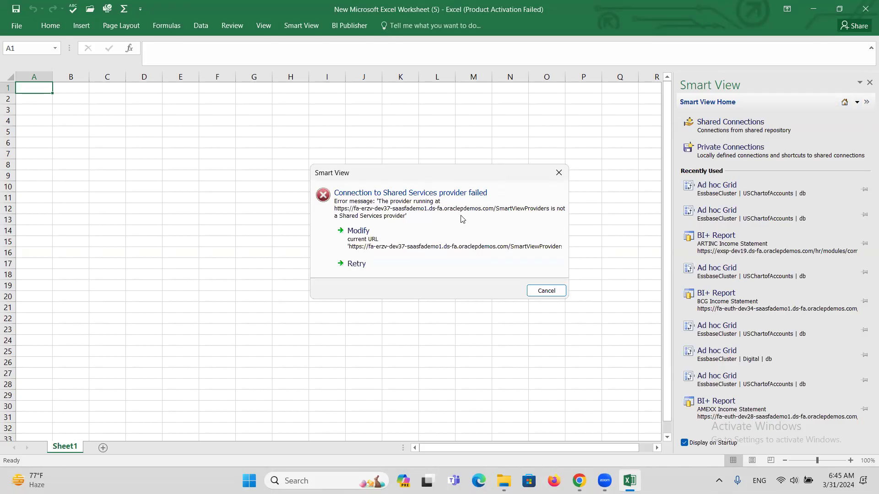
pyautogui.click(559, 170)
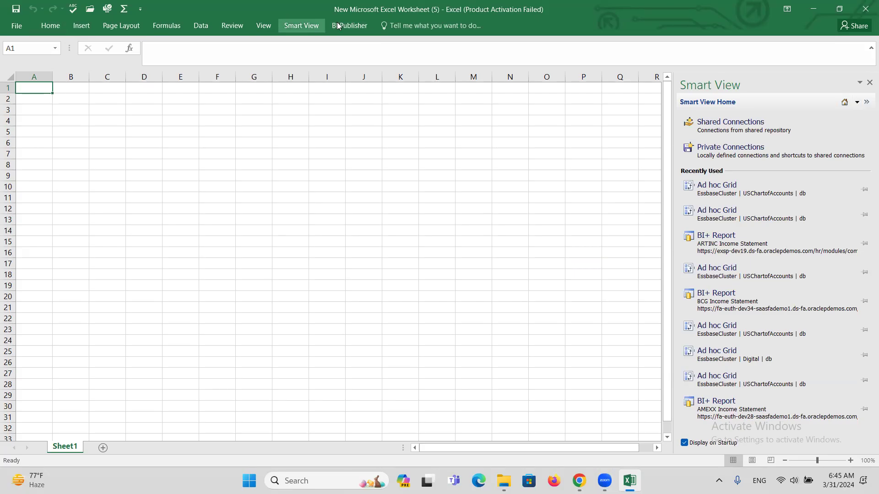
pyautogui.click(290, 27)
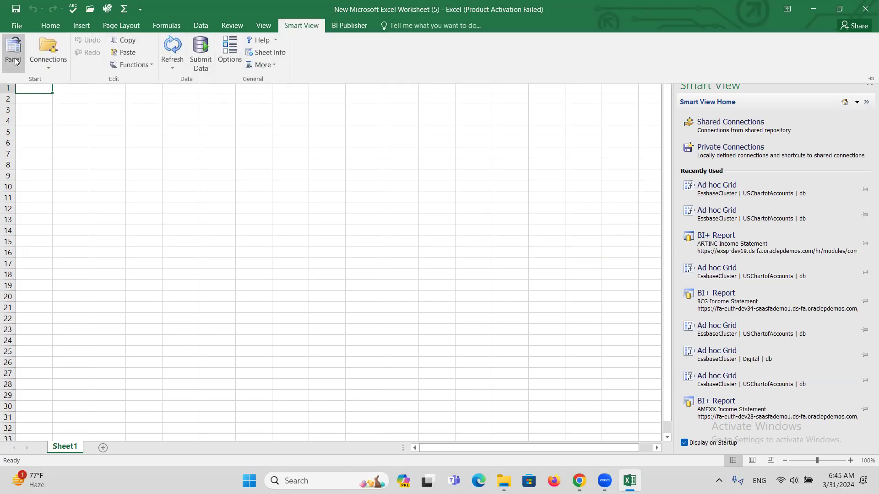
# Step: Review the fa-erzv-dev37 shared connections URL in Smart View Options and save it, triggering the provider error
pyautogui.click(229, 51)
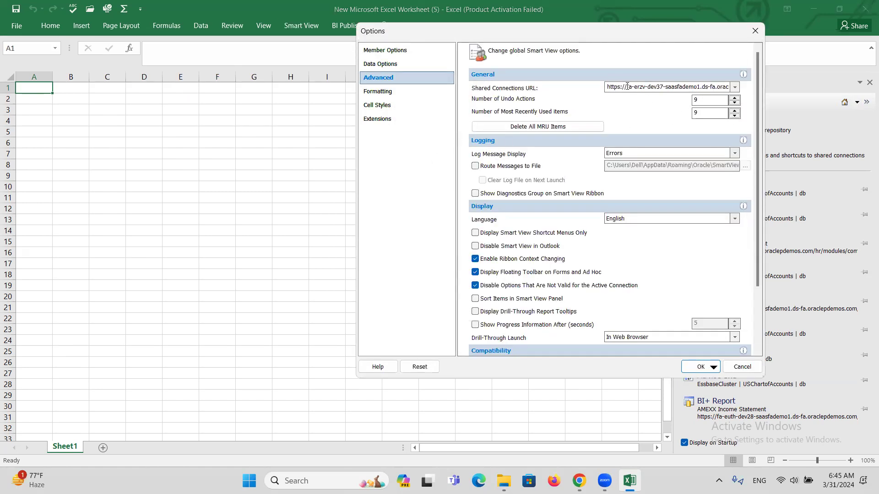
pyautogui.click(606, 89)
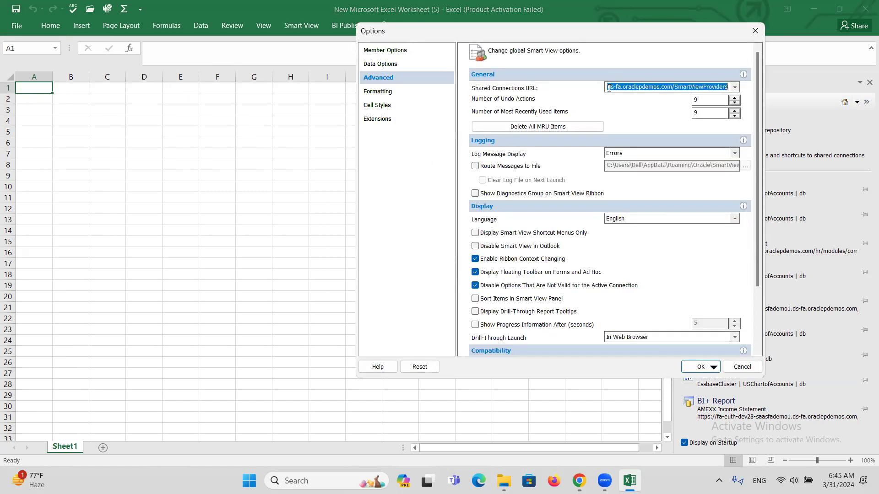
pyautogui.click(631, 91)
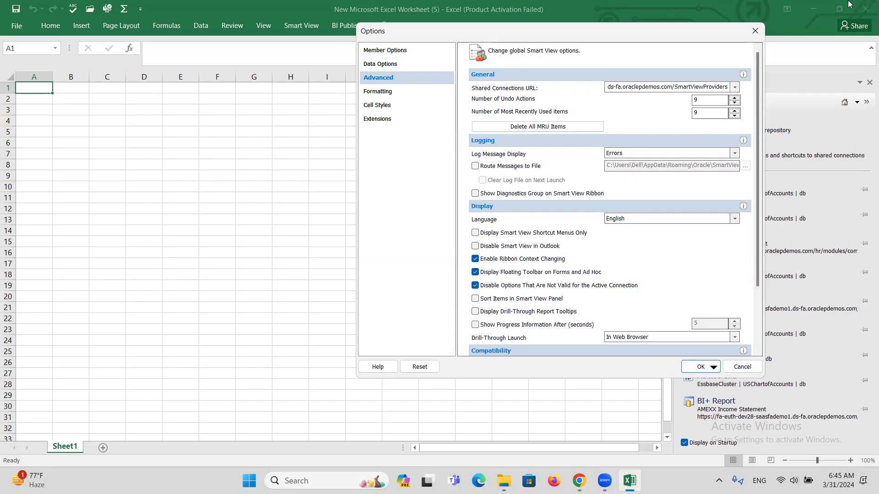
pyautogui.press('Right')
pyautogui.press('Right')
pyautogui.press('Right')
pyautogui.press('Right')
pyautogui.press('Right')
pyautogui.press('Right')
pyautogui.press('Right')
pyautogui.press('Right')
pyautogui.press('Right')
pyautogui.press('Left')
pyautogui.press('Left')
pyautogui.press('Left')
pyautogui.press('Left')
pyautogui.press('Left')
pyautogui.press('Left')
pyautogui.press('Left')
pyautogui.press('Left')
pyautogui.press('Left')
pyautogui.press('Left')
pyautogui.press('Left')
pyautogui.press('Left')
pyautogui.press('Left')
pyautogui.press('Left')
pyautogui.press('Left')
pyautogui.press('Left')
pyautogui.press('Left')
pyautogui.press('Left')
pyautogui.press('Left')
pyautogui.press('Left')
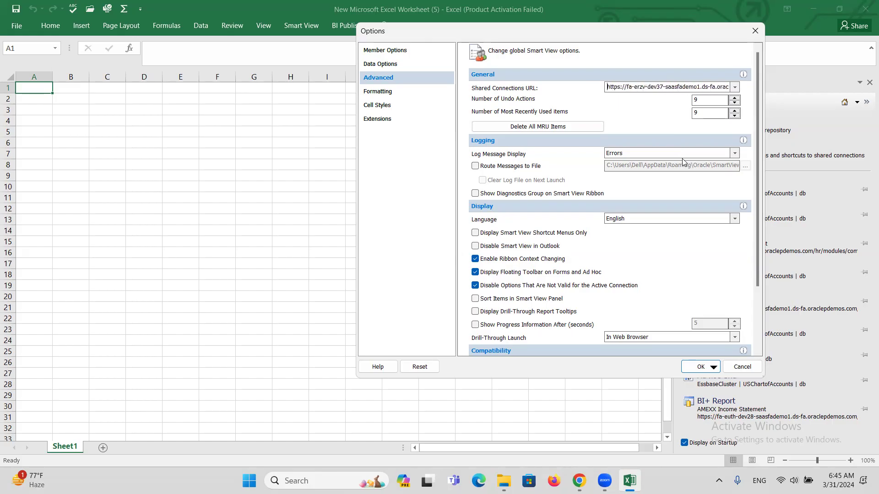
pyautogui.press('Right')
pyautogui.press('Right')
pyautogui.press('Right')
pyautogui.press('Right')
pyautogui.press('Right')
pyautogui.press('Right')
pyautogui.press('Right')
pyautogui.press('Right')
pyautogui.press('Right')
pyautogui.press('Right')
pyautogui.press('Right')
pyautogui.press('Right')
pyautogui.press('Right')
pyautogui.press('Right')
pyautogui.press('Right')
pyautogui.press('Right')
pyautogui.press('Right')
pyautogui.press('Right')
pyautogui.press('Right')
pyautogui.press('Right')
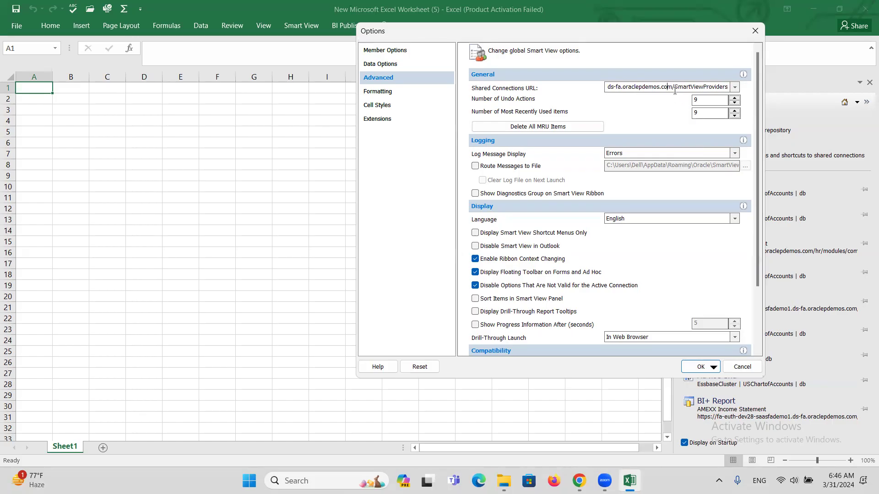
pyautogui.click(699, 370)
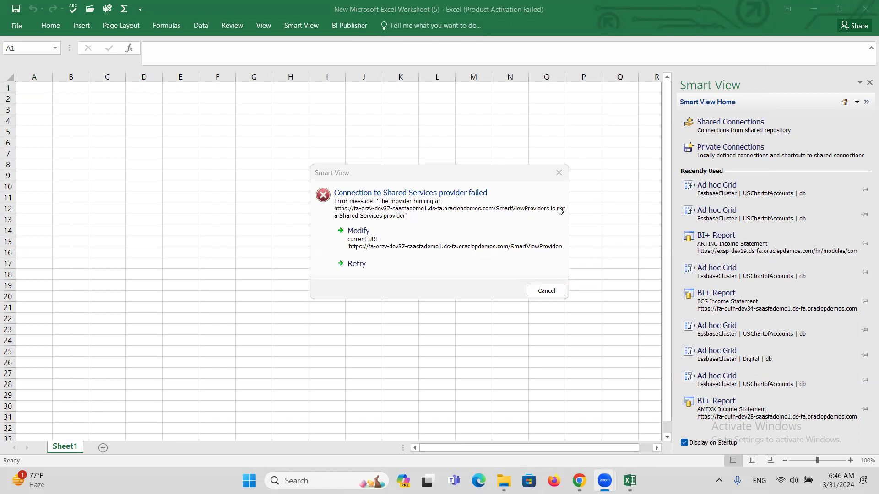
# Step: Inspect the unchanged Shared Connections URL via Modify, confirm it, and cancel the connection failure message
pyautogui.click(454, 246)
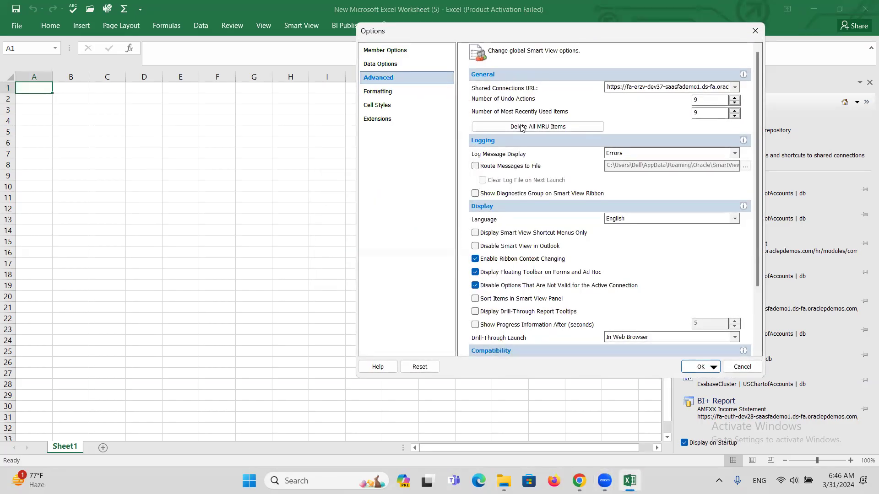
pyautogui.doubleClick(625, 88)
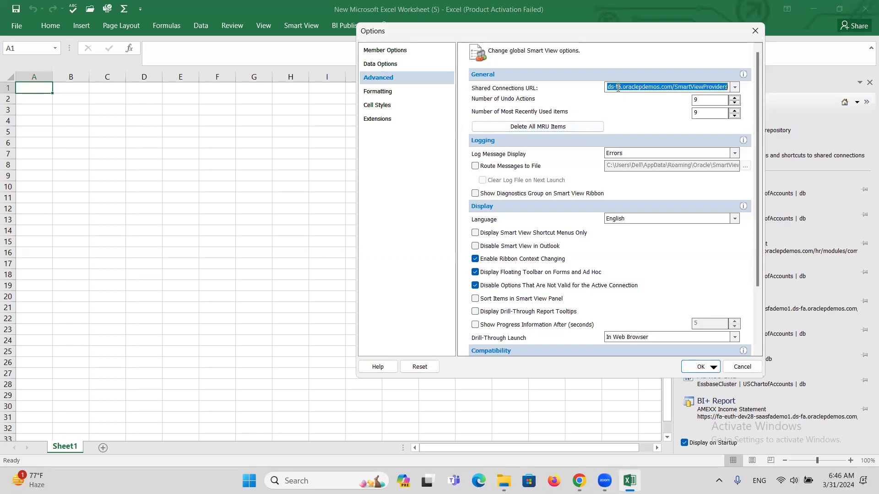
pyautogui.click(610, 89)
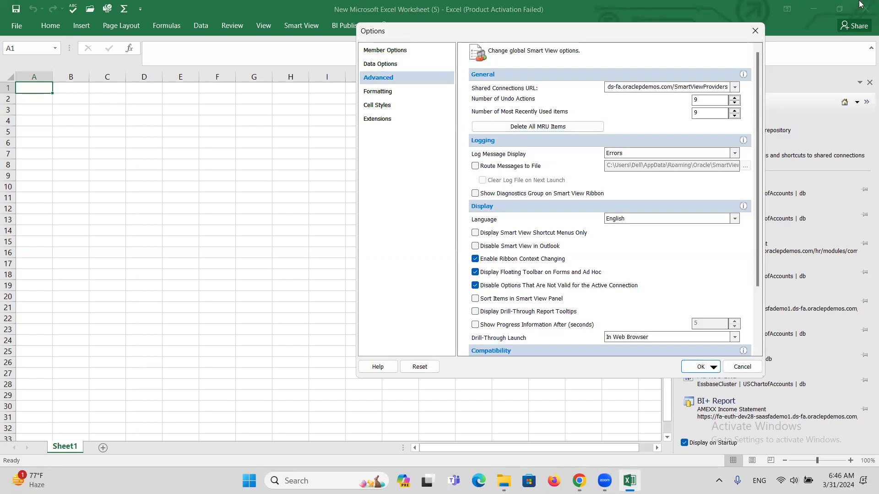
pyautogui.press('Right')
pyautogui.press('Right')
pyautogui.press('Right')
pyautogui.press('Right')
pyautogui.press('Right')
pyautogui.press('Right')
pyautogui.press('Right')
pyautogui.press('Right')
pyautogui.press('Right')
pyautogui.press('Right')
pyautogui.press('Right')
pyautogui.press('Right')
pyautogui.press('Right')
pyautogui.press('Right')
pyautogui.press('Right')
pyautogui.press('Right')
pyautogui.press('Right')
pyautogui.moveTo(675, 86); pyautogui.dragTo(587, 90)
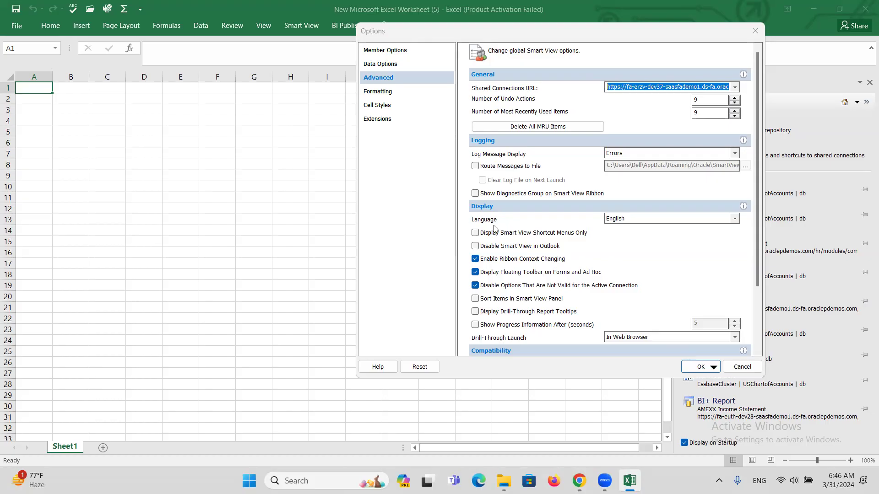
pyautogui.click(699, 367)
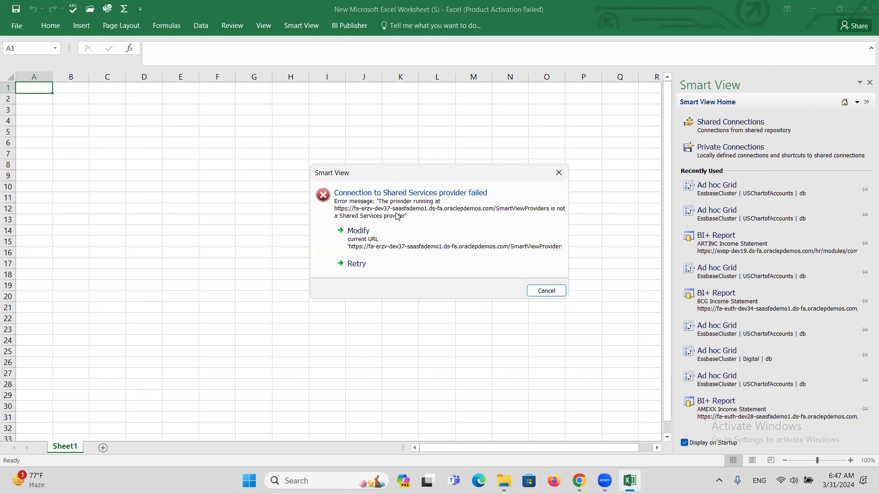
pyautogui.click(545, 292)
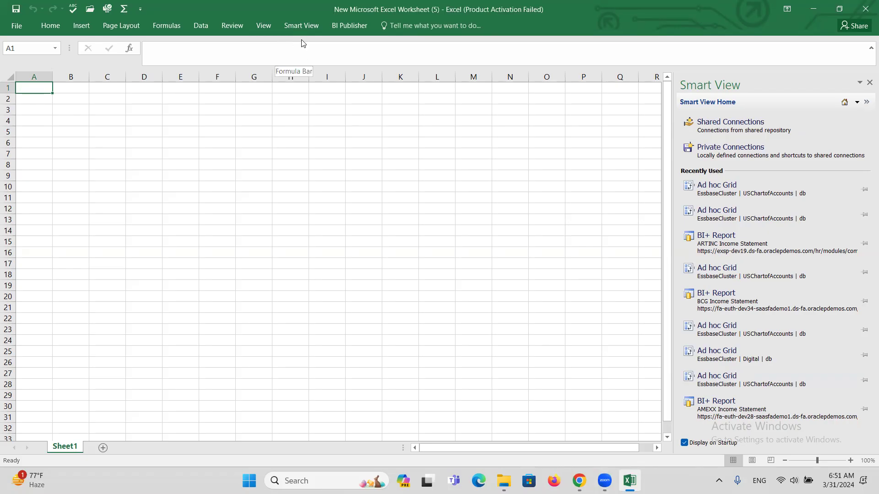
# Step: Insert 'Workspace/' after '.com/' in the Smart View Shared Connections URL and save the options
pyautogui.click(302, 26)
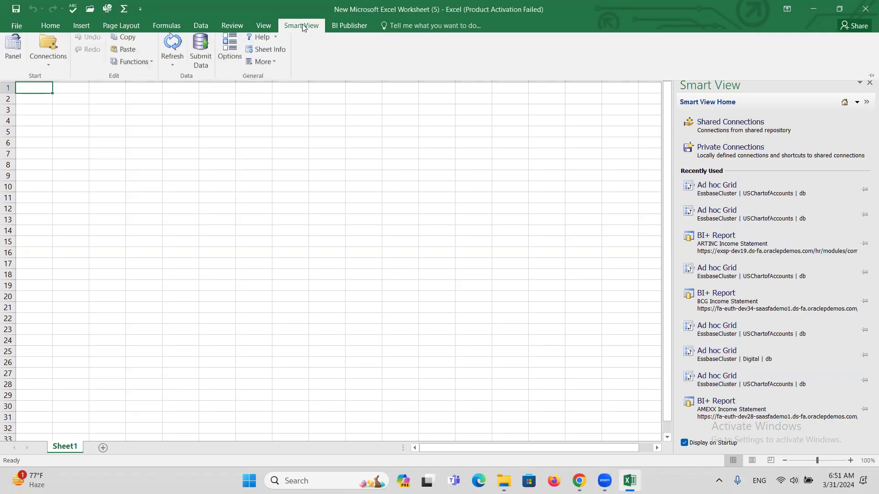
pyautogui.click(229, 59)
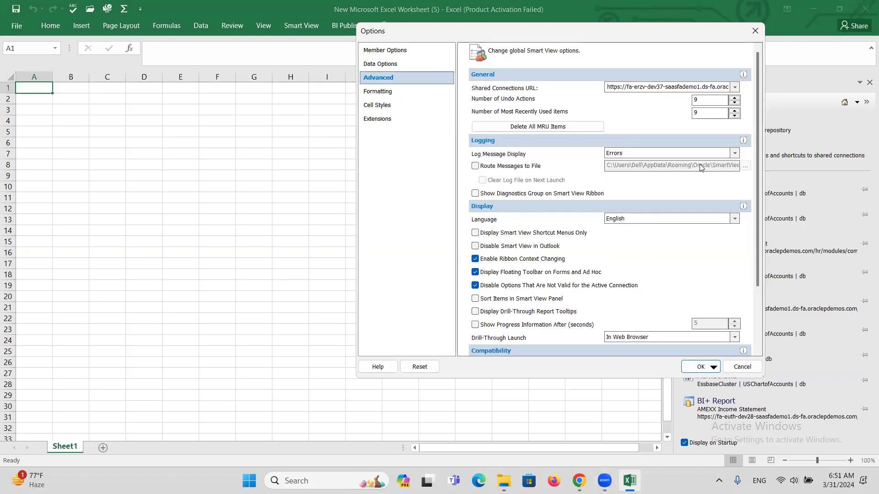
pyautogui.click(692, 88)
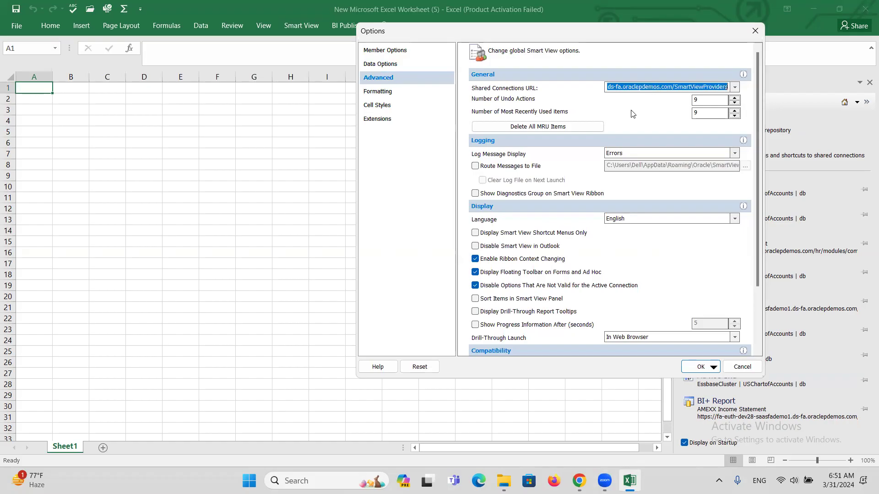
pyautogui.click(628, 86)
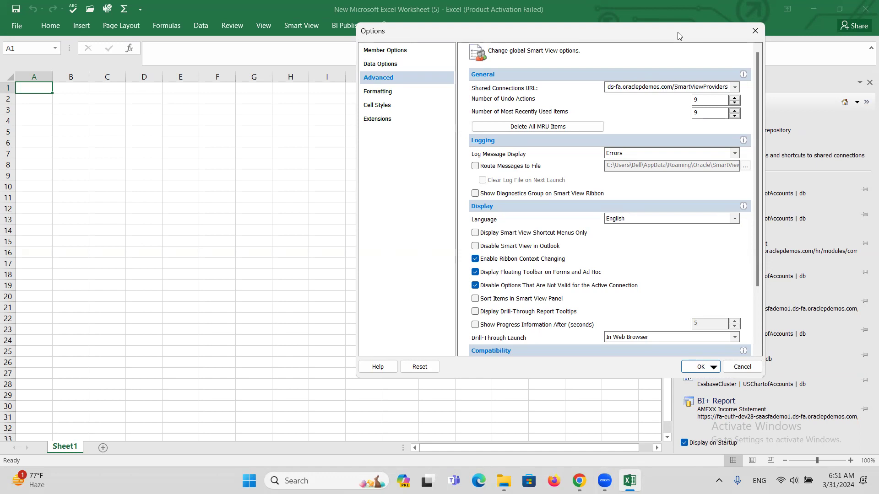
pyautogui.write('Workspace/')
pyautogui.click(716, 87)
pyautogui.click(701, 367)
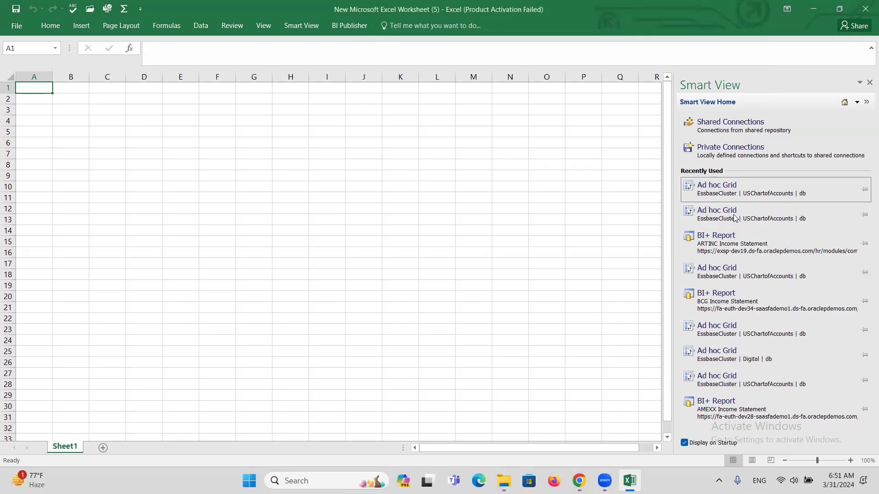
# Step: Retry Shared Connections, dismiss the repeated provider error, and close Excel
pyautogui.click(721, 138)
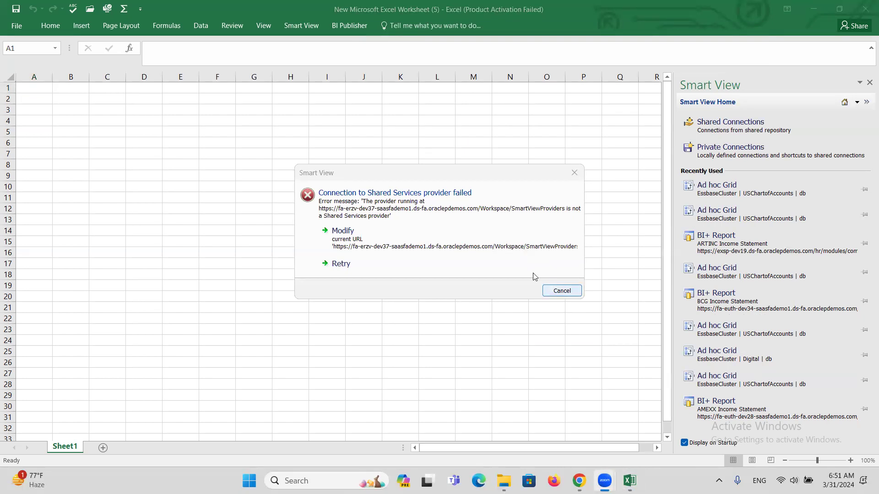
pyautogui.click(380, 240)
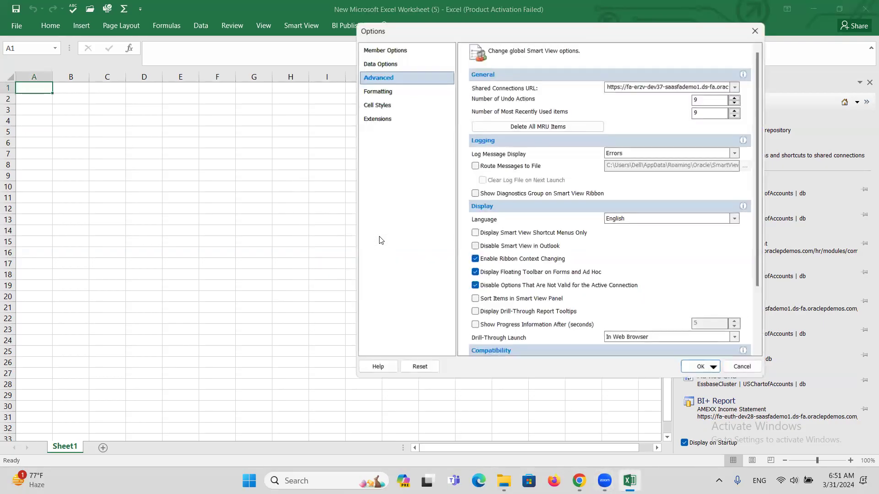
pyautogui.click(707, 367)
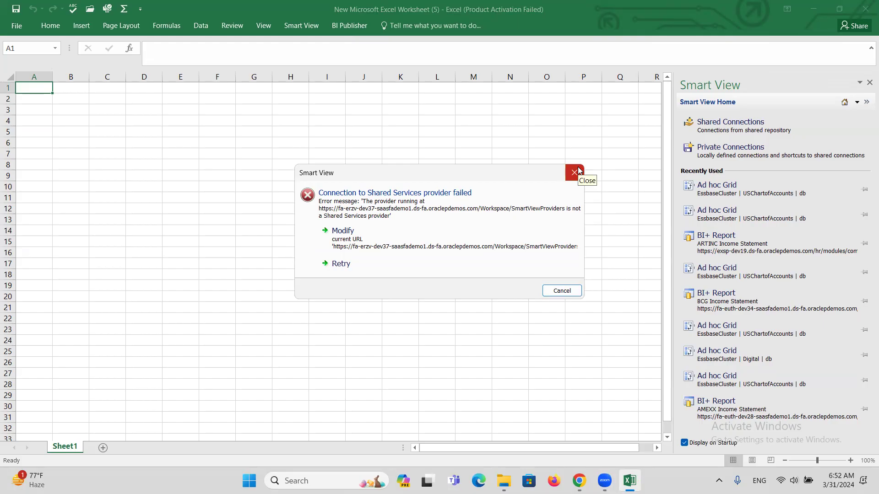
pyautogui.click(578, 171)
pyautogui.click(865, 5)
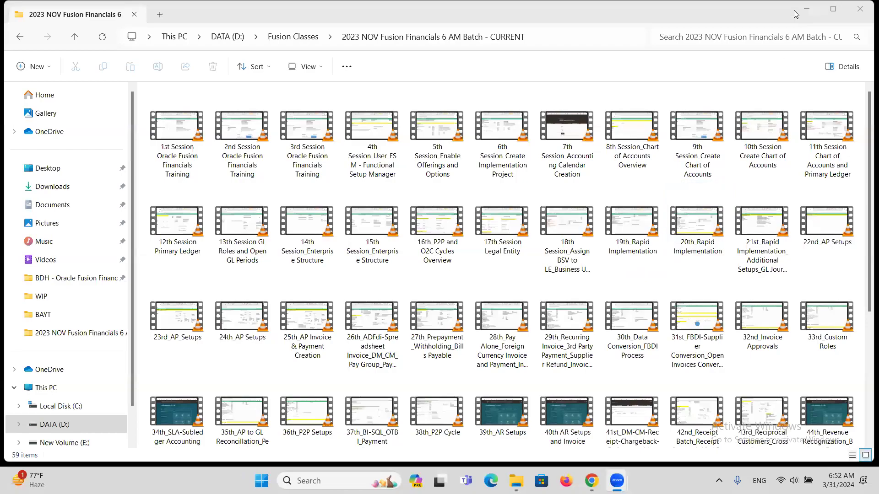
# Step: Minimize File Explorer and reopen 'New Microsoft Excel Worksheet (5)' from the desktop
pyautogui.click(807, 10)
pyautogui.doubleClick(500, 242)
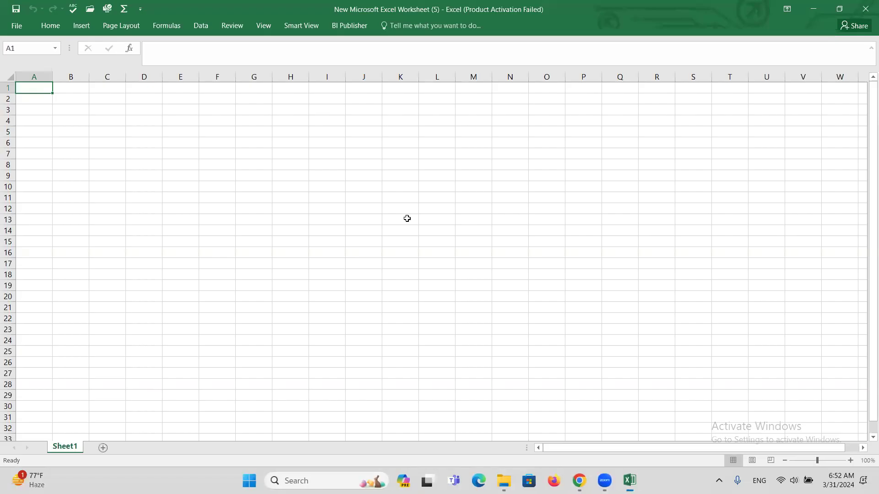
# Step: Dismiss the activation prompt and change 'Workspace' to 'WorkSpace' in the Shared Connections URL, then save
pyautogui.click(561, 116)
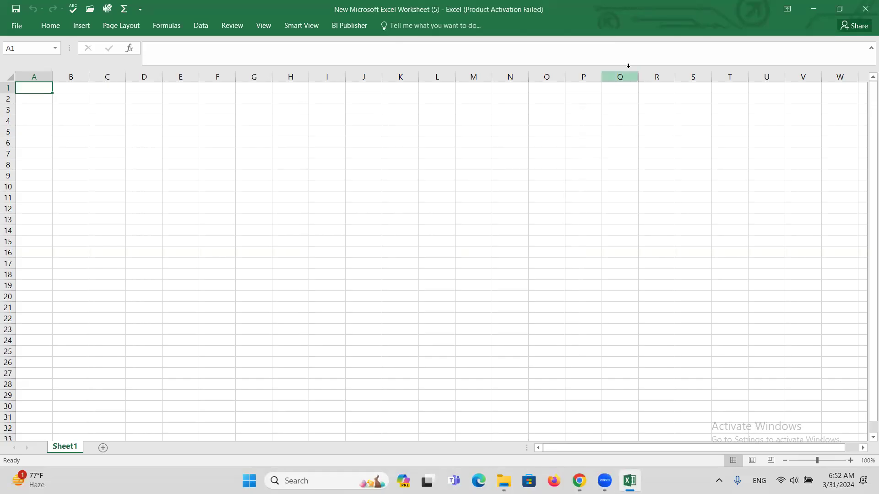
pyautogui.click(298, 26)
pyautogui.click(220, 62)
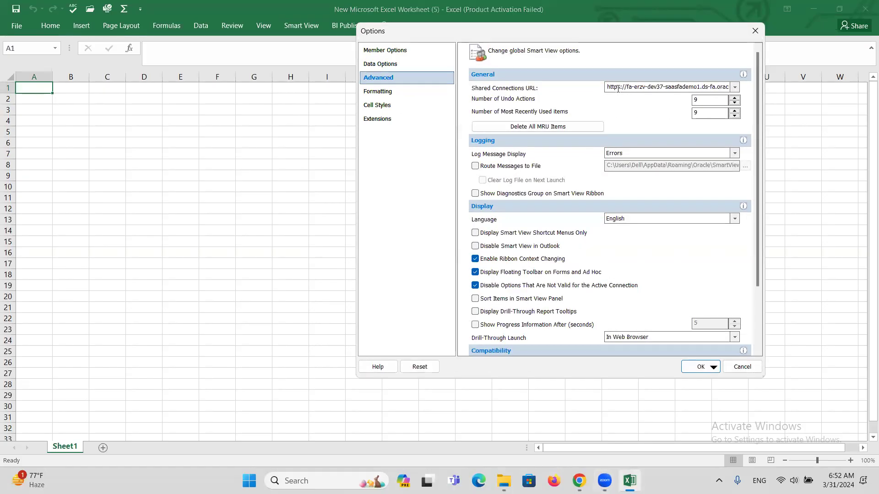
pyautogui.doubleClick(618, 88)
pyautogui.click(619, 90)
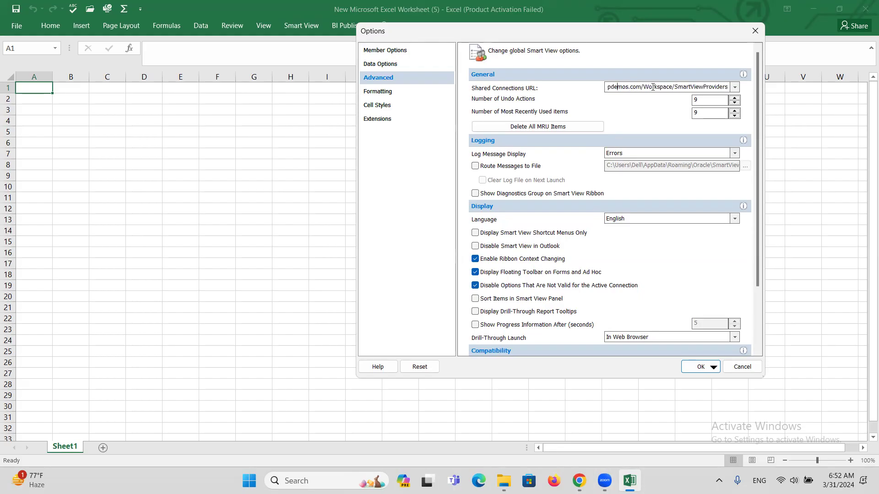
pyautogui.moveTo(681, 88); pyautogui.dragTo(734, 80)
pyautogui.click(675, 88)
pyautogui.press('BackSpace')
pyautogui.write('S')
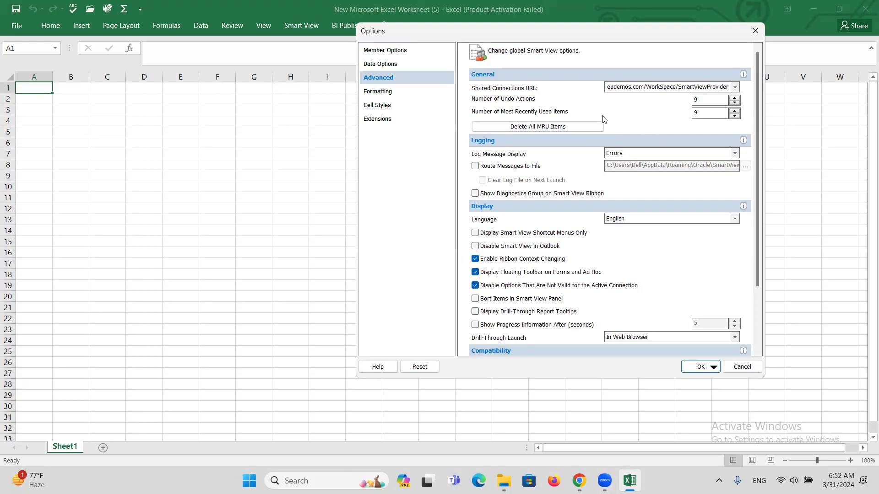
pyautogui.click(699, 368)
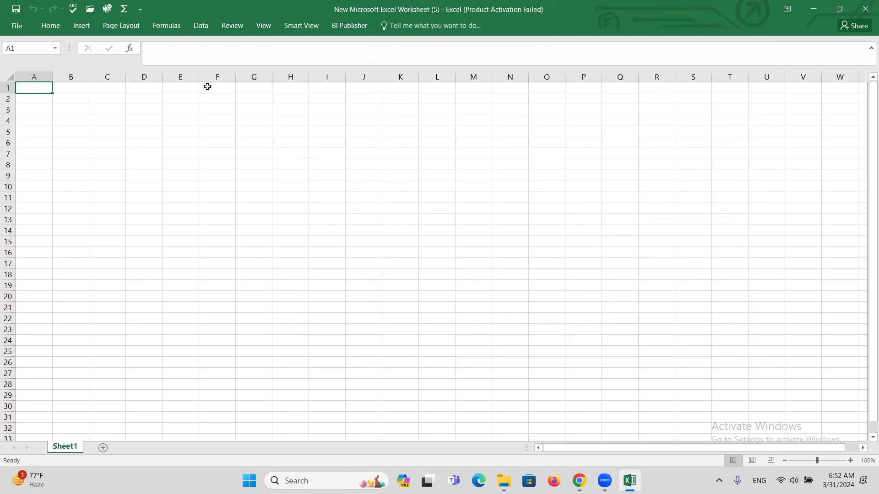
# Step: Connect to Shared Connections from the Smart View panel, recheck the URL under Modify, and confirm
pyautogui.click(301, 25)
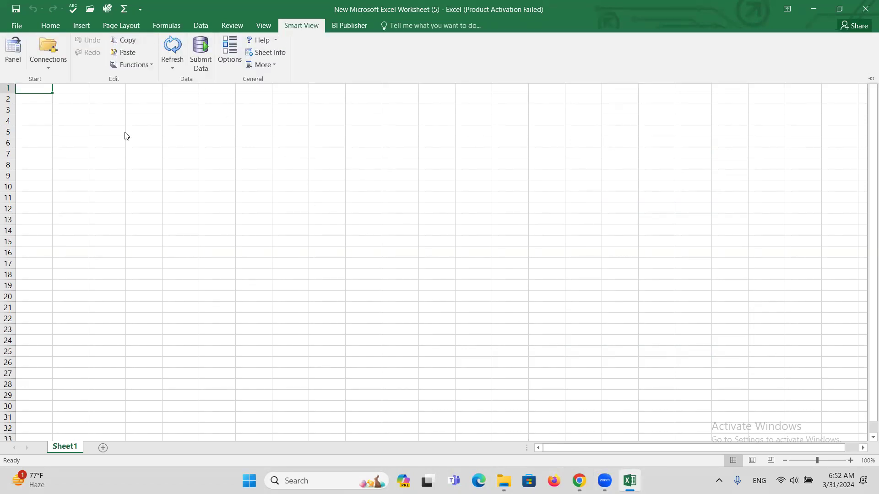
pyautogui.click(10, 55)
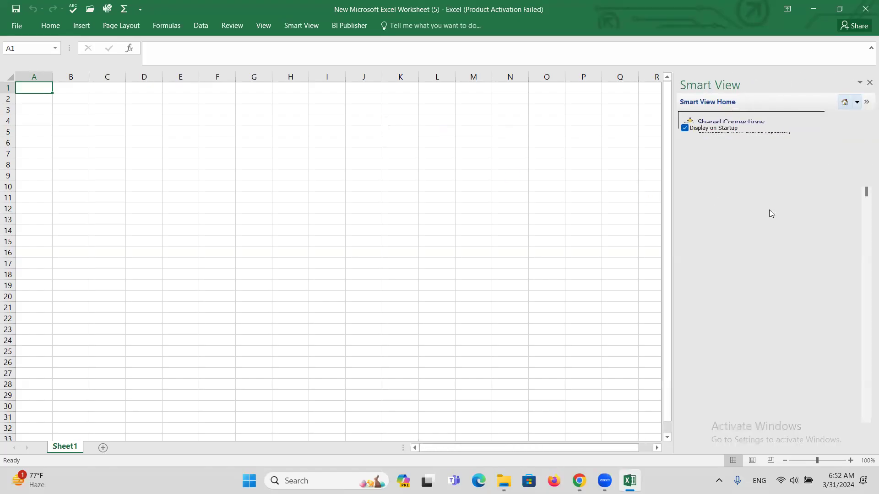
pyautogui.click(747, 125)
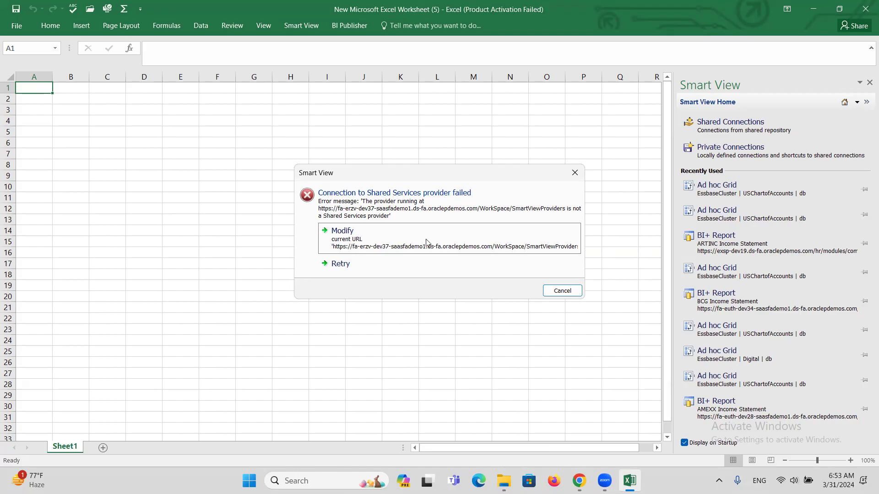
pyautogui.click(453, 249)
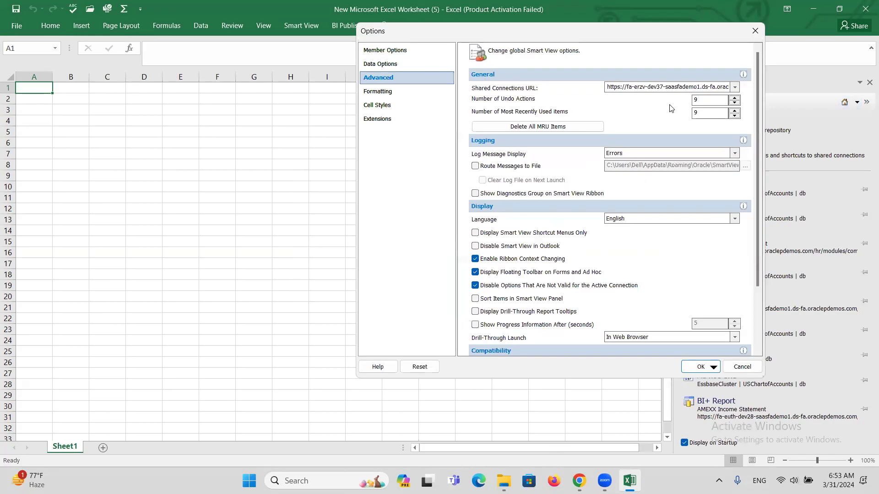
pyautogui.click(613, 87)
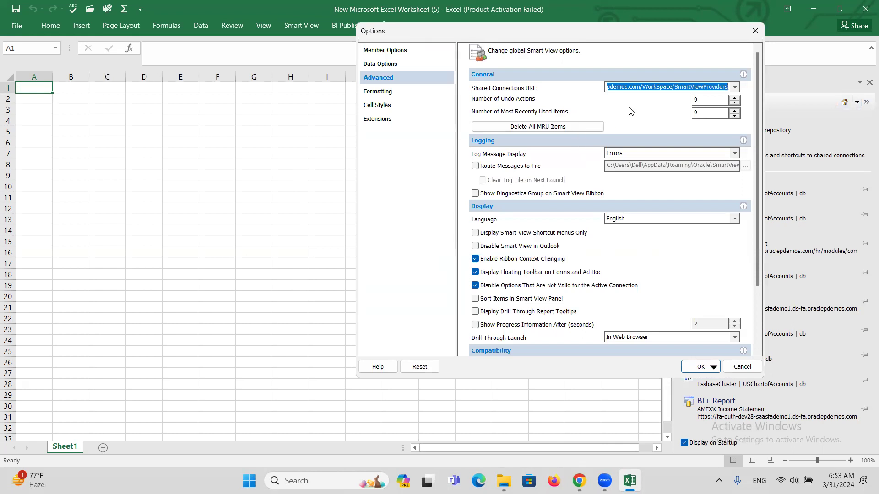
pyautogui.click(618, 89)
pyautogui.moveTo(632, 88); pyautogui.dragTo(743, 80)
pyautogui.click(804, 276)
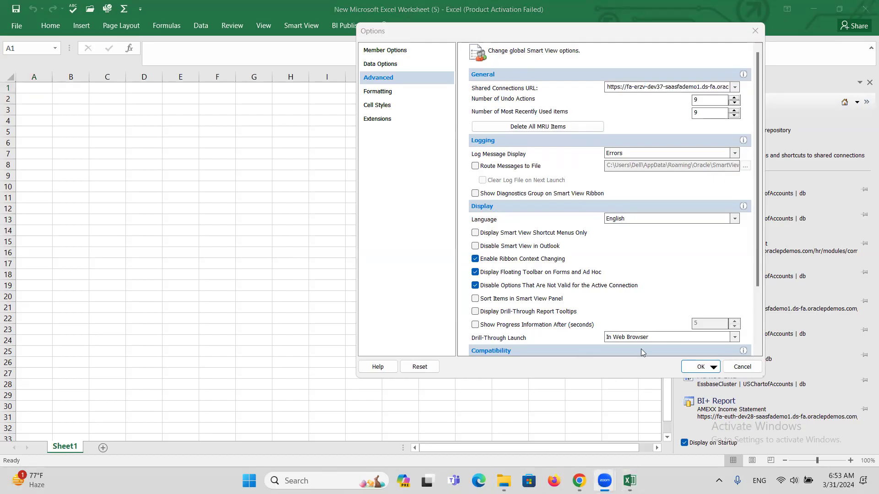
pyautogui.click(691, 370)
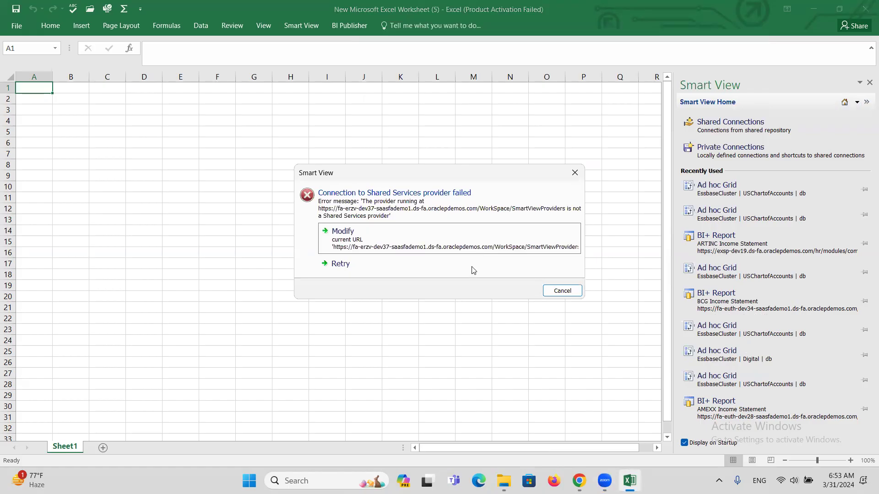
# Step: Retry the shared services connection three times, cancel the failure, and bring Oracle Fusion Cloud forward
pyautogui.click(453, 251)
pyautogui.click(696, 368)
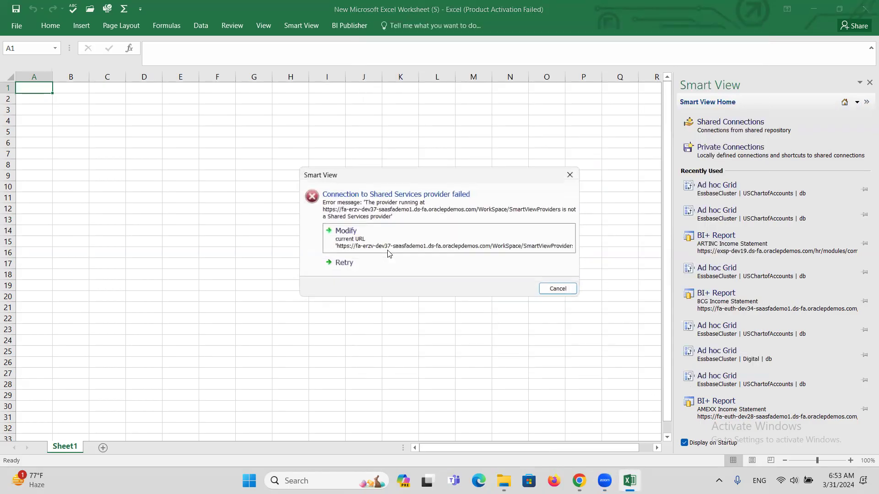
pyautogui.click(378, 268)
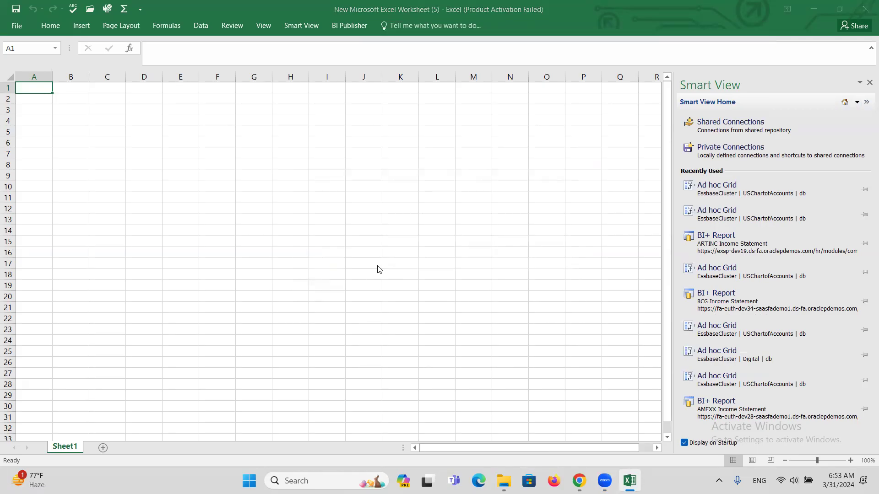
pyautogui.click(378, 268)
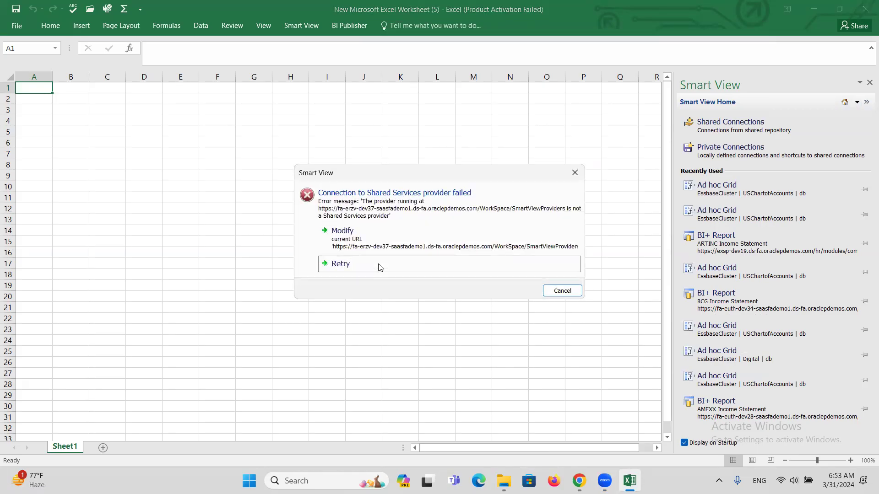
pyautogui.click(378, 268)
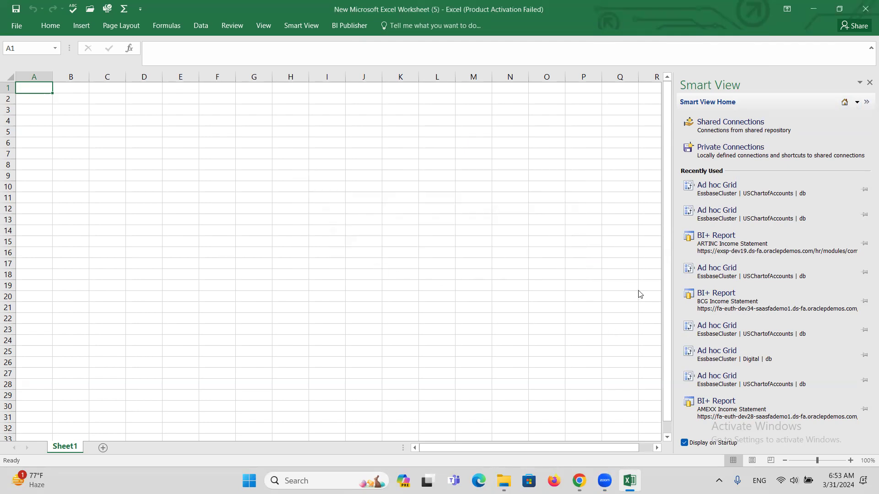
pyautogui.click(570, 293)
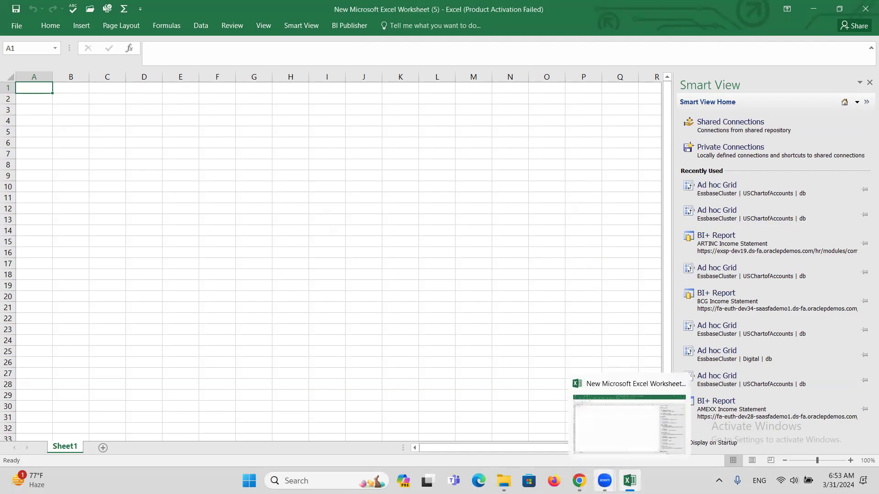
pyautogui.moveTo(579, 481)
pyautogui.click(547, 435)
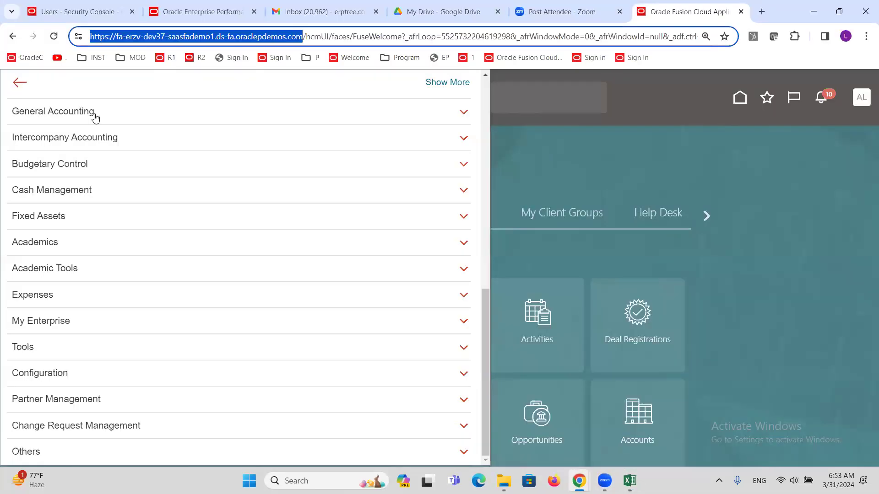
pyautogui.click(129, 37)
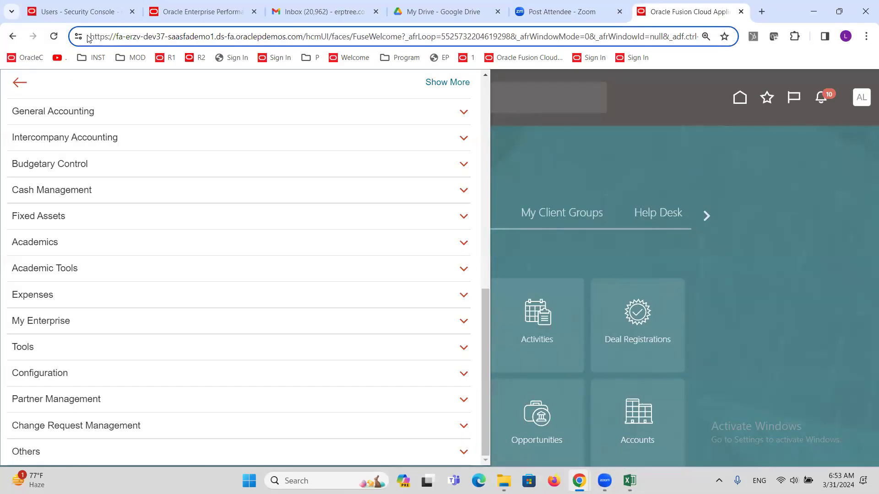
pyautogui.moveTo(90, 36); pyautogui.dragTo(304, 35)
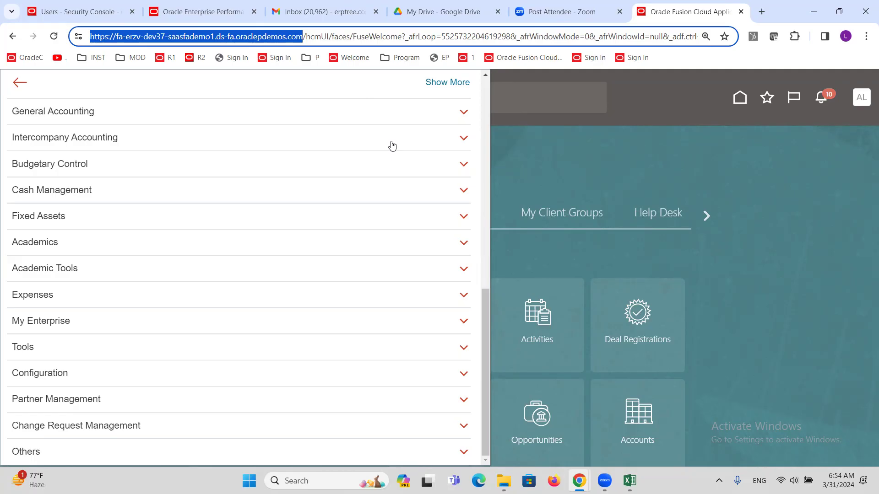
# Step: Paste the fa-erzv-dev37 server address into the Shared Connections URL, remove the doubled slash, and save
pyautogui.hotkey('alt', 'Tab')
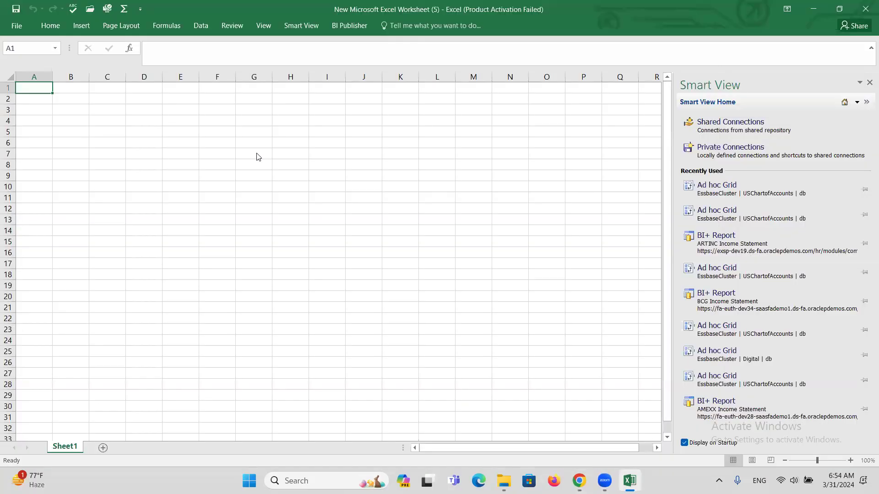
pyautogui.click(296, 26)
pyautogui.click(230, 51)
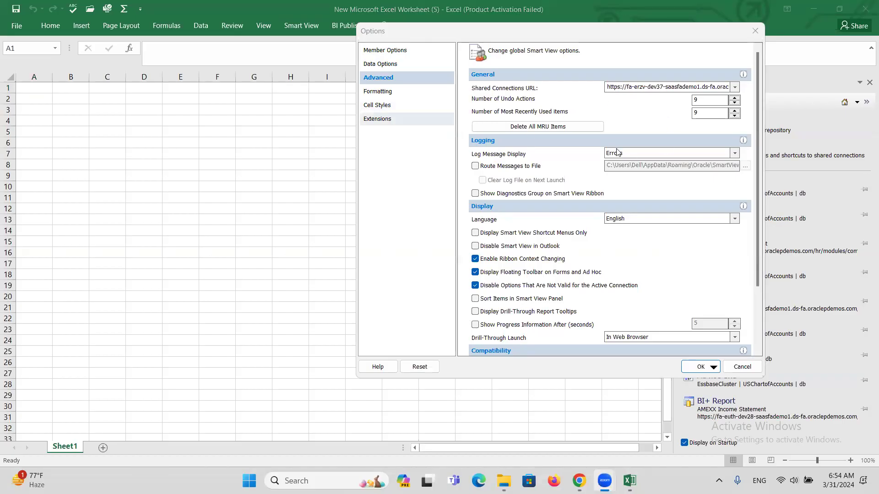
pyautogui.click(608, 87)
pyautogui.click(609, 87)
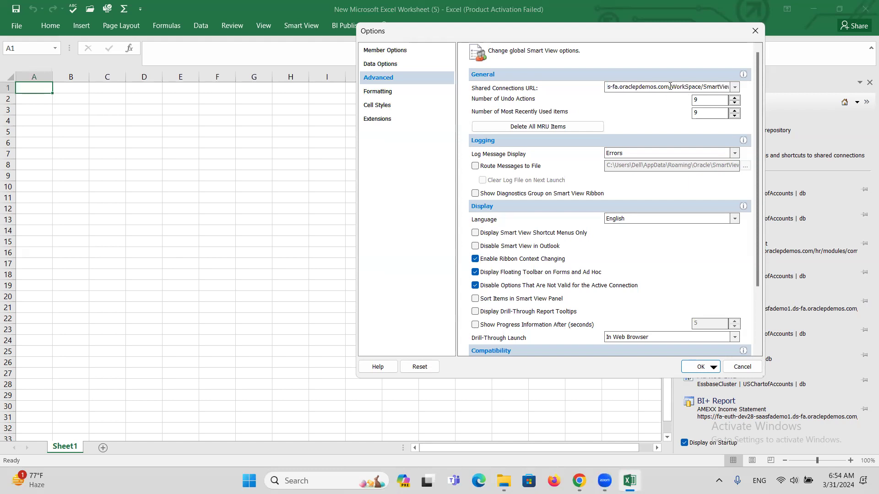
pyautogui.moveTo(668, 86); pyautogui.dragTo(558, 118)
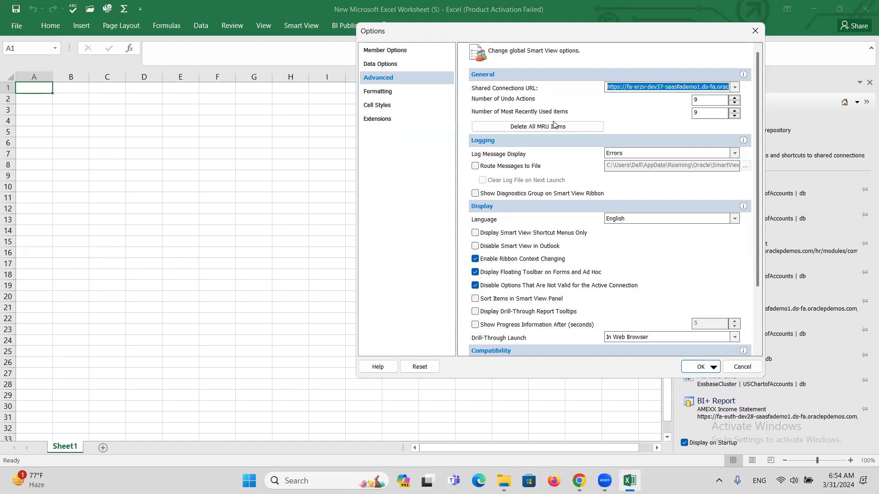
pyautogui.click(554, 127)
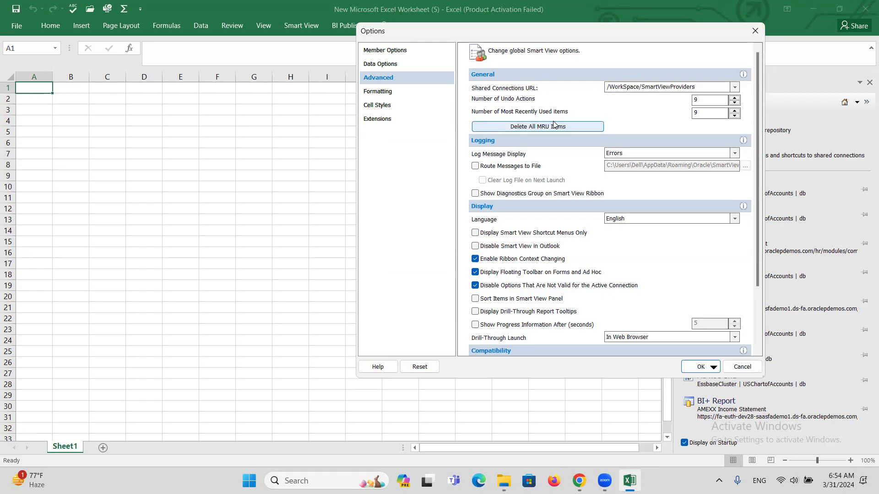
pyautogui.hotkey('ctrl', 'v')
pyautogui.press('BackSpace')
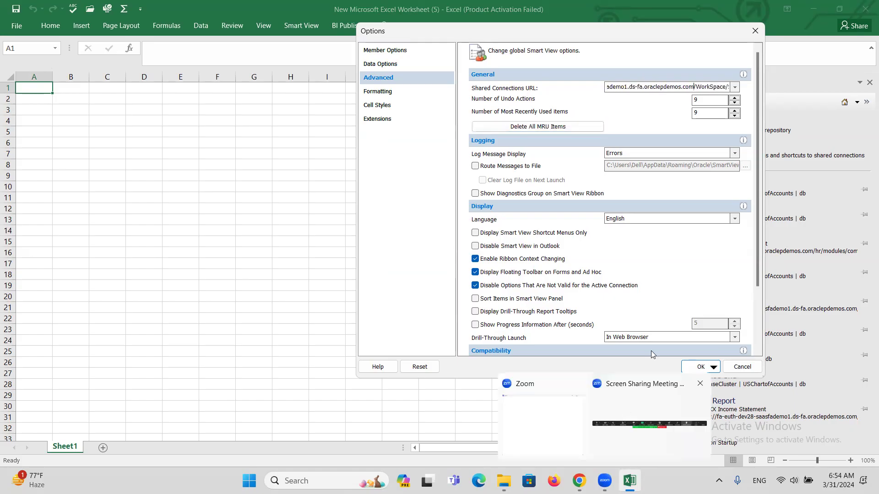
pyautogui.click(701, 362)
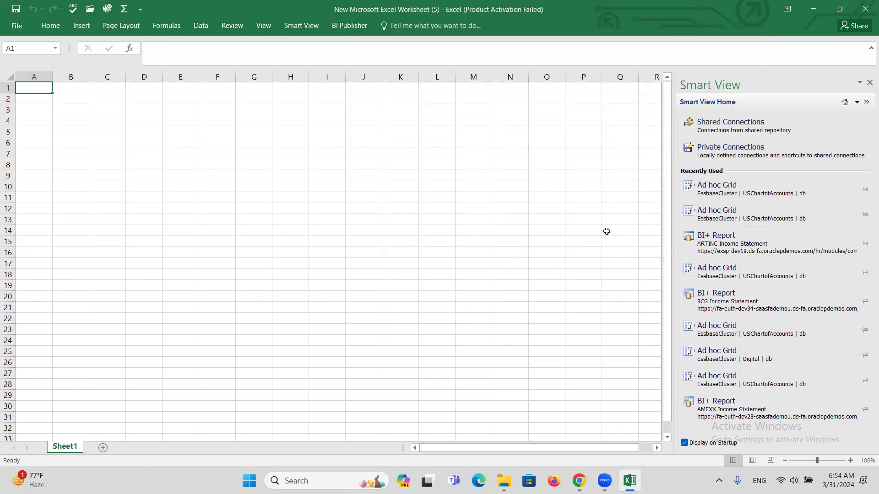
# Step: Try Shared Connections from the Smart View panel and dismiss the provider failure message
pyautogui.click(300, 25)
pyautogui.click(14, 51)
pyautogui.click(728, 123)
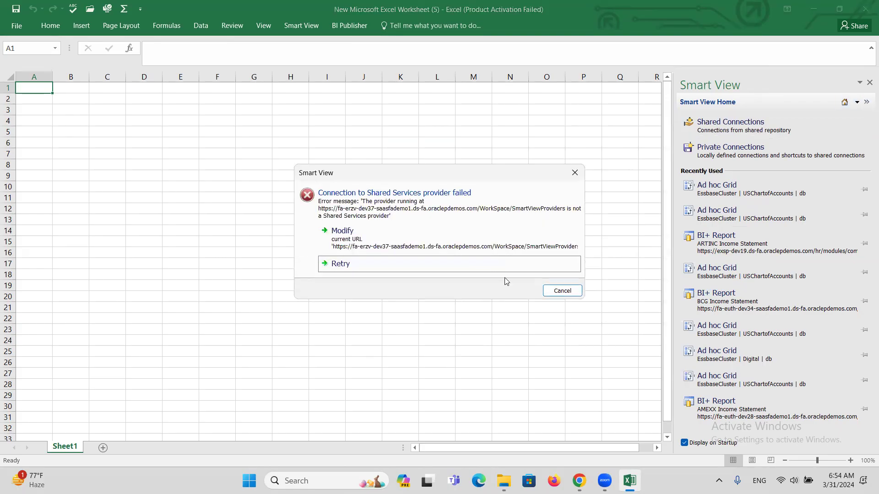
pyautogui.click(555, 292)
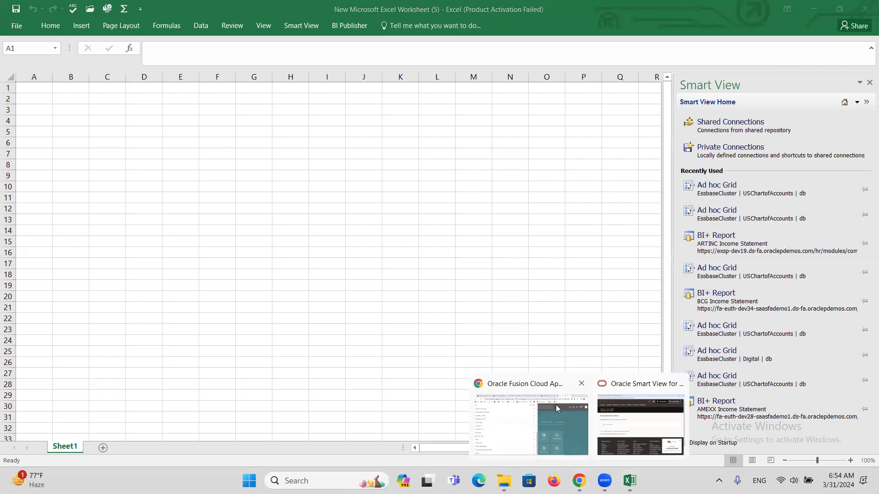
# Step: Select the exsp-dev8 server address from the Security Console tab's URL and return to Excel
pyautogui.click(546, 462)
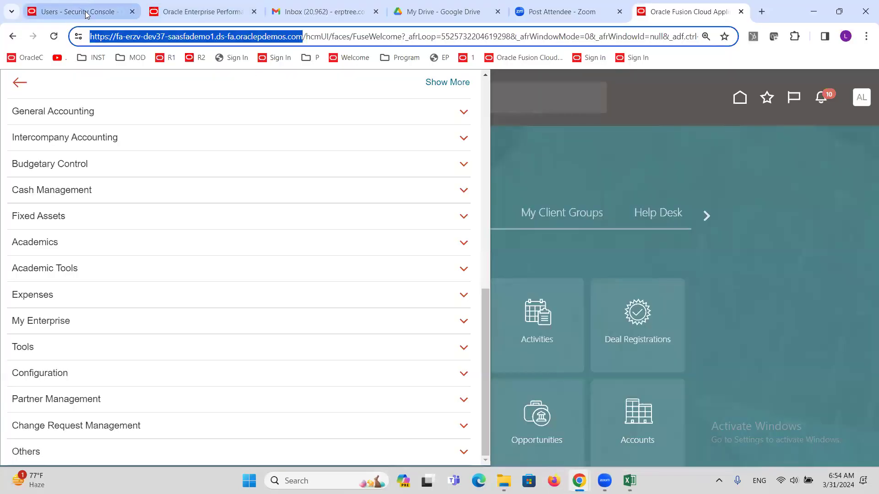
pyautogui.click(85, 12)
pyautogui.moveTo(217, 37); pyautogui.dragTo(90, 37)
pyautogui.hotkey('ctrl', 'c')
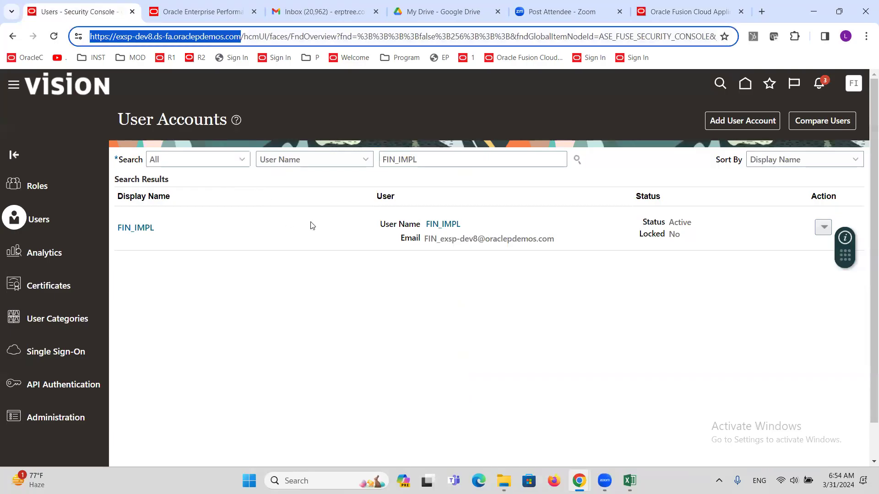
pyautogui.hotkey('alt', 'Tab')
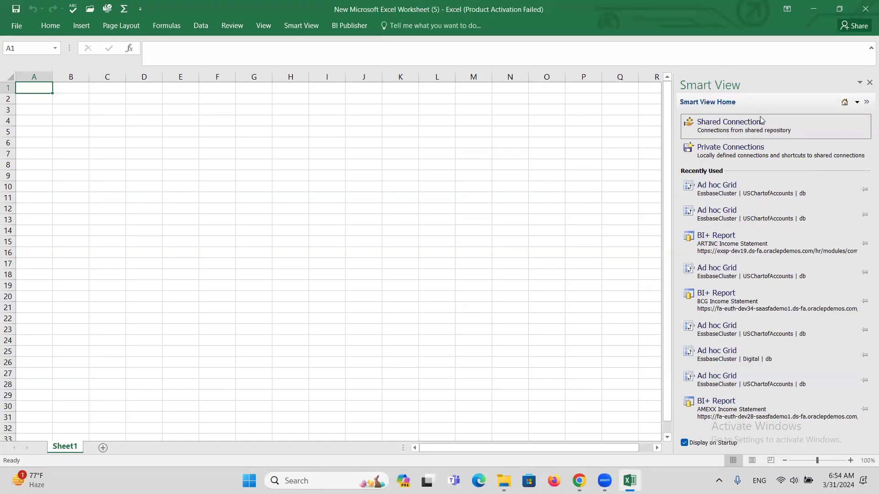
# Step: Replace the Shared Connections URL host with the copied exsp-dev8 address, fix the doubled slash, and save
pyautogui.click(758, 129)
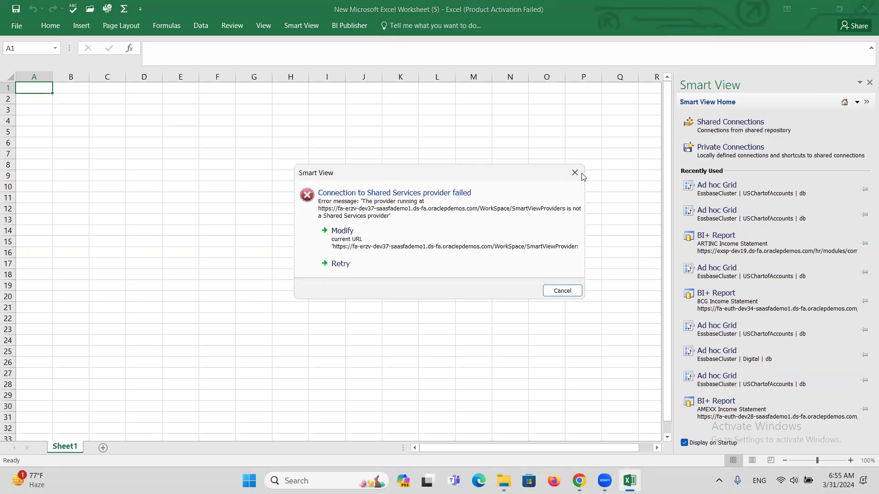
pyautogui.click(301, 27)
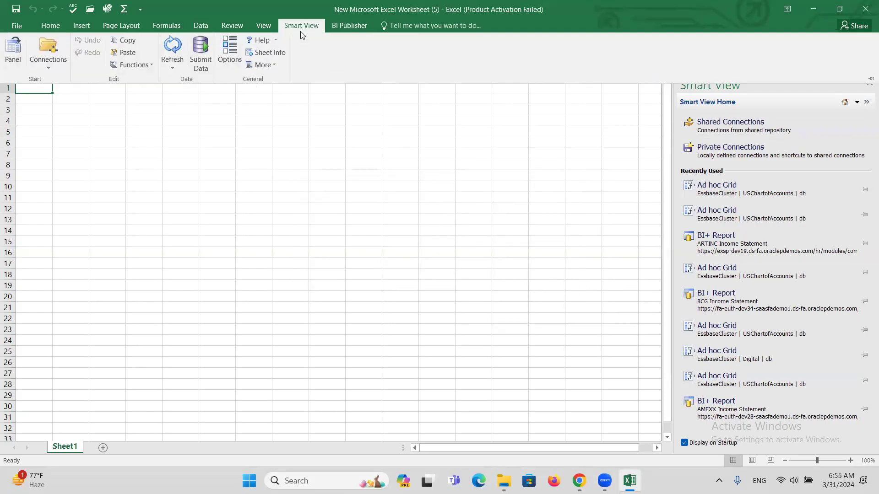
pyautogui.click(232, 56)
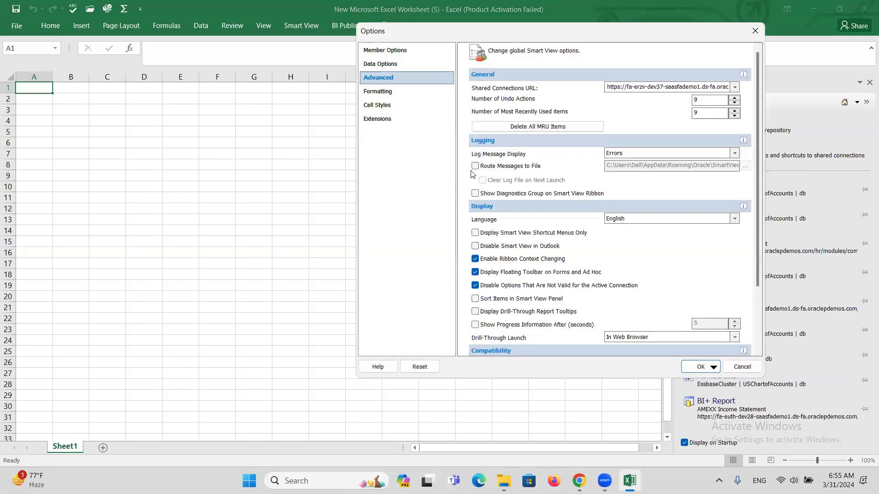
pyautogui.doubleClick(617, 86)
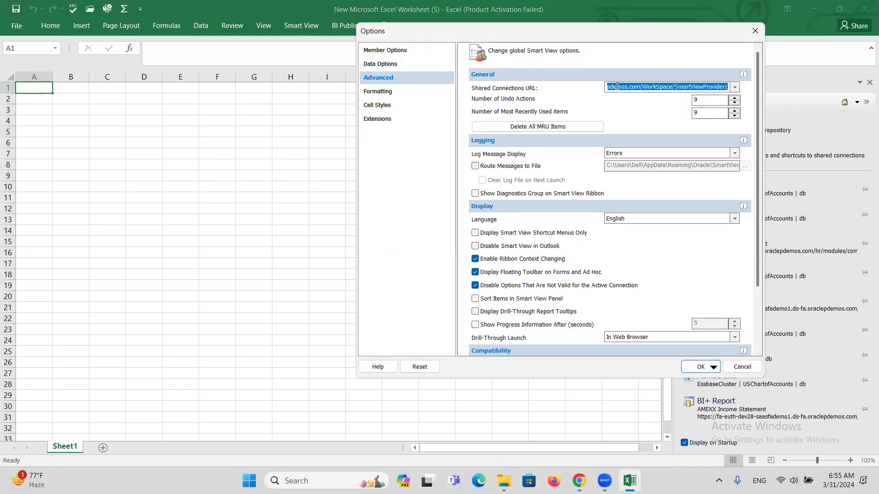
pyautogui.click(672, 86)
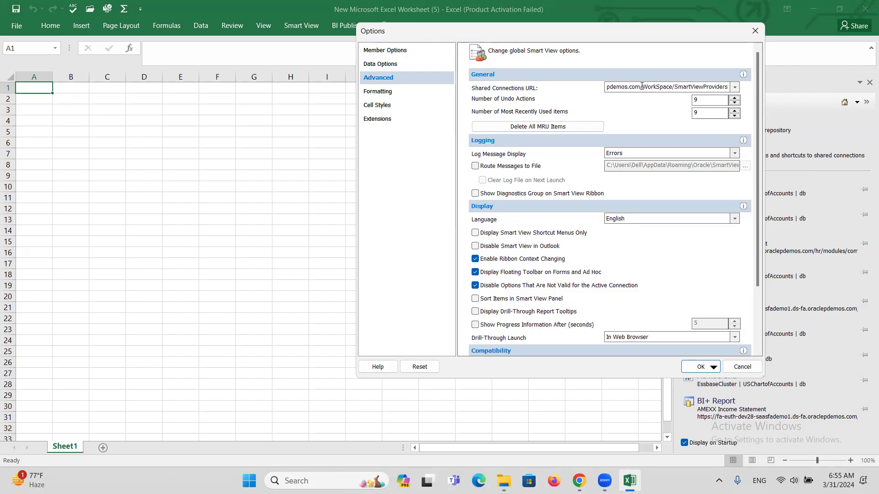
pyautogui.press('BackSpace')
pyautogui.press('BackSpace')
pyautogui.press('BackSpace')
pyautogui.press('BackSpace')
pyautogui.press('BackSpace')
pyautogui.press('BackSpace')
pyautogui.press('BackSpace')
pyautogui.press('BackSpace')
pyautogui.press('BackSpace')
pyautogui.press('BackSpace')
pyautogui.press('BackSpace')
pyautogui.press('BackSpace')
pyautogui.press('BackSpace')
pyautogui.press('BackSpace')
pyautogui.press('BackSpace')
pyautogui.press('BackSpace')
pyautogui.press('BackSpace')
pyautogui.press('BackSpace')
pyautogui.press('BackSpace')
pyautogui.press('BackSpace')
pyautogui.press('BackSpace')
pyautogui.press('BackSpace')
pyautogui.press('BackSpace')
pyautogui.press('BackSpace')
pyautogui.press('BackSpace')
pyautogui.press('BackSpace')
pyautogui.press('BackSpace')
pyautogui.press('BackSpace')
pyautogui.press('BackSpace')
pyautogui.press('BackSpace')
pyautogui.press('BackSpace')
pyautogui.press('BackSpace')
pyautogui.hotkey('ctrl', 'v')
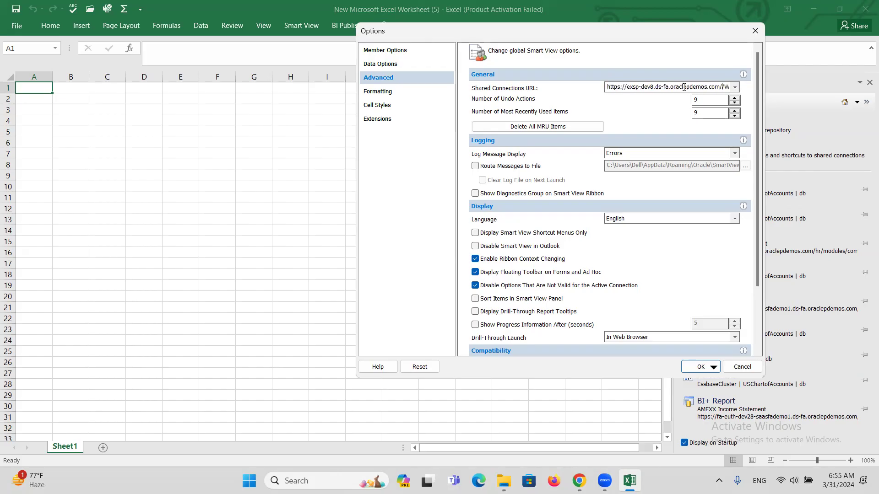
pyautogui.press('BackSpace')
pyautogui.click(693, 368)
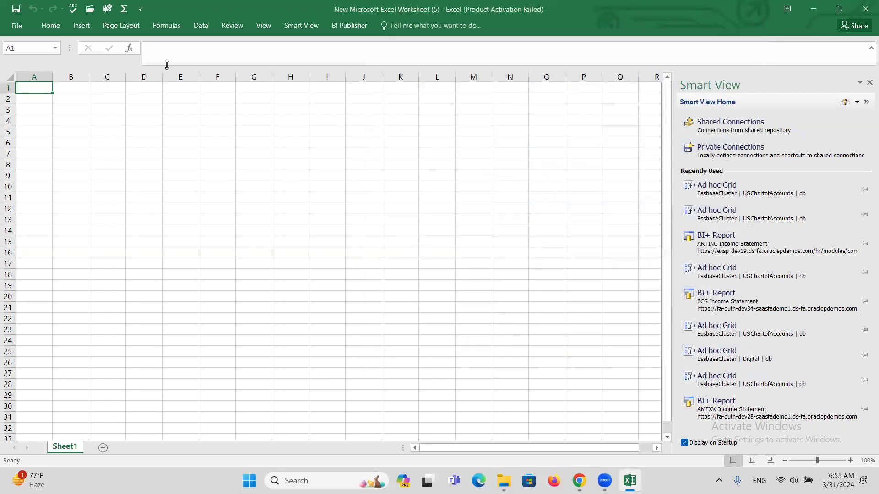
# Step: Try Shared Connections again from the Smart View panel and dismiss the failure message
pyautogui.click(289, 27)
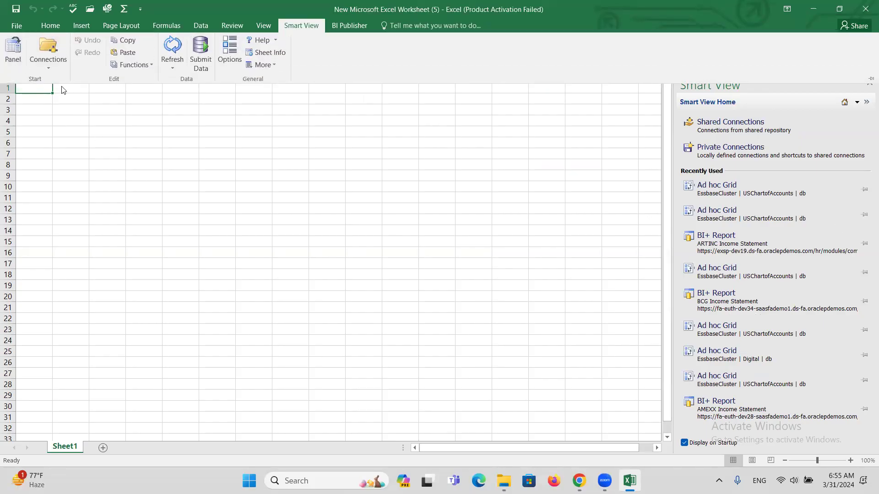
pyautogui.click(13, 55)
pyautogui.click(725, 133)
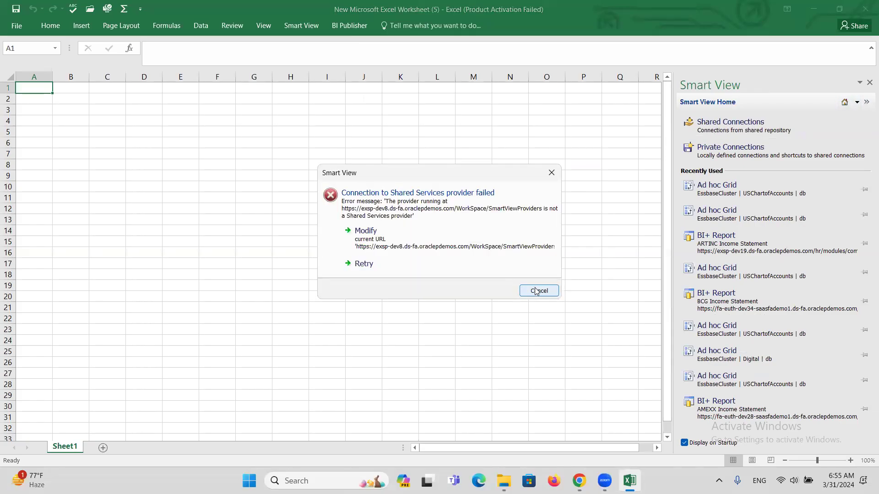
pyautogui.click(536, 291)
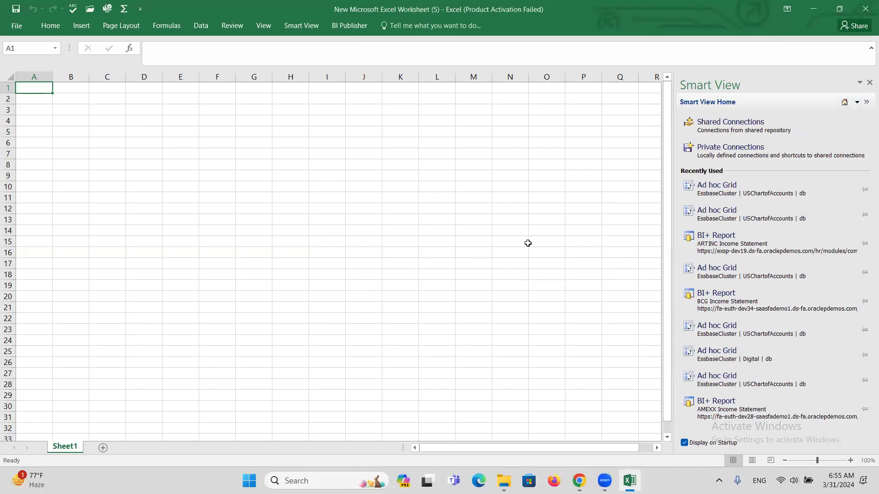
# Step: Change 'WorkSpace' to 'workspace' in the Shared Connections URL, save, then try Shared Connections and close sign-in
pyautogui.click(295, 26)
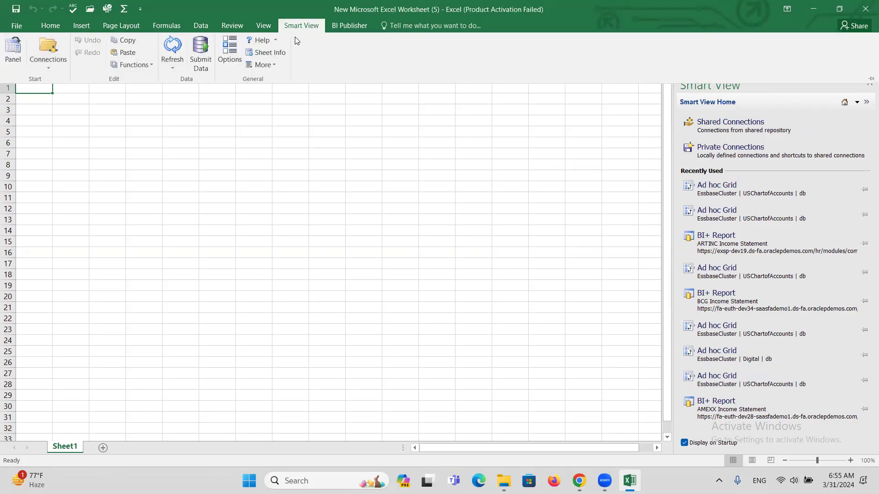
pyautogui.click(221, 51)
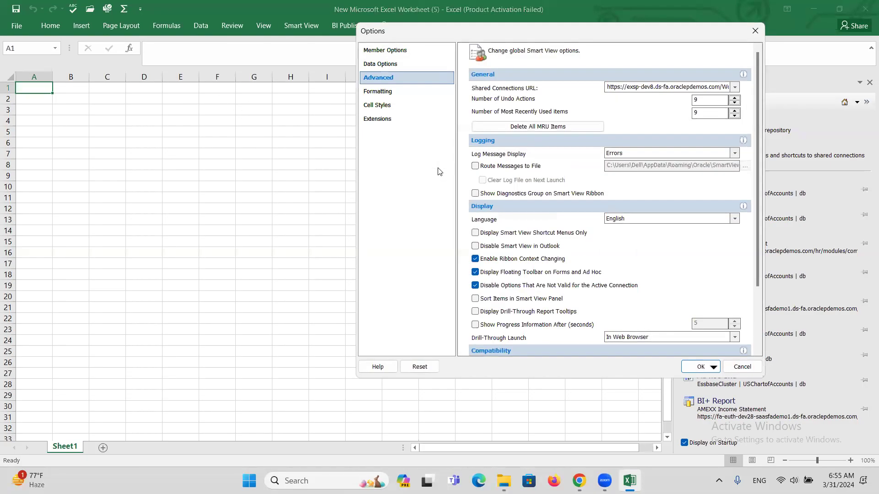
pyautogui.click(634, 85)
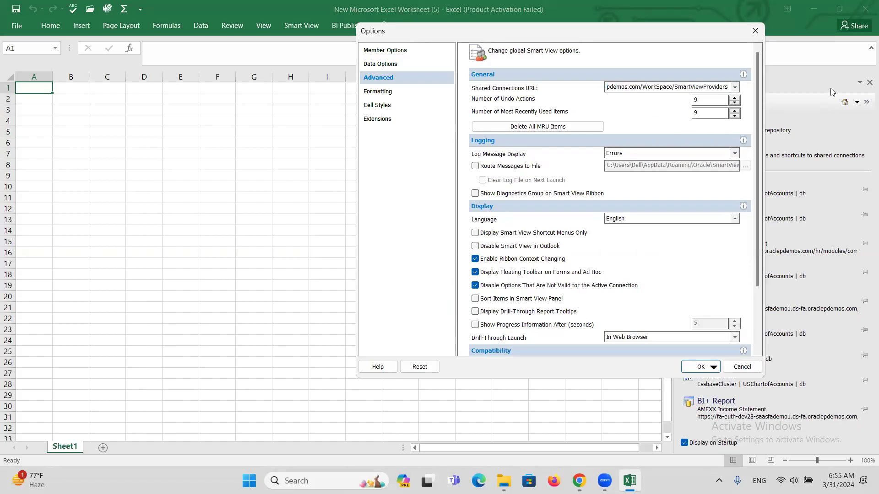
pyautogui.press('BackSpace')
pyautogui.write('W')
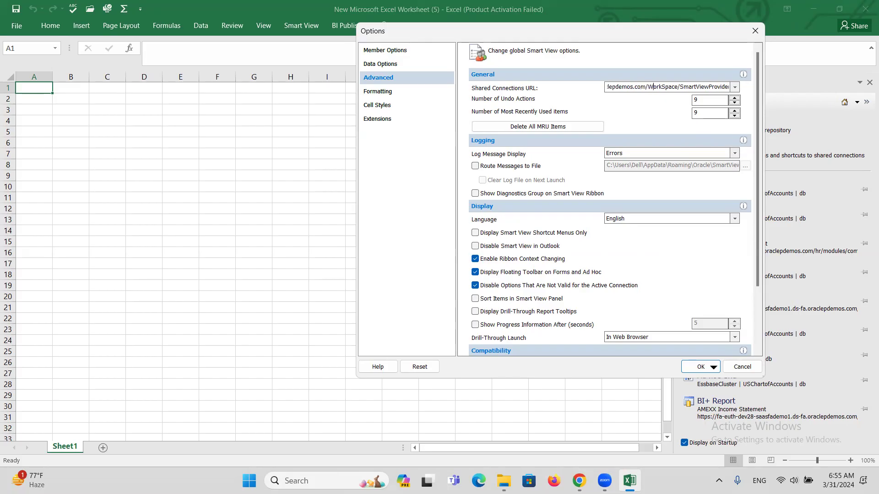
pyautogui.press('BackSpace')
pyautogui.write('w')
pyautogui.press('BackSpace')
pyautogui.write('s')
pyautogui.click(694, 365)
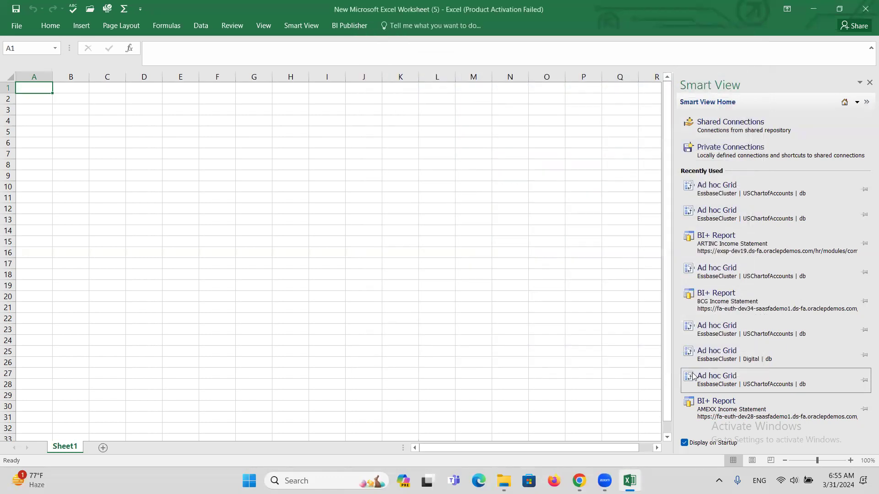
pyautogui.click(733, 130)
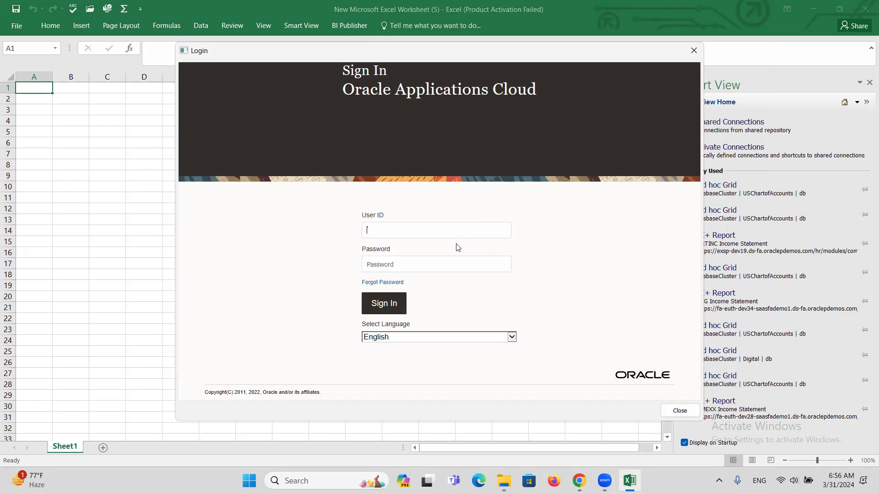
pyautogui.click(694, 51)
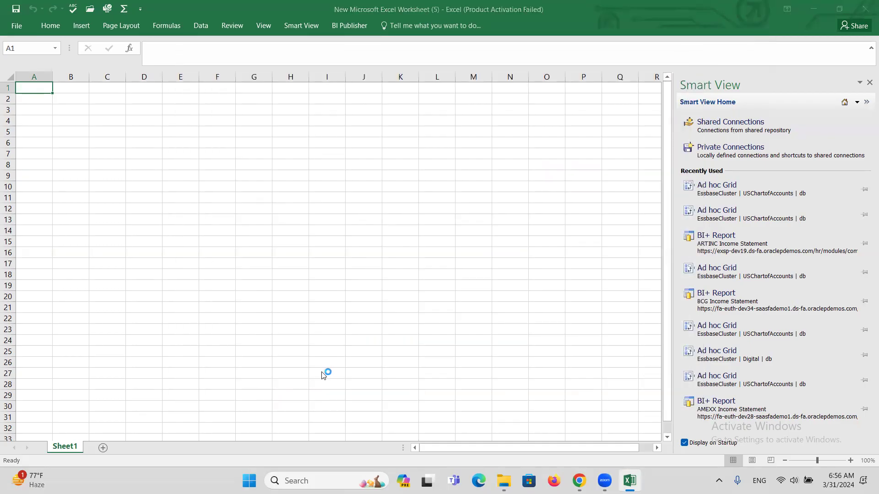
# Step: Check the erzv-dev37 Fusion host in Chrome, then dismiss Excel's Smart View Login and connection-failed messages
pyautogui.hotkey('alt', 'Tab')
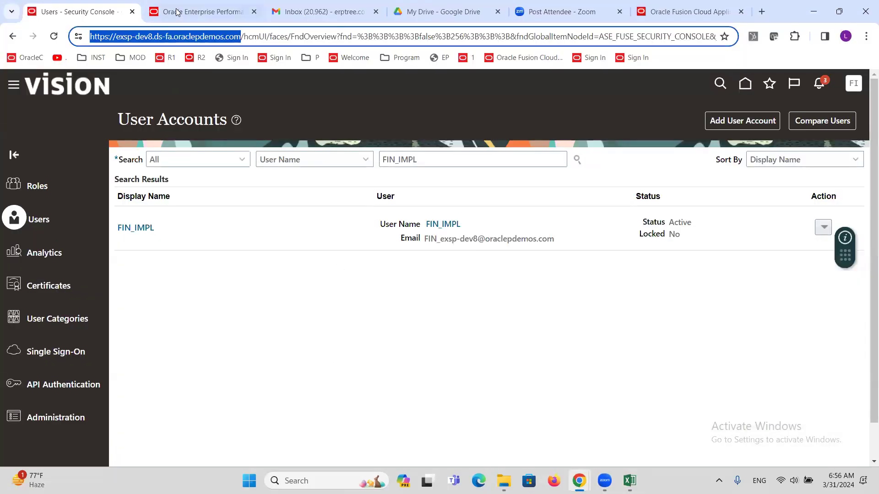
pyautogui.click(689, 12)
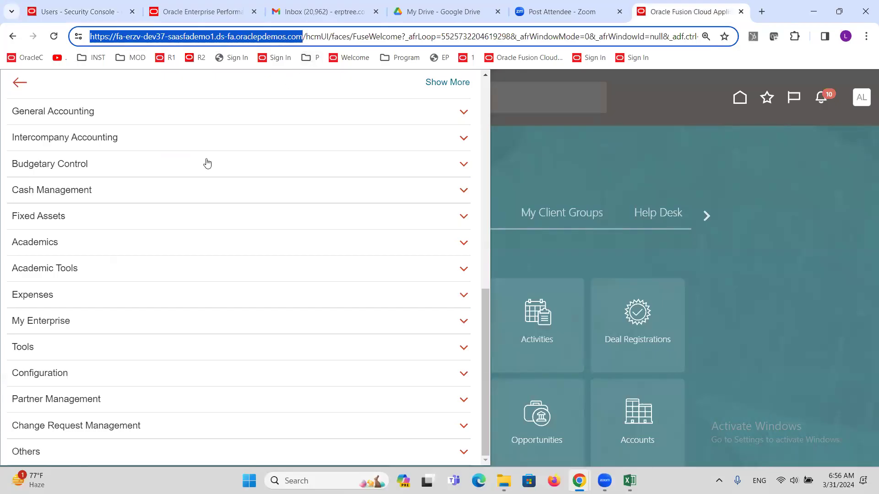
pyautogui.hotkey('alt', 'Tab')
pyautogui.click(694, 51)
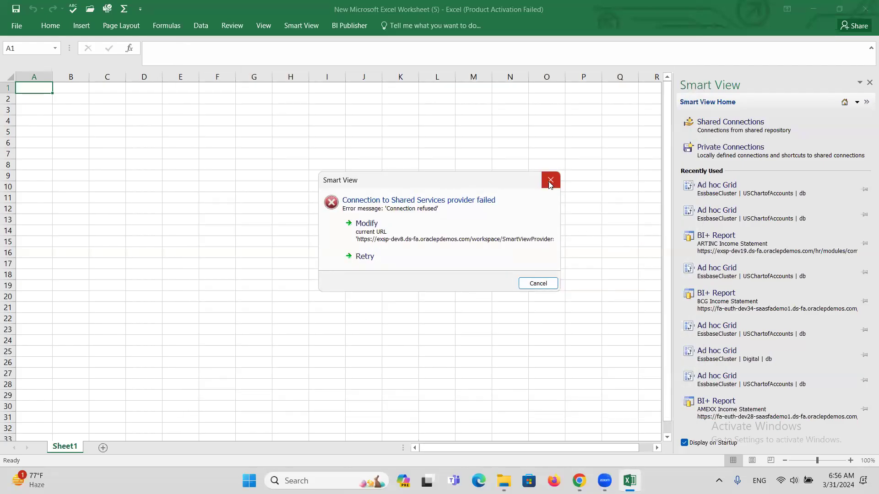
pyautogui.click(551, 180)
# Step: Replace the shared connections URL host with the copied saasfademo1 host, keeping /workspace/SmartViewProviders
pyautogui.click(301, 26)
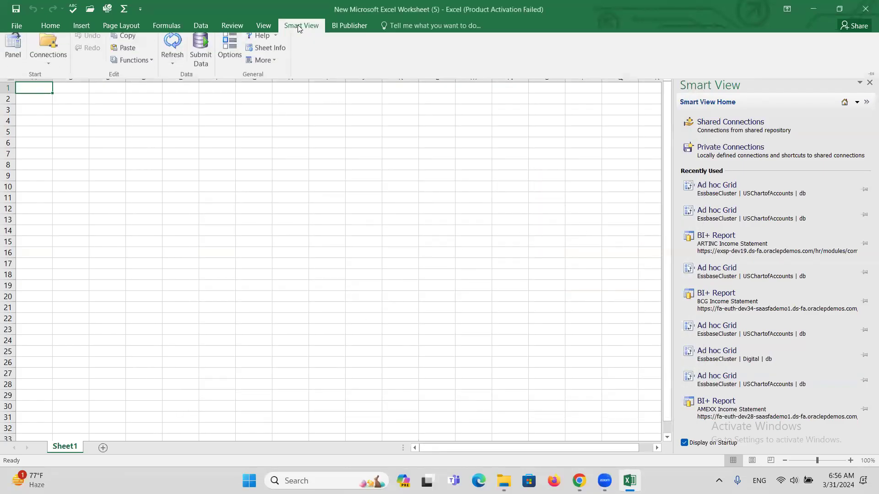
pyautogui.click(230, 50)
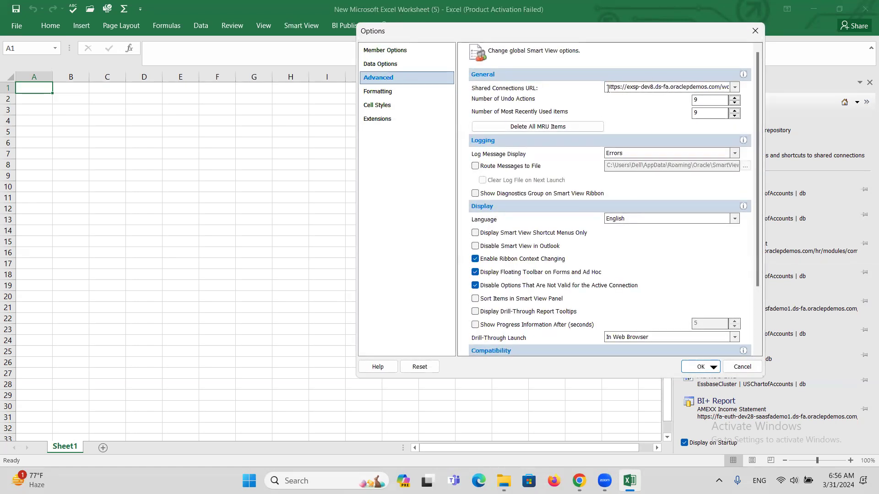
pyautogui.doubleClick(608, 87)
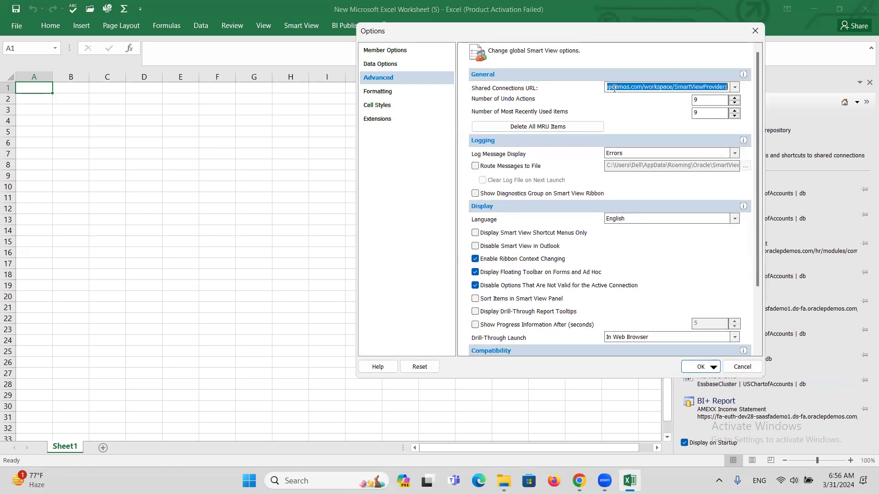
pyautogui.click(672, 86)
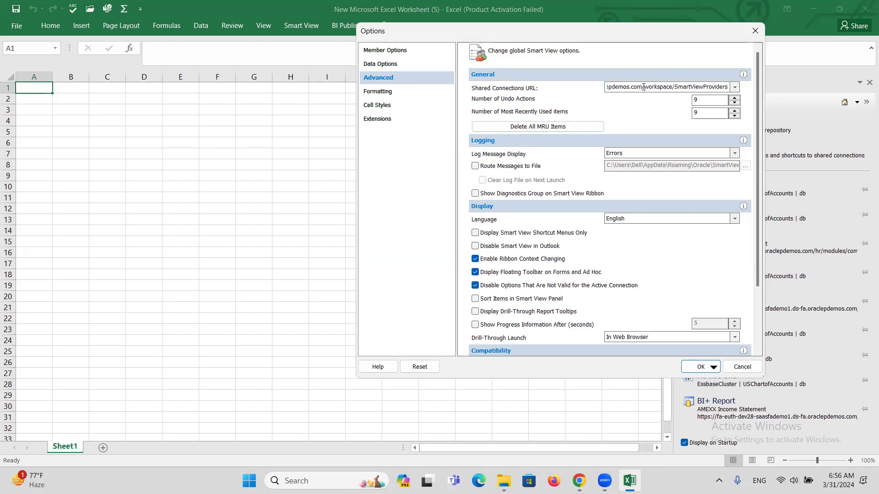
pyautogui.moveTo(641, 86); pyautogui.dragTo(509, 141)
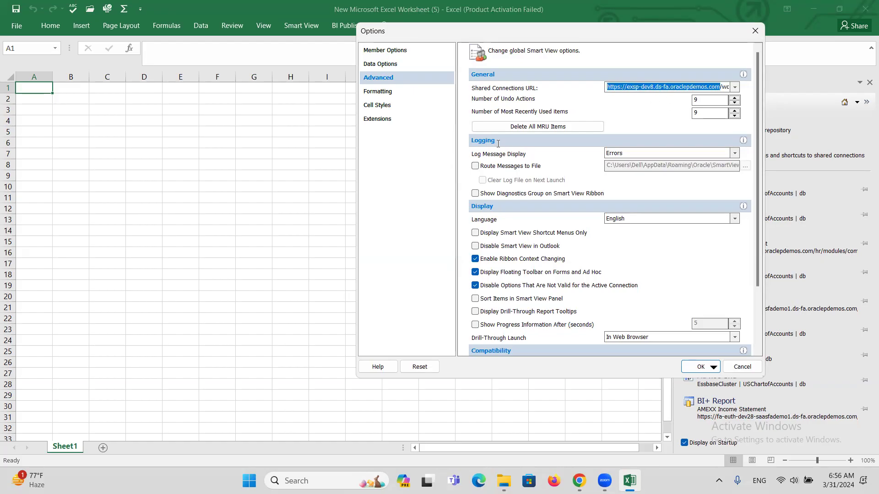
pyautogui.press('BackSpace')
pyautogui.hotkey('ctrl', 'v')
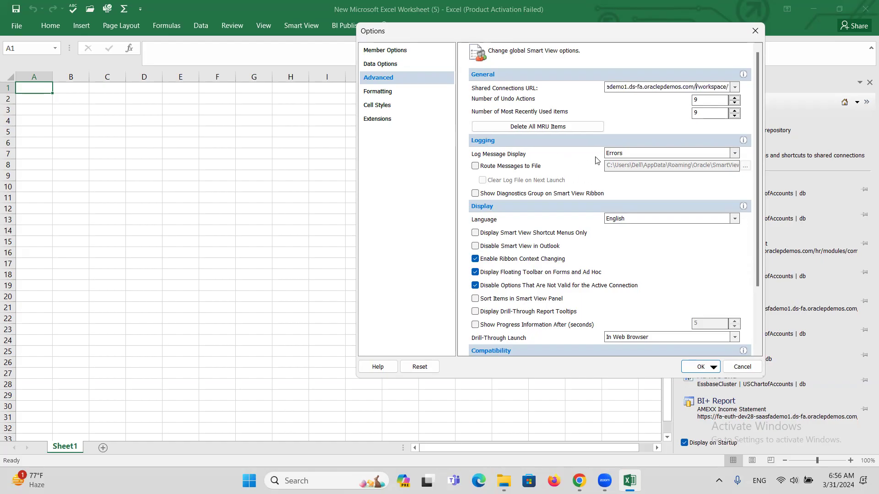
pyautogui.press('BackSpace')
pyautogui.click(688, 365)
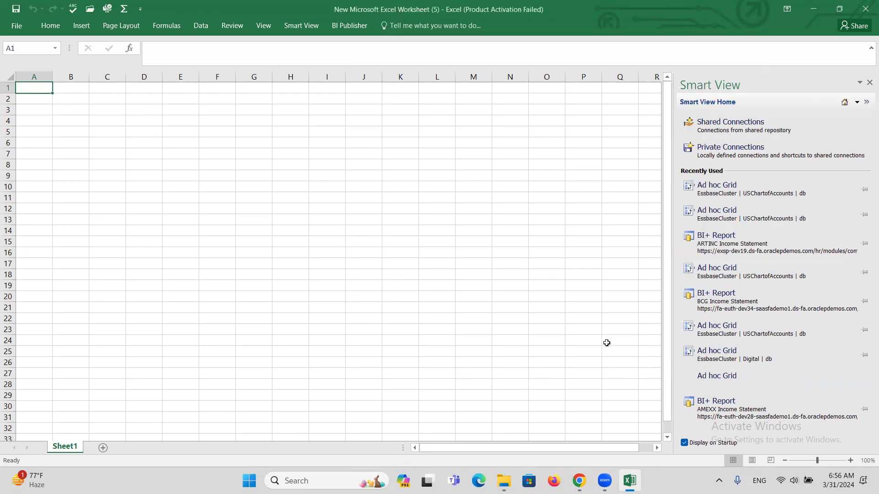
# Step: Open Smart View Shared Connections and sign in to the Oracle cloud with the user ID and password
pyautogui.click(723, 131)
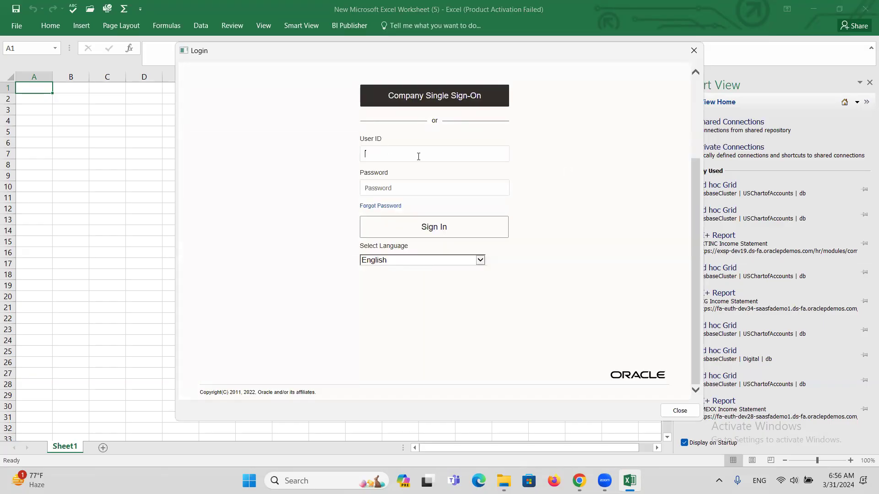
pyautogui.write('ALTINC')
pyautogui.press('Tab')
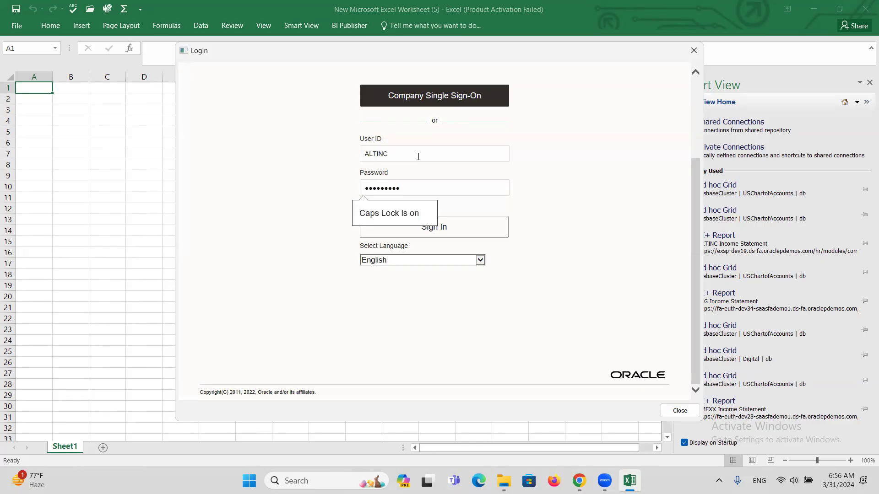
pyautogui.click(465, 228)
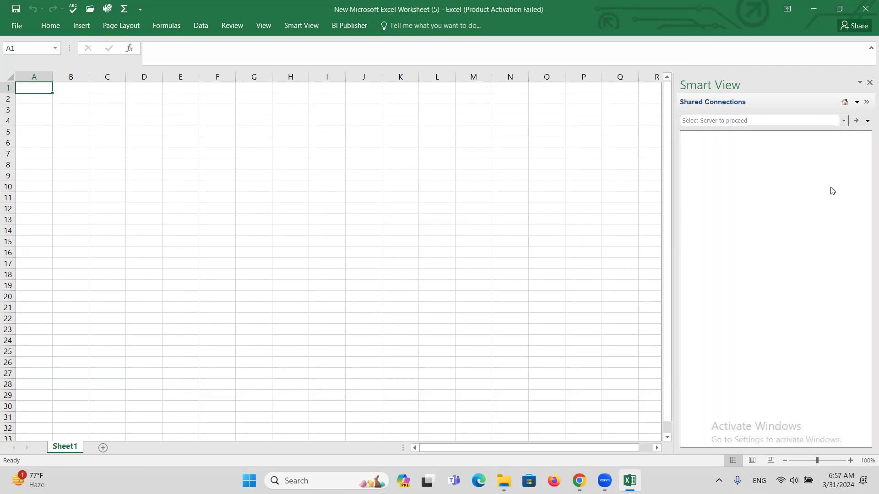
# Step: Connect to Oracle Hyperion Financial Reporting, Fusion Edition and expand Shared Folders > Custom > Financials
pyautogui.click(843, 121)
pyautogui.click(780, 140)
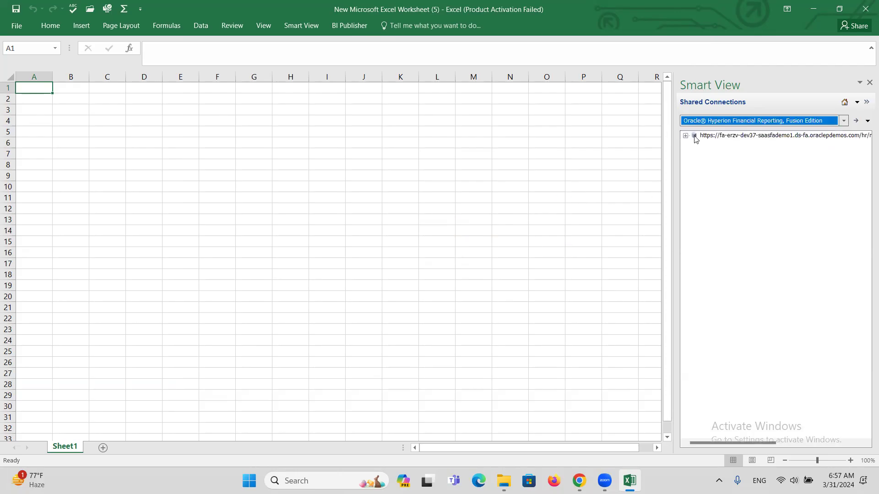
pyautogui.click(685, 136)
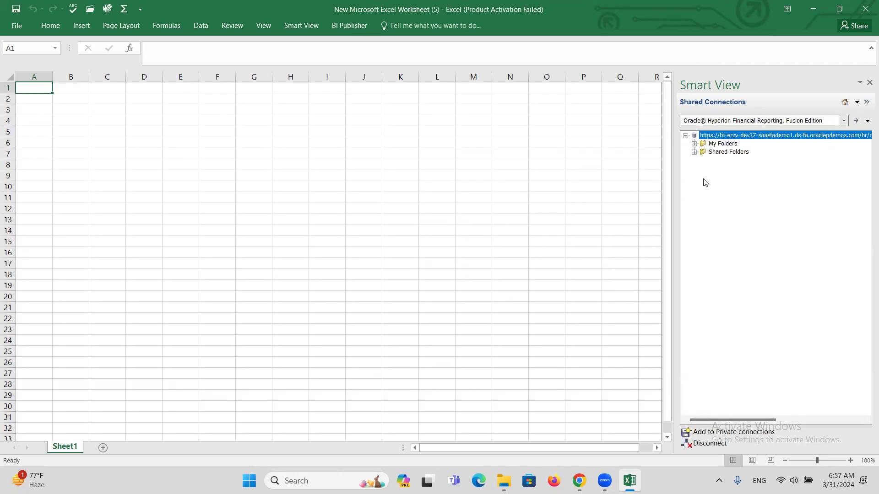
pyautogui.click(694, 152)
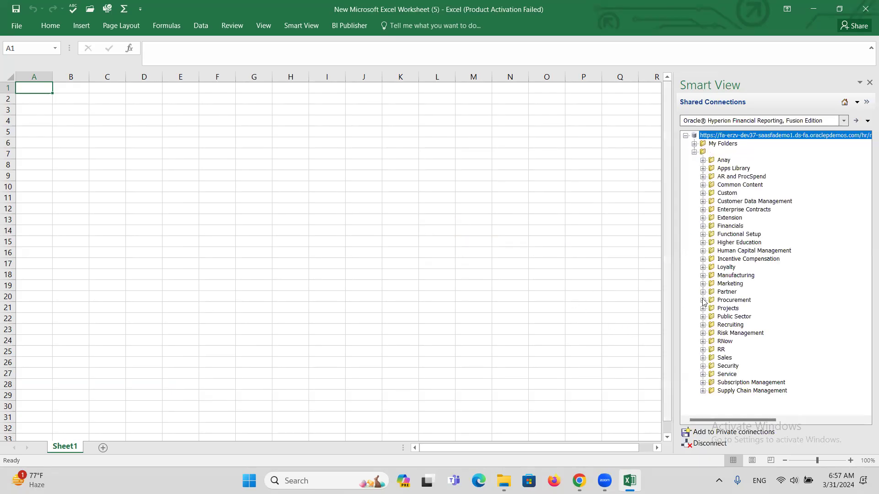
pyautogui.click(703, 193)
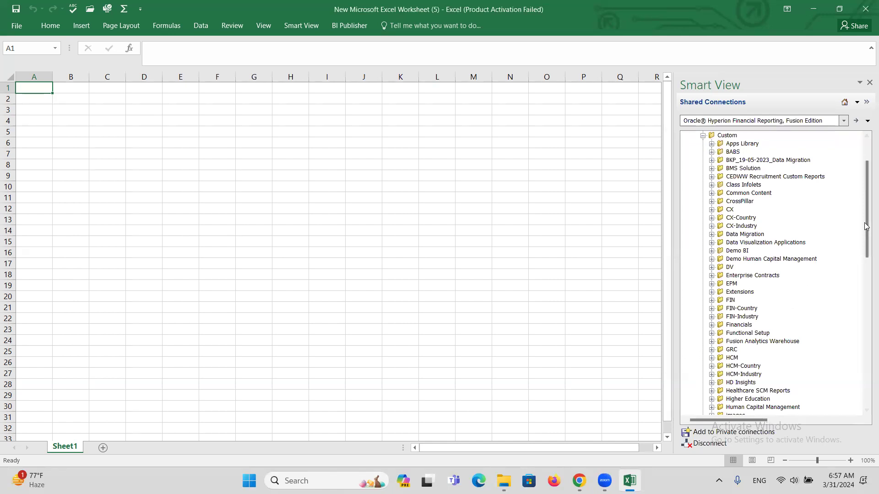
pyautogui.moveTo(866, 199); pyautogui.dragTo(865, 311)
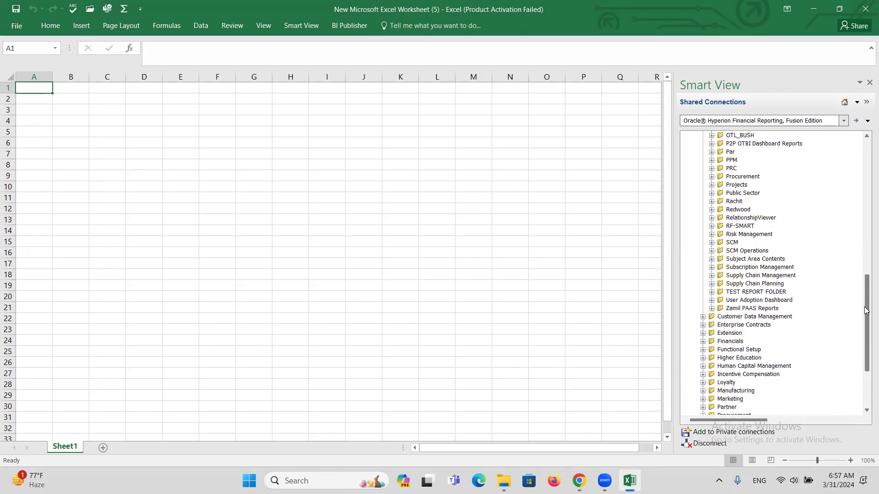
pyautogui.moveTo(865, 311); pyautogui.dragTo(865, 252)
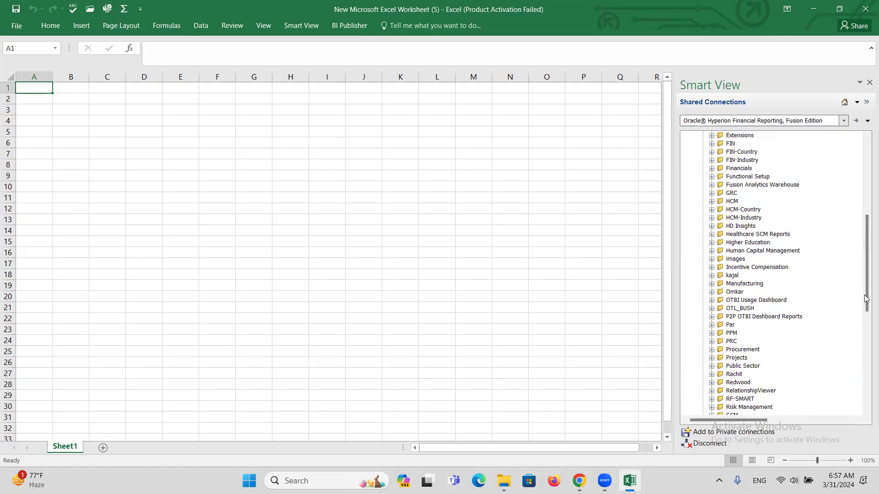
pyautogui.moveTo(864, 291)
pyautogui.mouseDown()
pyautogui.moveTo(866, 325)
pyautogui.moveTo(866, 275)
pyautogui.mouseUp()
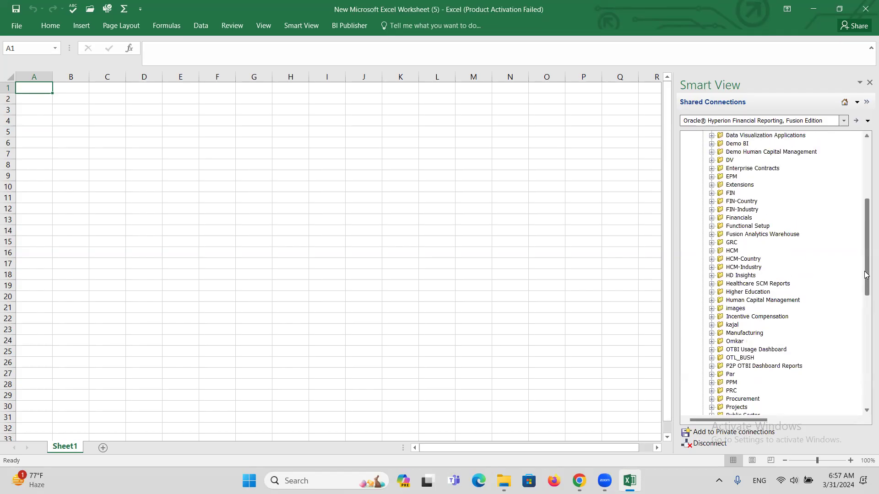
pyautogui.click(712, 218)
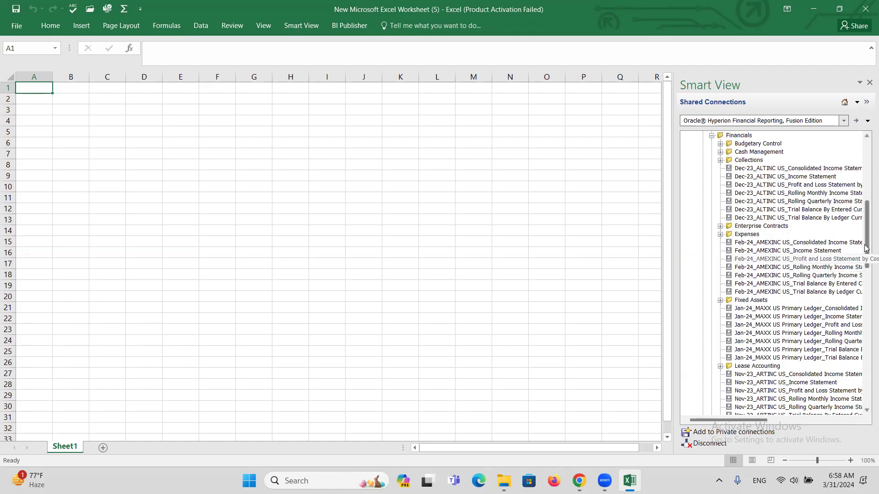
# Step: Browse the Financials folder and select the Jan-24_MAXX US Primary Ledger_Income Statement report
pyautogui.moveTo(866, 240); pyautogui.dragTo(866, 274)
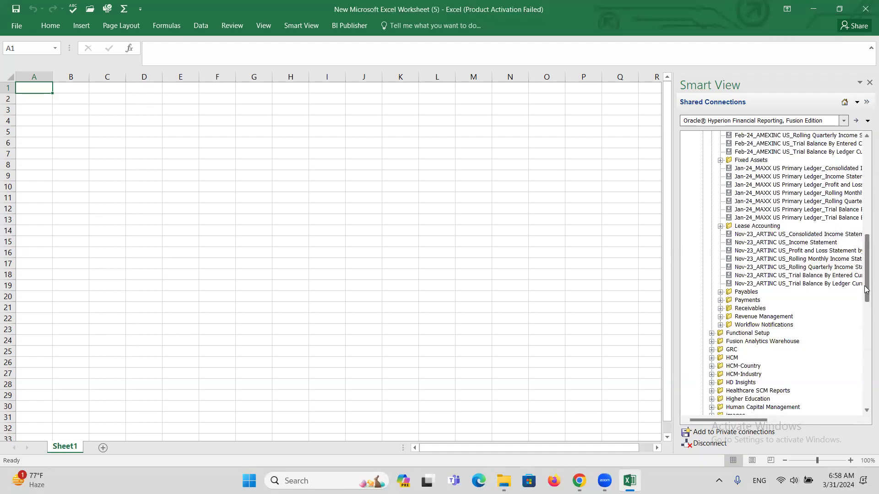
pyautogui.moveTo(866, 289); pyautogui.dragTo(866, 238)
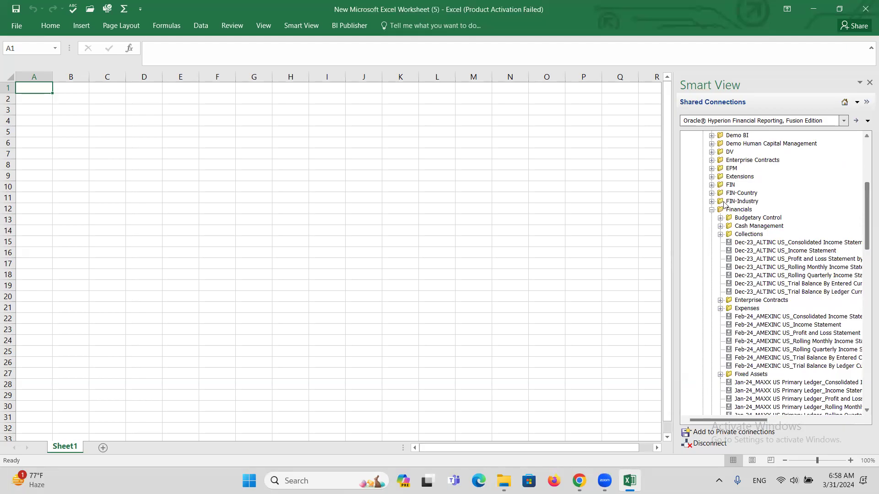
pyautogui.click(712, 185)
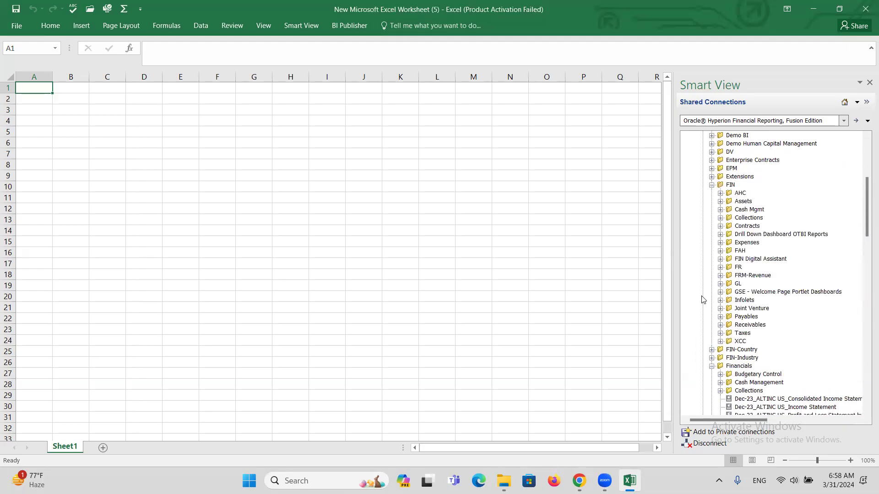
pyautogui.click(711, 185)
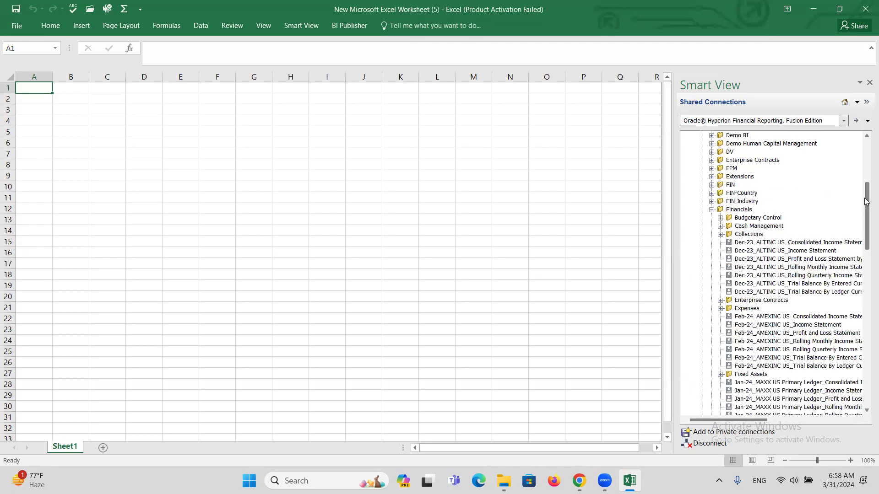
pyautogui.moveTo(866, 201); pyautogui.dragTo(866, 204)
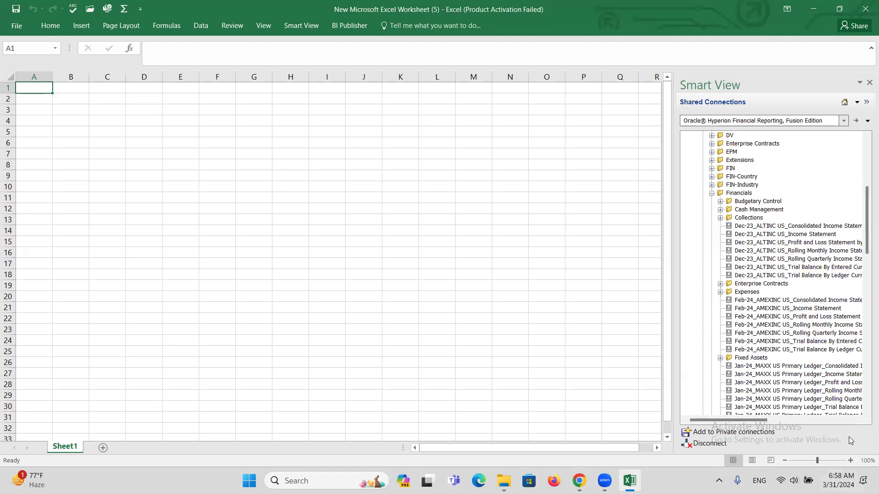
pyautogui.moveTo(762, 426); pyautogui.dragTo(775, 418)
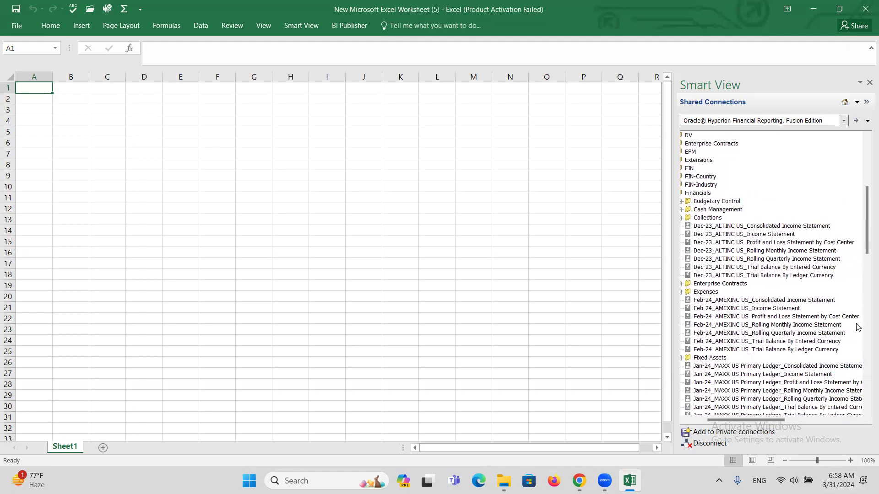
pyautogui.moveTo(867, 237); pyautogui.dragTo(866, 264)
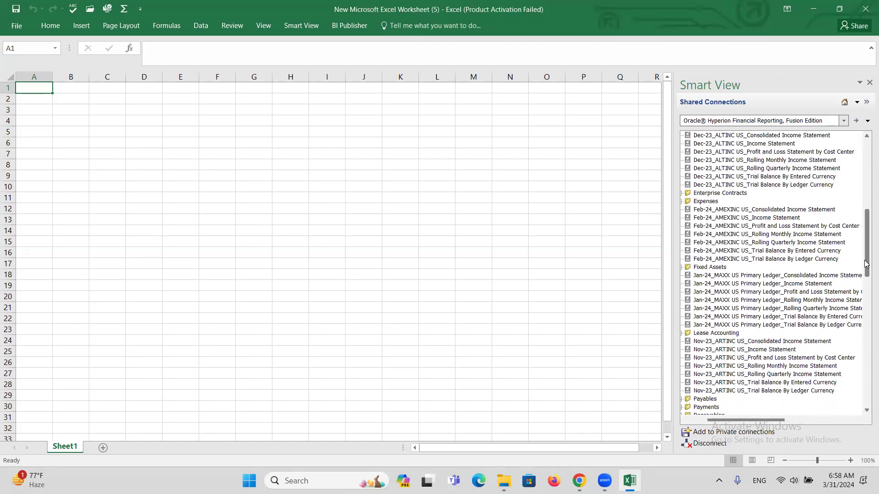
pyautogui.click(723, 284)
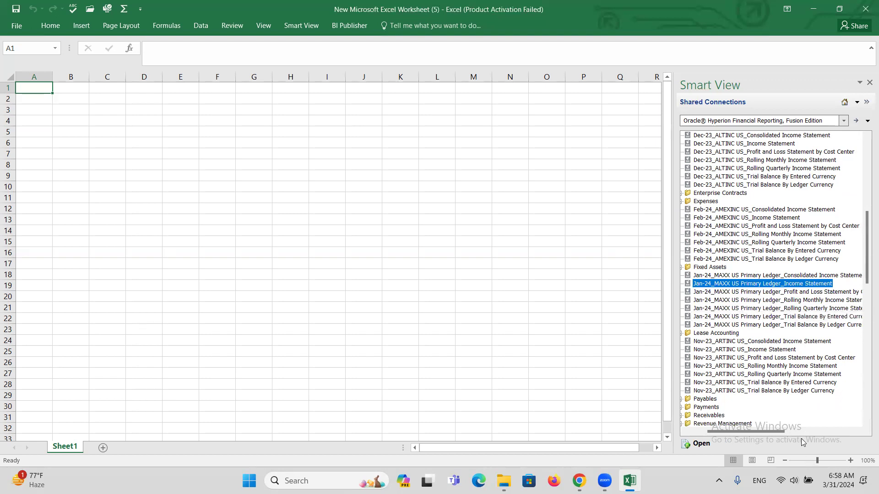
pyautogui.moveTo(863, 247); pyautogui.dragTo(865, 271)
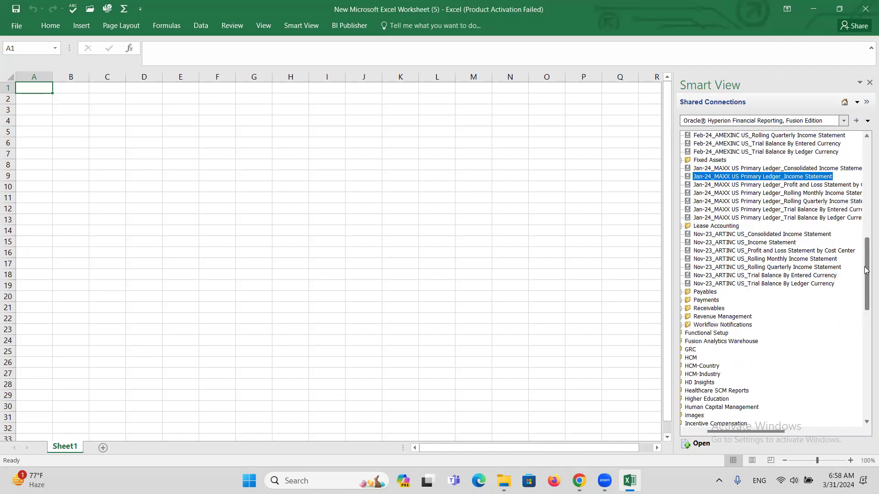
pyautogui.doubleClick(741, 177)
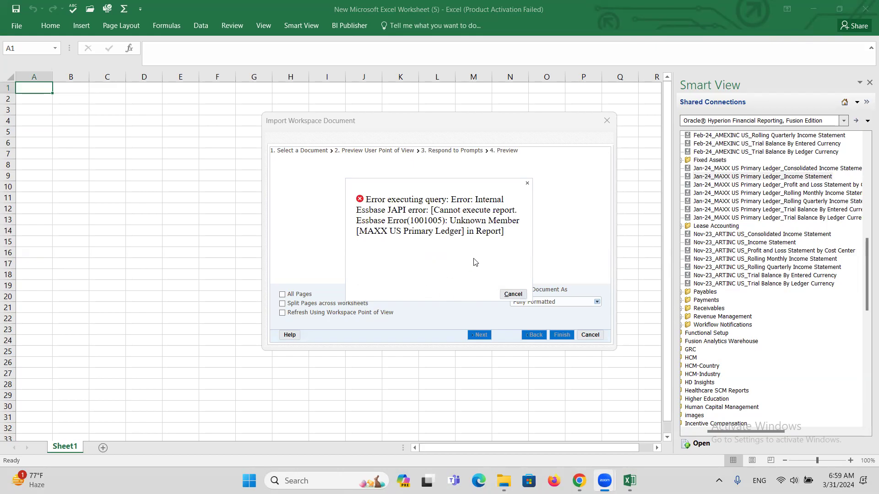
pyautogui.click(527, 183)
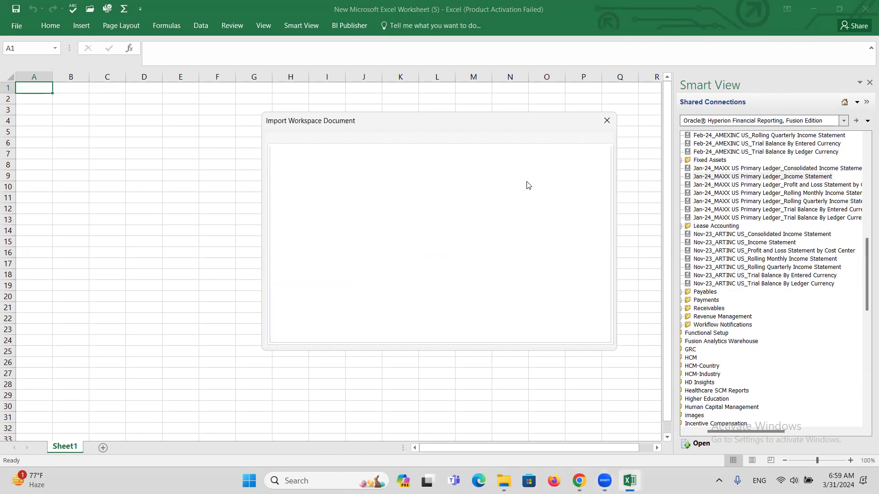
pyautogui.click(607, 121)
# Step: Collapse Financials and look through TEST REPORT FOLDER and Zamil PAAS Reports in the Smart View tree
pyautogui.moveTo(865, 259); pyautogui.dragTo(866, 201)
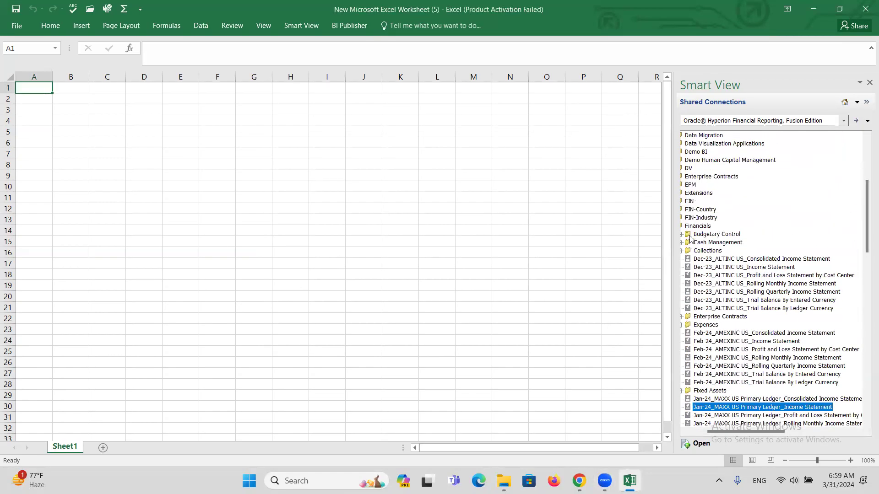
pyautogui.moveTo(773, 432); pyautogui.dragTo(722, 440)
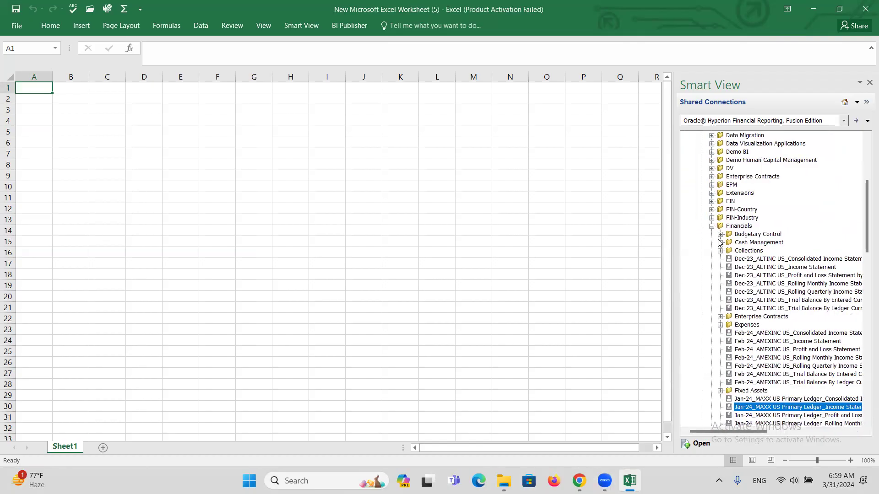
pyautogui.click(712, 226)
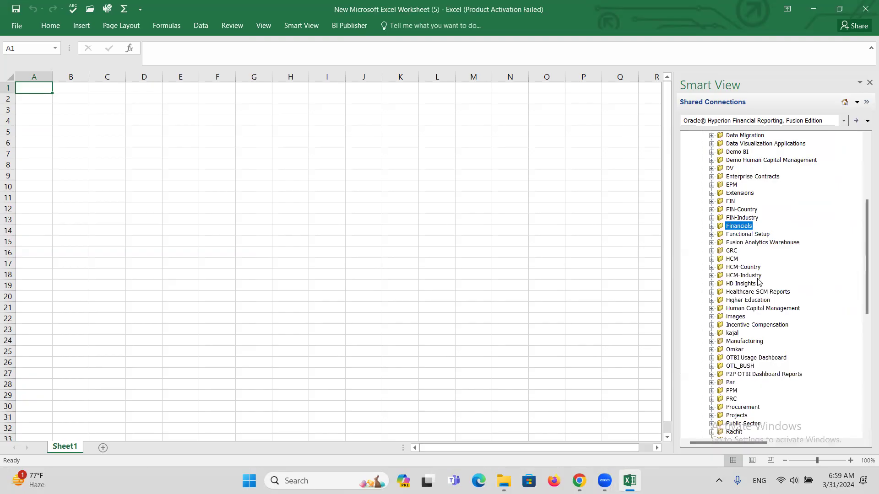
pyautogui.moveTo(866, 257); pyautogui.dragTo(866, 333)
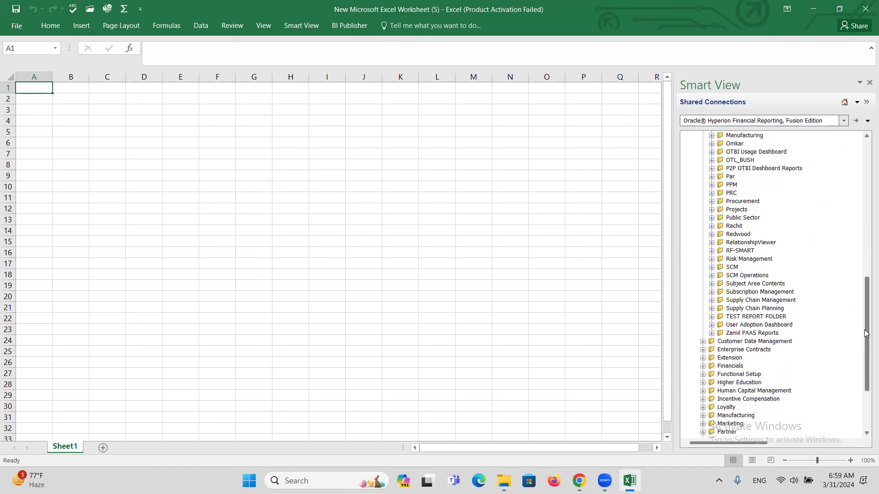
pyautogui.click(712, 317)
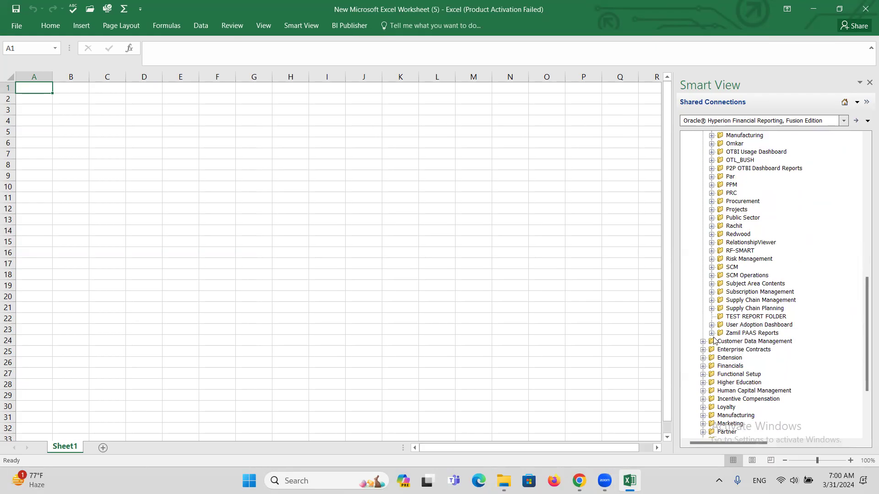
pyautogui.click(712, 335)
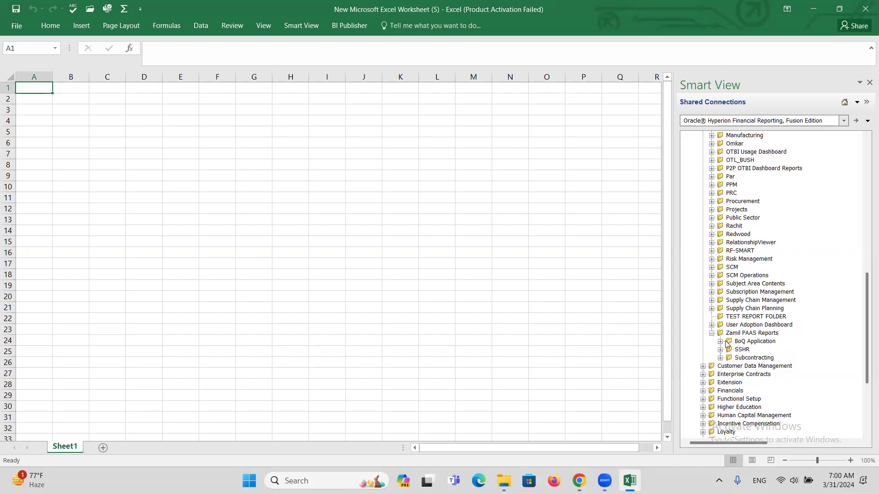
pyautogui.moveTo(867, 345); pyautogui.dragTo(863, 307)
pyautogui.scroll(6, 859, 301)
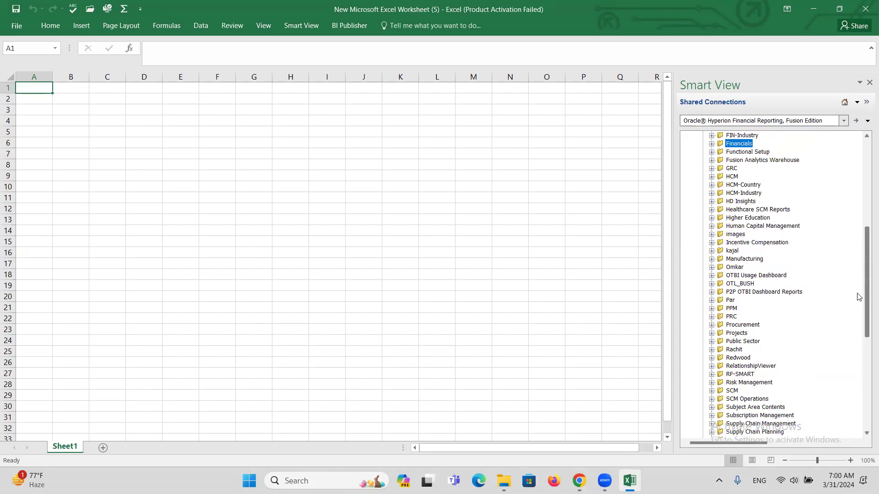
pyautogui.scroll(8, 853, 283)
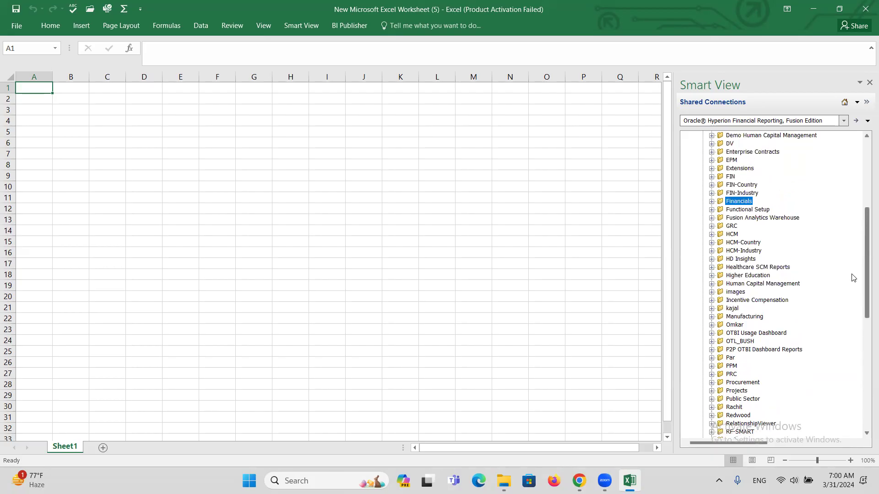
pyautogui.scroll(12, 850, 260)
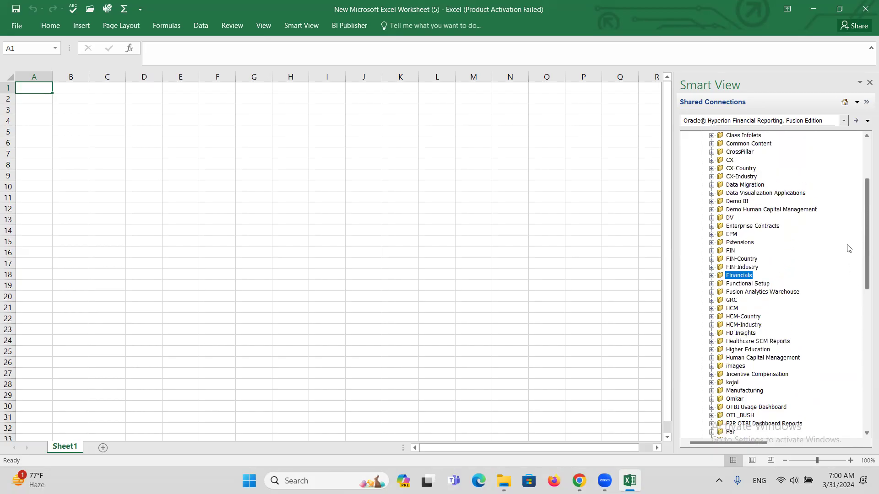
pyautogui.scroll(4, 851, 217)
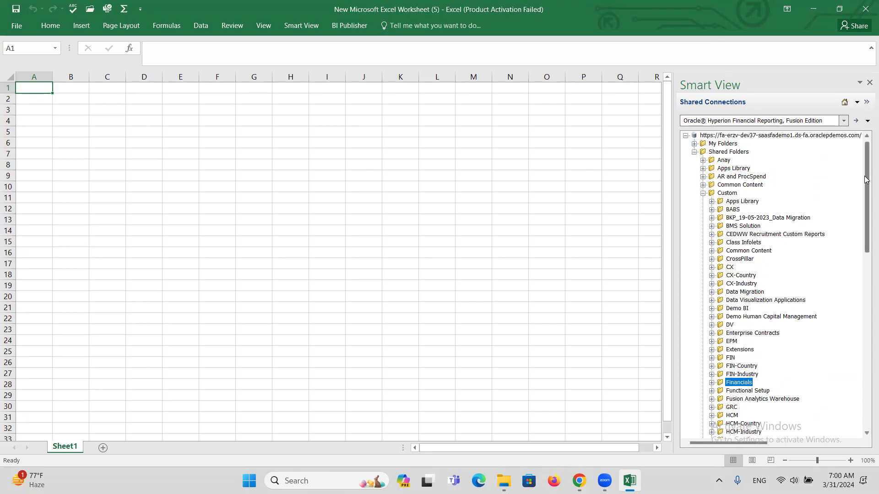
pyautogui.moveTo(866, 179); pyautogui.dragTo(866, 205)
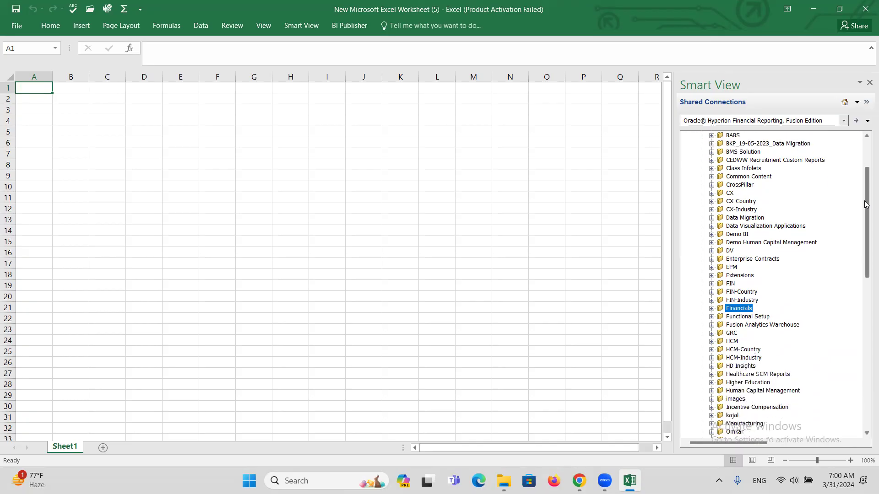
# Step: Expand FIN-Country > India > FR > Primary Ledger to list the India reports
pyautogui.click(712, 292)
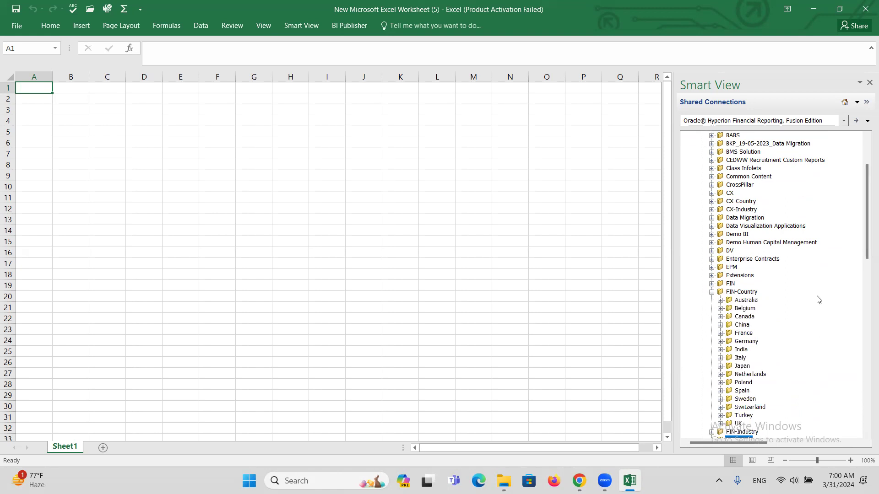
pyautogui.moveTo(866, 214); pyautogui.dragTo(866, 260)
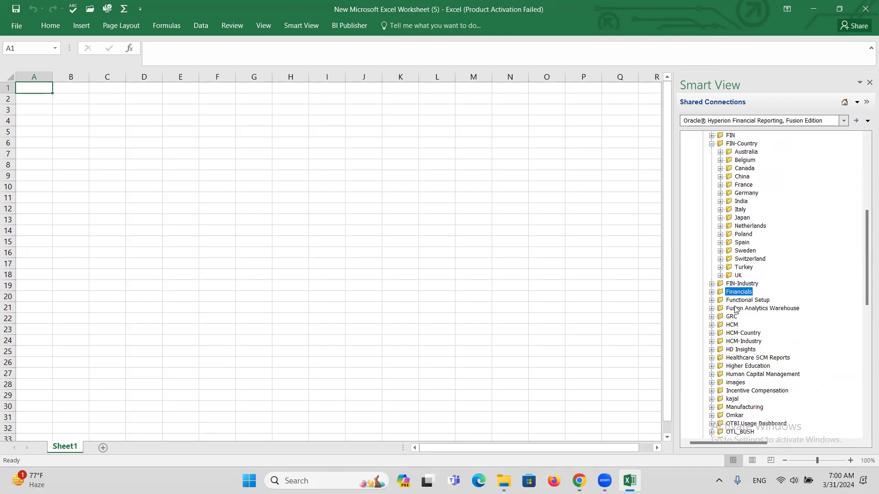
pyautogui.click(721, 202)
pyautogui.click(729, 210)
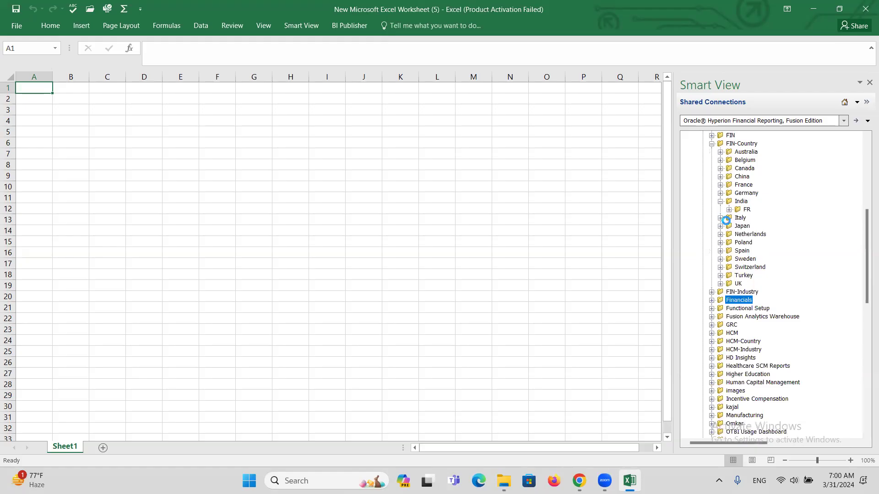
pyautogui.click(738, 219)
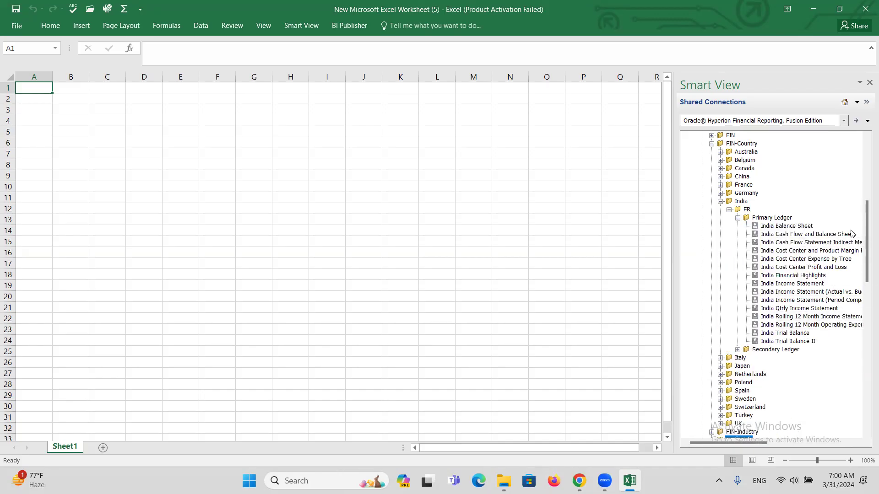
pyautogui.click(730, 209)
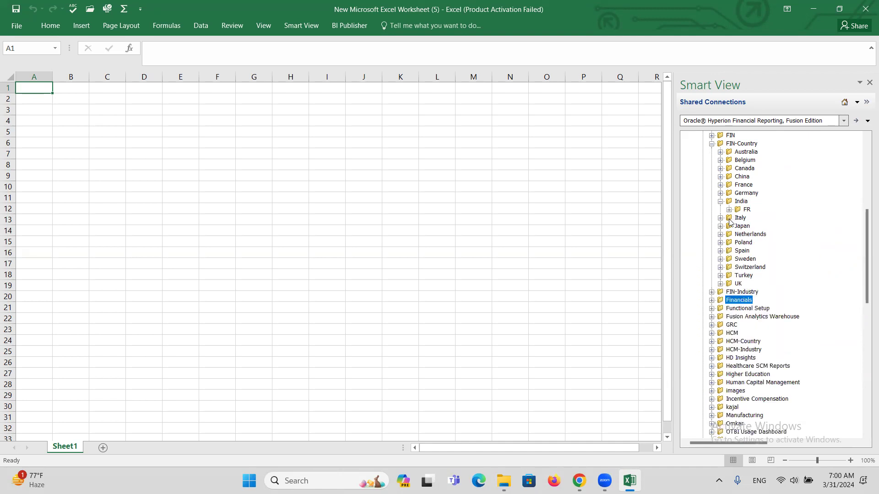
pyautogui.click(721, 284)
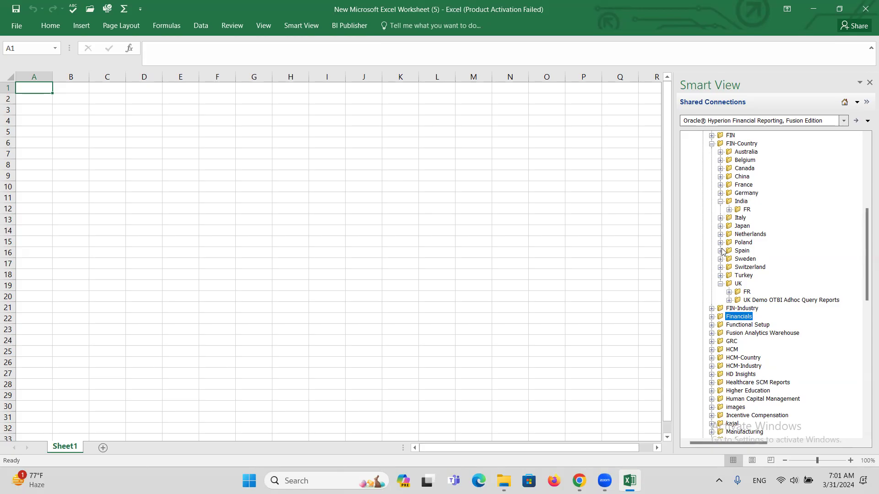
pyautogui.click(729, 210)
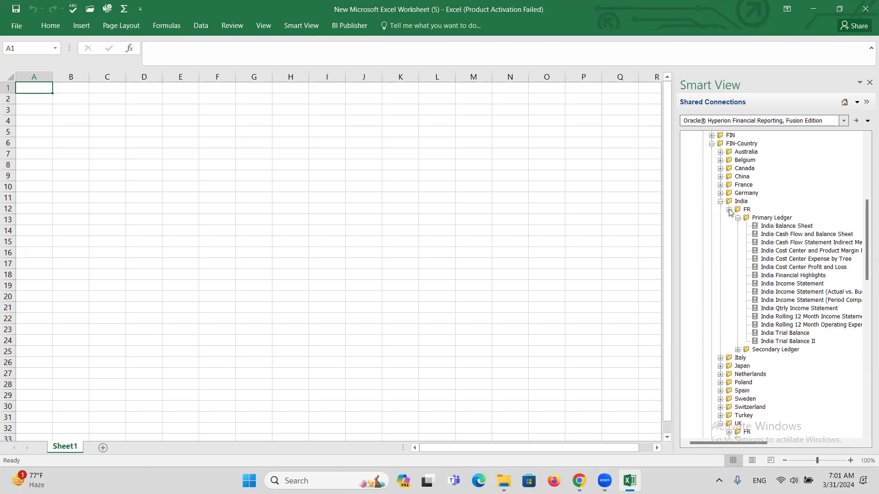
# Step: Import the India Income Statement report with the default company value into a new India Income Statement sheet
pyautogui.doubleClick(788, 283)
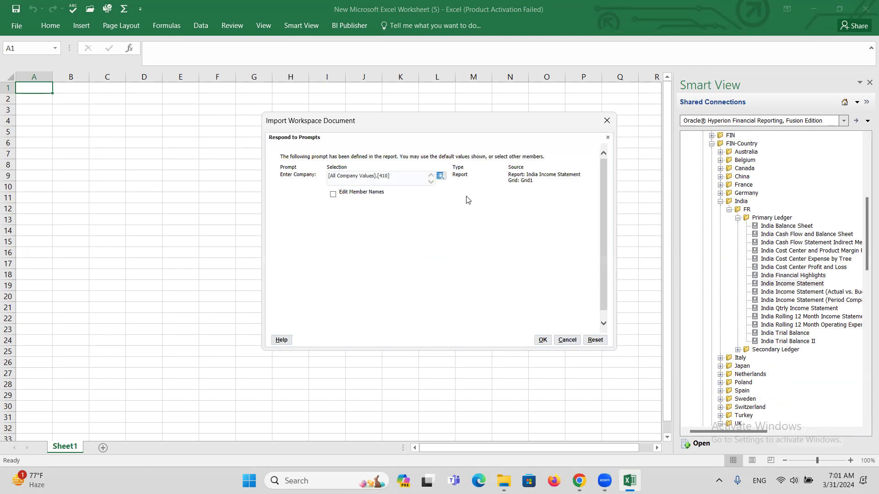
pyautogui.click(542, 341)
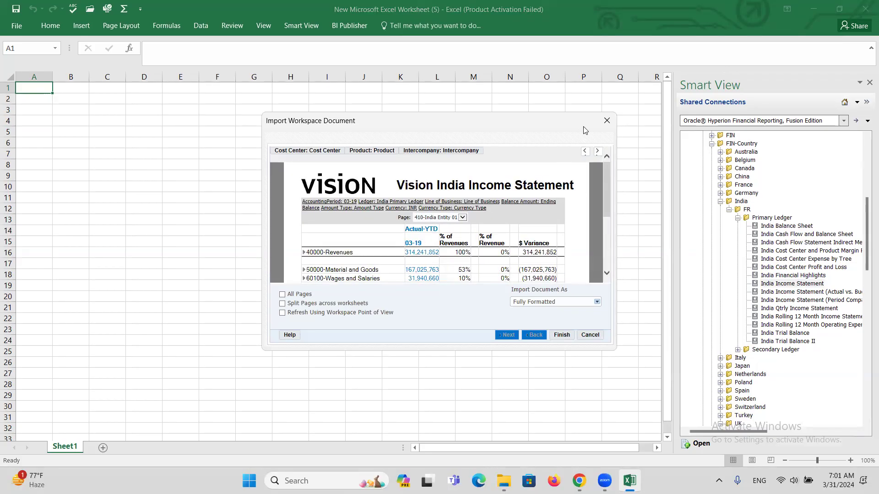
pyautogui.moveTo(550, 120); pyautogui.dragTo(544, 91)
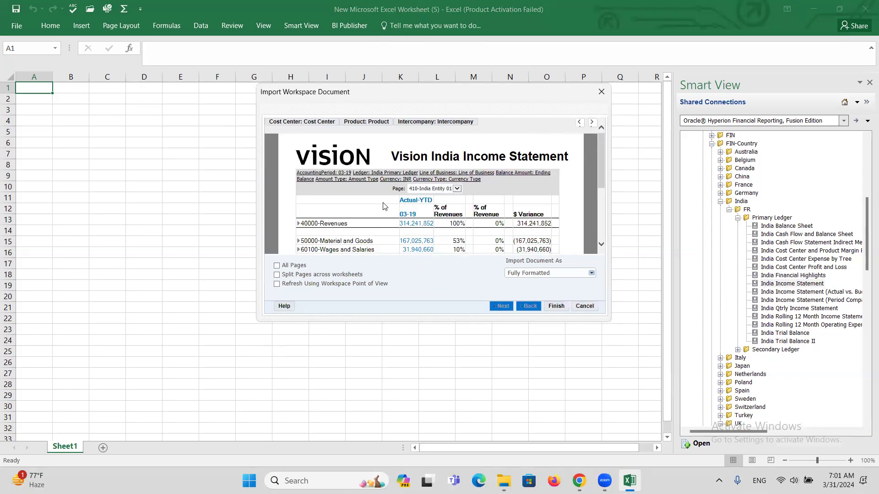
pyautogui.moveTo(601, 165); pyautogui.dragTo(596, 147)
pyautogui.click(556, 306)
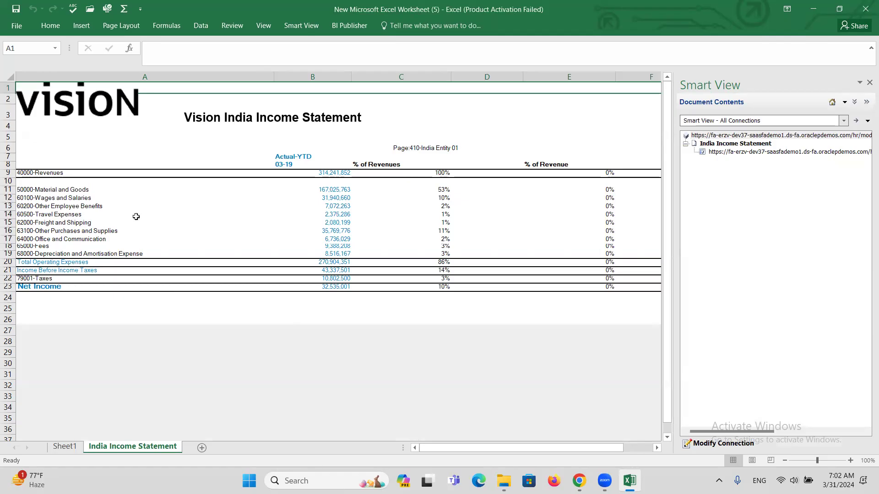
# Step: Close New Microsoft Excel Worksheet (5).xlsx without saving its changes
pyautogui.click(53, 190)
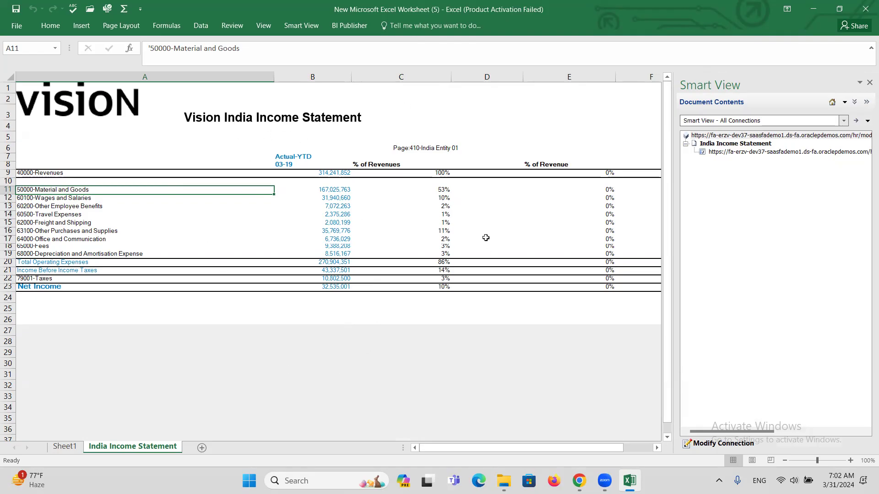
pyautogui.click(866, 10)
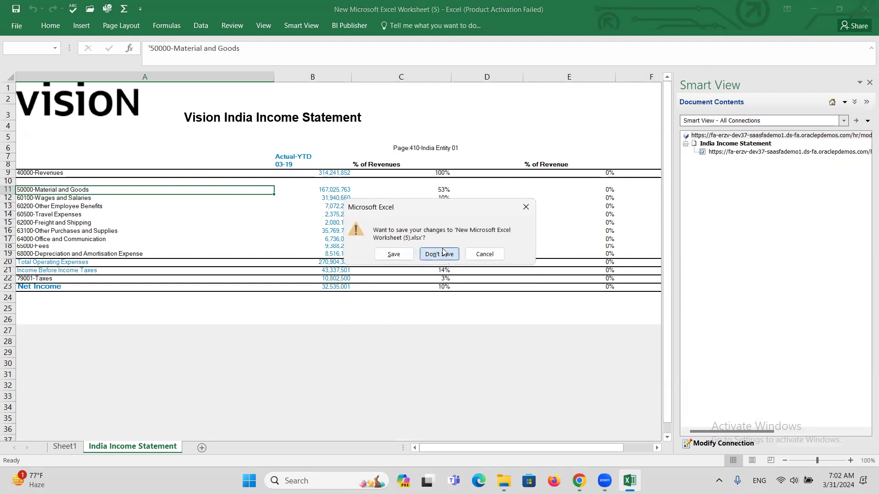
pyautogui.click(441, 254)
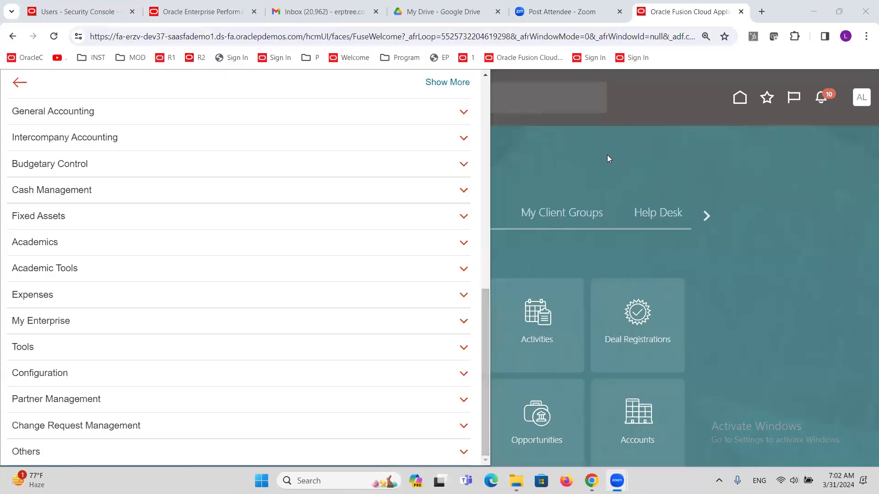
# Step: Dismiss the Fusion Navigator and bring up the 2023 NOV Fusion Financials 6 AM Batch - CURRENT folder
pyautogui.click(608, 158)
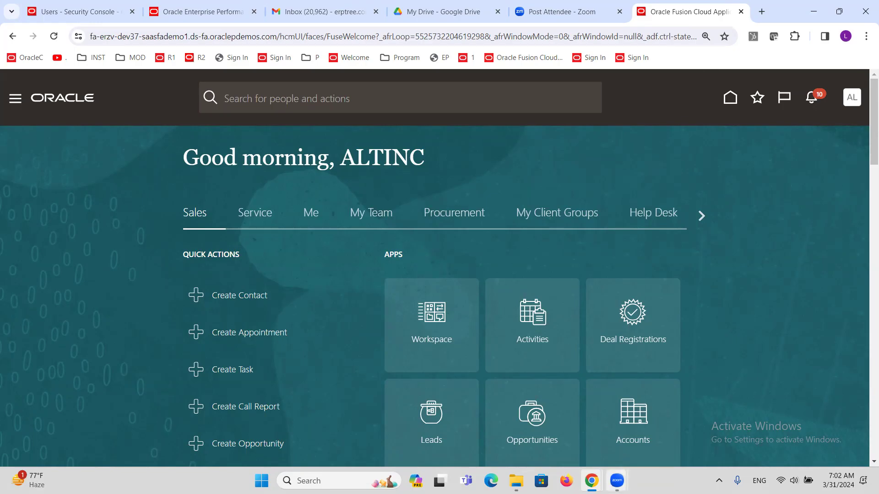
pyautogui.moveTo(516, 481)
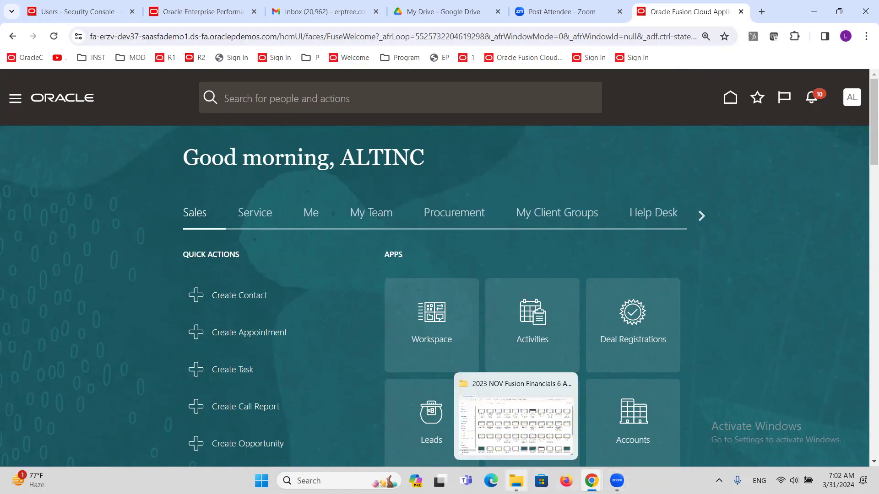
pyautogui.click(518, 448)
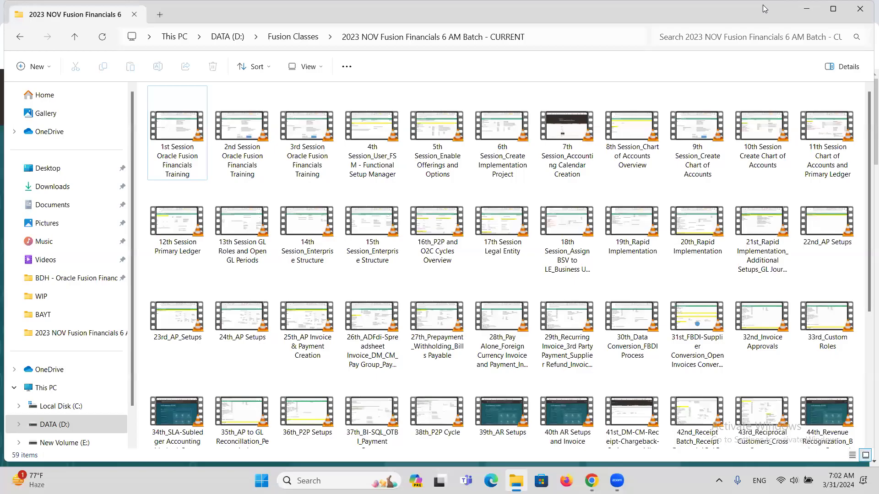
# Step: Select the ERPTREE.COM Oracle Fusion Cloud Financials Training Class Discussions Sheet Latest workbook in the folder
pyautogui.click(693, 16)
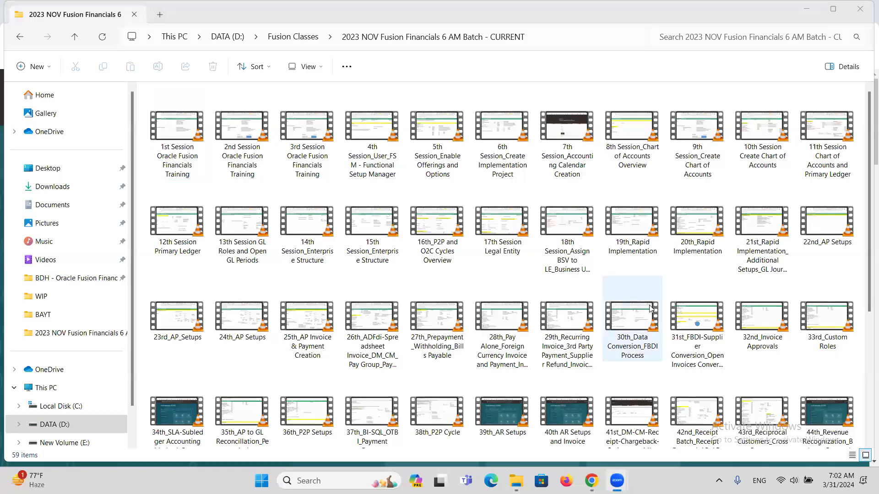
pyautogui.scroll(-5, 253, 405)
pyautogui.click(253, 405)
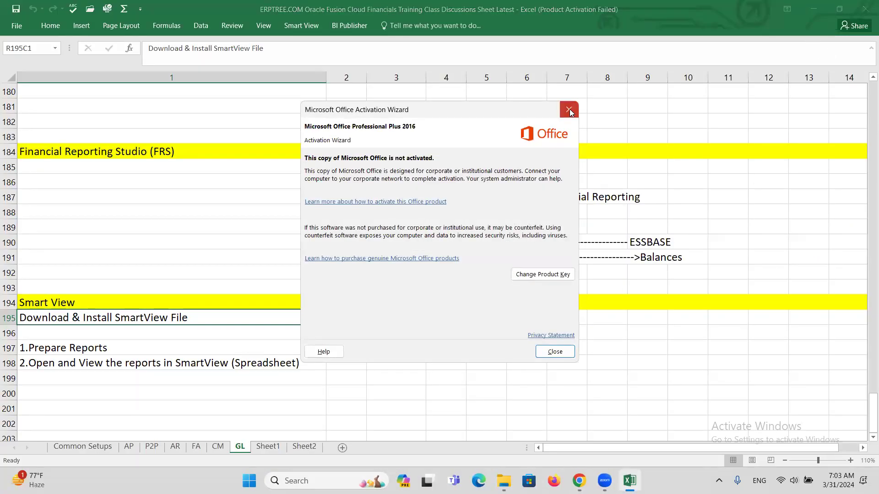
# Step: Dismiss the Office activation notice and select the SmartView viewing step in row 198
pyautogui.click(569, 110)
pyautogui.scroll(1, 225, 383)
pyautogui.scroll(-1, 225, 383)
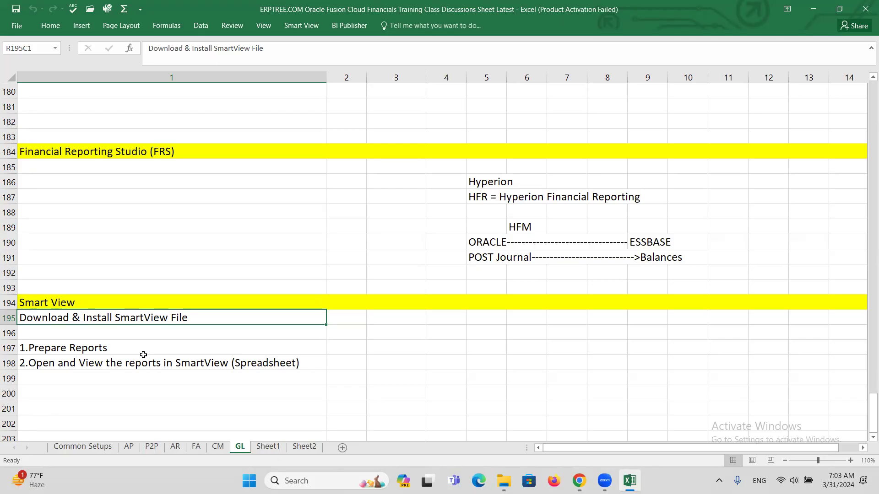
pyautogui.click(95, 363)
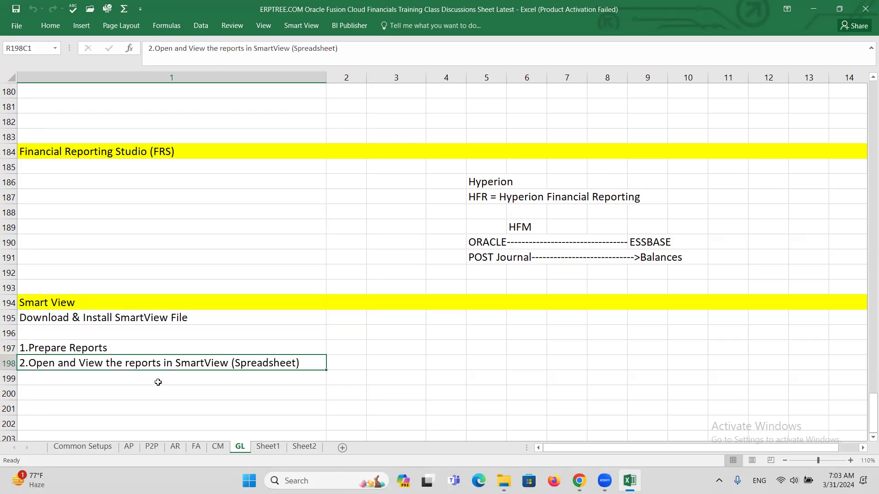
# Step: Move up to the 22. Account Inspector topic, then minimize the training workbook
pyautogui.scroll(6, 155, 379)
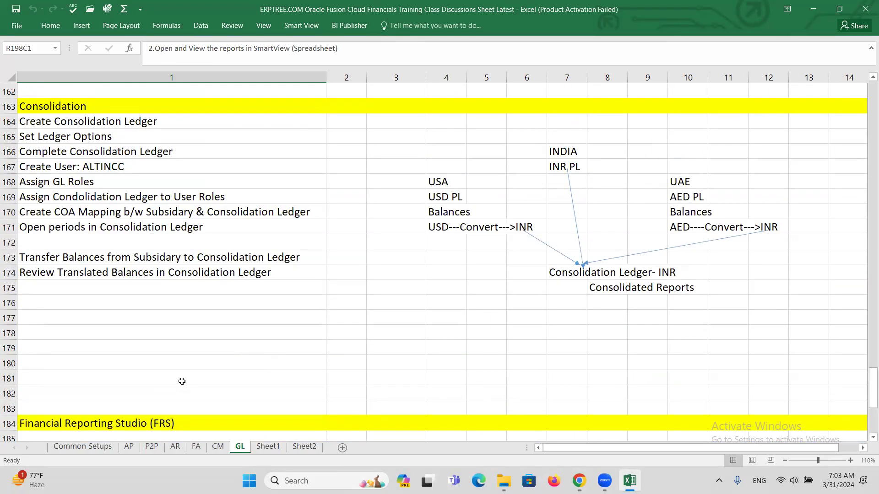
pyautogui.scroll(20, 176, 364)
pyautogui.scroll(20, 178, 316)
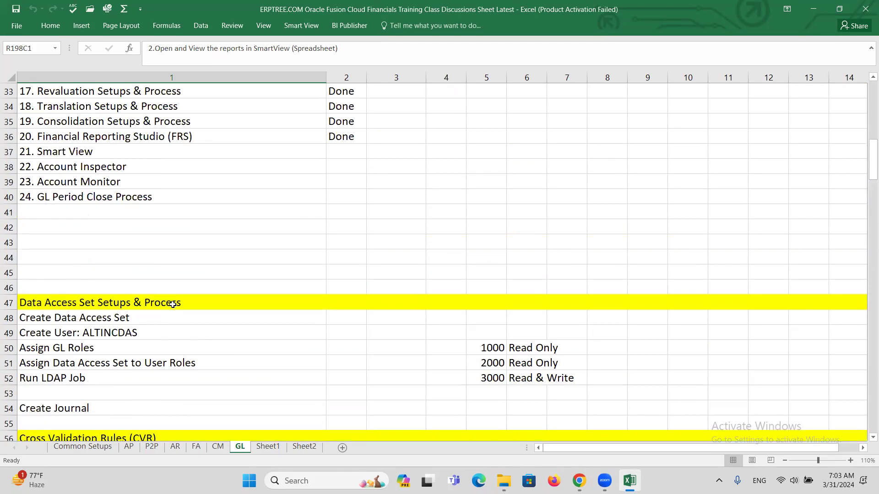
pyautogui.scroll(3, 172, 304)
pyautogui.click(105, 302)
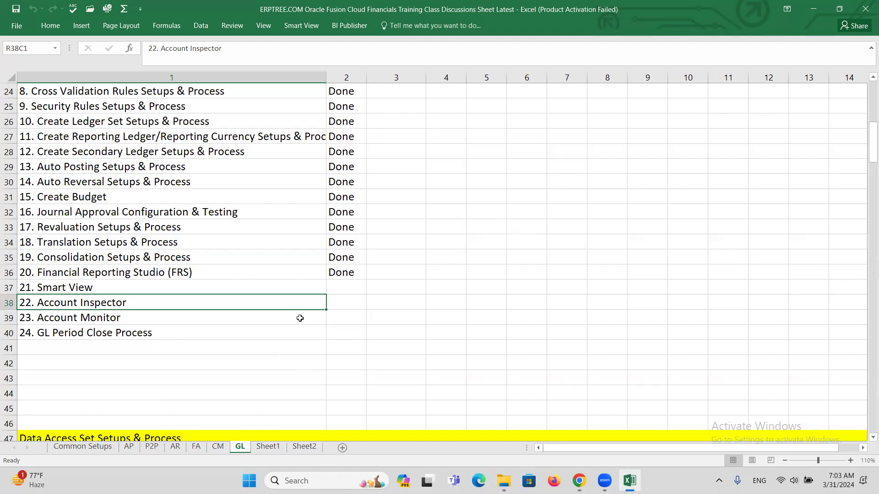
pyautogui.click(813, 9)
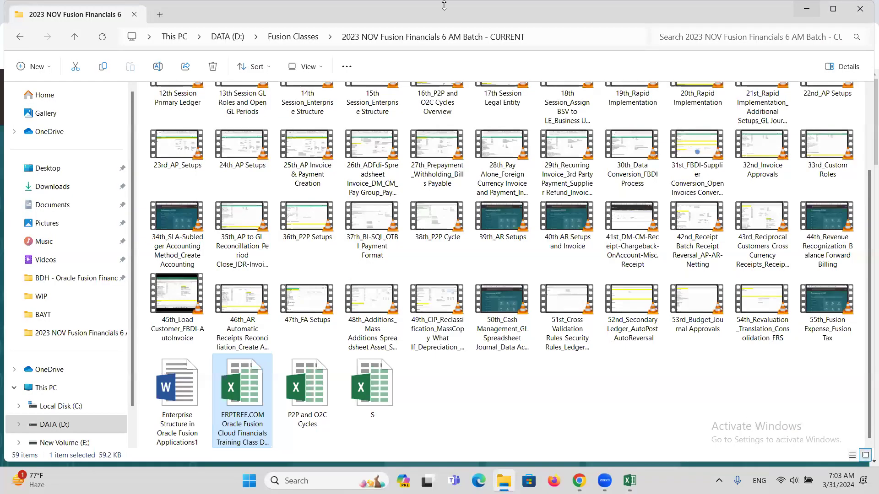
# Step: Close the failed Enterprise Performance workspace and spare Oracle Fusion Cloud home tabs
pyautogui.click(806, 9)
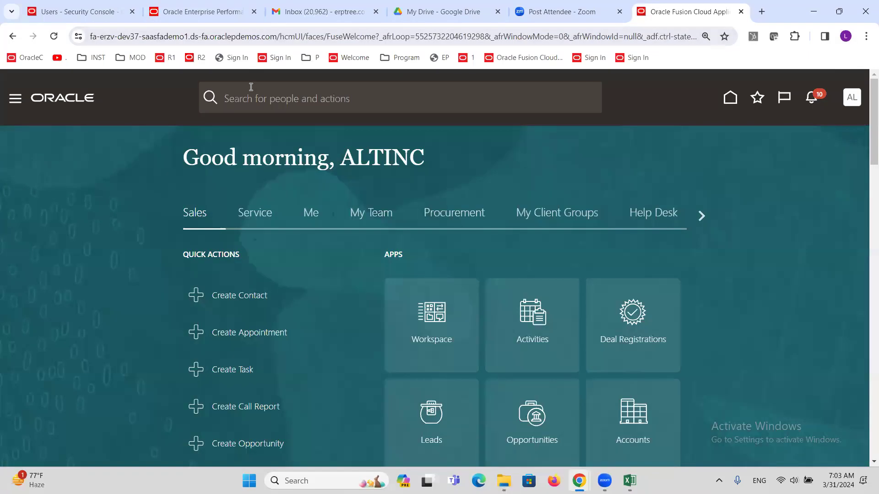
pyautogui.click(142, 12)
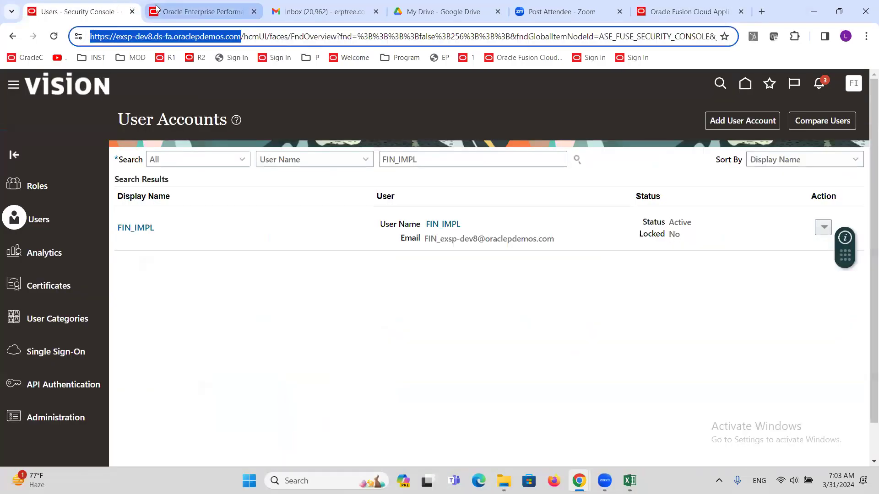
pyautogui.moveTo(211, 6)
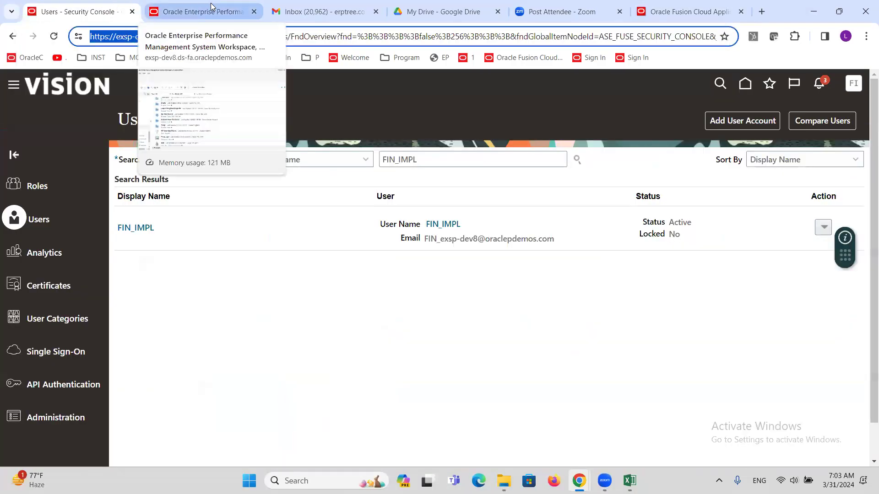
pyautogui.click(251, 9)
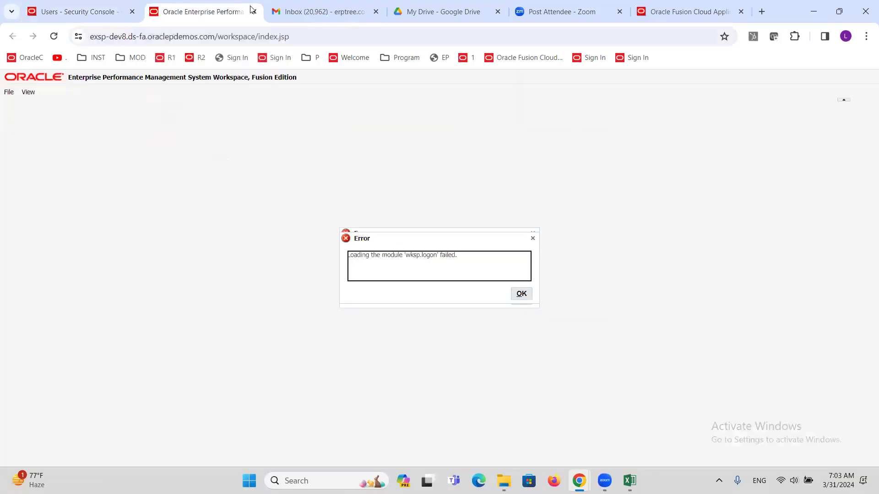
pyautogui.click(254, 12)
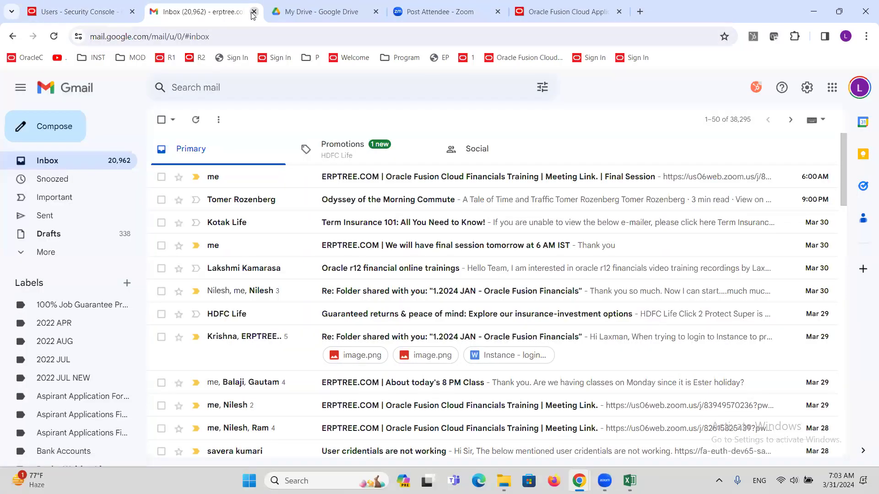
pyautogui.click(302, 5)
pyautogui.click(410, 12)
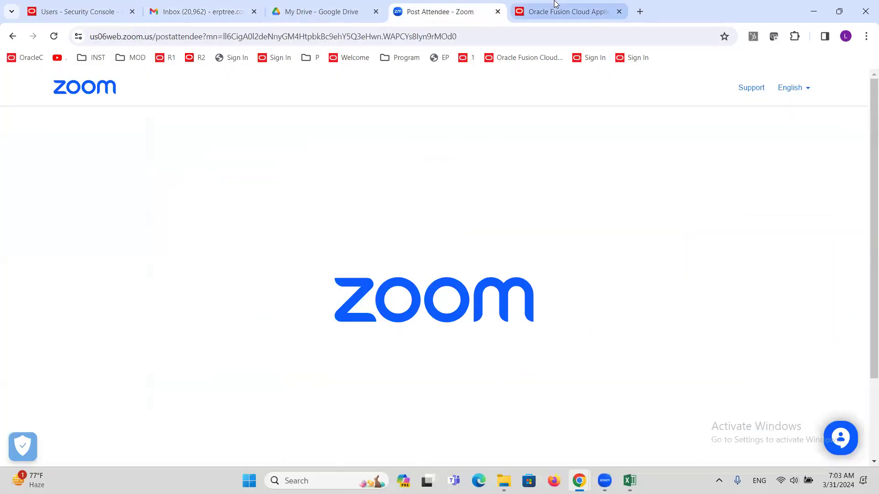
pyautogui.click(559, 7)
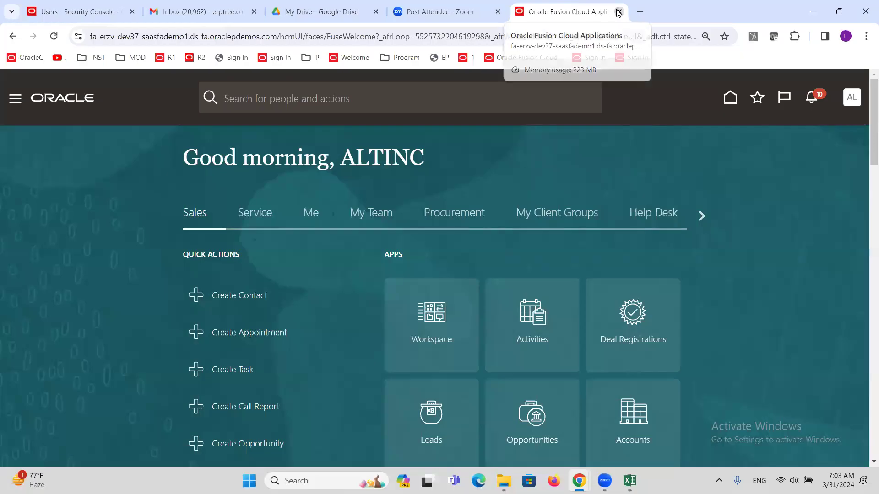
pyautogui.click(619, 13)
pyautogui.click(102, 5)
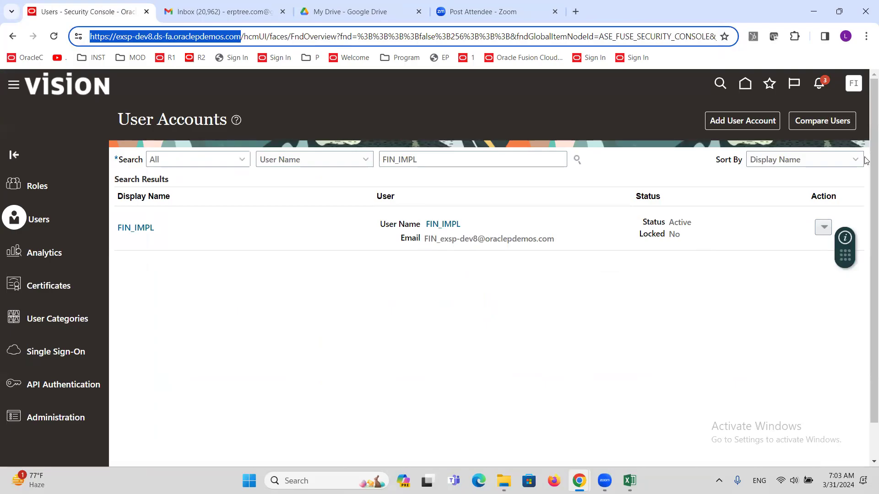
# Step: Go to General Accounting > Period Close from the Navigator
pyautogui.click(13, 84)
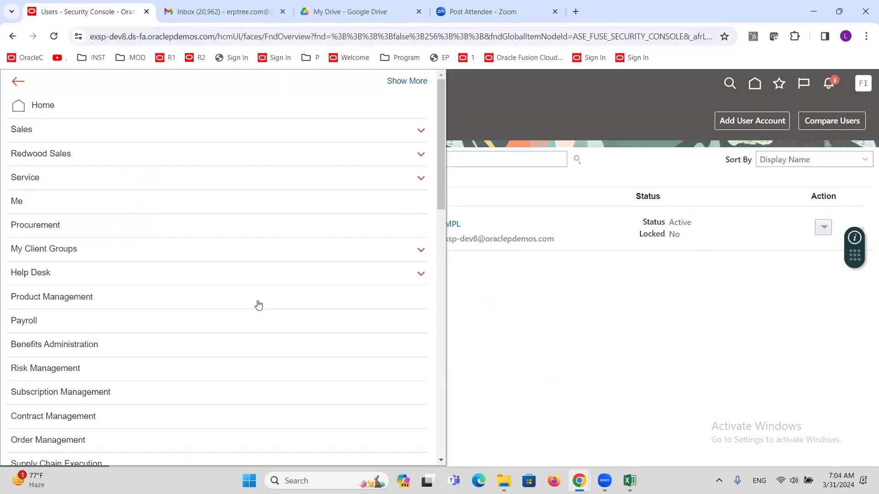
pyautogui.scroll(-6, 238, 302)
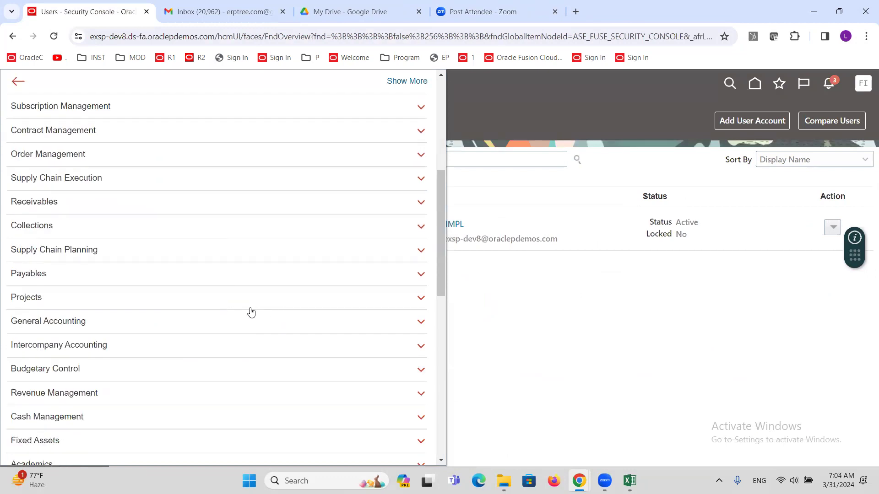
pyautogui.scroll(-3, 248, 310)
pyautogui.click(64, 208)
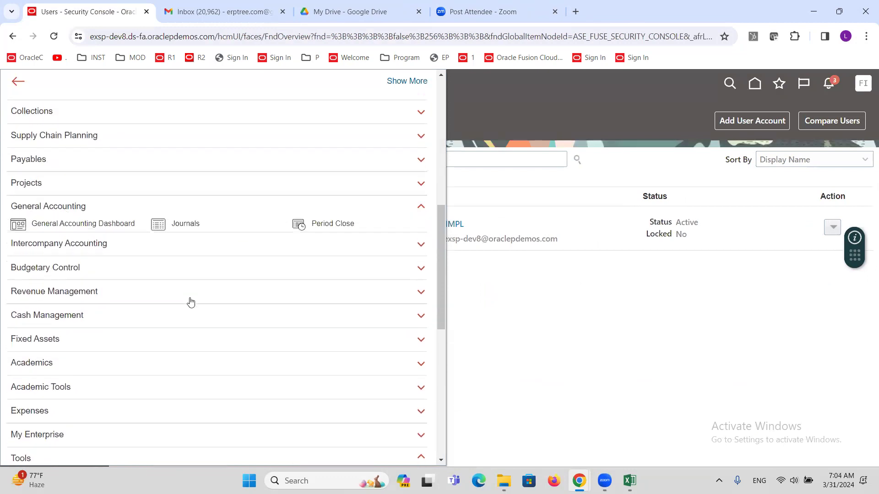
pyautogui.click(339, 225)
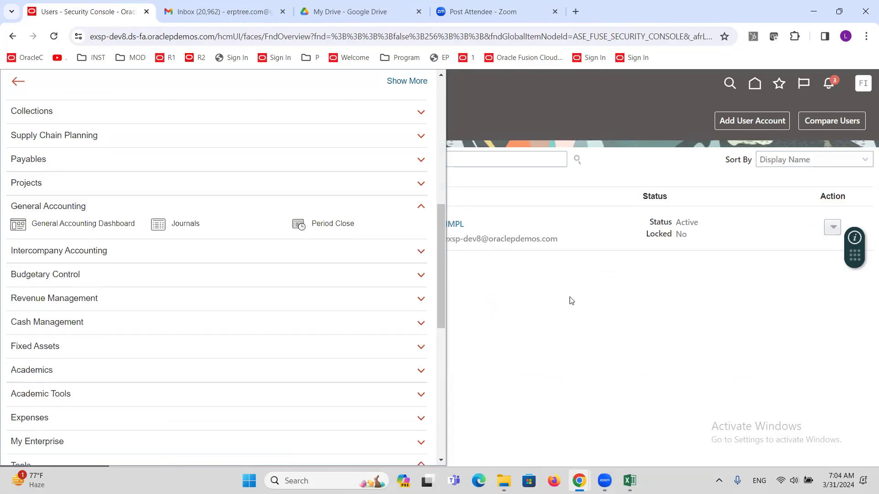
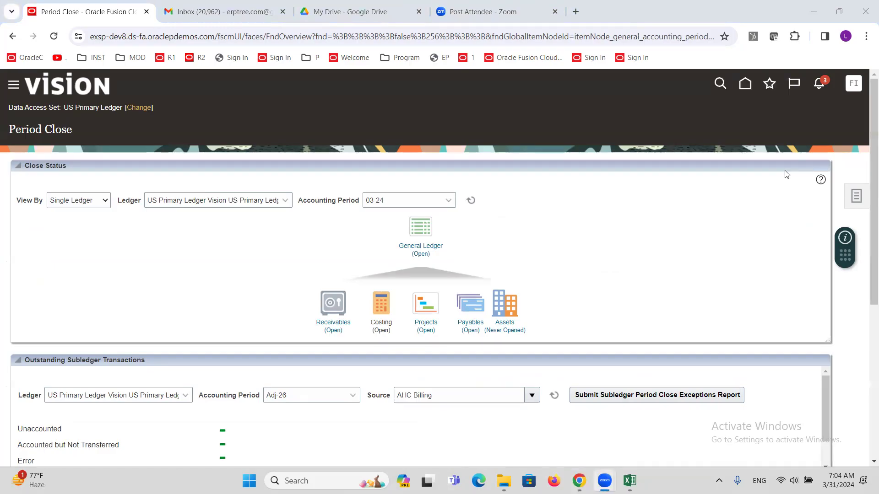
# Step: Visit Inquire on Detail Balances from Tasks, then return to Period Close and reopen its task list
pyautogui.click(858, 194)
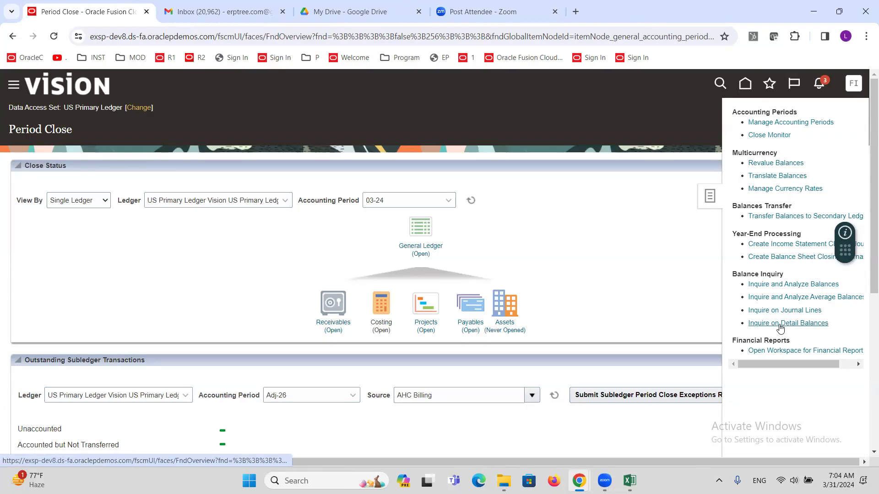
pyautogui.click(778, 323)
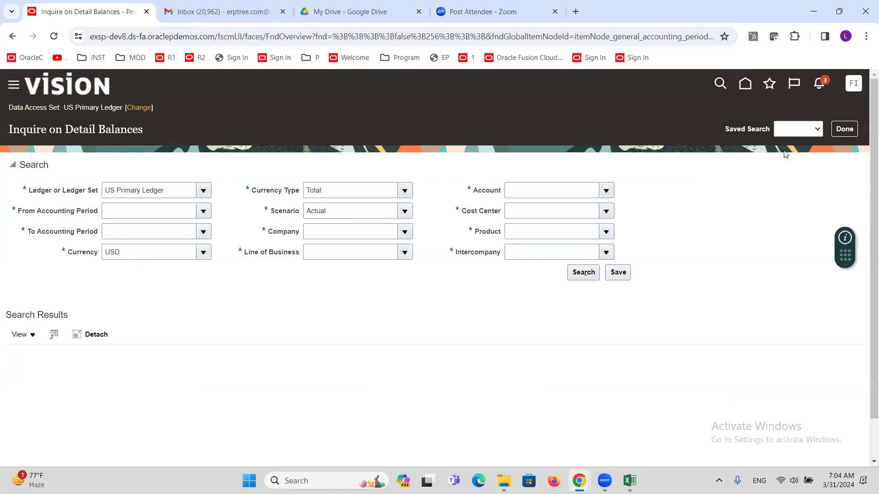
pyautogui.click(854, 131)
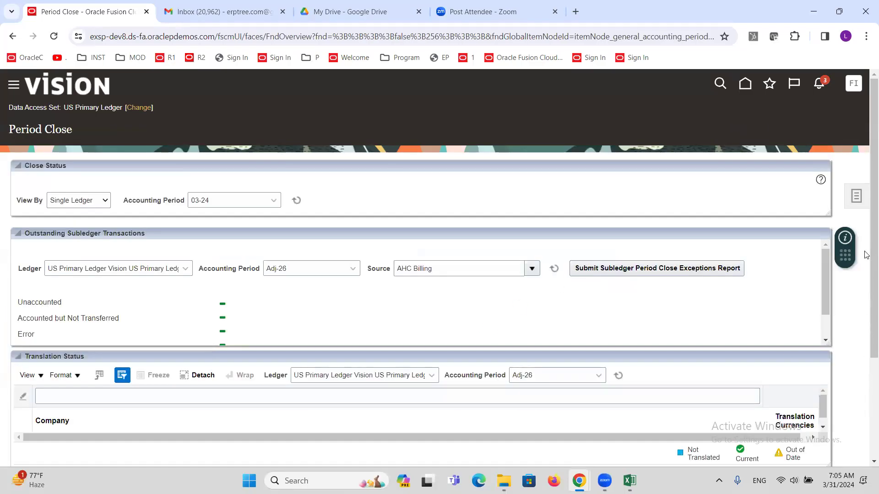
pyautogui.click(857, 194)
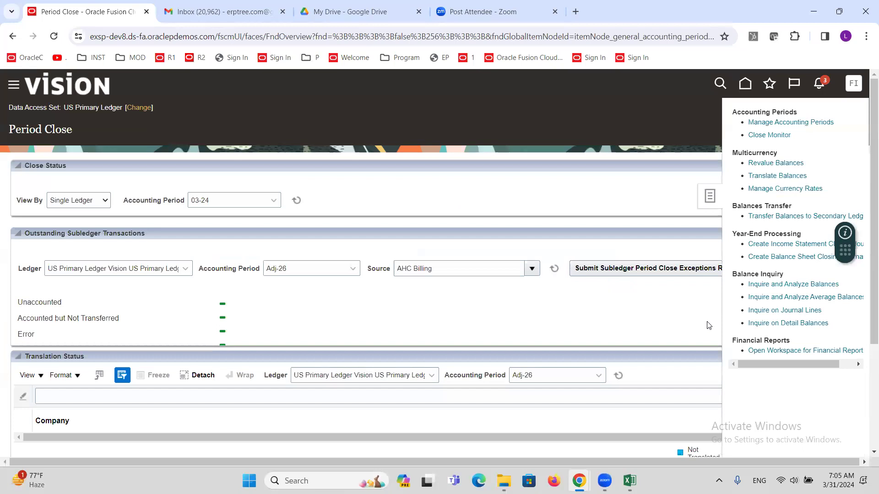
# Step: Open the Inquire and Analyze Balances page from the period close tasks
pyautogui.click(782, 288)
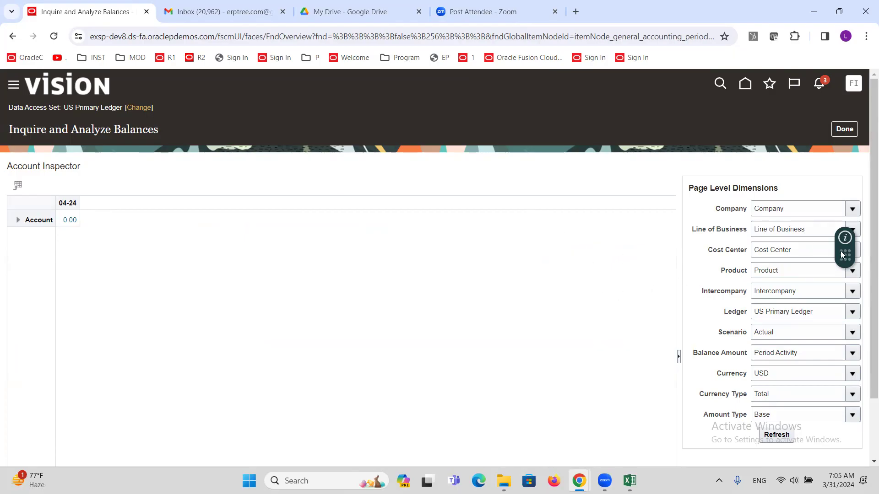
pyautogui.moveTo(842, 254); pyautogui.dragTo(384, 442)
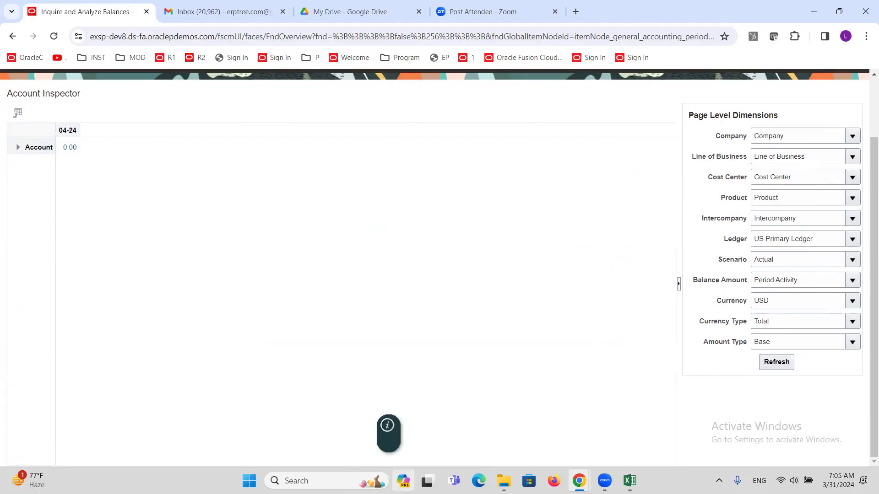
pyautogui.scroll(2, 567, 352)
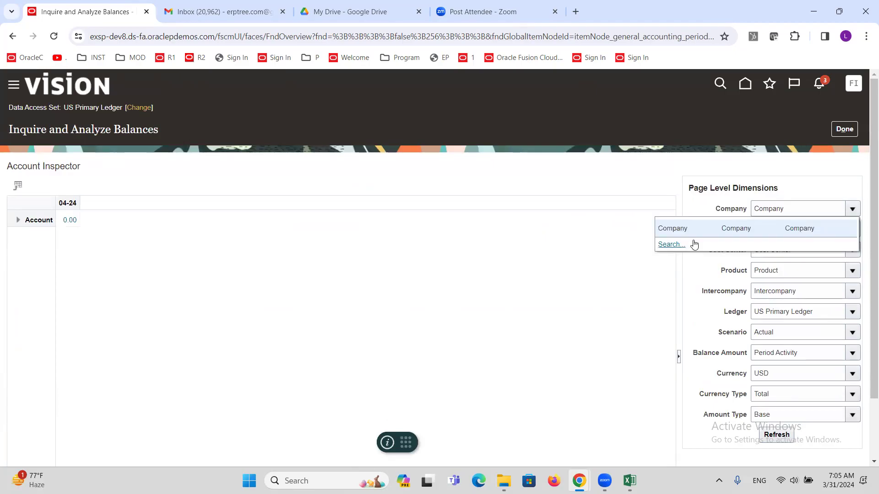
# Step: Set the Company page-level dimension to 101 through a full value search
pyautogui.click(671, 245)
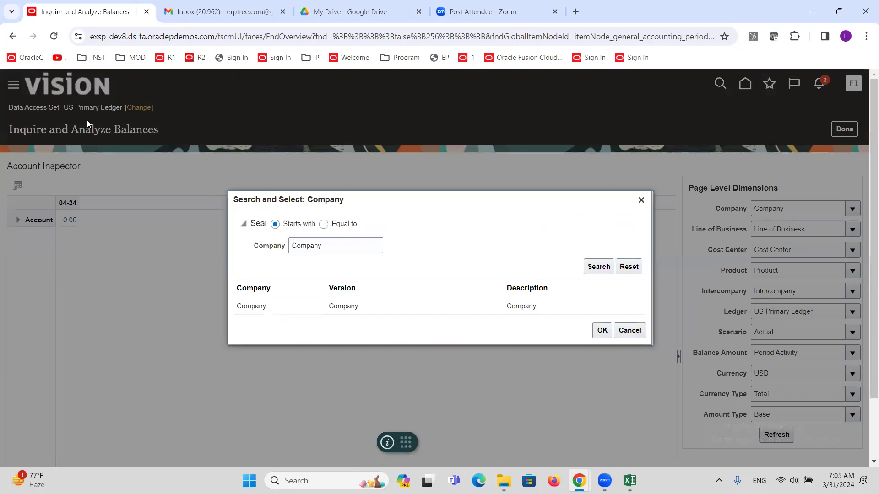
pyautogui.doubleClick(328, 245)
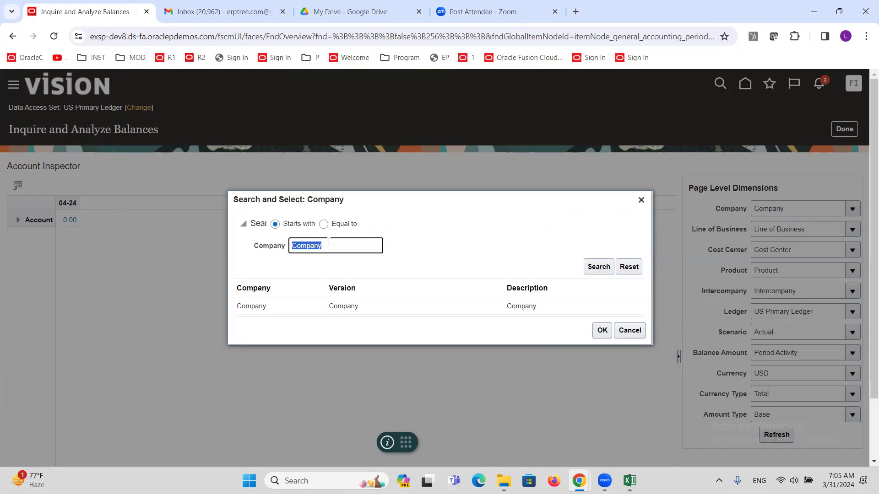
pyautogui.press('BackSpace')
pyautogui.click(598, 268)
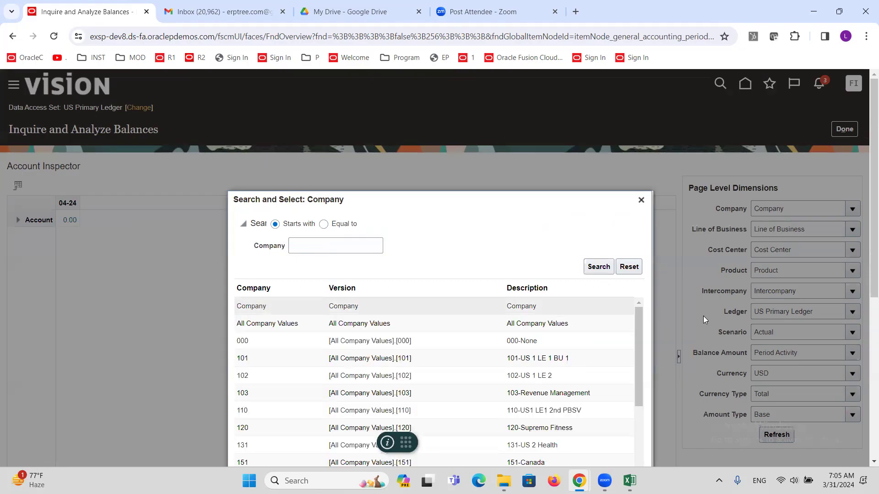
pyautogui.scroll(-4, 503, 250)
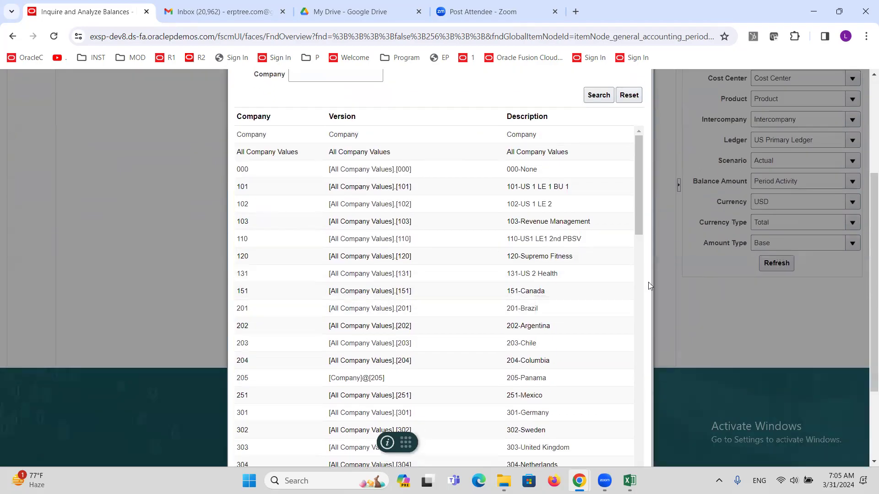
pyautogui.click(638, 197)
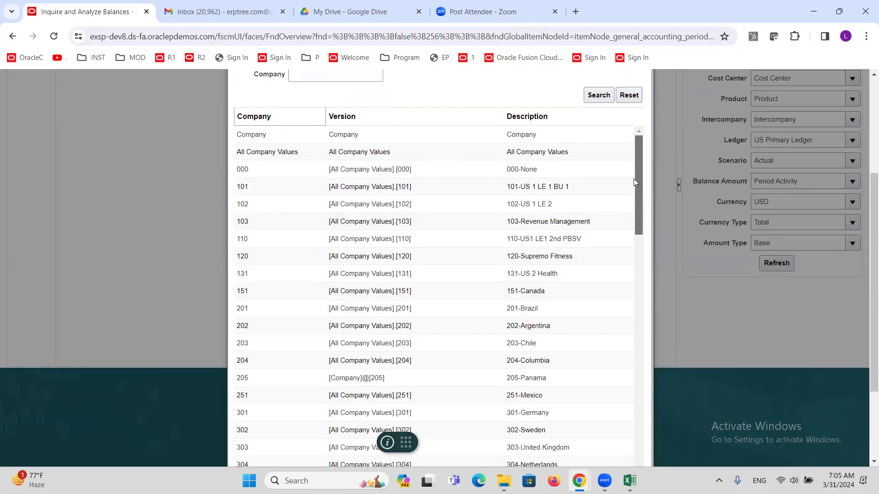
pyautogui.click(293, 187)
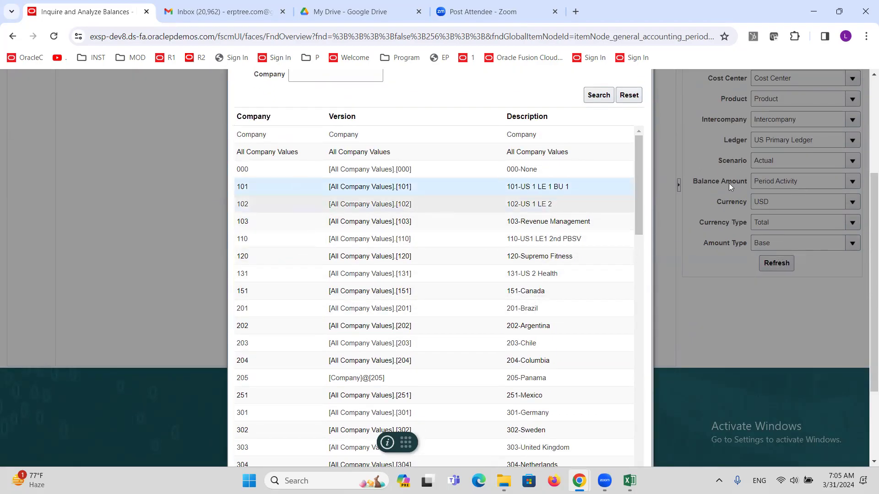
pyautogui.scroll(-3, 737, 265)
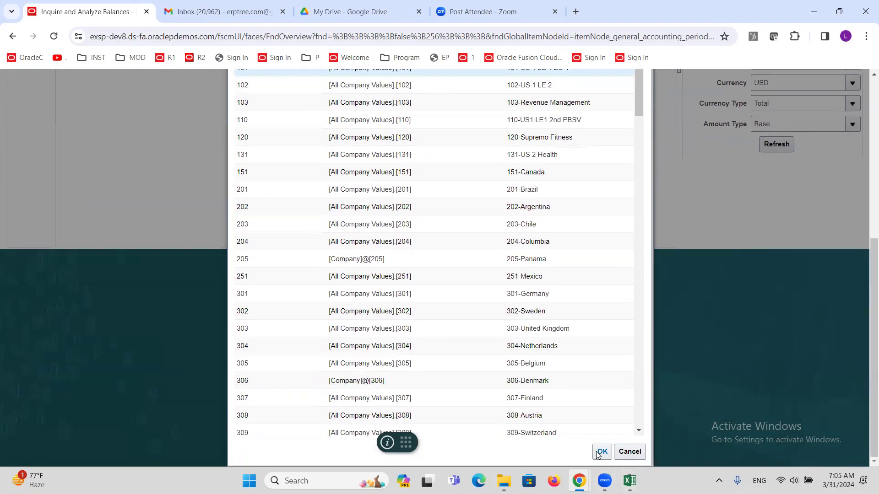
pyautogui.click(602, 460)
pyautogui.click(852, 228)
# Step: Set the Line of Business dimension to 10 through a full value search
pyautogui.click(671, 266)
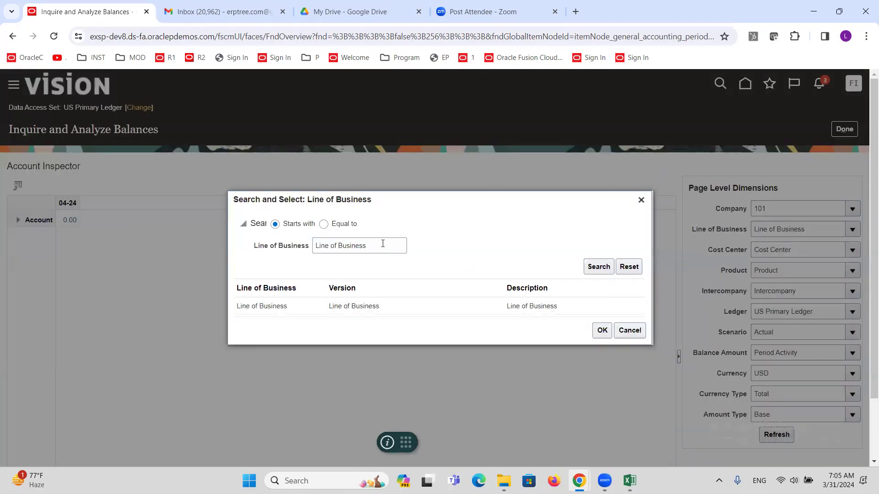
pyautogui.tripleClick(383, 243)
pyautogui.press('BackSpace')
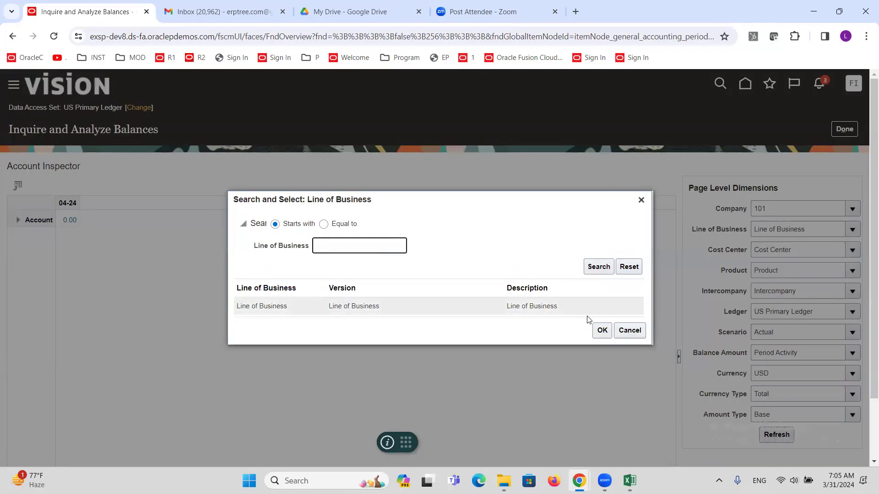
pyautogui.click(598, 267)
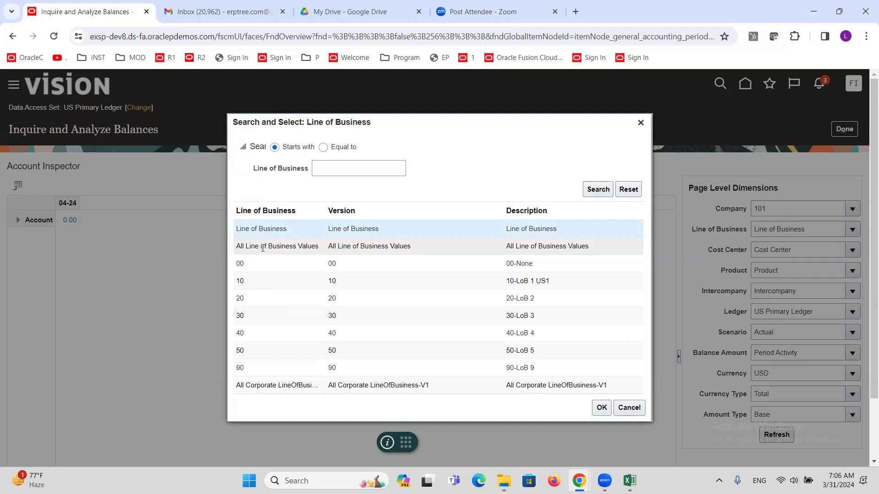
pyautogui.click(298, 245)
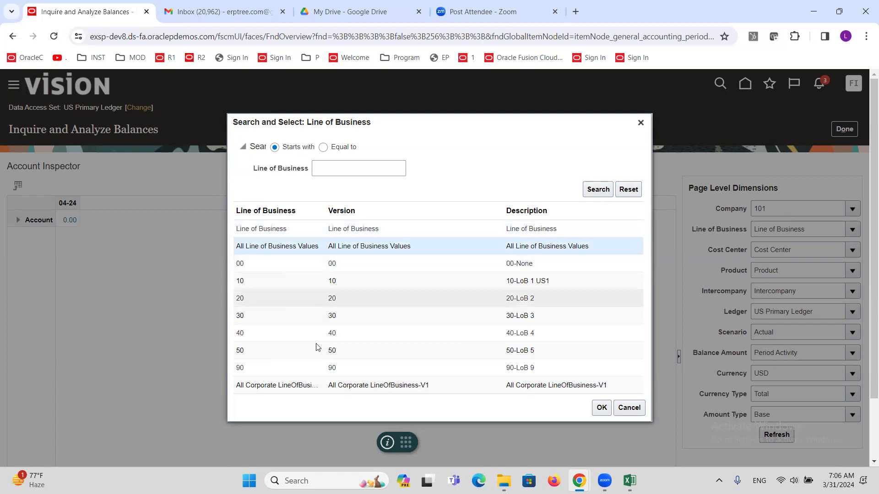
pyautogui.click(237, 283)
pyautogui.click(601, 408)
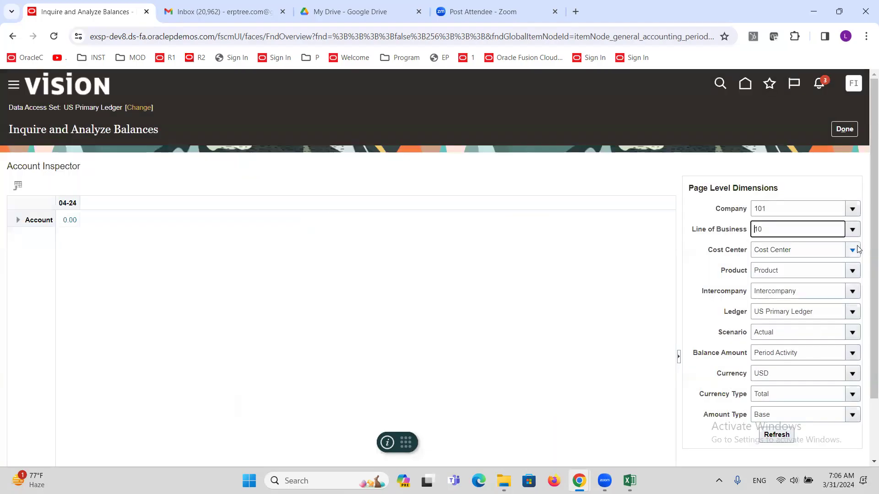
# Step: Set the Cost Center dimension to All Cost Center Values
pyautogui.click(853, 250)
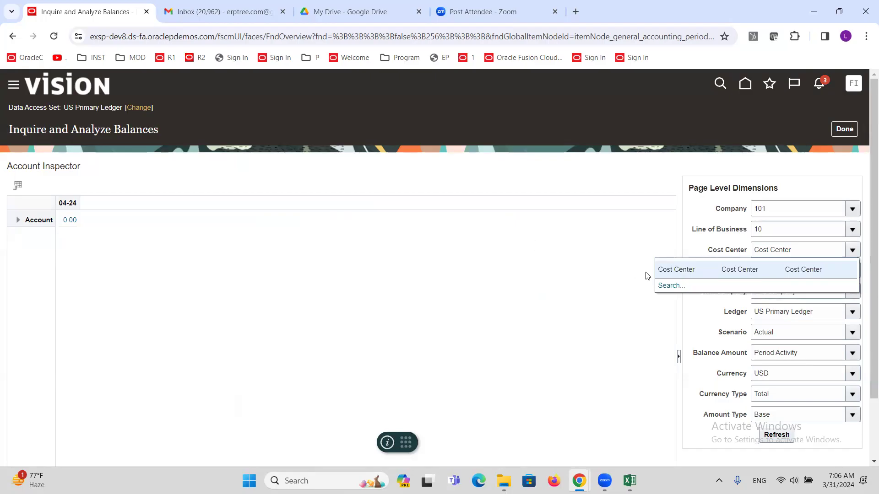
pyautogui.click(669, 285)
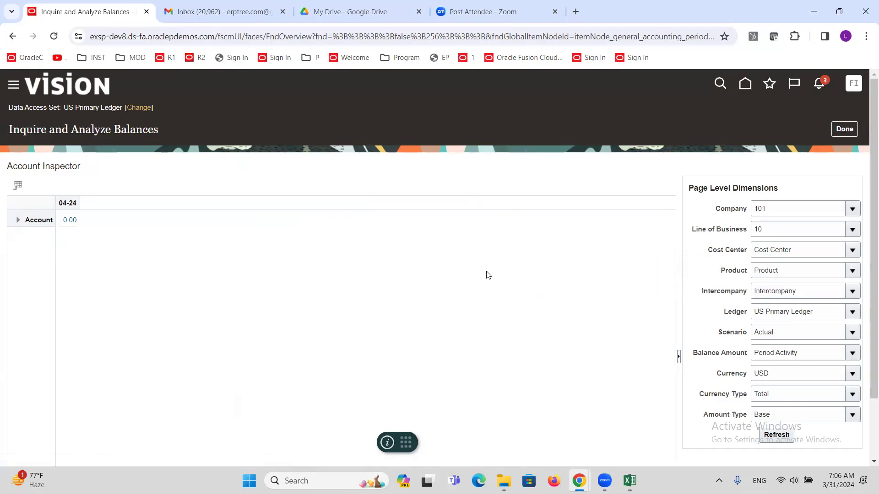
pyautogui.tripleClick(359, 252)
pyautogui.press('BackSpace')
pyautogui.click(595, 270)
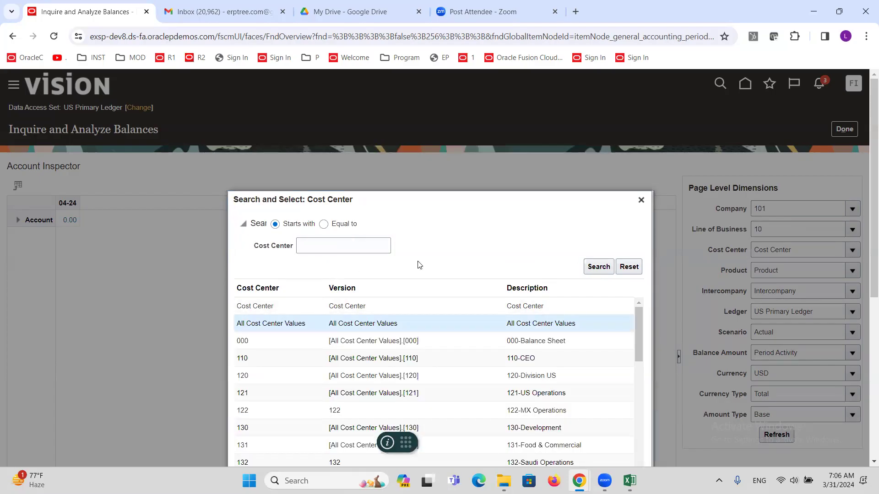
pyautogui.scroll(-5, 419, 265)
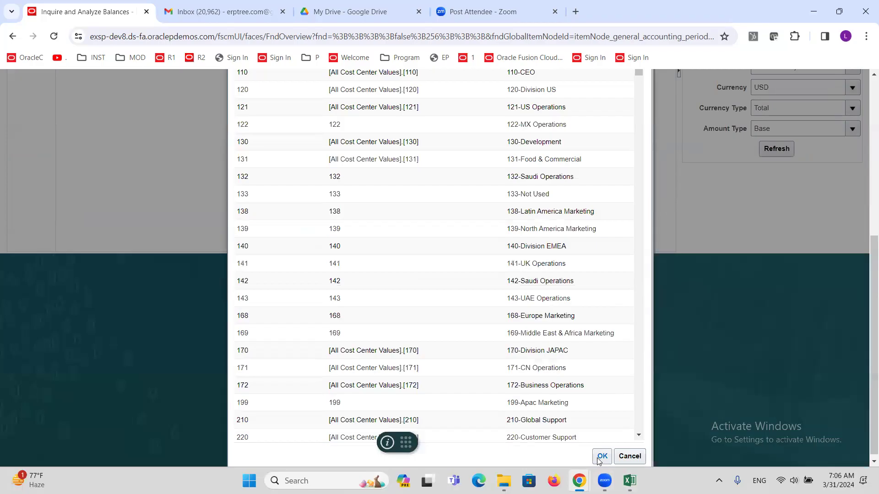
pyautogui.click(600, 456)
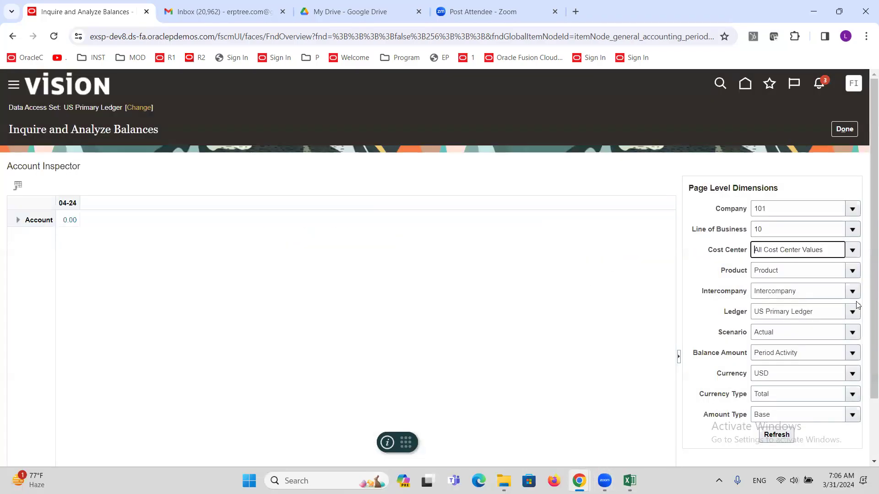
pyautogui.click(853, 270)
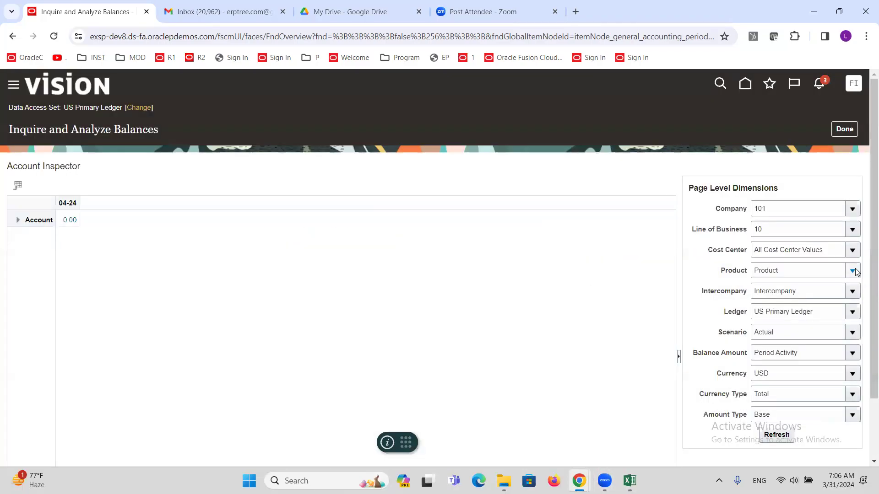
# Step: Set the Product dimension to All Product Values
pyautogui.click(670, 306)
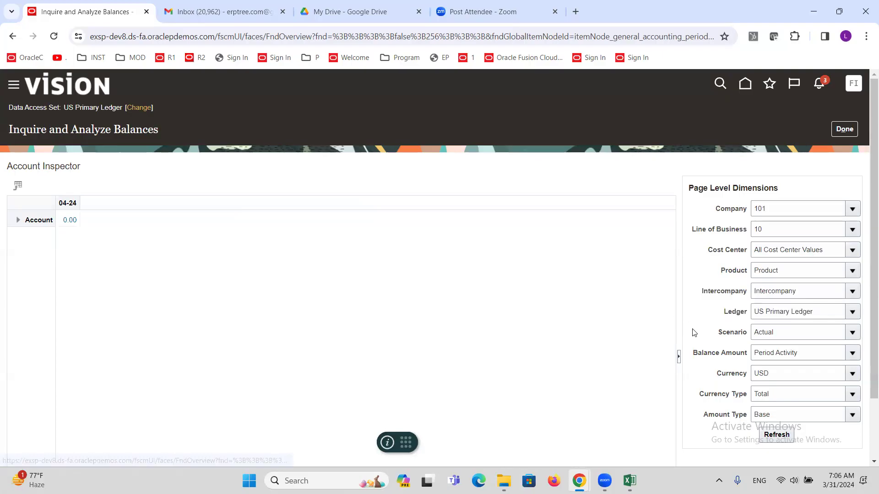
pyautogui.doubleClick(364, 242)
pyautogui.press('BackSpace')
pyautogui.click(593, 261)
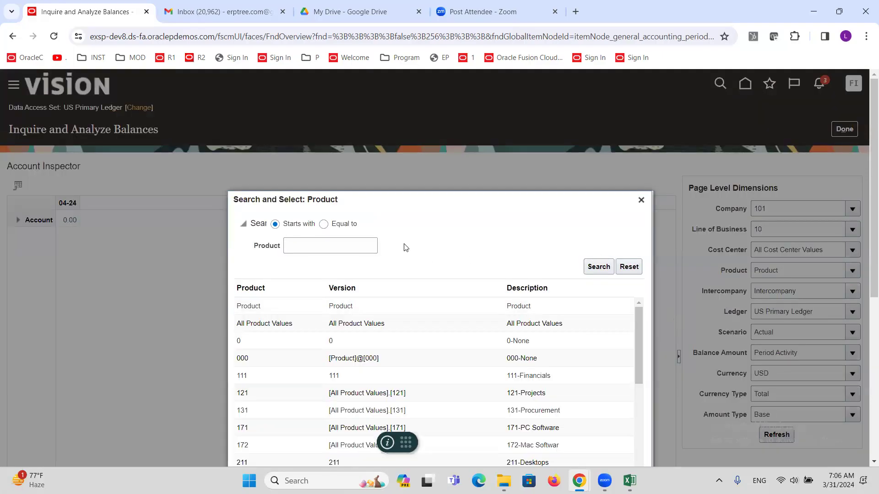
pyautogui.click(402, 323)
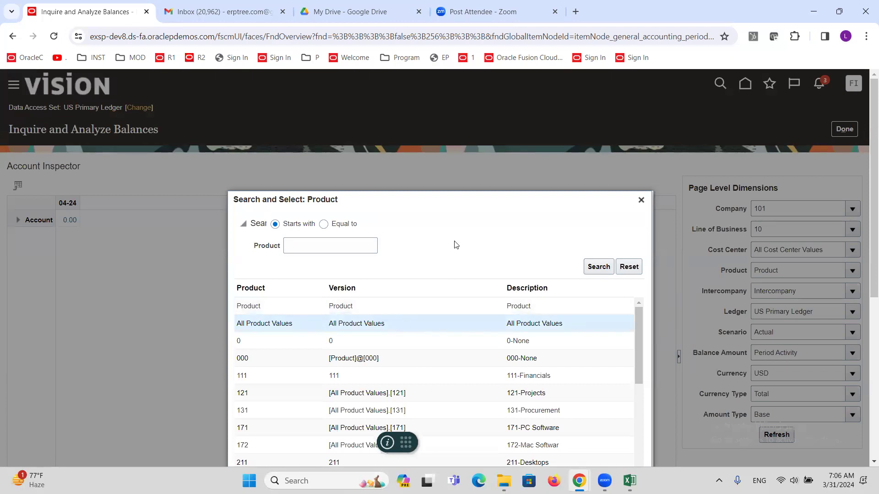
pyautogui.scroll(-5, 455, 245)
pyautogui.scroll(-2, 610, 204)
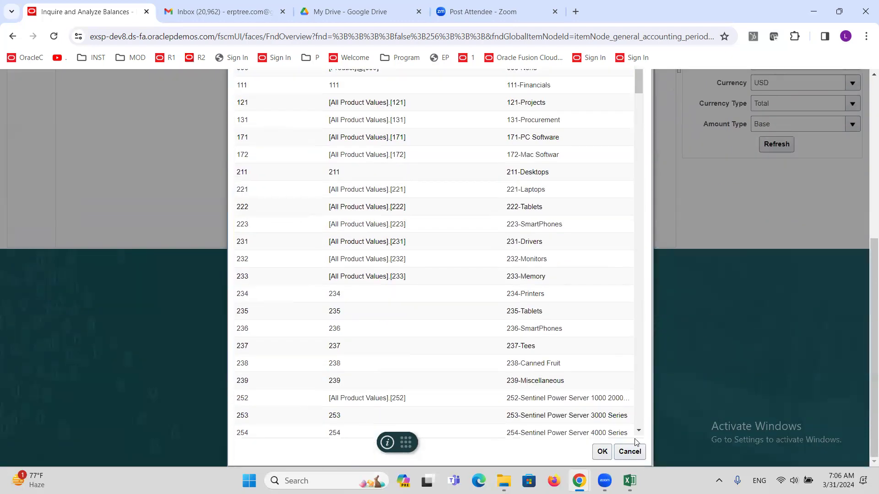
pyautogui.click(602, 451)
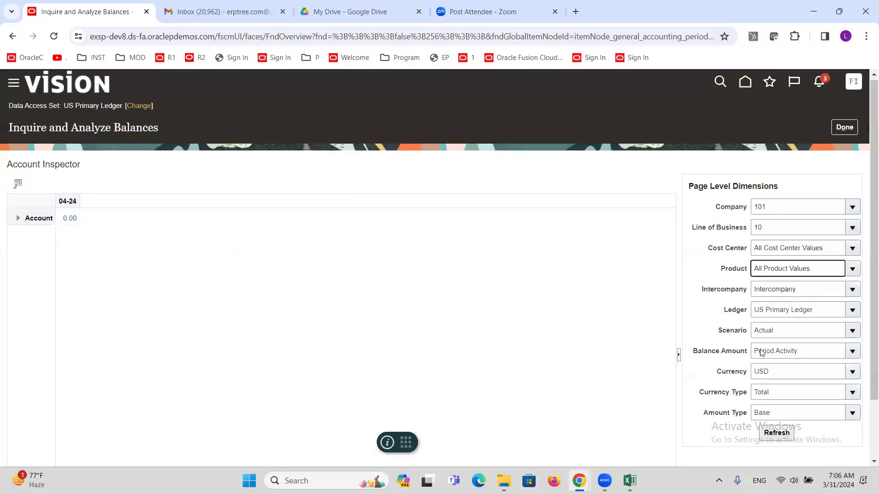
# Step: Set the Intercompany dimension to 000 through a full value search
pyautogui.click(853, 291)
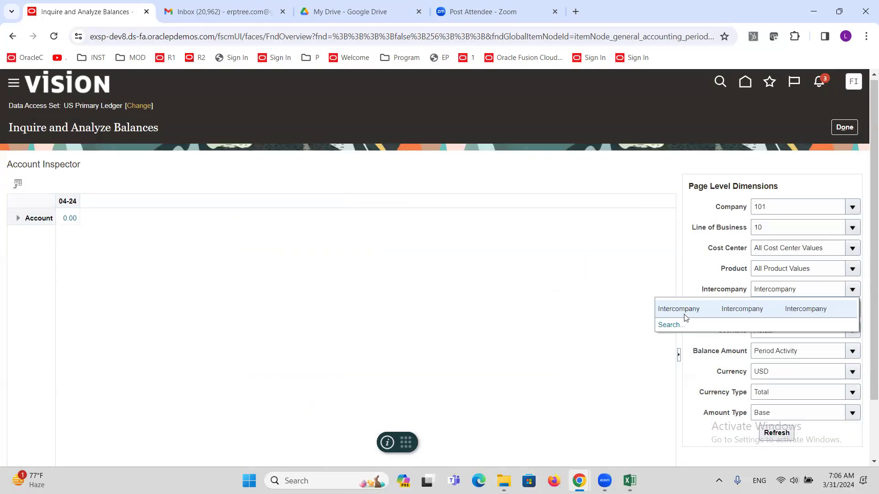
pyautogui.click(671, 325)
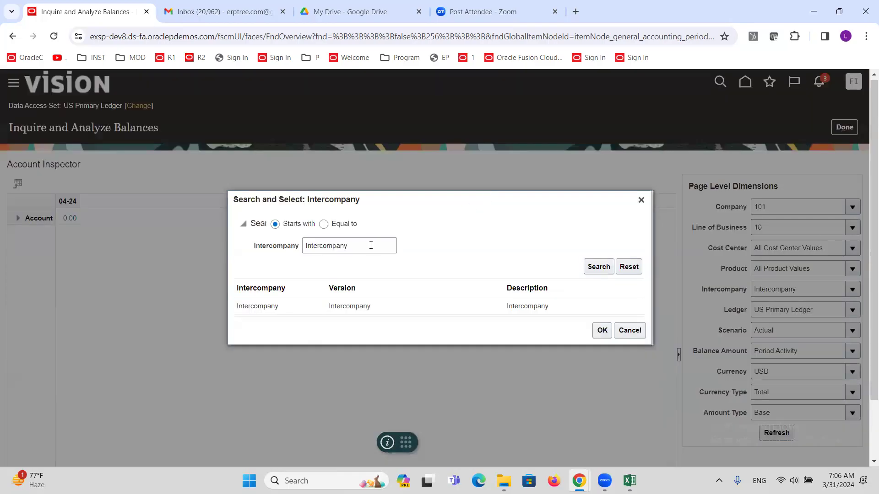
pyautogui.doubleClick(372, 245)
pyautogui.press('BackSpace')
pyautogui.click(595, 267)
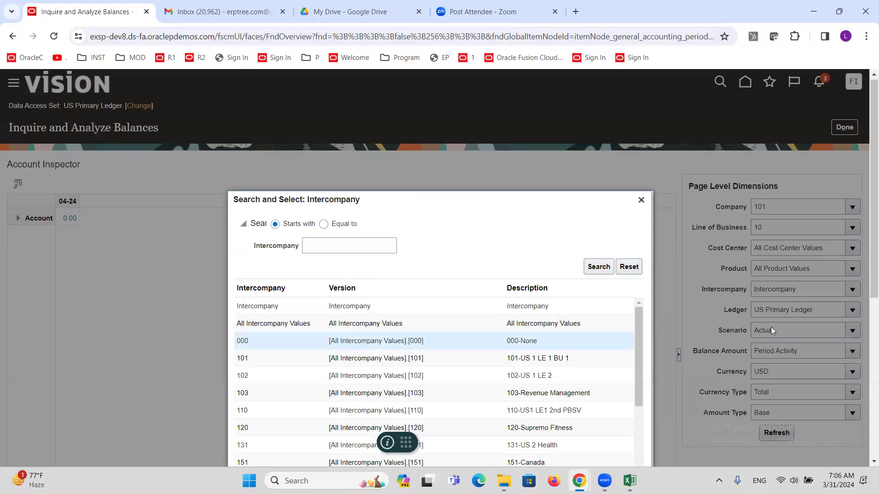
pyautogui.scroll(-6, 732, 389)
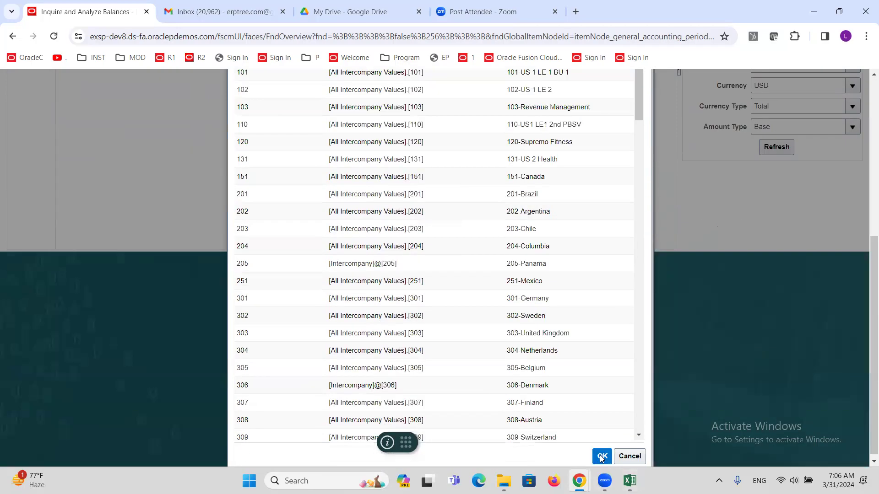
pyautogui.click(600, 456)
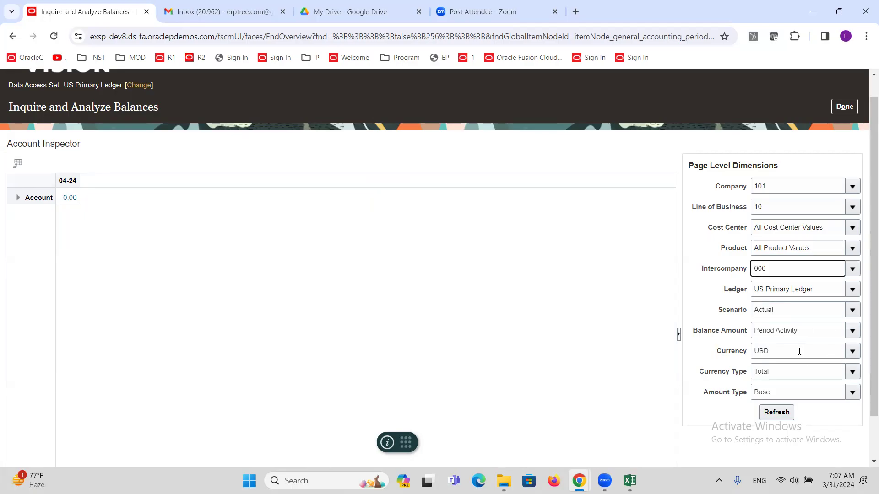
pyautogui.click(853, 371)
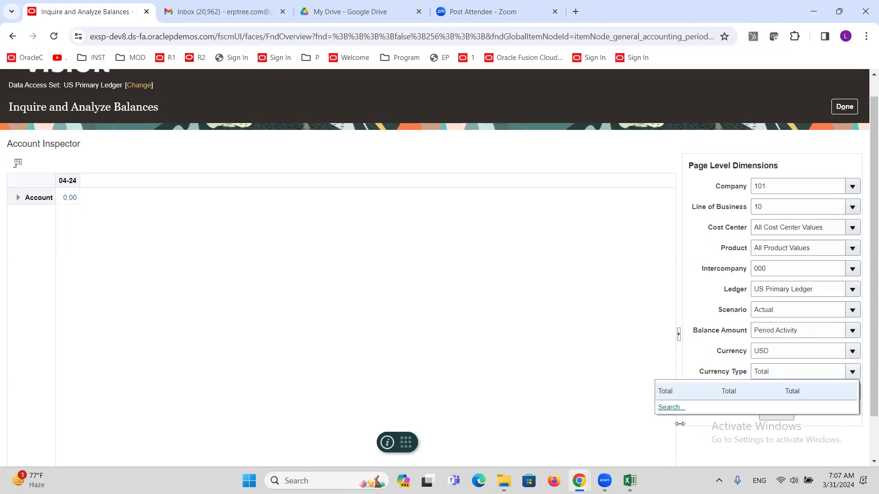
# Step: Change the Currency Type from Total to Entered
pyautogui.click(669, 408)
pyautogui.click(358, 250)
pyautogui.doubleClick(358, 250)
pyautogui.press('BackSpace')
pyautogui.click(595, 267)
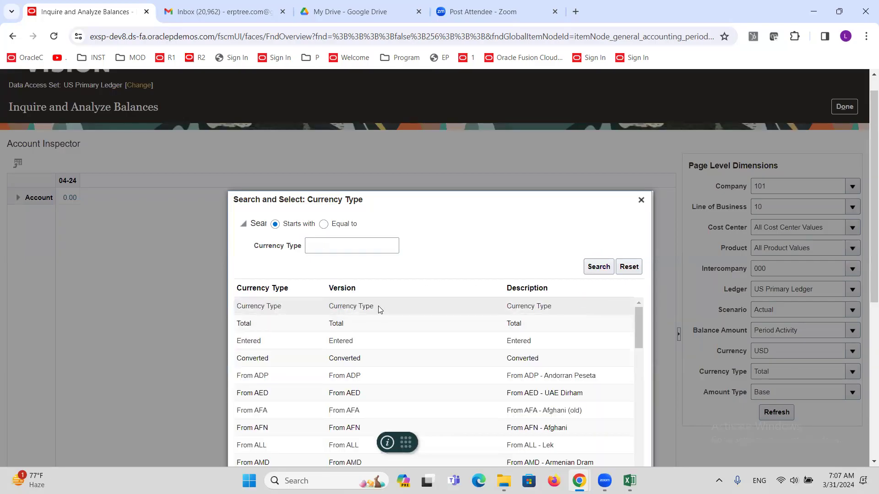
pyautogui.click(368, 341)
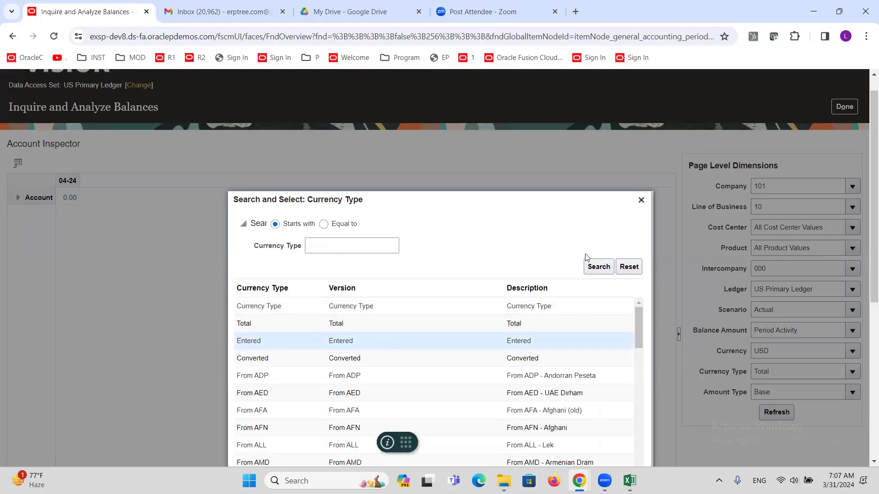
pyautogui.scroll(-6, 586, 256)
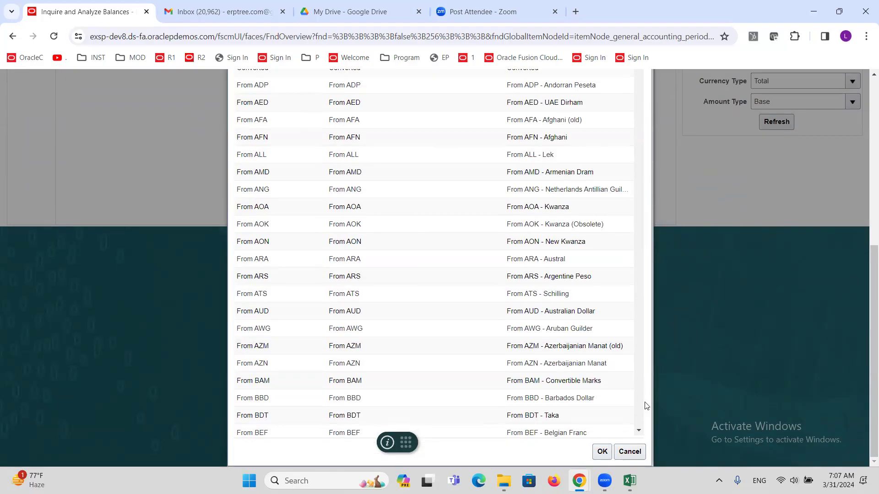
pyautogui.click(602, 451)
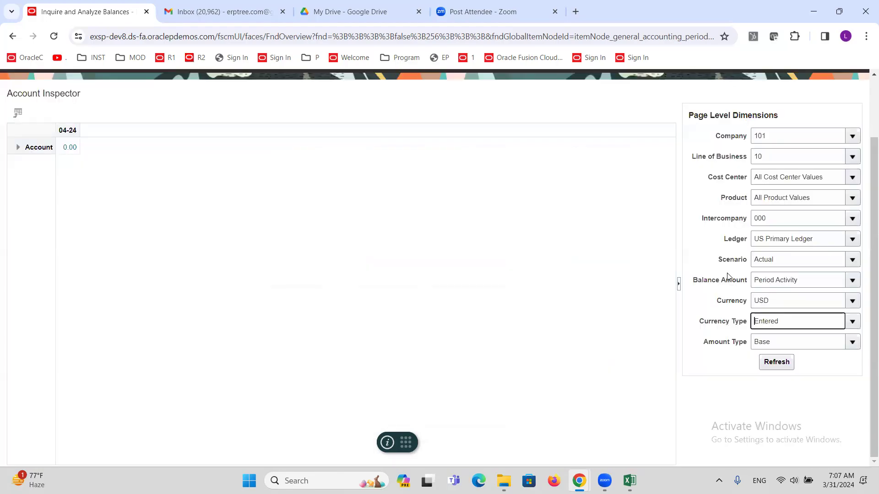
# Step: Change the Amount Type from Base to PTD
pyautogui.click(852, 343)
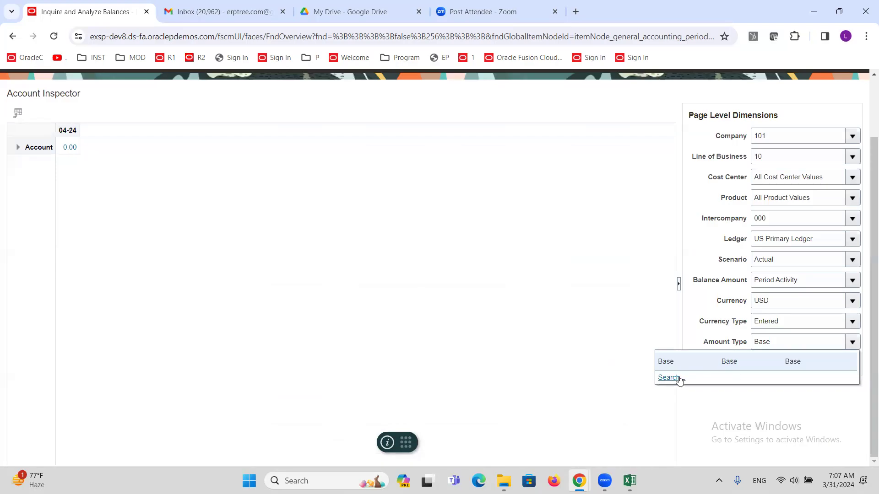
pyautogui.click(678, 379)
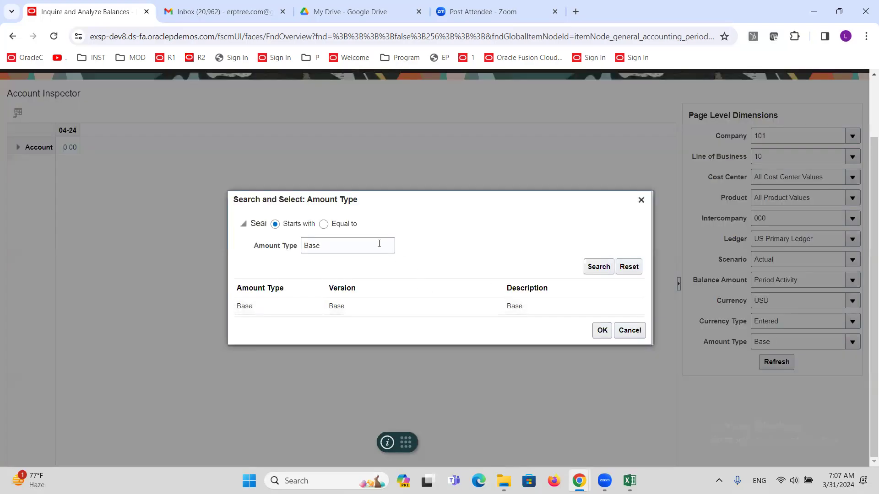
pyautogui.doubleClick(379, 243)
pyautogui.press('BackSpace')
pyautogui.click(598, 266)
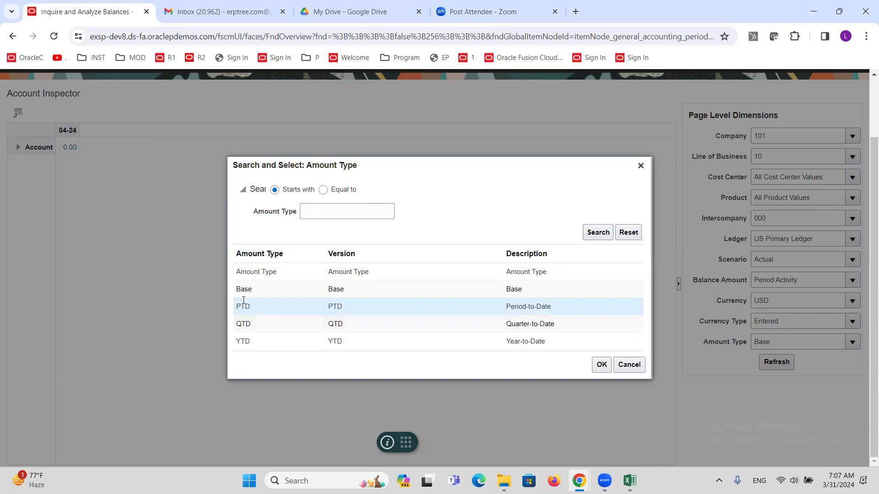
pyautogui.click(602, 366)
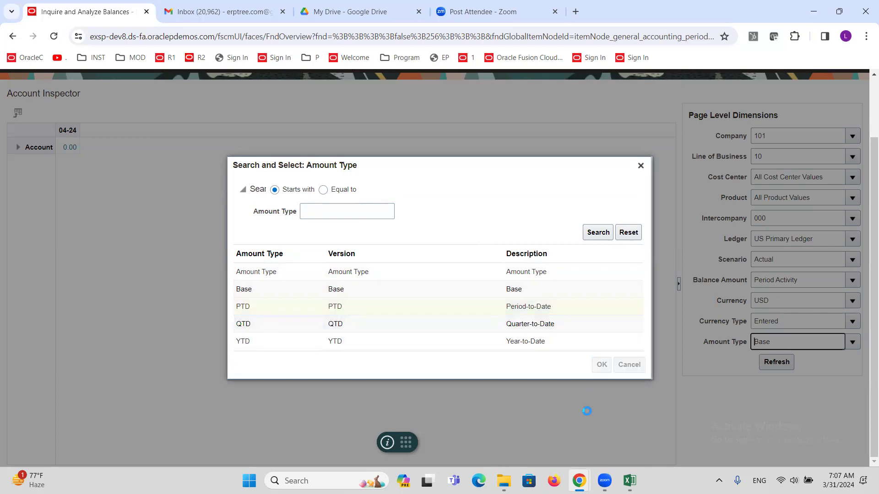
pyautogui.scroll(2, 550, 359)
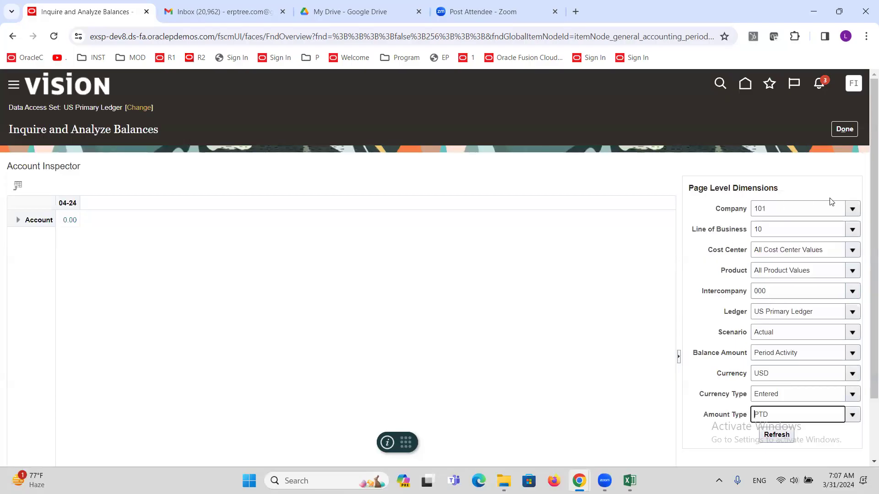
# Step: Pivot Company 101 into the grid columns, move AccountingPeriod to page level, and set it to 01-18
pyautogui.moveTo(854, 209); pyautogui.dragTo(55, 201)
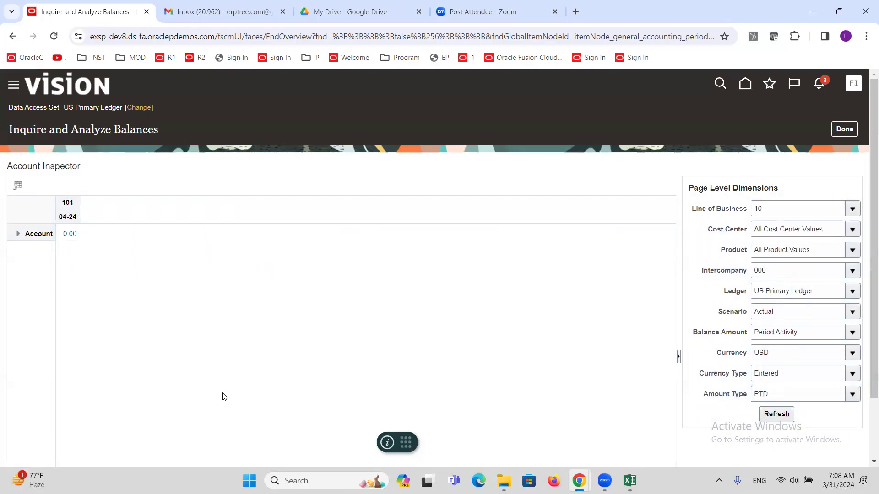
pyautogui.moveTo(59, 217)
pyautogui.moveTo(35, 217); pyautogui.dragTo(732, 236)
pyautogui.click(856, 343)
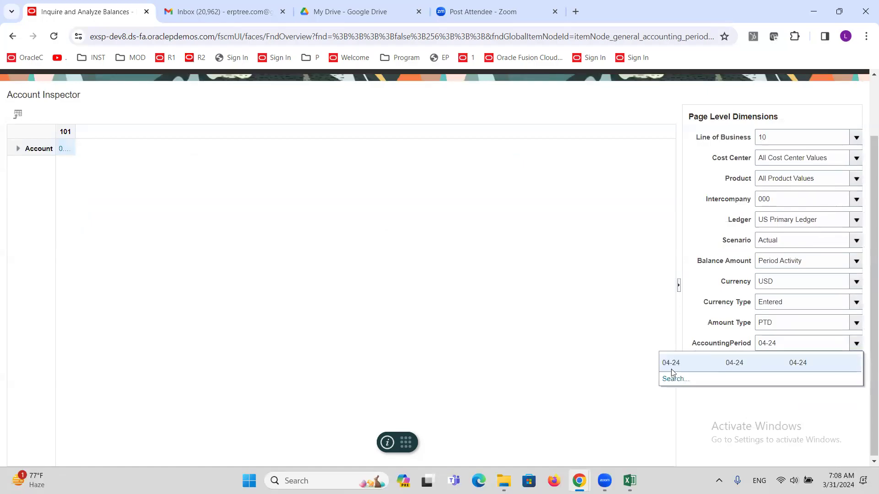
pyautogui.click(675, 379)
pyautogui.tripleClick(341, 249)
pyautogui.press('BackSpace')
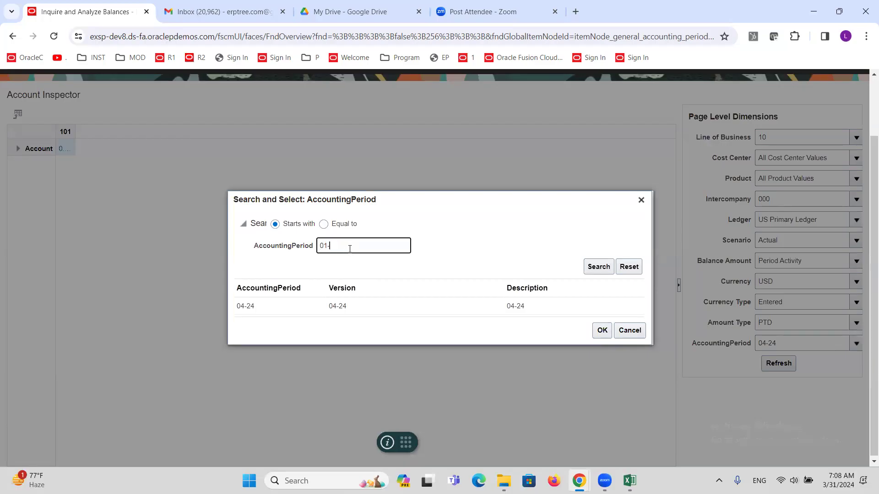
pyautogui.click(600, 269)
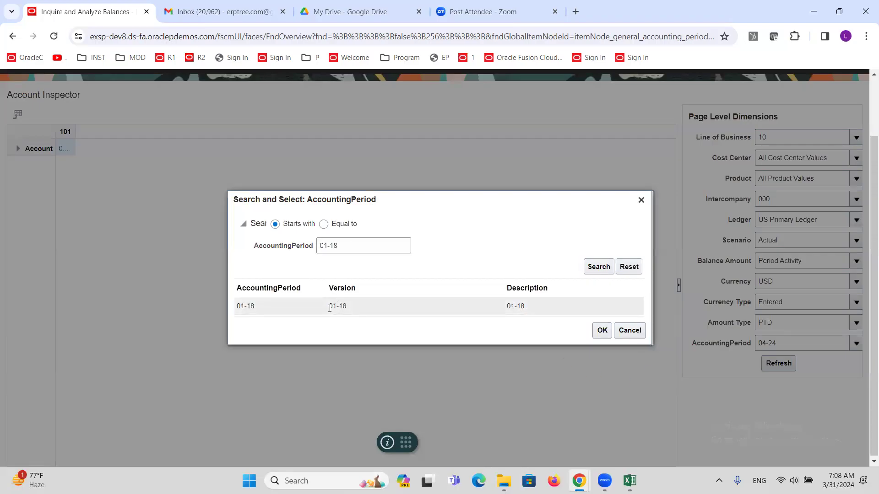
pyautogui.click(602, 330)
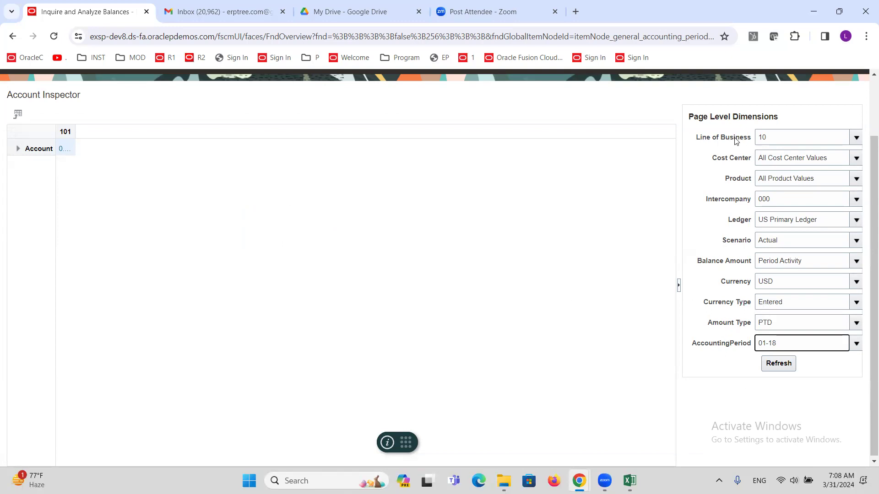
# Step: Pivot Line of Business 10 into the grid rows, move Account to page level, and set it to 23510
pyautogui.moveTo(742, 138); pyautogui.dragTo(15, 167)
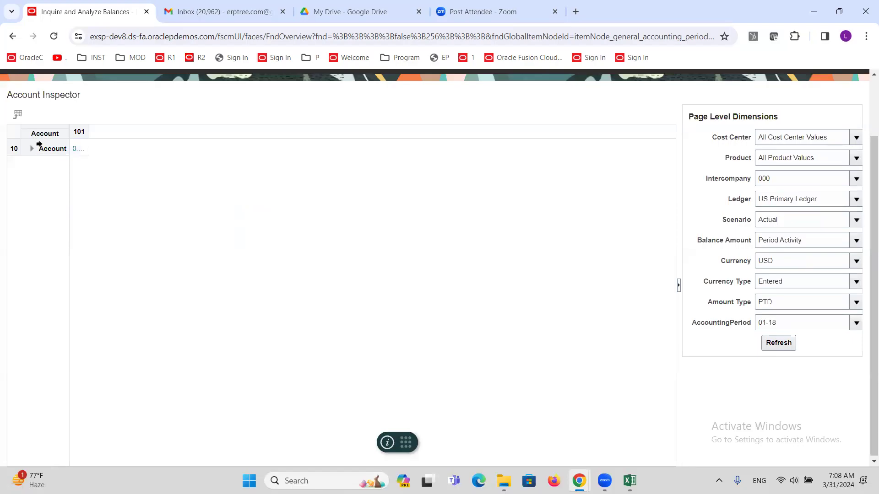
pyautogui.moveTo(37, 132); pyautogui.dragTo(753, 256)
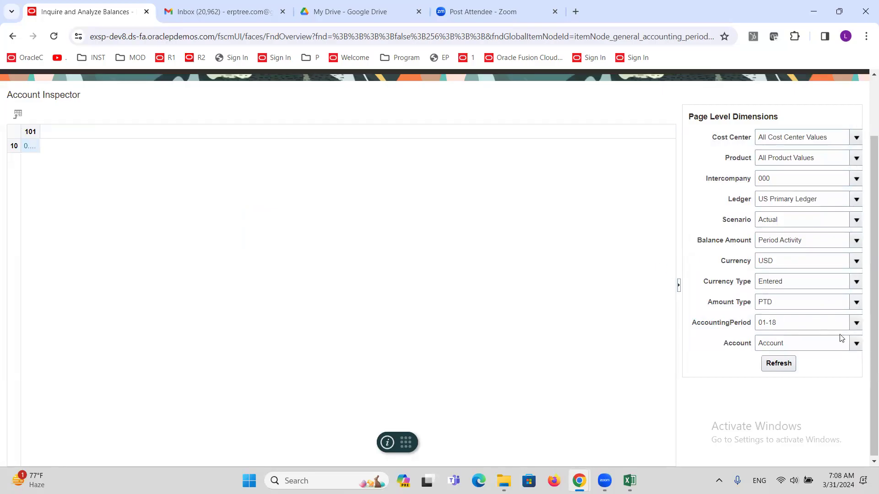
pyautogui.click(856, 343)
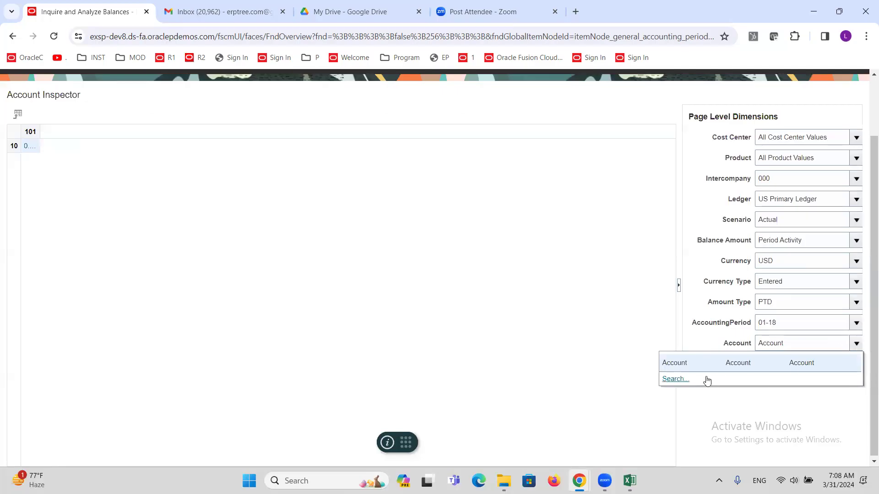
pyautogui.click(684, 379)
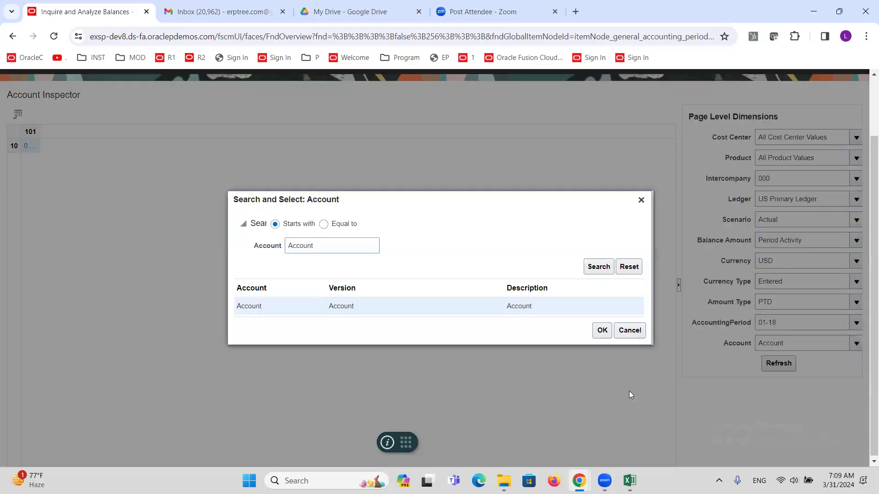
pyautogui.doubleClick(359, 251)
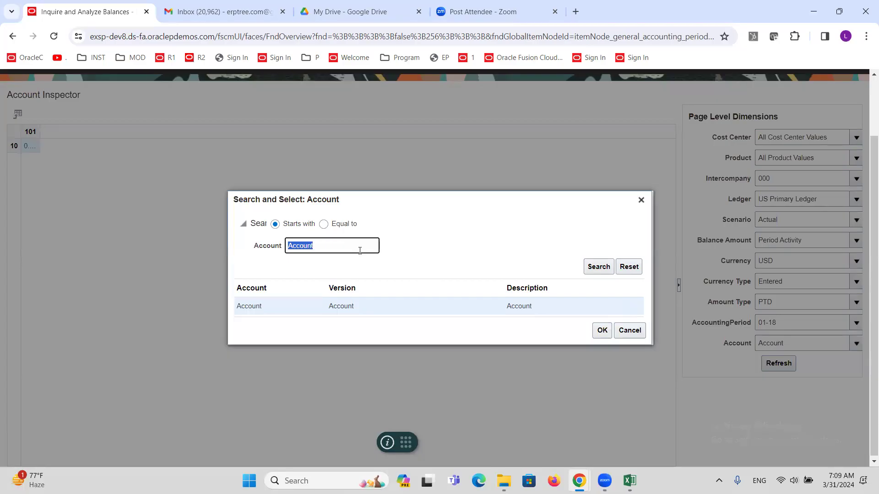
pyautogui.press('BackSpace')
pyautogui.click(601, 280)
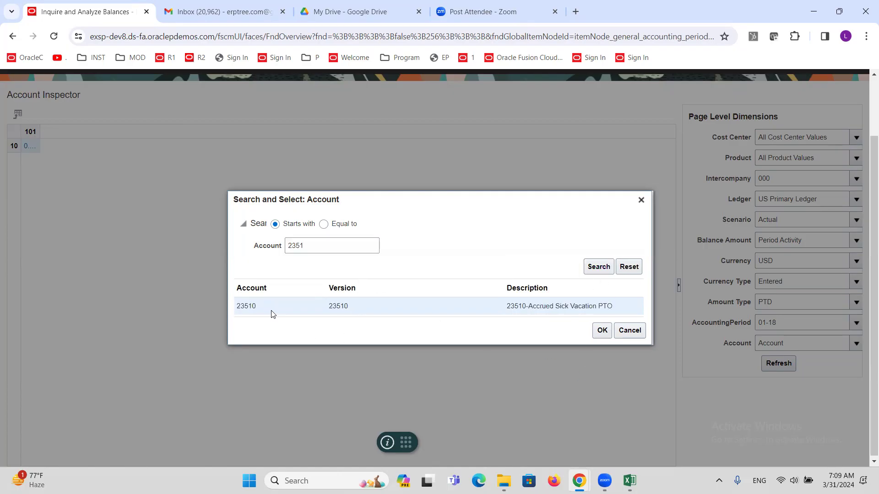
pyautogui.click(602, 331)
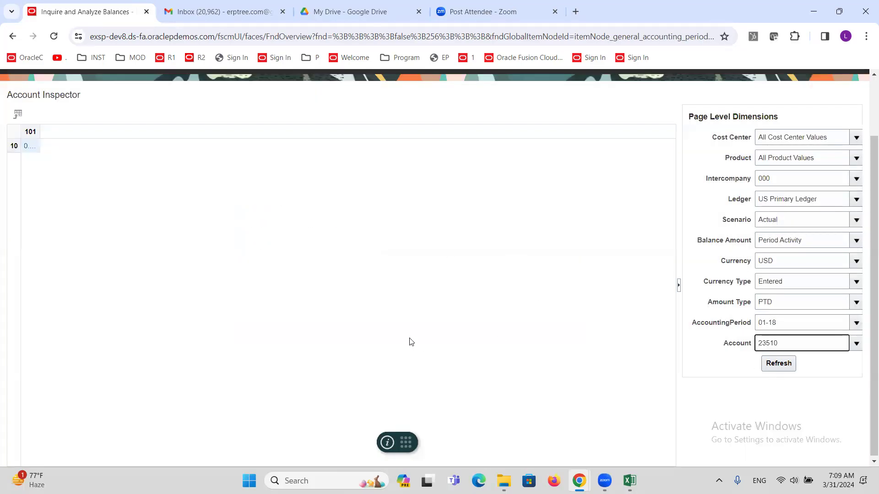
# Step: Refresh the Account Inspector to show 611,231.13 for account 23510 in period 01-18
pyautogui.scroll(2, 410, 342)
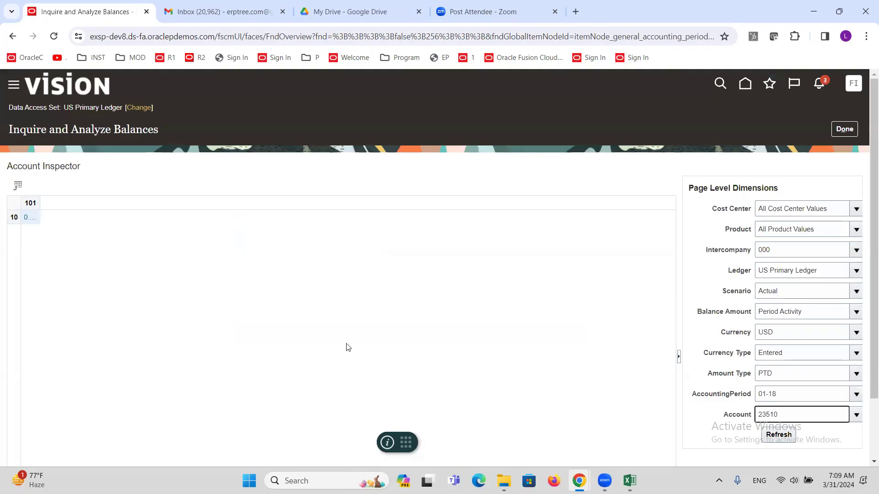
pyautogui.scroll(-2, 371, 306)
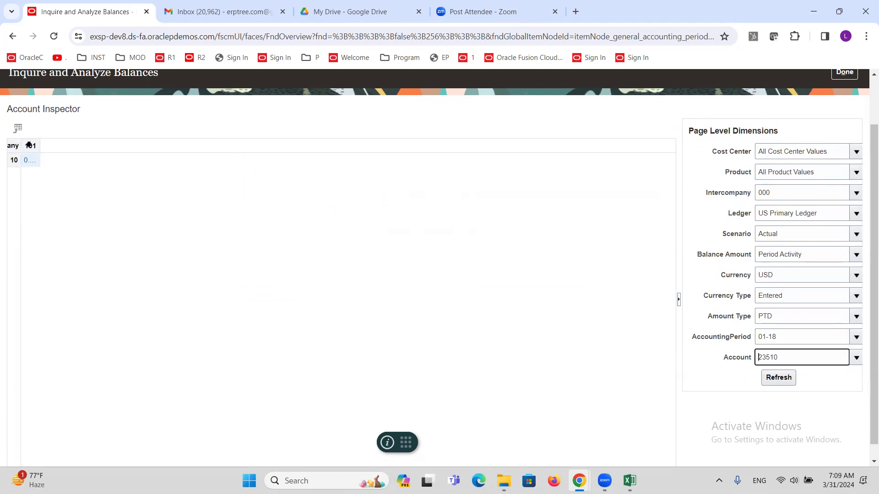
pyautogui.click(780, 378)
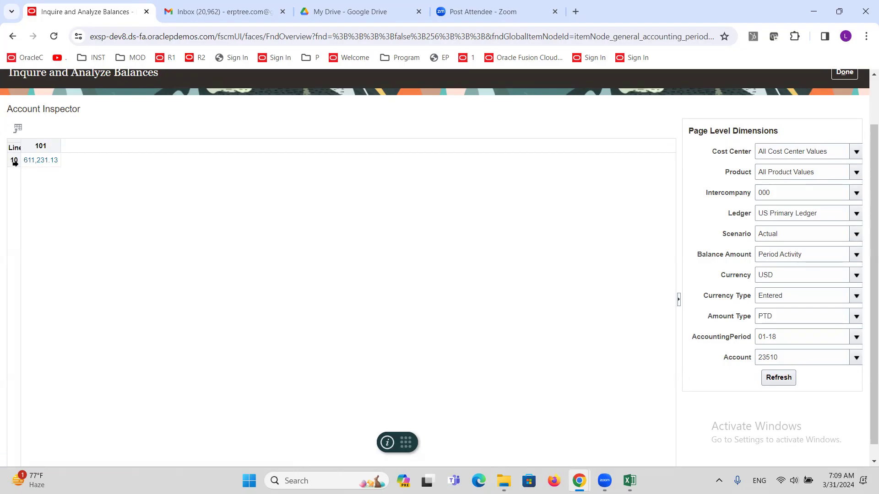
# Step: Drill from the 611,231.13 period activity into the 01-18Payroll journal, review its lines, and cancel
pyautogui.click(41, 160)
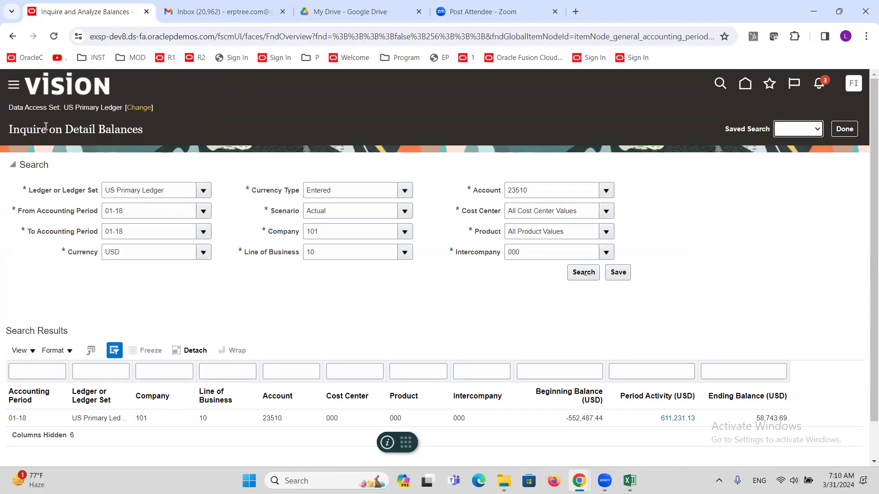
pyautogui.scroll(-1, 187, 256)
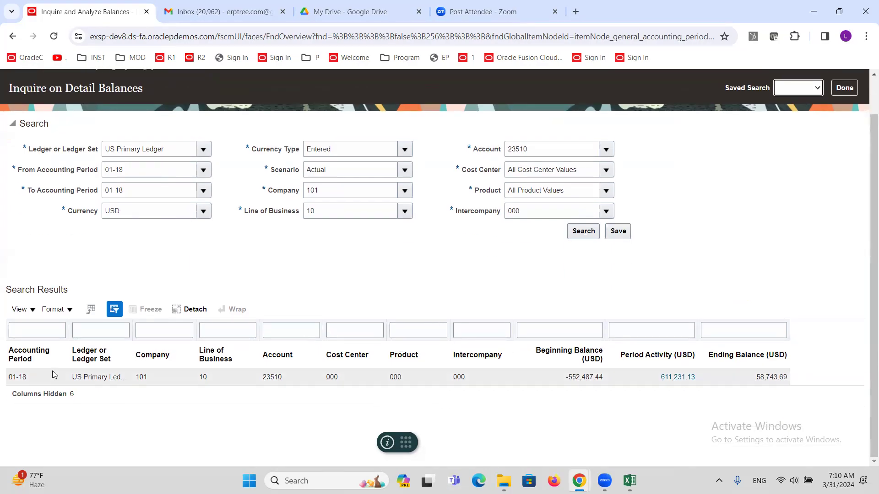
pyautogui.click(679, 378)
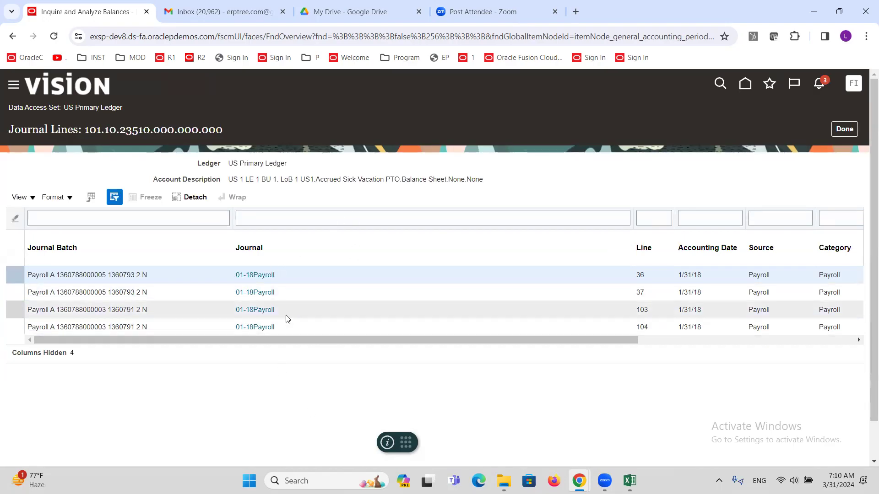
pyautogui.click(263, 275)
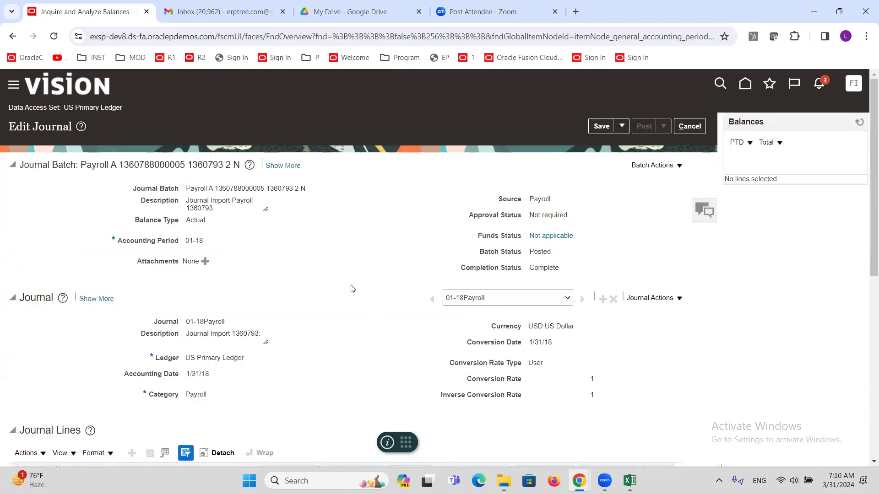
pyautogui.scroll(-5, 350, 289)
pyautogui.scroll(-2, 352, 288)
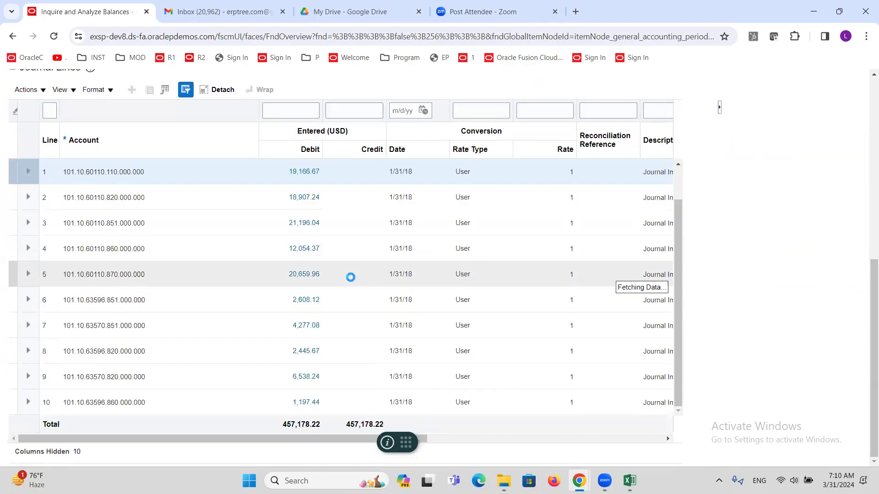
pyautogui.scroll(7, 351, 276)
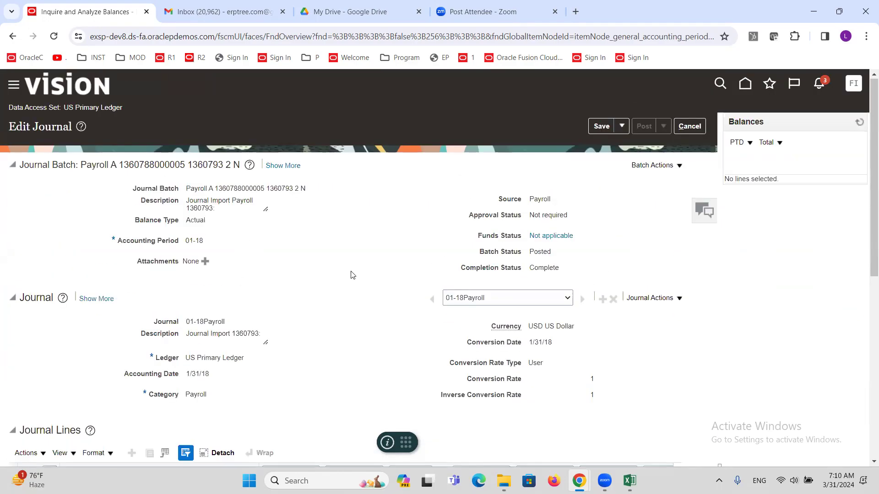
pyautogui.scroll(-6, 352, 275)
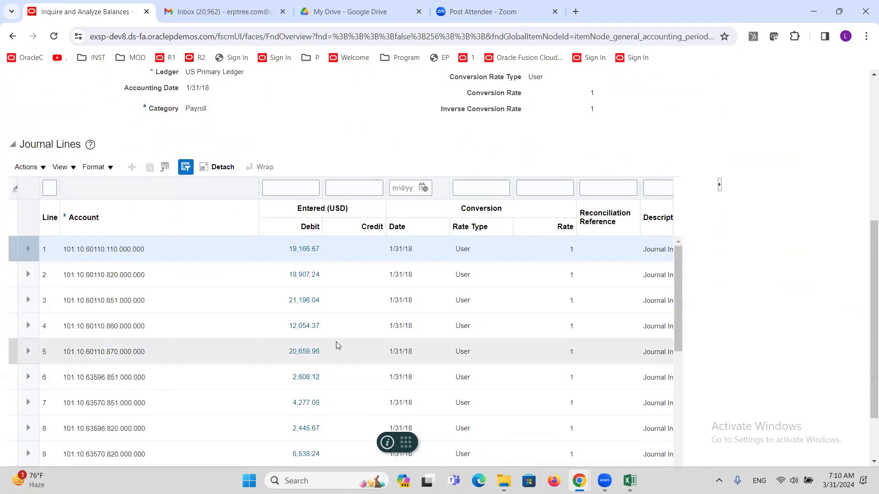
pyautogui.scroll(6, 412, 288)
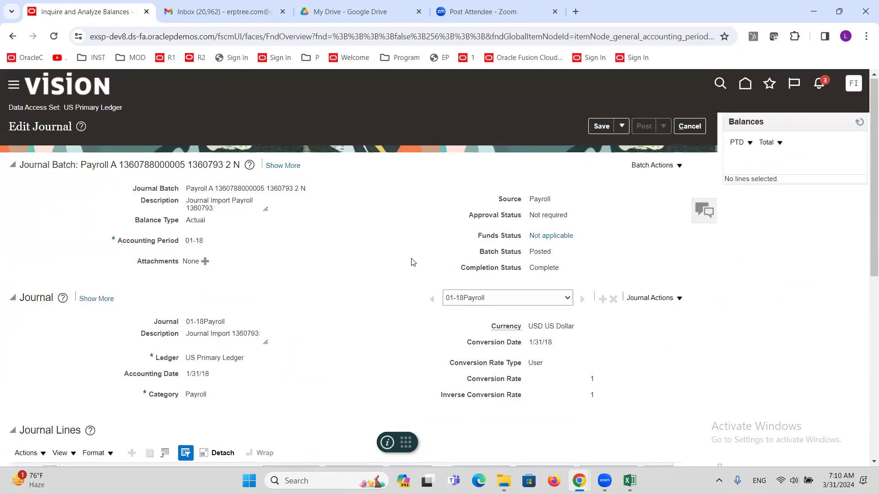
pyautogui.click(690, 127)
# Step: Close Journal Lines and Inquire and Analyze Balances to get back to Period Close for 03-24
pyautogui.click(844, 129)
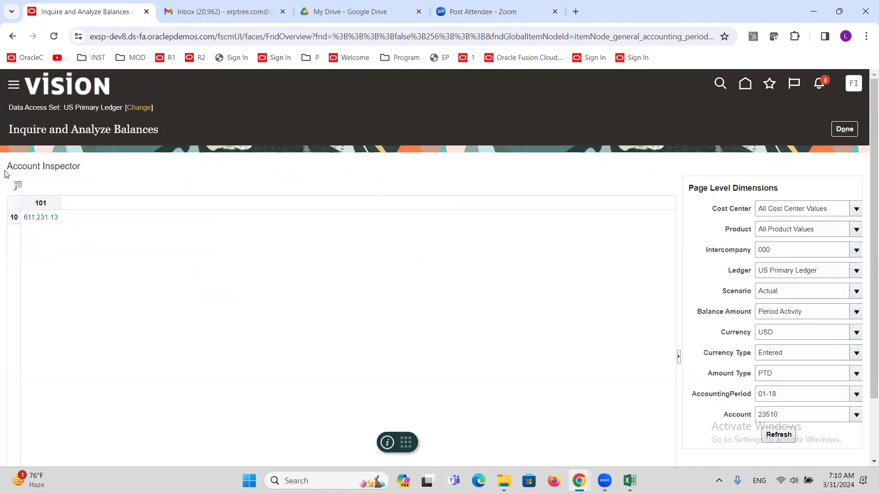
pyautogui.tripleClick(25, 168)
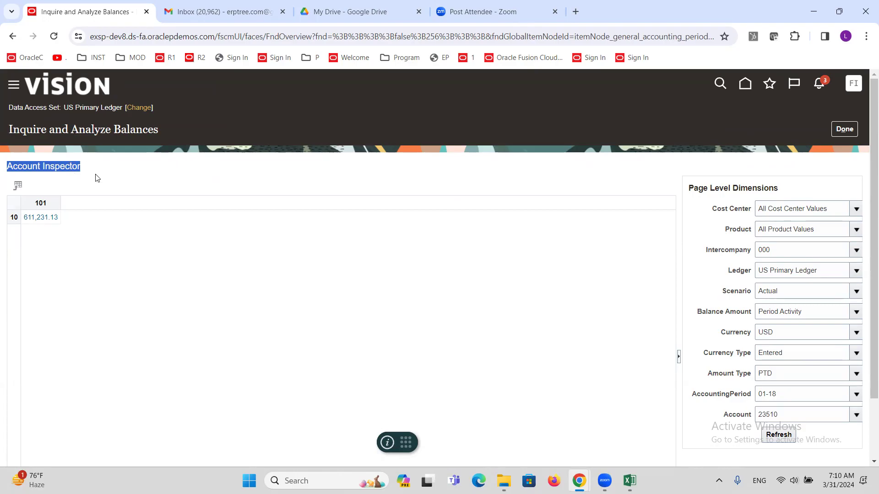
pyautogui.click(849, 130)
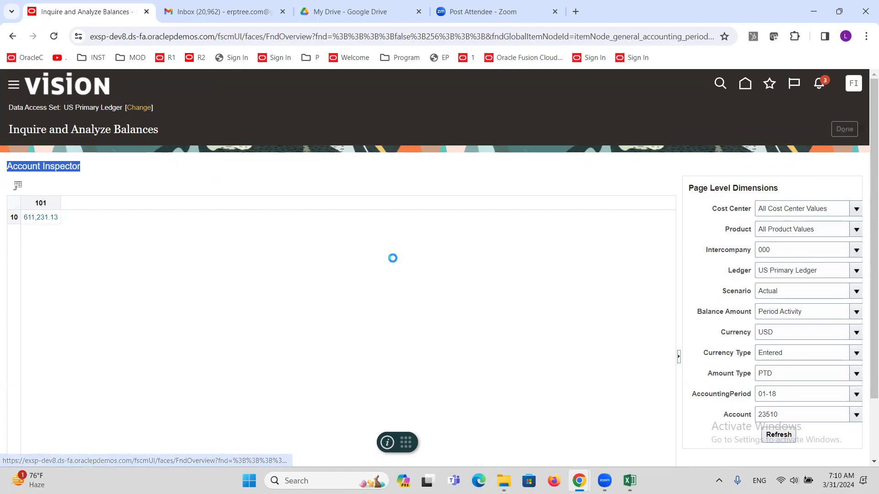
pyautogui.click(630, 481)
pyautogui.click(77, 324)
pyautogui.hotkey('ctrl', 's')
pyautogui.hotkey('alt', 'Tab')
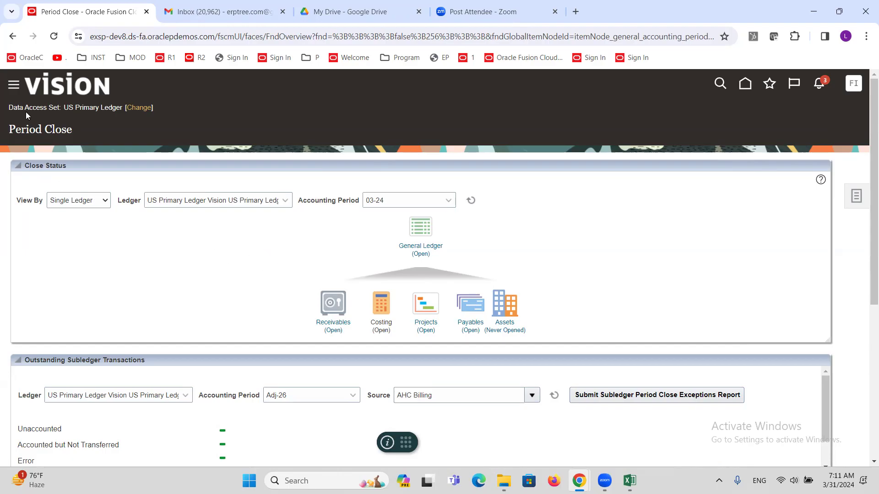
# Step: Open the General Accounting Dashboard from the Navigator's General Accounting group
pyautogui.click(14, 87)
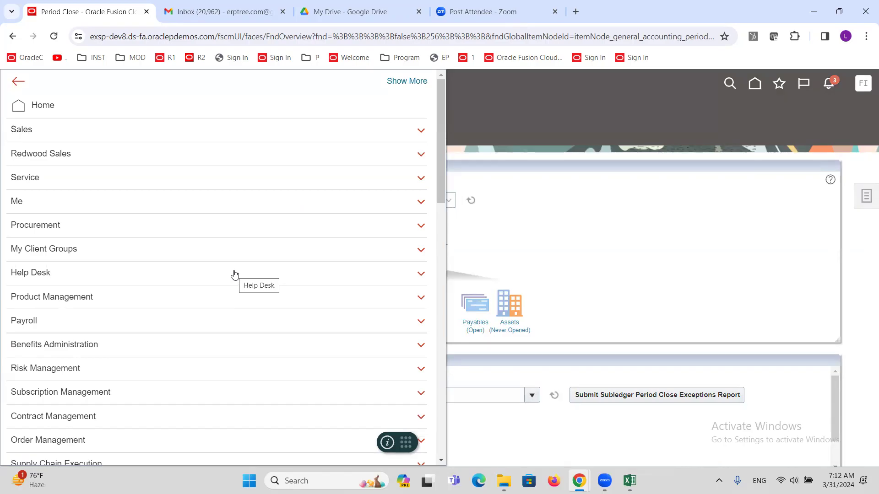
pyautogui.scroll(-6, 233, 274)
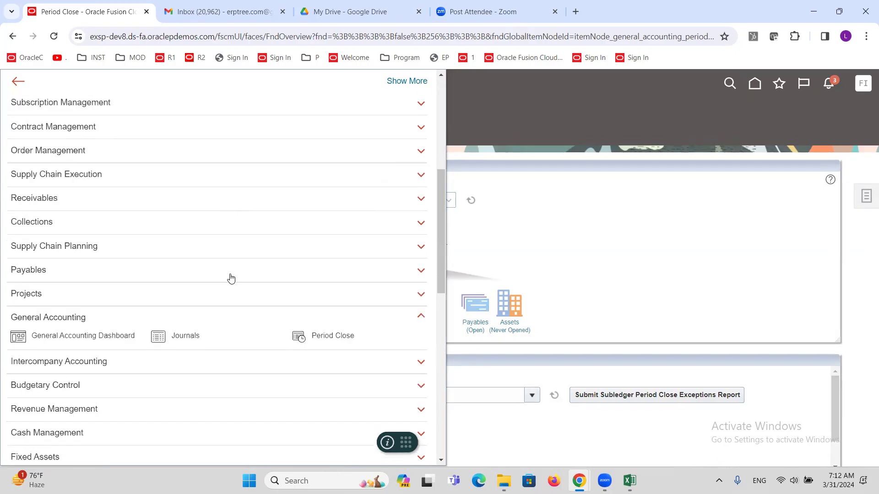
pyautogui.scroll(-2, 231, 279)
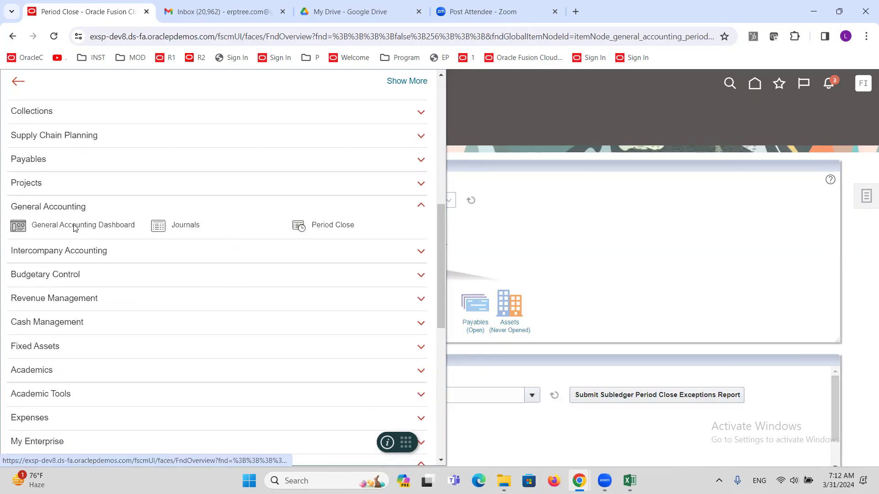
pyautogui.click(75, 228)
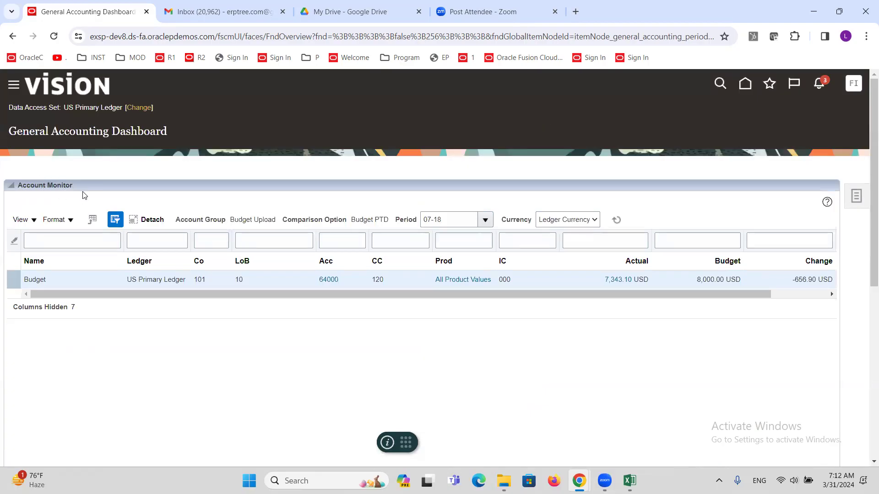
# Step: Begin a new account group from the Account Monitor's View > Account Group > Create
pyautogui.click(32, 221)
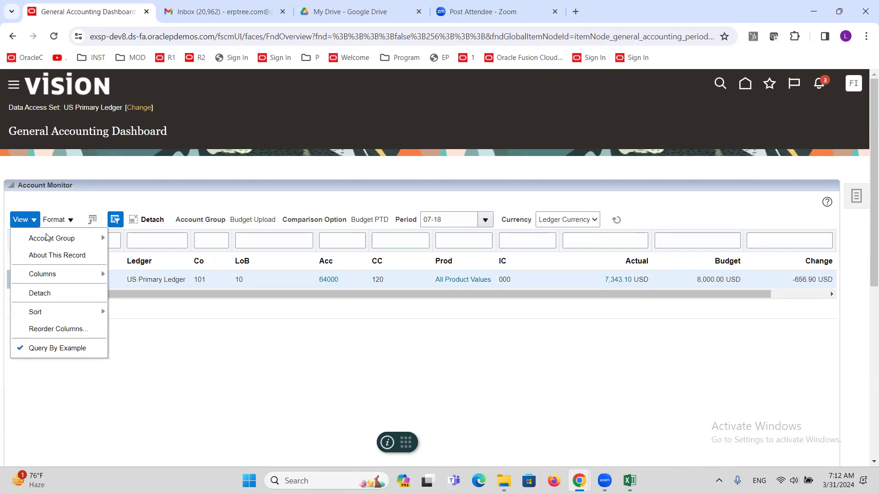
pyautogui.moveTo(50, 241)
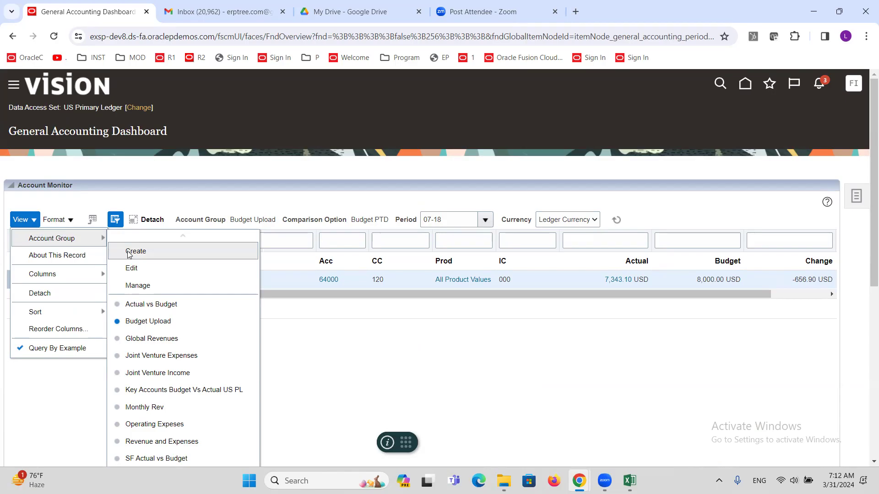
pyautogui.click(129, 252)
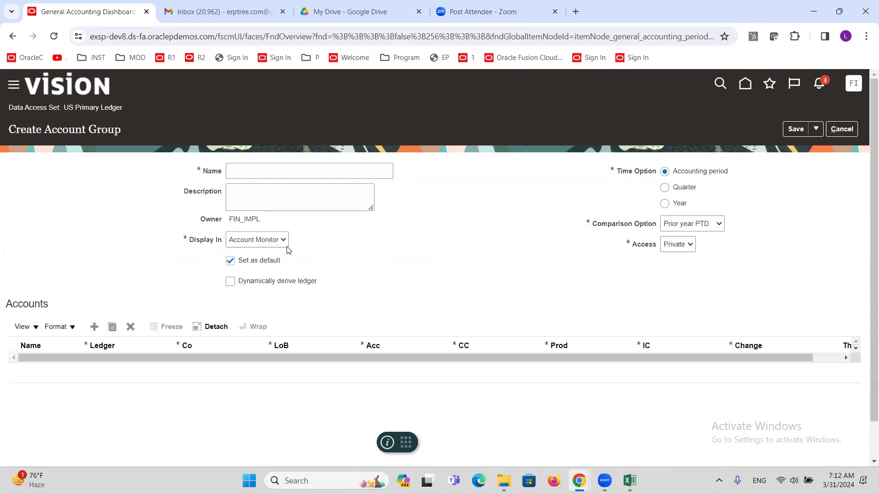
# Step: Name the account group 'ALTINC Account Group'
pyautogui.click(289, 172)
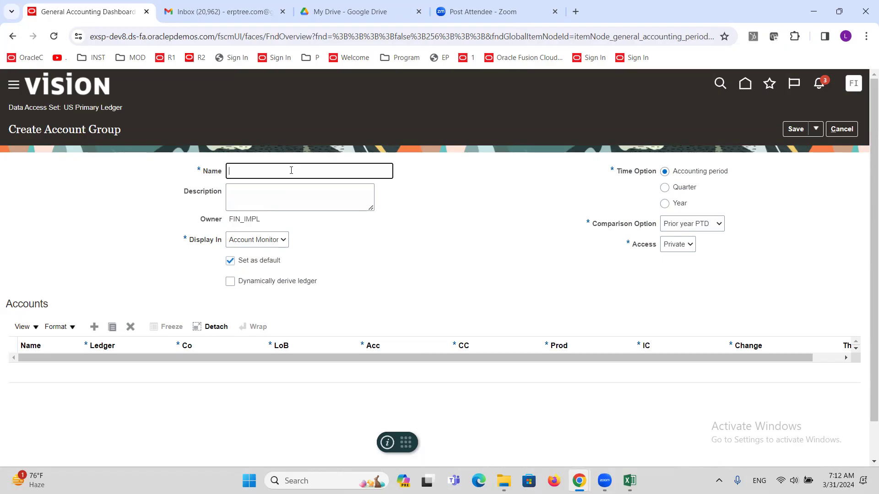
pyautogui.press('BackSpace')
pyautogui.write('ALTINC Account Group')
# Step: Set the comparison option to Prior period PTD and add a blank account row
pyautogui.click(717, 225)
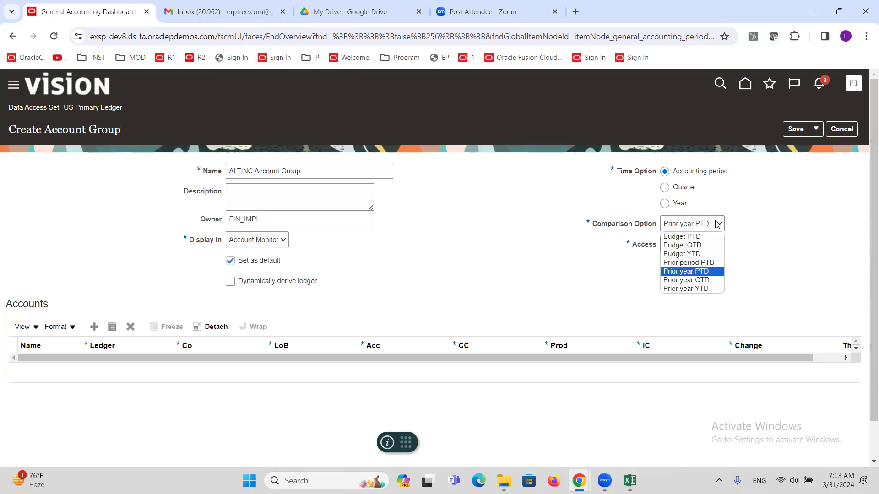
pyautogui.click(700, 263)
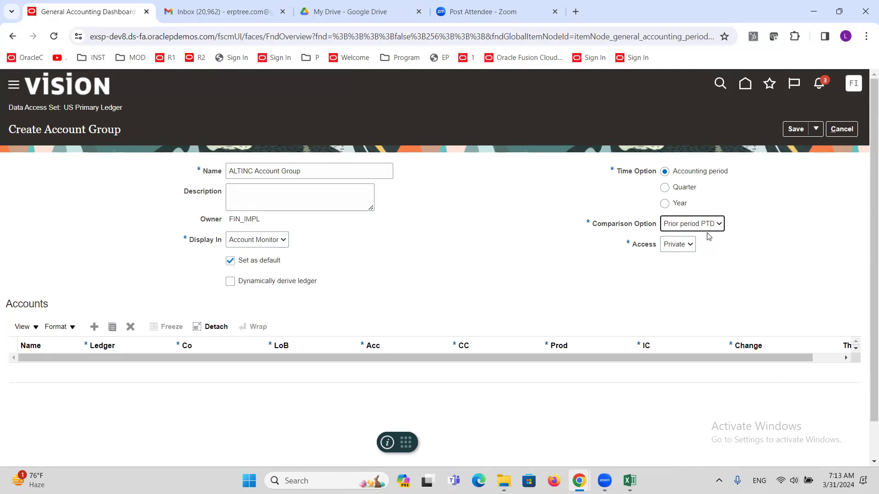
pyautogui.click(678, 227)
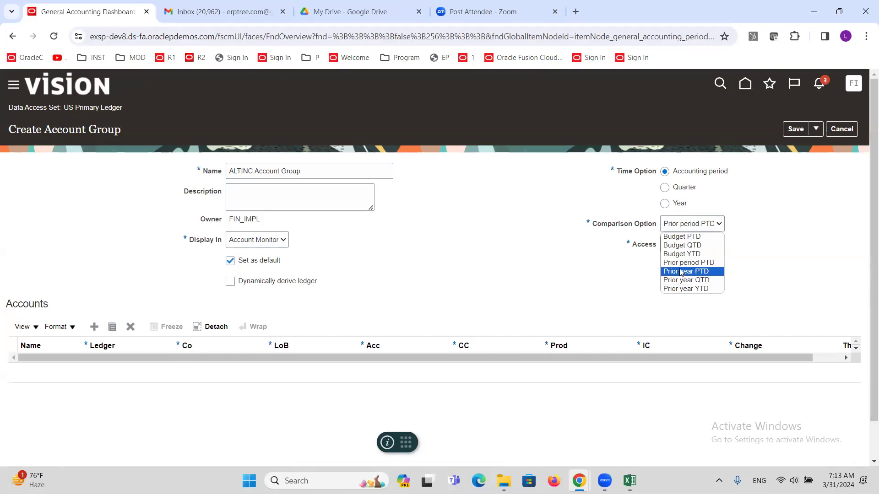
pyautogui.click(687, 262)
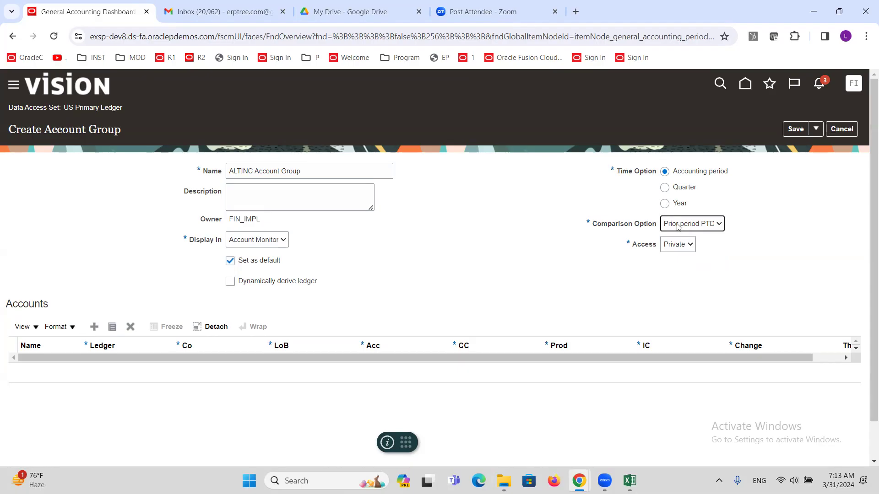
pyautogui.click(532, 284)
pyautogui.click(94, 327)
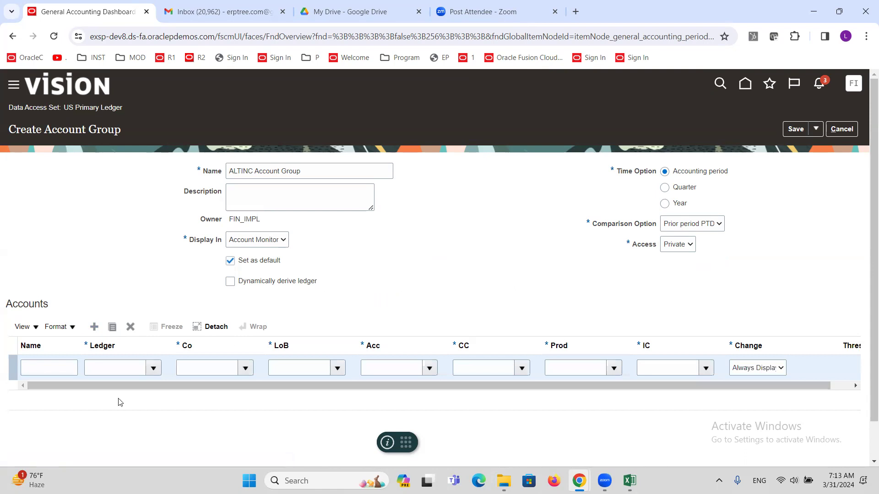
pyautogui.click(41, 369)
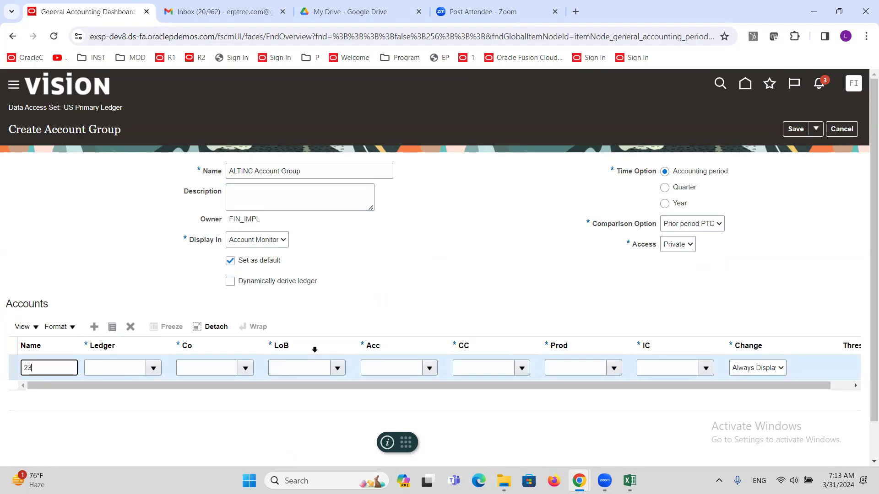
# Step: Set the row to US Primary Ledger, company 101 and line of business 10
pyautogui.press('Tab')
pyautogui.click(154, 368)
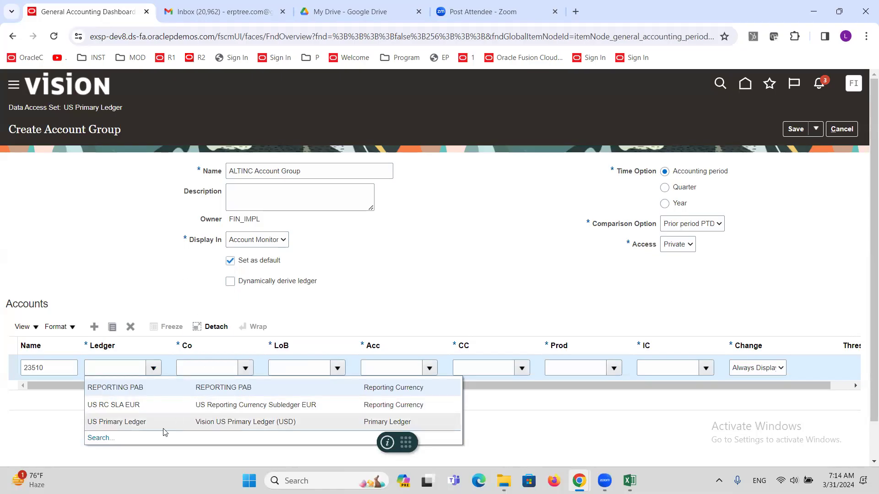
pyautogui.click(136, 423)
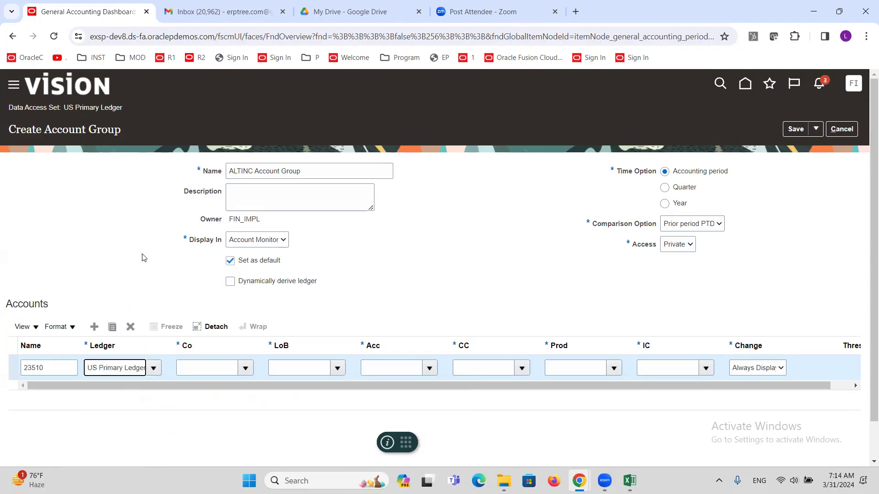
pyautogui.click(244, 368)
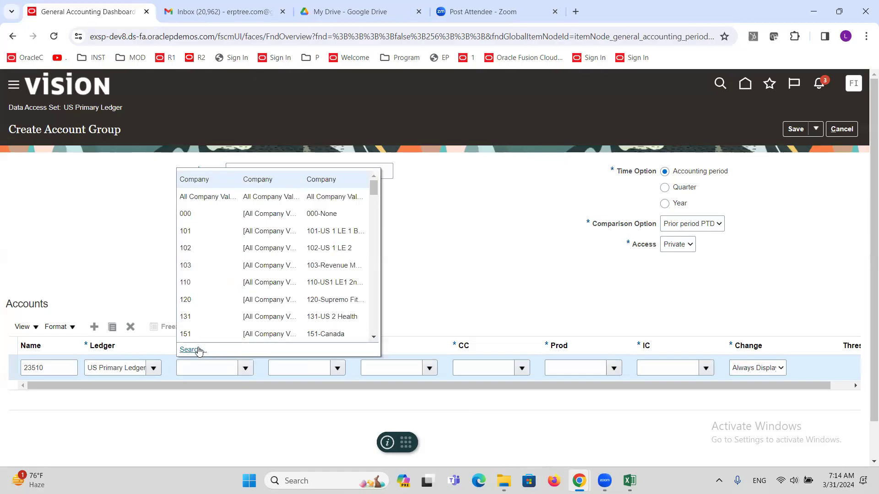
pyautogui.click(193, 232)
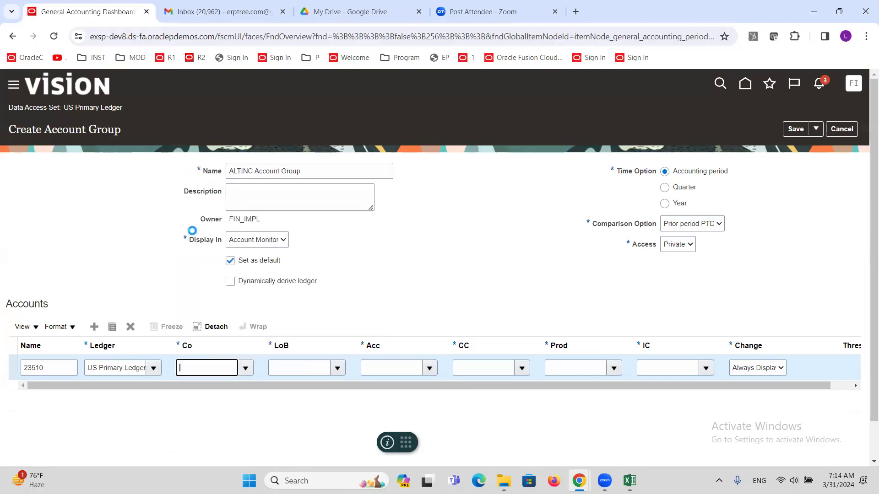
pyautogui.click(335, 368)
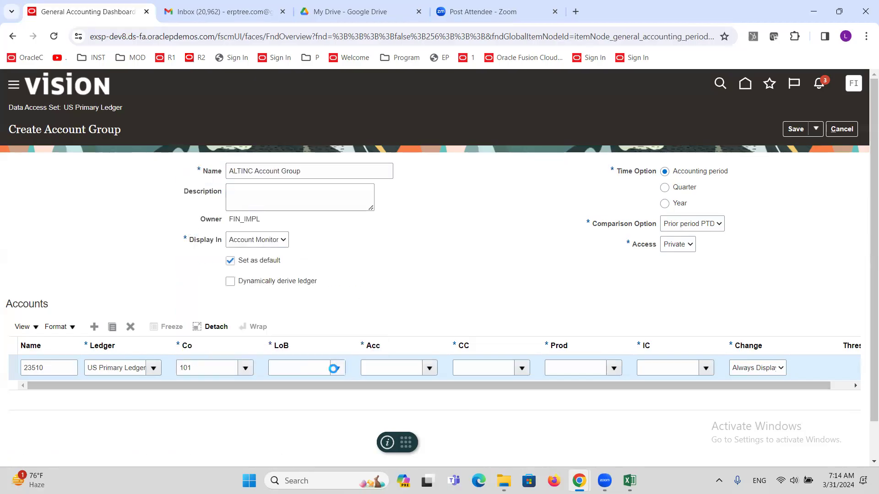
pyautogui.click(300, 230)
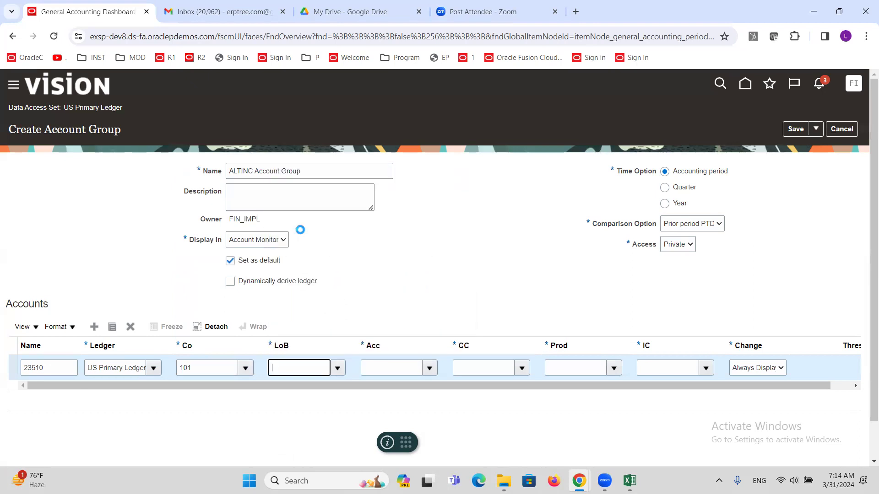
# Step: Search for account 23510 and choose it for the row
pyautogui.click(430, 368)
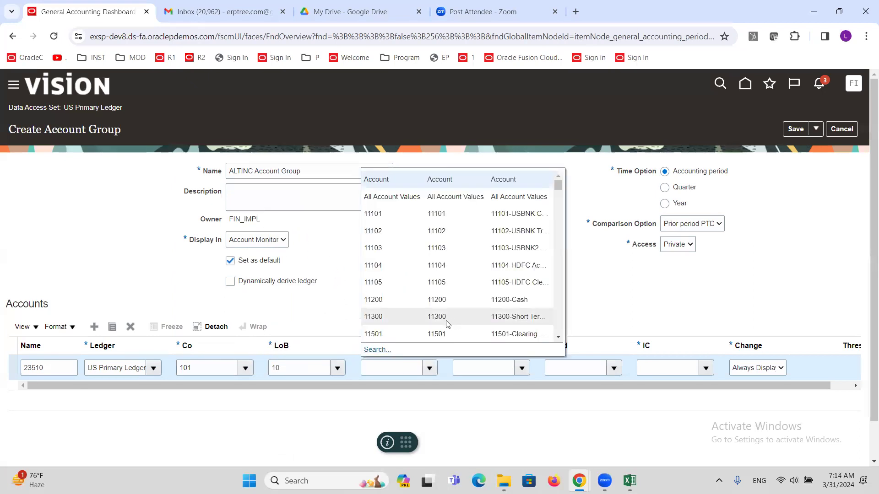
pyautogui.click(376, 349)
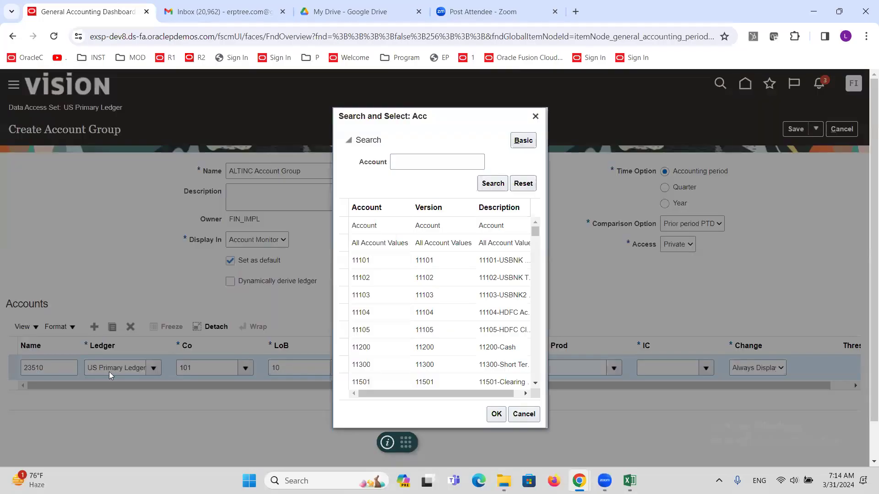
pyautogui.click(427, 162)
pyautogui.write('23510')
pyautogui.click(481, 182)
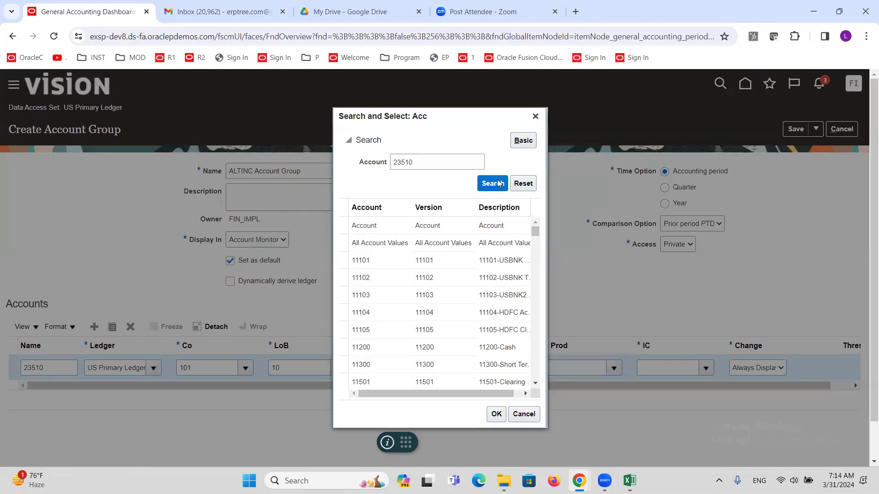
pyautogui.click(408, 309)
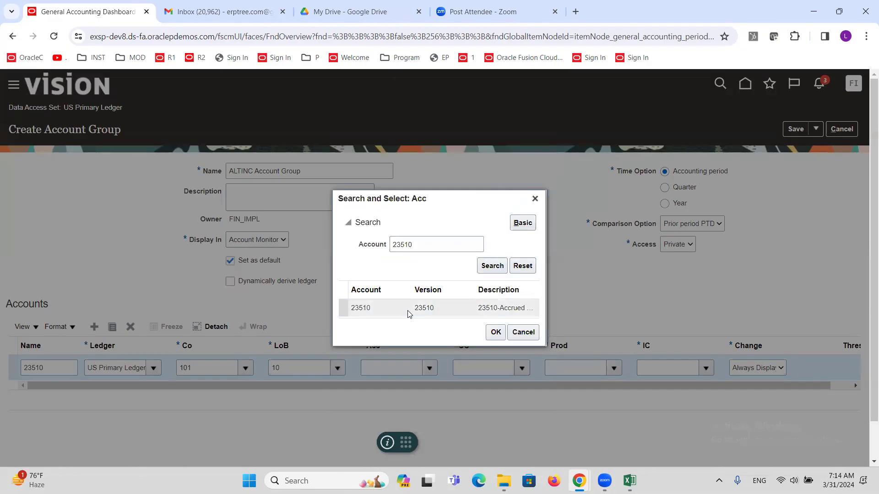
pyautogui.click(496, 332)
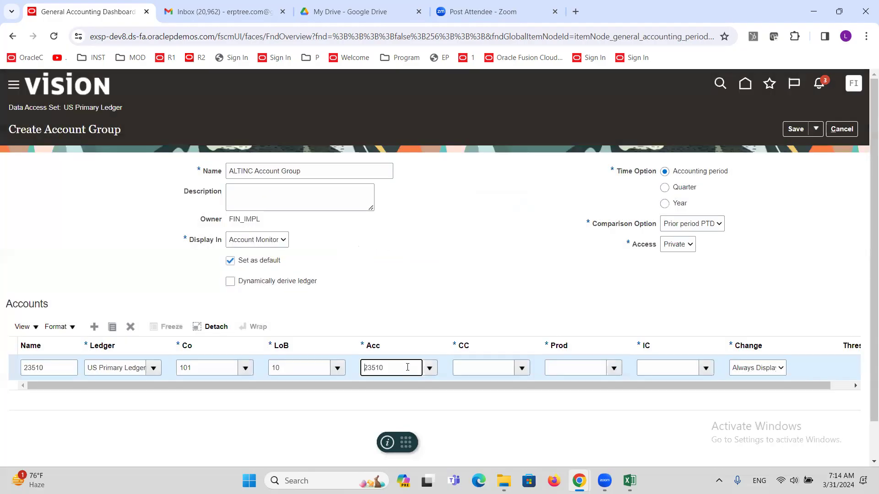
# Step: Use all cost center and product values with intercompany 000, then save the group
pyautogui.click(520, 366)
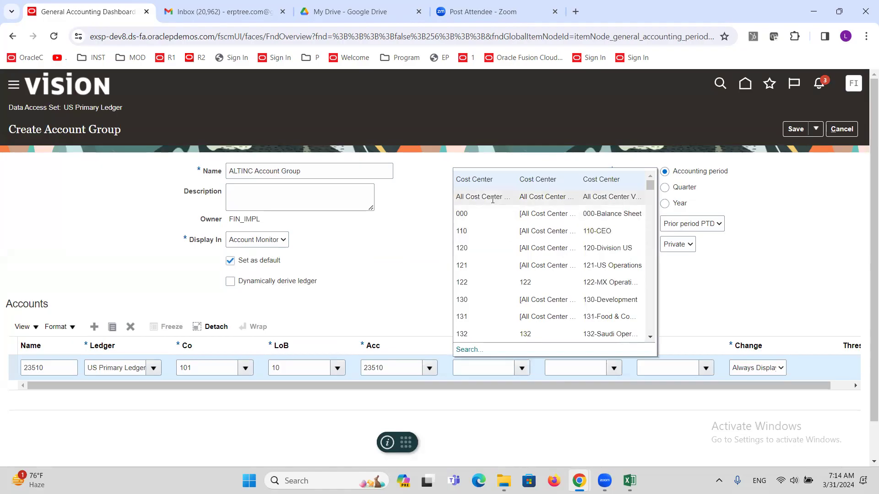
pyautogui.click(493, 198)
pyautogui.click(613, 367)
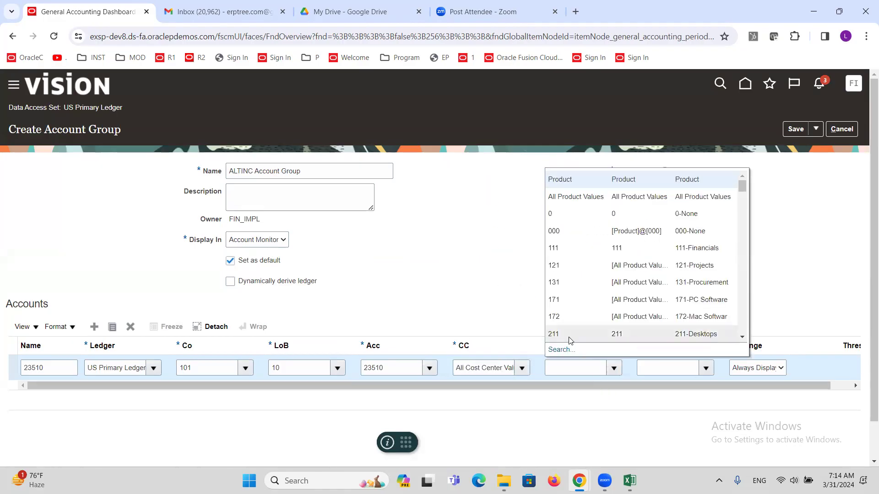
pyautogui.click(557, 196)
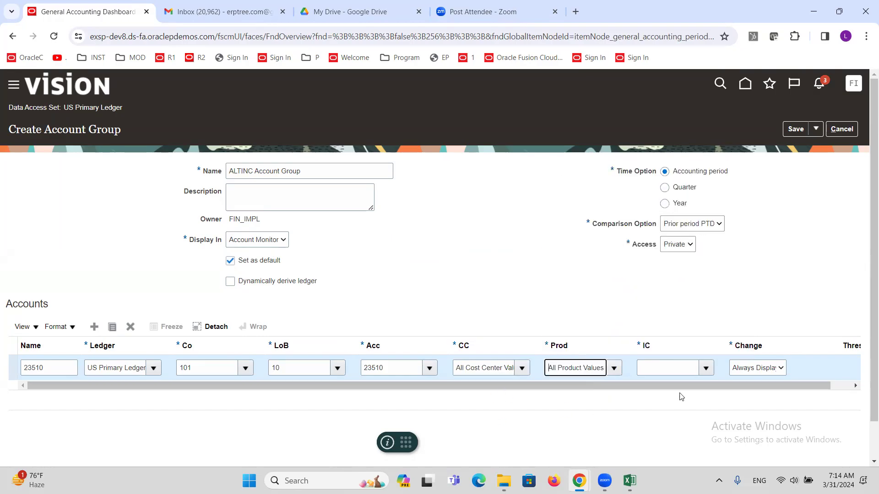
pyautogui.click(706, 368)
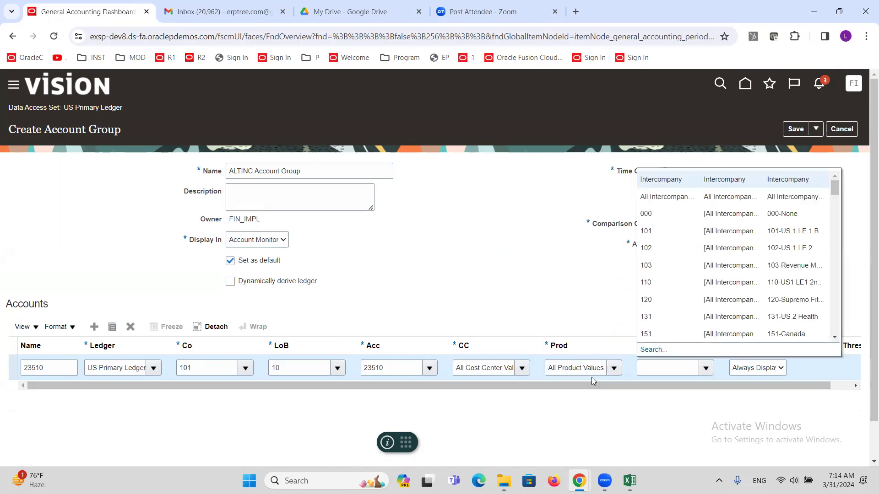
pyautogui.press('Escape')
pyautogui.moveTo(601, 384); pyautogui.dragTo(362, 421)
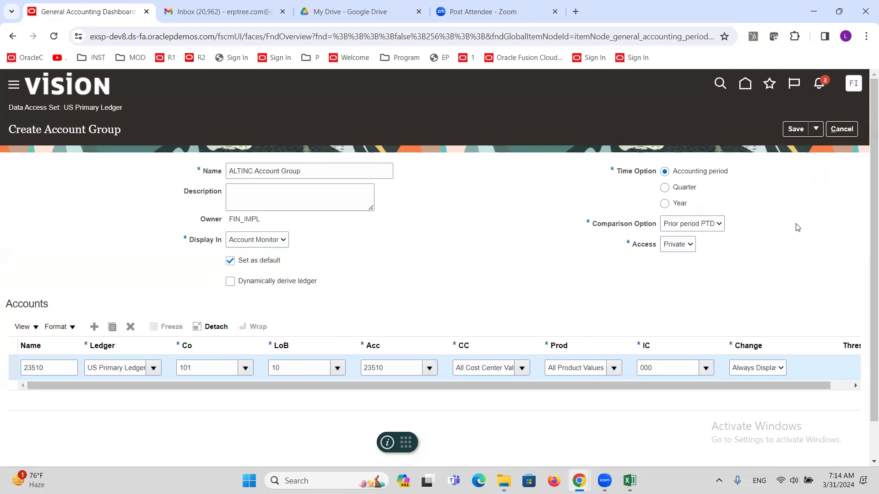
pyautogui.click(795, 129)
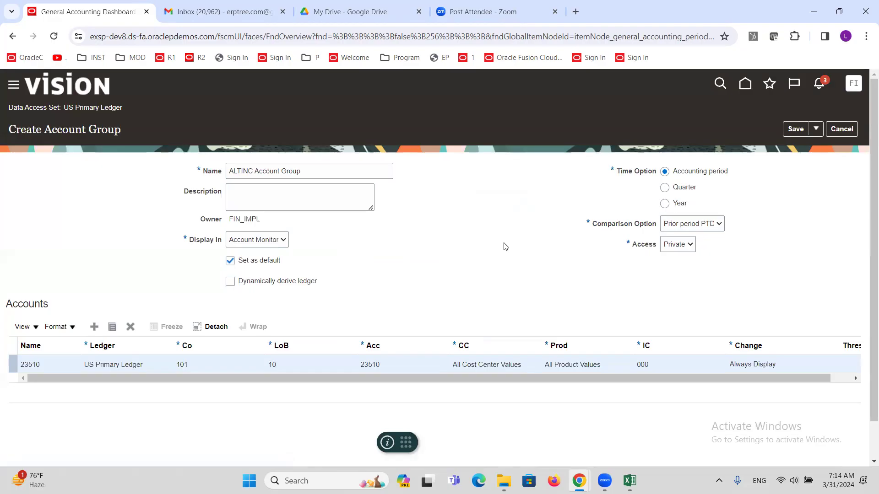
# Step: Finish saving and review account 23510's 07-18 balance of -39,270.83 USD in the monitor
pyautogui.click(794, 129)
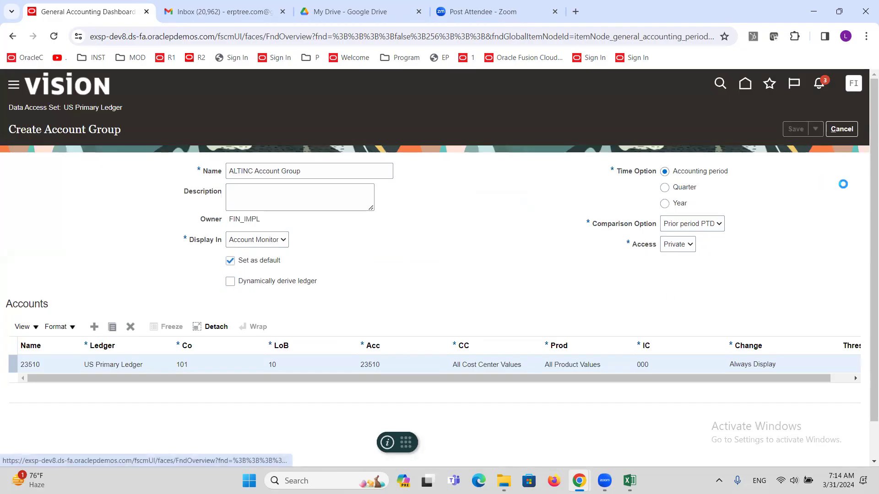
pyautogui.click(841, 129)
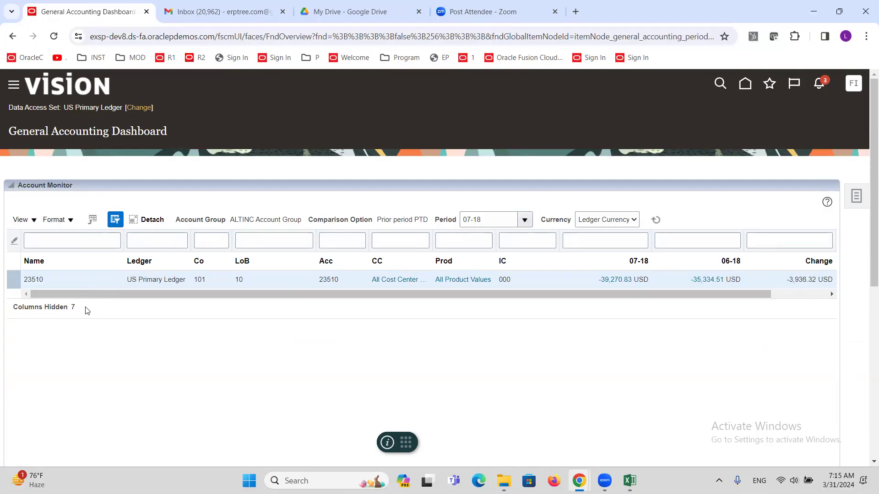
pyautogui.doubleClick(37, 279)
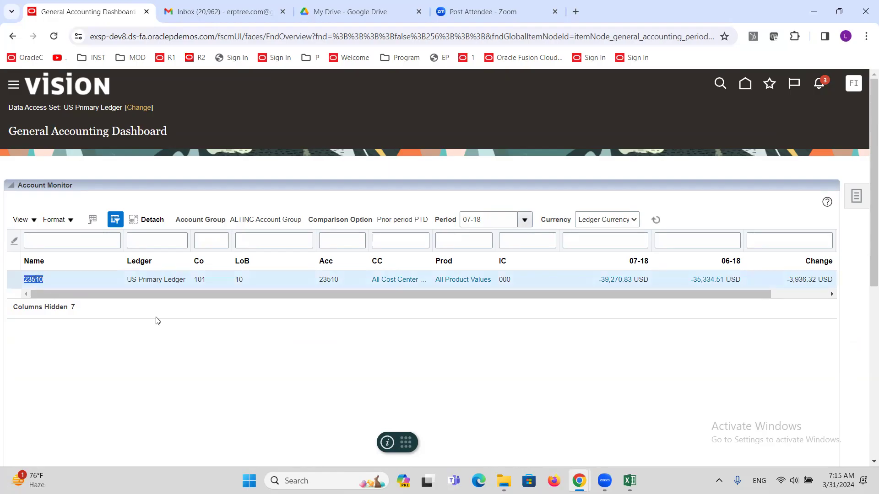
pyautogui.moveTo(358, 291); pyautogui.dragTo(620, 291)
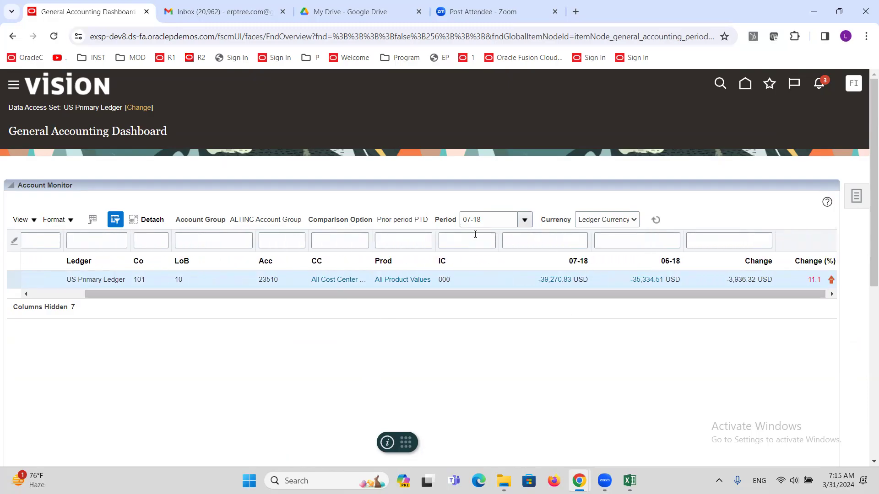
pyautogui.moveTo(485, 218); pyautogui.dragTo(431, 222)
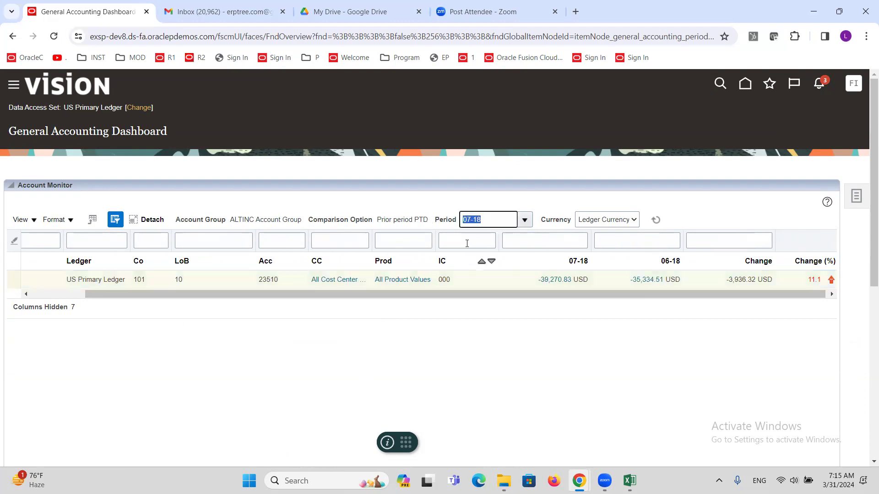
pyautogui.click(470, 220)
pyautogui.click(636, 295)
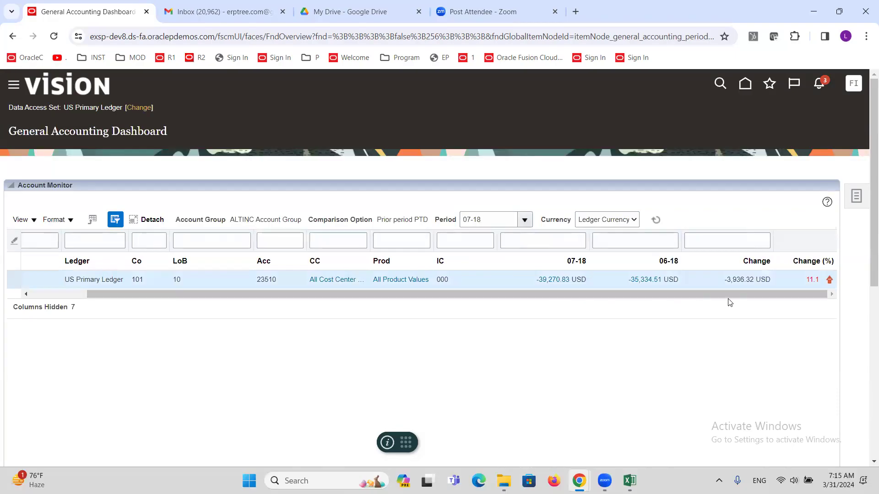
pyautogui.moveTo(677, 264)
pyautogui.mouseDown()
pyautogui.moveTo(650, 279)
pyautogui.moveTo(602, 274)
pyautogui.moveTo(575, 259)
pyautogui.moveTo(670, 266)
pyautogui.mouseUp()
# Step: Reload the ALTINC Account Group view in the Account Monitor and reselect account 23510
pyautogui.click(35, 222)
pyautogui.moveTo(48, 241)
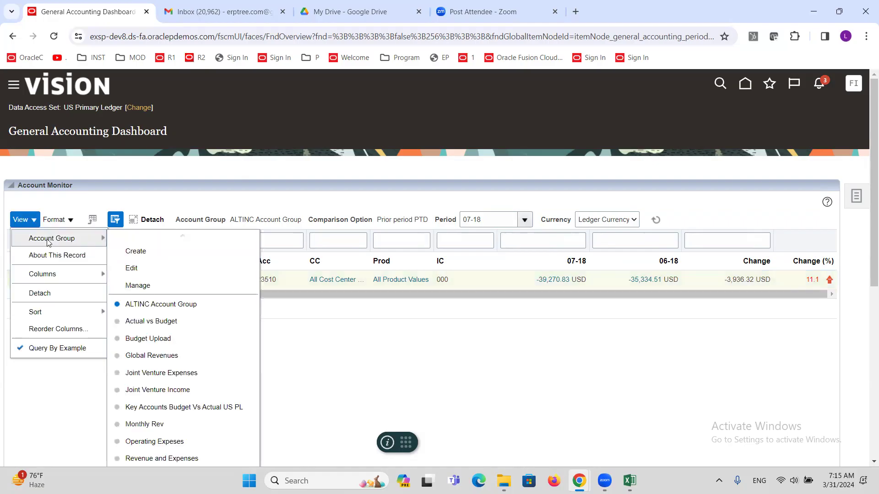
pyautogui.click(155, 305)
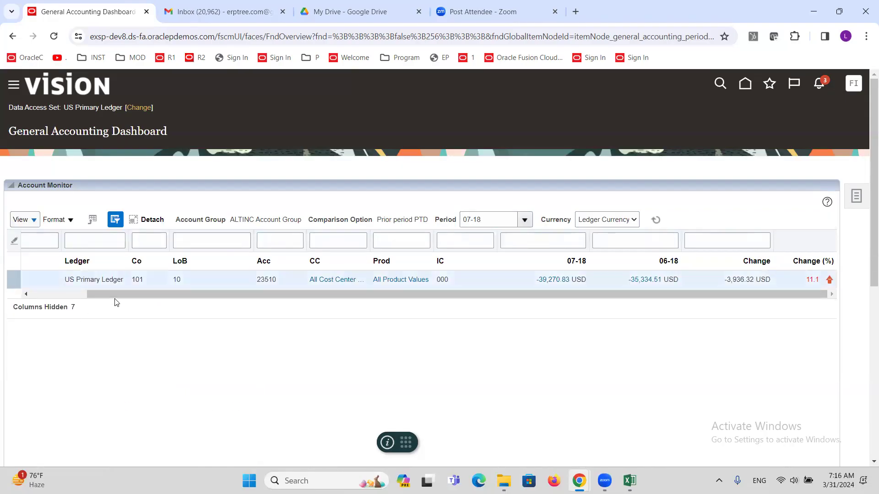
pyautogui.moveTo(117, 296); pyautogui.dragTo(56, 297)
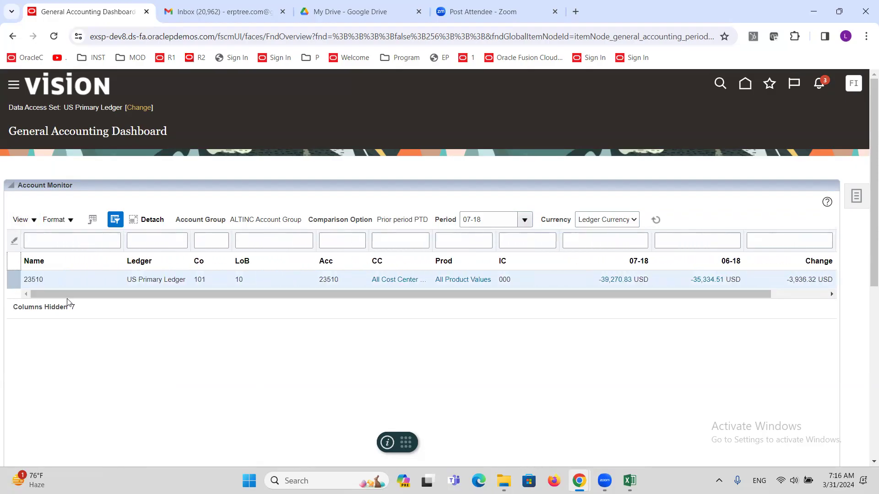
pyautogui.doubleClick(42, 280)
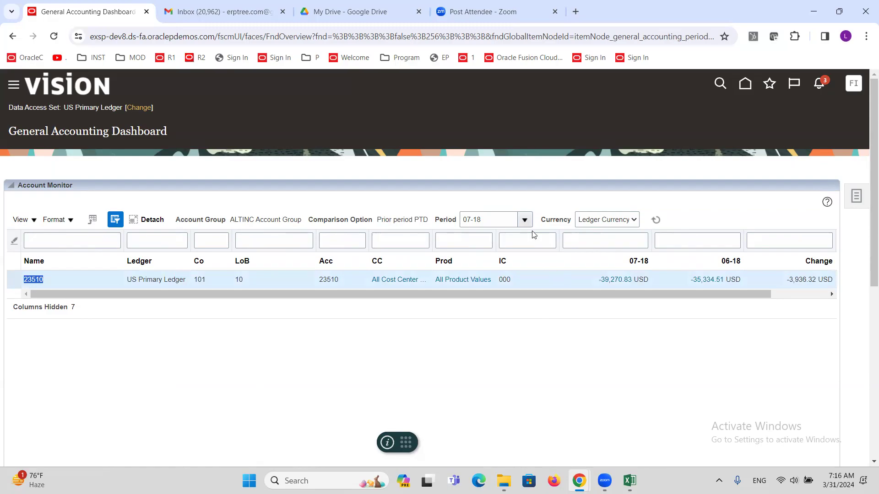
pyautogui.click(523, 219)
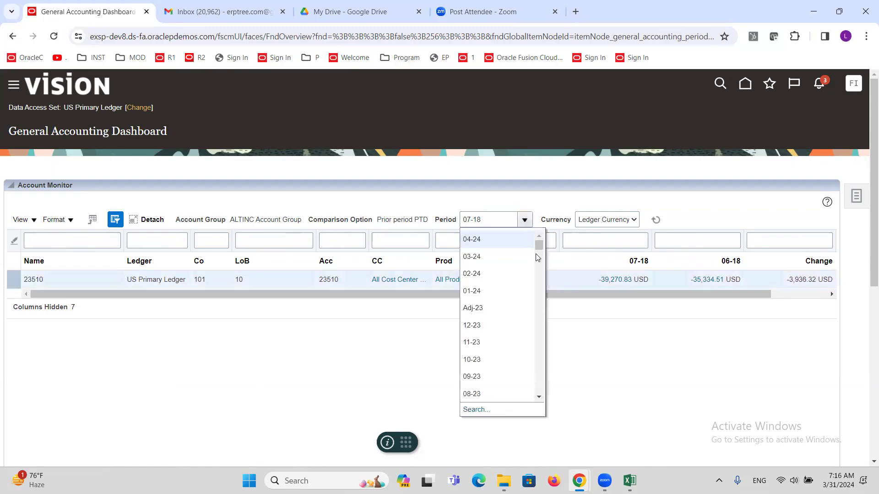
# Step: Select period 05-18 and check account 23510's -250.00 USD change versus 04-18
pyautogui.moveTo(538, 247); pyautogui.dragTo(533, 307)
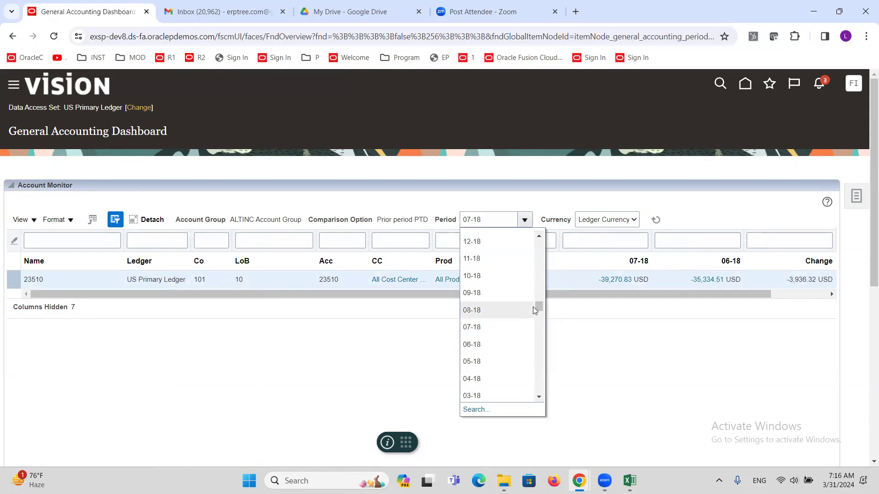
pyautogui.click(481, 362)
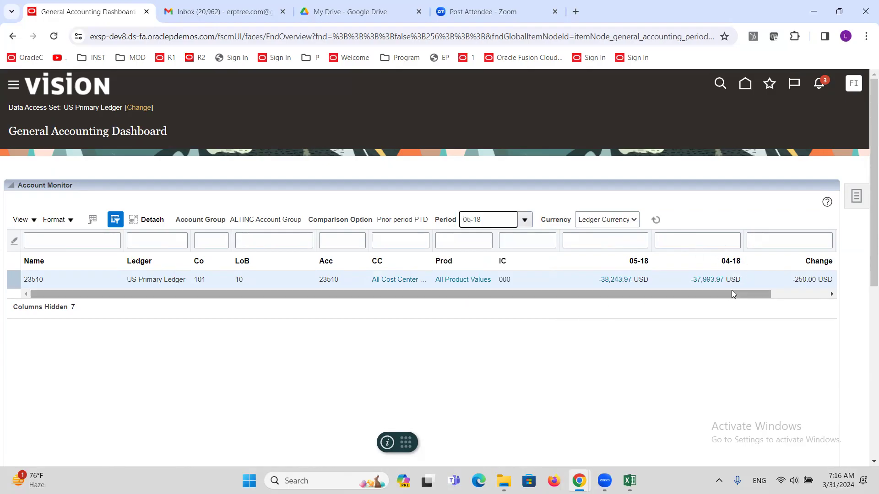
pyautogui.moveTo(694, 295); pyautogui.dragTo(760, 298)
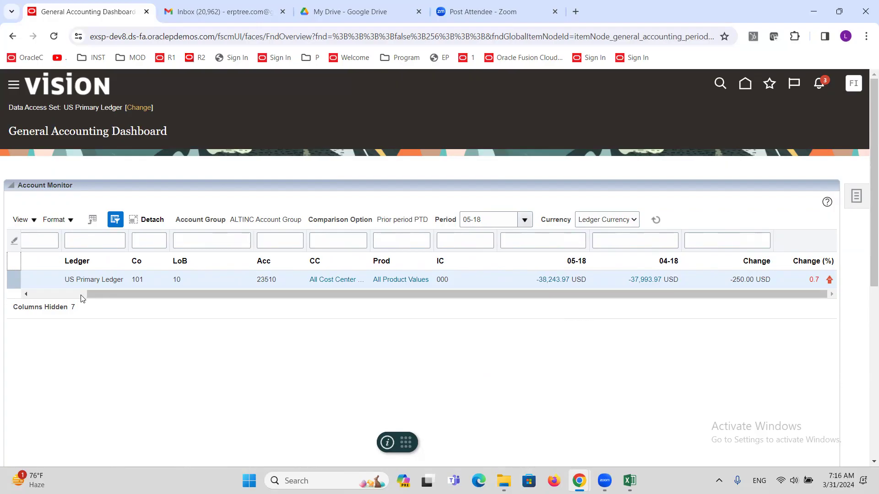
pyautogui.moveTo(147, 297); pyautogui.dragTo(87, 298)
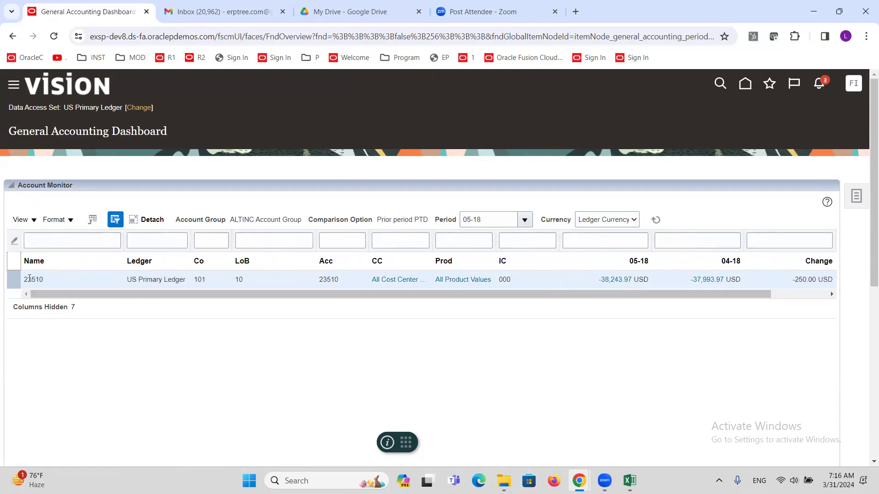
pyautogui.click(38, 222)
pyautogui.moveTo(43, 240)
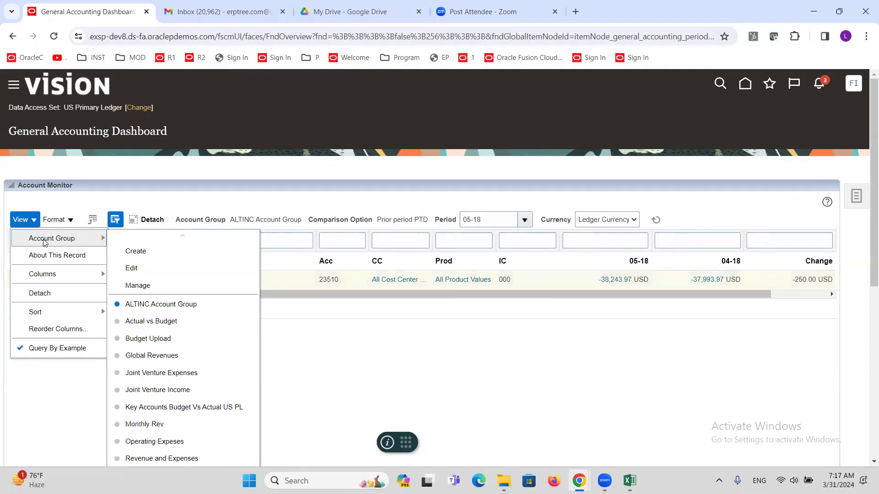
pyautogui.click(145, 270)
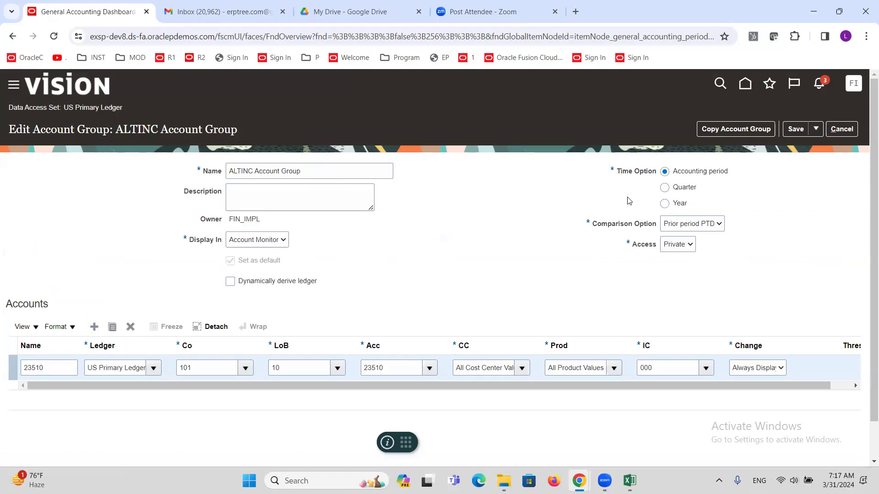
pyautogui.click(841, 129)
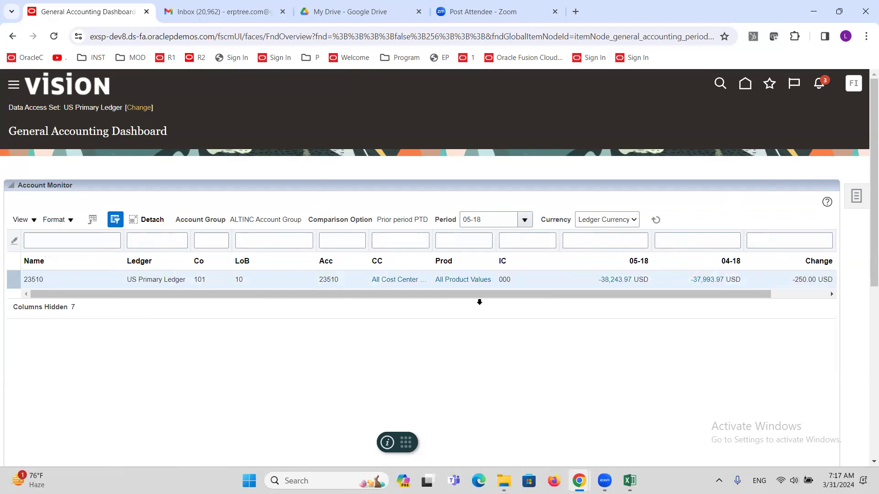
pyautogui.moveTo(628, 479)
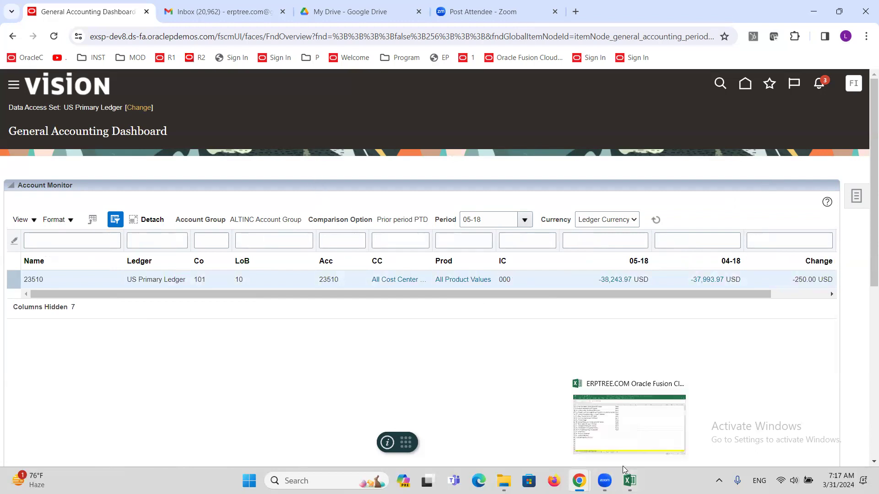
# Step: Bring up the Excel notes and select an empty cell at row 204 on the GL sheet
pyautogui.click(616, 442)
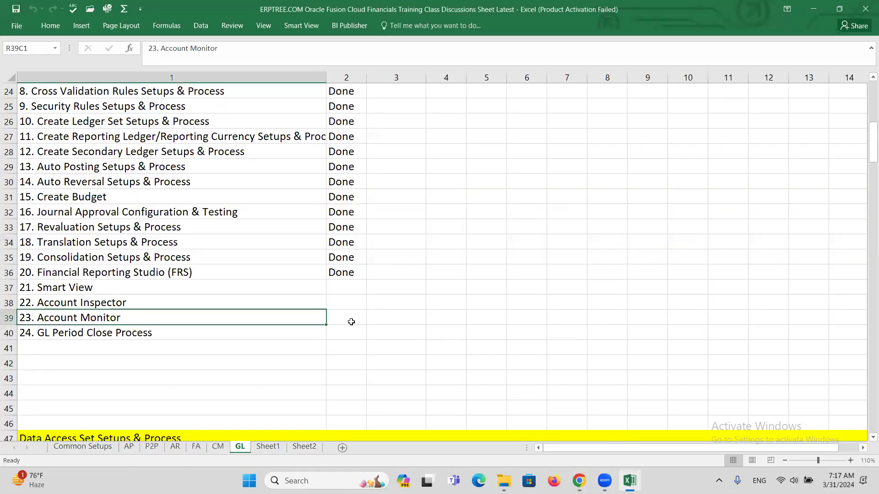
pyautogui.click(158, 337)
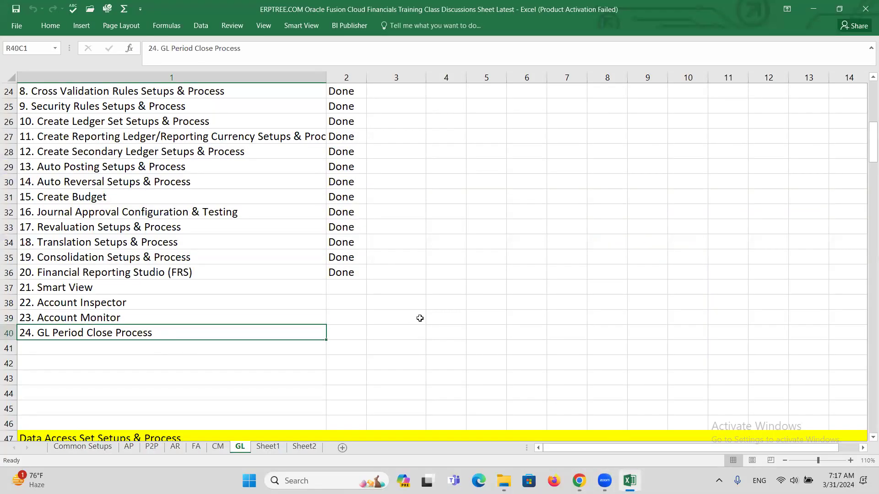
pyautogui.scroll(-6, 406, 331)
pyautogui.scroll(-20, 406, 330)
pyautogui.scroll(-20, 392, 346)
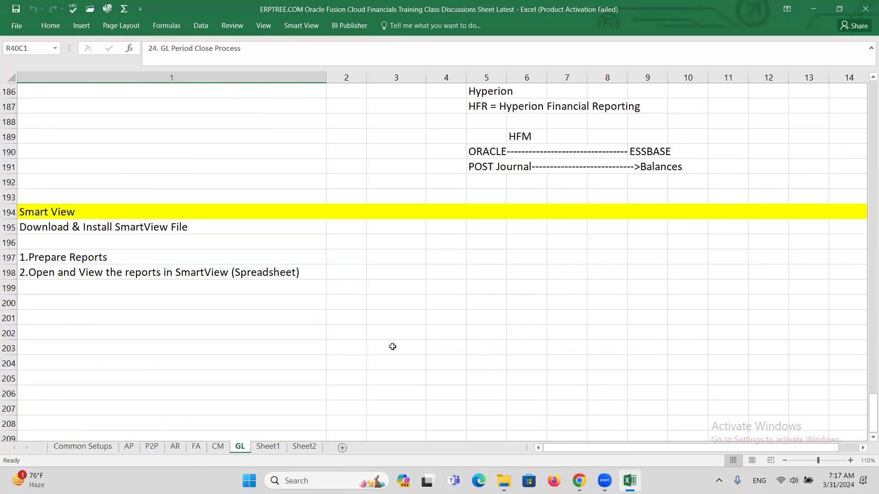
pyautogui.scroll(-3, 392, 347)
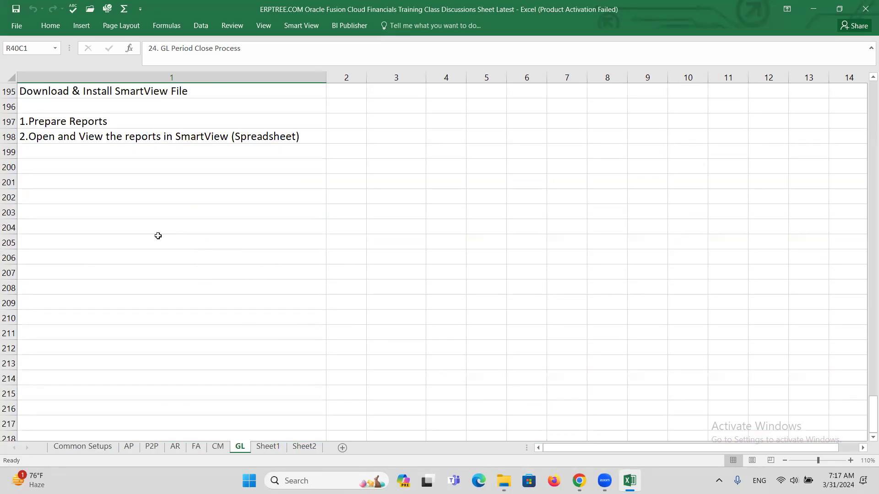
pyautogui.click(139, 231)
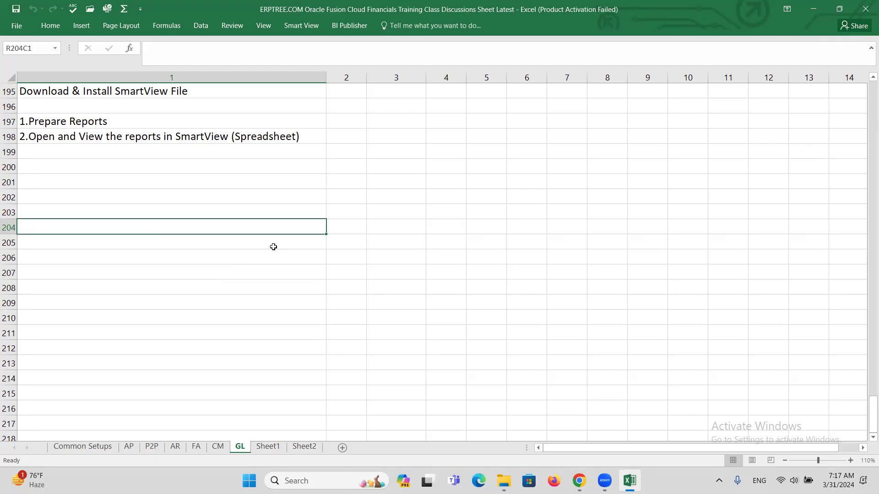
# Step: Enter 'AP, AR, FA, GL' in the cell and switch back to the browser
pyautogui.write('A')
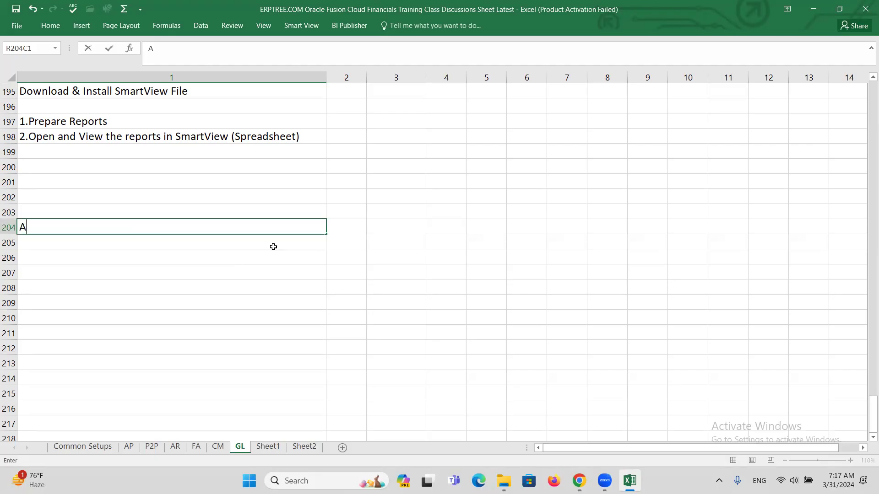
pyautogui.write('P')
pyautogui.write(', AR')
pyautogui.write(', FA,')
pyautogui.write('GL')
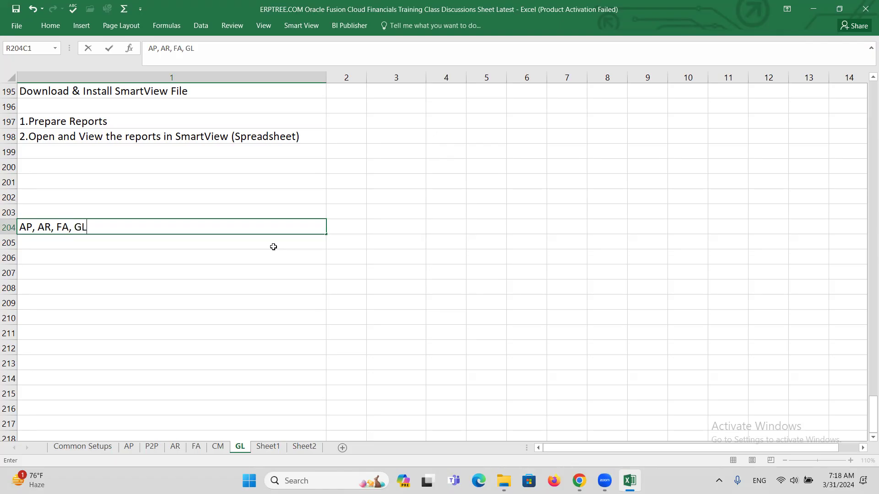
pyautogui.hotkey('ctrl', 'Return')
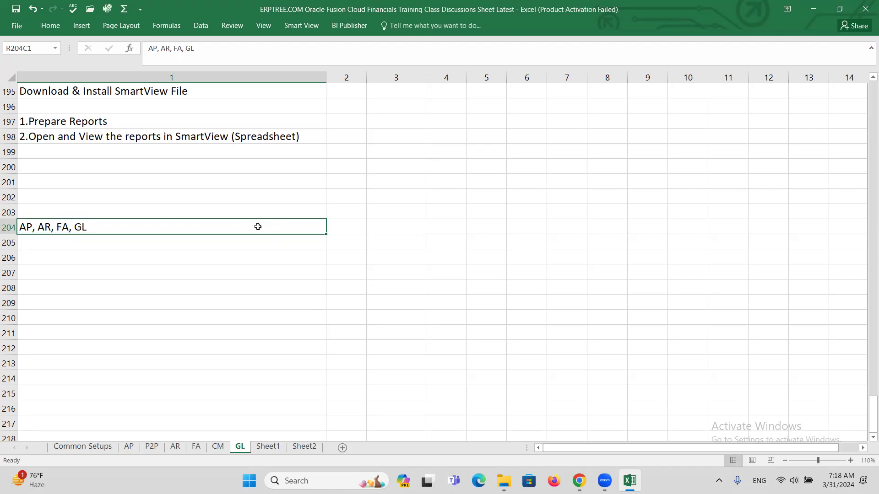
pyautogui.hotkey('alt', 'Tab')
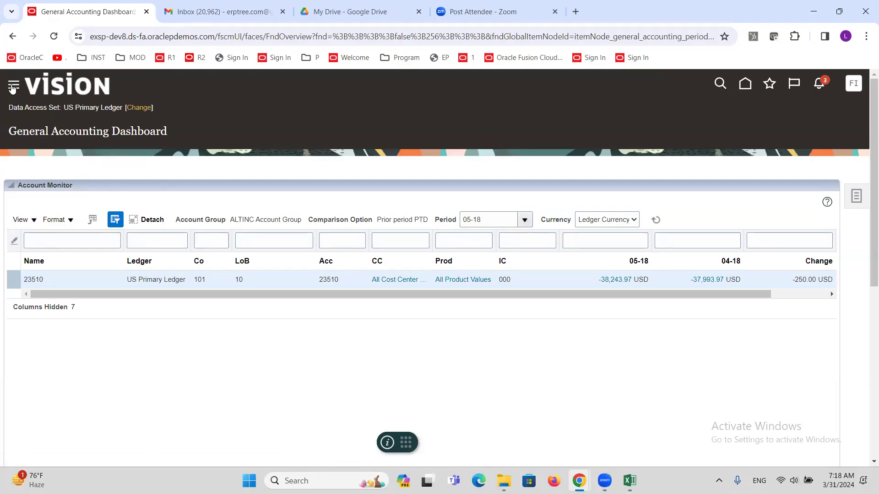
# Step: Load the ALTINC demo environment in a new tab and open General Accounting's Period Close
pyautogui.hotkey('ctrl', 't')
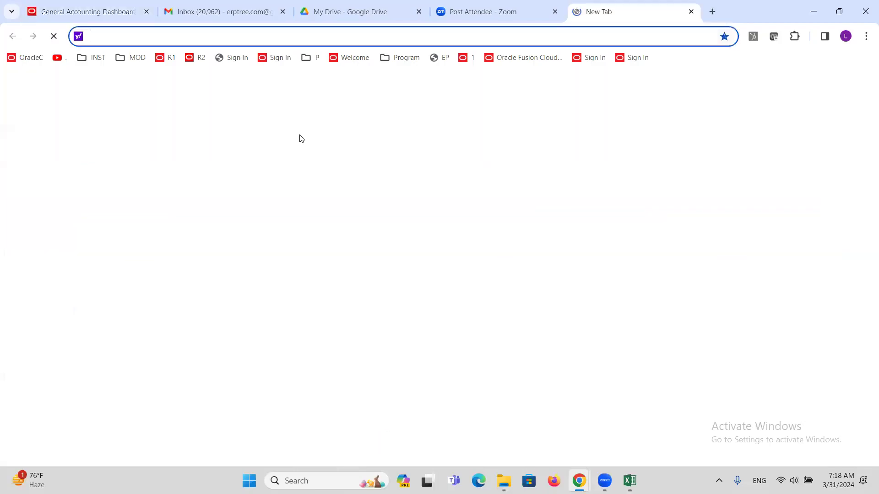
pyautogui.click(201, 57)
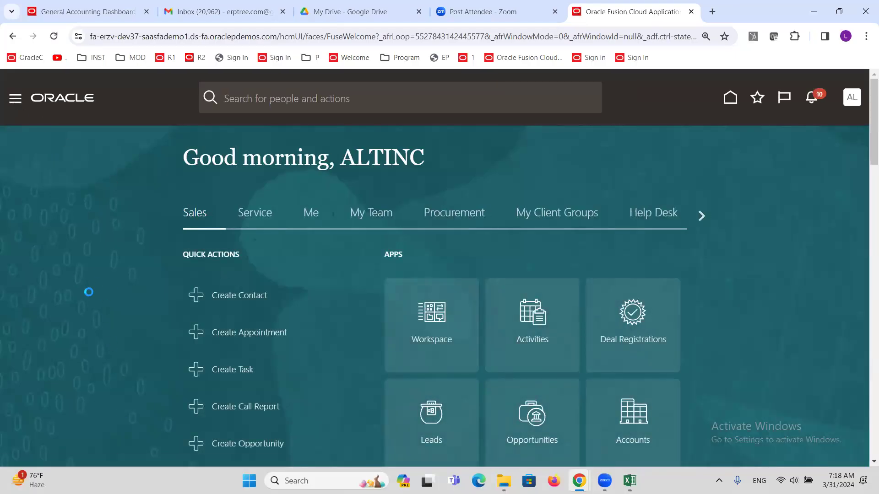
pyautogui.scroll(-5, 87, 264)
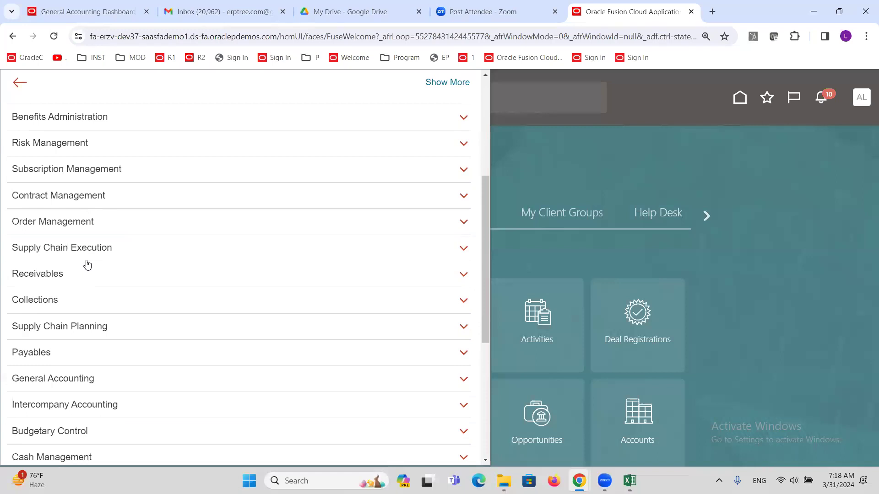
pyautogui.scroll(-5, 87, 264)
pyautogui.click(30, 384)
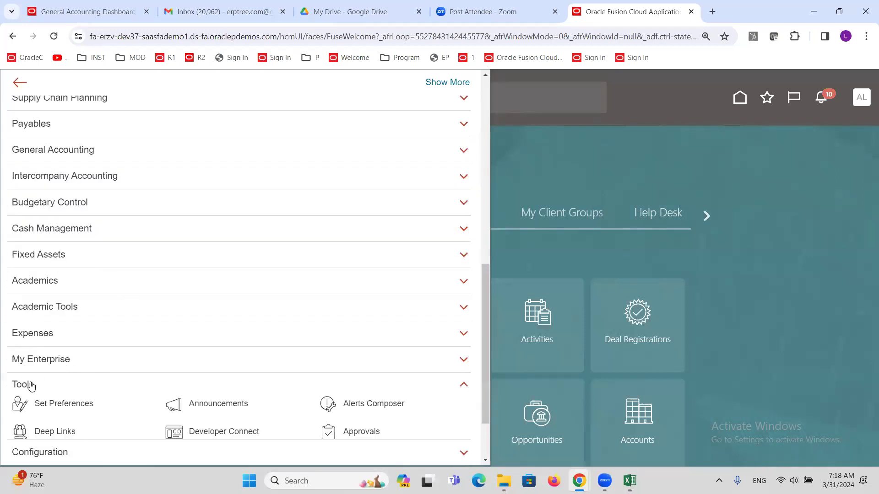
pyautogui.scroll(-3, 37, 380)
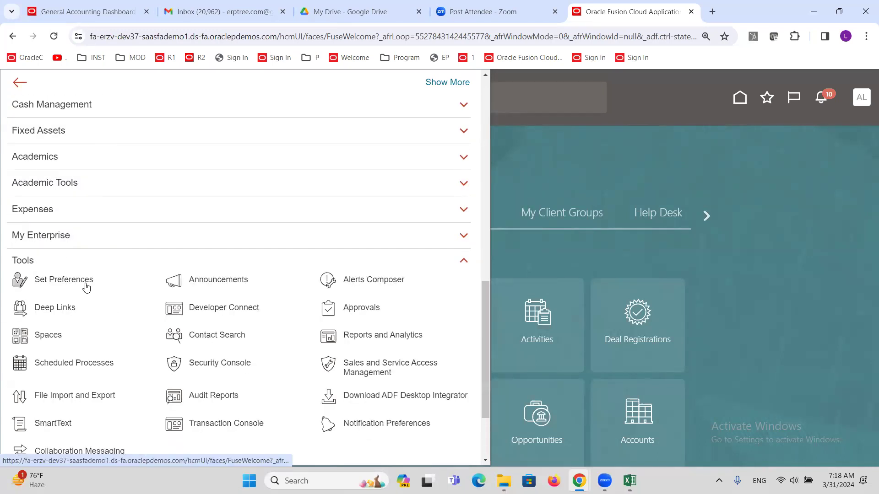
pyautogui.scroll(6, 85, 279)
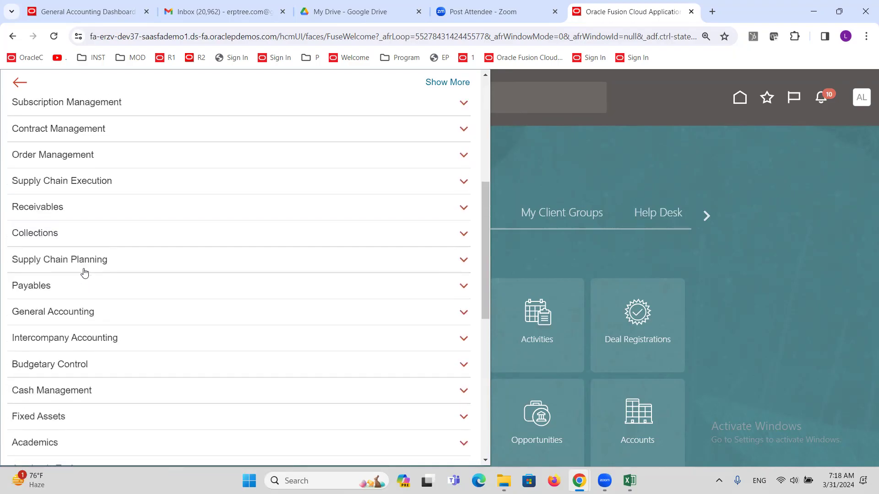
pyautogui.click(69, 313)
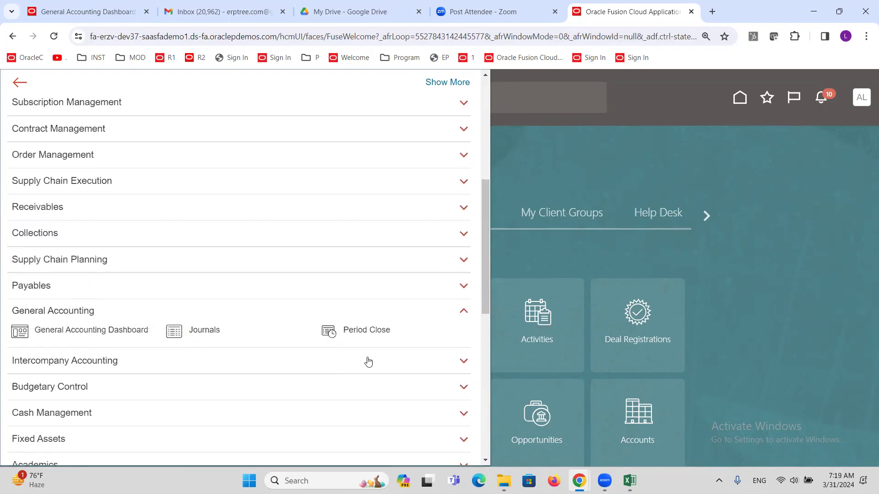
pyautogui.click(326, 331)
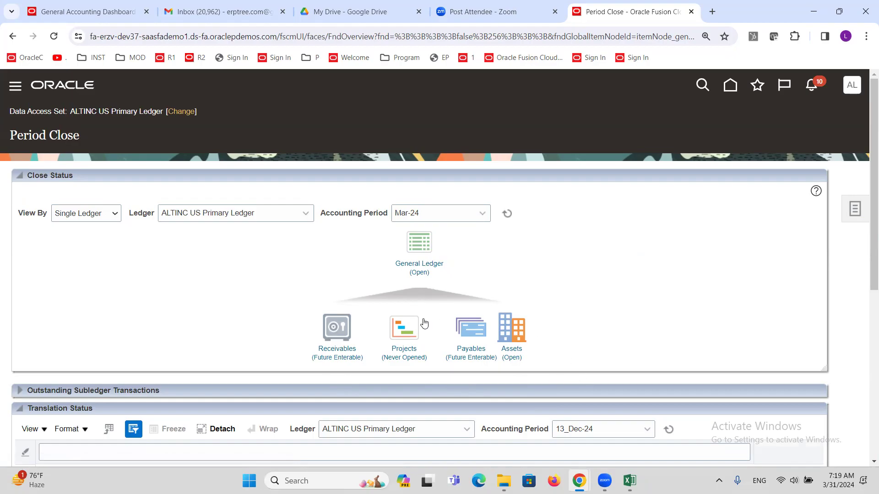
# Step: Open the General Ledger (Open) period statuses for ALTINC US Primary Ledger, period Mar-24
pyautogui.click(416, 265)
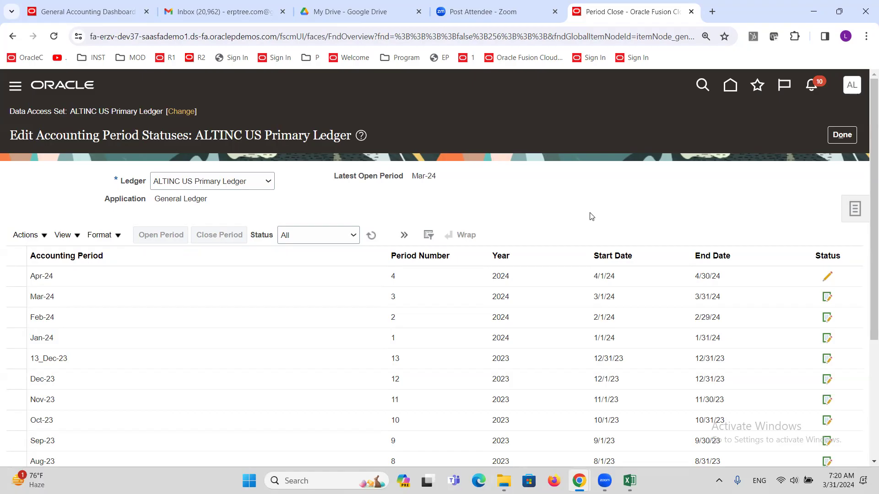
# Step: Select the Mar-24 row, run Close Period, then finish with Done
pyautogui.scroll(-1, 584, 196)
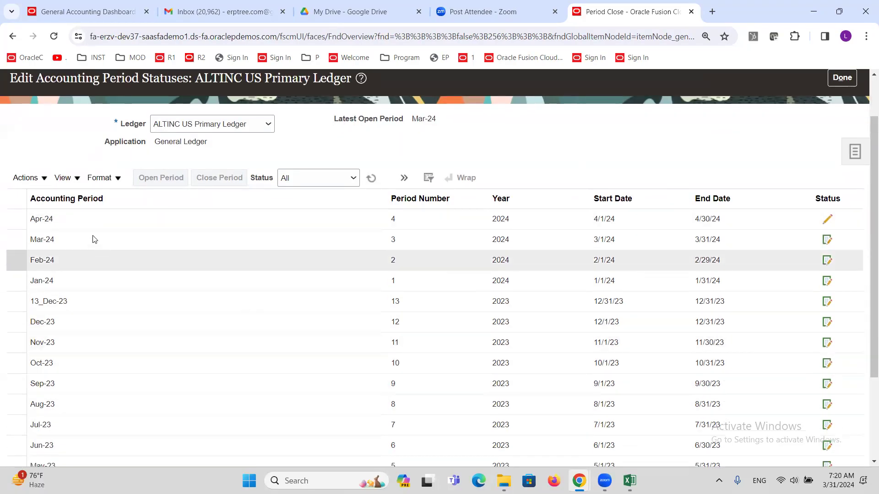
pyautogui.click(82, 240)
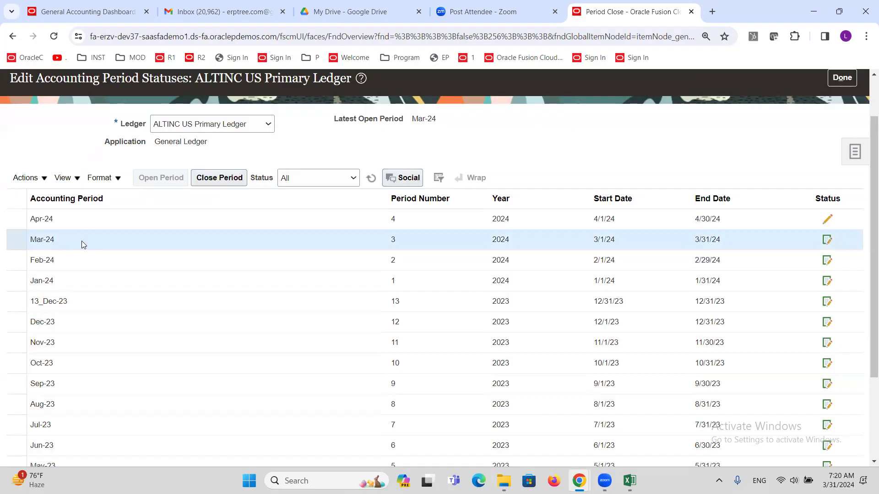
pyautogui.click(222, 181)
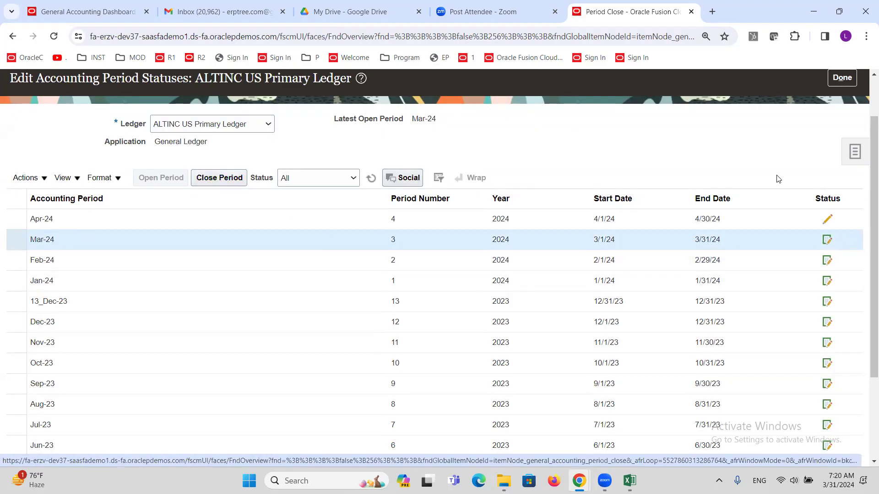
pyautogui.click(841, 79)
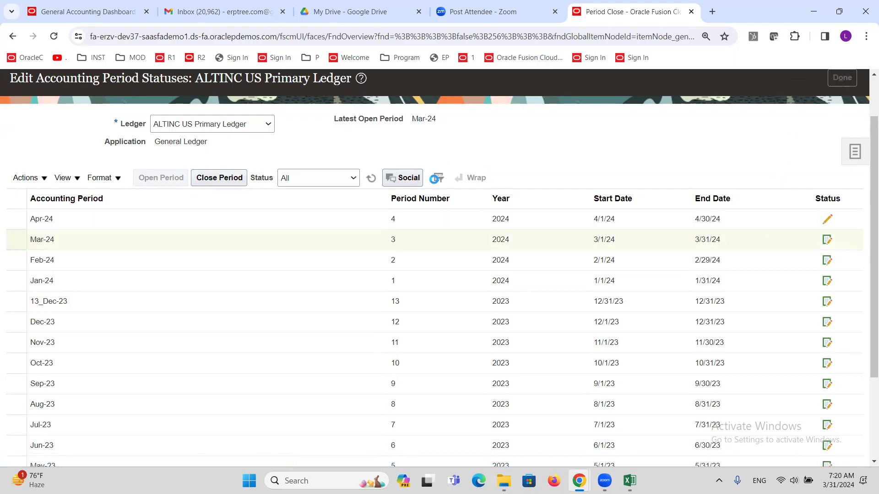
# Step: Filter Outstanding Subledger Transactions to Mar-24 and Payables, then refresh the counts
pyautogui.scroll(-4, 221, 315)
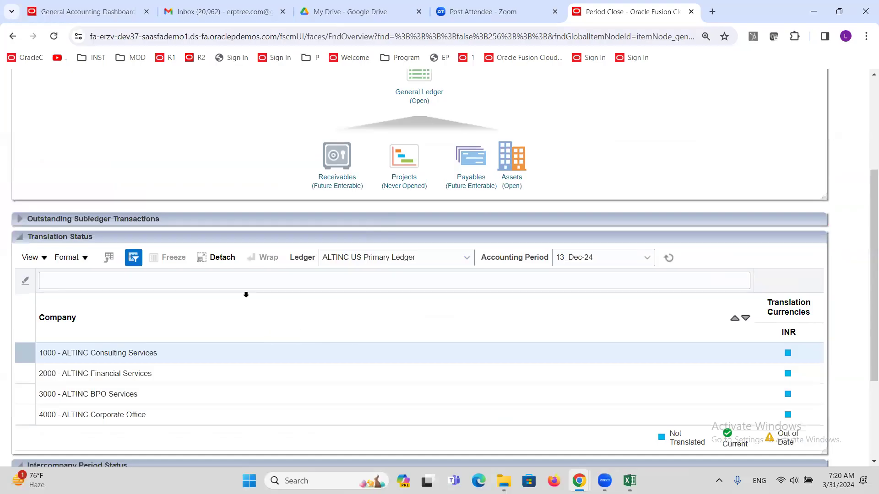
pyautogui.click(20, 221)
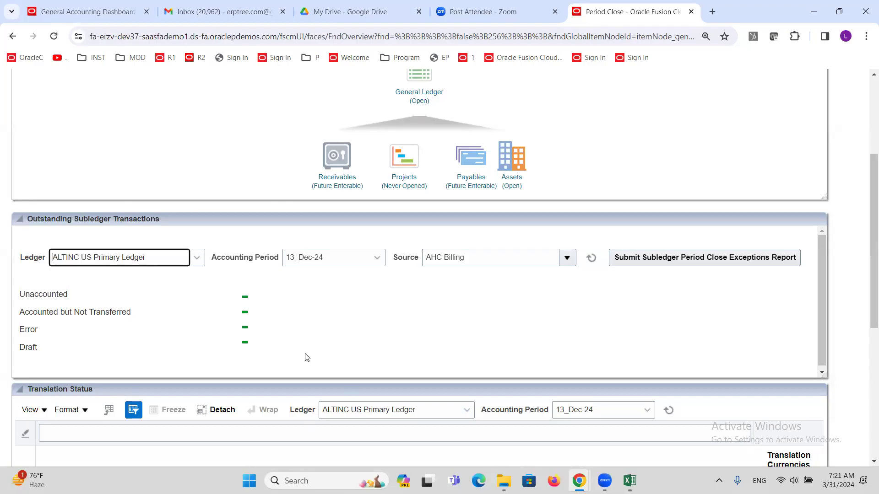
pyautogui.click(377, 257)
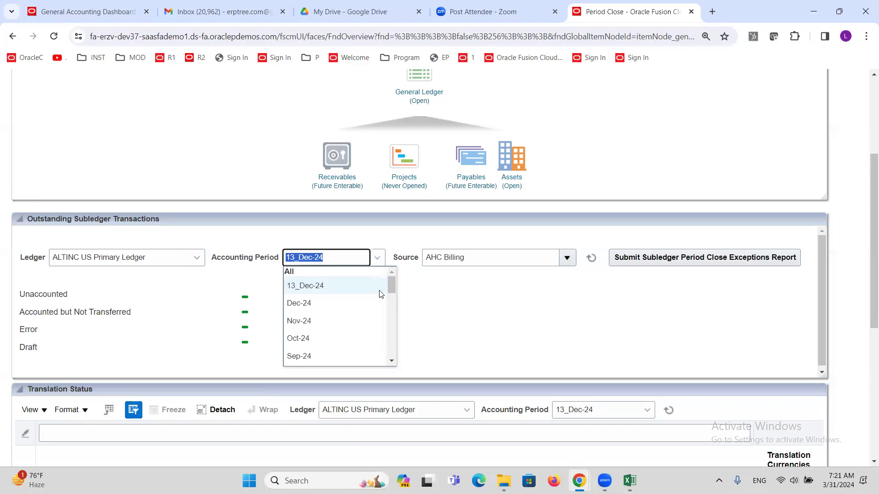
pyautogui.moveTo(390, 289); pyautogui.dragTo(391, 311)
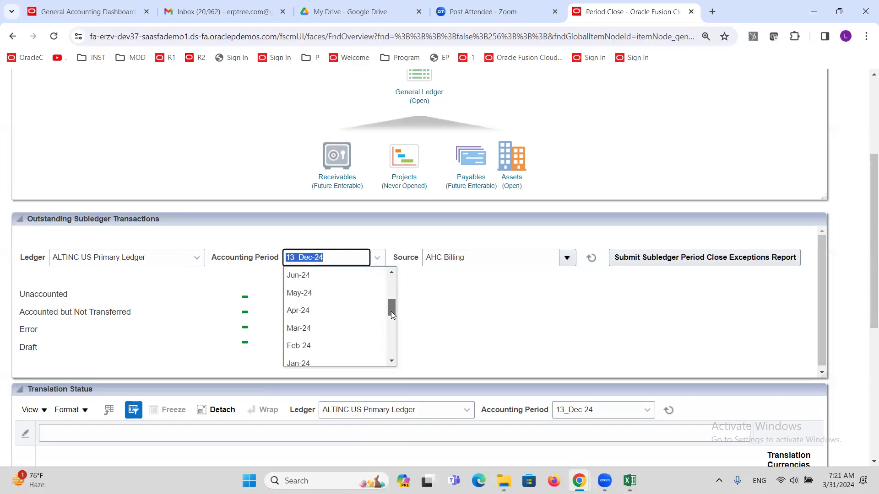
pyautogui.click(302, 330)
pyautogui.click(567, 257)
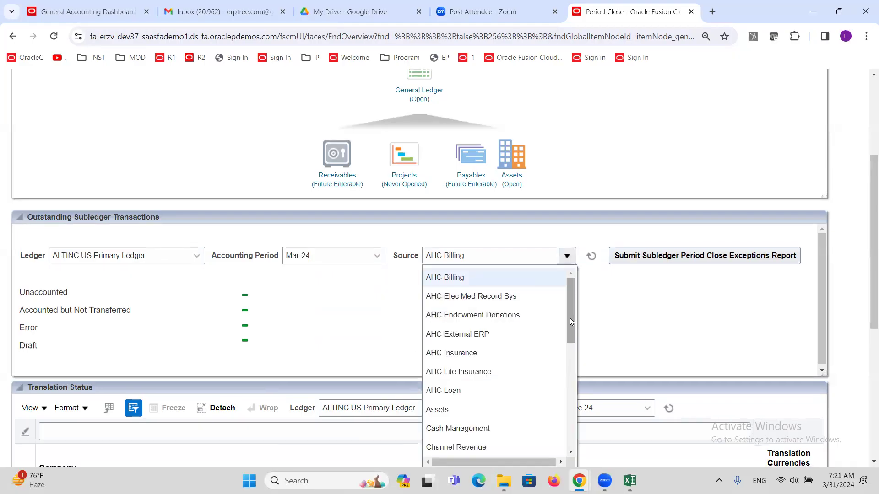
pyautogui.moveTo(570, 320); pyautogui.dragTo(570, 382)
pyautogui.click(466, 398)
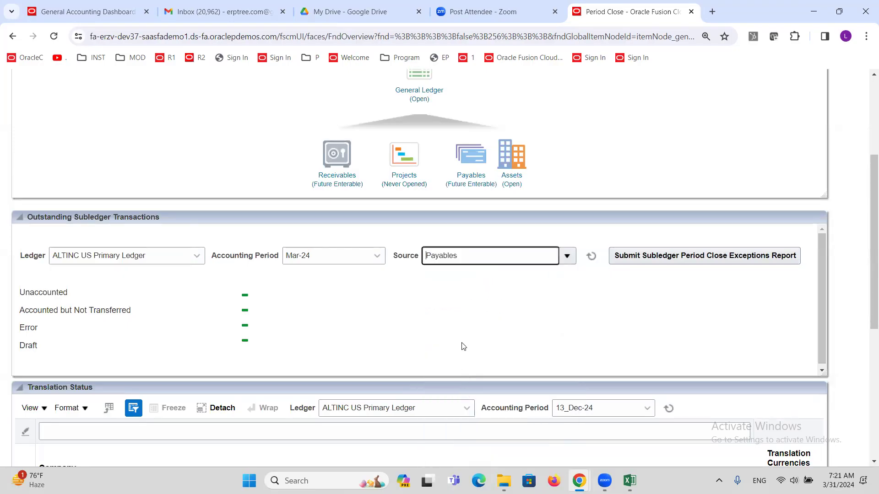
pyautogui.click(591, 256)
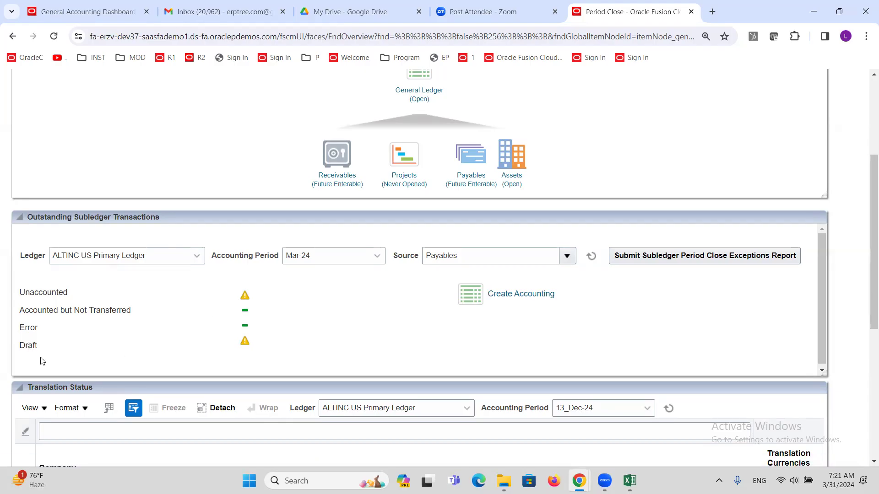
# Step: Run Create Accounting for Mar-24 Payables and refresh the outstanding transaction counts
pyautogui.doubleClick(33, 345)
pyautogui.click(505, 297)
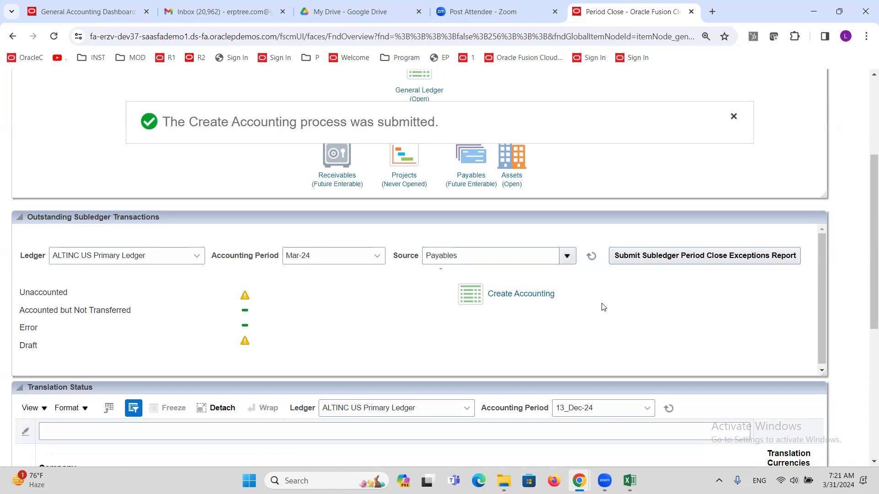
pyautogui.click(593, 257)
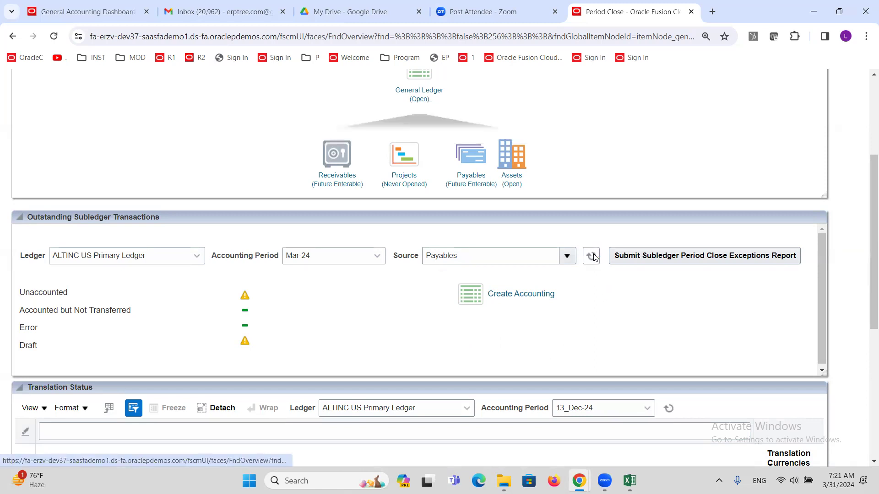
pyautogui.click(592, 257)
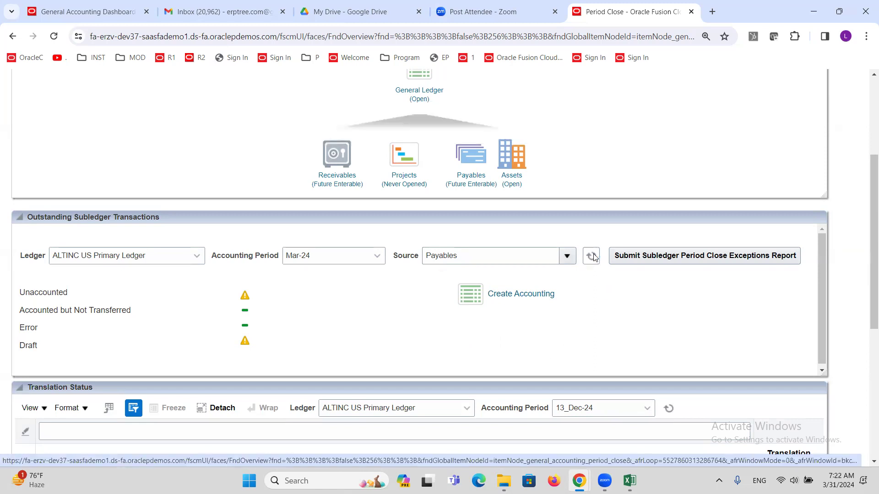
pyautogui.click(592, 257)
pyautogui.click(594, 257)
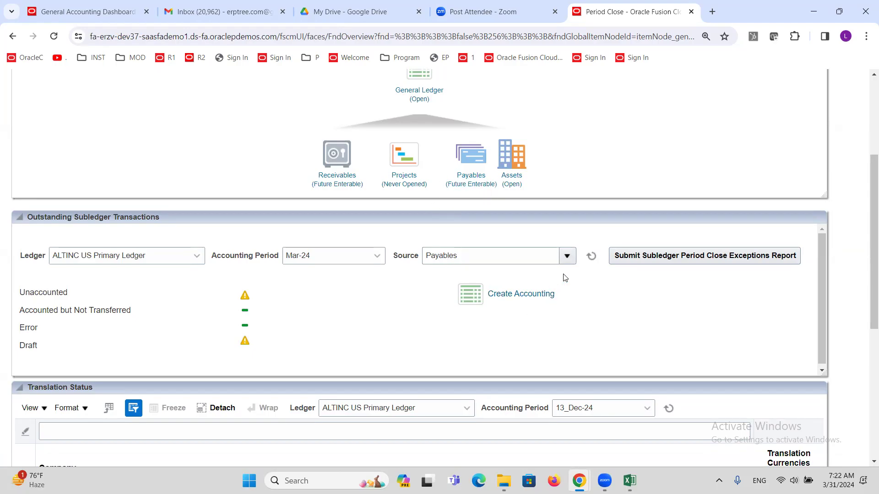
pyautogui.click(594, 258)
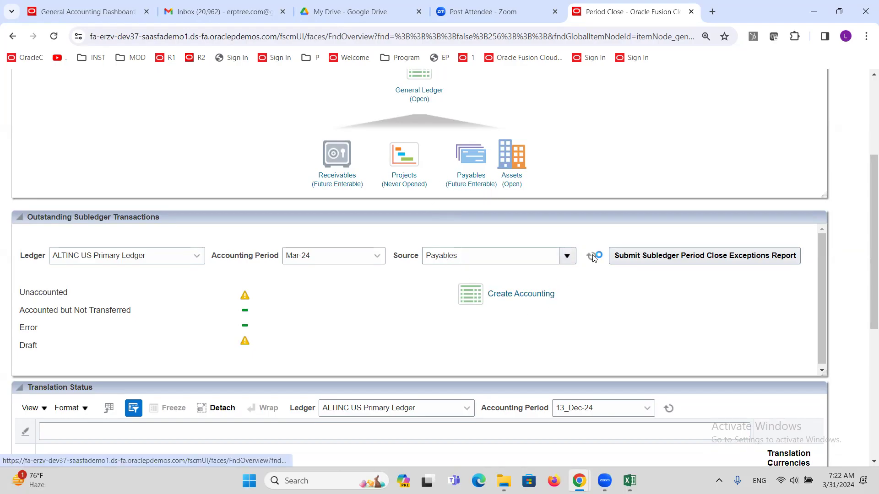
pyautogui.click(591, 257)
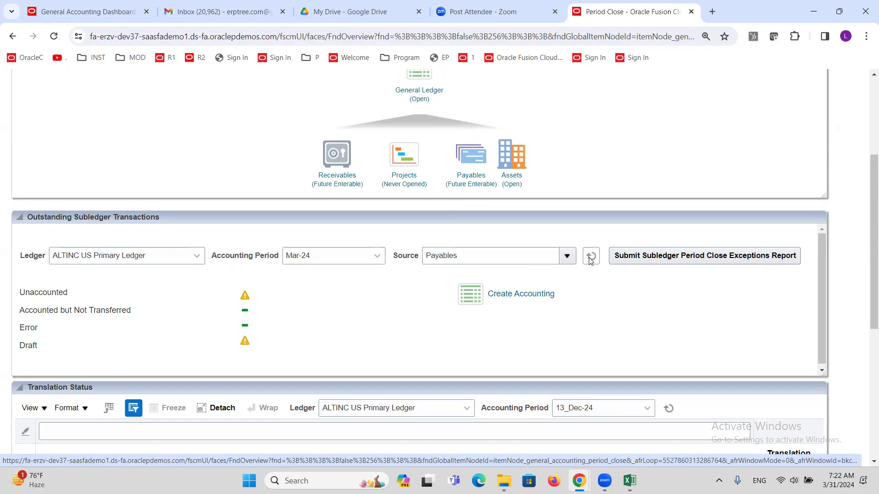
pyautogui.scroll(2, 576, 255)
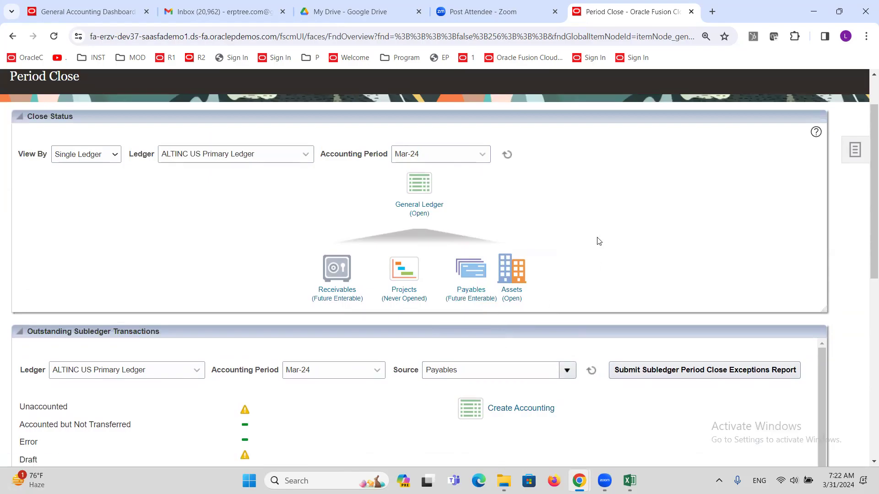
pyautogui.scroll(-1, 597, 241)
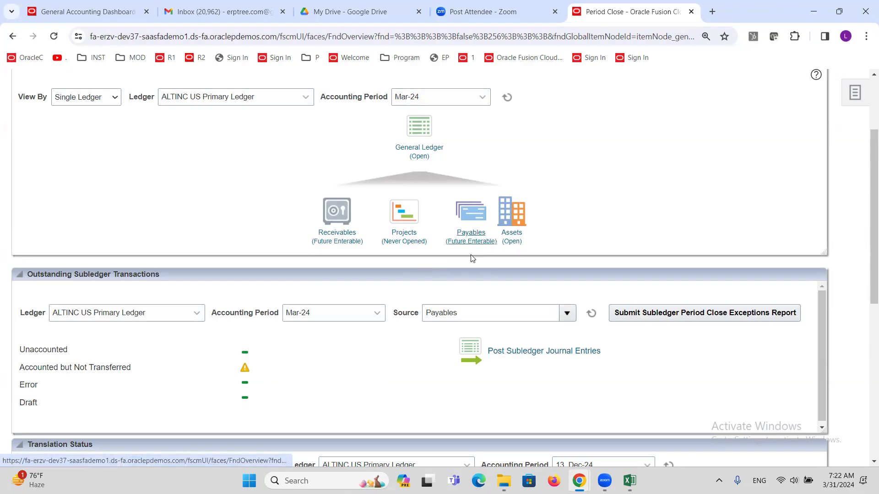
# Step: Post the Payables Mar-24 subledger journal entries and refresh until the counts clear
pyautogui.click(513, 356)
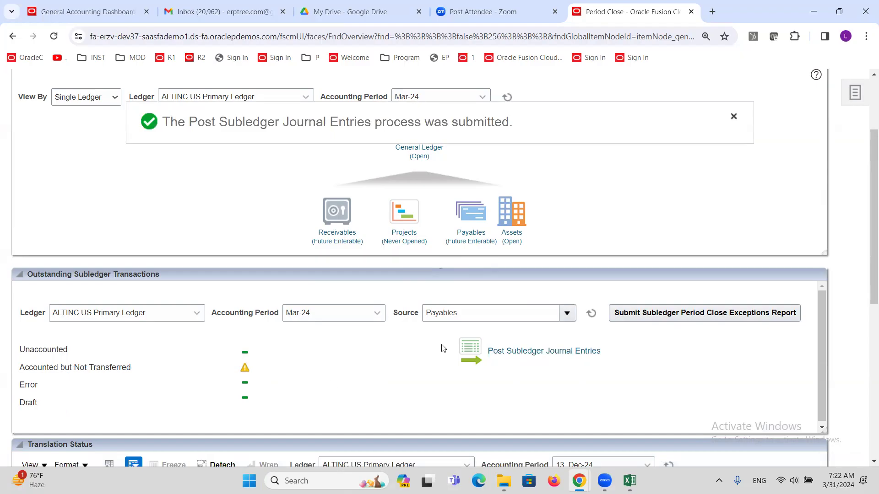
pyautogui.click(591, 313)
pyautogui.click(592, 316)
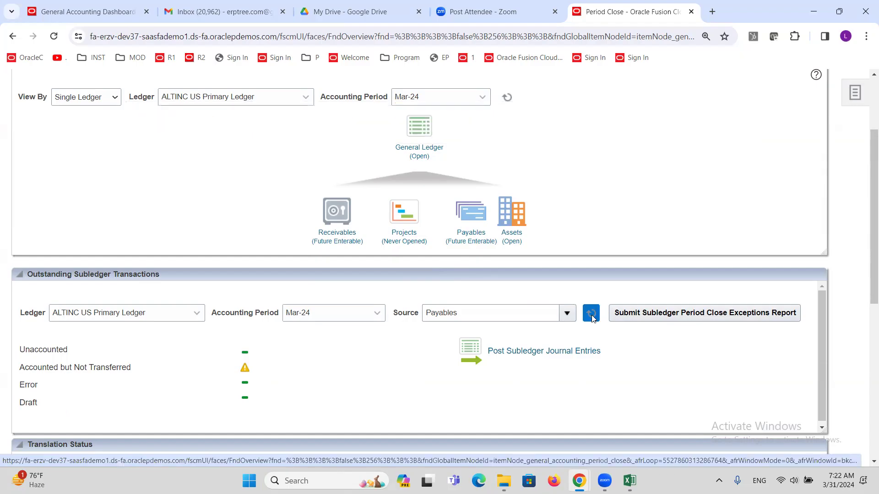
pyautogui.click(591, 316)
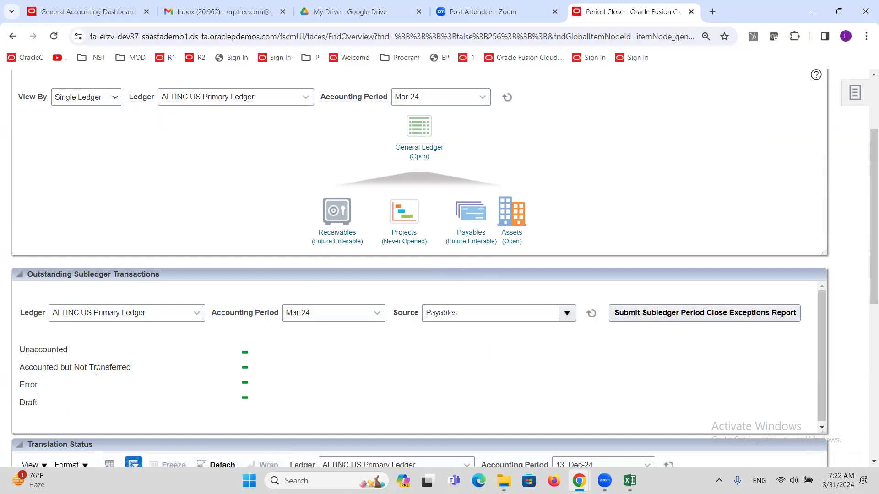
pyautogui.scroll(3, 165, 380)
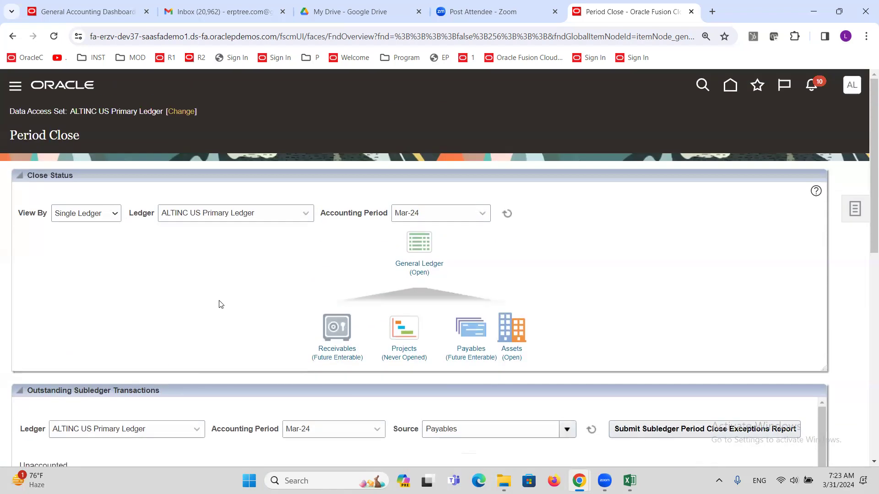
# Step: Review the General Ledger accounting period statuses and refresh the period table
pyautogui.scroll(-3, 218, 300)
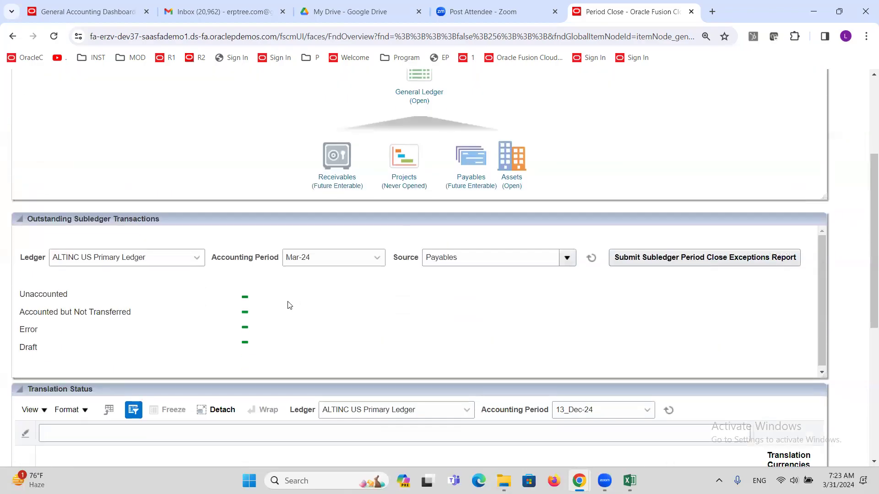
pyautogui.scroll(3, 286, 300)
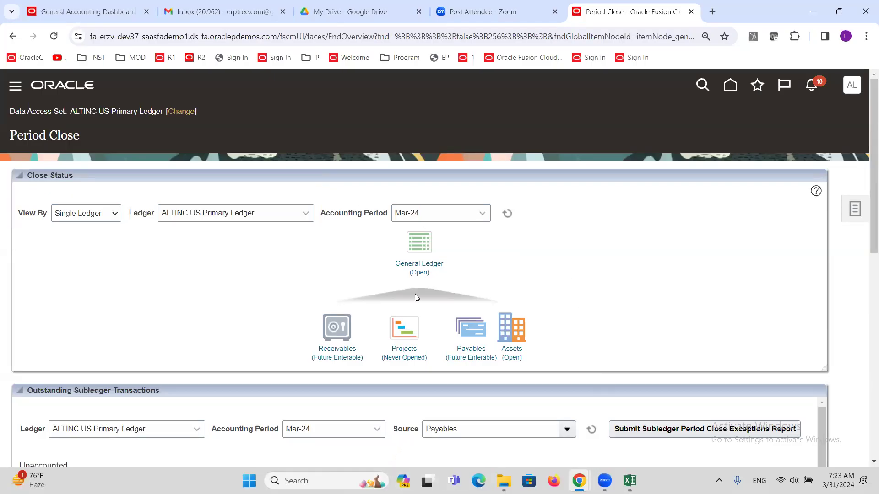
pyautogui.click(418, 264)
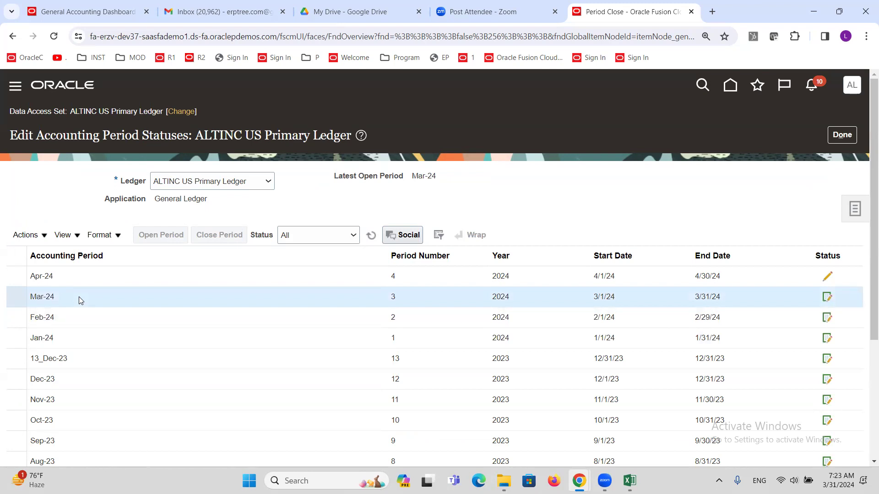
pyautogui.click(371, 235)
pyautogui.click(45, 236)
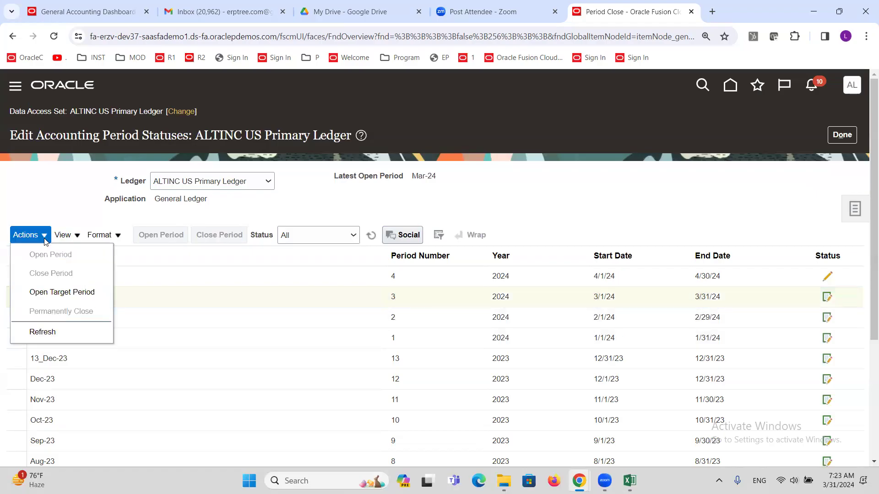
pyautogui.click(59, 332)
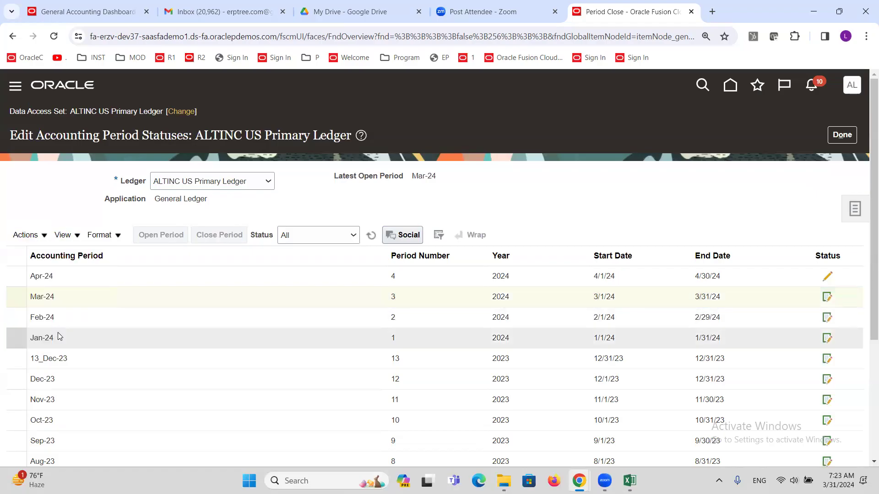
pyautogui.click(844, 138)
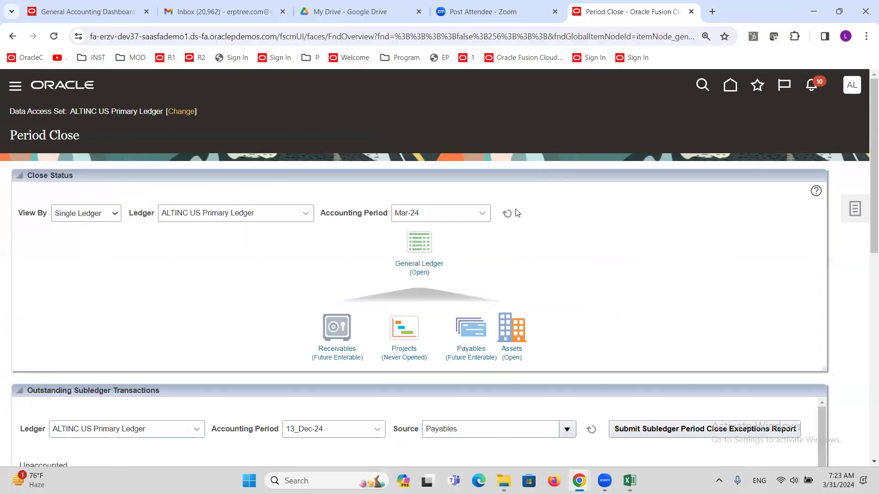
pyautogui.click(431, 272)
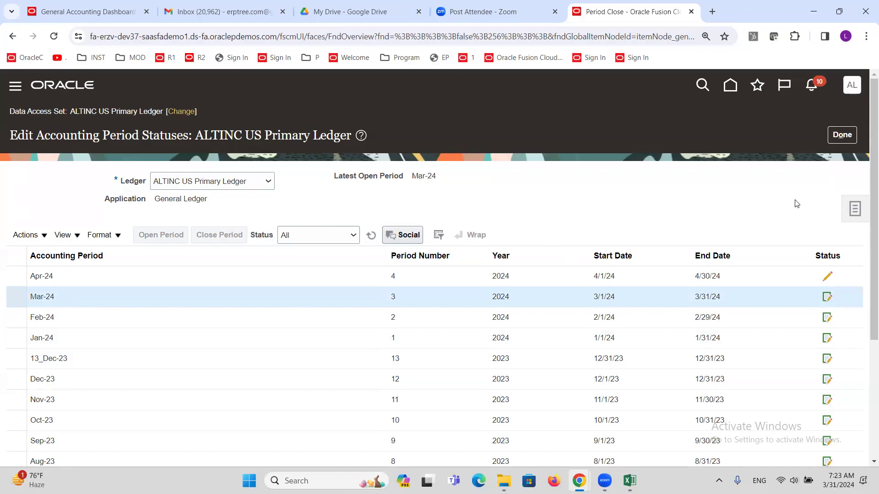
pyautogui.click(843, 135)
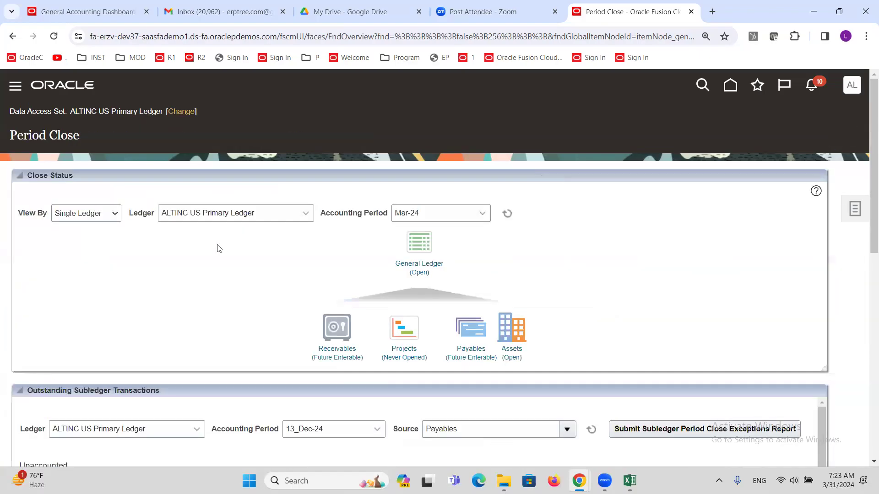
# Step: Open the Mar-24 Payables period and refresh the Payables period table
pyautogui.click(471, 353)
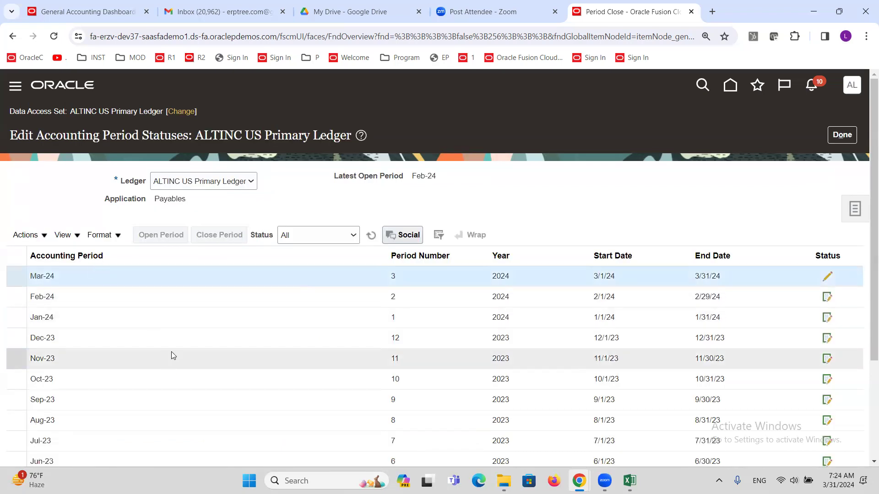
pyautogui.click(170, 242)
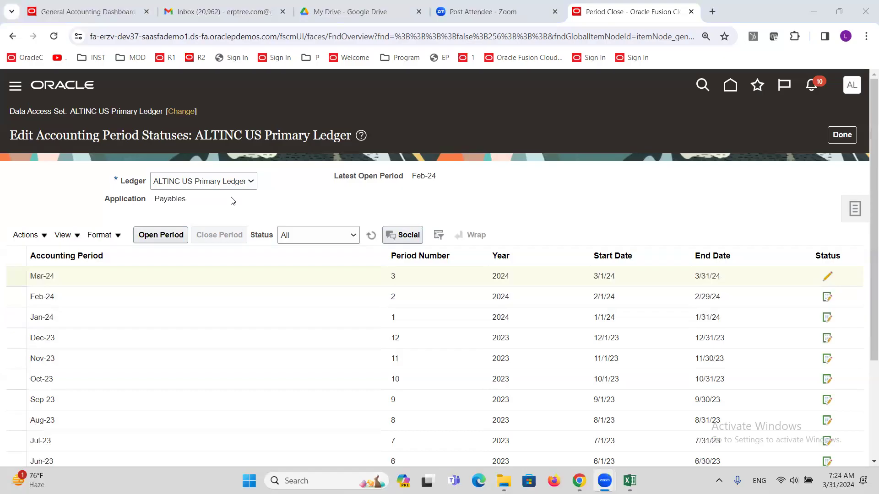
pyautogui.click(369, 235)
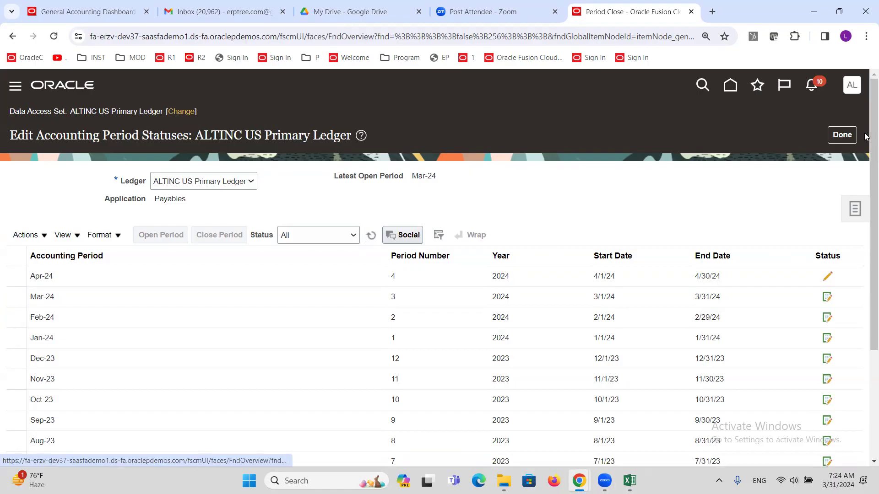
pyautogui.click(843, 135)
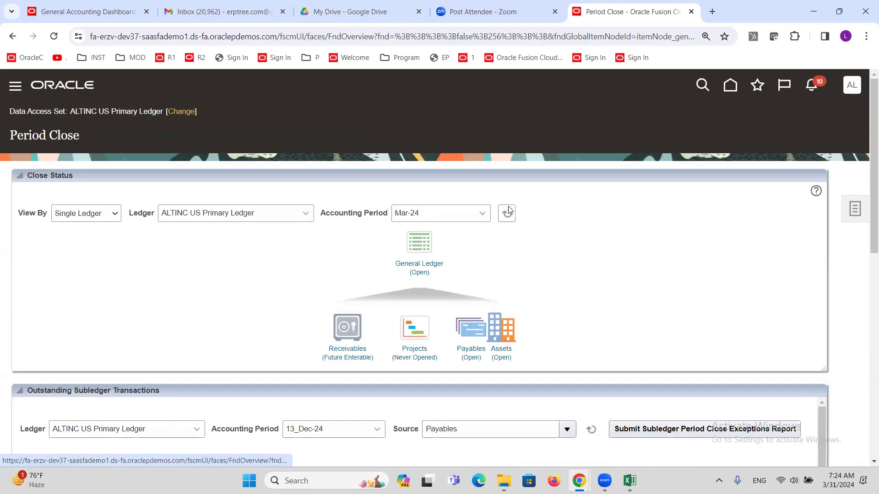
# Step: Close the Mar-24 General Ledger period, confirming despite the open subledgers warning
pyautogui.click(425, 271)
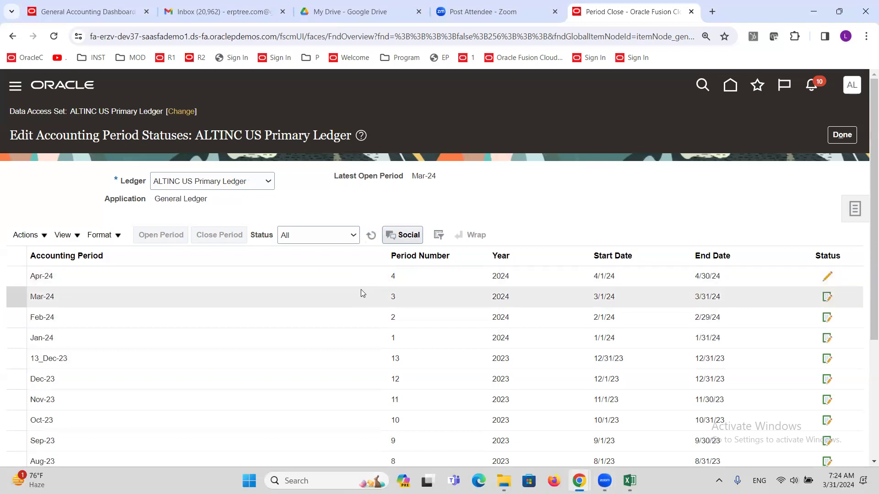
pyautogui.click(64, 300)
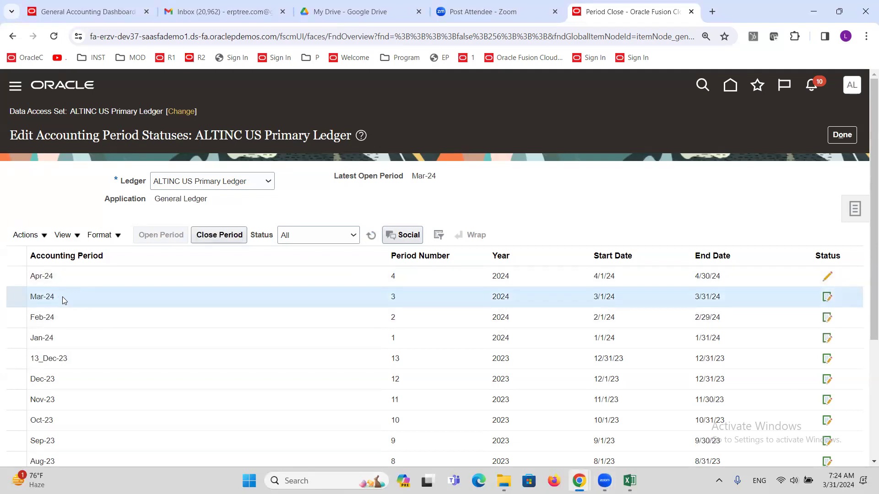
pyautogui.click(216, 233)
pyautogui.click(622, 289)
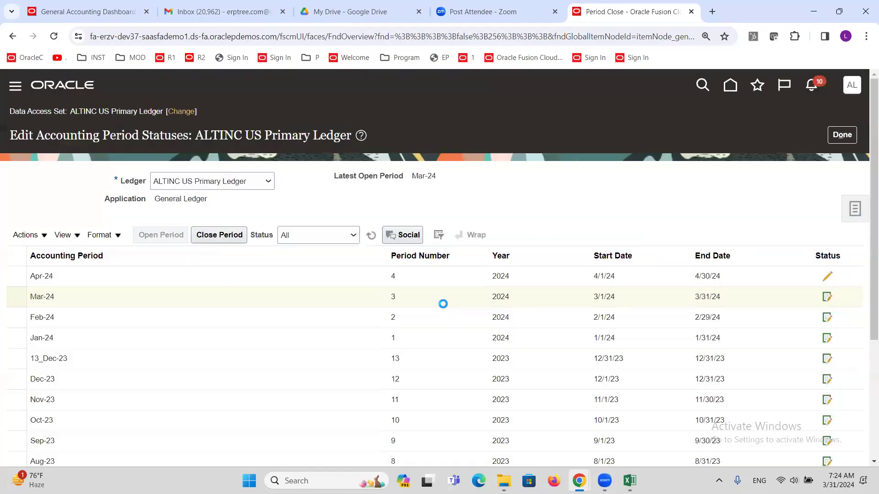
# Step: Refresh the period table until Mar-24 shows Closed, then return to Period Close
pyautogui.click(372, 236)
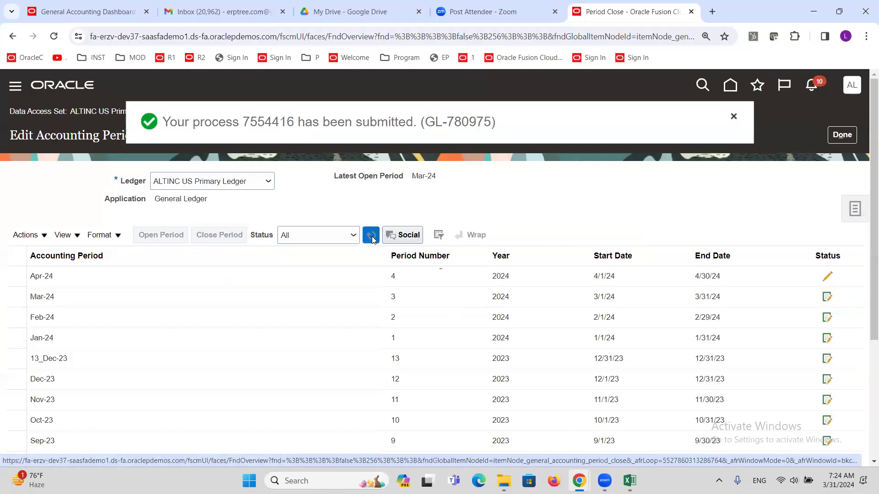
pyautogui.click(372, 236)
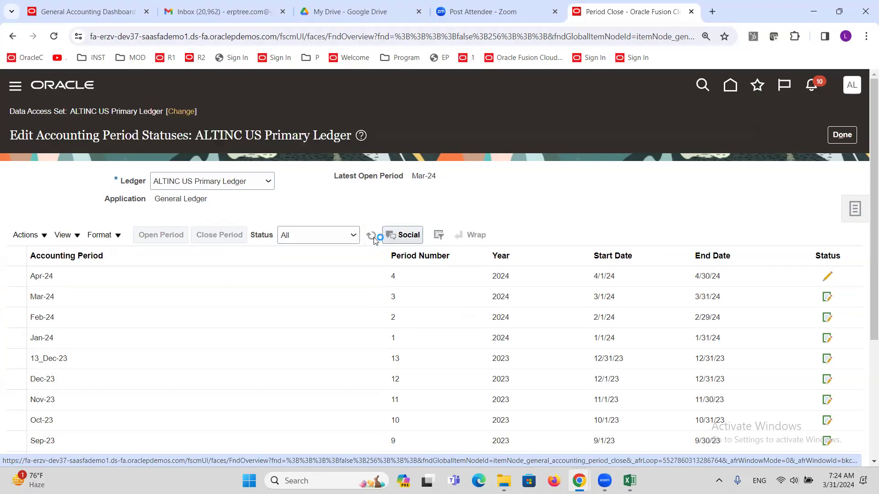
pyautogui.click(372, 236)
pyautogui.click(370, 235)
pyautogui.click(371, 235)
pyautogui.click(370, 235)
pyautogui.click(369, 236)
pyautogui.click(370, 237)
pyautogui.click(371, 238)
pyautogui.click(371, 237)
pyautogui.click(370, 237)
pyautogui.click(370, 238)
pyautogui.click(370, 238)
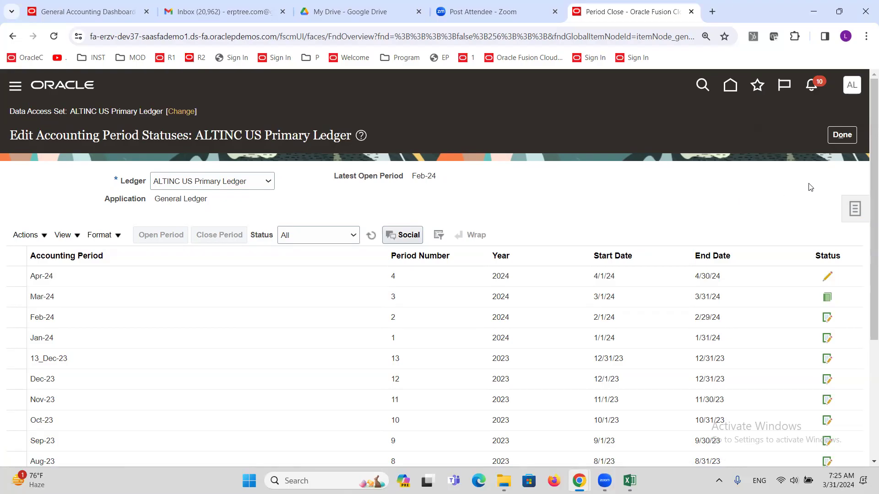
pyautogui.click(842, 136)
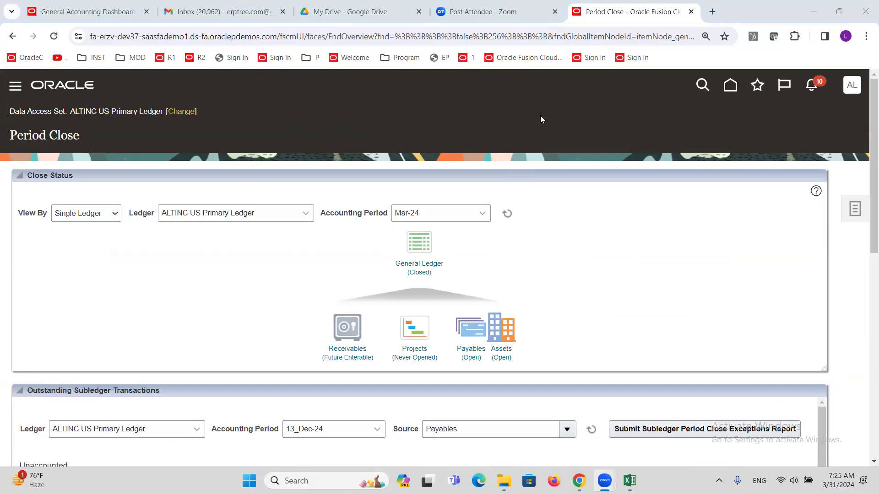
# Step: Add a 'Configuration Packages' heading in R207C1 and fill row 207 yellow
pyautogui.click(629, 480)
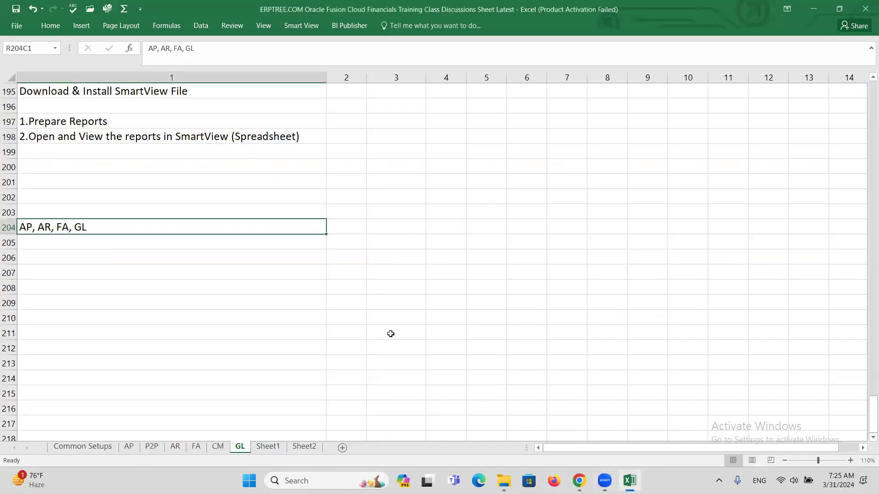
pyautogui.click(116, 266)
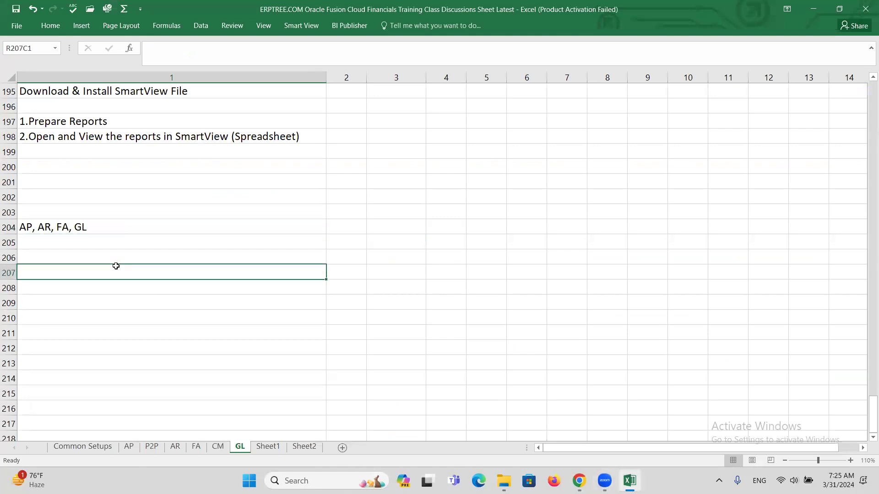
pyautogui.write('c')
pyautogui.press('BackSpace')
pyautogui.write('Configuration Packages')
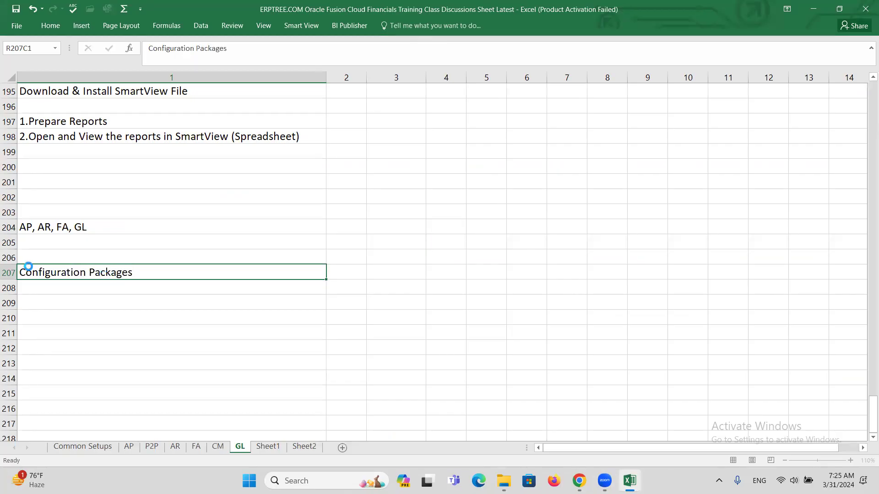
pyautogui.hotkey('ctrl', 'Return')
pyautogui.click(11, 277)
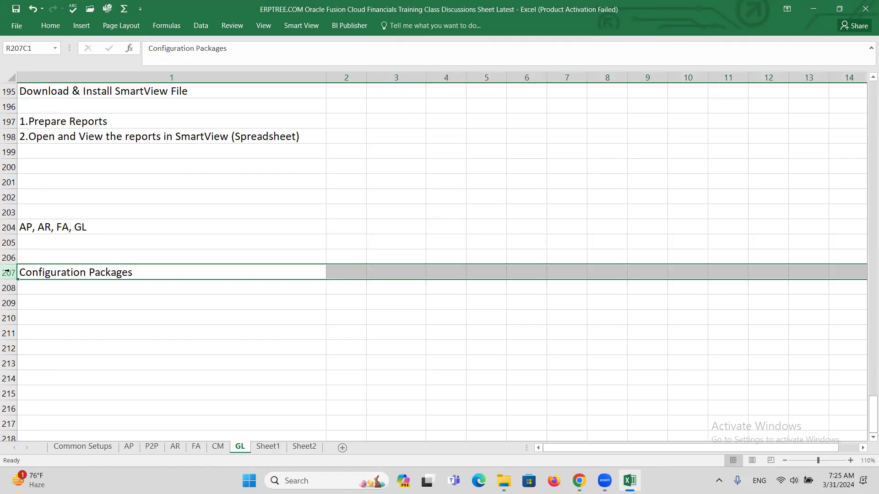
pyautogui.click(54, 26)
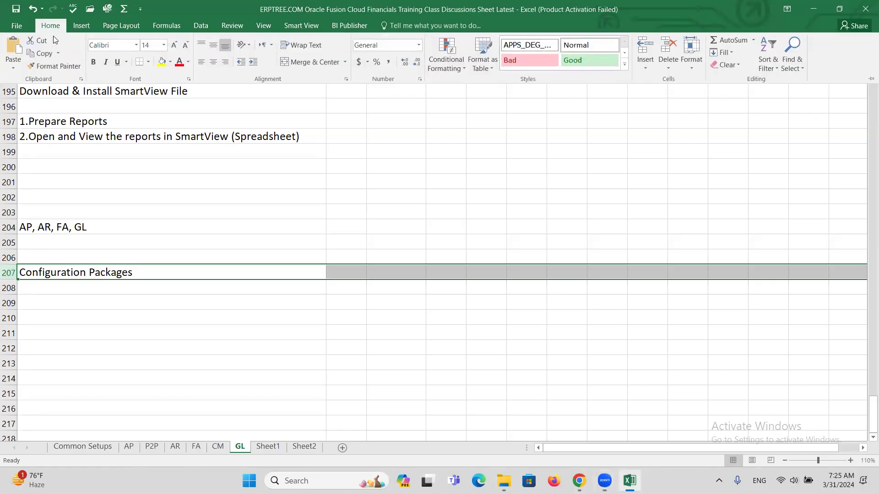
pyautogui.click(161, 62)
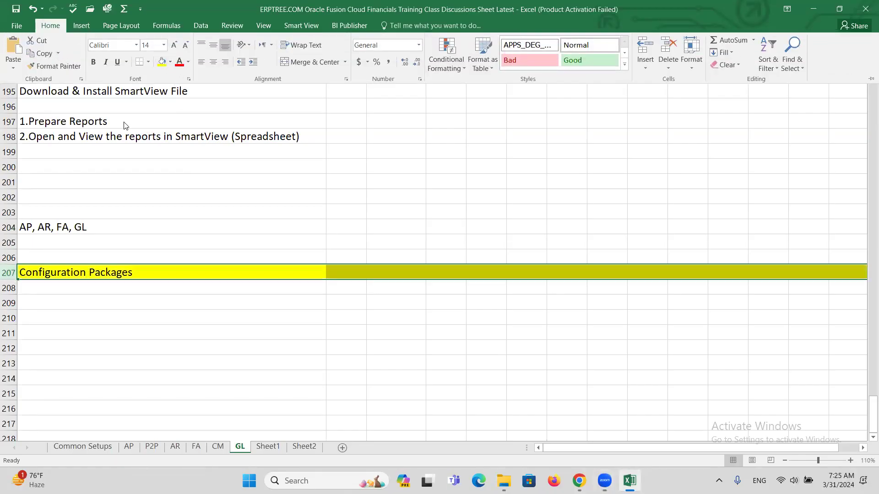
# Step: Type 'Implementation Project' as the first note beneath the heading
pyautogui.click(71, 285)
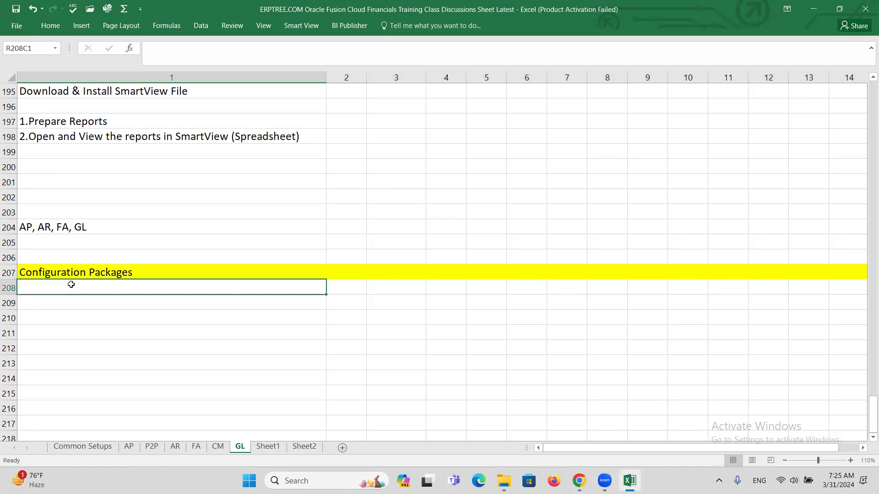
pyautogui.write('Copy')
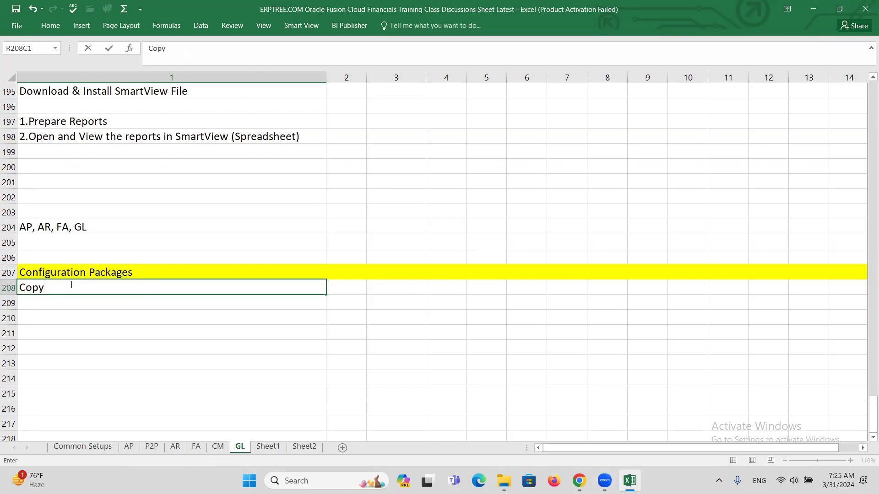
pyautogui.press('BackSpace')
pyautogui.press('BackSpace')
pyautogui.press('BackSpace')
pyautogui.press('BackSpace')
pyautogui.write('P')
pyautogui.press('BackSpace')
pyautogui.press('BackSpace')
pyautogui.write('iM')
pyautogui.press('BackSpace')
pyautogui.press('BackSpace')
pyautogui.write('Implementation Project')
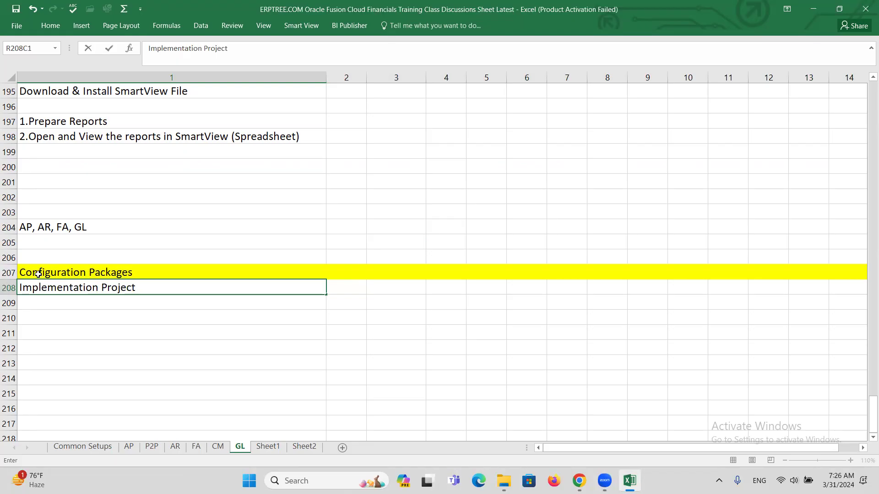
# Step: Enter 'Create Configuration Package', 'Download File from Source Instance', 'Upload File into Targeted Instance' in R209C1–R211C1
pyautogui.press('Return')
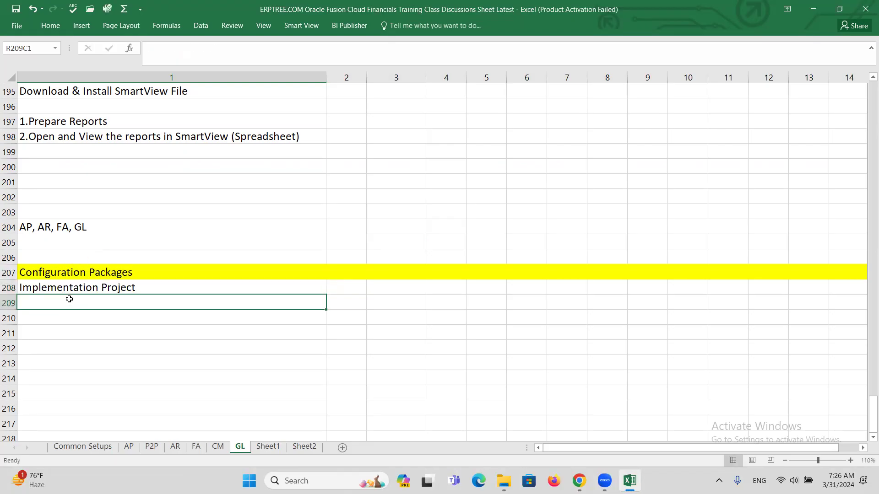
pyautogui.write('C')
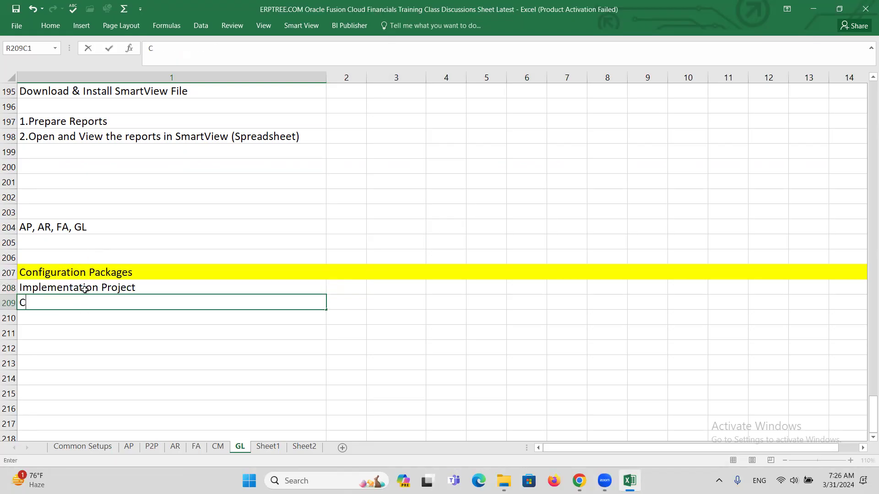
pyautogui.write('reate Config')
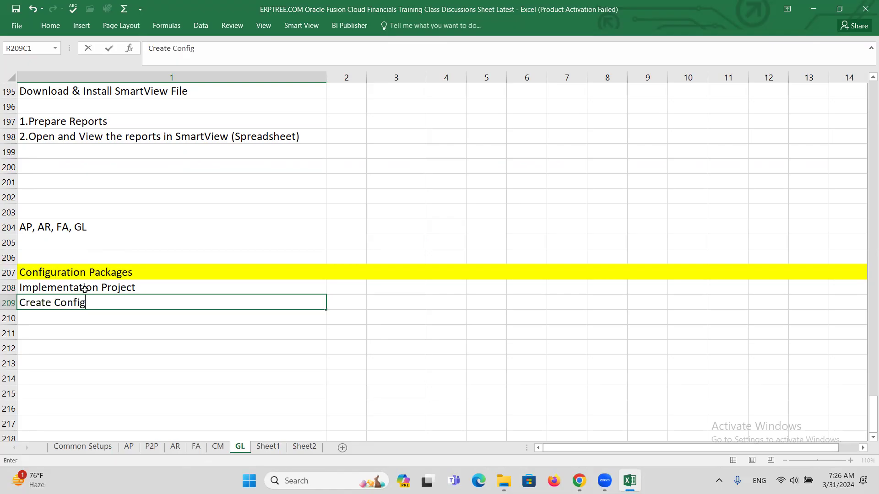
pyautogui.write('uration Package')
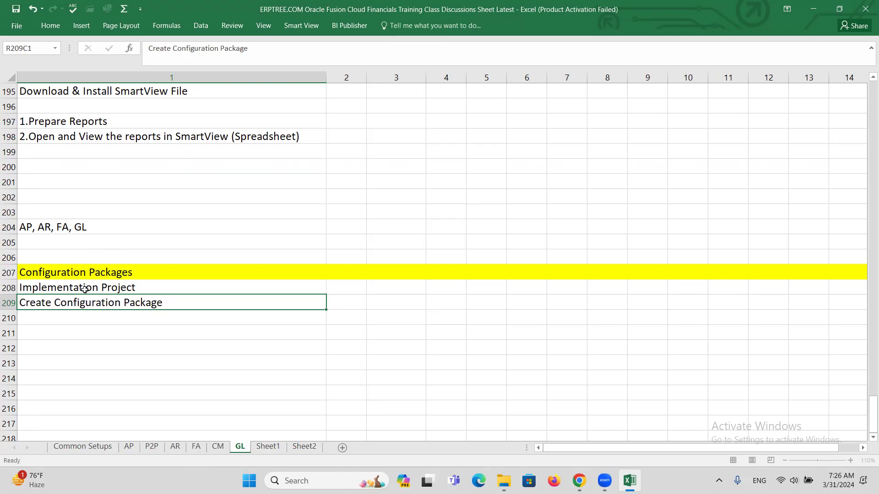
pyautogui.press('Return')
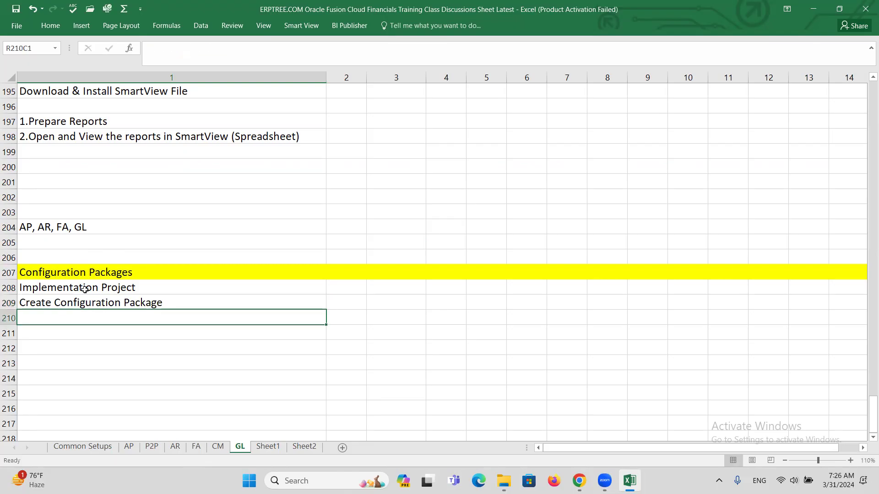
pyautogui.write('Download ')
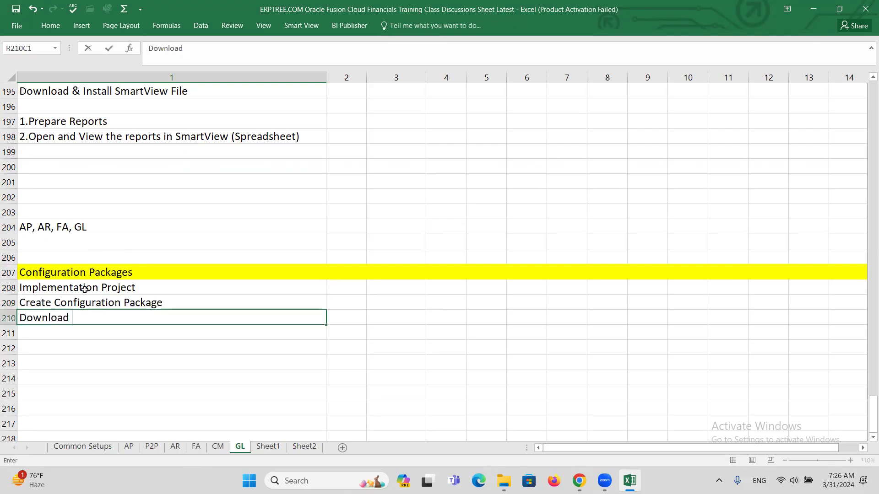
pyautogui.write('File from Source Instance')
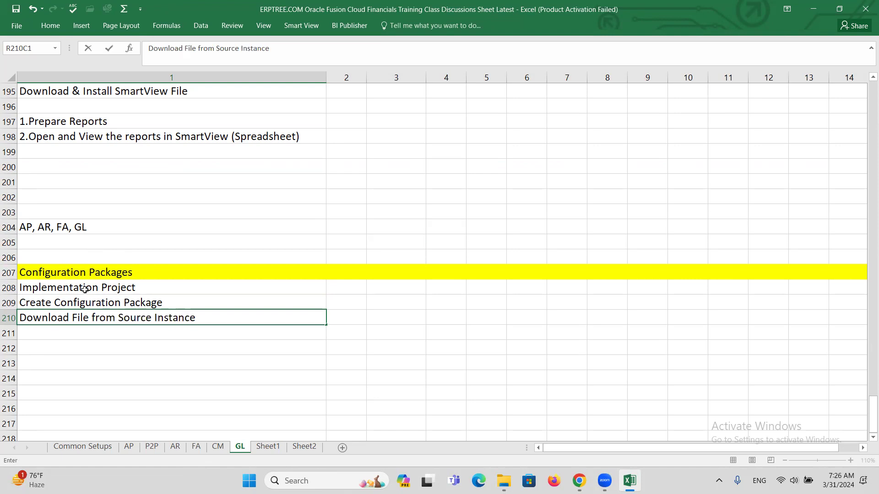
pyautogui.press('Return')
pyautogui.write('Upload File')
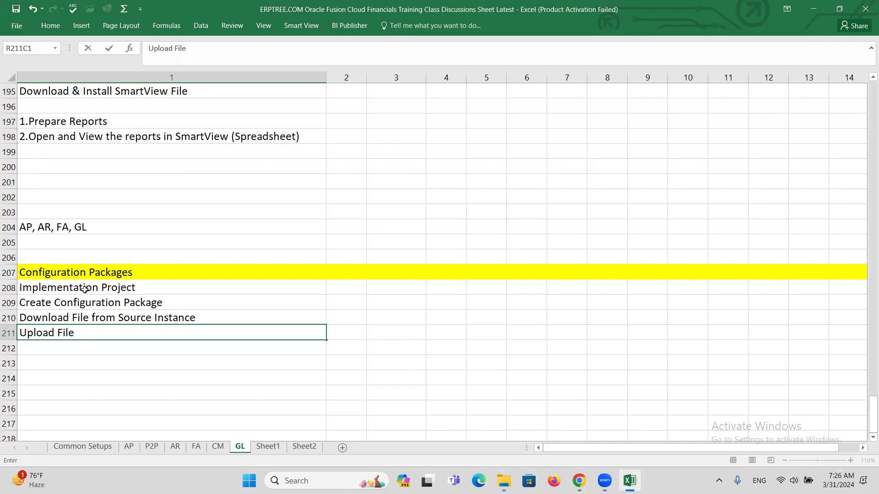
pyautogui.write('into Targeted Instance')
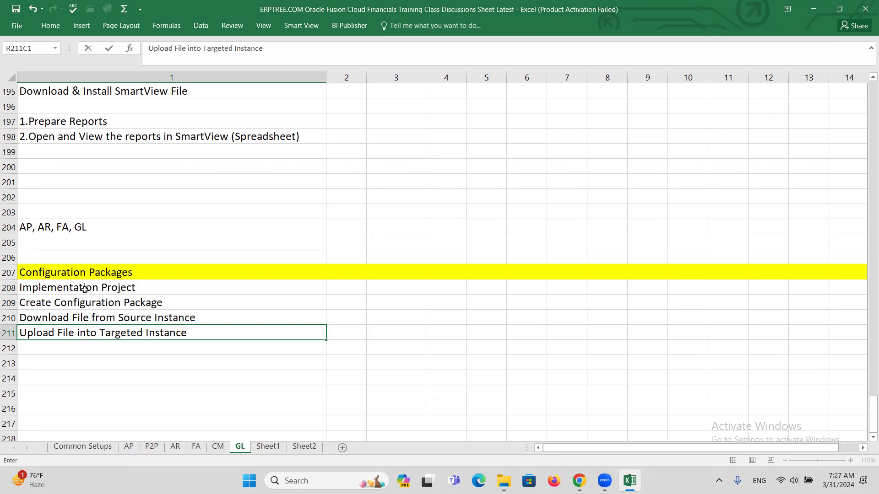
pyautogui.hotkey('ctrl', 'Return')
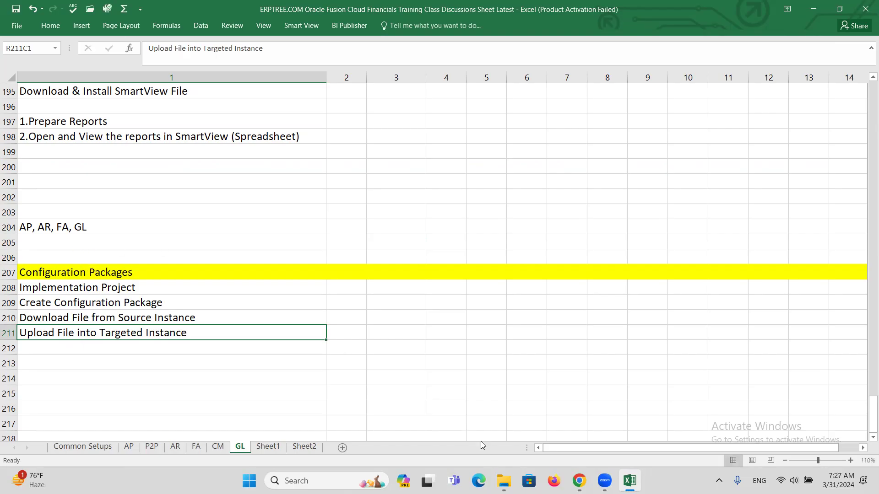
# Step: Go from Period Close to Setup and Maintenance and open Manage Configuration Packages
pyautogui.moveTo(579, 480)
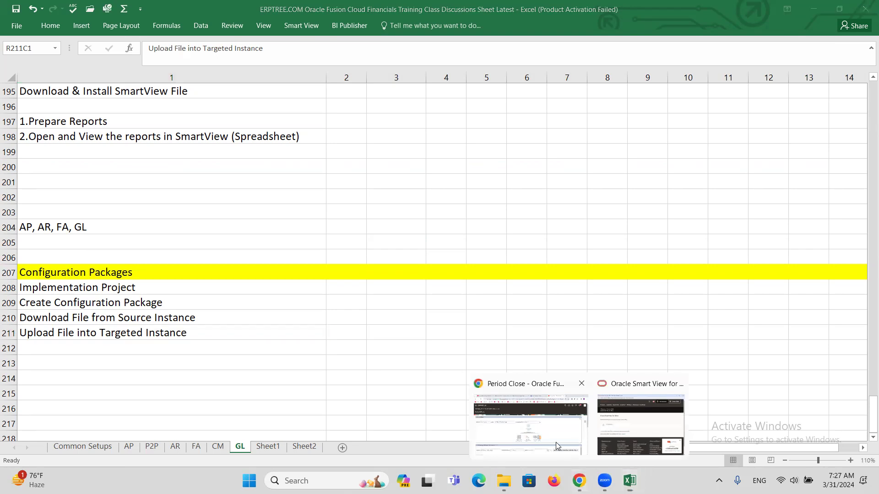
pyautogui.click(556, 442)
pyautogui.click(852, 84)
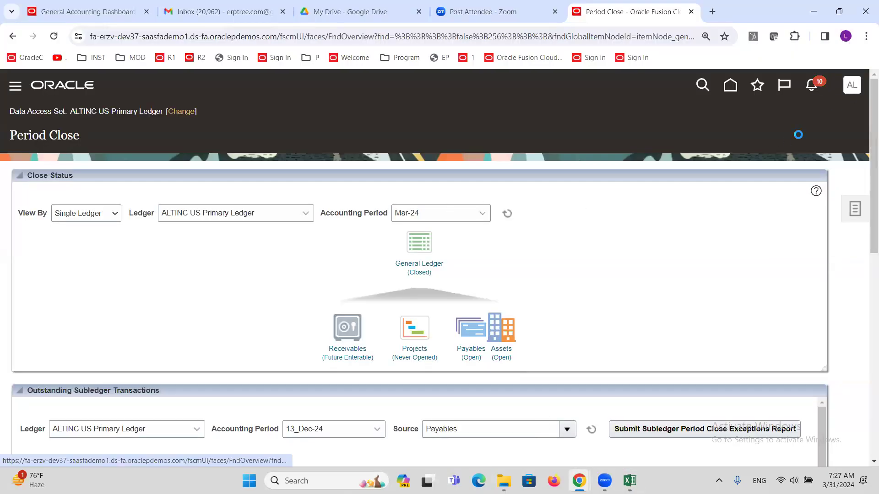
pyautogui.click(664, 275)
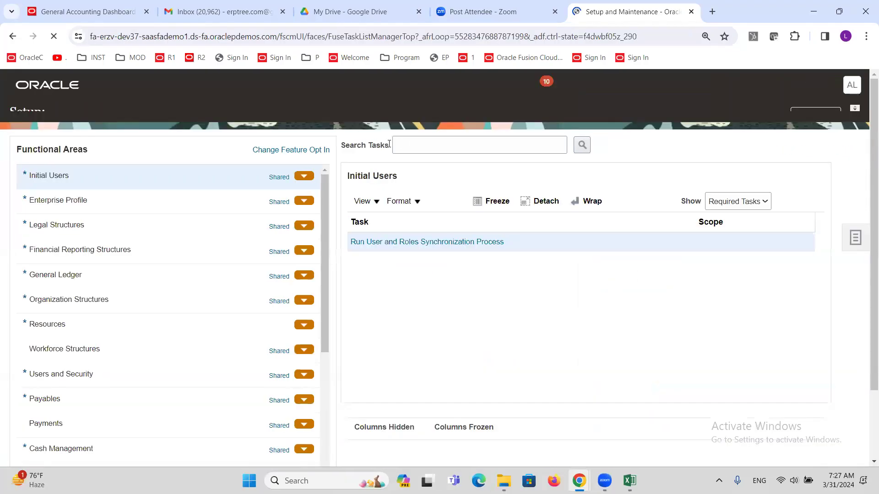
pyautogui.click(855, 253)
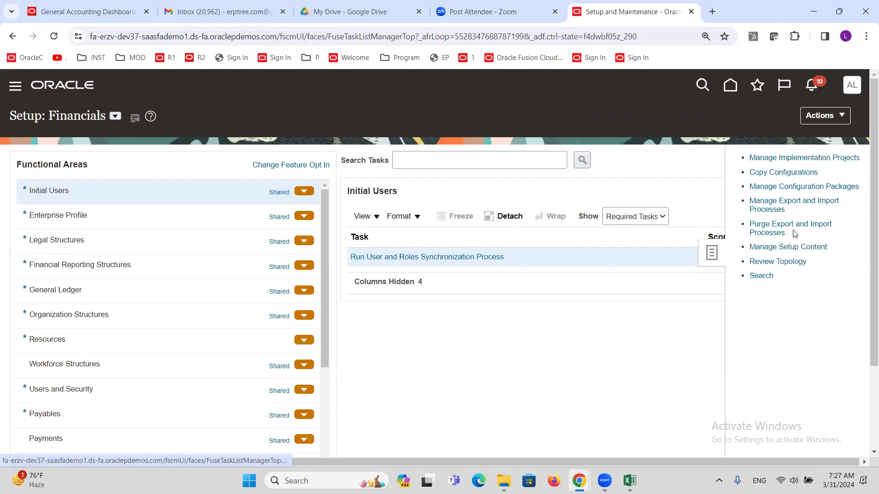
pyautogui.click(779, 188)
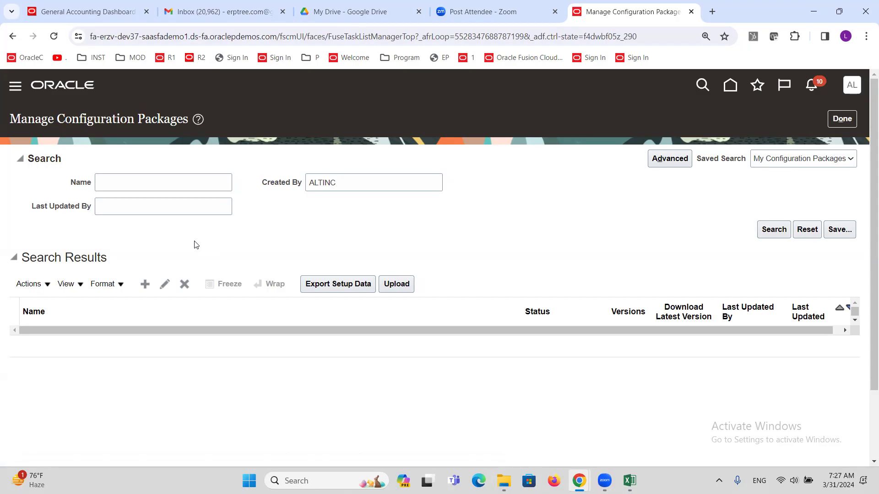
# Step: Create a new configuration package with ALTINC Implementation Project as the source project
pyautogui.click(145, 286)
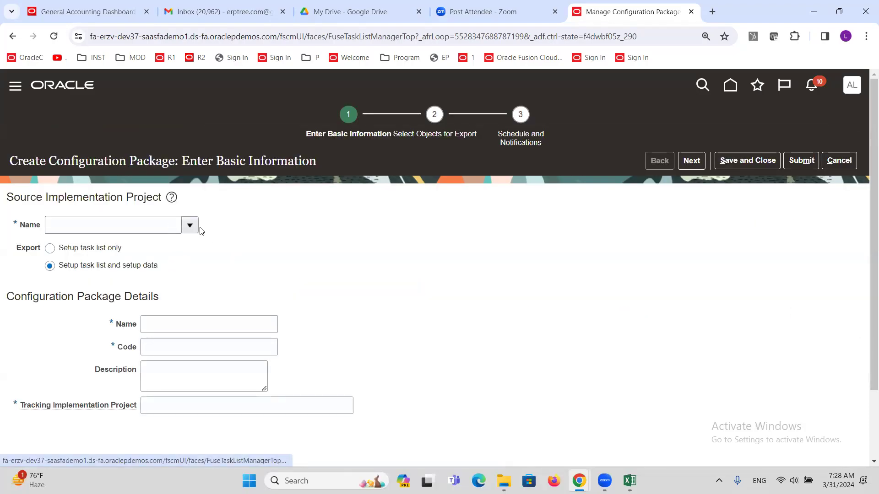
pyautogui.moveTo(7, 197); pyautogui.dragTo(161, 196)
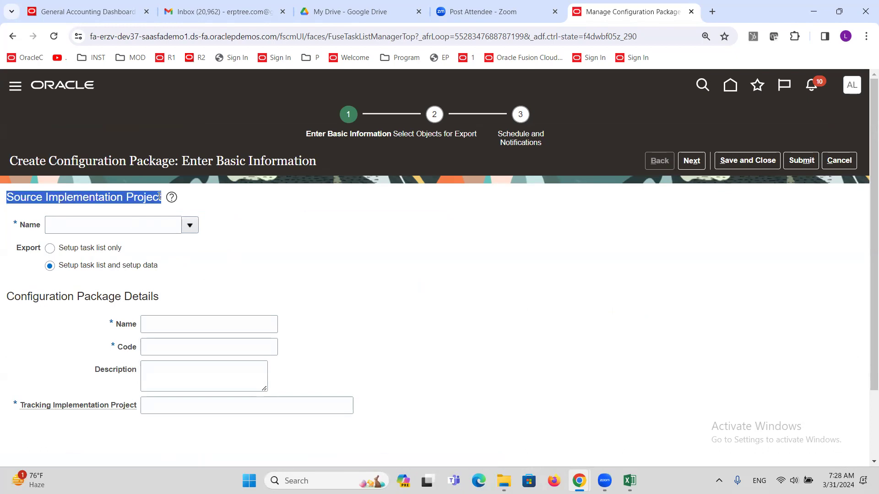
pyautogui.click(190, 226)
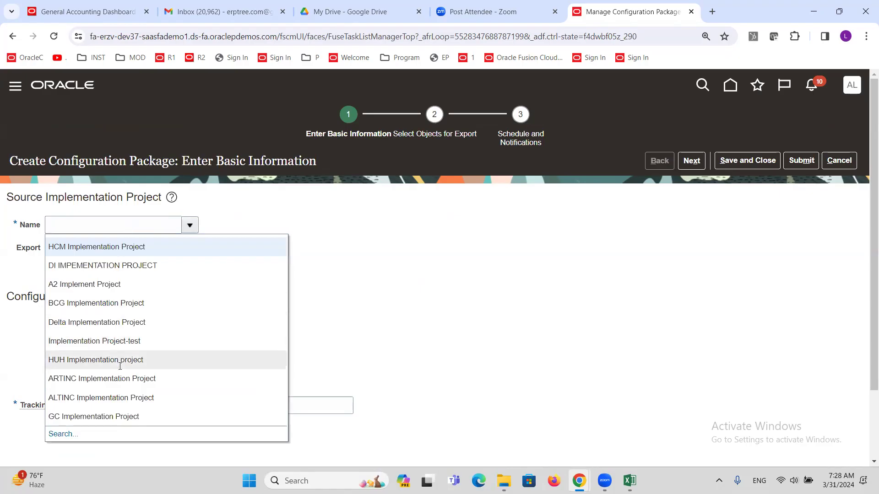
pyautogui.click(118, 397)
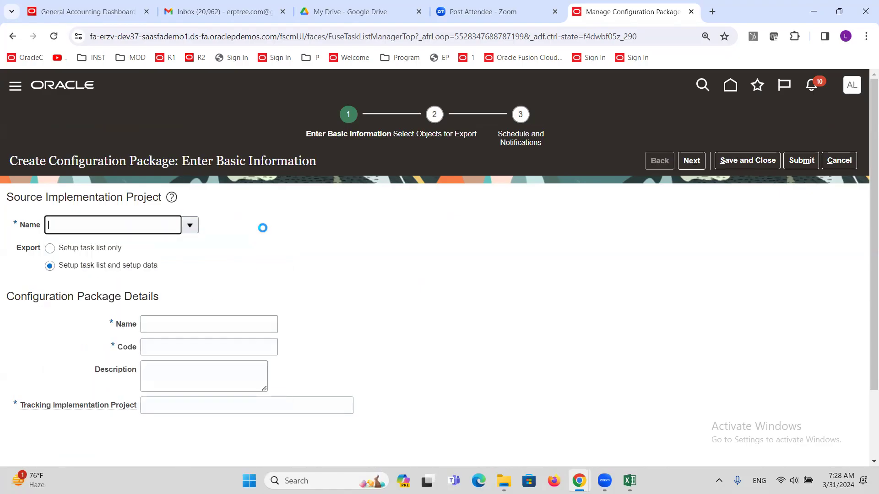
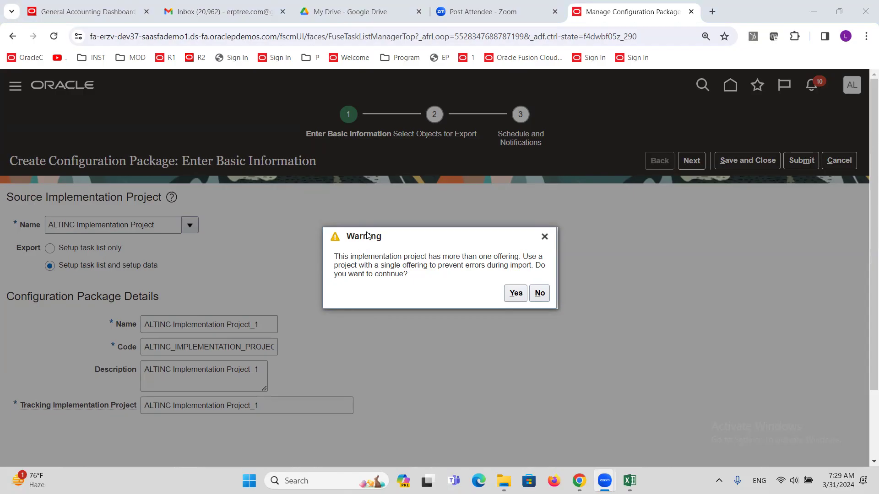
# Step: Accept the multiple-offerings warning and select the ALTINC Implementation Project source project name
pyautogui.click(514, 295)
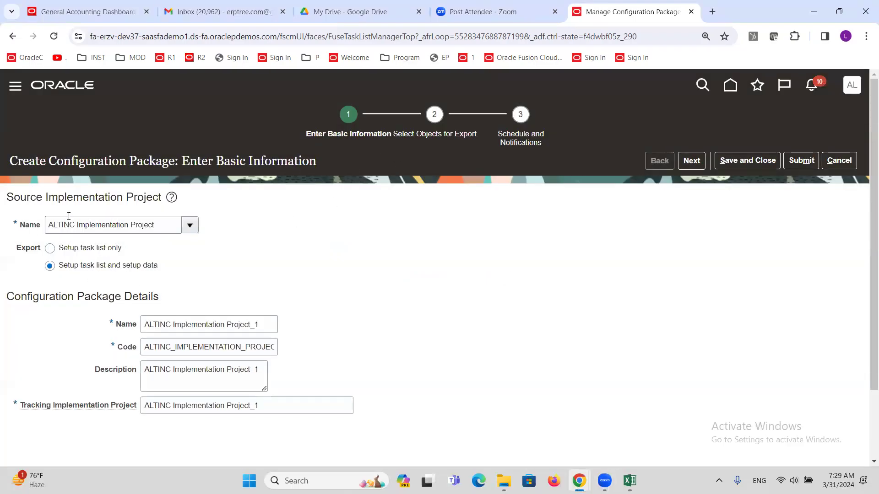
pyautogui.tripleClick(162, 229)
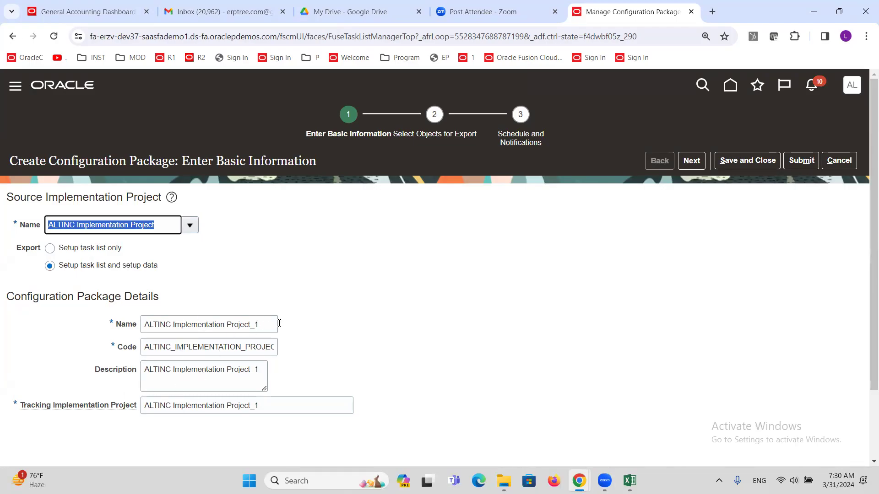
# Step: Advance to Select Objects for Export and select the Application Reference Language object
pyautogui.click(693, 162)
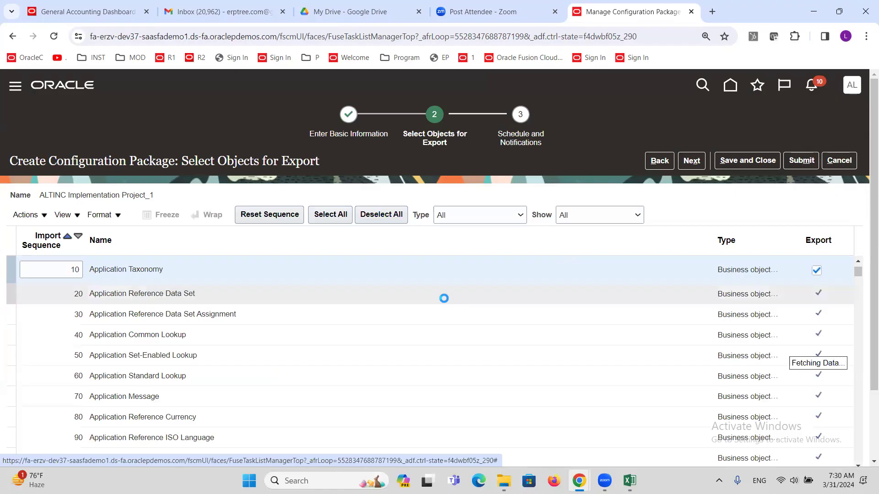
pyautogui.scroll(-3, 444, 298)
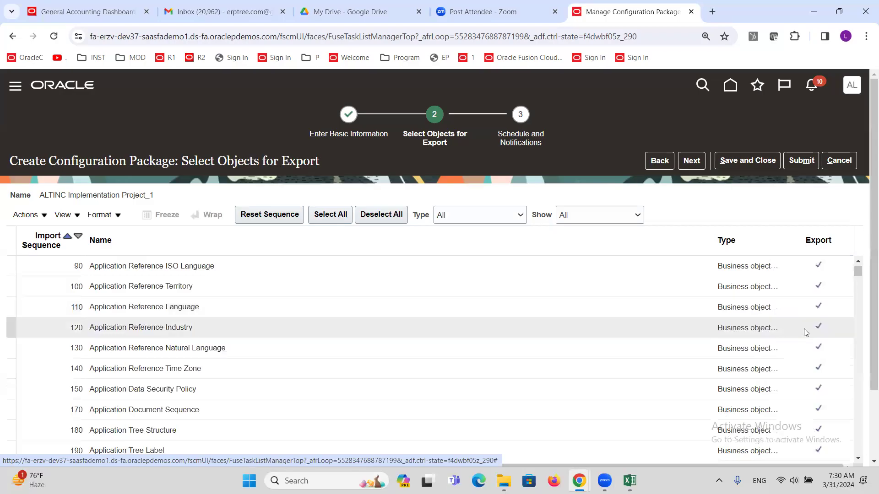
pyautogui.click(824, 309)
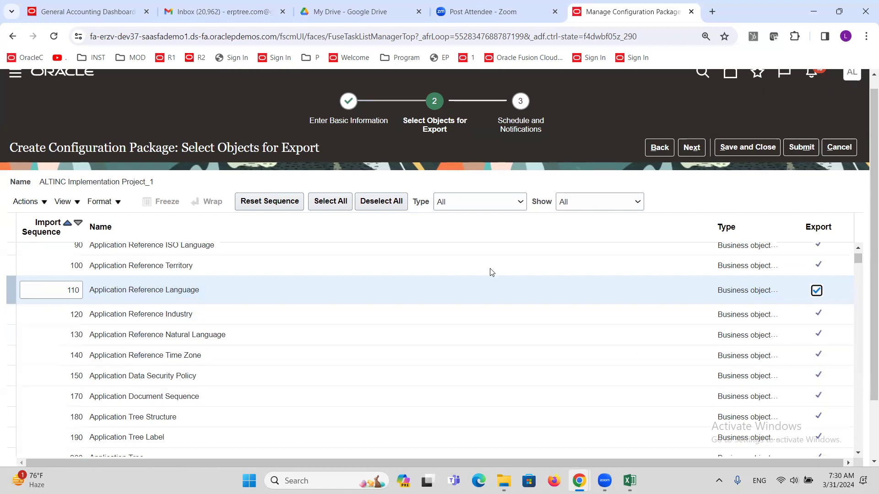
# Step: Scroll further down the export objects list and select the Location object
pyautogui.scroll(-1, 469, 344)
pyautogui.scroll(-3, 470, 344)
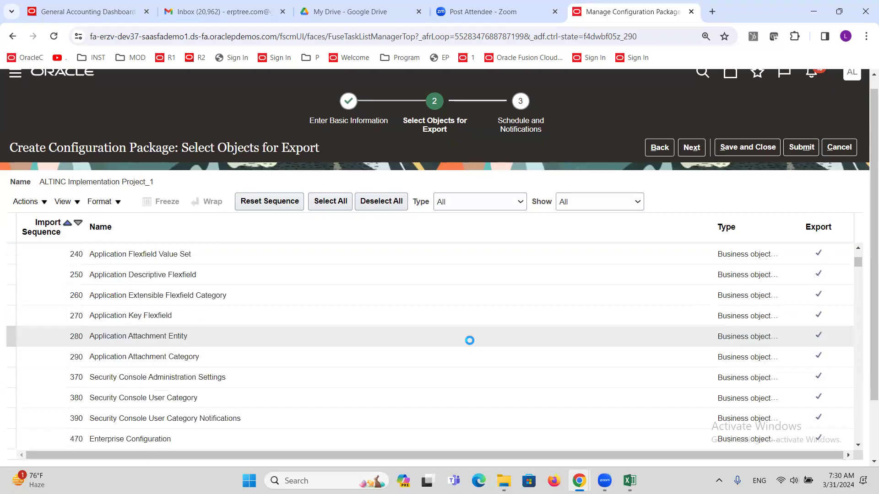
pyautogui.scroll(-3, 469, 341)
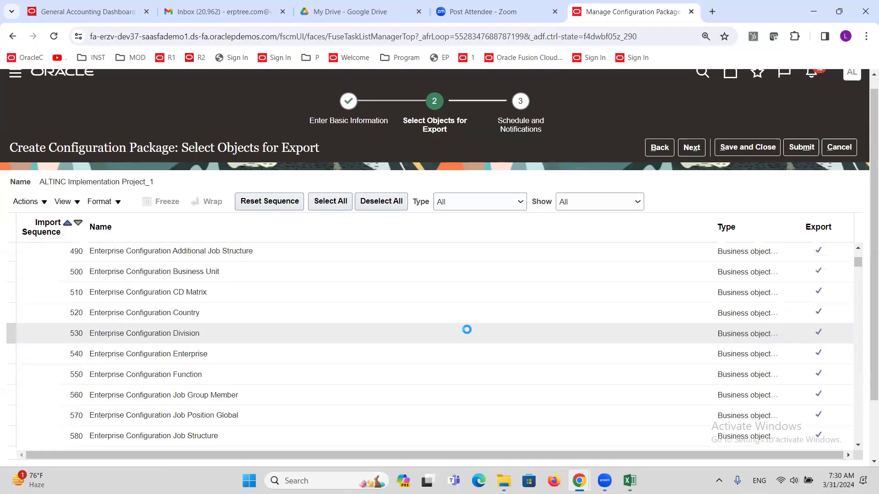
pyautogui.scroll(-3, 469, 328)
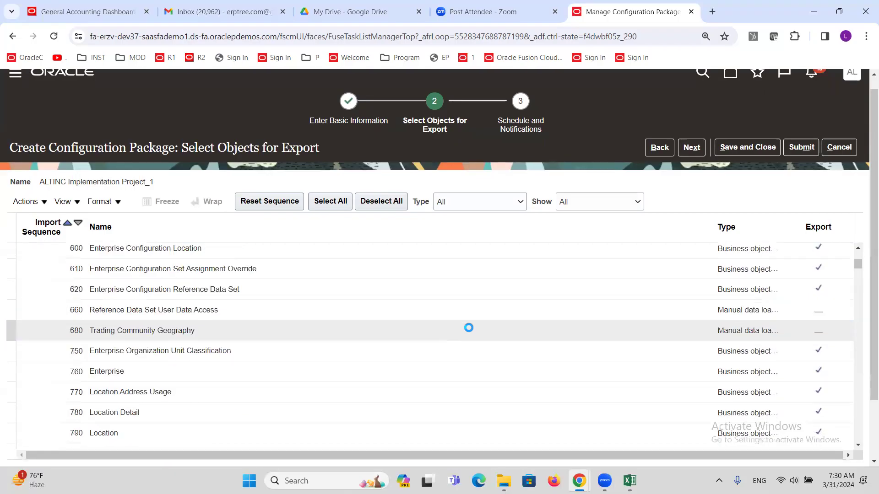
pyautogui.scroll(-3, 469, 328)
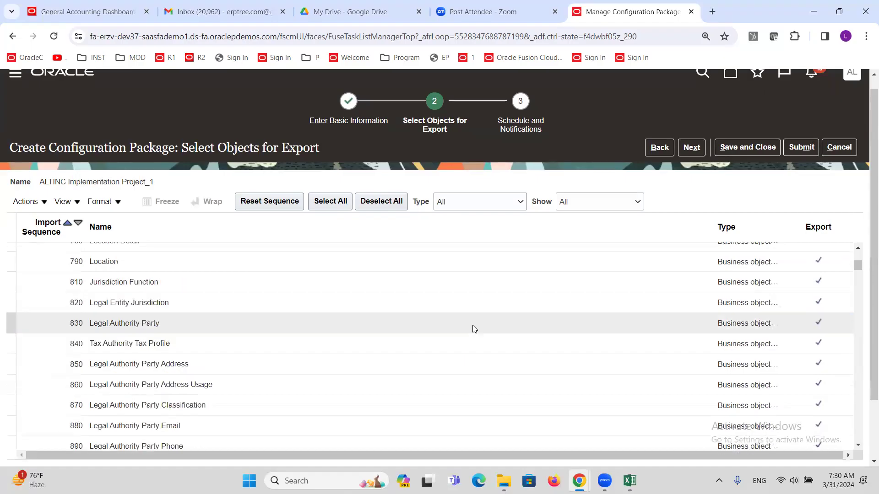
pyautogui.scroll(-1, 473, 325)
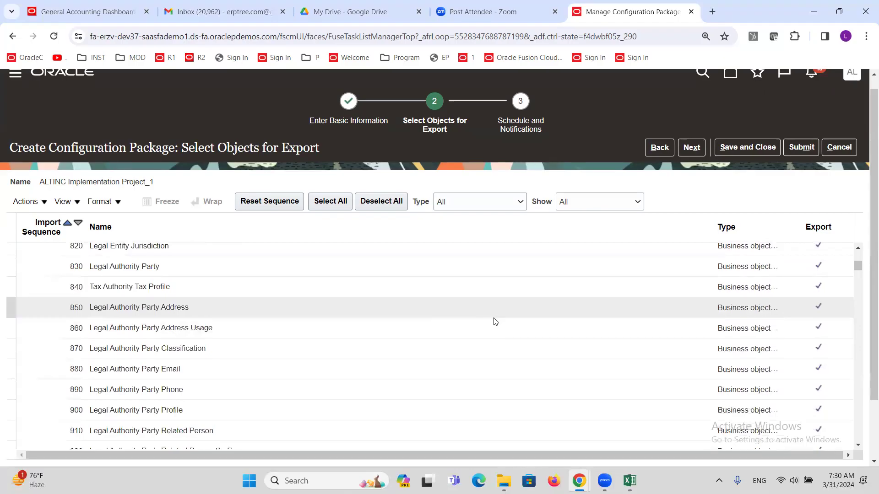
pyautogui.scroll(1, 490, 334)
pyautogui.click(224, 263)
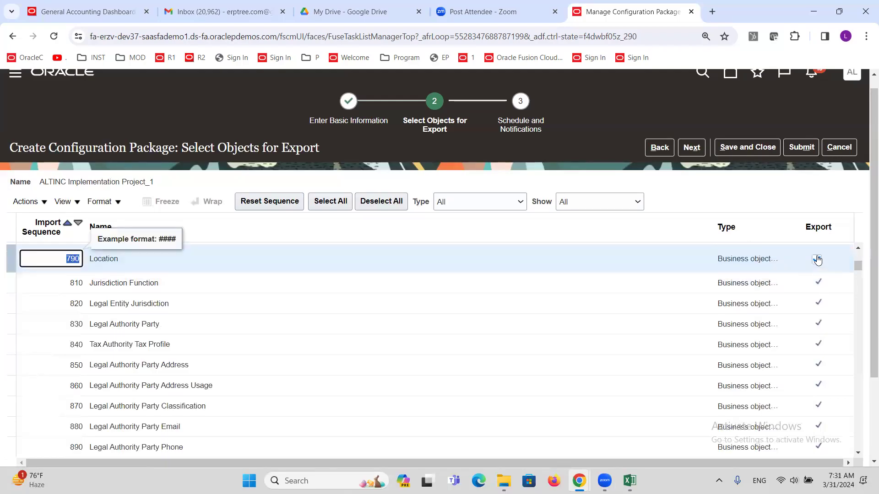
# Step: Keep Location marked for export through the exclusion and shared-service warnings, then submit the package
pyautogui.click(818, 261)
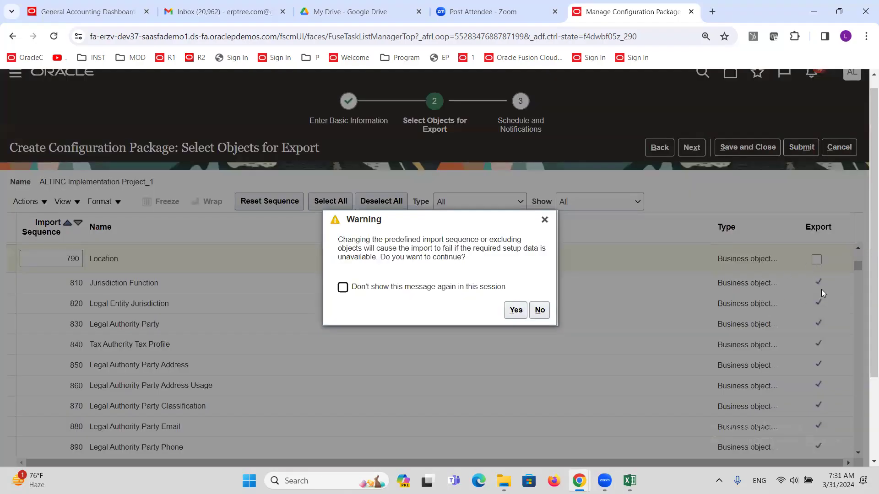
pyautogui.click(544, 220)
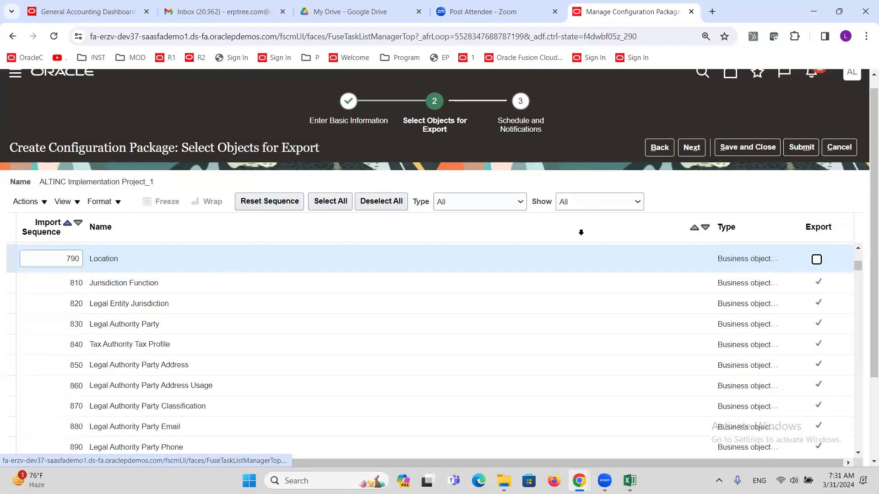
pyautogui.click(816, 260)
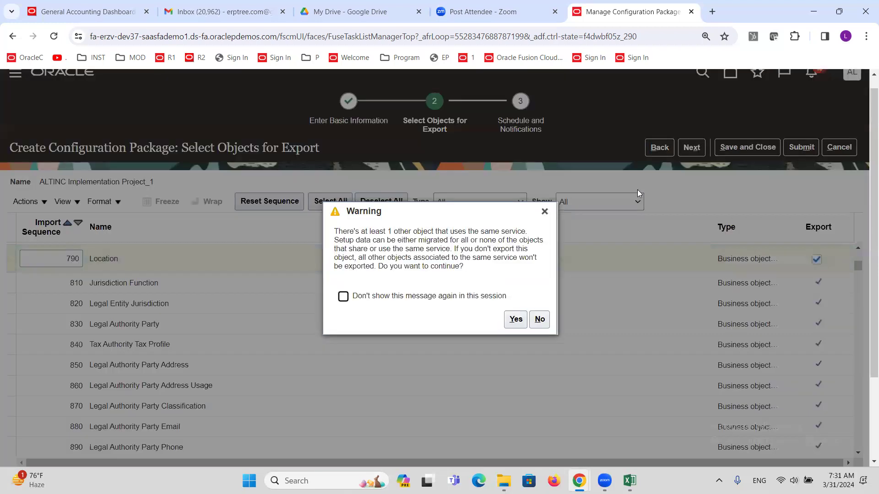
pyautogui.click(516, 320)
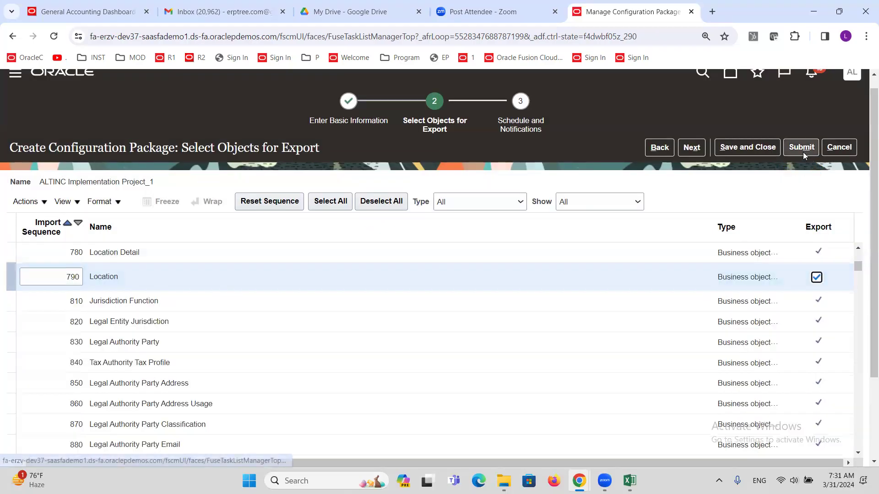
pyautogui.click(802, 147)
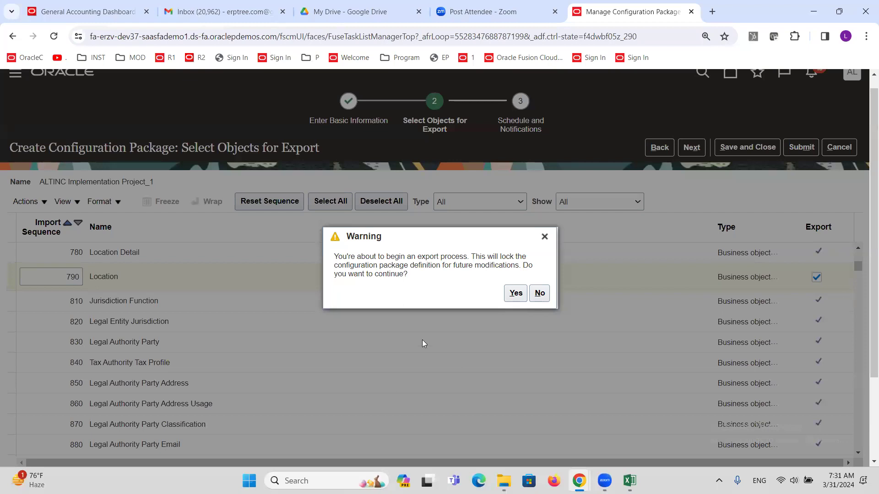
# Step: Confirm the export so ALTINC Implementation Project_1 locks and its export process shows Not started
pyautogui.click(515, 293)
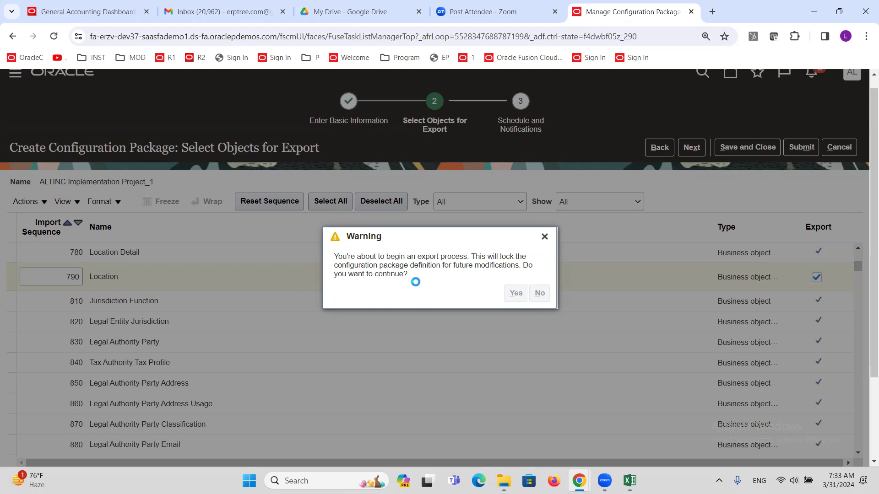
pyautogui.scroll(-2, 416, 283)
pyautogui.scroll(2, 416, 282)
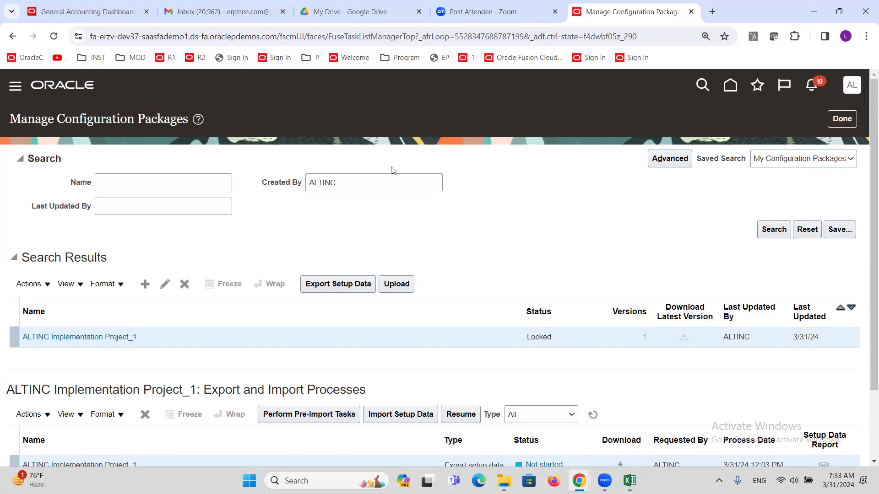
# Step: Rerun the package search and refresh processes until the export shows In progress, then open its download options
pyautogui.scroll(-2, 399, 176)
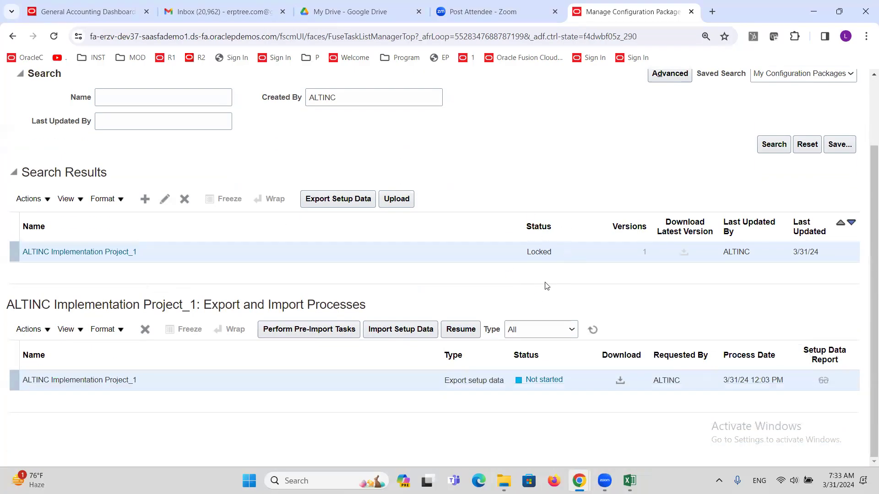
pyautogui.click(763, 150)
pyautogui.click(768, 149)
pyautogui.click(592, 334)
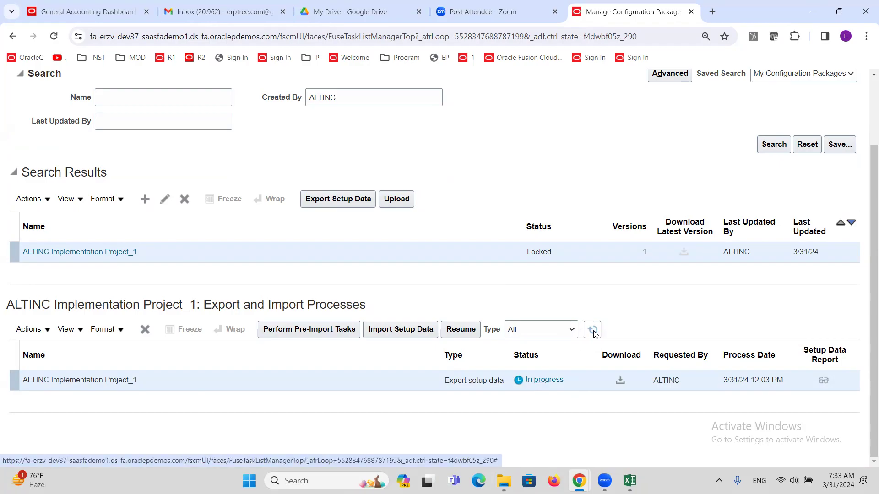
pyautogui.click(620, 383)
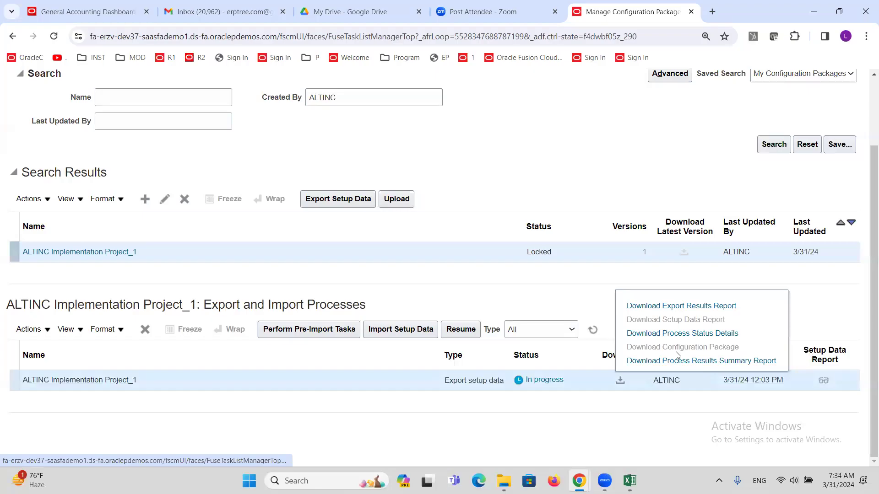
# Step: Try downloading the package, then refresh the export process status several times
pyautogui.tripleClick(652, 352)
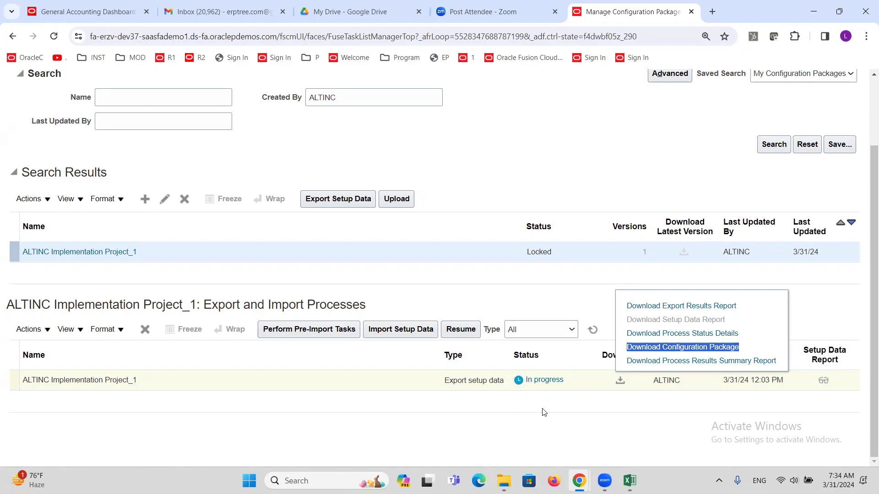
pyautogui.click(593, 330)
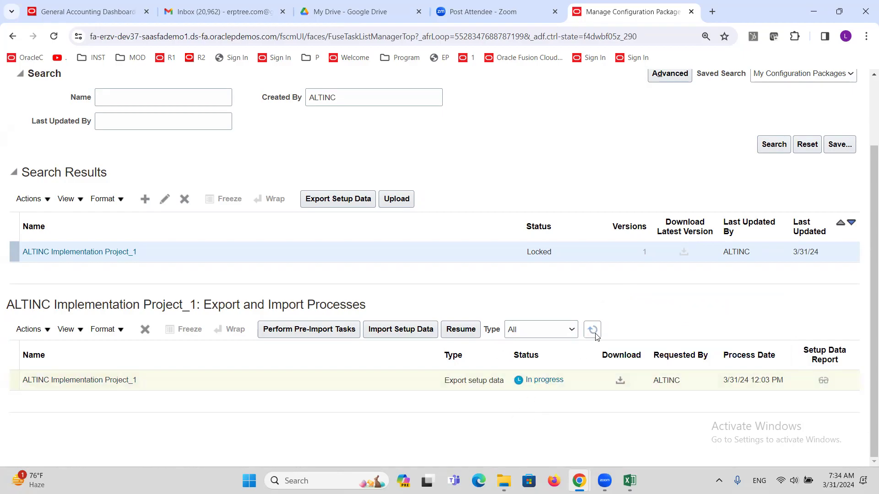
pyautogui.click(597, 332)
pyautogui.click(596, 333)
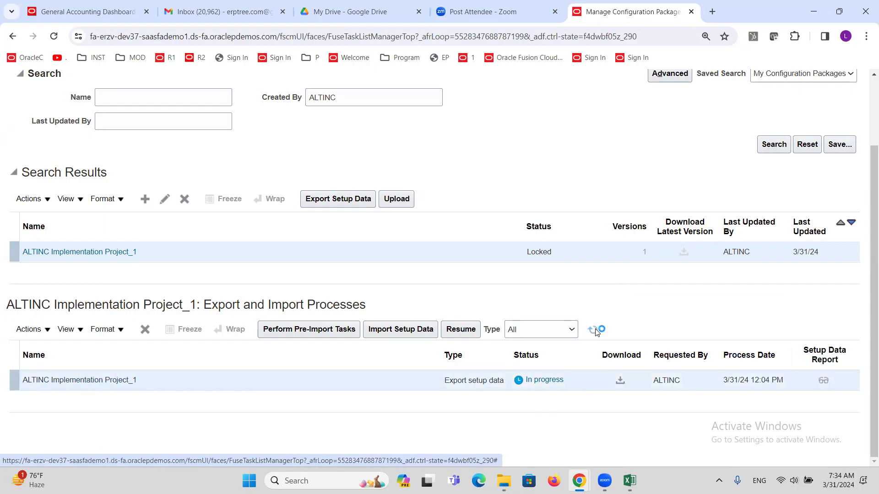
pyautogui.click(596, 333)
pyautogui.click(597, 329)
pyautogui.click(595, 329)
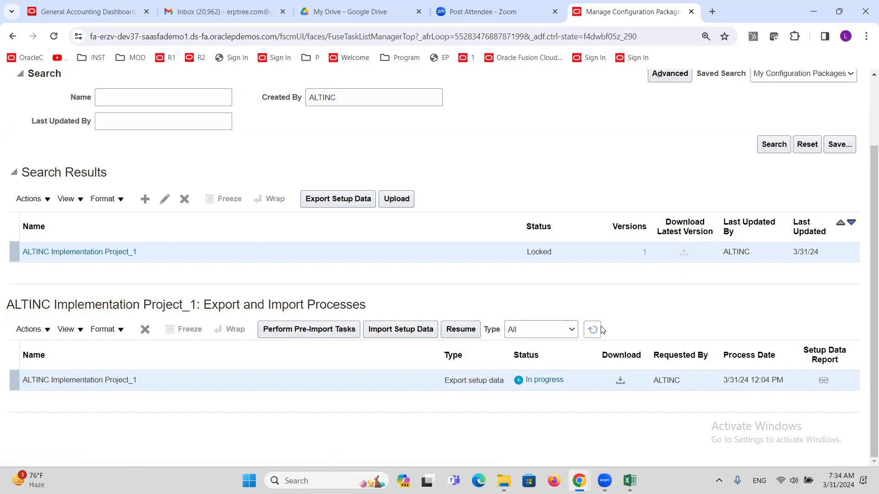
pyautogui.click(595, 330)
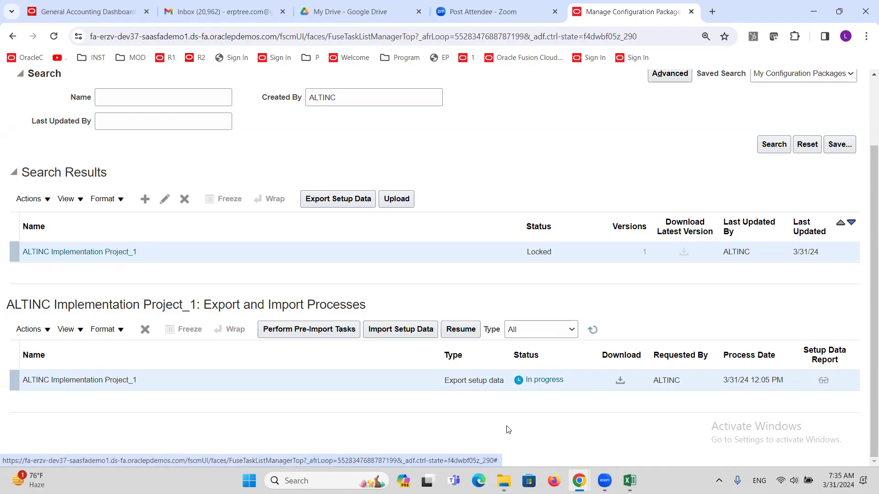
# Step: Download ALTINC Implementation Project_1_20240331_1205.zip and open the folder containing it
pyautogui.click(621, 381)
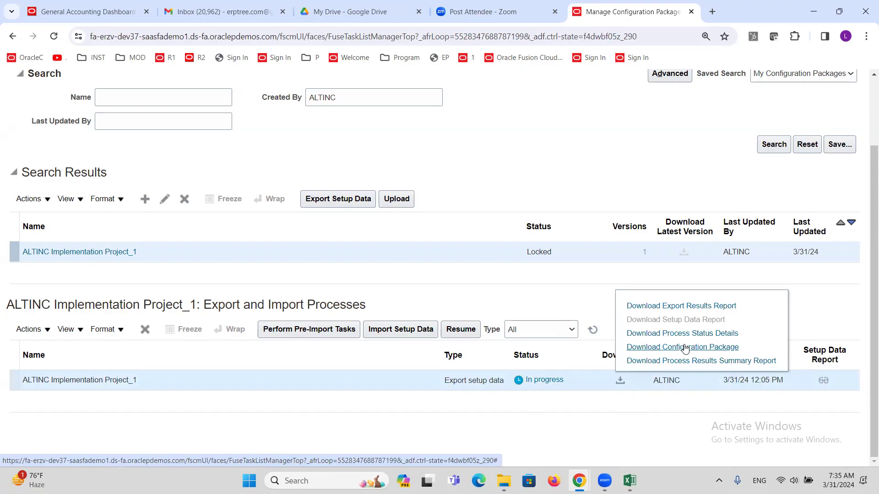
pyautogui.click(685, 348)
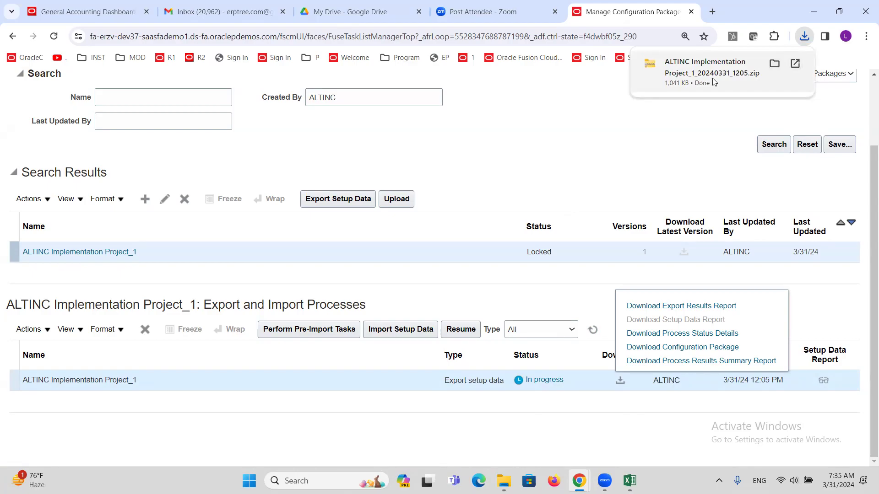
pyautogui.click(774, 65)
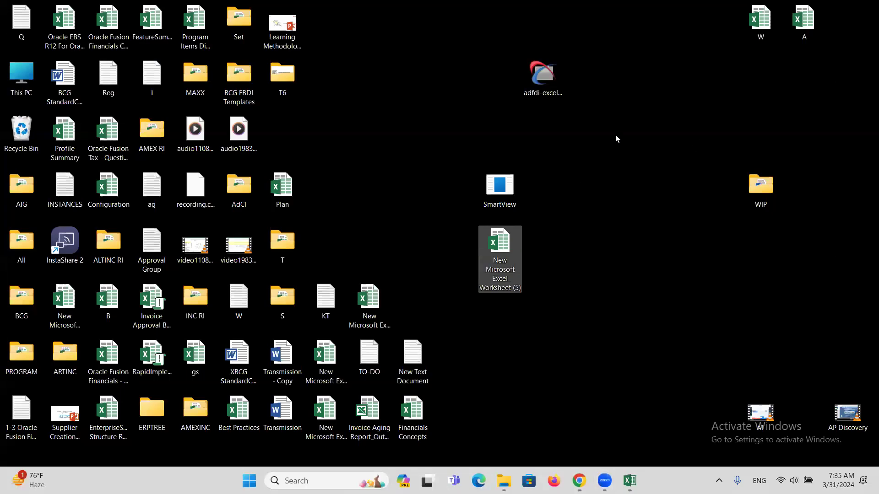
# Step: Refresh the desktop to show the ALTINC zip, check it in Downloads, and return to Chrome
pyautogui.rightClick(615, 138)
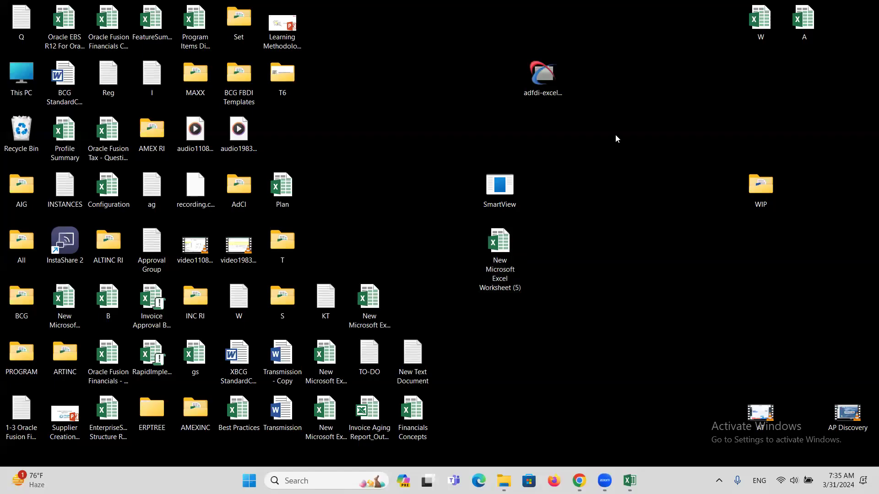
pyautogui.click(589, 207)
pyautogui.moveTo(286, 138); pyautogui.dragTo(634, 224)
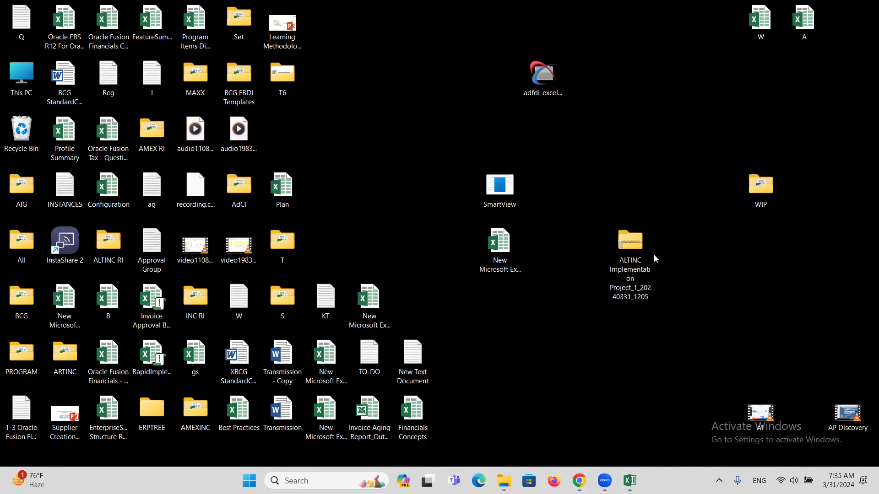
pyautogui.click(664, 242)
pyautogui.hotkey('alt', 'Tab')
pyautogui.click(746, 201)
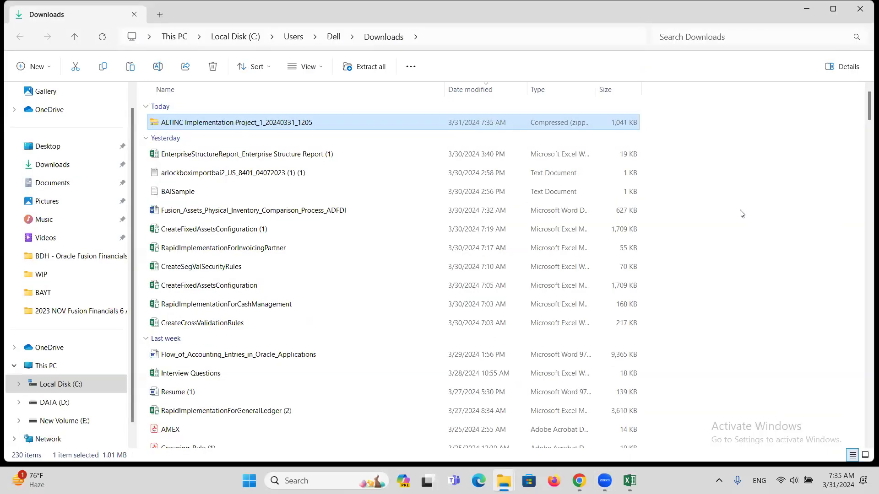
pyautogui.hotkey('alt', 'Tab')
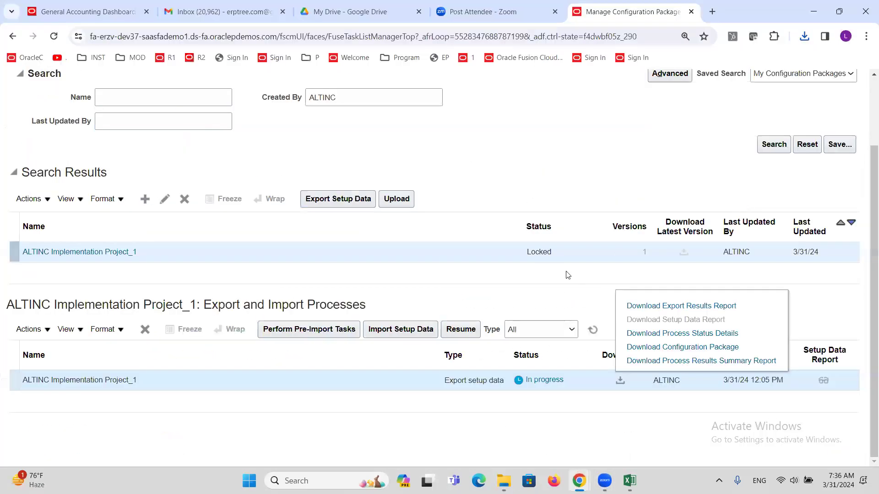
# Step: Refresh the ALTINC export status, finish with configuration packages, and switch to Vision's General Accounting Dashboard
pyautogui.click(586, 340)
pyautogui.click(579, 387)
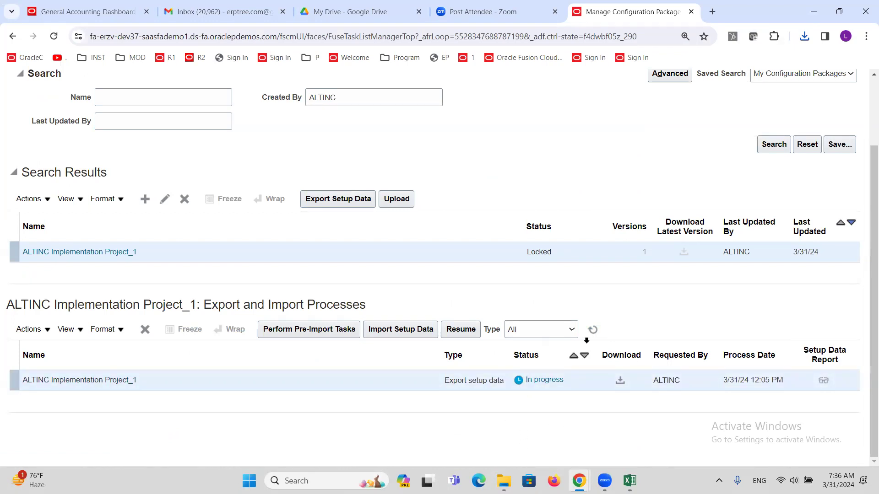
pyautogui.click(592, 336)
pyautogui.scroll(2, 524, 262)
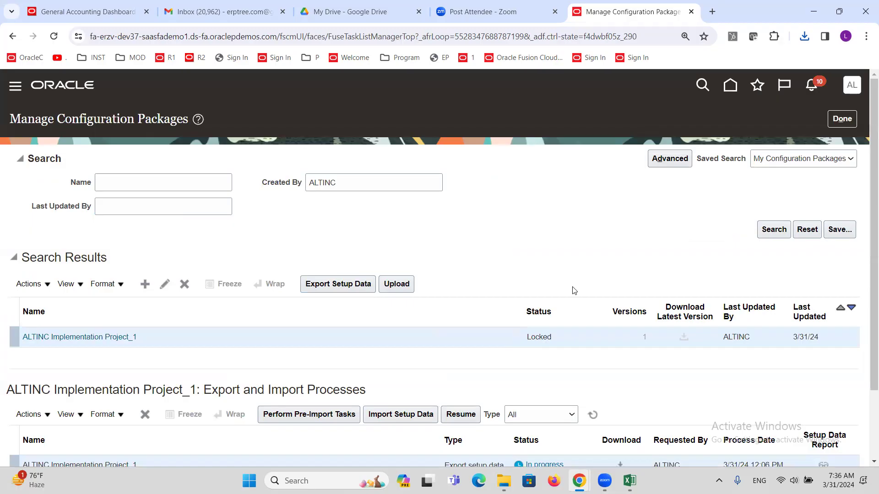
pyautogui.click(845, 124)
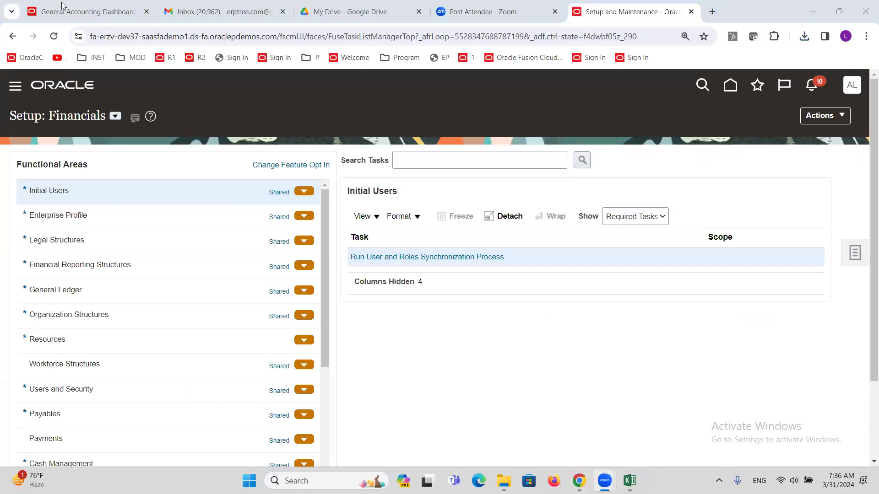
pyautogui.click(101, 4)
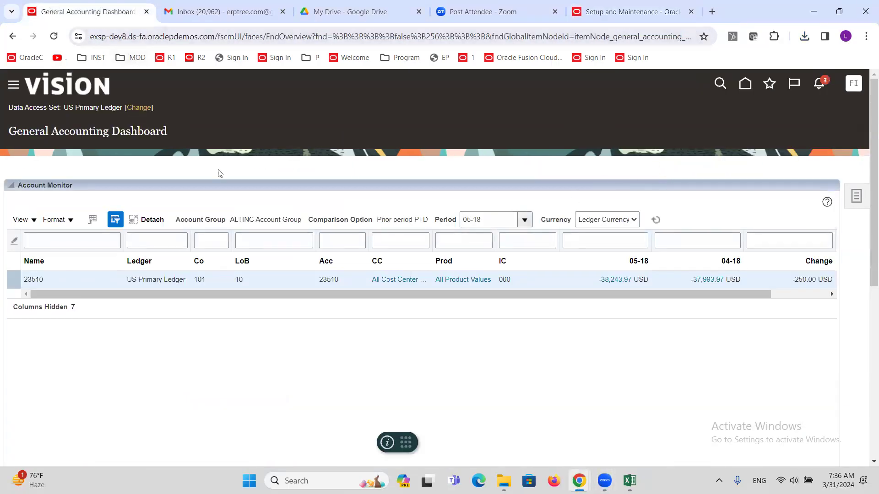
# Step: In Vision, go to Setup and Maintenance and open Manage Configuration Packages from the Tasks panel
pyautogui.click(13, 85)
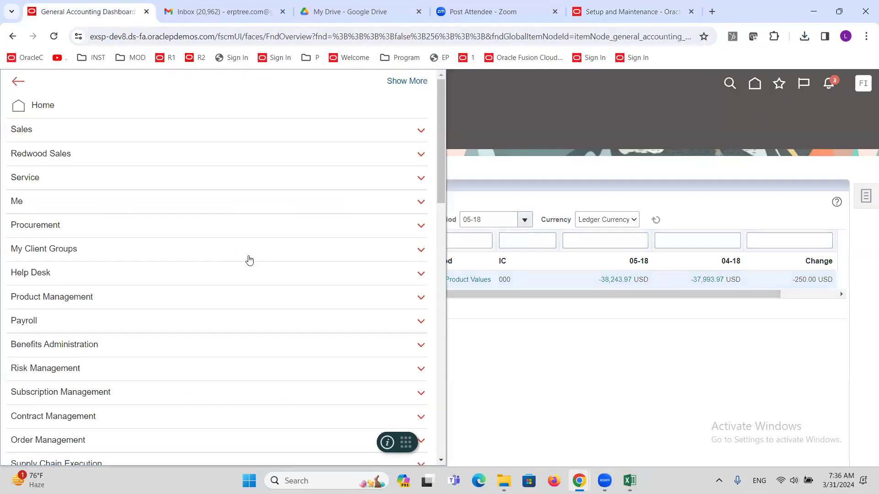
pyautogui.click(704, 169)
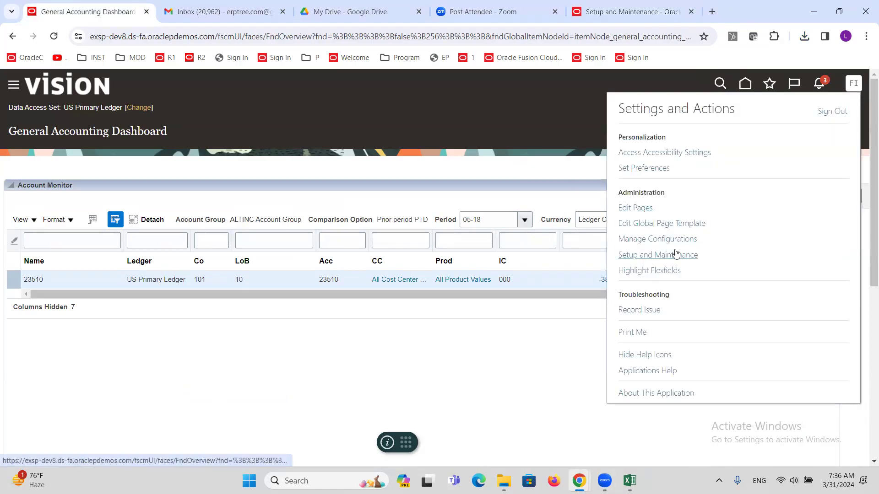
pyautogui.click(673, 255)
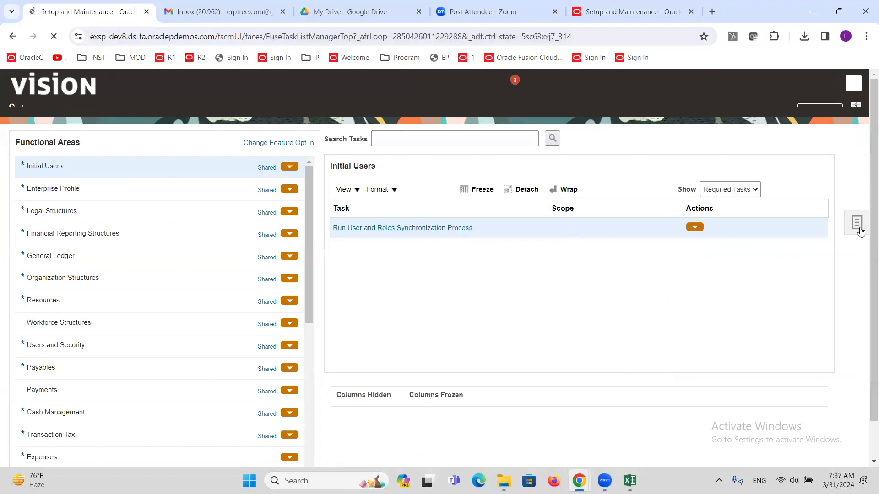
pyautogui.click(856, 237)
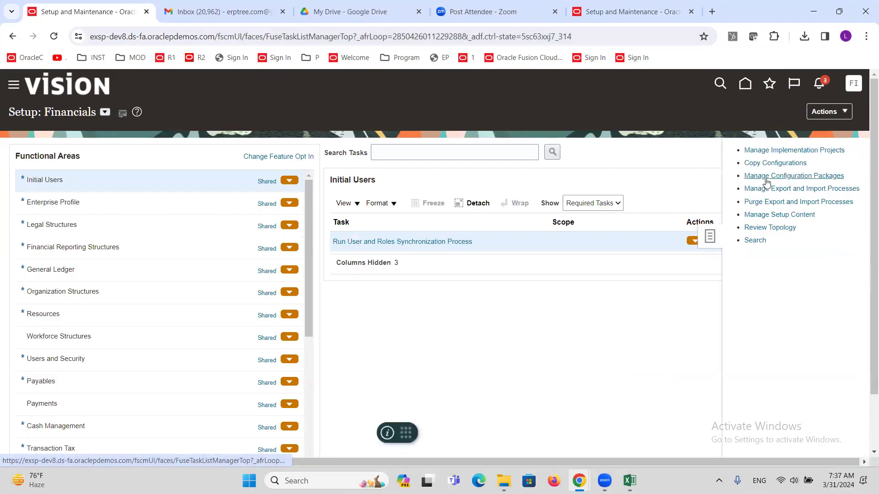
pyautogui.click(764, 176)
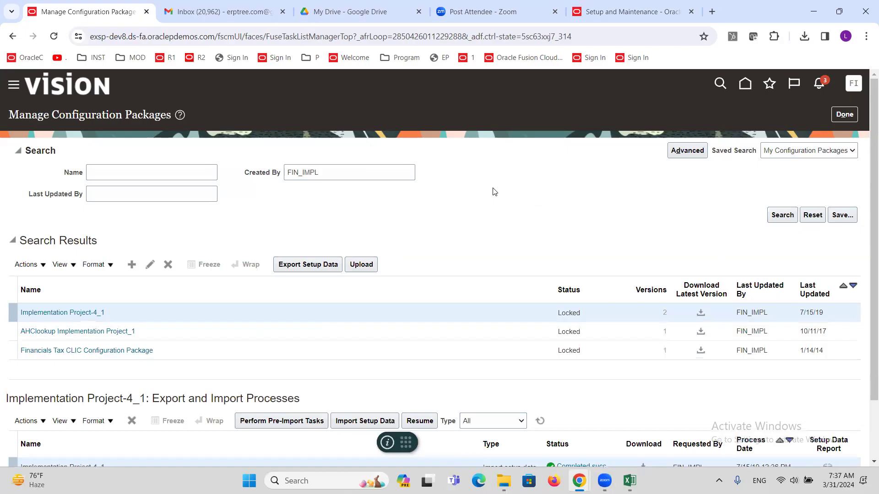
# Step: Start a package upload and attach the ALTINC Implementation Project_1 zip from the Desktop
pyautogui.click(371, 268)
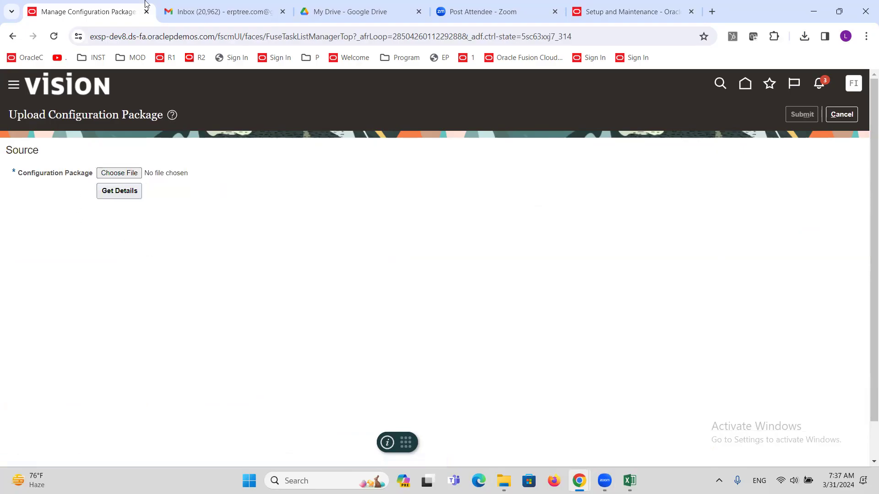
pyautogui.click(621, 10)
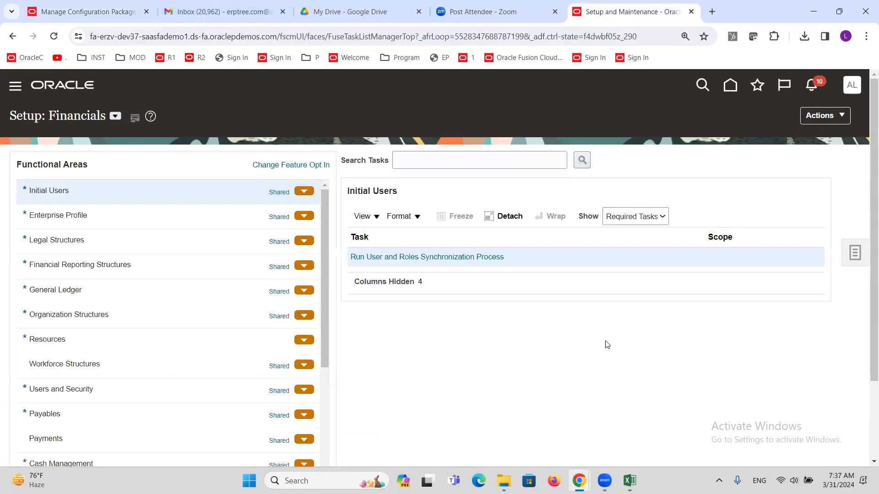
pyautogui.click(125, 11)
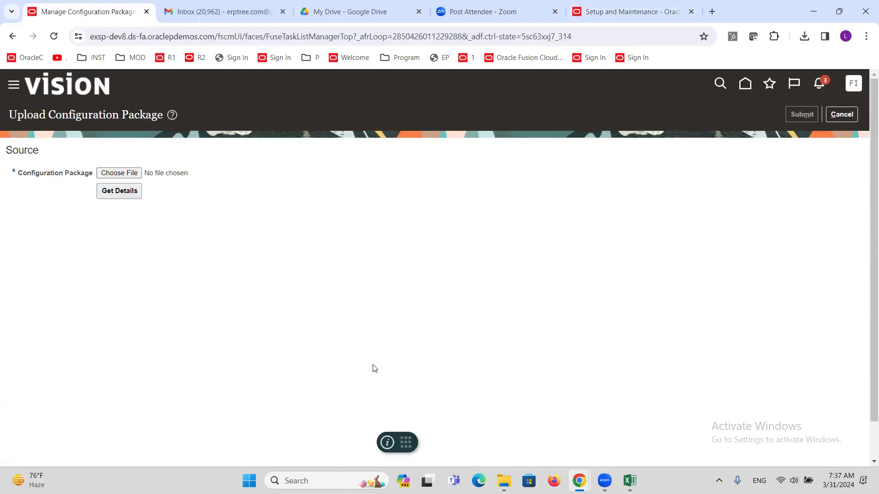
pyautogui.click(99, 174)
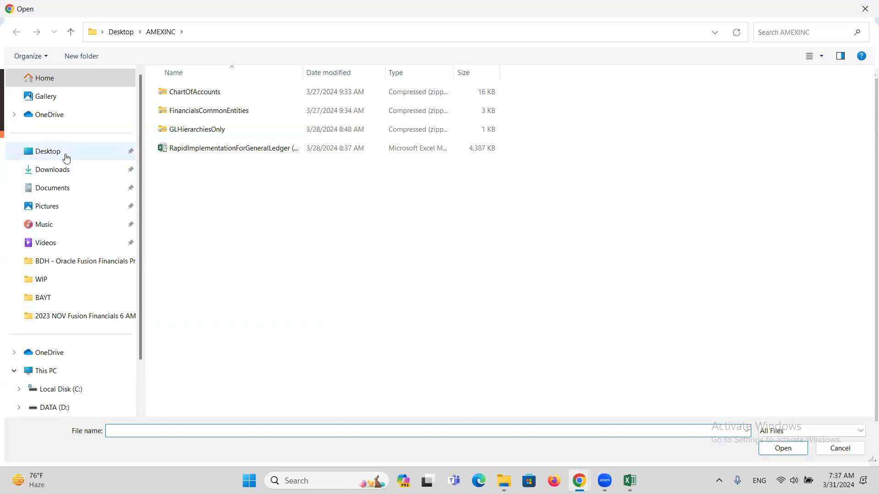
pyautogui.click(66, 158)
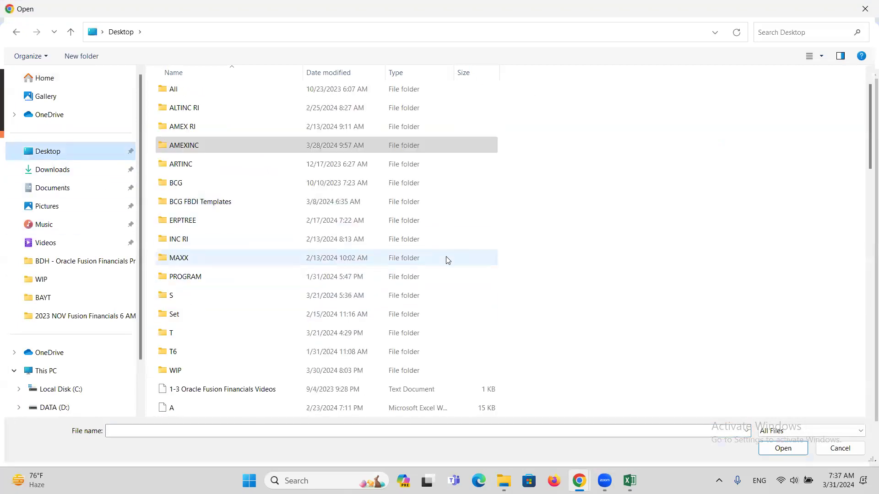
pyautogui.scroll(-3, 447, 260)
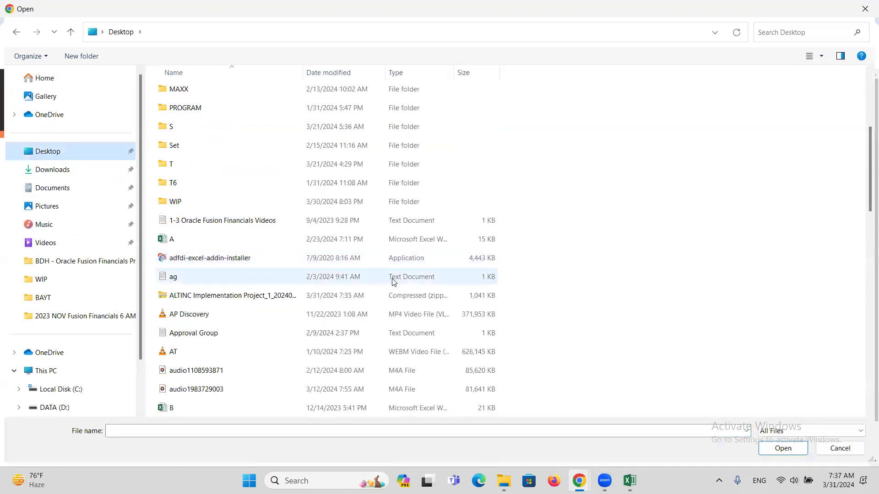
pyautogui.doubleClick(269, 296)
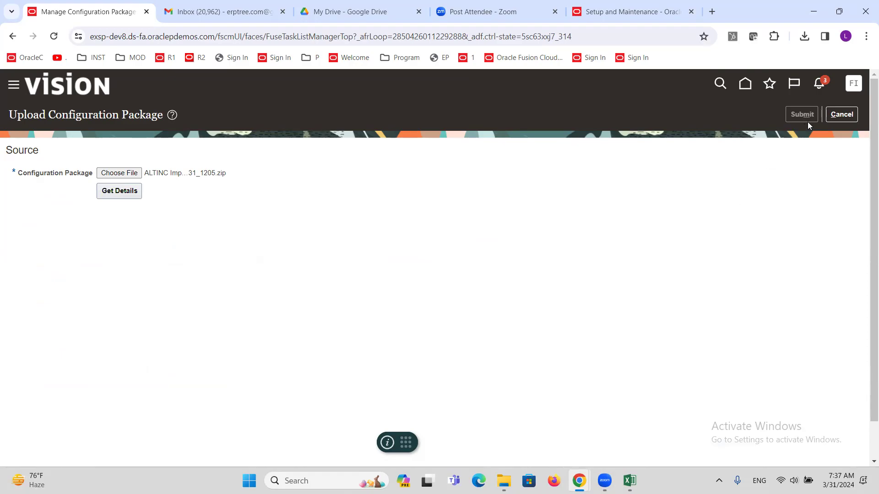
# Step: Load the ALTINC_IMPLEMENTATION_PROJECT_ package and ALTINC Implementation Project_1 details from the zip, then submit the upload
pyautogui.click(105, 200)
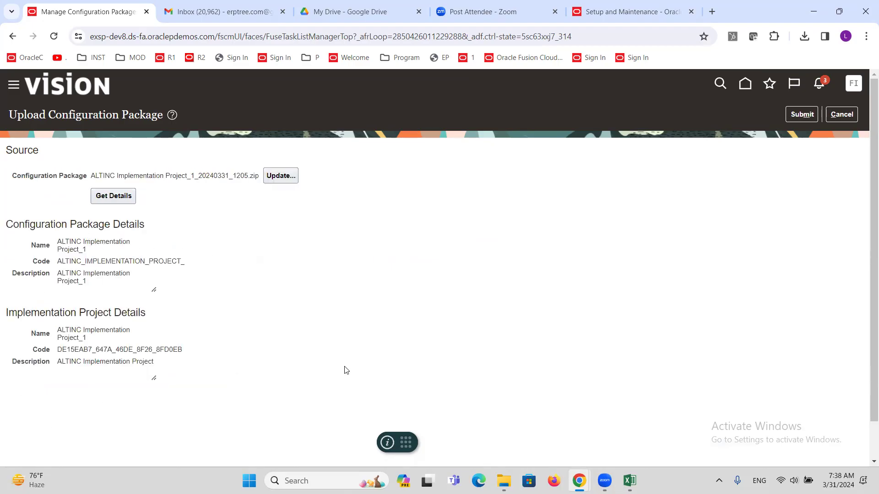
pyautogui.click(804, 120)
# Step: Return to the Vision instance home page by clearing the page path from the address
pyautogui.click(842, 114)
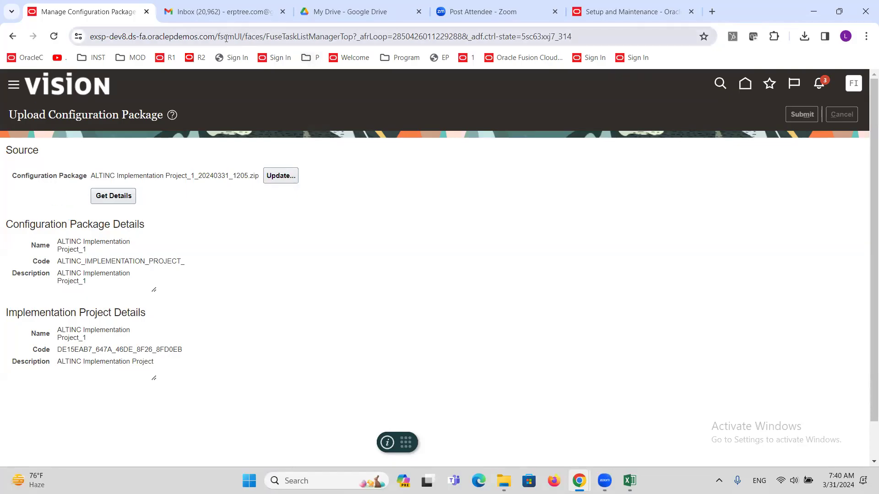
pyautogui.moveTo(217, 37); pyautogui.dragTo(613, 2)
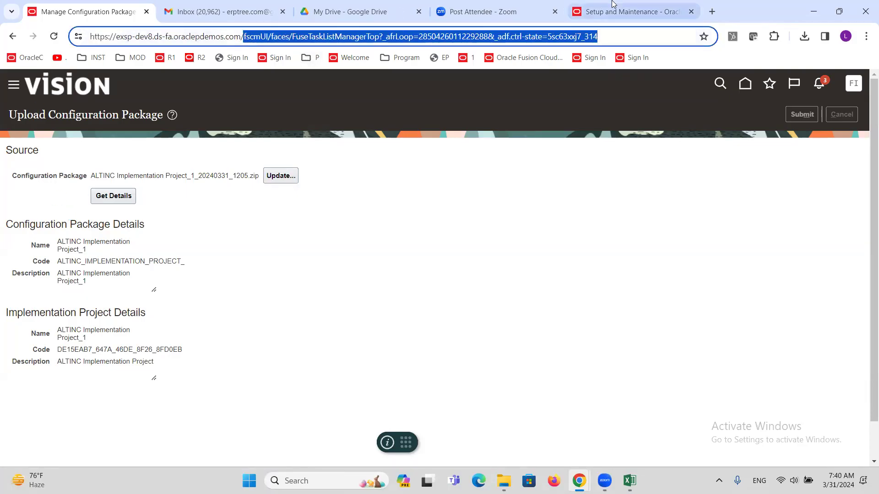
pyautogui.press('BackSpace')
pyautogui.press('Return')
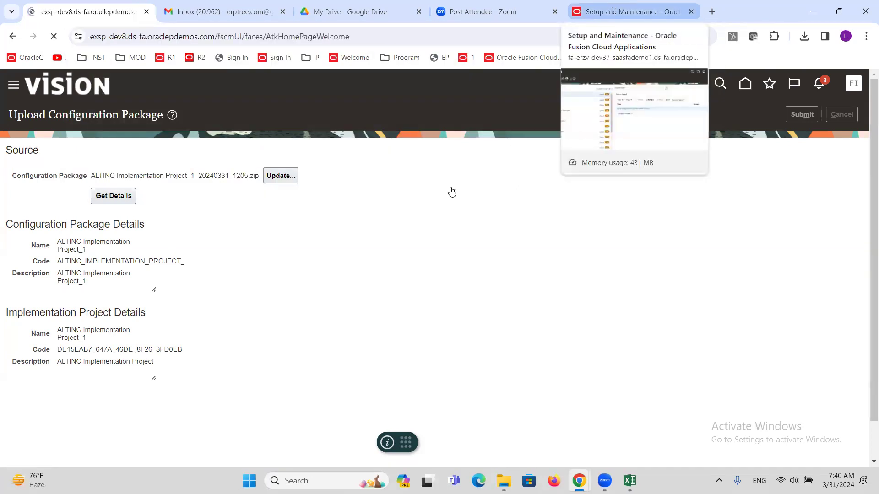
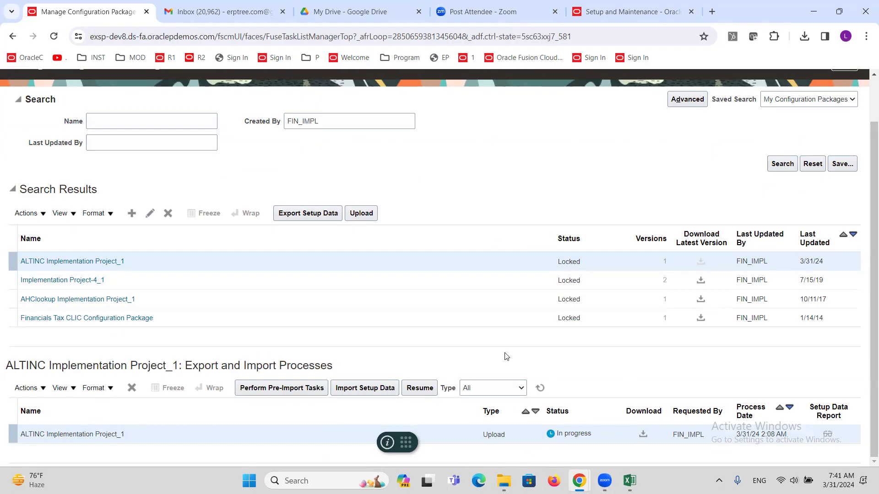
# Step: Leave Manage Configuration Packages, with the ALTINC upload in progress, and return to Setup: Financials
pyautogui.scroll(2, 494, 311)
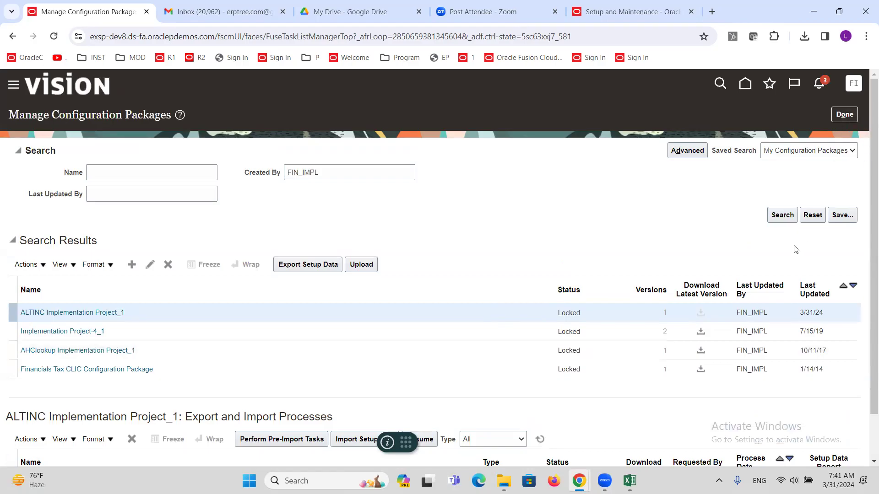
pyautogui.click(845, 115)
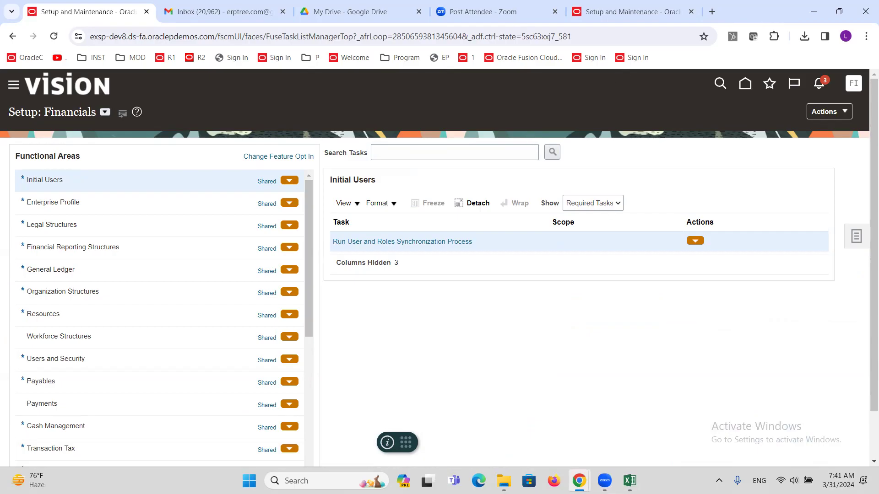
# Step: In the GL checklist workbook, mark rows 37–40, Smart View through Account Monitor, as Done
pyautogui.click(630, 481)
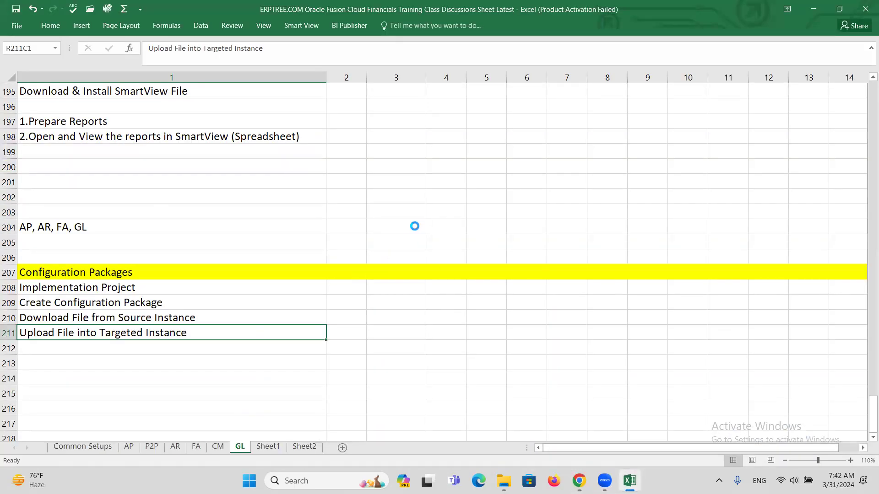
pyautogui.scroll(17, 421, 226)
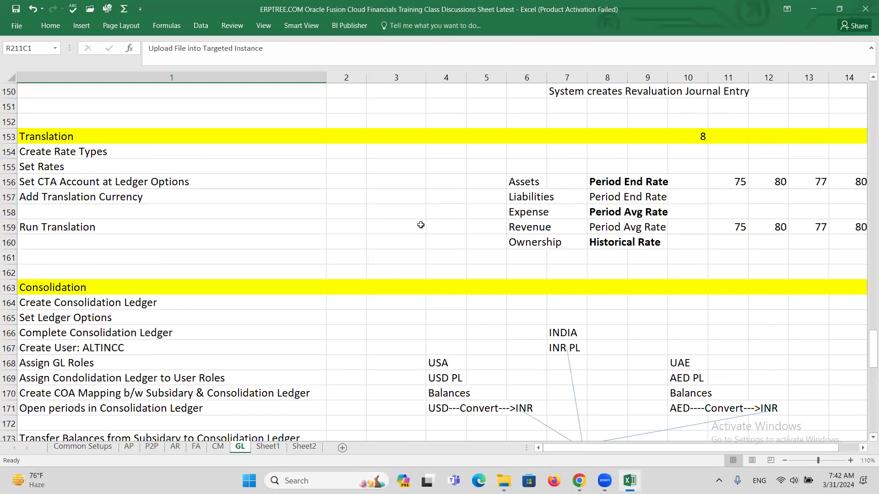
pyautogui.scroll(20, 420, 225)
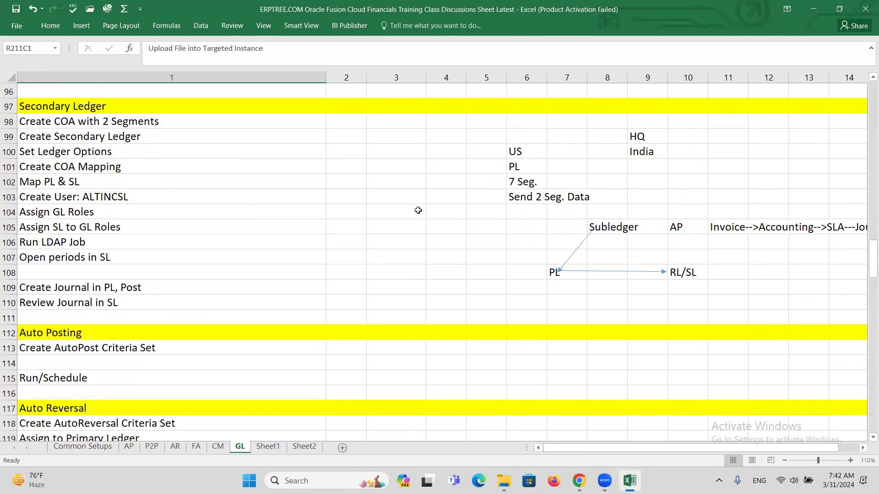
pyautogui.scroll(20, 417, 208)
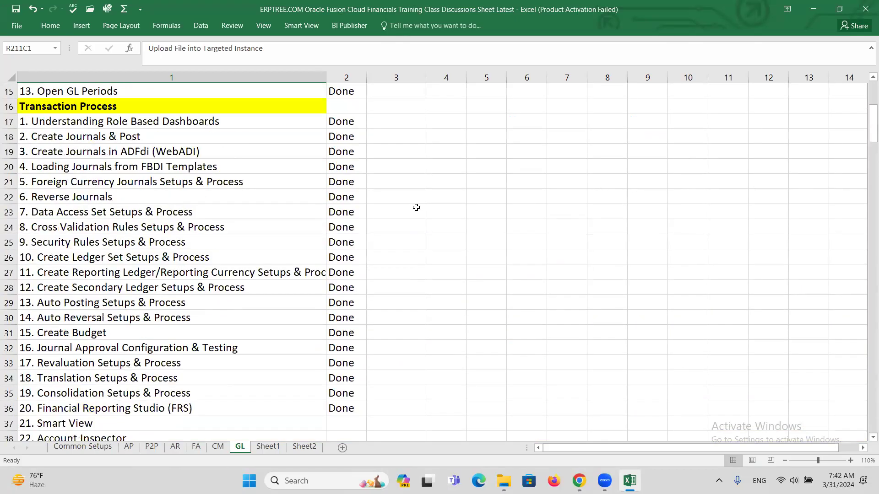
pyautogui.scroll(-5, 352, 230)
pyautogui.click(340, 197)
pyautogui.write('d')
pyautogui.press('Return')
pyautogui.write('d')
pyautogui.press('Return')
pyautogui.write('d')
pyautogui.press('Return')
pyautogui.write('d')
pyautogui.press('Tab')
# Step: Select the Understanding Role Based Dashboards item, then return to the Oracle setup page
pyautogui.scroll(8, 367, 260)
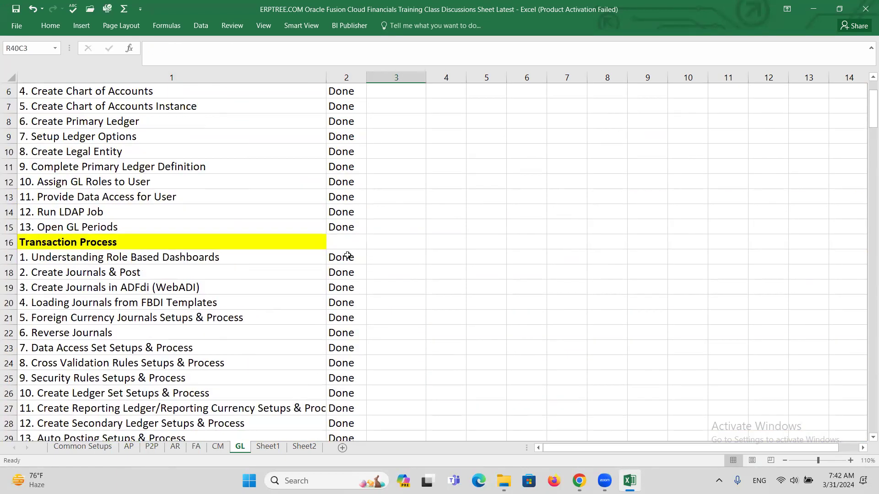
pyautogui.click(138, 260)
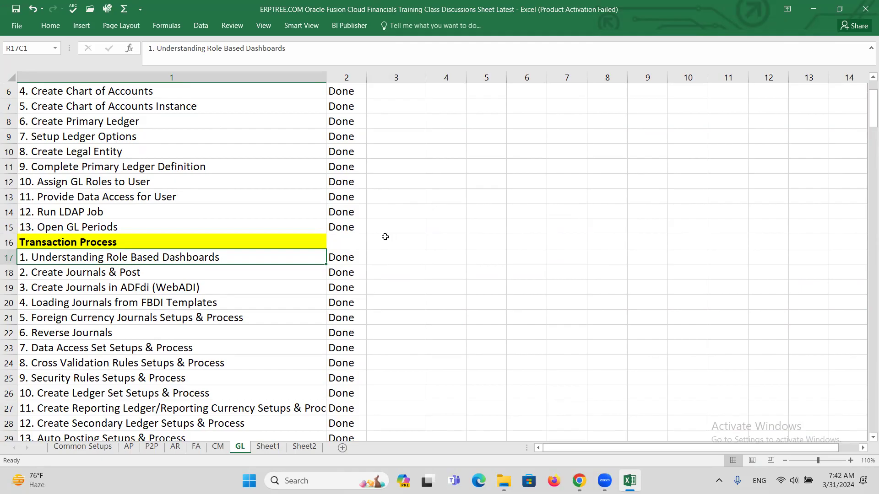
pyautogui.hotkey('alt', 'Tab')
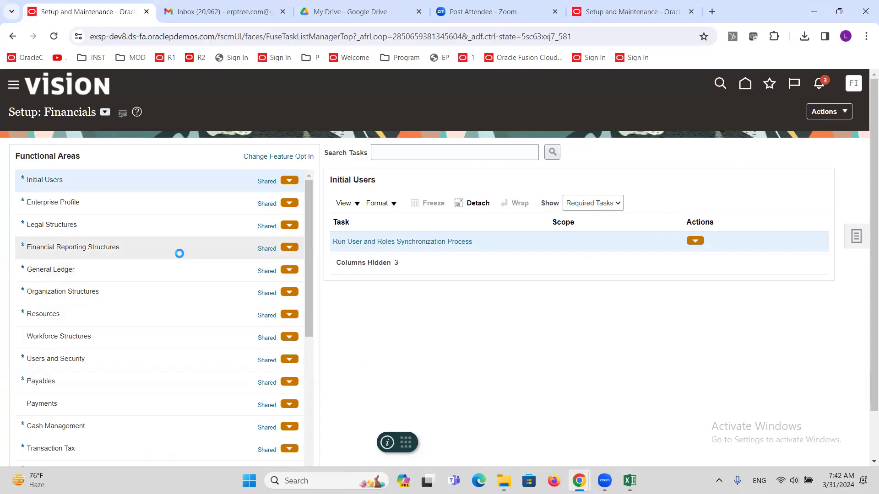
# Step: Browse the Navigator's Projects and Payables work areas in the first environment
pyautogui.click(14, 84)
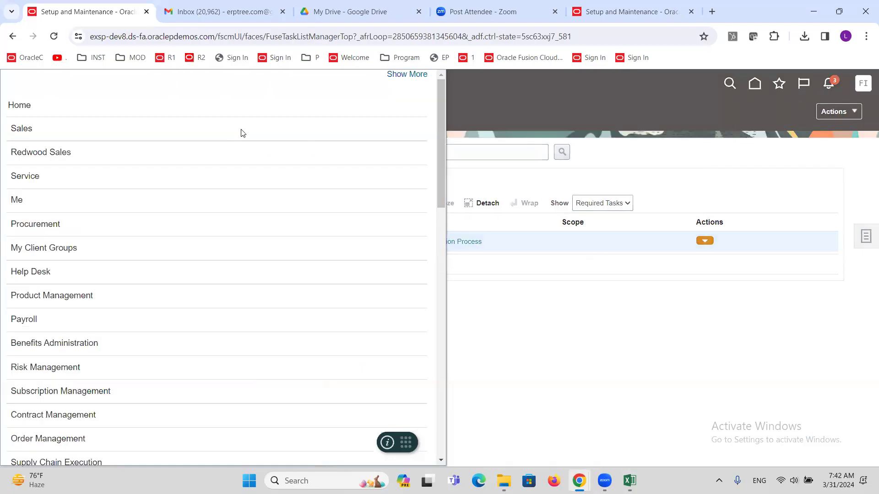
pyautogui.scroll(-5, 119, 221)
pyautogui.scroll(-1, 119, 222)
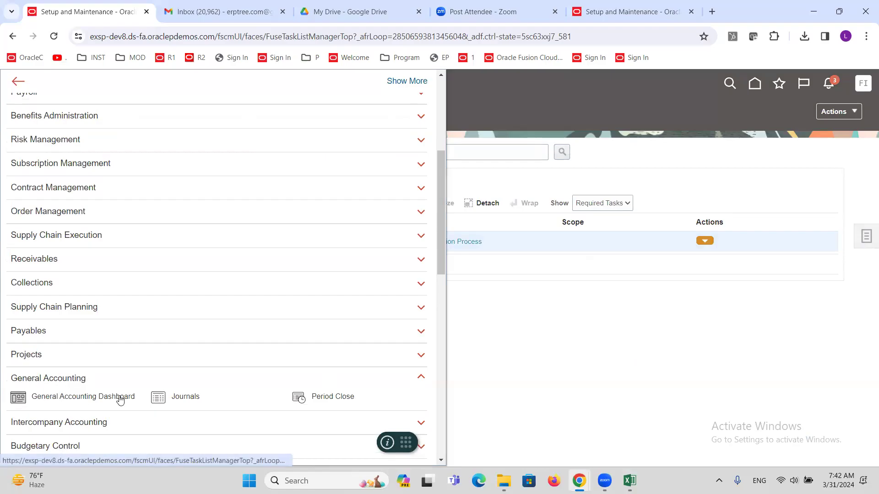
pyautogui.click(40, 355)
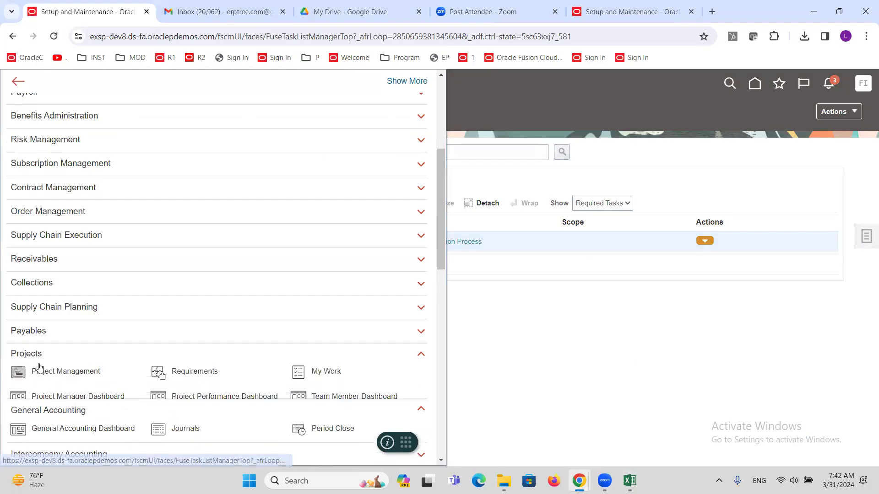
pyautogui.click(45, 331)
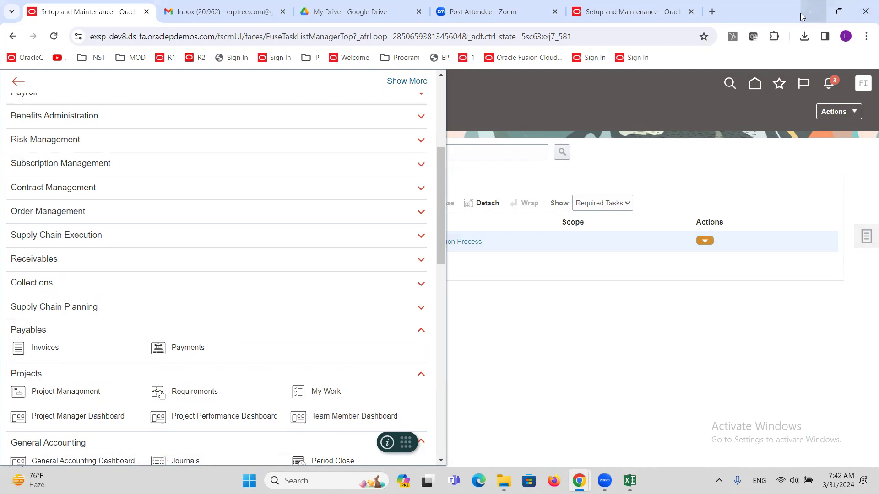
# Step: In the second environment's Setup: Financials tab, review the Navigator's Payables entries, then close the Navigator
pyautogui.click(632, 12)
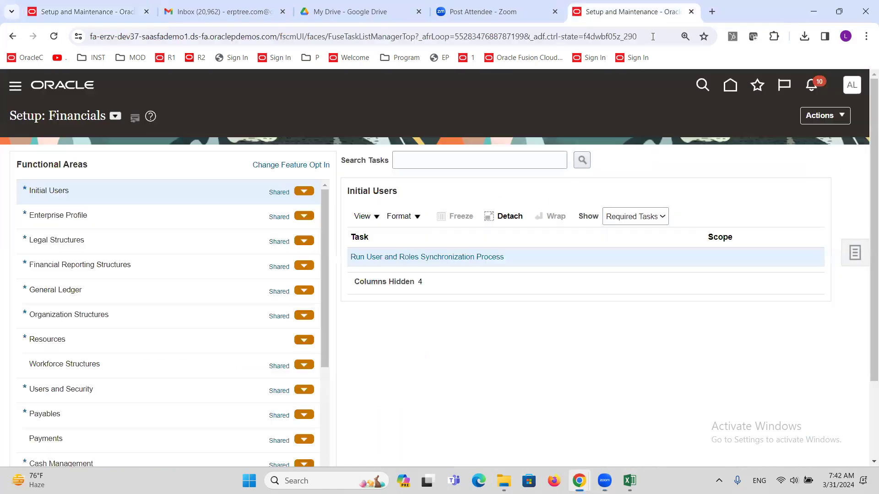
pyautogui.click(14, 91)
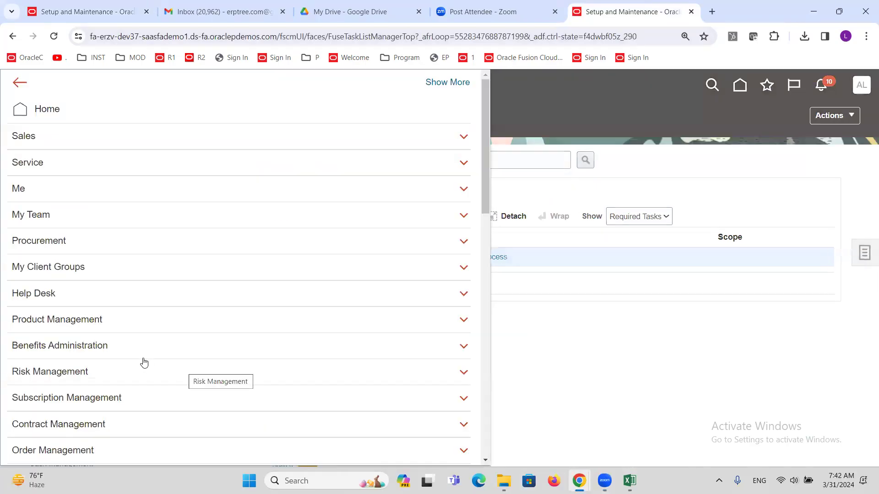
pyautogui.scroll(-4, 110, 364)
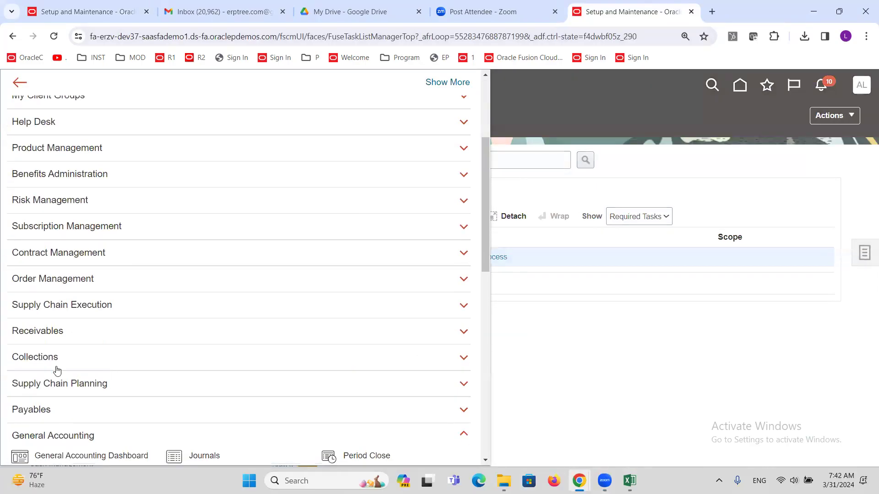
pyautogui.click(46, 409)
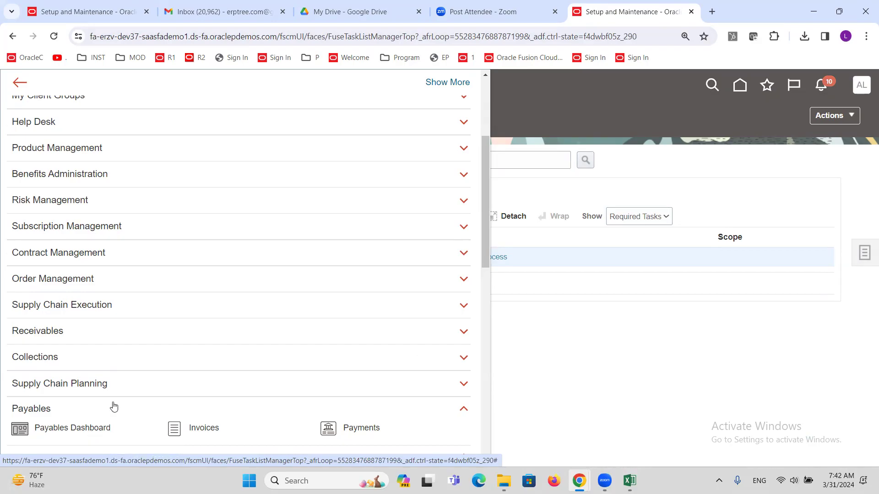
pyautogui.scroll(-2, 114, 405)
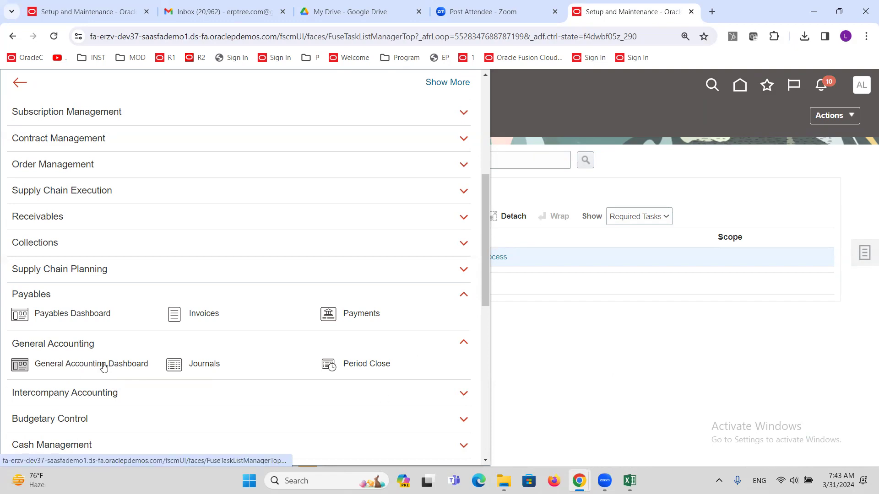
pyautogui.click(717, 272)
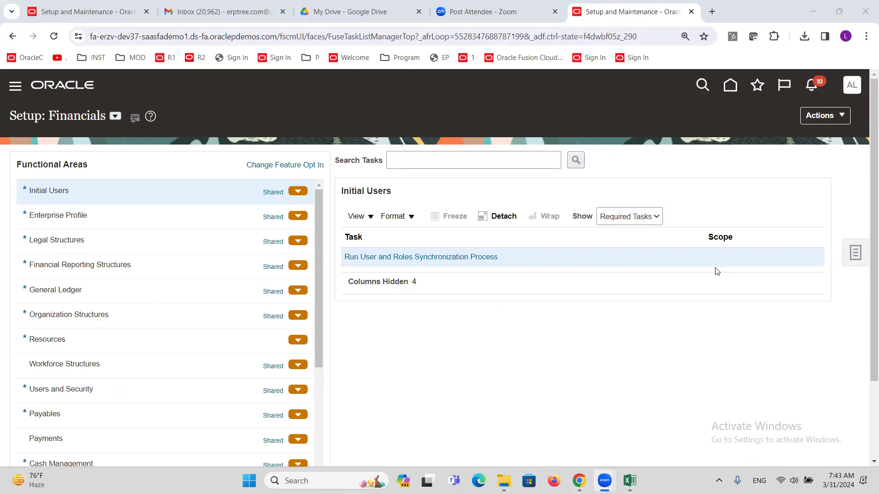
pyautogui.hotkey('alt', 'Tab')
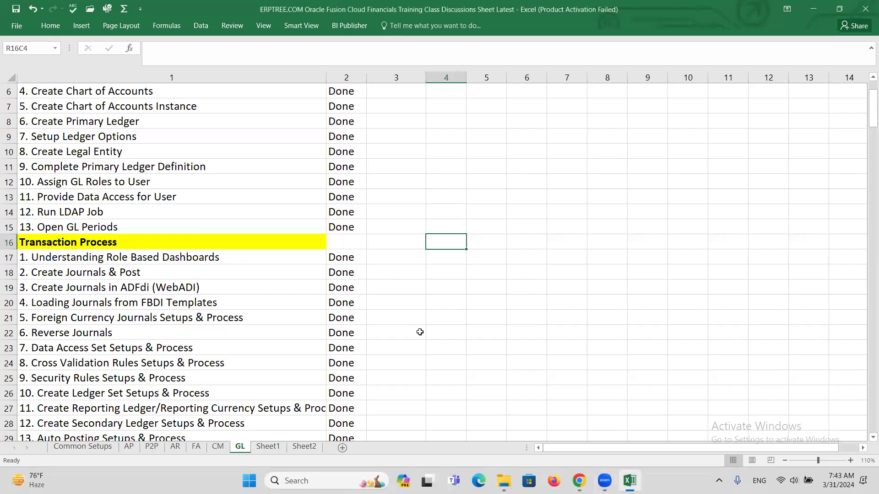
pyautogui.scroll(-3, 388, 284)
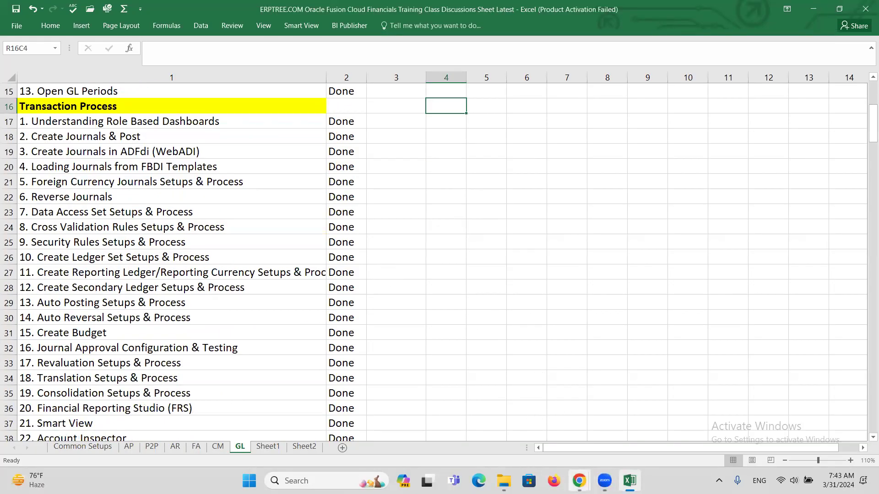
pyautogui.moveTo(579, 481)
pyautogui.click(559, 398)
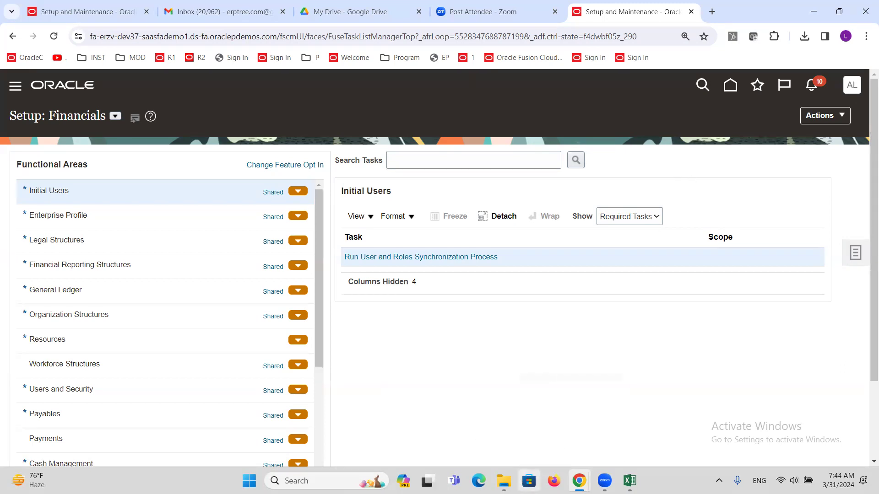
pyautogui.moveTo(629, 481)
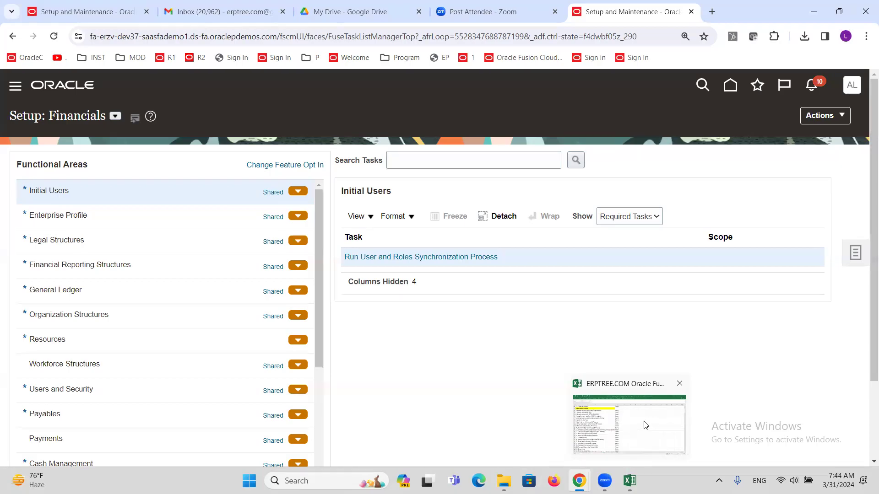
pyautogui.click(646, 426)
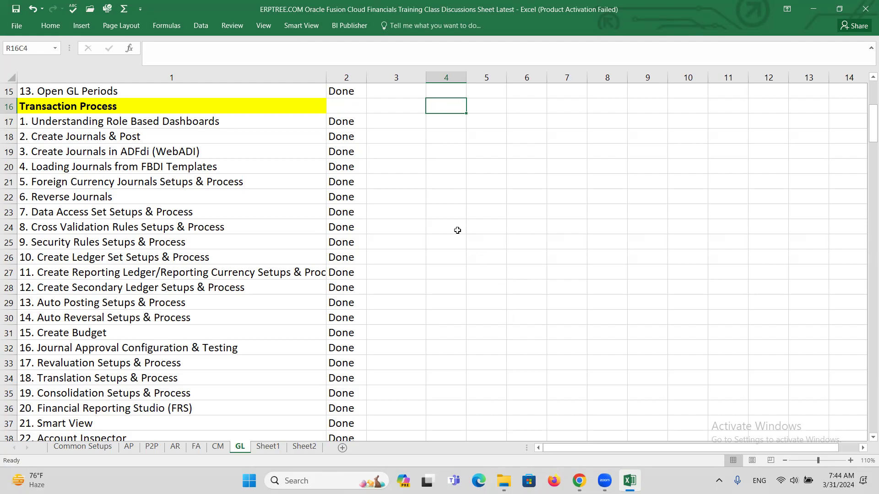
pyautogui.hotkey('alt', 'Tab')
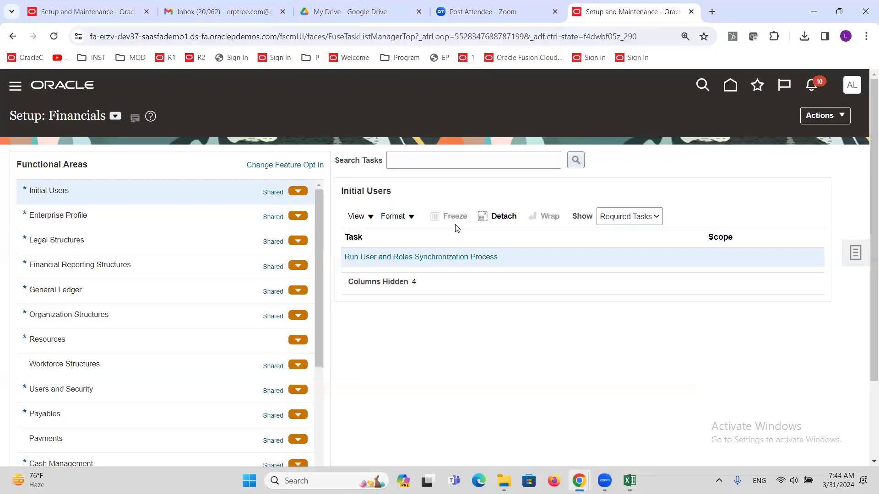
# Step: Open the Specify Ledger Options task scoped to the ALTINC US primary ledger
pyautogui.click(455, 162)
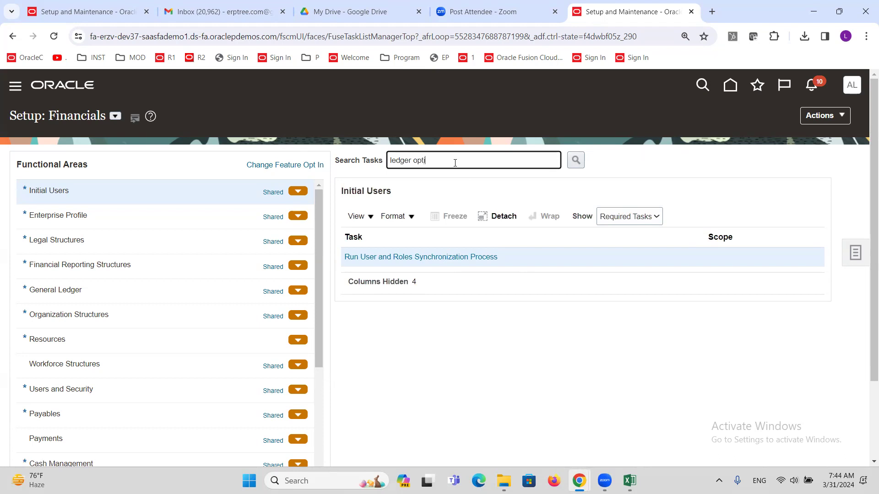
pyautogui.press('Return')
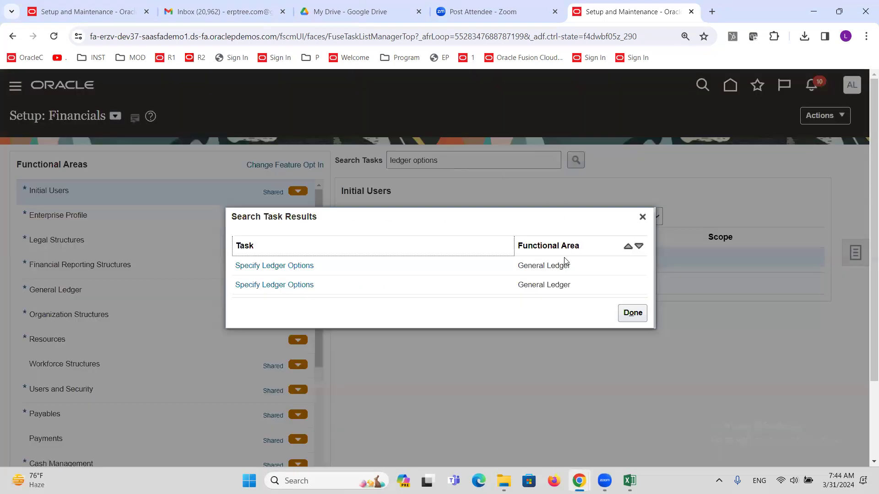
pyautogui.click(313, 270)
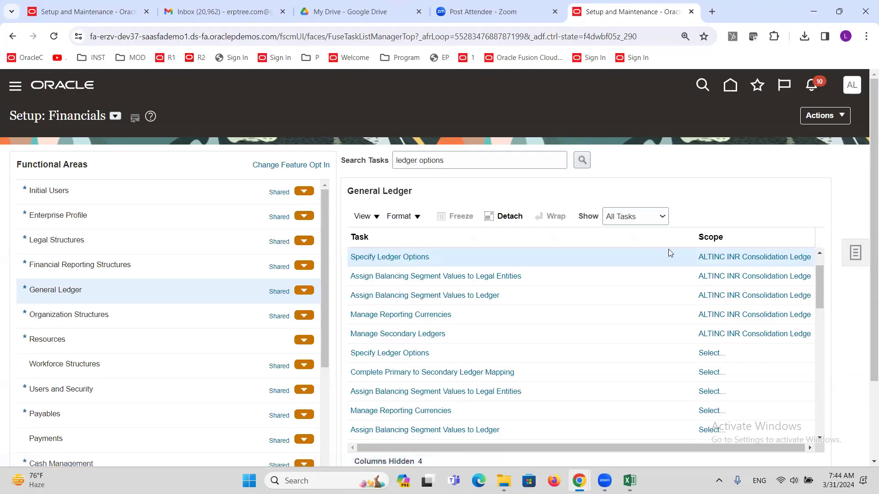
pyautogui.click(733, 262)
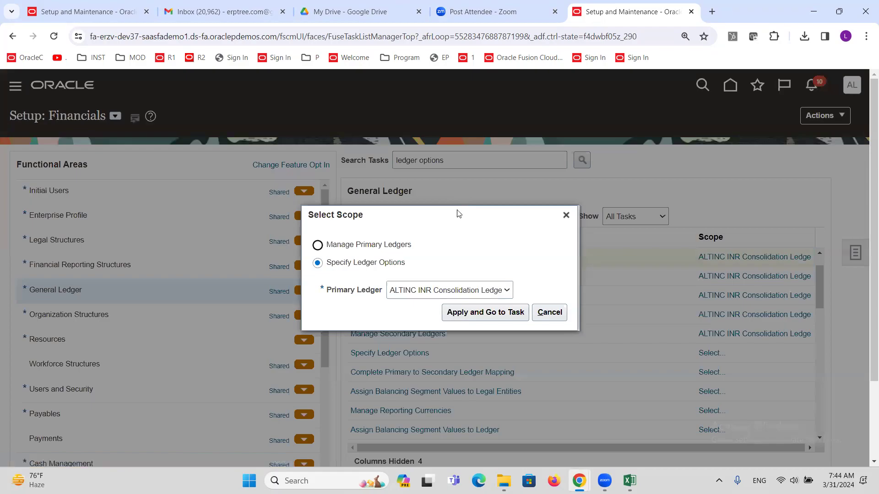
pyautogui.click(443, 289)
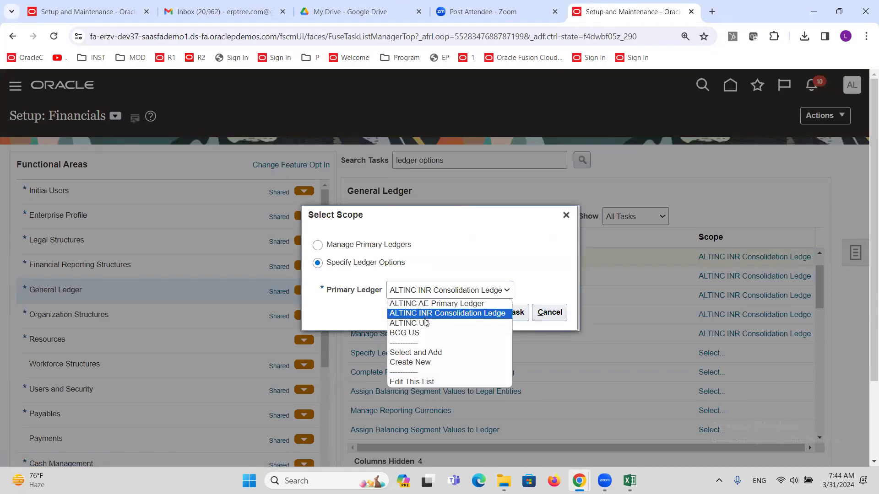
pyautogui.click(423, 323)
pyautogui.click(483, 318)
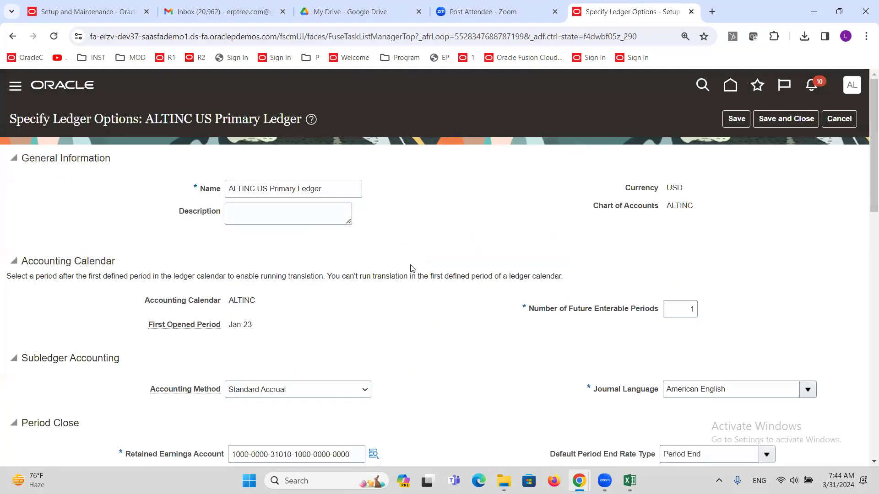
# Step: Re-enable intercompany accounting for ALTINC US Primary Ledger and save the ledger options
pyautogui.scroll(-8, 406, 245)
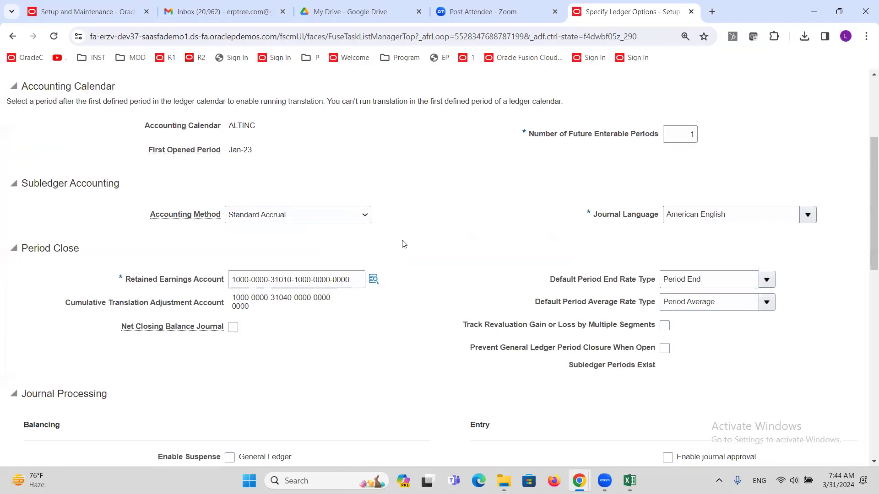
pyautogui.scroll(-3, 405, 245)
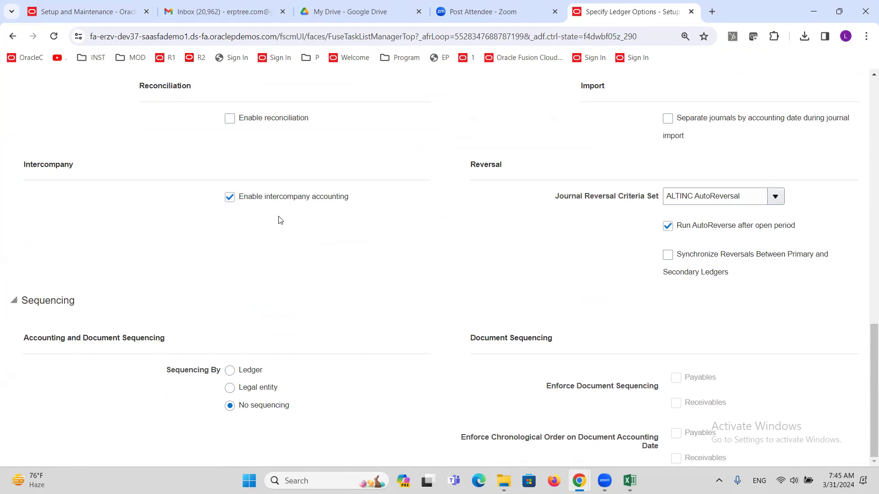
pyautogui.click(230, 197)
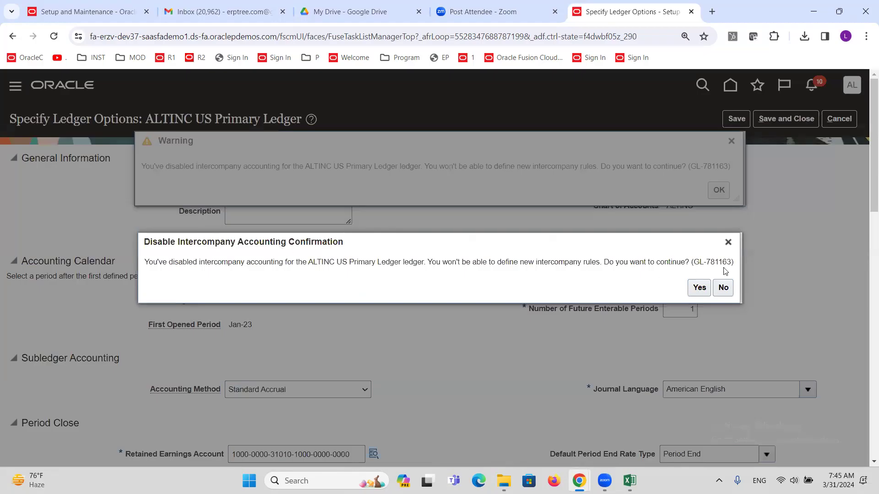
pyautogui.click(699, 287)
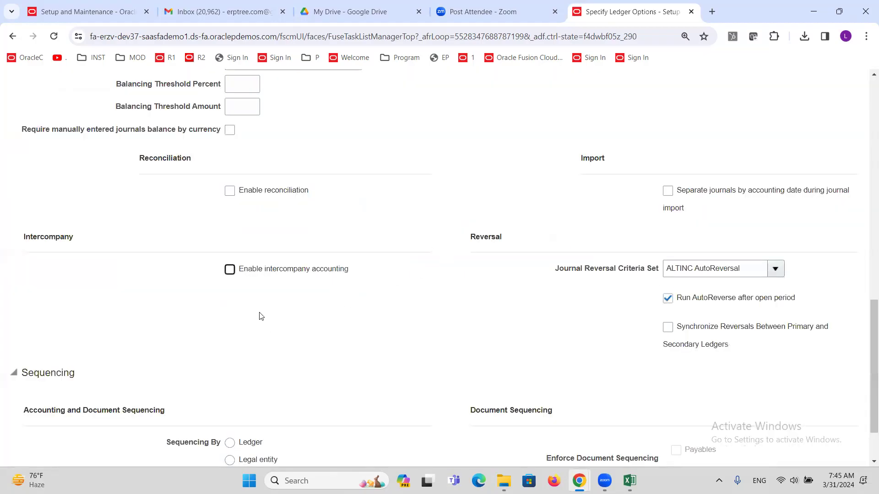
pyautogui.click(230, 270)
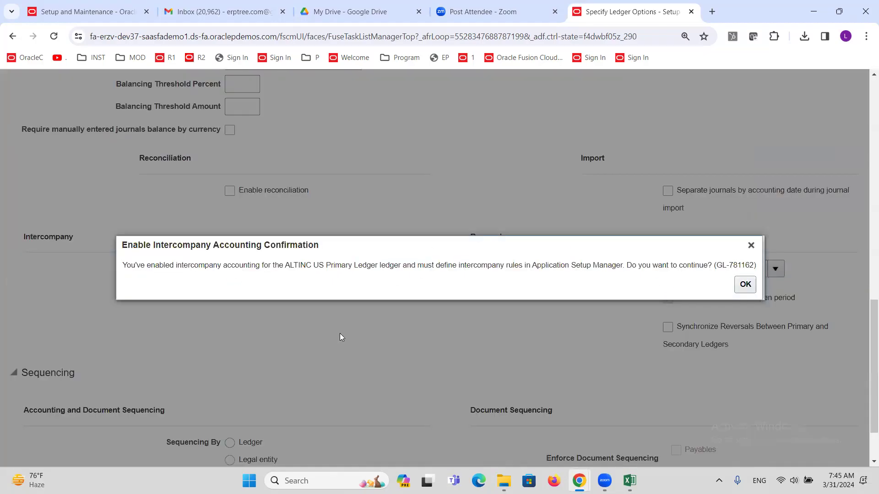
pyautogui.click(750, 288)
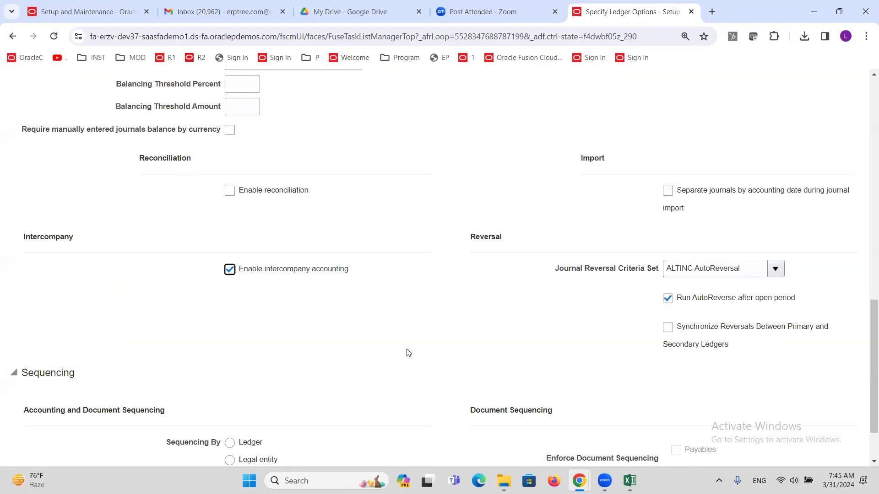
pyautogui.scroll(15, 386, 349)
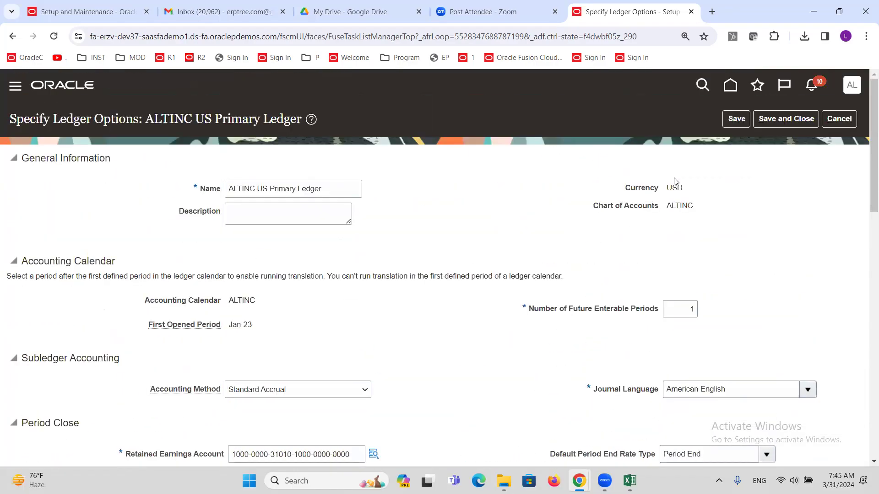
pyautogui.click(784, 120)
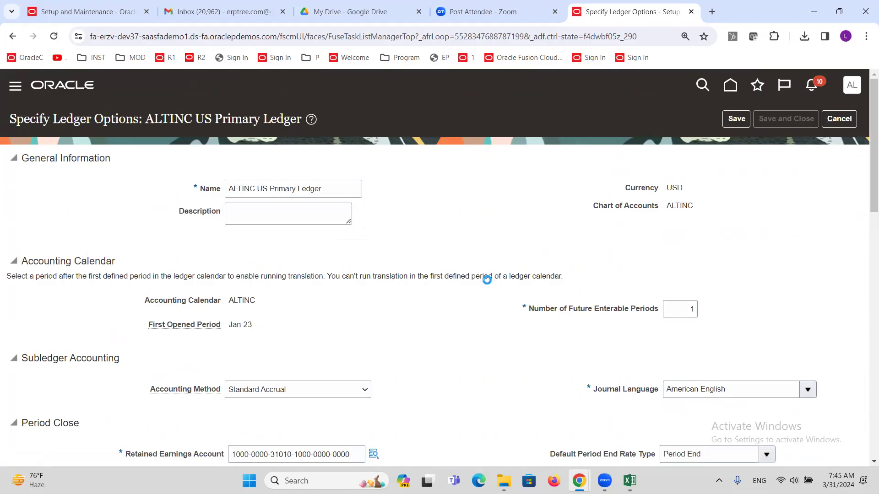
pyautogui.tripleClick(476, 168)
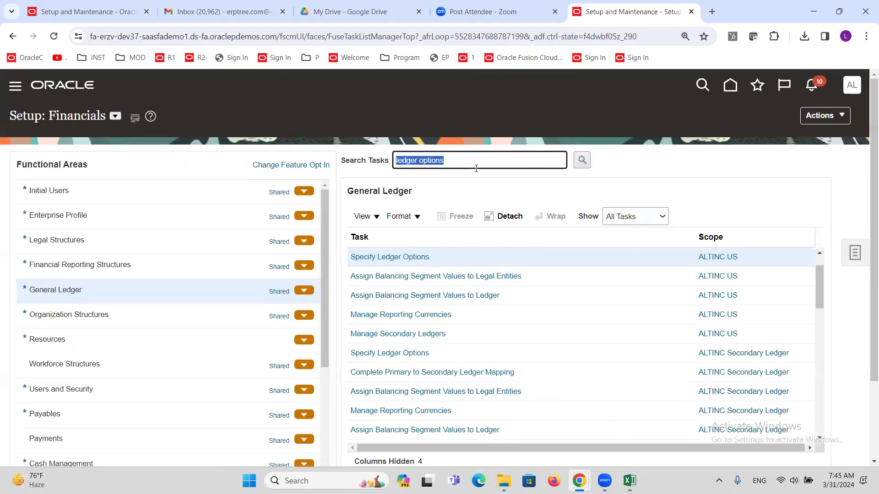
# Step: Search the setup tasks for 'intercompan' and open Manage Intercompany Balancing Rules
pyautogui.write('i')
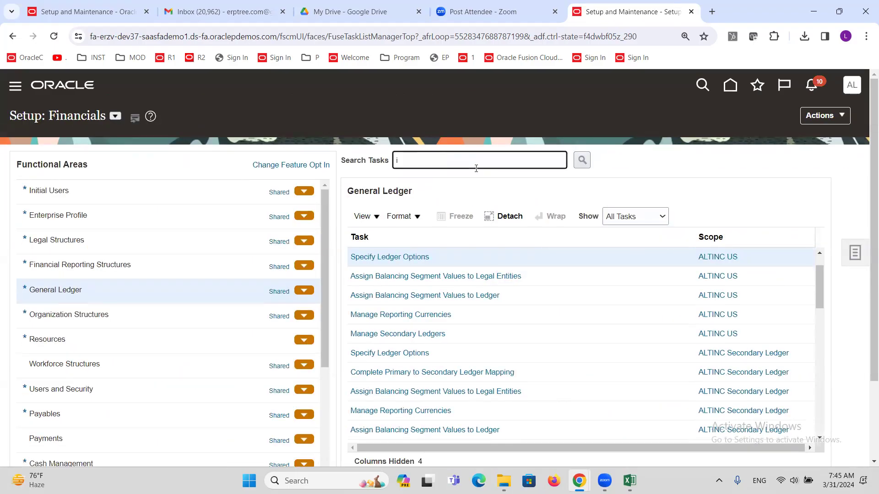
pyautogui.write('ntercompany b')
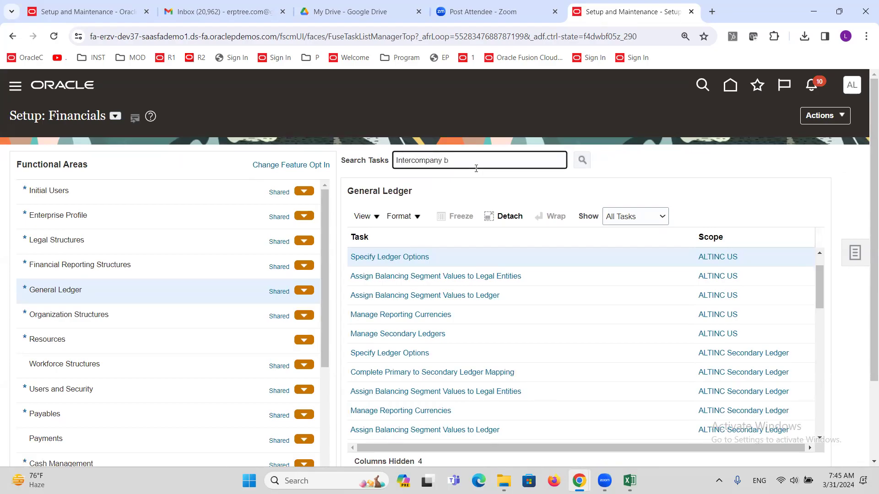
pyautogui.press('Return')
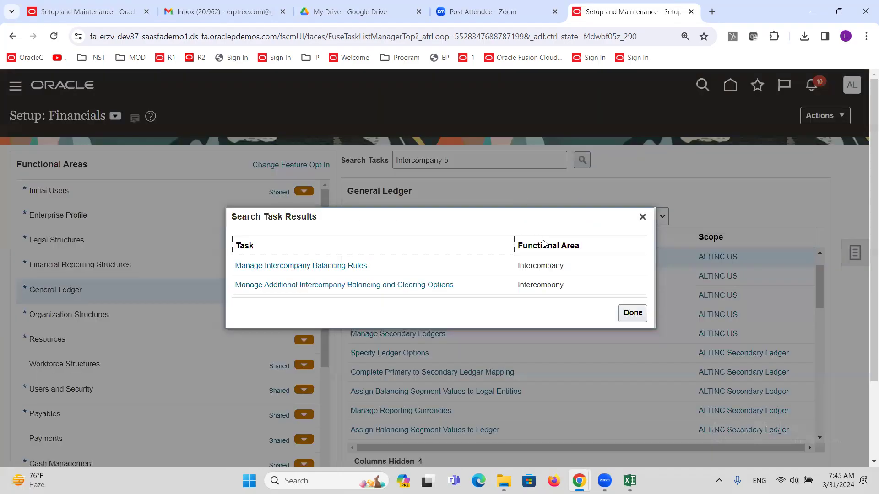
pyautogui.click(313, 266)
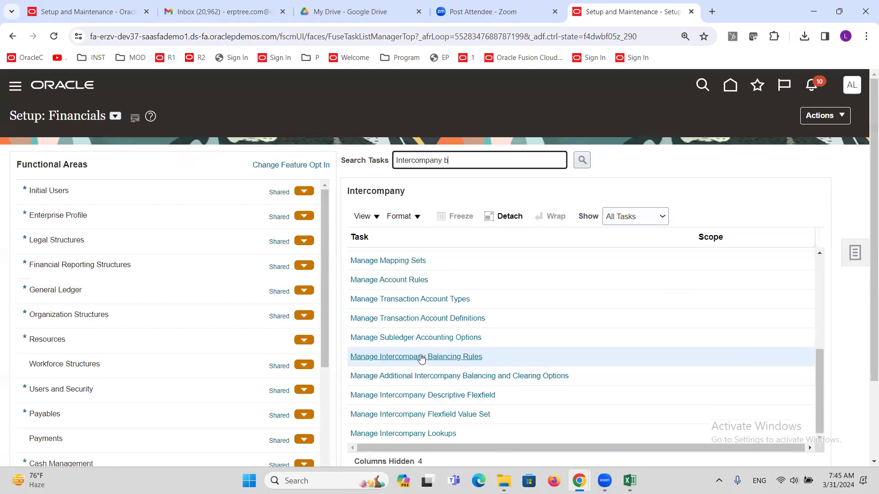
pyautogui.click(433, 357)
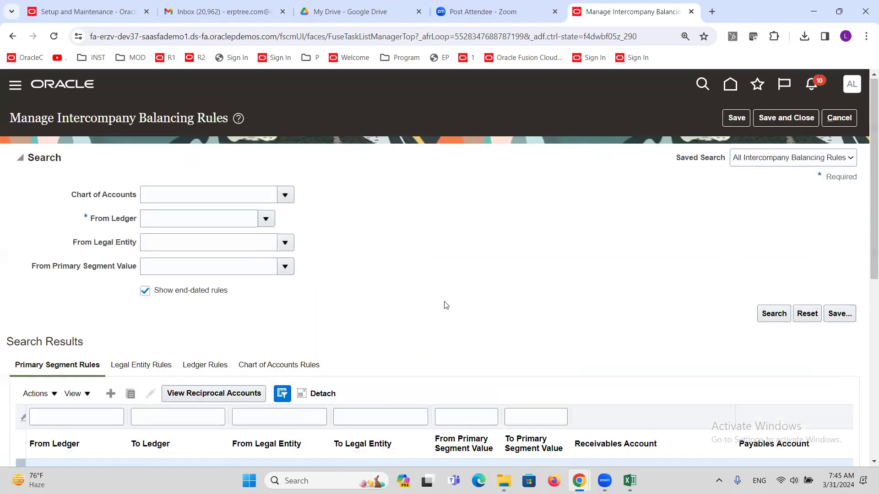
# Step: Filter Chart of Accounts Rules by ALT and review the rules' accounts 13011 and 21081
pyautogui.scroll(-3, 362, 295)
pyautogui.click(274, 253)
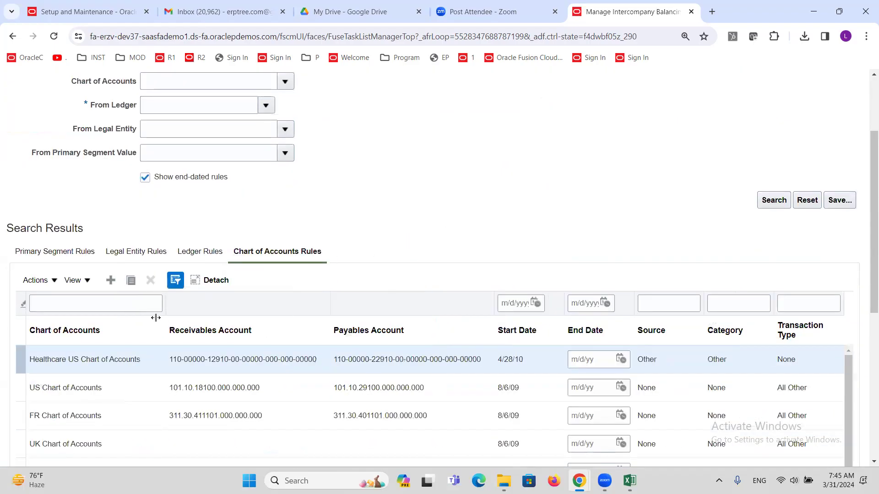
pyautogui.click(120, 308)
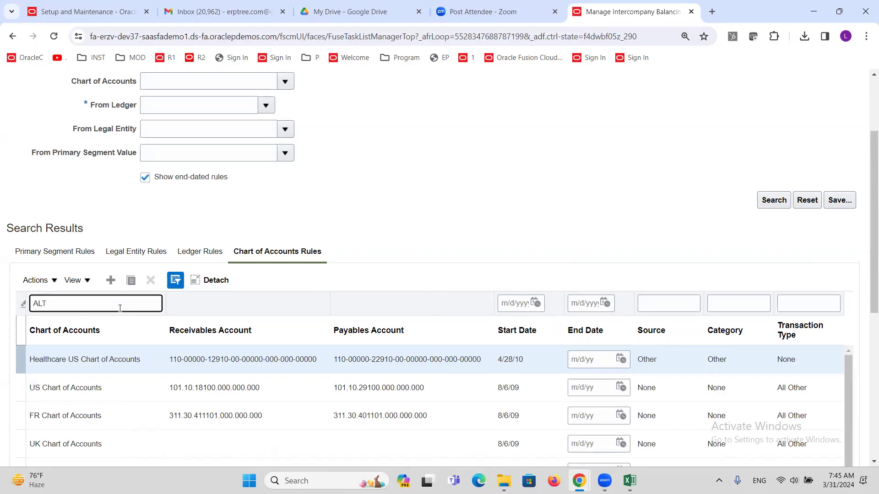
pyautogui.write('ALT')
pyautogui.press('Return')
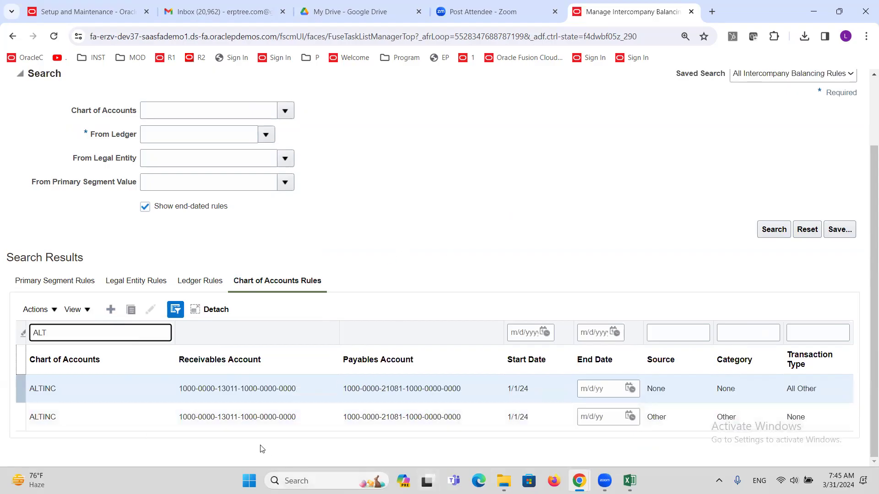
pyautogui.moveTo(225, 386)
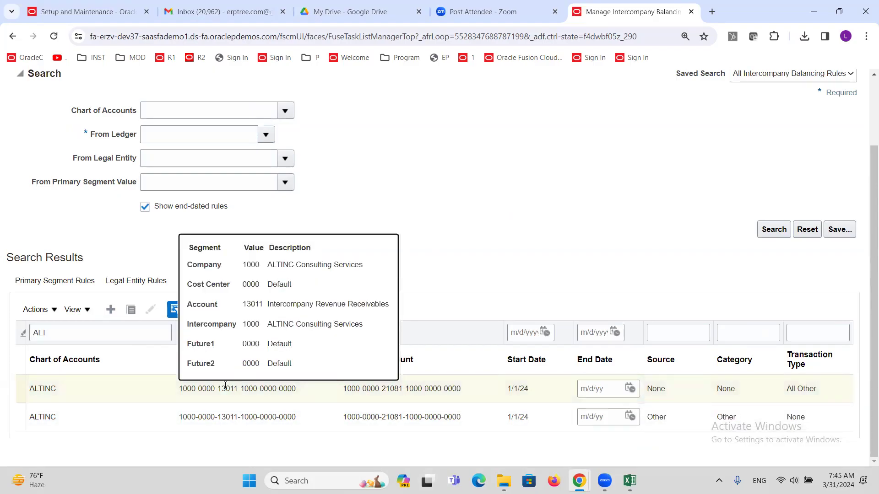
pyautogui.click(421, 388)
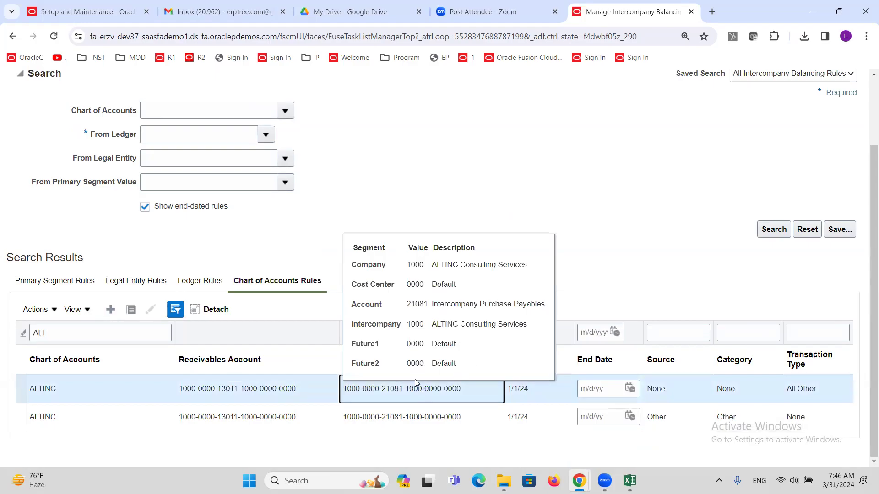
pyautogui.click(225, 389)
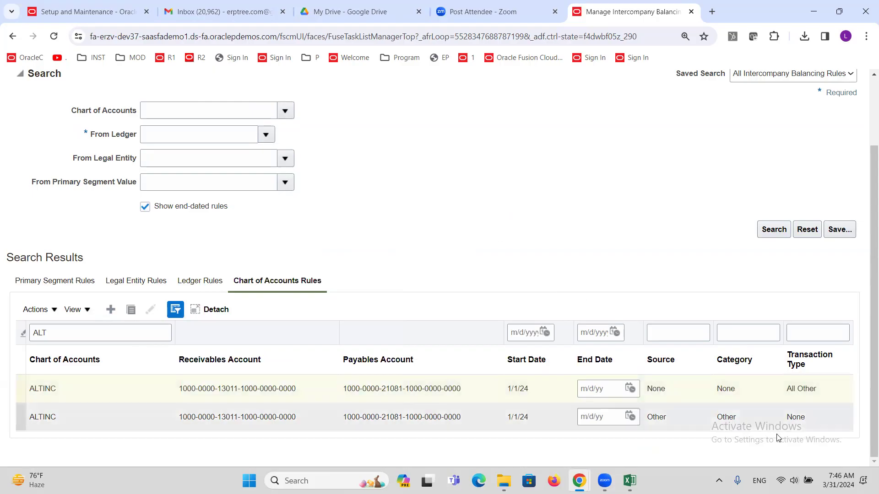
# Step: In the Excel sheet, enter 1000 Expense and 2000 Revenue as example lines
pyautogui.click(630, 481)
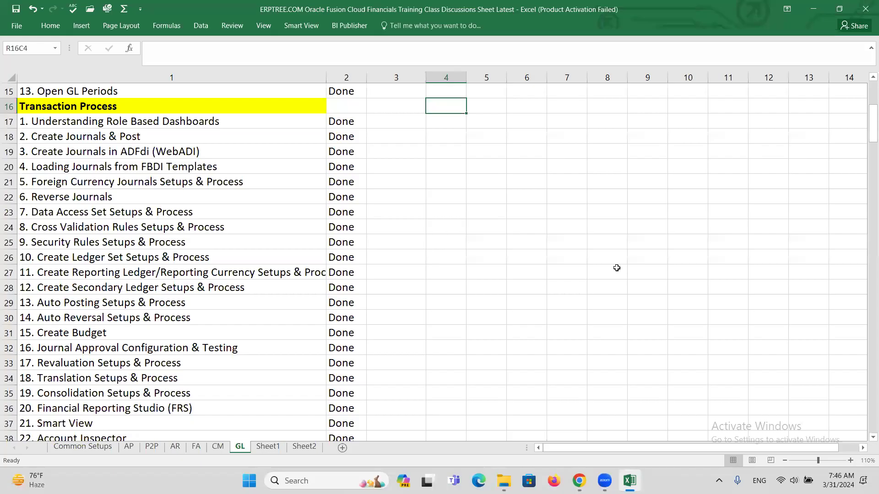
pyautogui.click(554, 226)
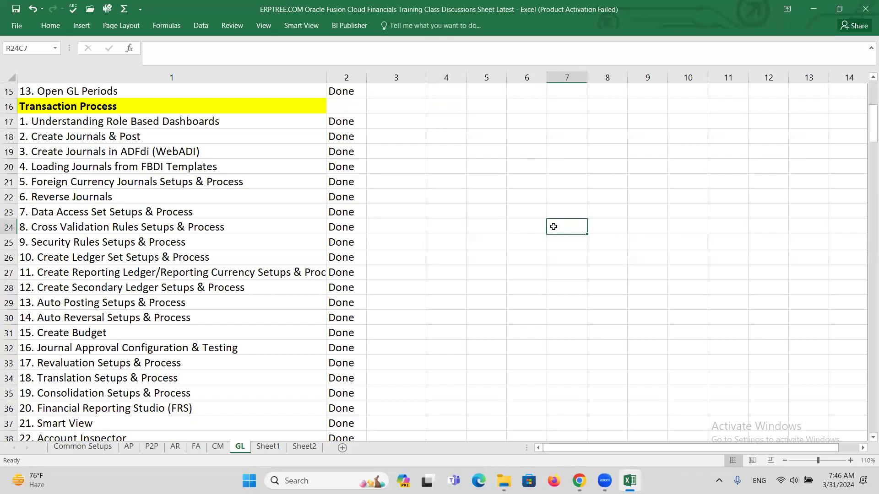
pyautogui.write('1000')
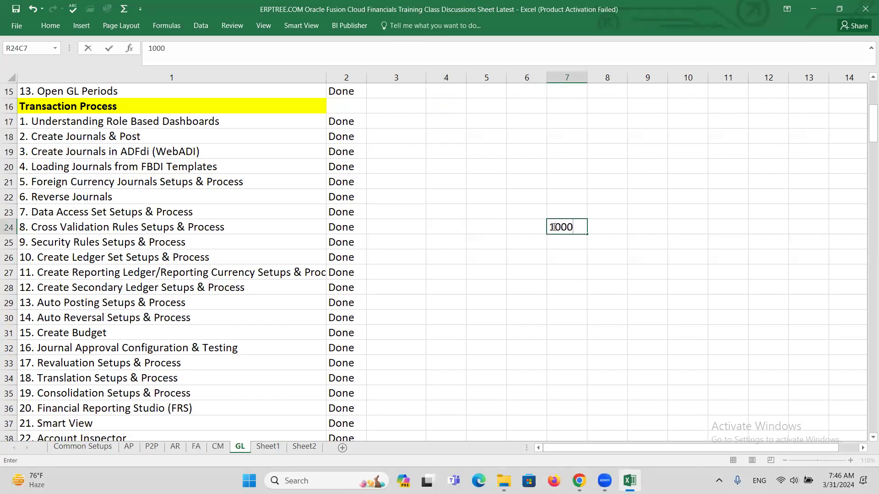
pyautogui.press('Tab')
pyautogui.write('eX')
pyautogui.press('BackSpace')
pyautogui.press('BackSpace')
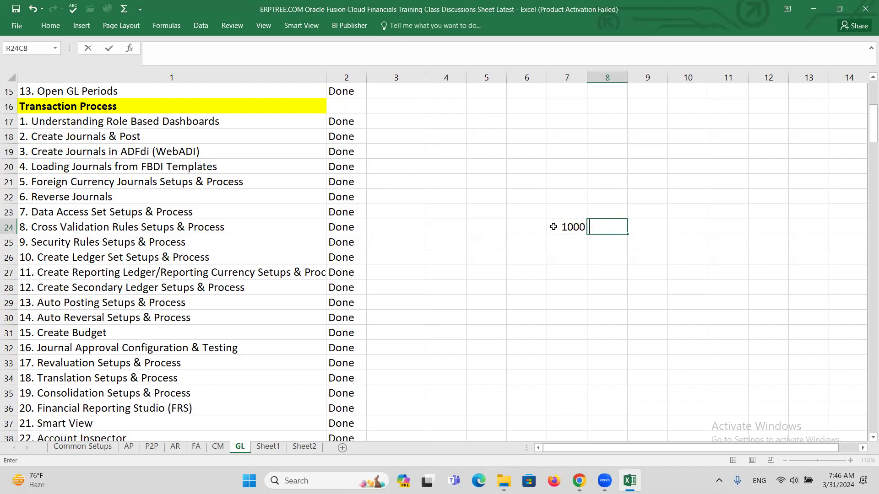
pyautogui.write('Expense')
pyautogui.press('Return')
pyautogui.press('Down')
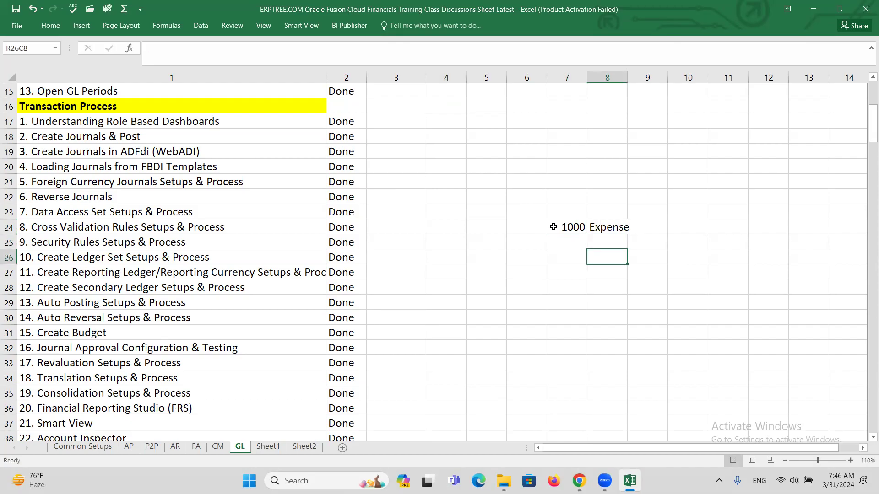
pyautogui.press('Left')
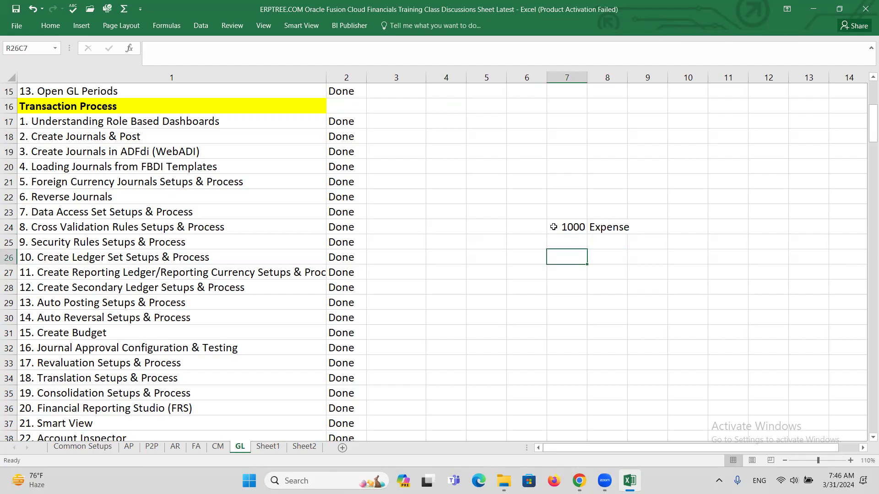
pyautogui.write('2000')
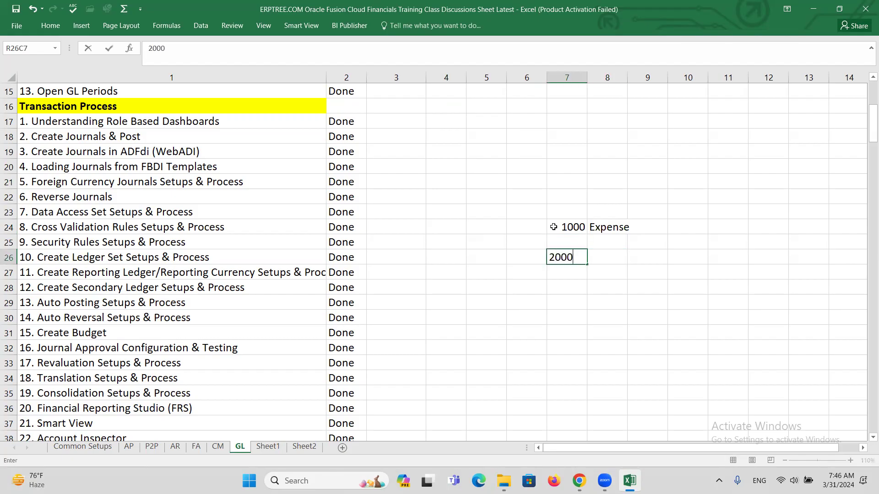
pyautogui.press('Right')
pyautogui.write('Revenue')
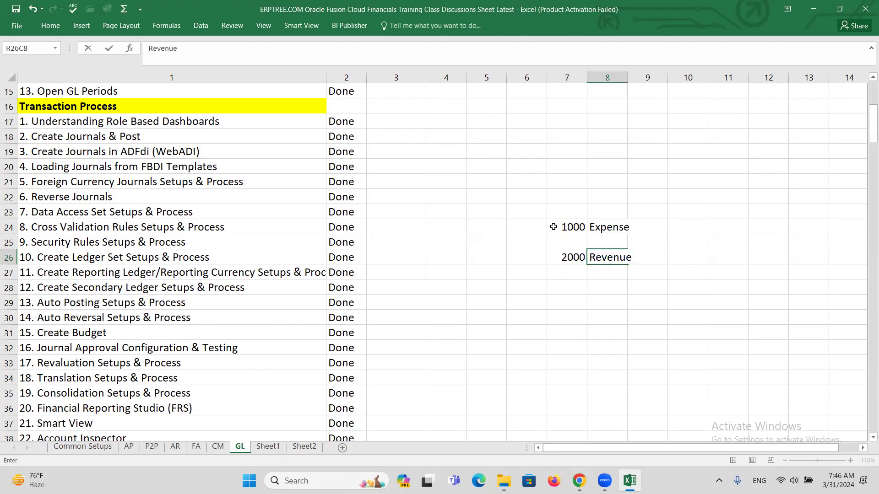
pyautogui.click(570, 224)
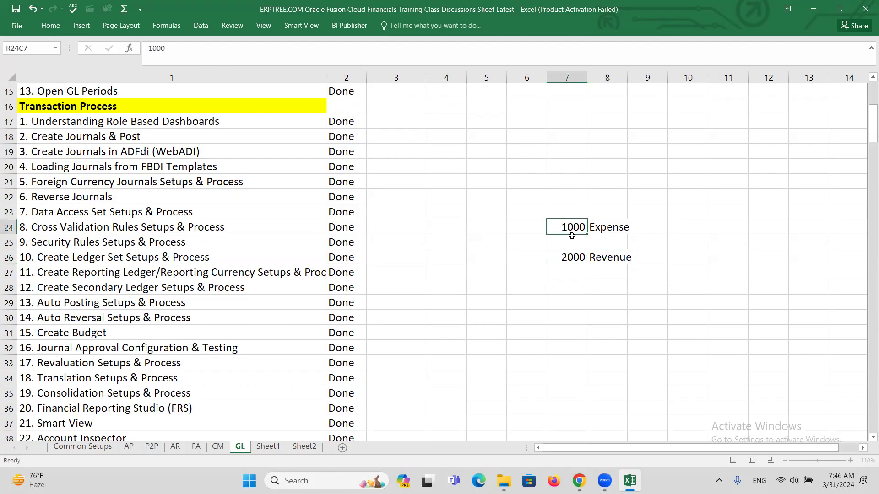
pyautogui.click(580, 257)
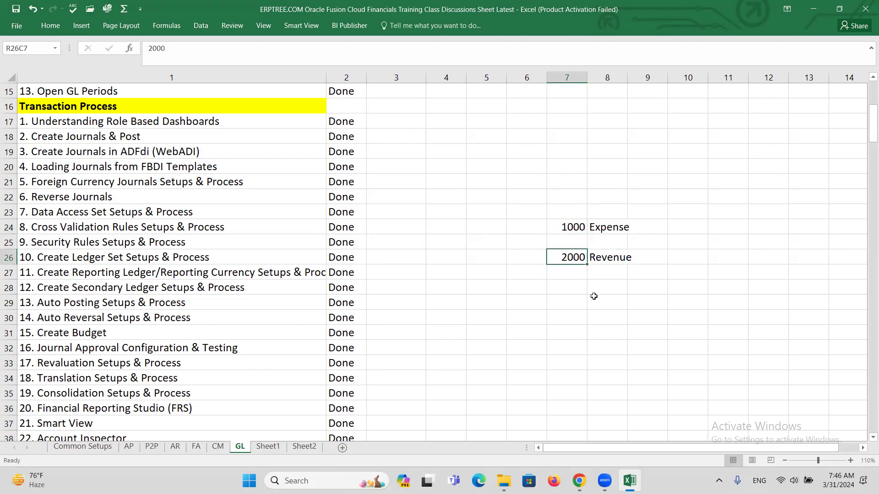
# Step: Add the balancing lines 1000 I/C Payables and 2000 I/C Receivables
pyautogui.click(578, 242)
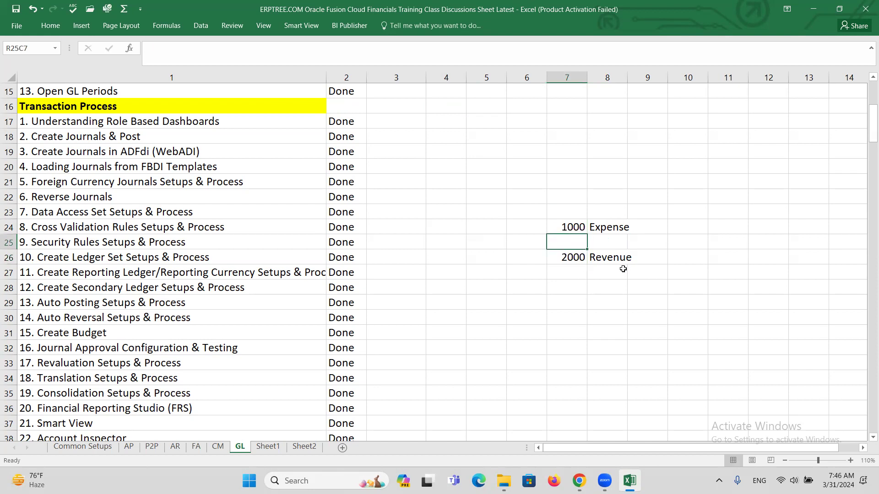
pyautogui.write('1000')
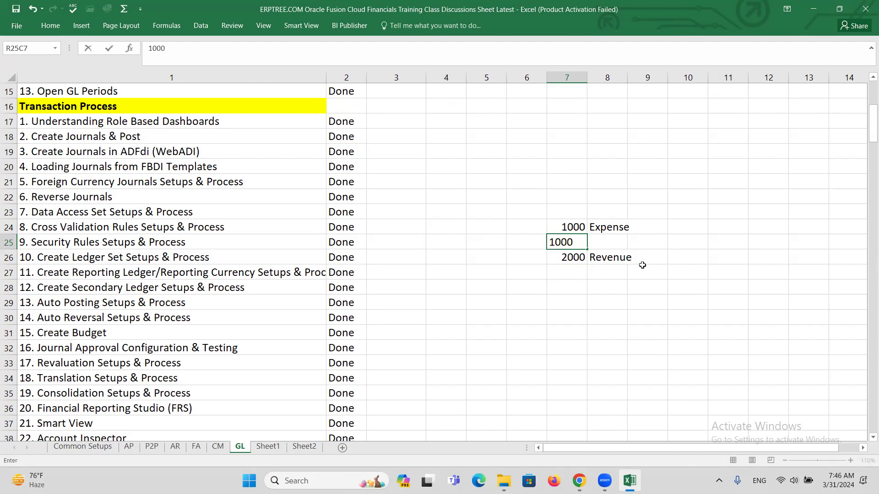
pyautogui.press('Tab')
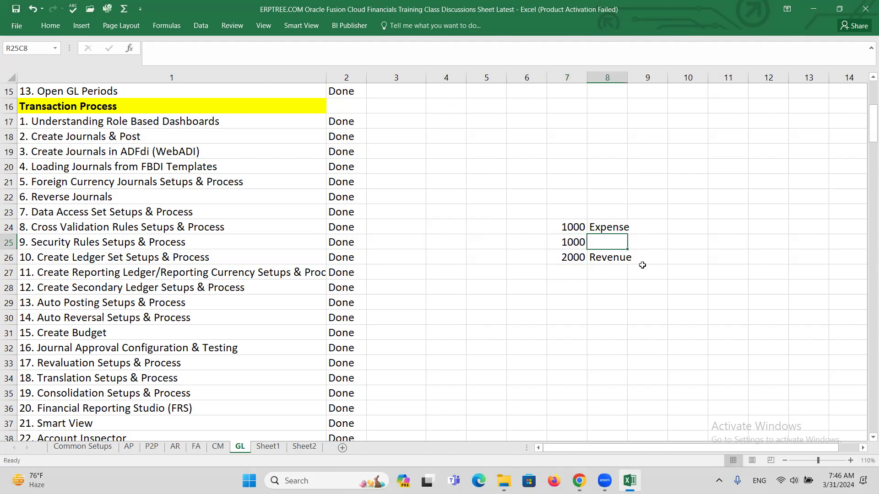
pyautogui.write('I')
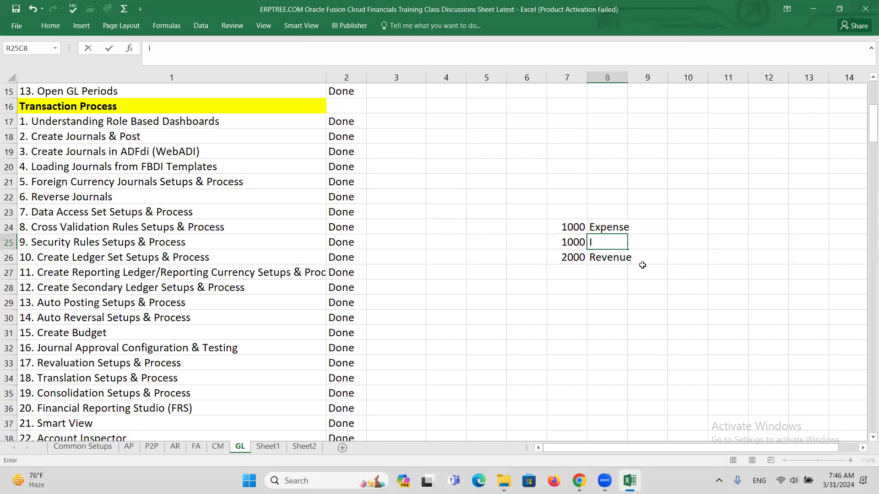
pyautogui.write('/C Payables')
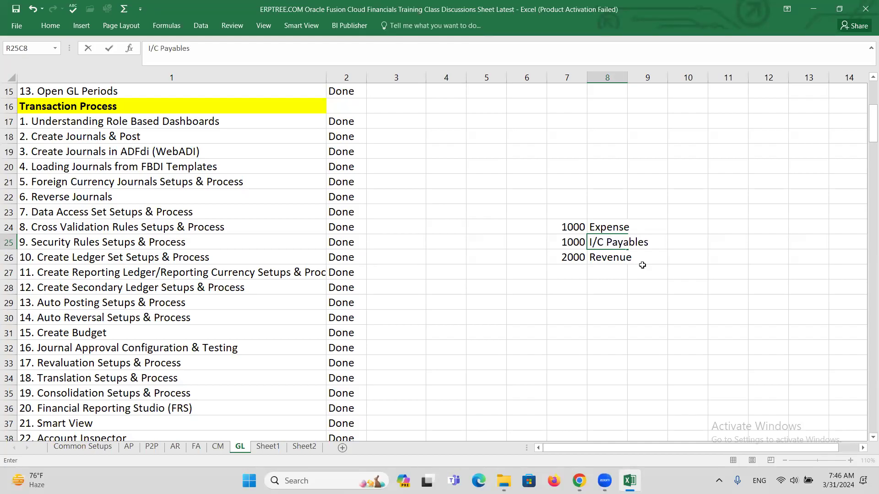
pyautogui.click(574, 262)
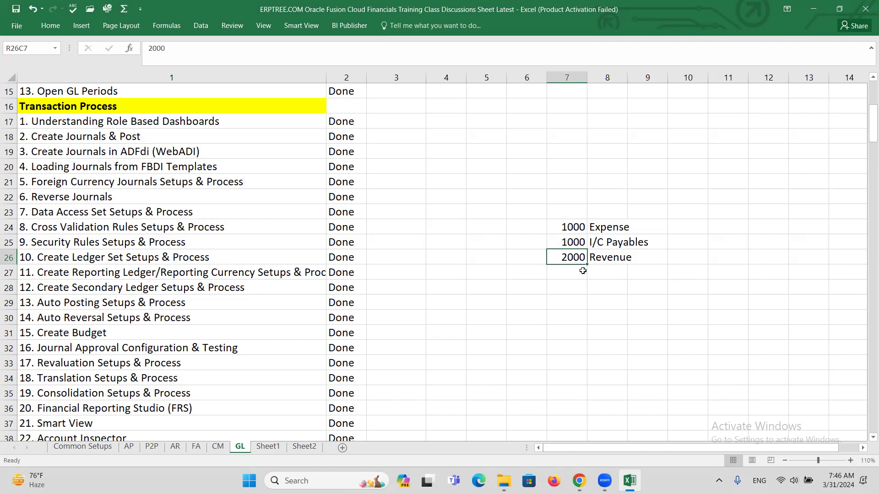
pyautogui.click(583, 271)
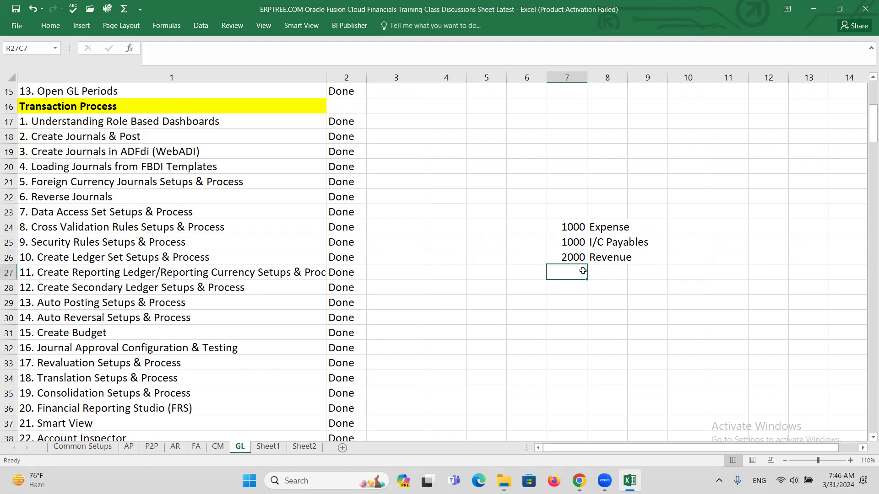
pyautogui.write('2000')
pyautogui.press('Tab')
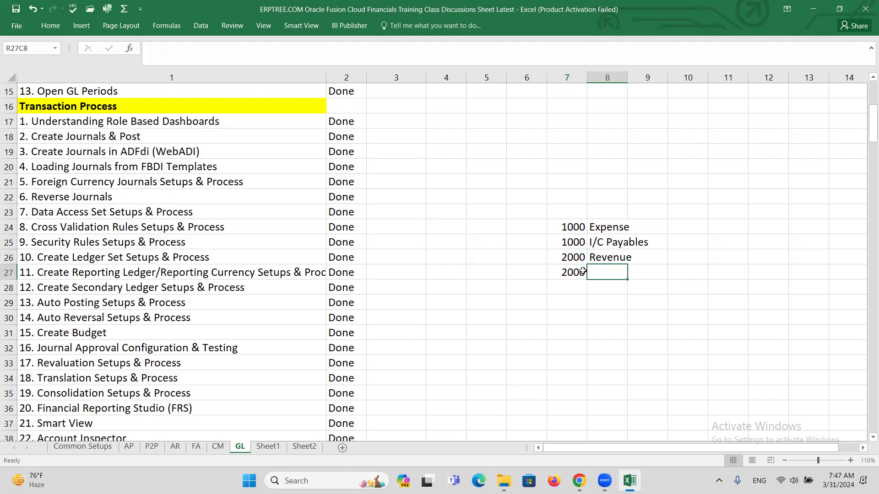
pyautogui.write('i/c ')
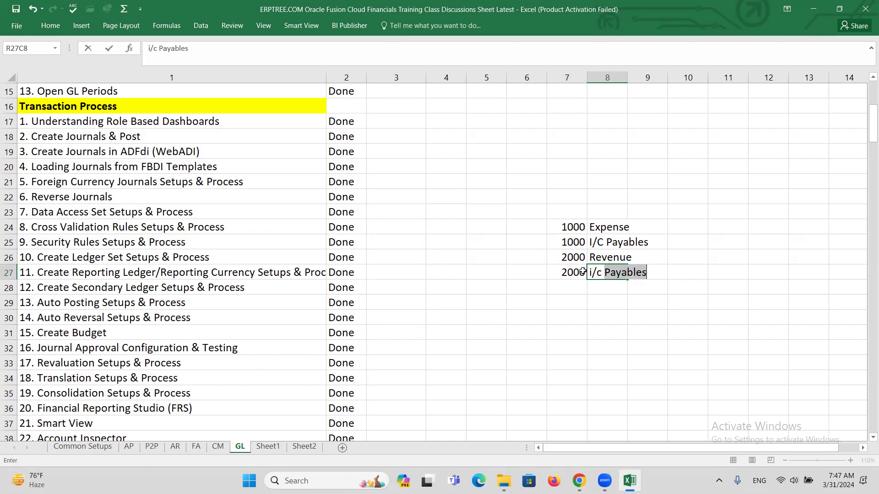
pyautogui.write('rE')
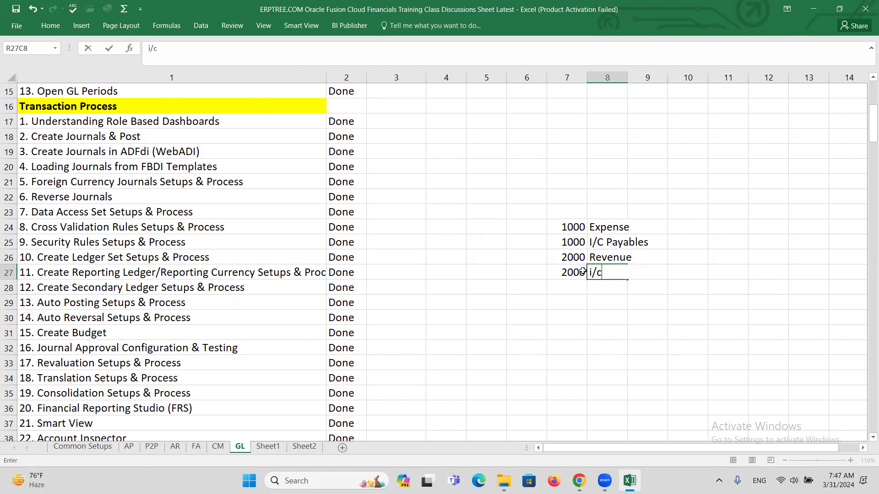
pyautogui.write('i')
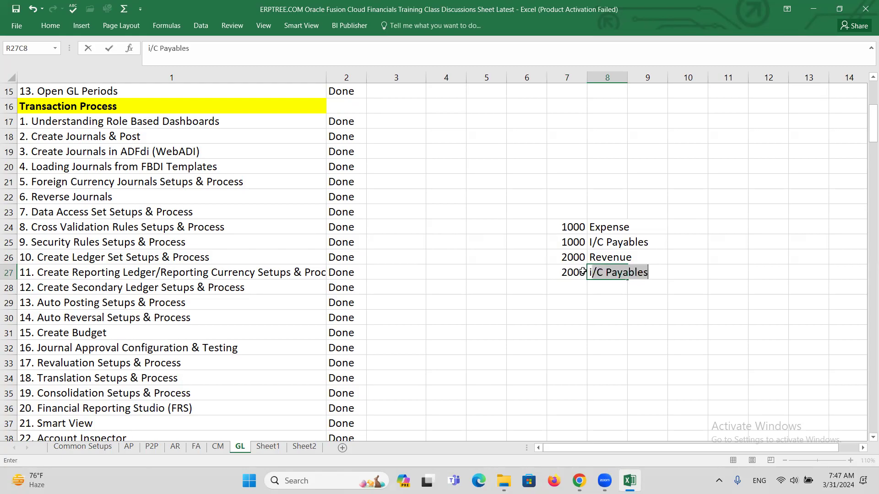
pyautogui.press('BackSpace')
pyautogui.press('BackSpace')
pyautogui.write('I/C Receivable')
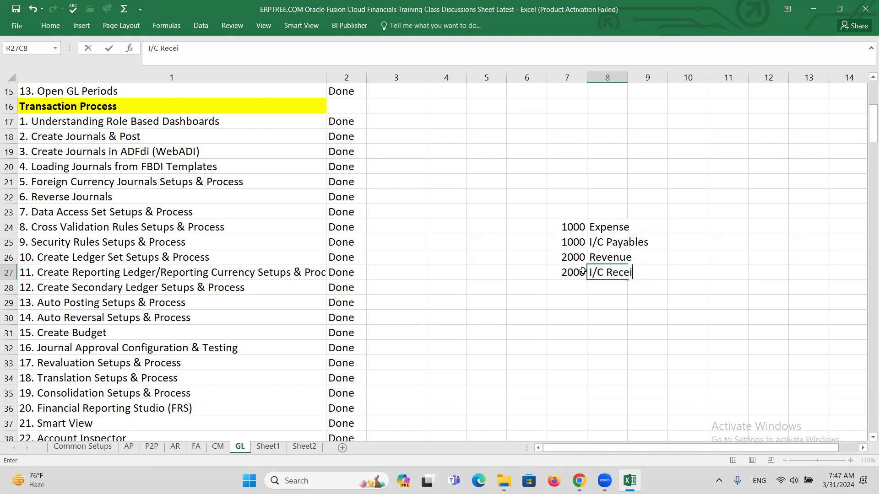
pyautogui.write('s')
# Step: Compare the balanced pairs (Expense/I/C Payables, Revenue/I/C Receivables), then return to Oracle
pyautogui.moveTo(570, 227); pyautogui.dragTo(645, 234)
pyautogui.moveTo(580, 261); pyautogui.dragTo(641, 271)
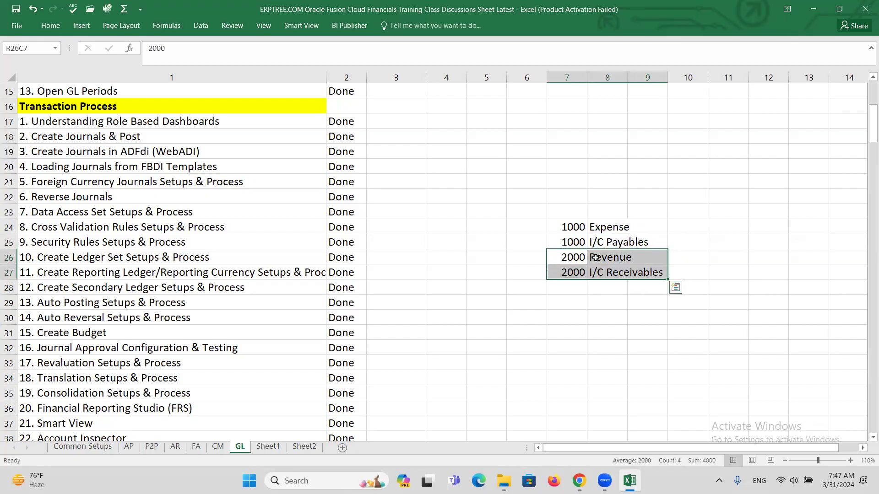
pyautogui.click(569, 229)
pyautogui.click(569, 258)
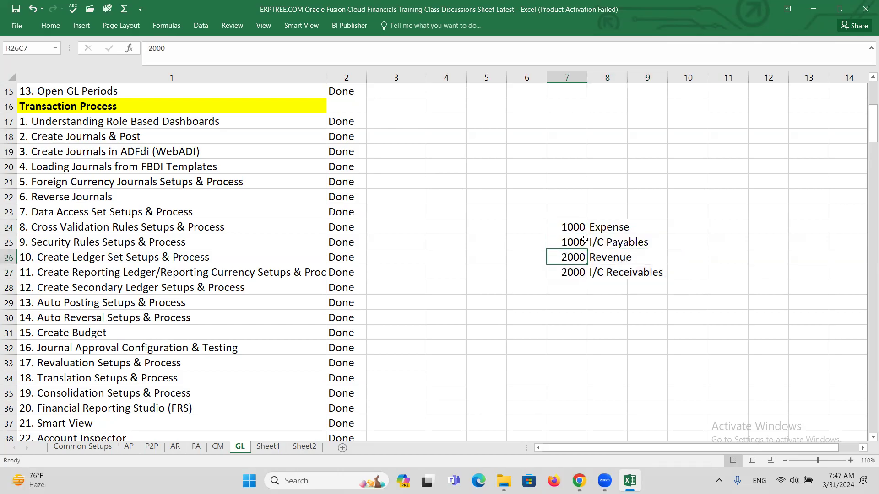
pyautogui.click(594, 227)
pyautogui.click(607, 256)
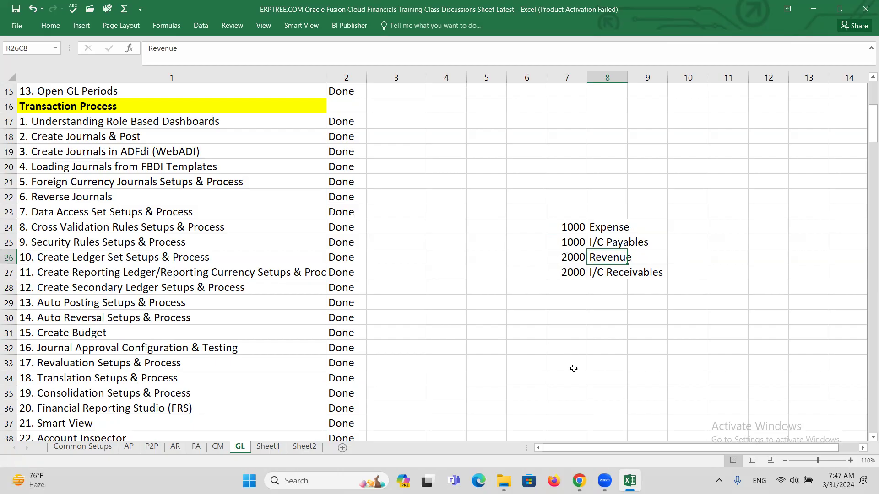
pyautogui.hotkey('alt', 'Tab')
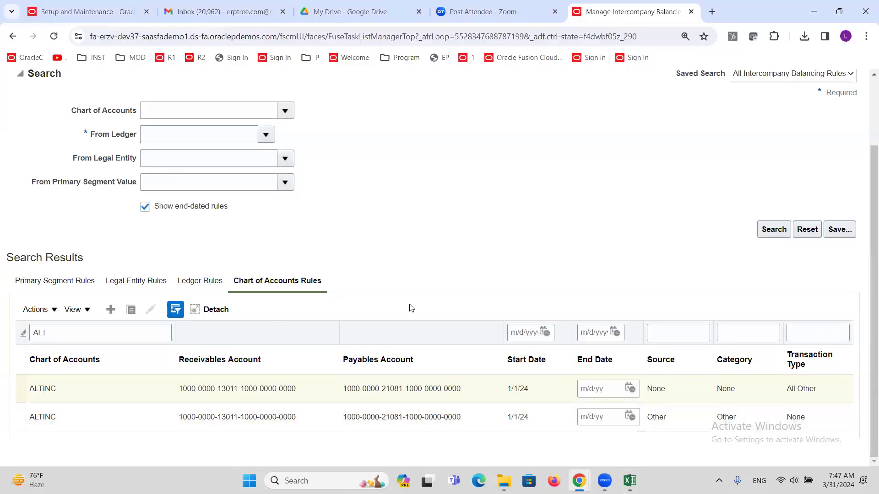
# Step: Go to the General Accounting Journals work area through the Navigator
pyautogui.scroll(2, 409, 307)
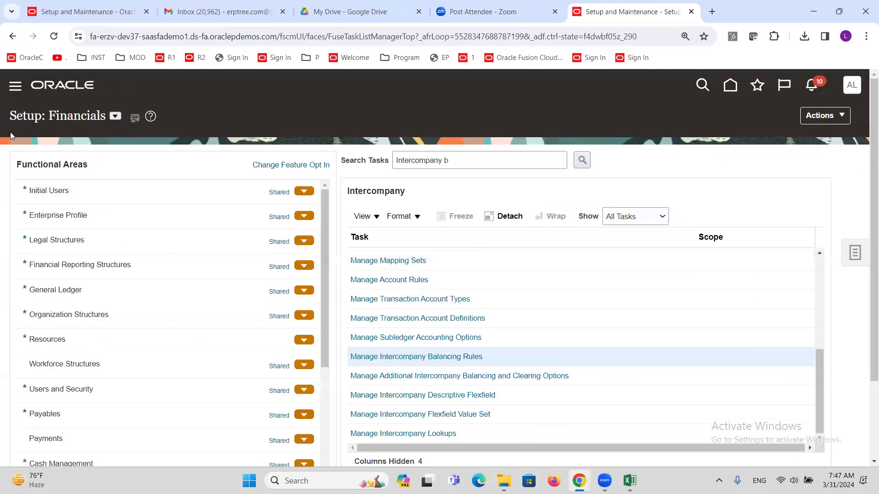
pyautogui.click(17, 90)
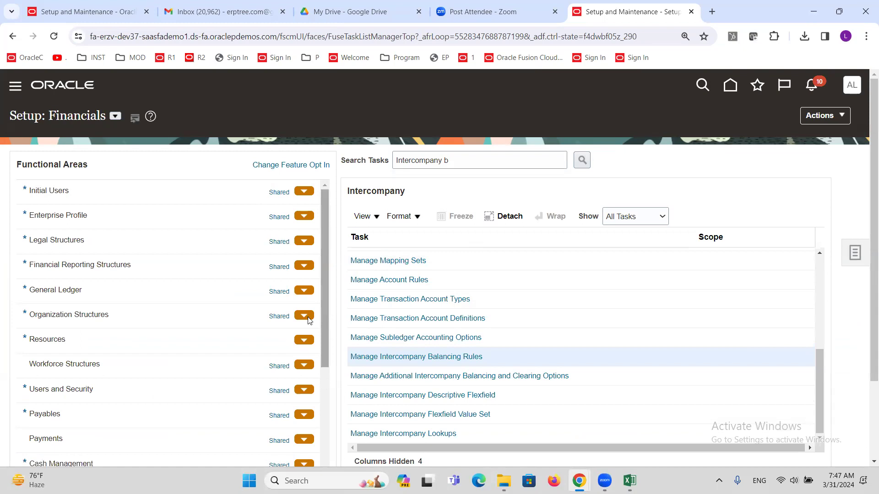
pyautogui.scroll(-6, 173, 320)
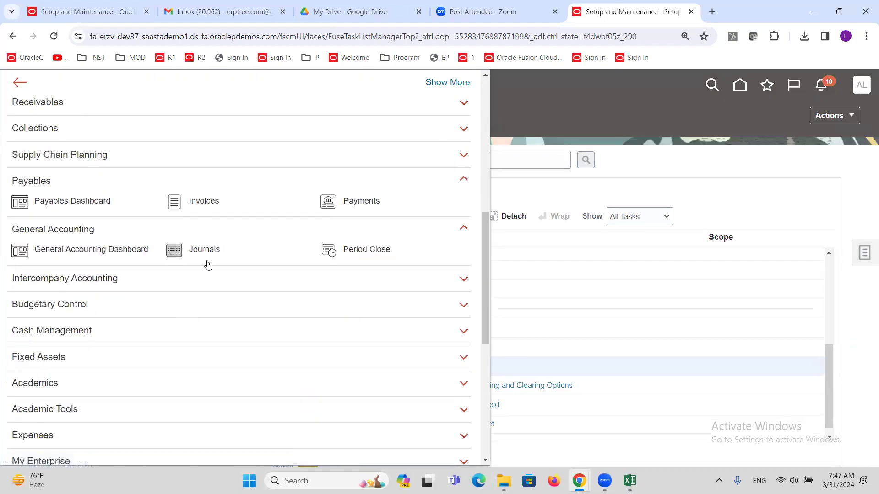
pyautogui.click(204, 253)
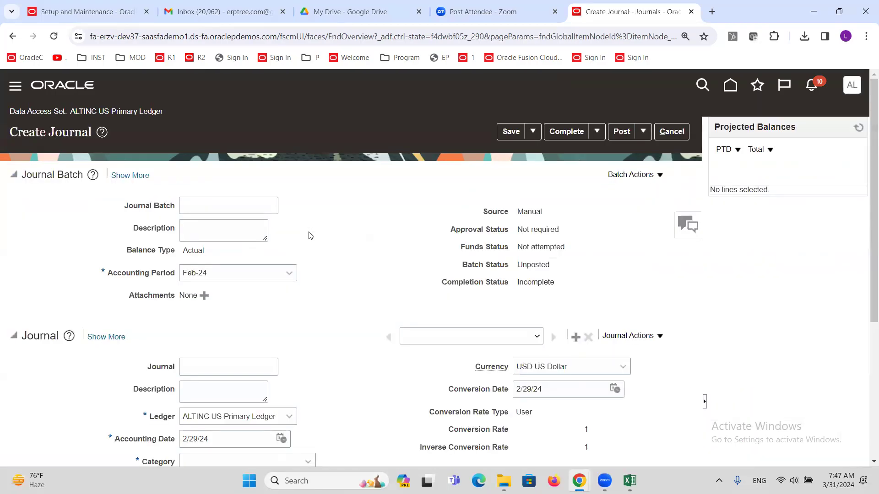
# Step: Name the new journal IC and choose Adjustment as its category
pyautogui.click(242, 210)
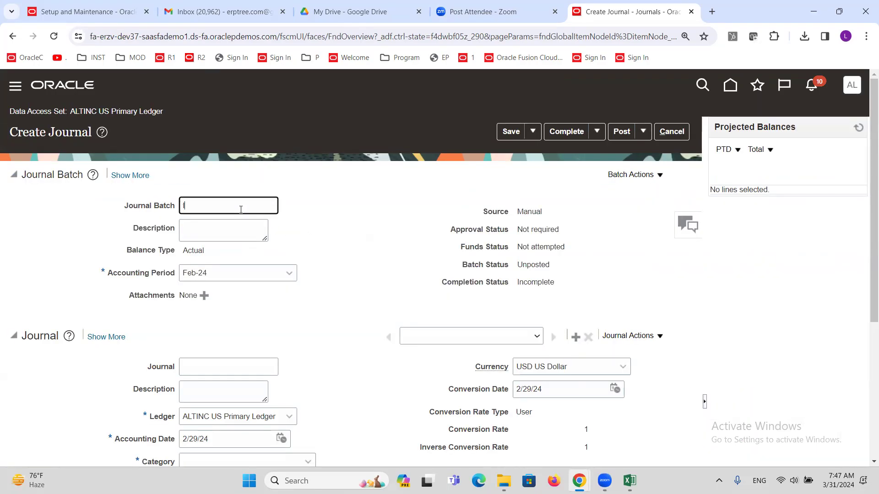
pyautogui.scroll(-3, 250, 201)
pyautogui.click(227, 200)
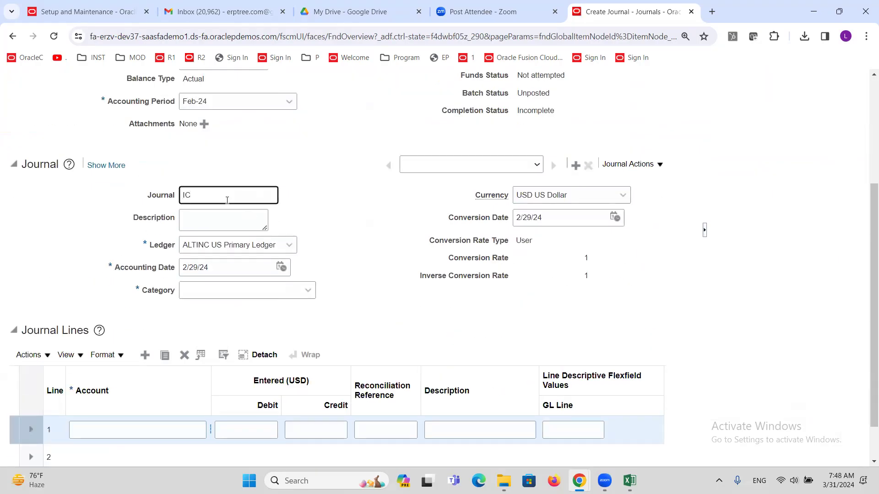
pyautogui.click(246, 287)
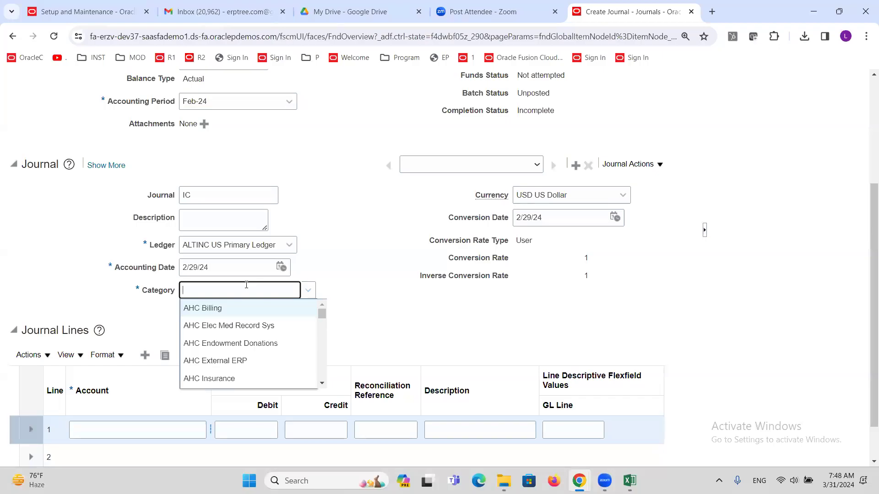
pyautogui.write('INTER')
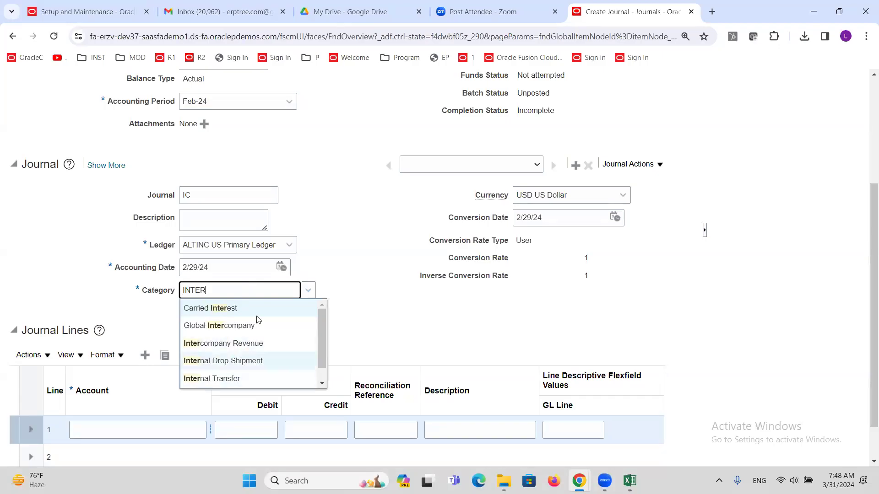
pyautogui.doubleClick(237, 287)
pyautogui.write('ADJU')
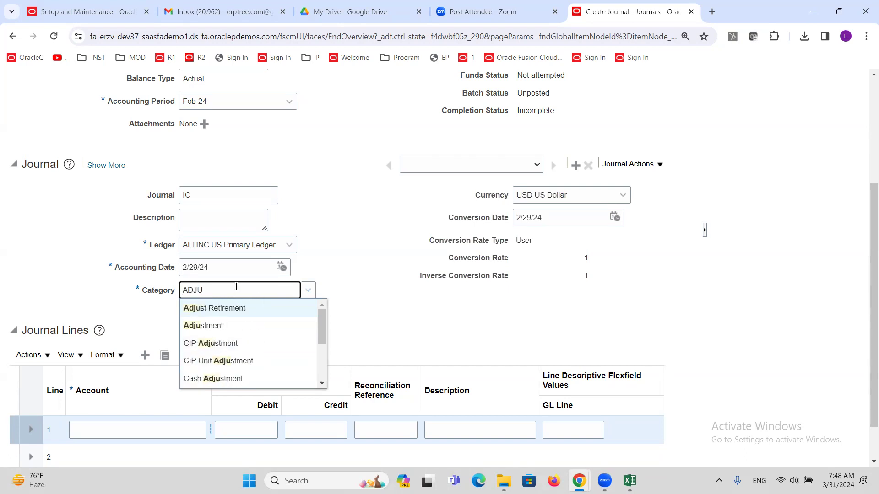
pyautogui.click(243, 325)
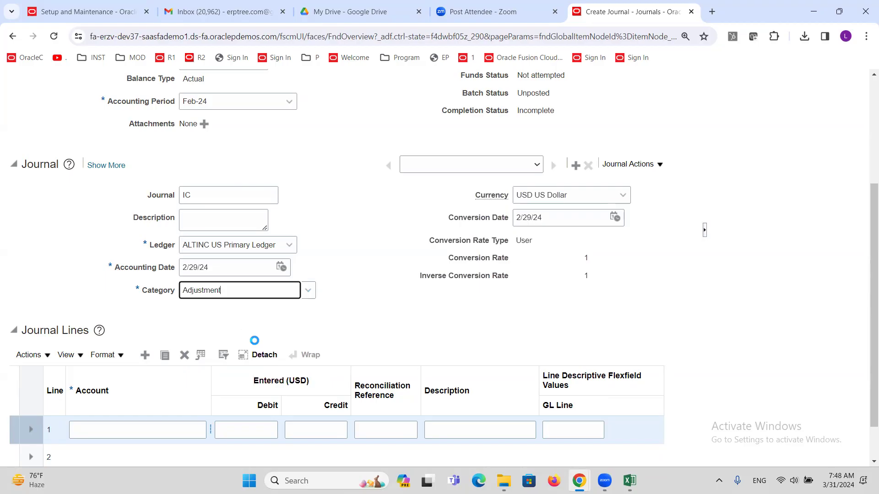
pyautogui.scroll(-1, 365, 387)
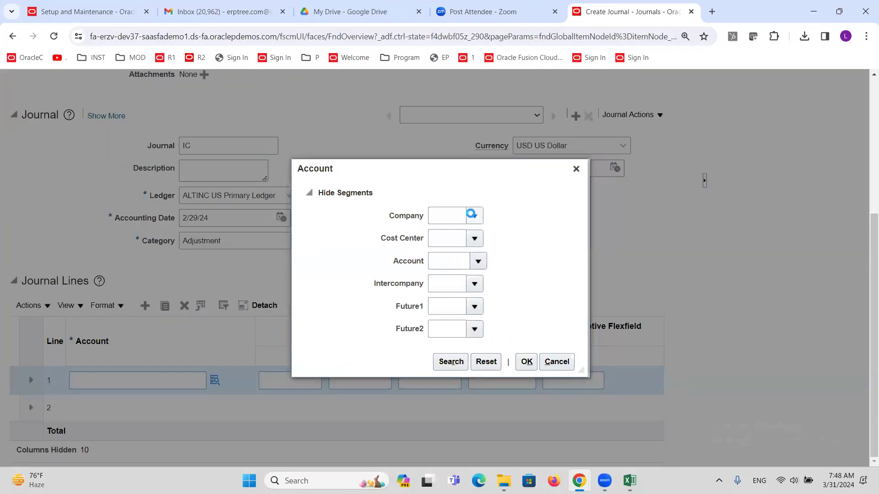
# Step: Set line 1's Company to 1000 ALTINC Consulting Services and Cost Center to 0000 Default
pyautogui.click(472, 215)
pyautogui.click(465, 238)
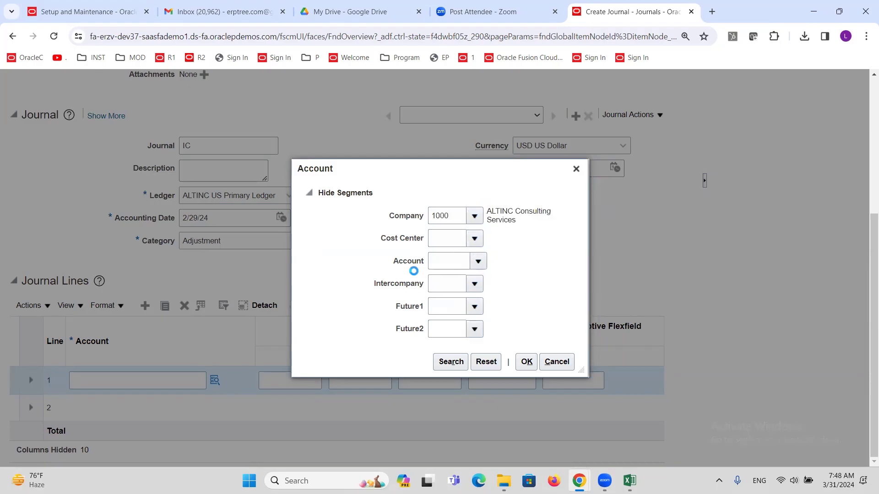
pyautogui.click(448, 260)
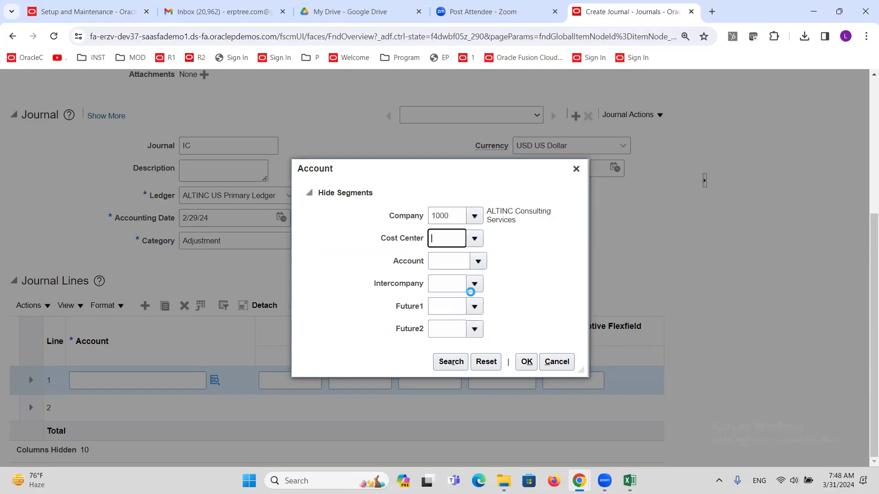
# Step: Find natural account 53520 Small Tools Expenses by a description search containing 'Expense'
pyautogui.click(479, 262)
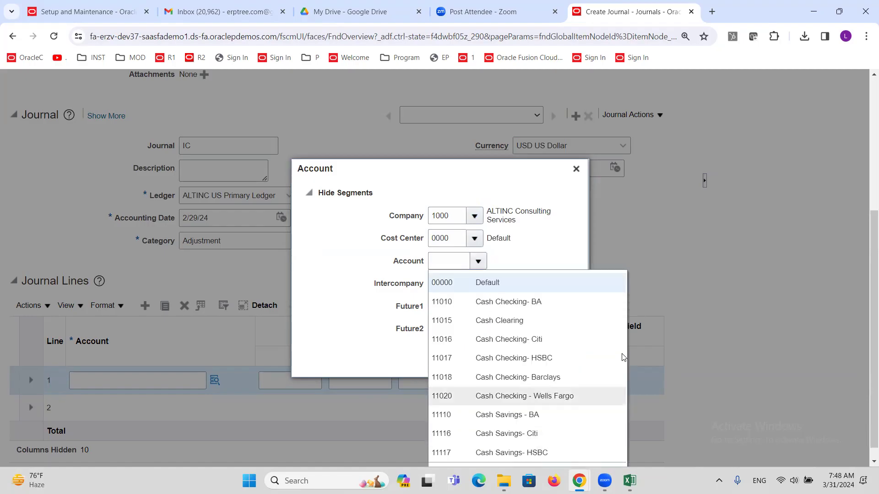
pyautogui.scroll(-1, 612, 340)
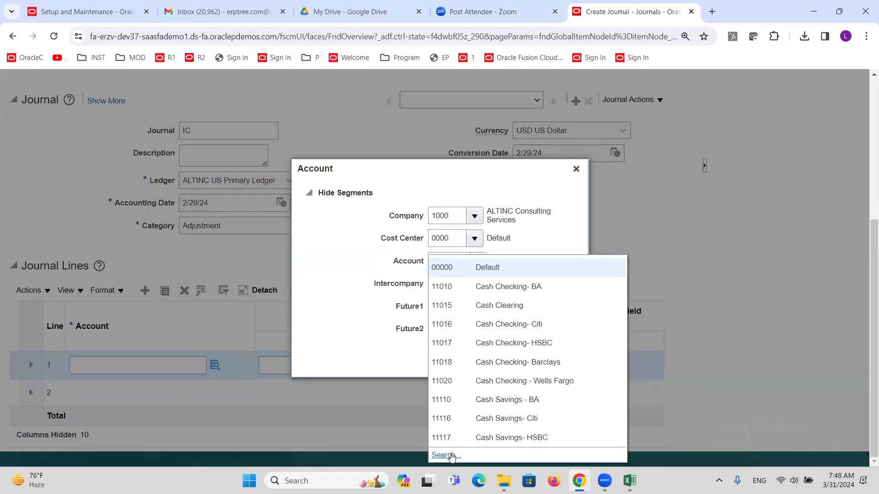
pyautogui.click(452, 455)
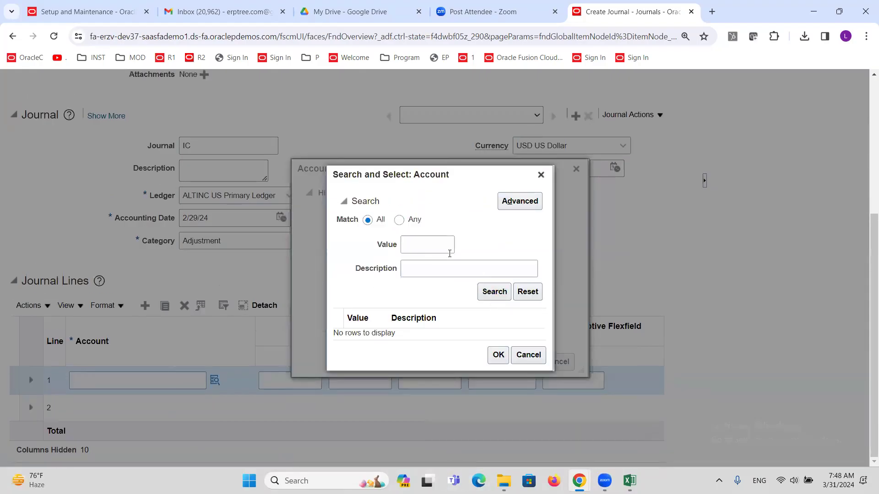
pyautogui.click(519, 201)
pyautogui.click(418, 273)
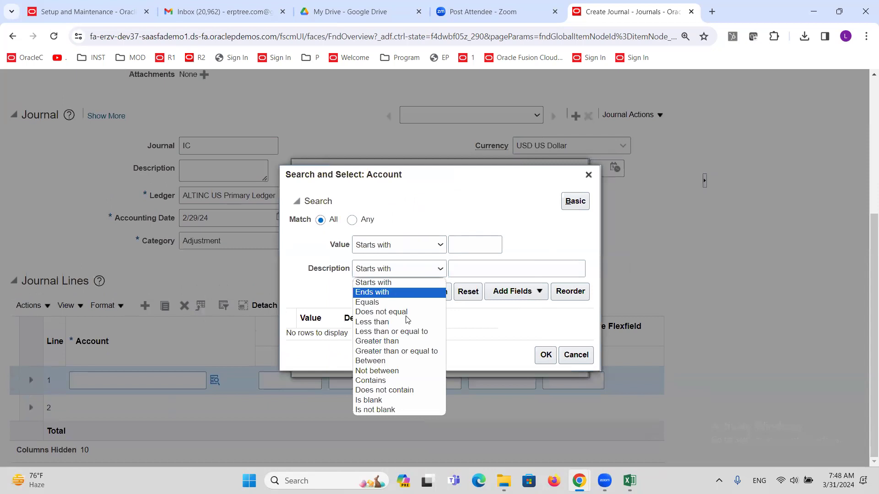
pyautogui.click(402, 381)
pyautogui.click(527, 268)
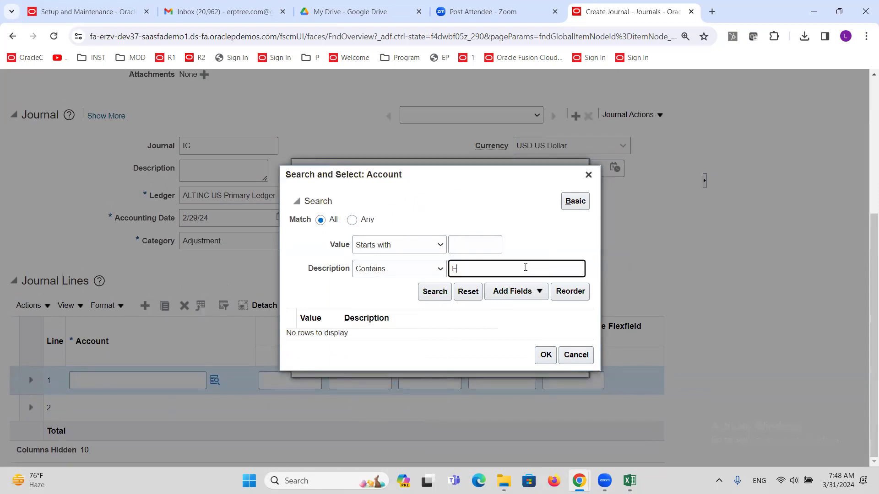
pyautogui.write('Expense')
pyautogui.click(428, 293)
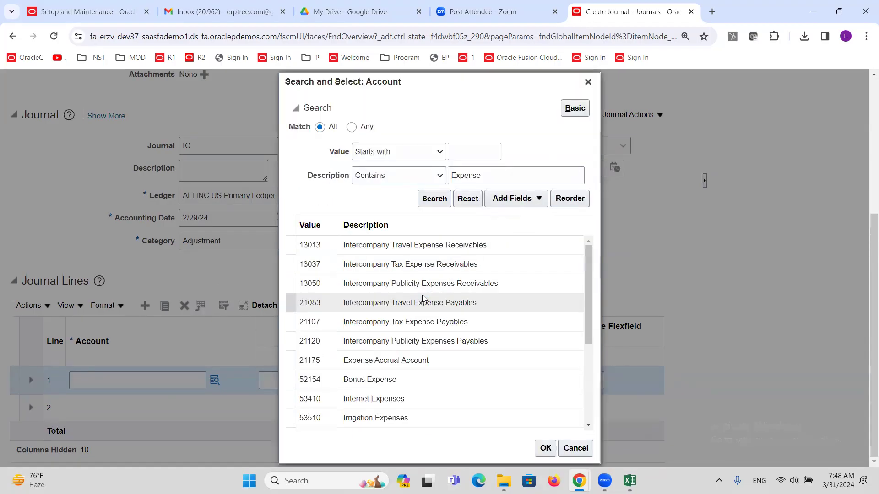
pyautogui.moveTo(590, 252); pyautogui.dragTo(590, 308)
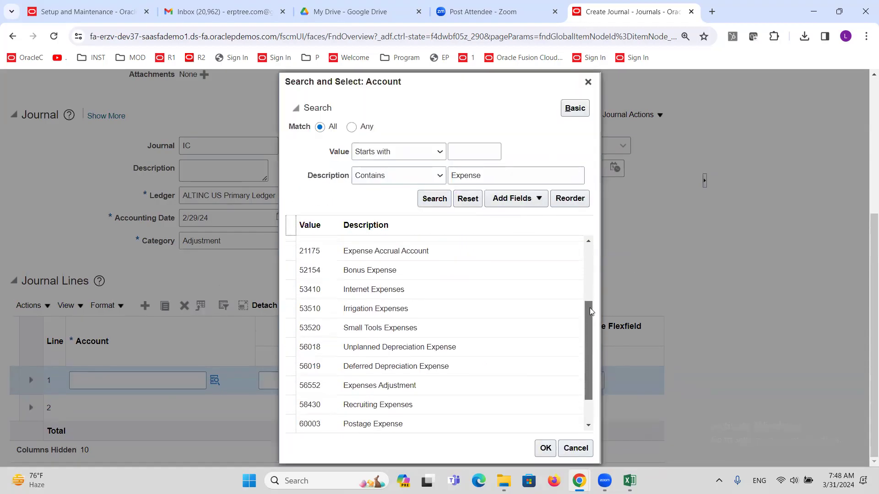
pyautogui.click(394, 424)
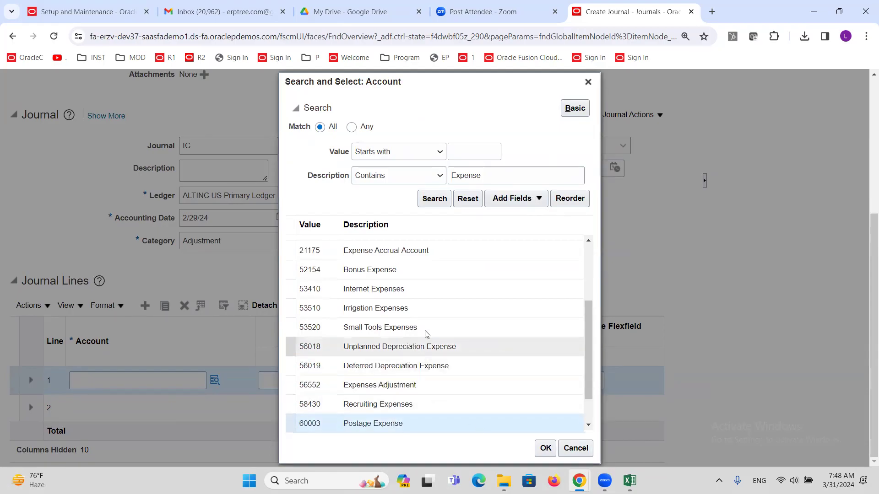
pyautogui.click(425, 332)
pyautogui.click(539, 452)
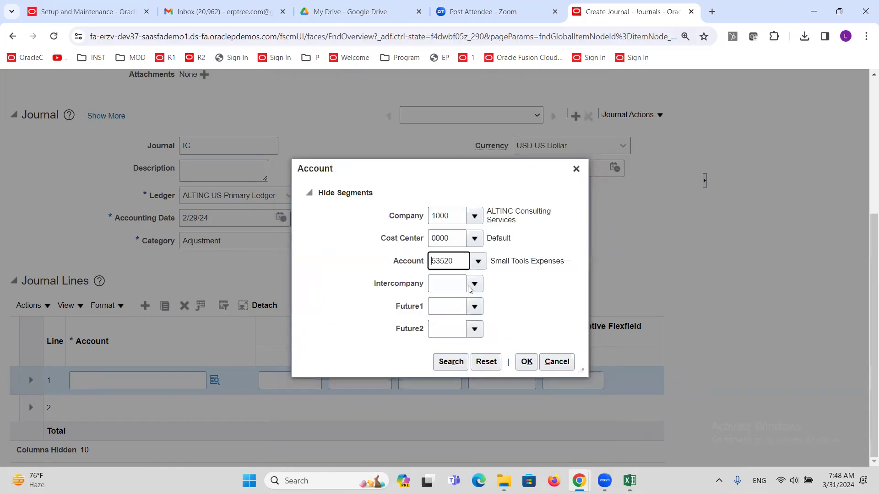
# Step: Set Intercompany to 2000 ALTINC Financial Services, Future1 and Future2 to 0000, and confirm the account
pyautogui.click(474, 284)
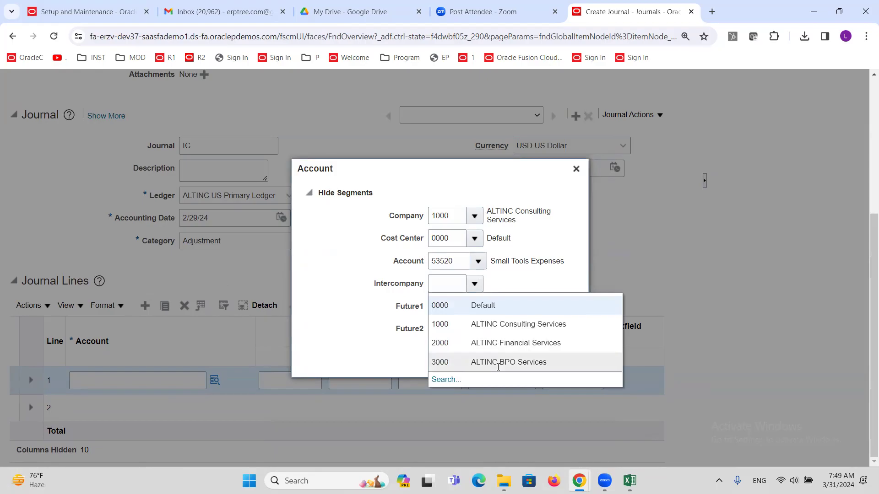
pyautogui.click(457, 343)
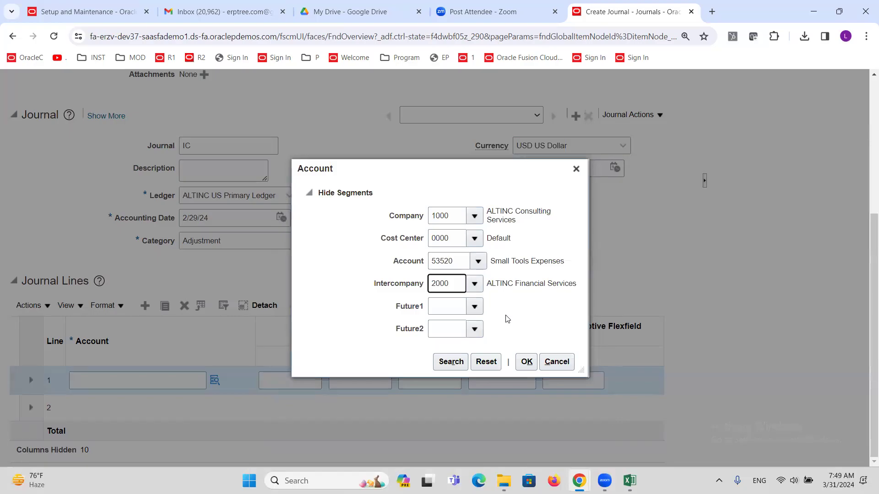
pyautogui.click(454, 208)
pyautogui.click(452, 282)
pyautogui.click(477, 307)
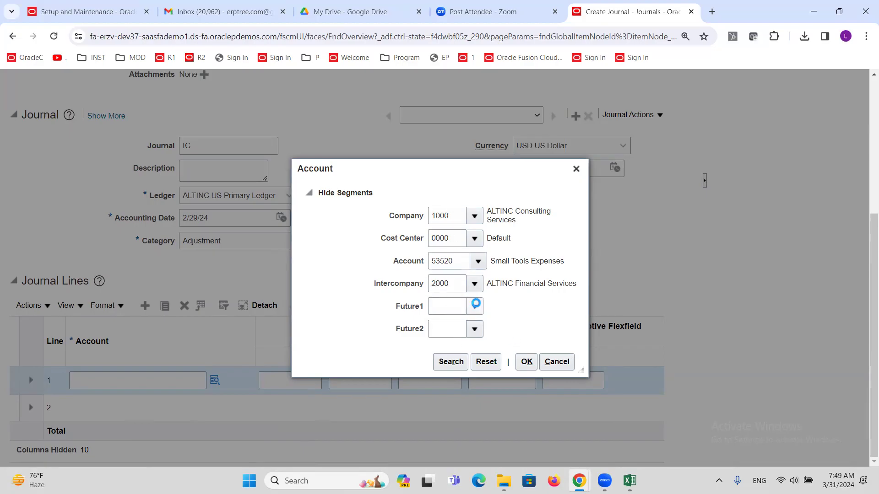
pyautogui.click(459, 328)
pyautogui.click(479, 330)
pyautogui.click(491, 369)
pyautogui.write('0000')
pyautogui.click(526, 361)
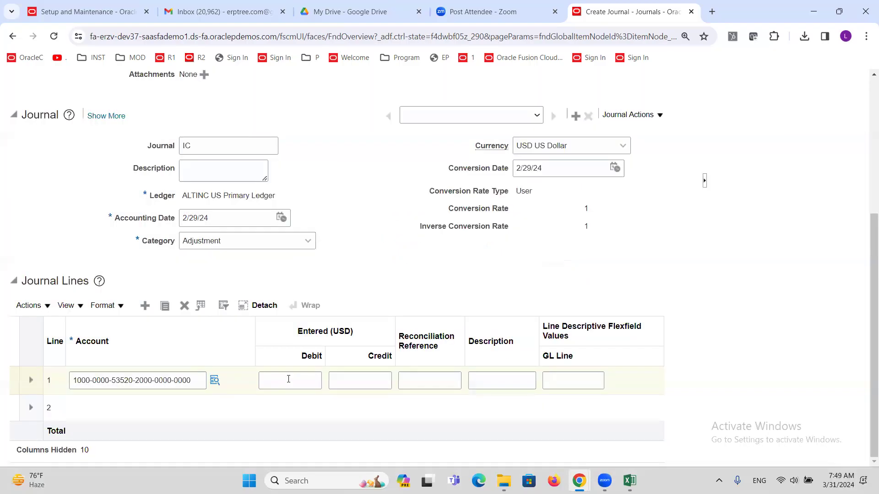
# Step: Enter a 5,000.00 debit on line 1 and begin line 2's account
pyautogui.click(288, 380)
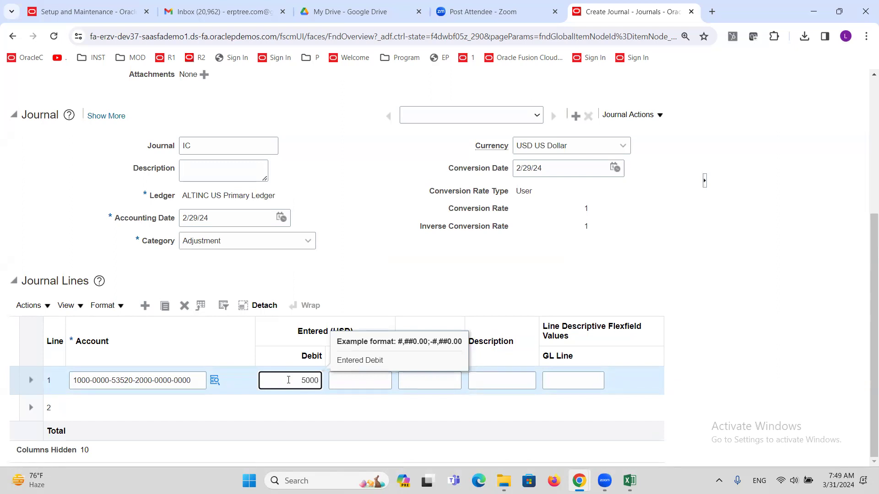
pyautogui.click(377, 278)
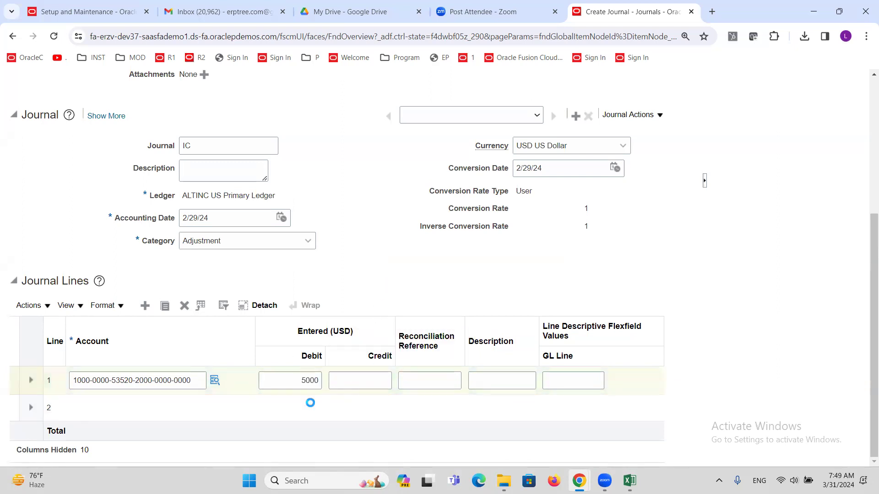
pyautogui.click(137, 409)
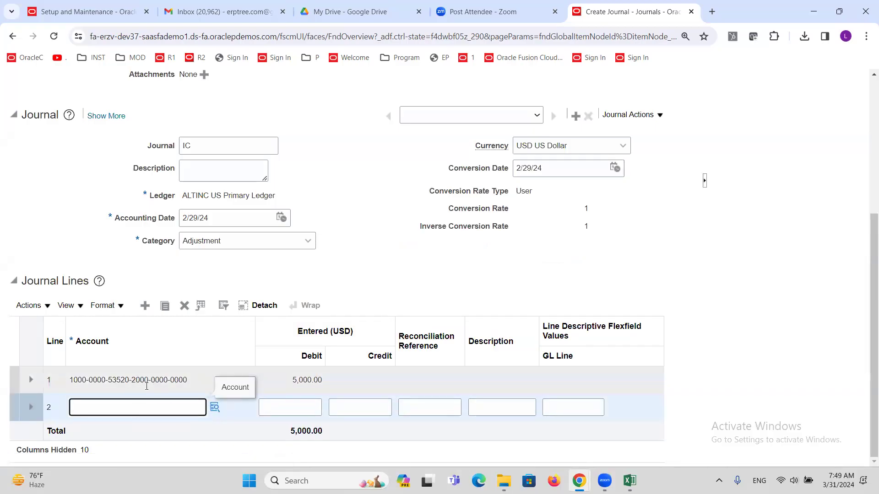
pyautogui.click(212, 407)
# Step: For line 2's account, set Company to 2000 ALTINC Financial Services and Cost Center to 0000
pyautogui.click(212, 408)
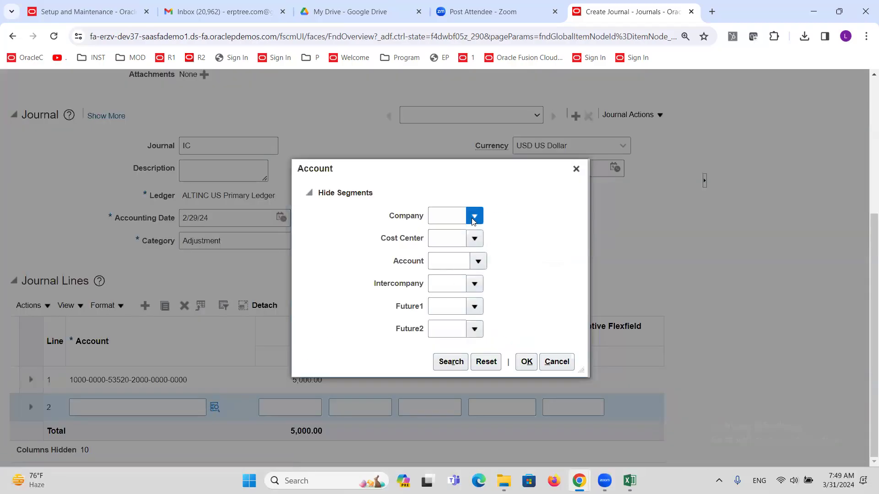
pyautogui.click(474, 217)
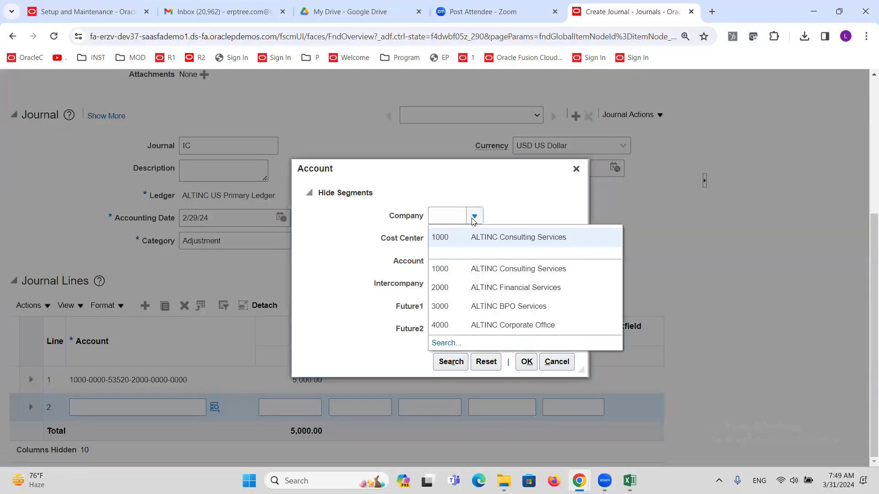
pyautogui.click(458, 284)
pyautogui.click(474, 239)
pyautogui.click(478, 259)
pyautogui.click(483, 261)
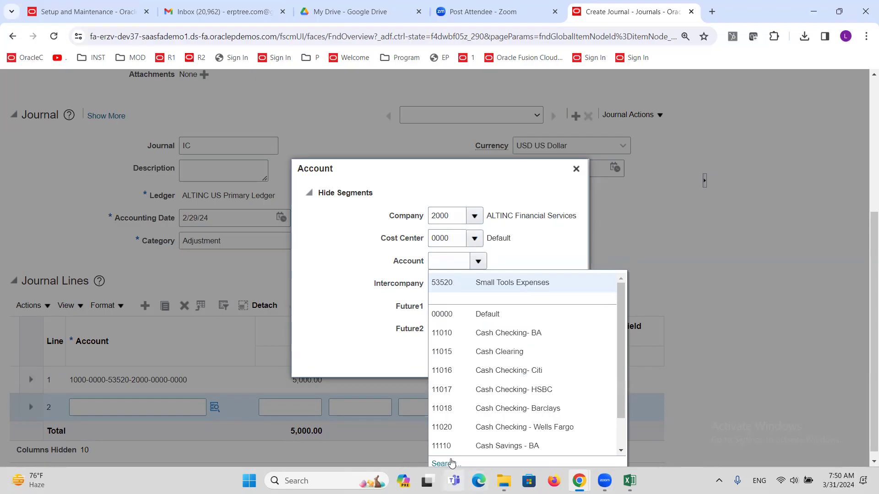
# Step: Search account descriptions containing 'Revenue' and pick 42125 Miscellaneous Revenue as the natural account
pyautogui.click(452, 463)
pyautogui.click(524, 200)
pyautogui.click(446, 269)
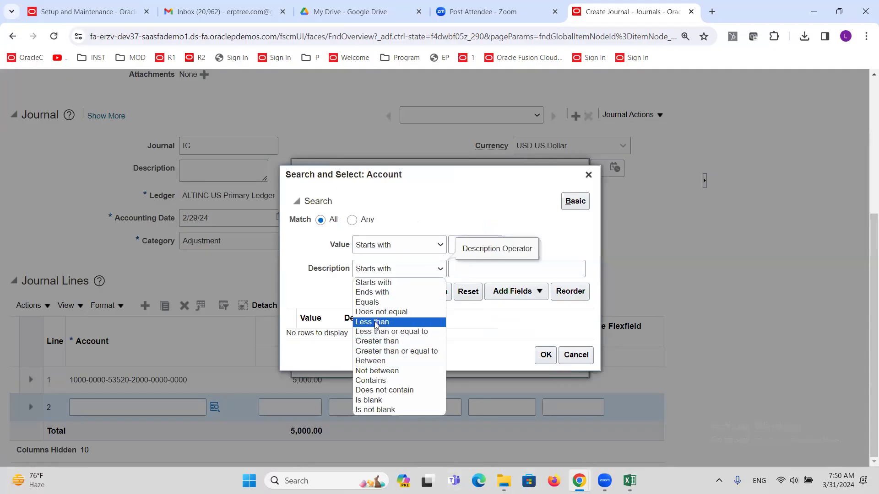
pyautogui.click(373, 380)
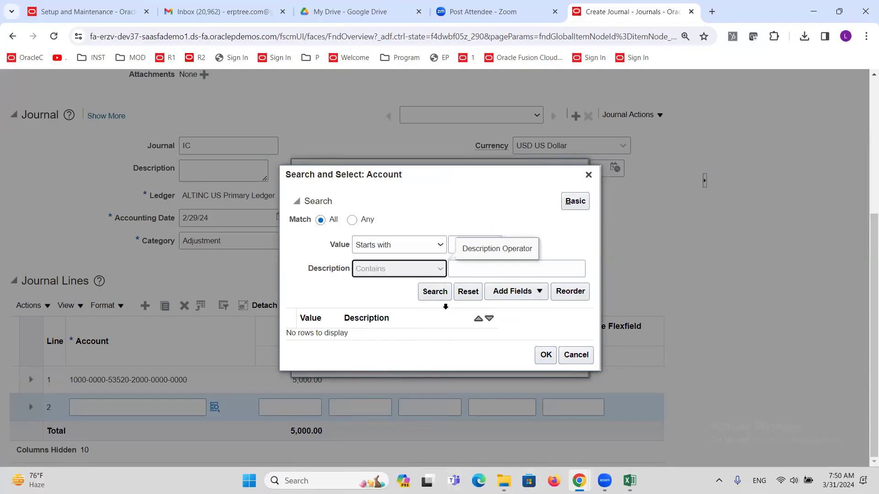
pyautogui.click(475, 269)
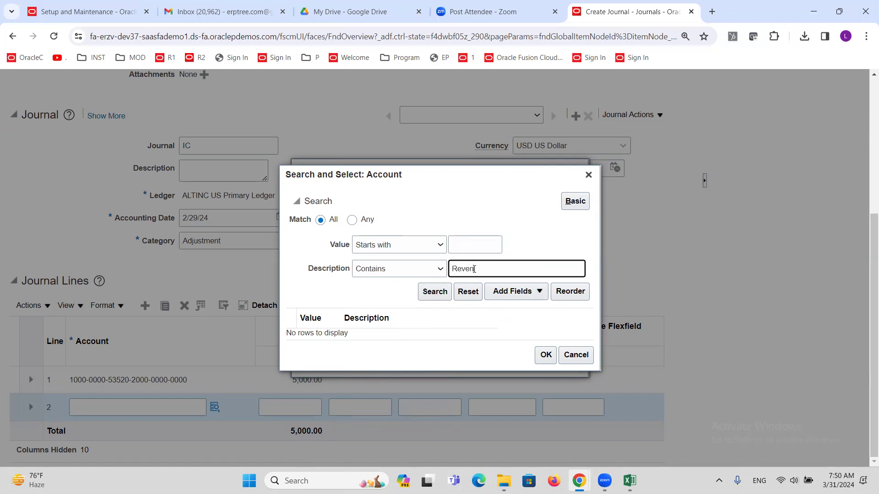
pyautogui.click(437, 295)
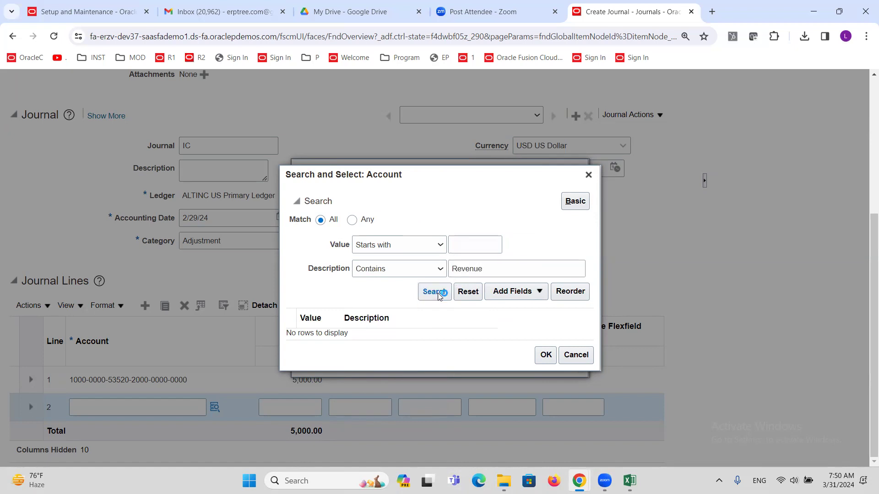
pyautogui.scroll(-3, 436, 297)
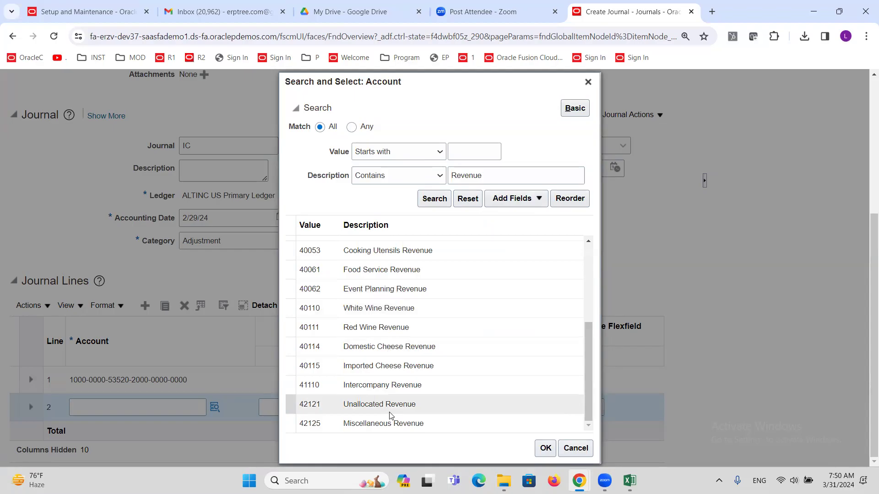
pyautogui.click(545, 448)
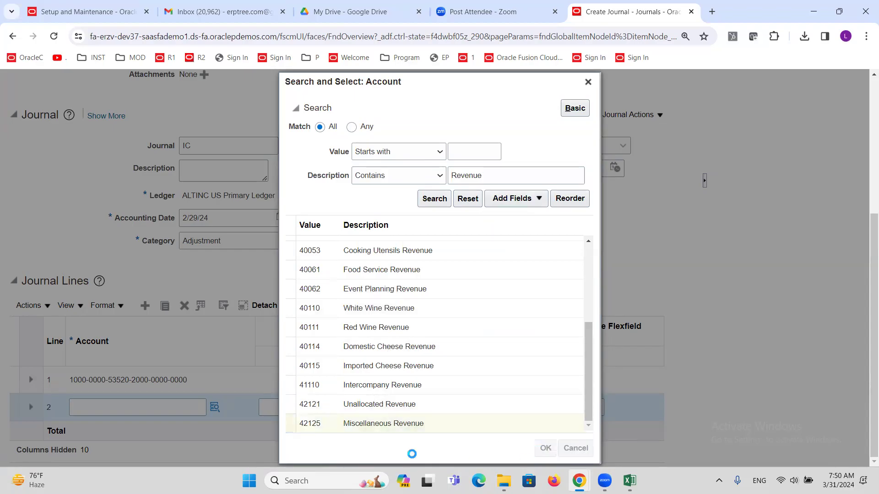
pyautogui.click(475, 284)
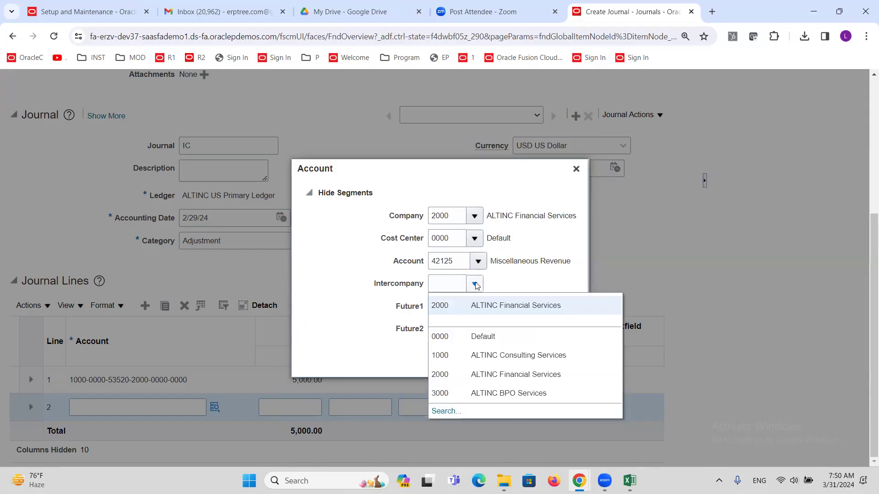
pyautogui.doubleClick(456, 216)
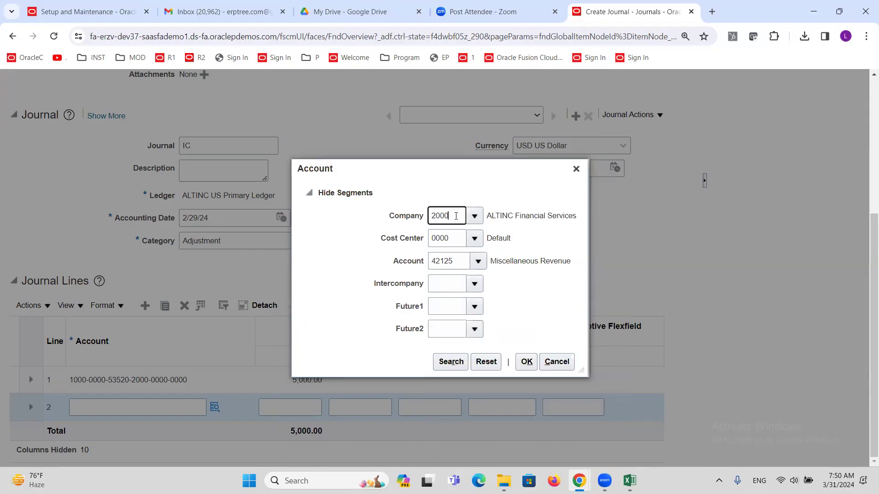
pyautogui.click(473, 284)
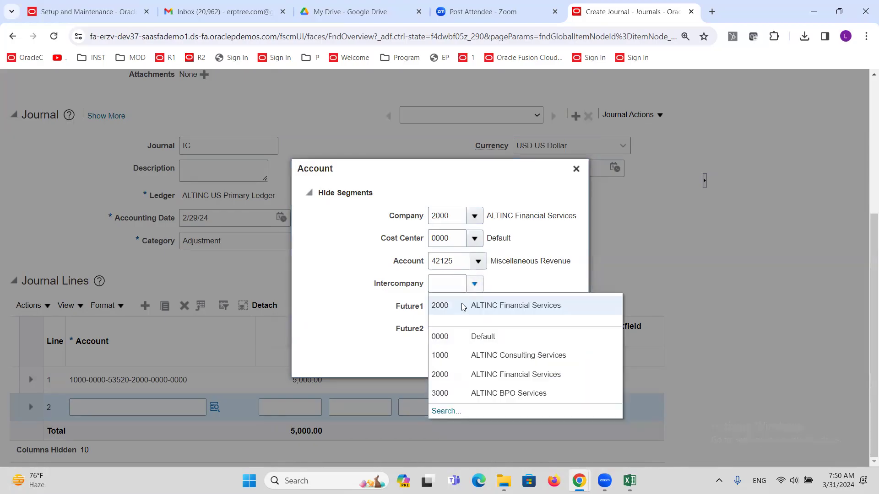
pyautogui.press('Escape')
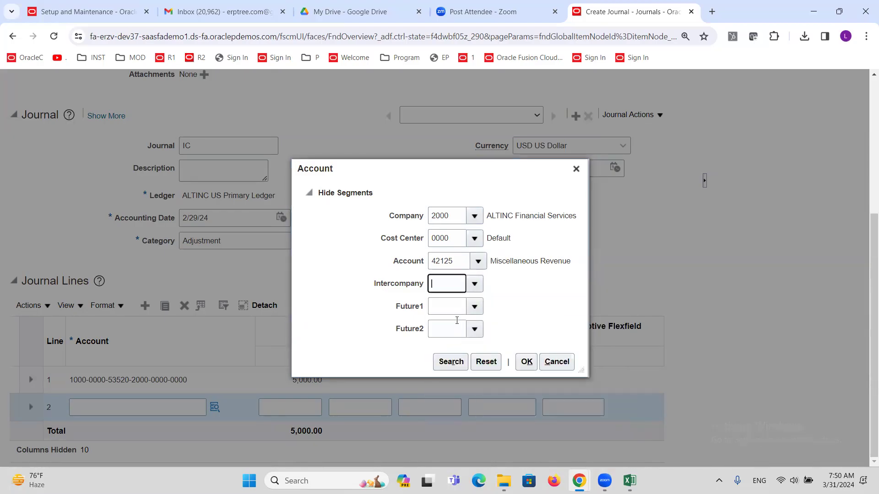
pyautogui.click(474, 306)
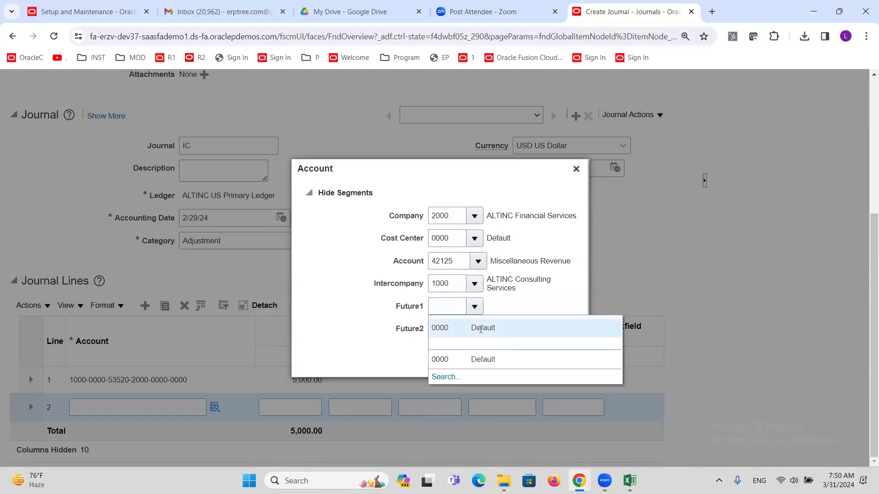
pyautogui.click(481, 329)
pyautogui.click(476, 329)
pyautogui.click(486, 359)
pyautogui.click(445, 215)
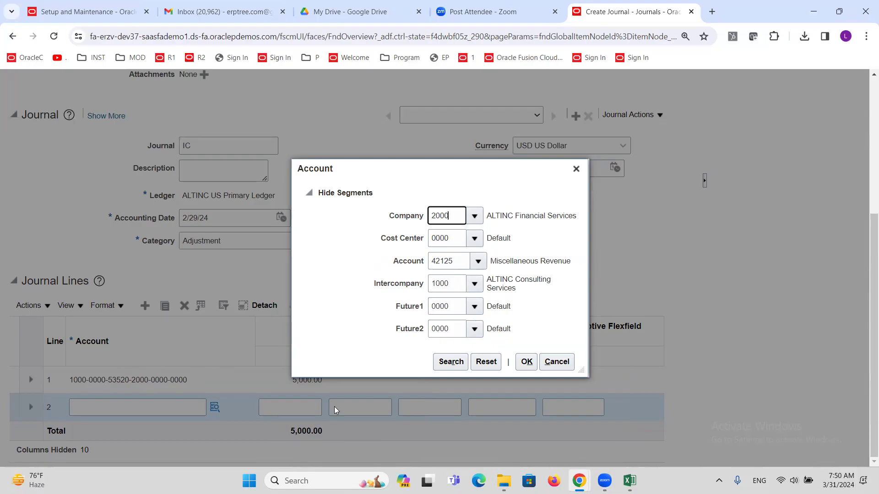
pyautogui.click(526, 361)
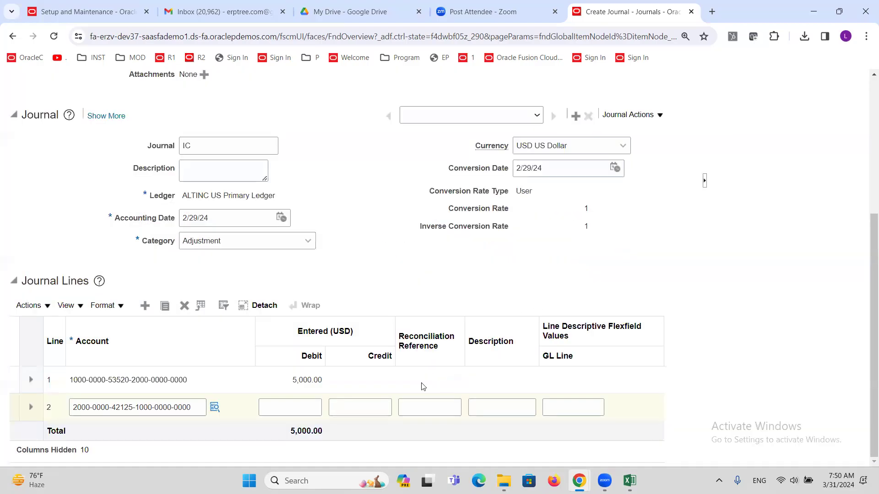
# Step: Enter a 5,000.00 credit on journal line 2 and save IC as an unposted, incomplete batch
pyautogui.click(376, 408)
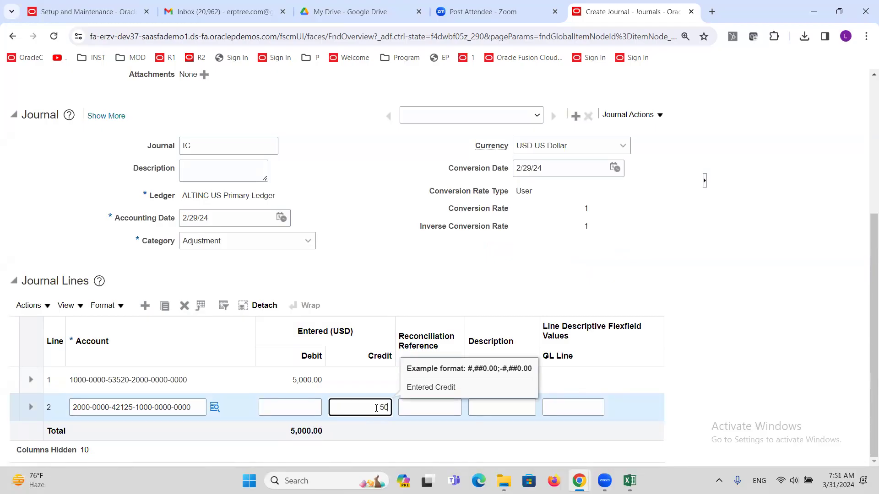
pyautogui.click(418, 256)
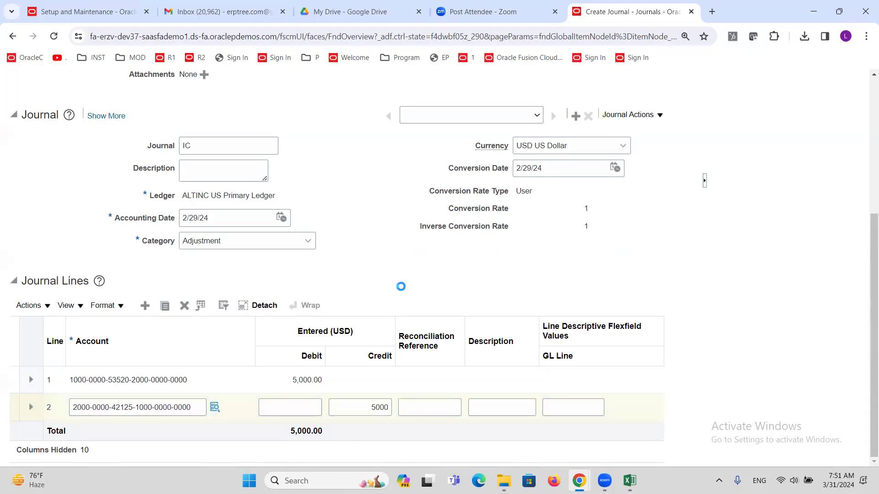
pyautogui.scroll(5, 396, 294)
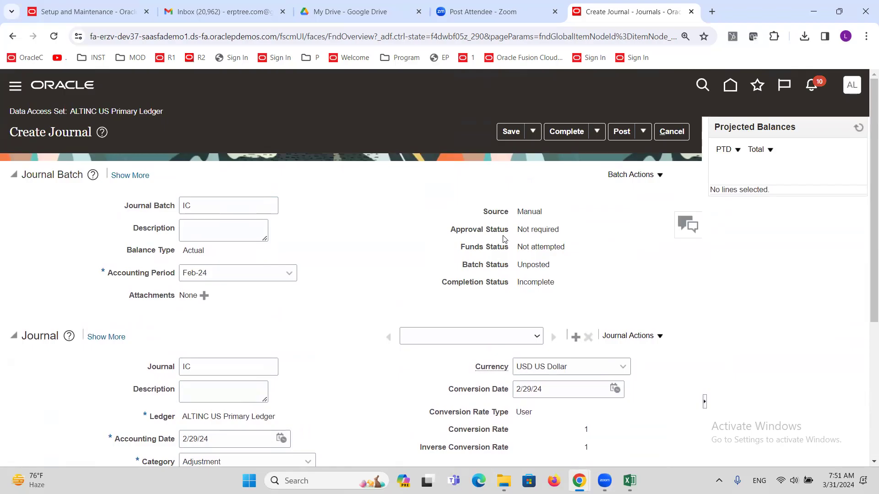
pyautogui.click(509, 132)
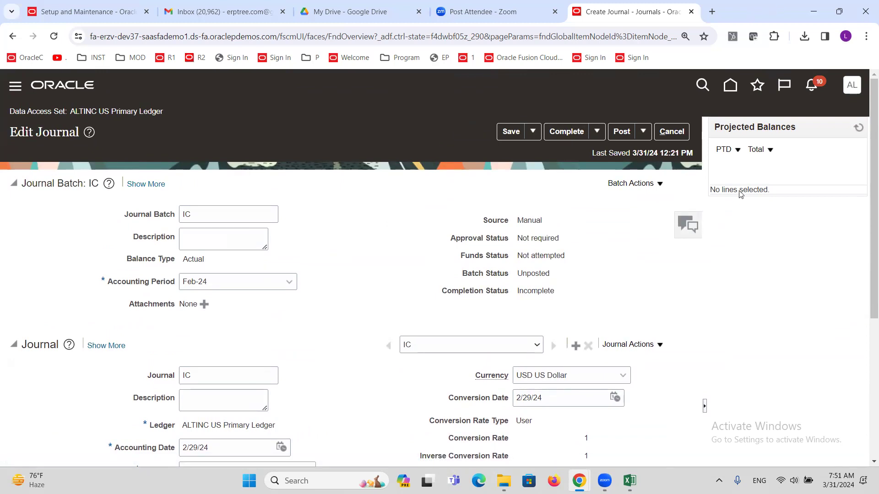
# Step: Duplicate the journal's browser tab and go to Setup and Maintenance in the new tab
pyautogui.rightClick(607, 13)
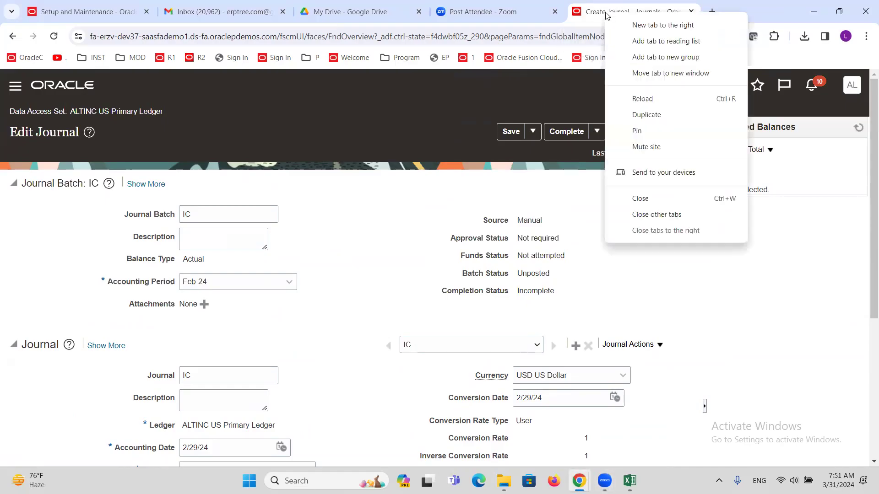
pyautogui.click(648, 118)
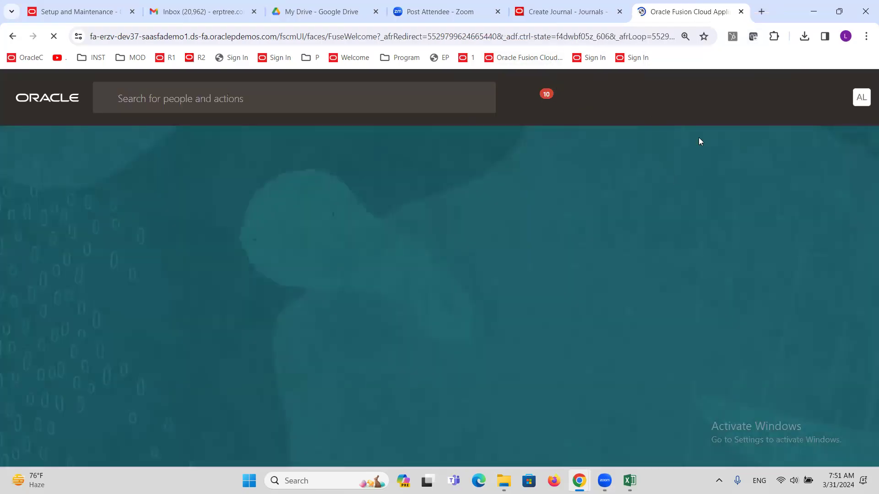
pyautogui.click(851, 97)
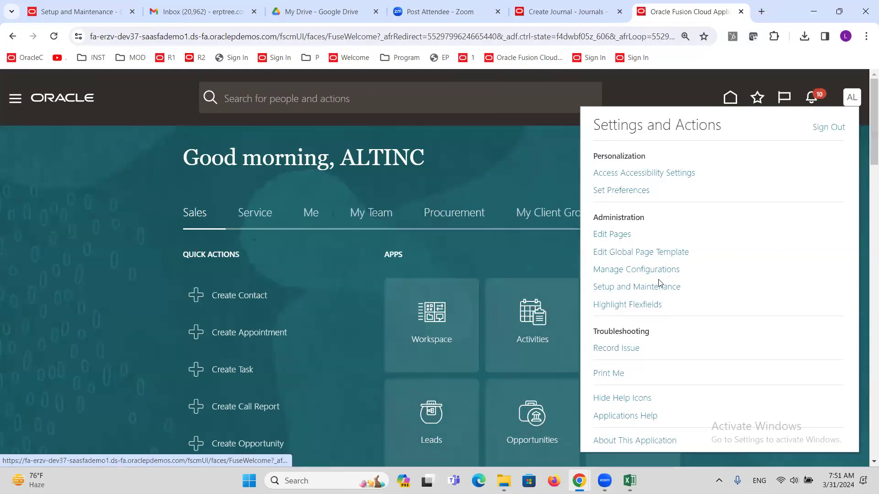
pyautogui.click(660, 287)
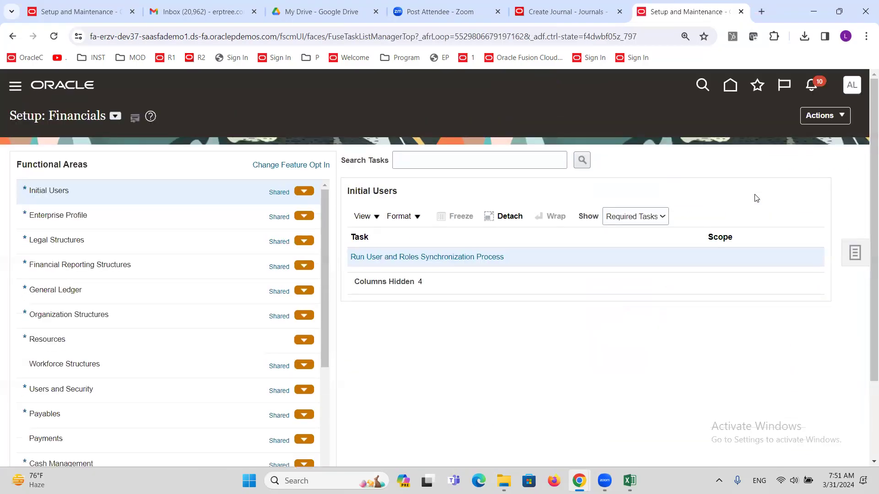
# Step: Search setup tasks for 'Report' and open Manage Reporting Currencies for ALTINC US Primary Ledger
pyautogui.click(475, 160)
pyautogui.write('re')
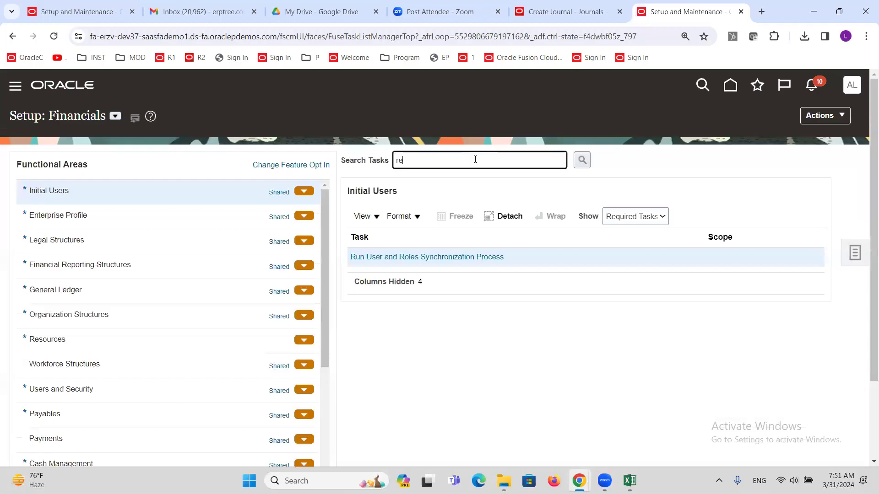
pyautogui.write('porting l')
pyautogui.press('Return')
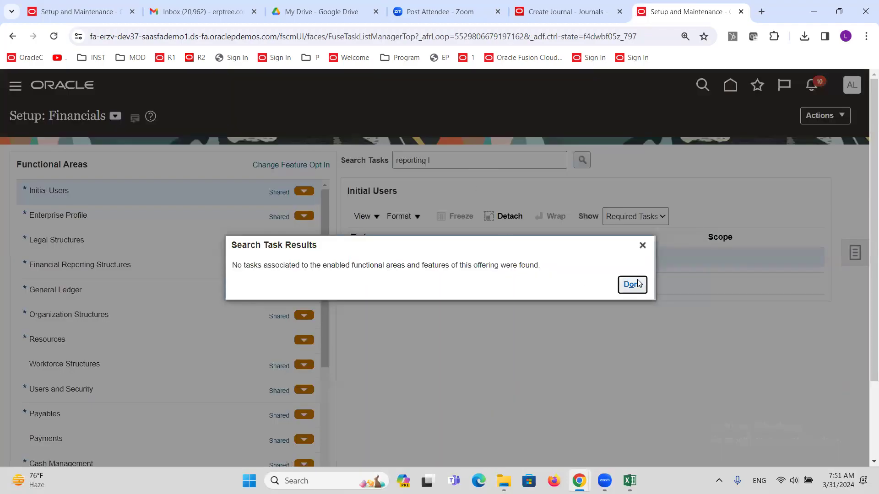
pyautogui.click(631, 285)
pyautogui.tripleClick(459, 155)
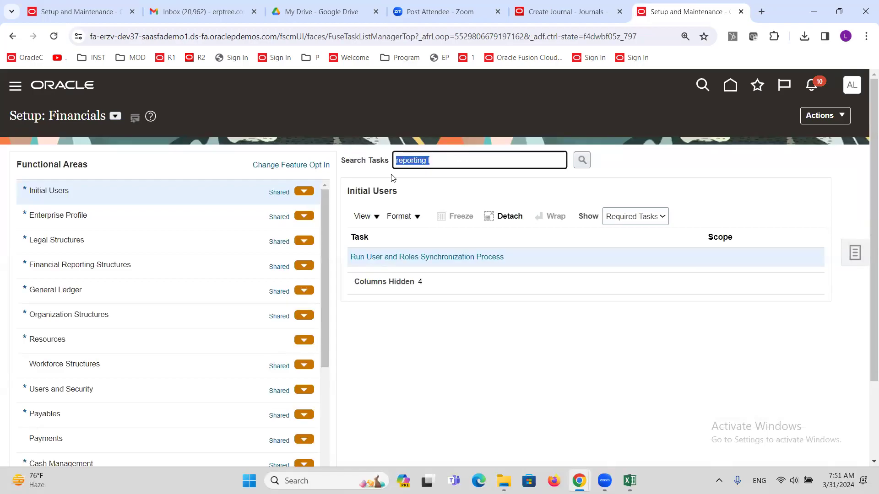
pyautogui.write('R')
pyautogui.press('Return')
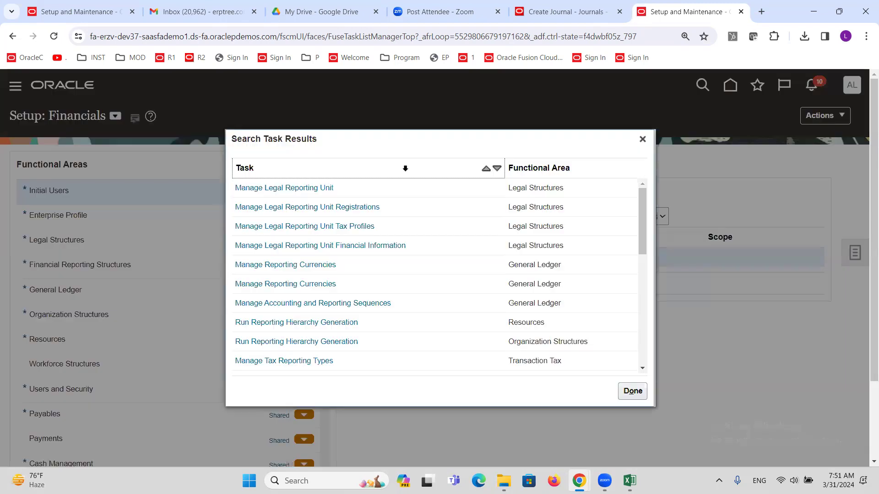
pyautogui.click(303, 270)
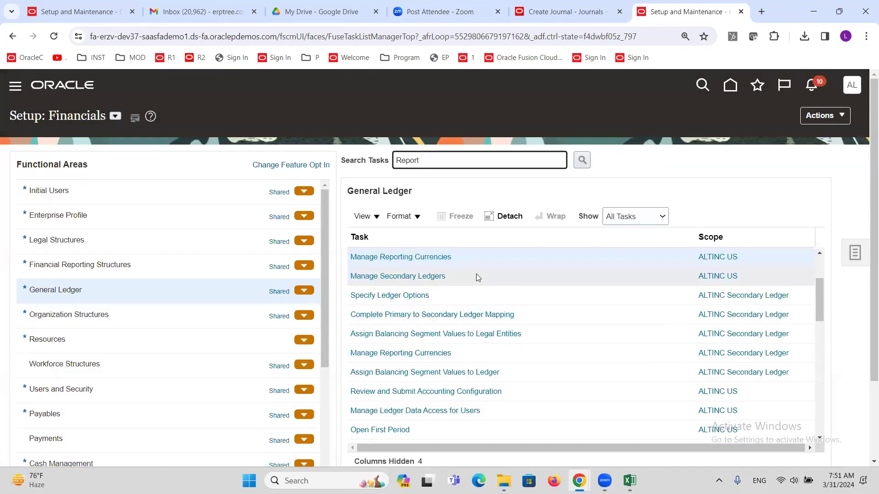
pyautogui.click(432, 258)
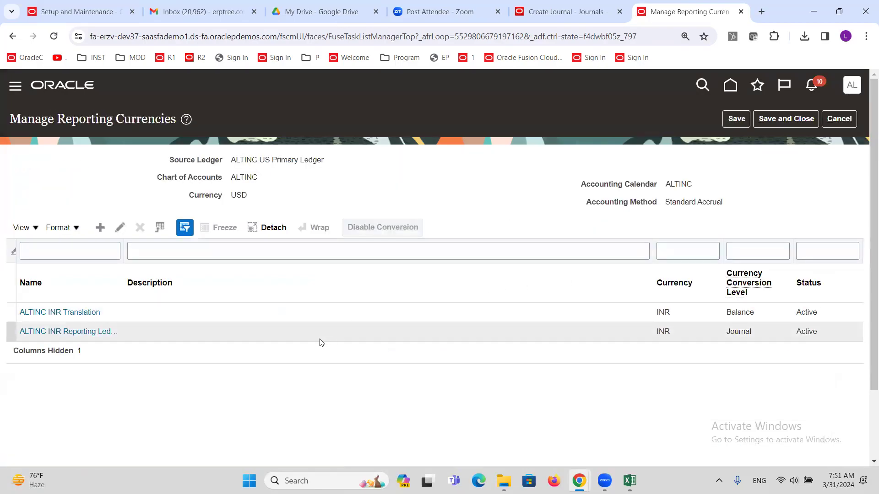
# Step: Disable conversion on the ALTINC INR Reporting Ledger row, then save and close the page
pyautogui.click(276, 299)
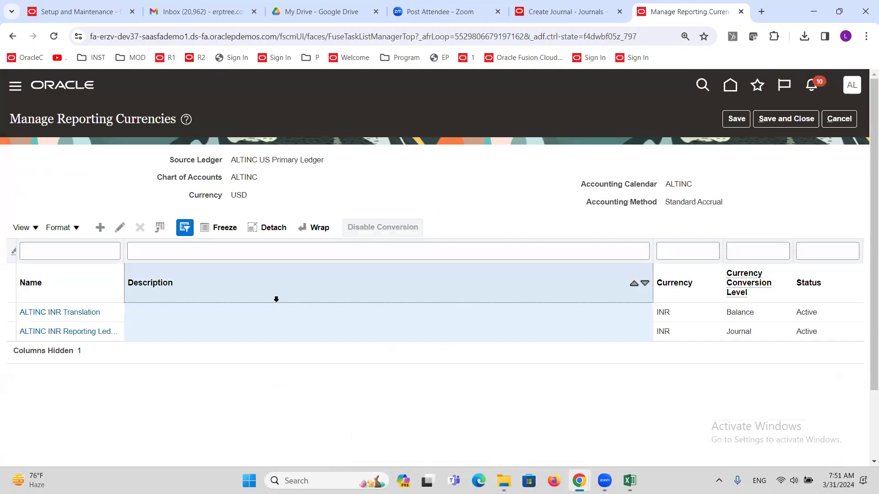
pyautogui.click(262, 329)
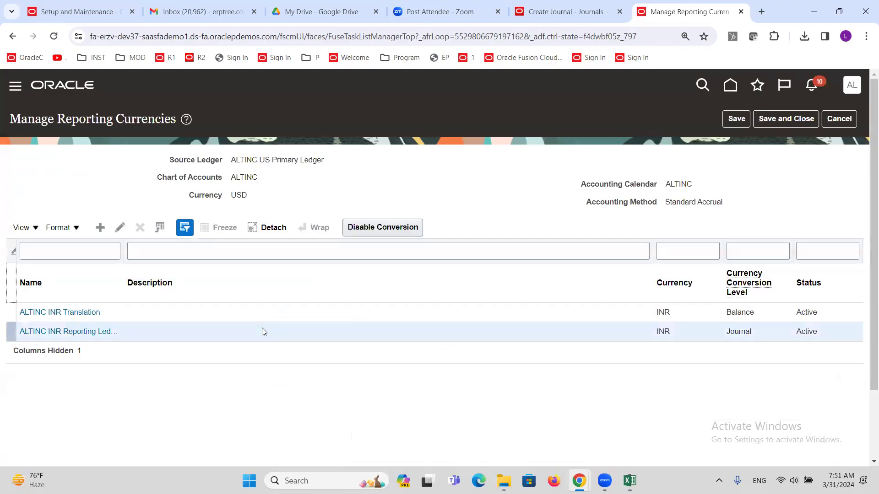
pyautogui.click(392, 227)
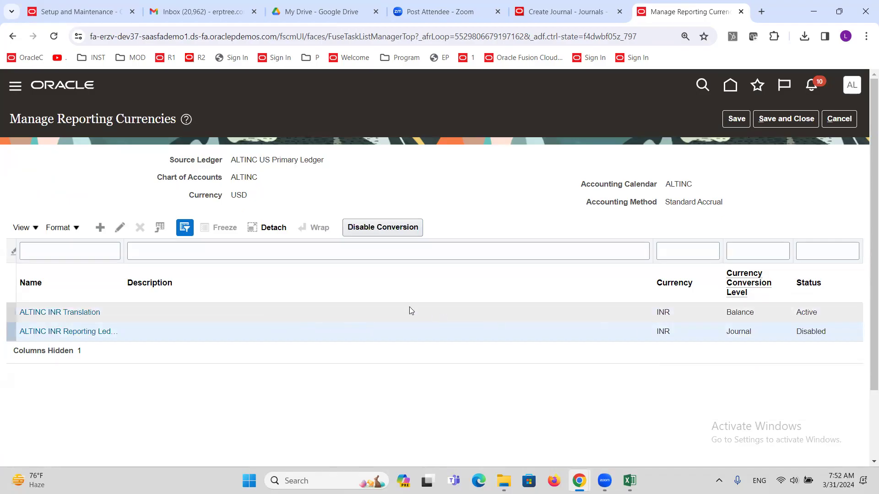
pyautogui.click(399, 312)
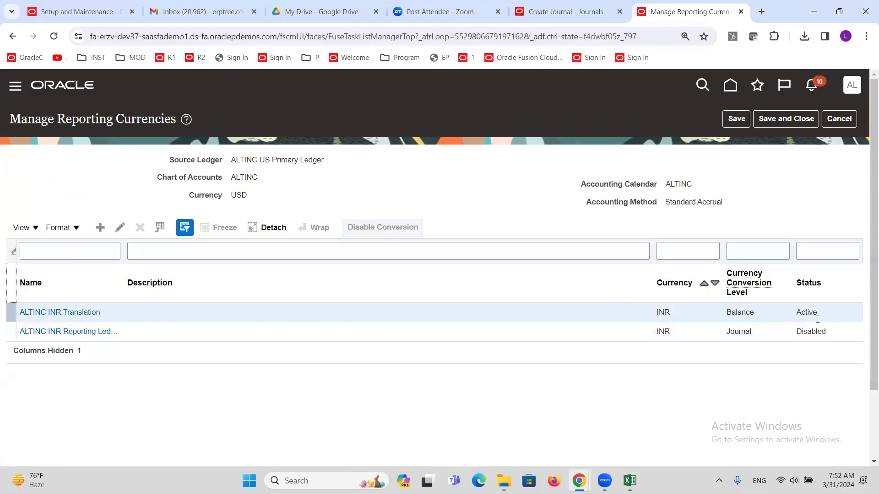
pyautogui.click(779, 121)
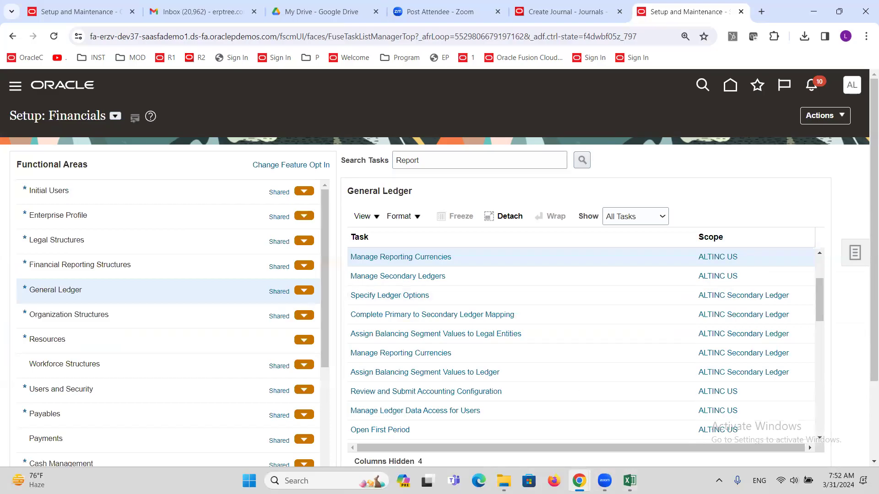
# Step: Back on the IC journal, save, complete and post it, acknowledging posting process 7554477
pyautogui.click(568, 14)
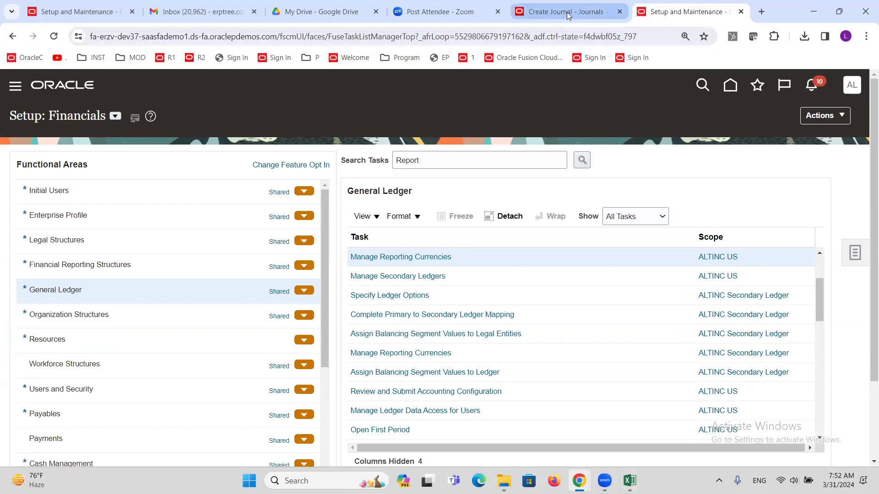
pyautogui.click(515, 132)
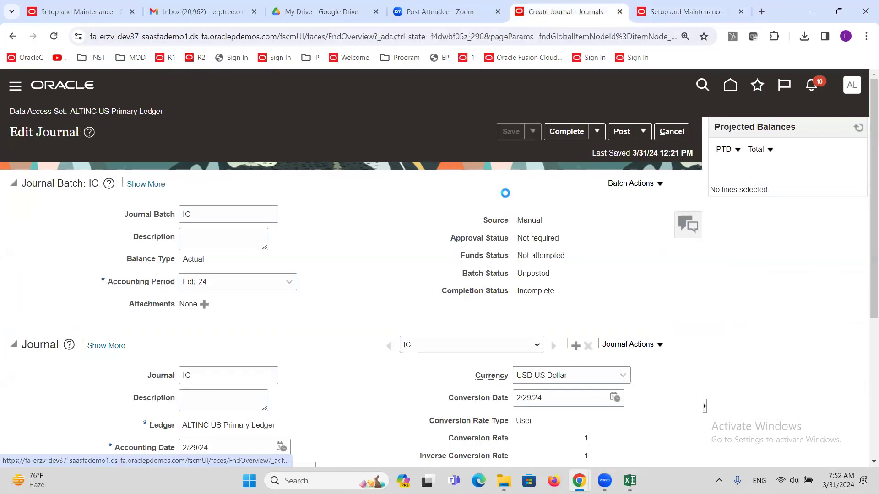
pyautogui.click(564, 134)
pyautogui.click(622, 133)
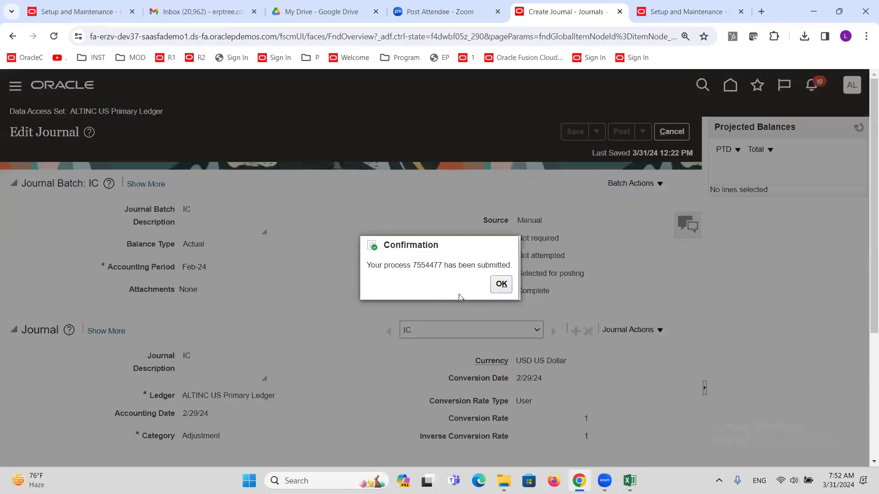
pyautogui.click(500, 284)
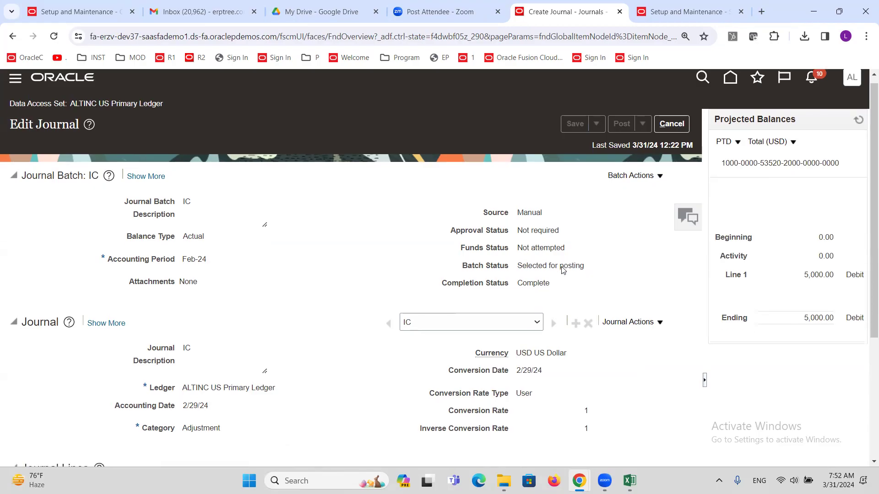
# Step: Refresh Projected Balances until line 1's account shows 5,000.00 debit activity and 10,000.00 ending balance
pyautogui.scroll(-2, 563, 270)
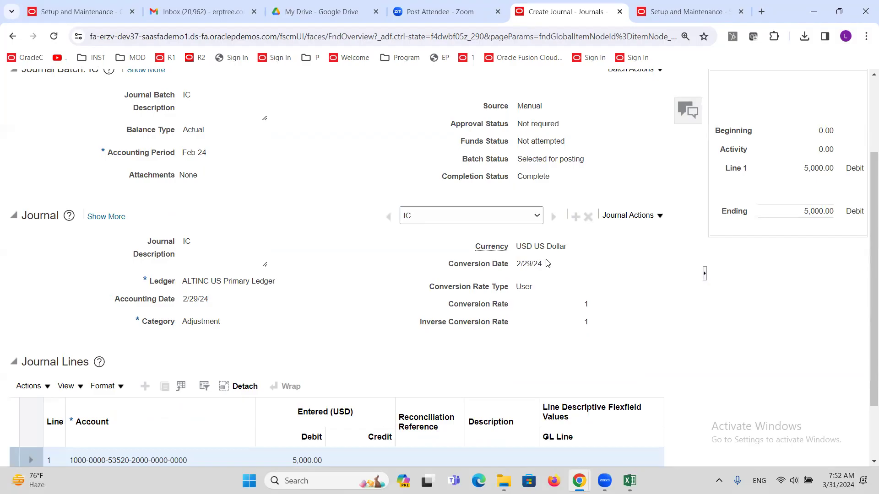
pyautogui.scroll(2, 548, 263)
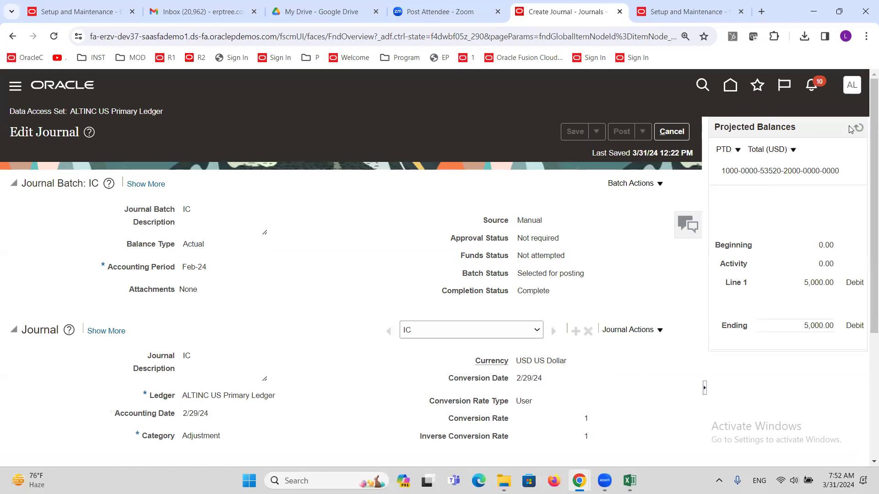
pyautogui.click(859, 128)
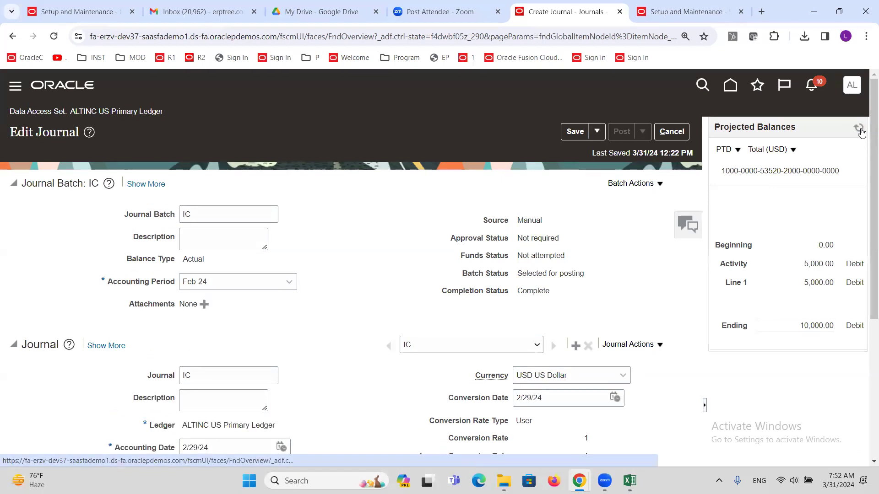
pyautogui.click(860, 130)
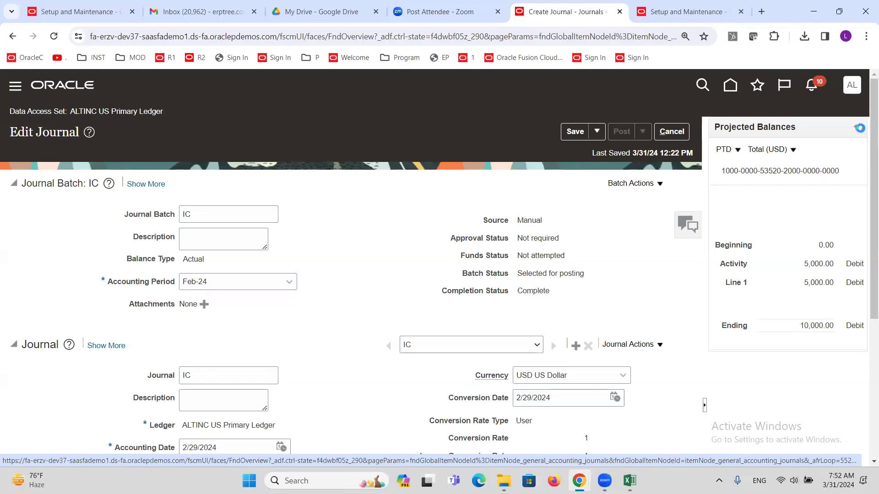
pyautogui.click(860, 131)
pyautogui.click(858, 131)
pyautogui.click(858, 131)
# Step: Keep refreshing the IC journal page until the batch status changes to Posted
pyautogui.click(858, 131)
pyautogui.scroll(-3, 643, 238)
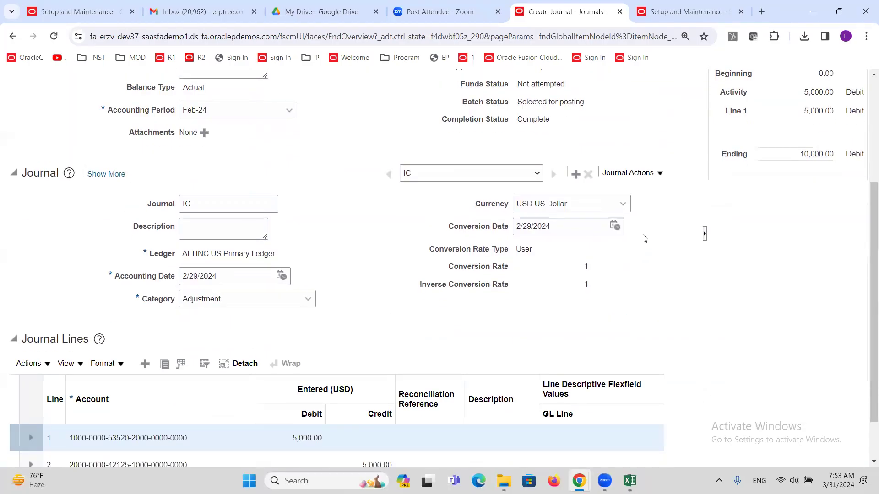
pyautogui.scroll(3, 644, 238)
pyautogui.click(858, 130)
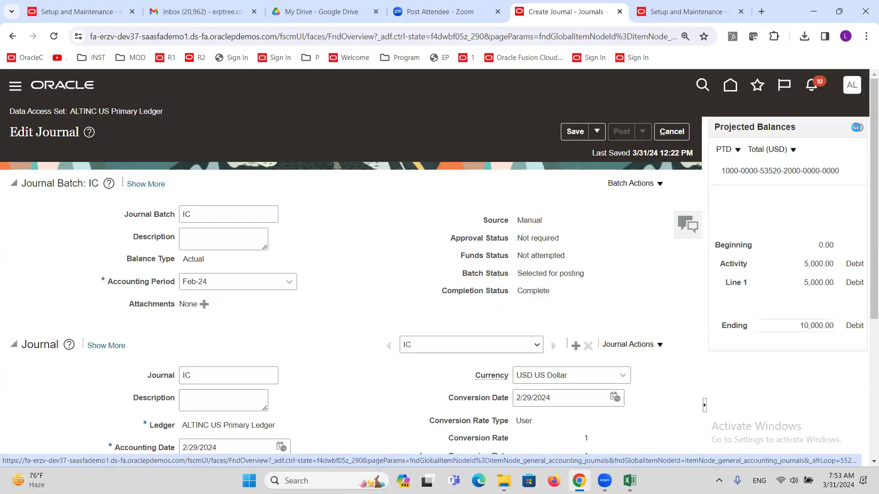
pyautogui.click(858, 130)
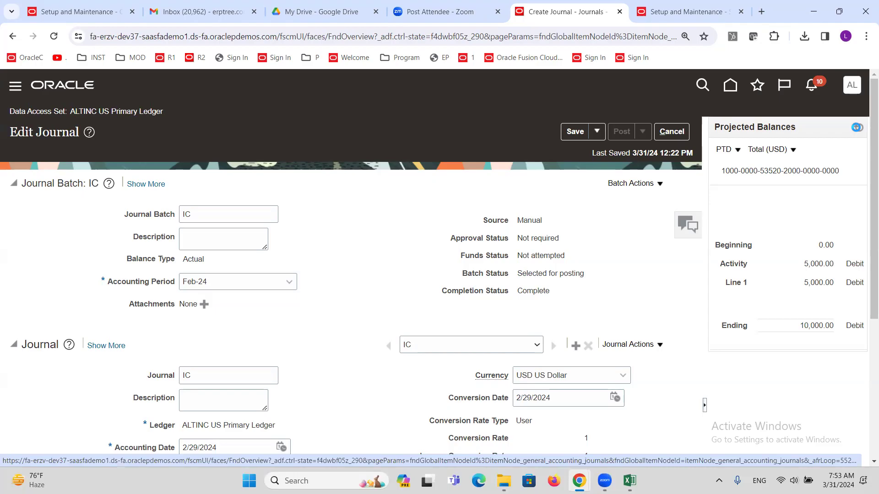
pyautogui.click(858, 131)
pyautogui.click(857, 130)
pyautogui.click(858, 130)
pyautogui.click(858, 130)
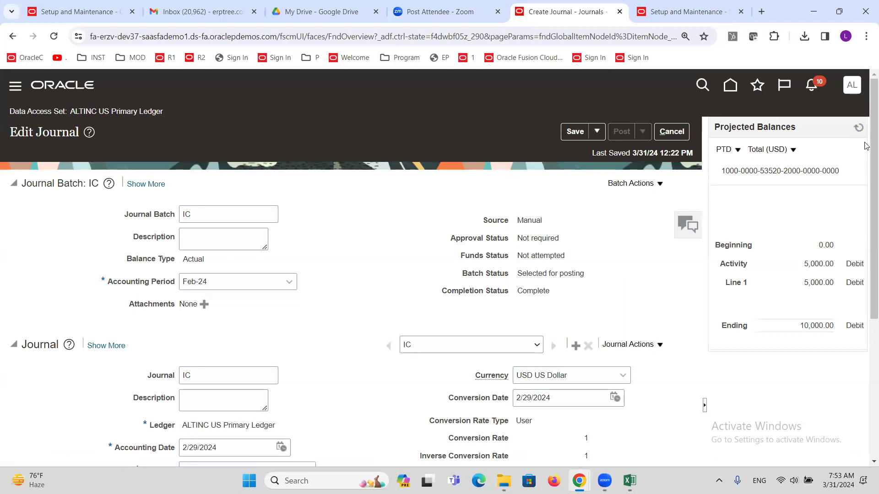
pyautogui.click(858, 128)
pyautogui.click(857, 128)
pyautogui.click(858, 128)
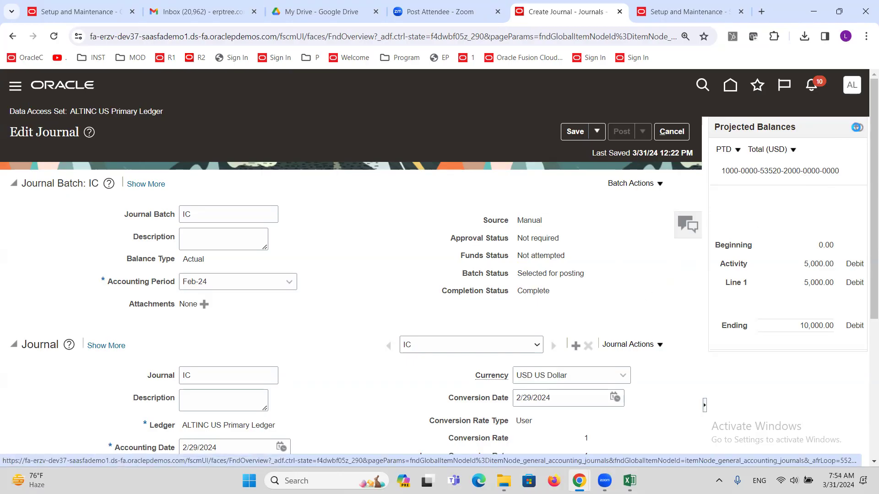
pyautogui.click(857, 129)
pyautogui.click(858, 130)
pyautogui.click(858, 130)
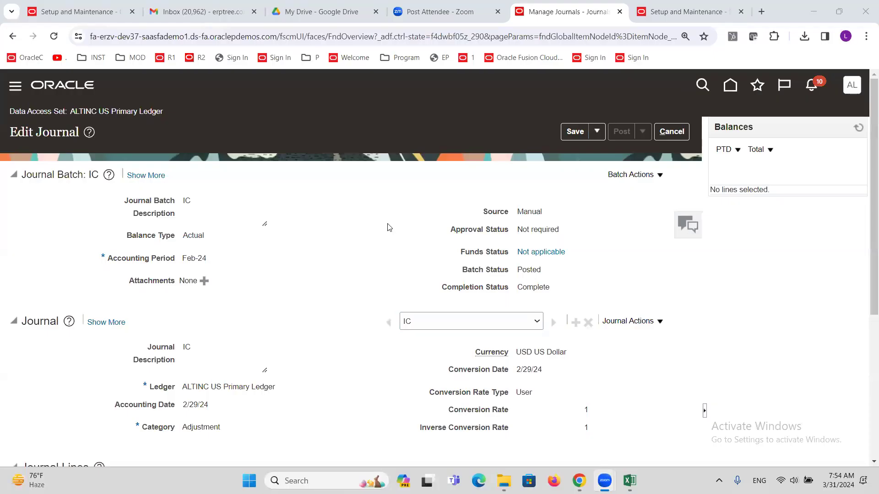
# Step: Inspect line 1's Small Tools Expenses account segments and line 4's intercompany balancing credit account
pyautogui.doubleClick(534, 269)
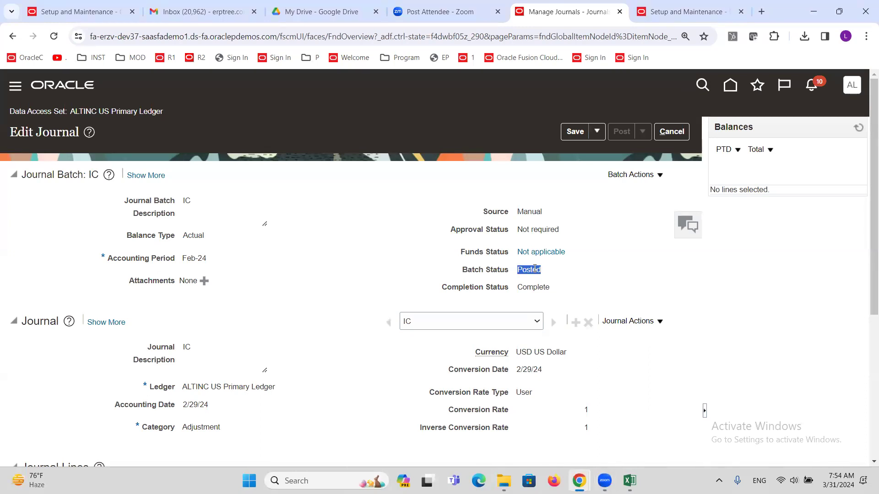
pyautogui.scroll(-5, 331, 246)
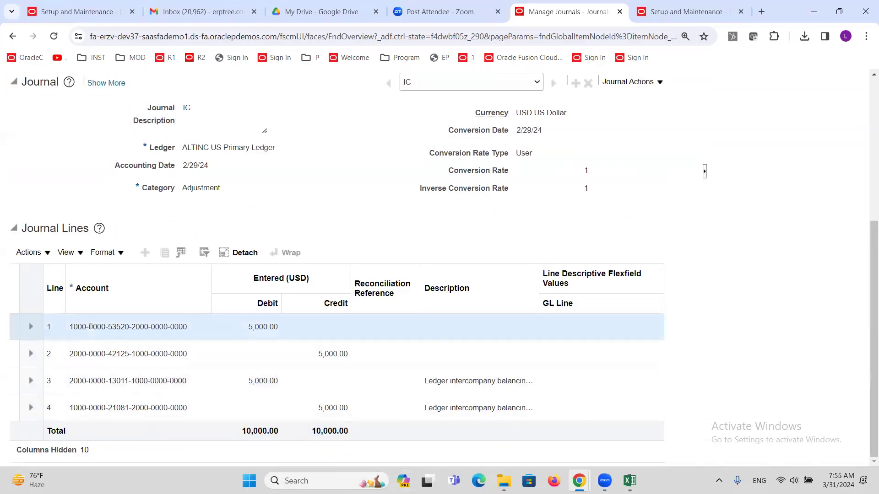
pyautogui.moveTo(91, 326)
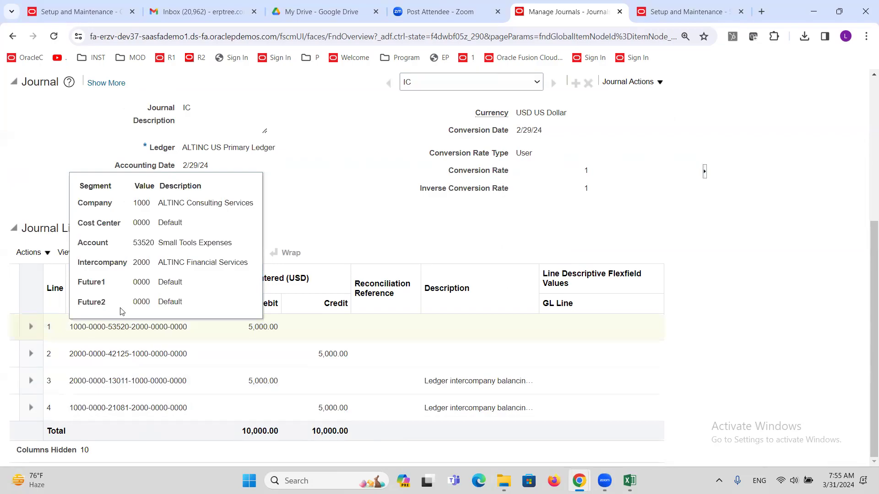
pyautogui.tripleClick(190, 245)
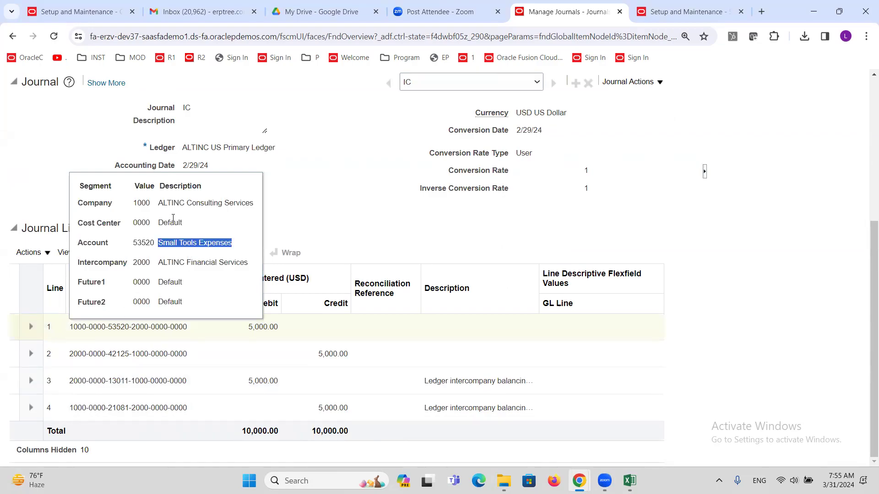
pyautogui.doubleClick(139, 203)
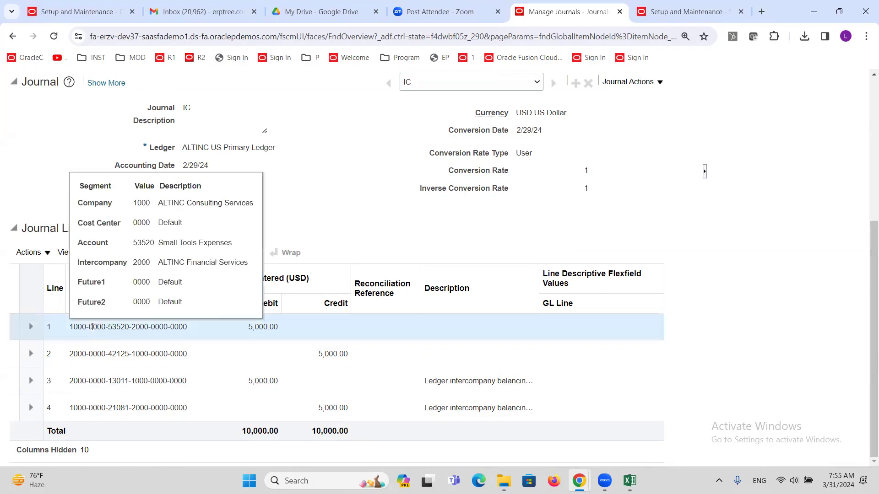
pyautogui.click(84, 406)
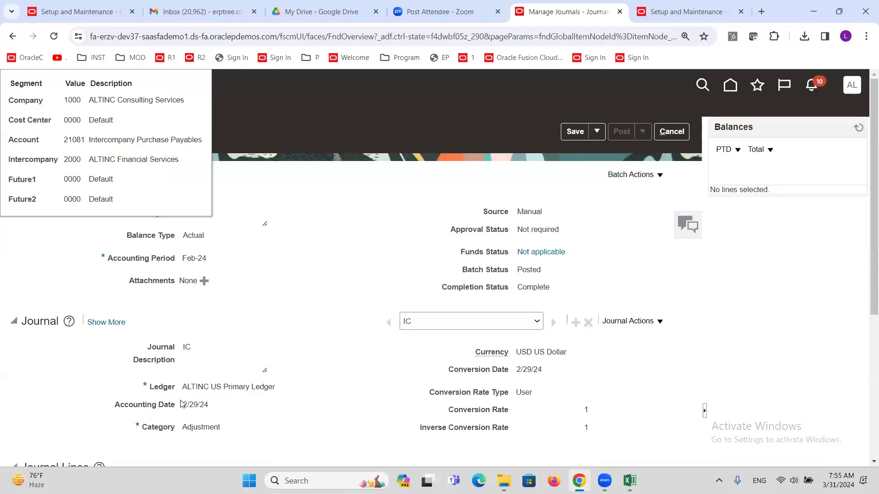
pyautogui.scroll(-5, 239, 363)
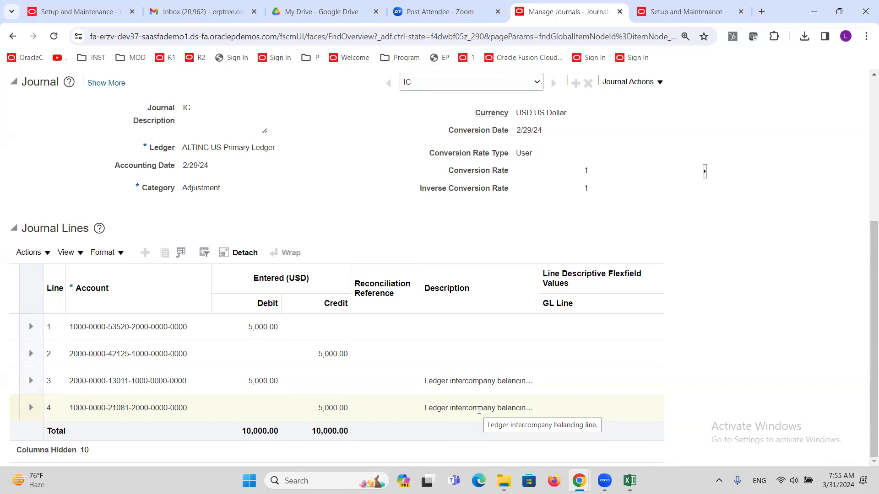
pyautogui.click(98, 407)
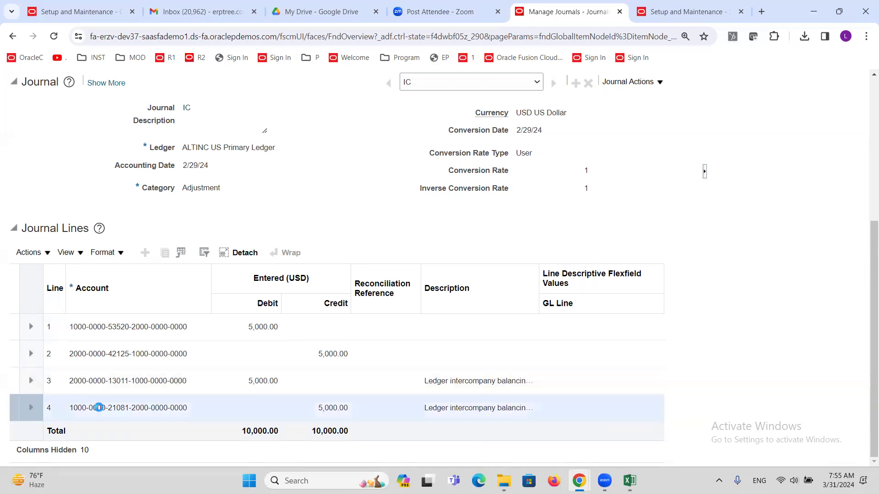
pyautogui.moveTo(99, 408)
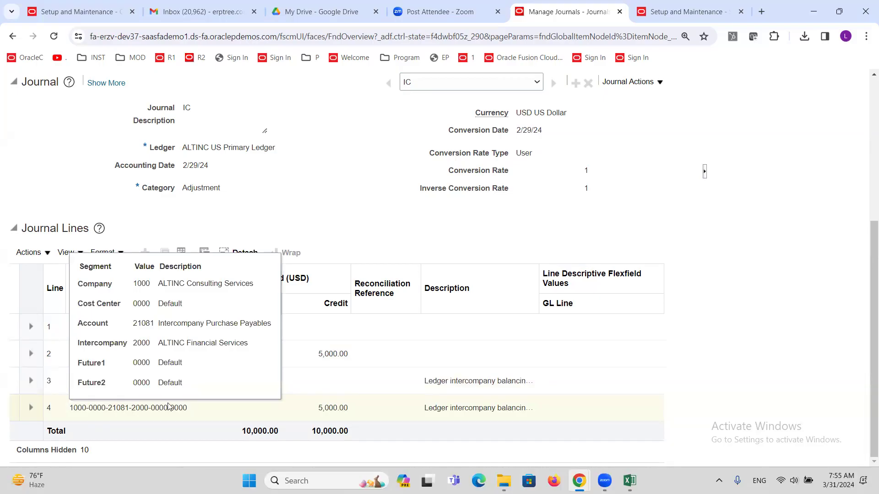
# Step: Review the account segments of lines 1–4, then cancel out of the posted IC journal
pyautogui.doubleClick(260, 323)
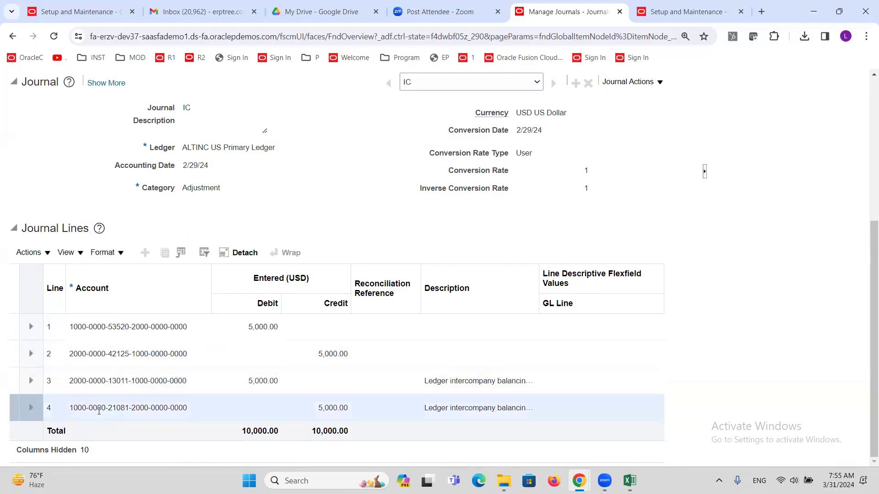
pyautogui.click(106, 352)
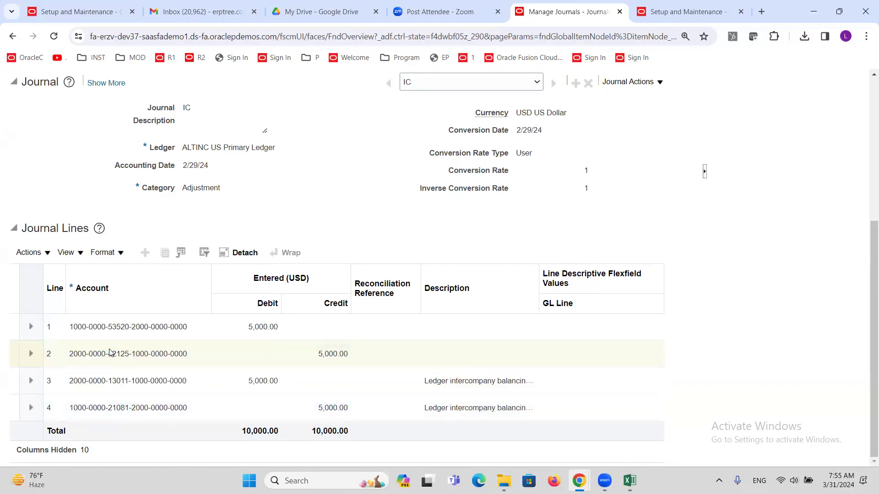
pyautogui.moveTo(115, 354)
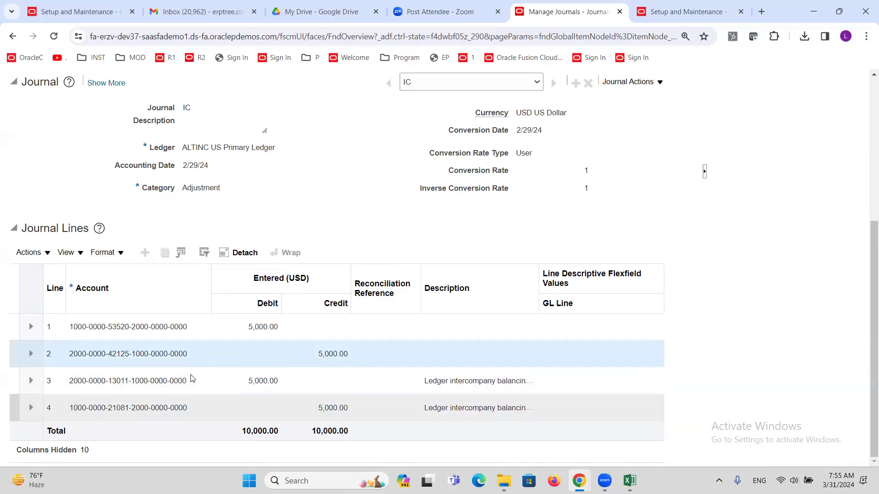
pyautogui.click(179, 333)
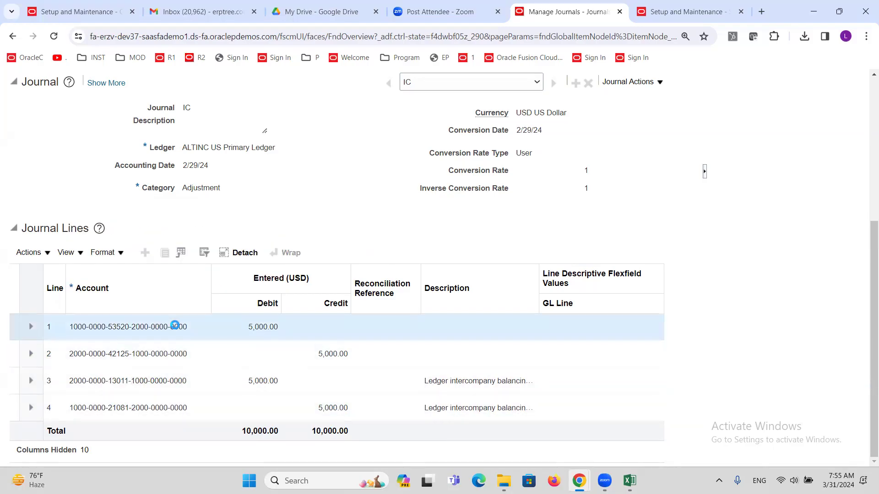
pyautogui.click(178, 349)
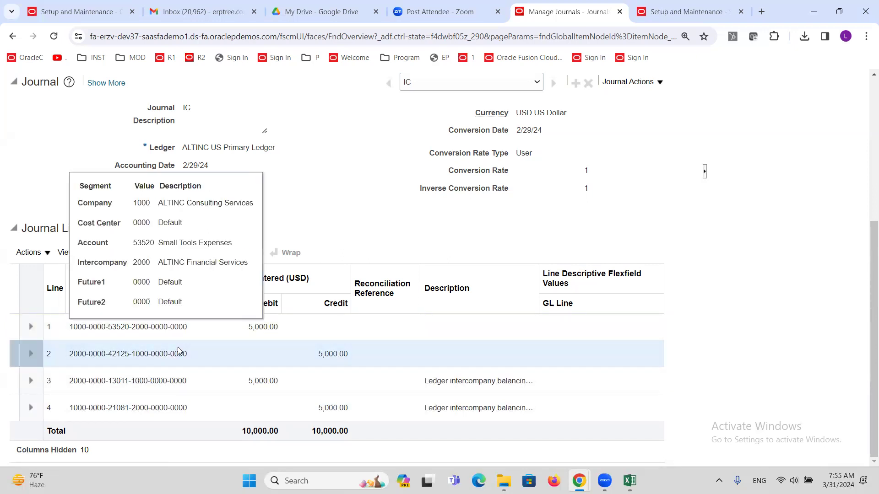
pyautogui.click(181, 353)
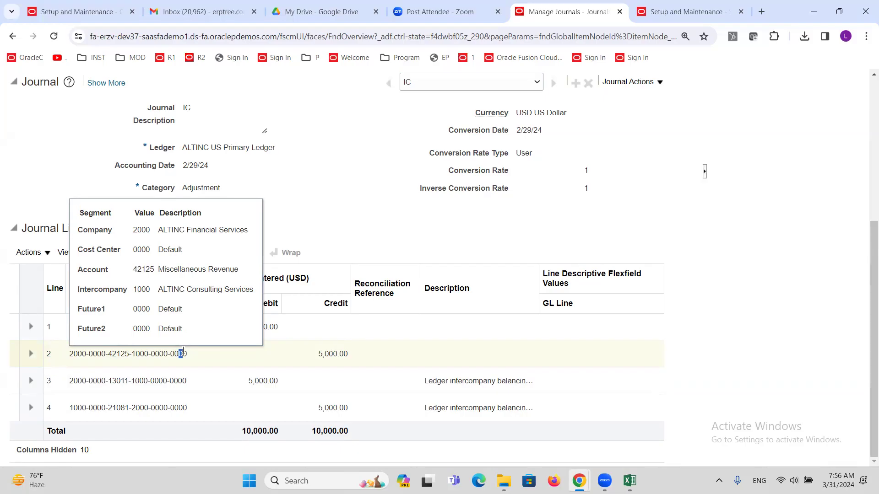
pyautogui.click(163, 370)
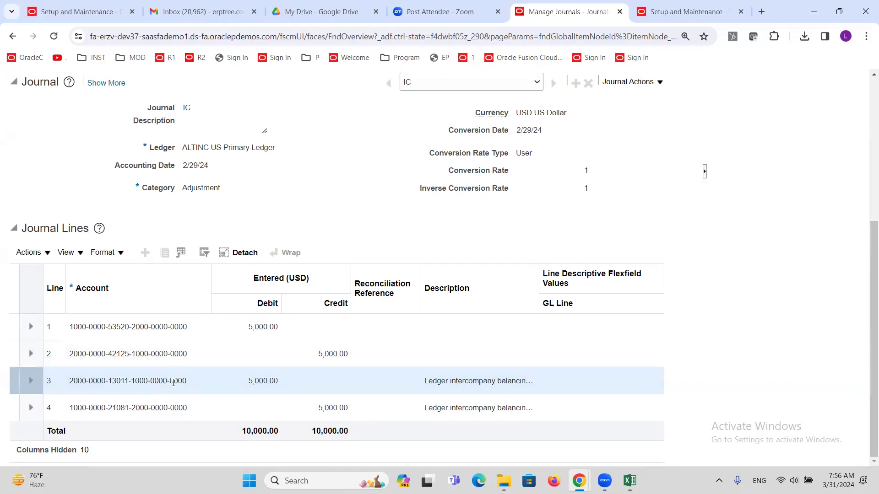
pyautogui.moveTo(173, 382)
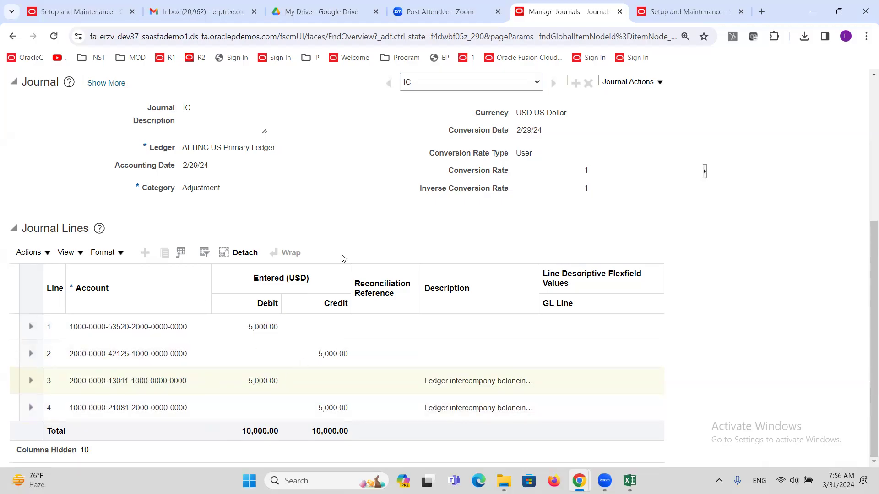
pyautogui.scroll(5, 342, 256)
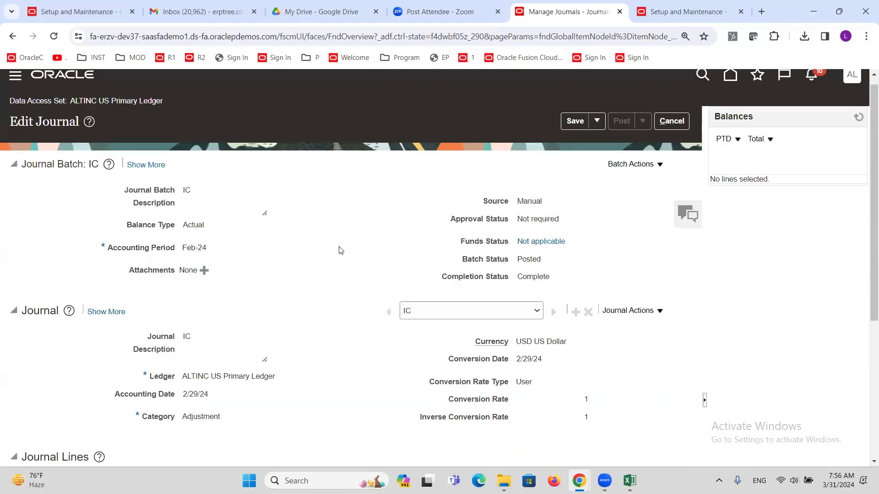
pyautogui.click(684, 134)
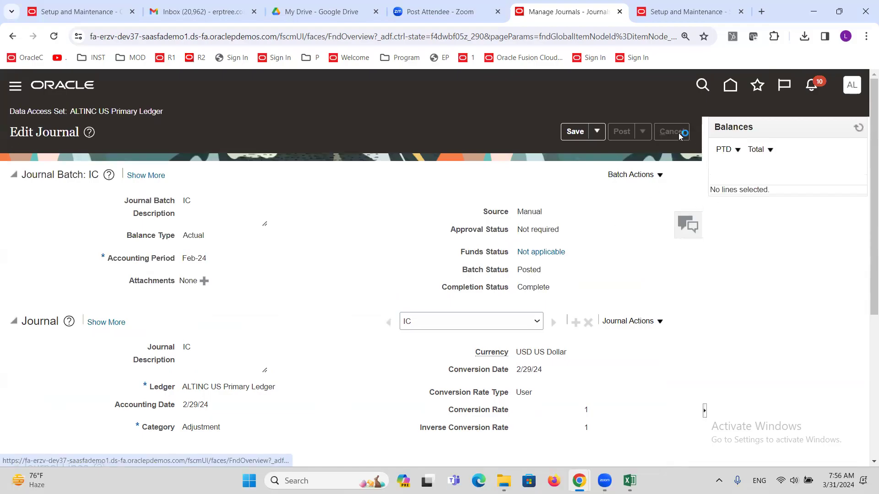